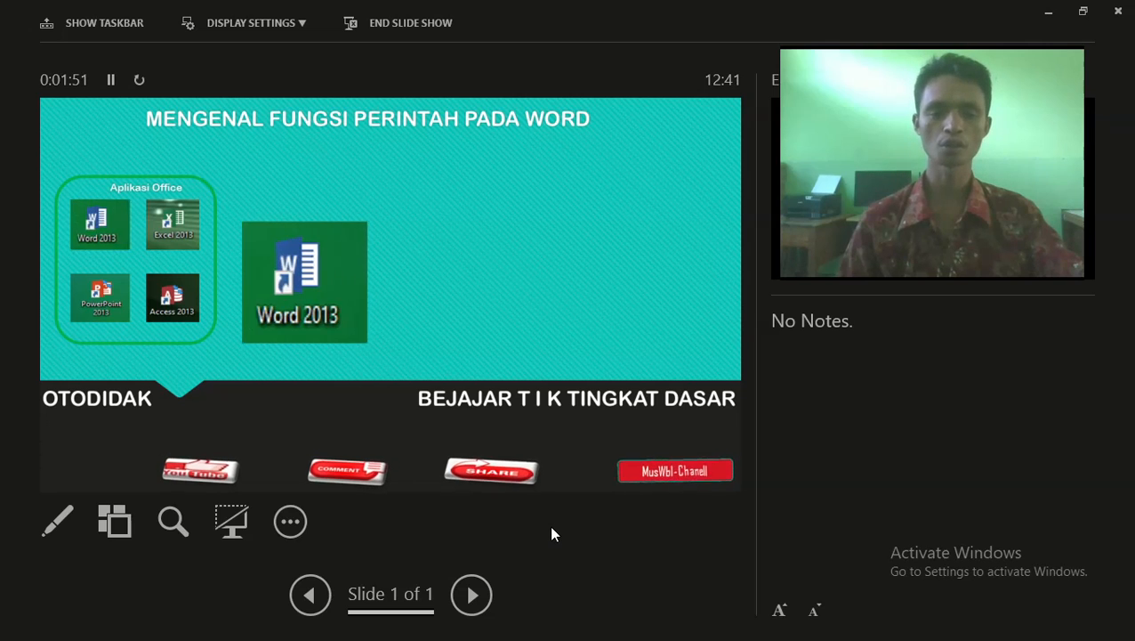
Show the Windows taskbar over the Presenter View slideshow, hiding it once and showing it again
left_click(281, 522)
mouse_move(356, 436)
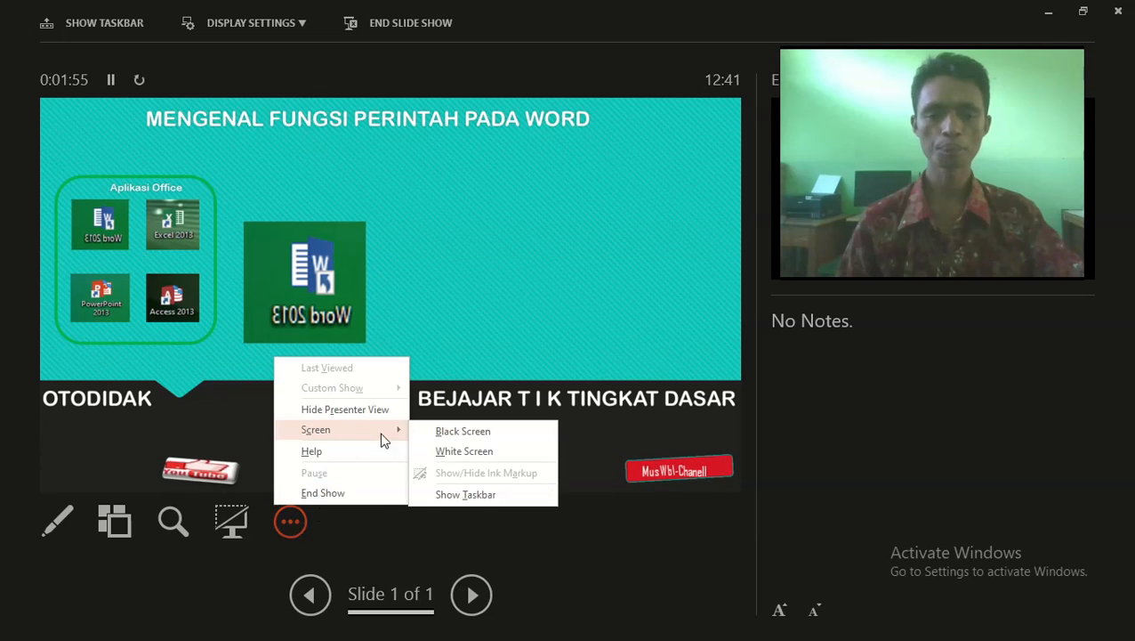
left_click(485, 496)
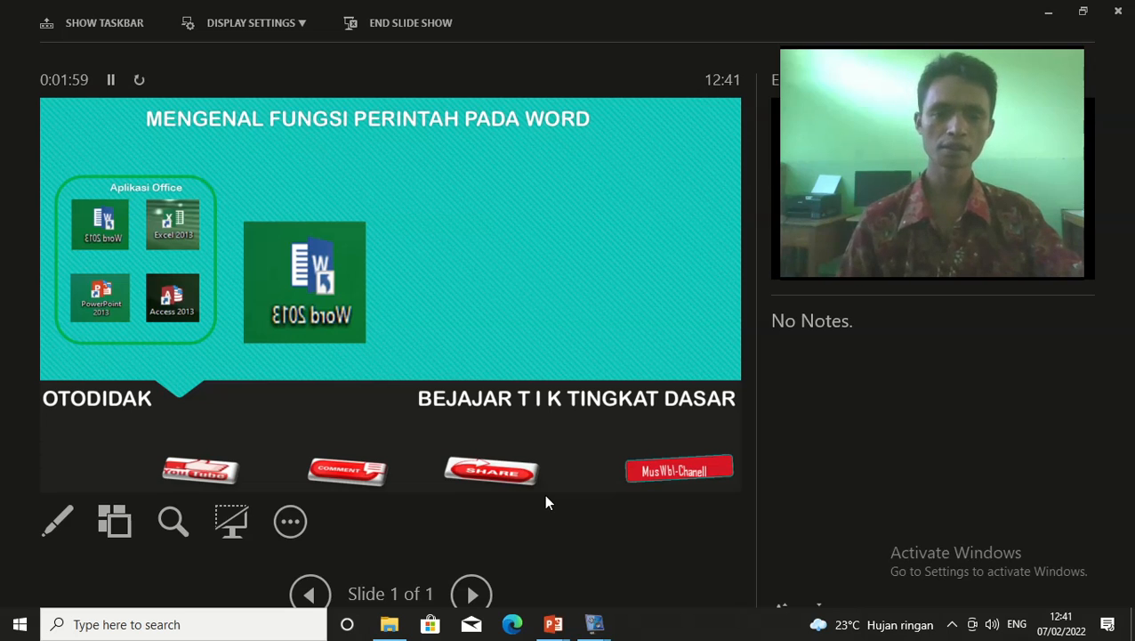
left_click(455, 323)
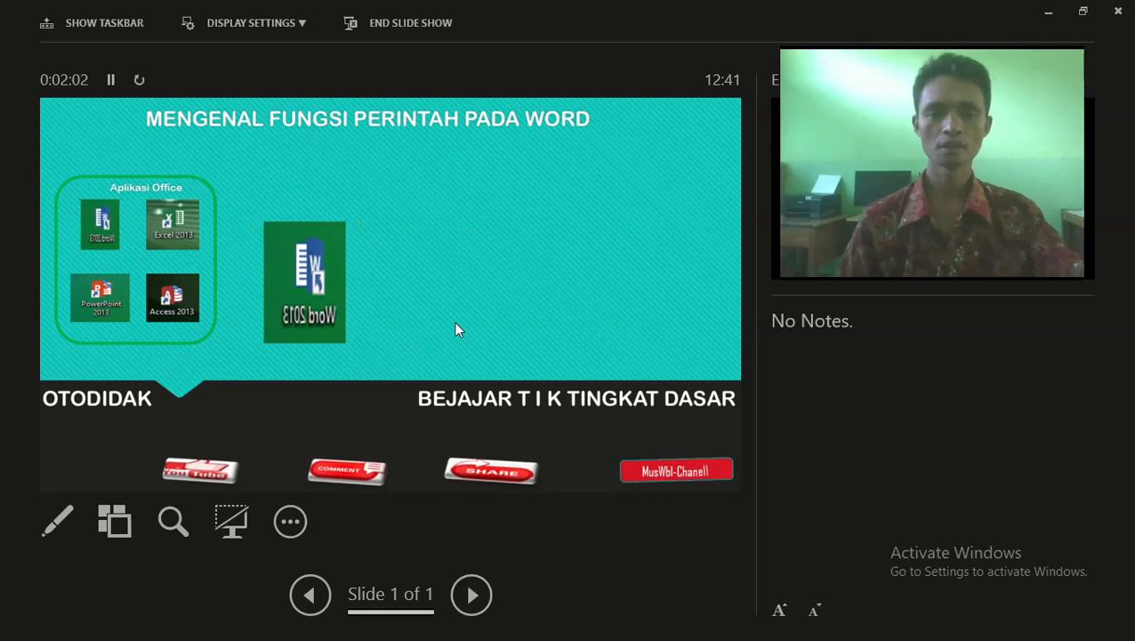
left_click(290, 522)
mouse_move(336, 433)
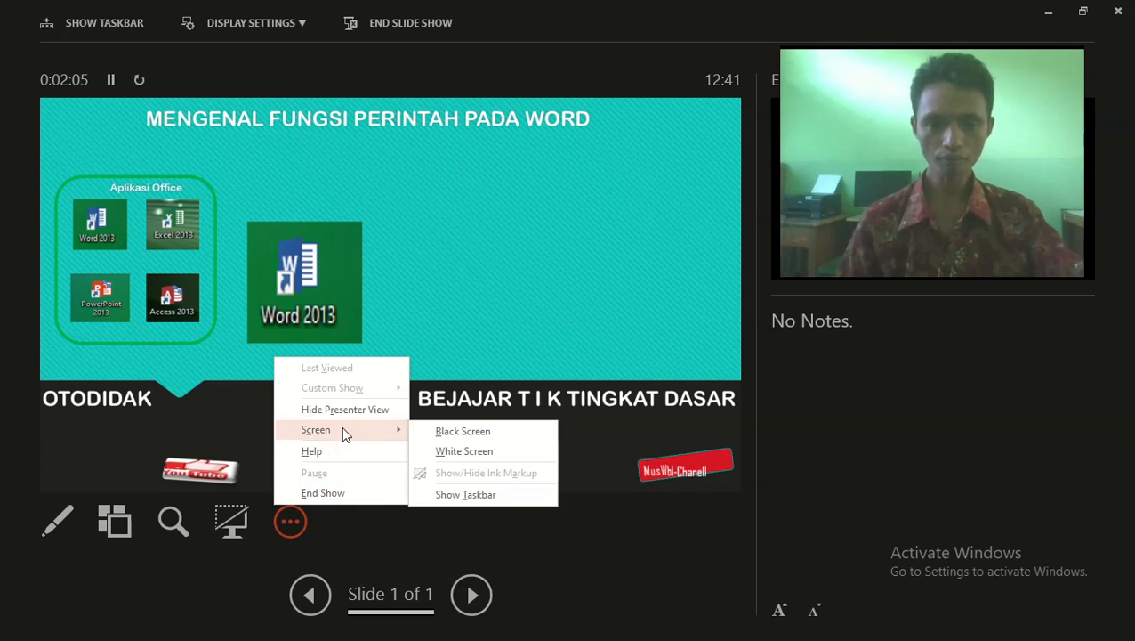
left_click(469, 495)
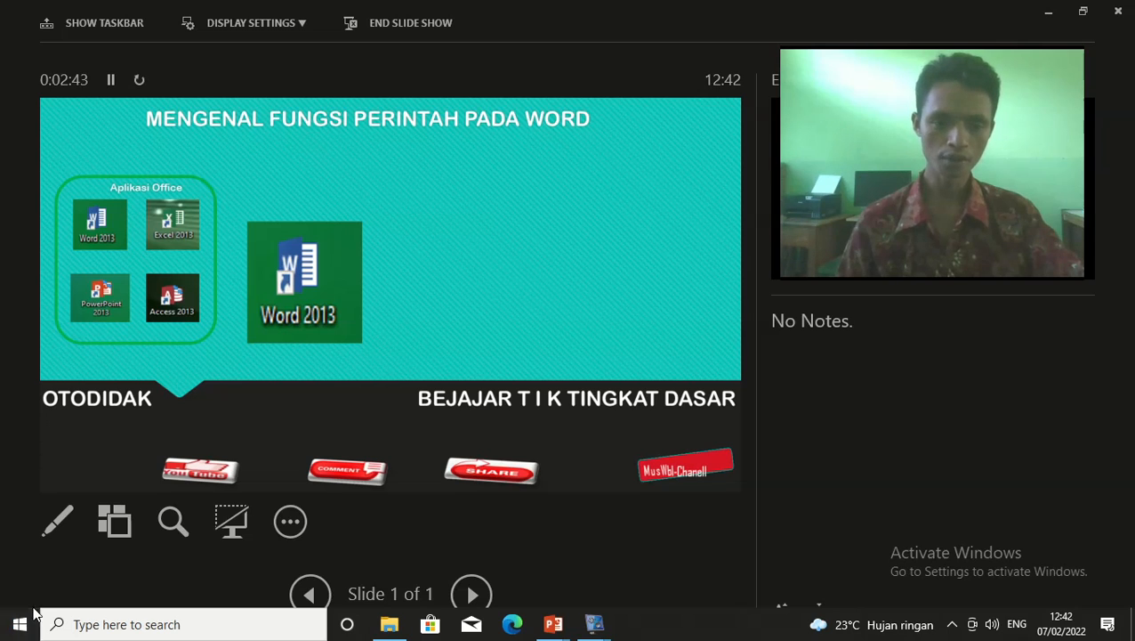
Launch Word 2013 from the Microsoft Office 2013 group in the Start menu
left_click(19, 625)
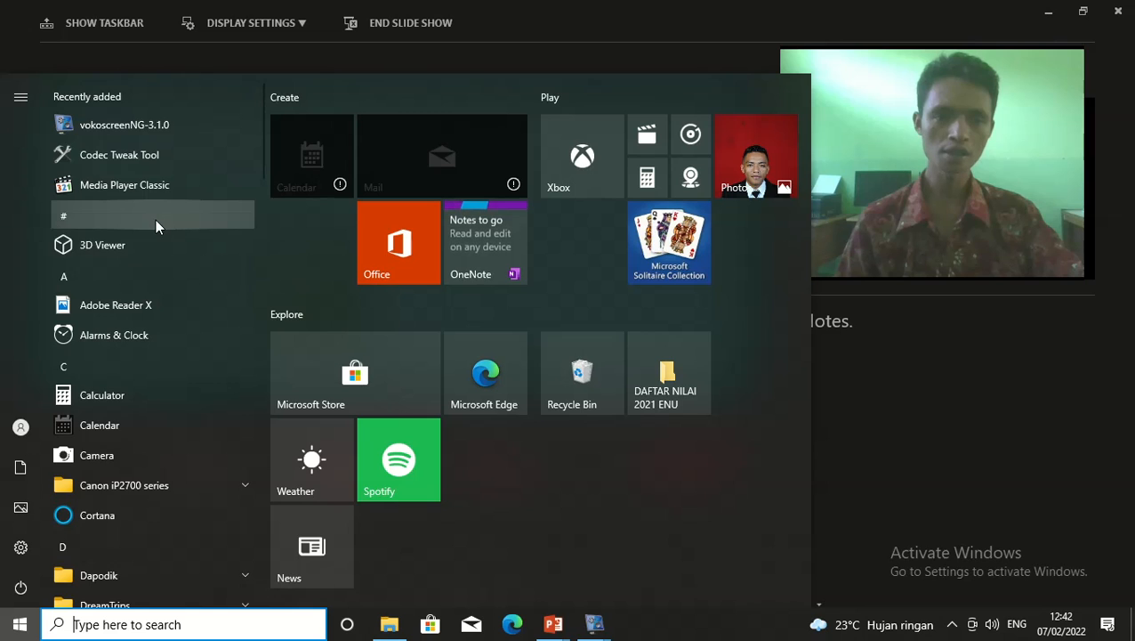
scroll(154, 224, "down", 2)
scroll(155, 224, "down", 4)
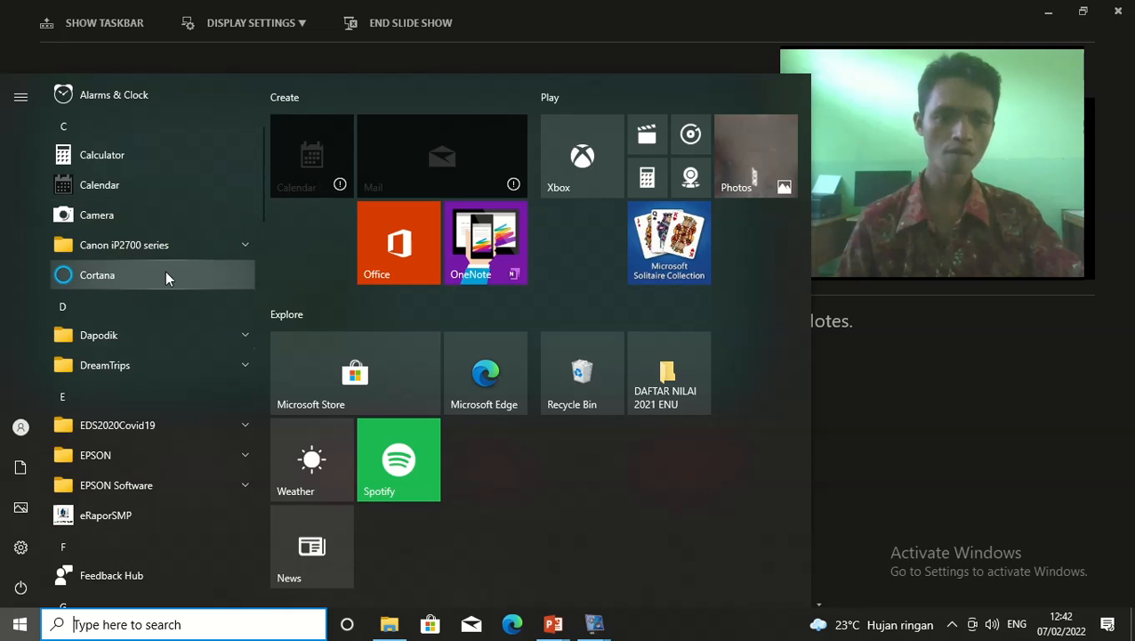
scroll(170, 324, "down", 4)
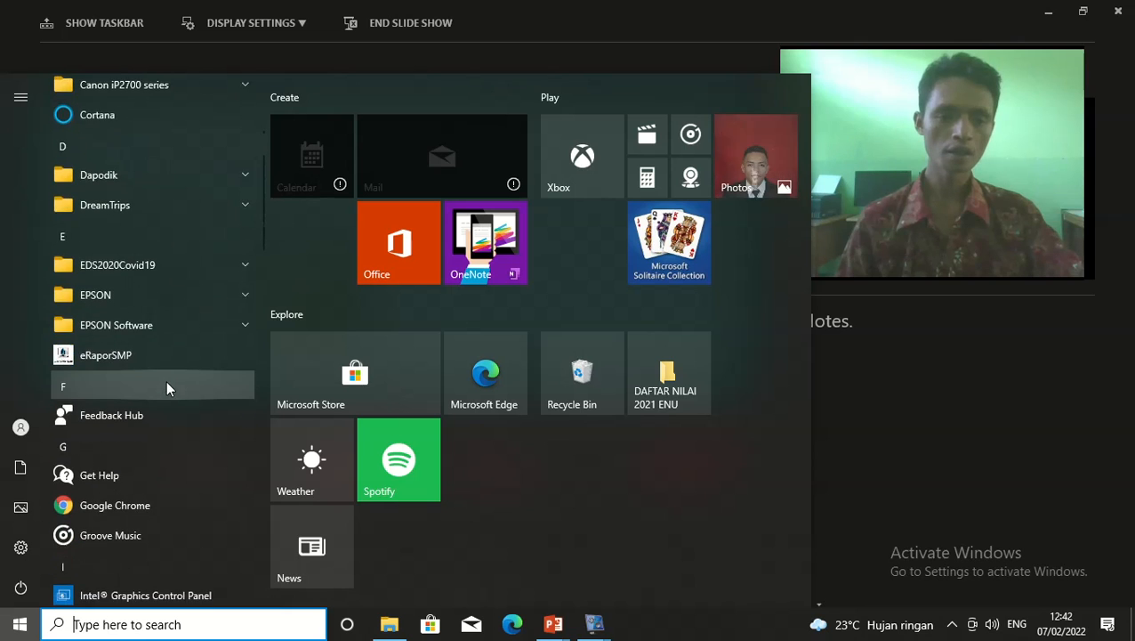
scroll(165, 383, "down", 4)
scroll(166, 389, "down", 5)
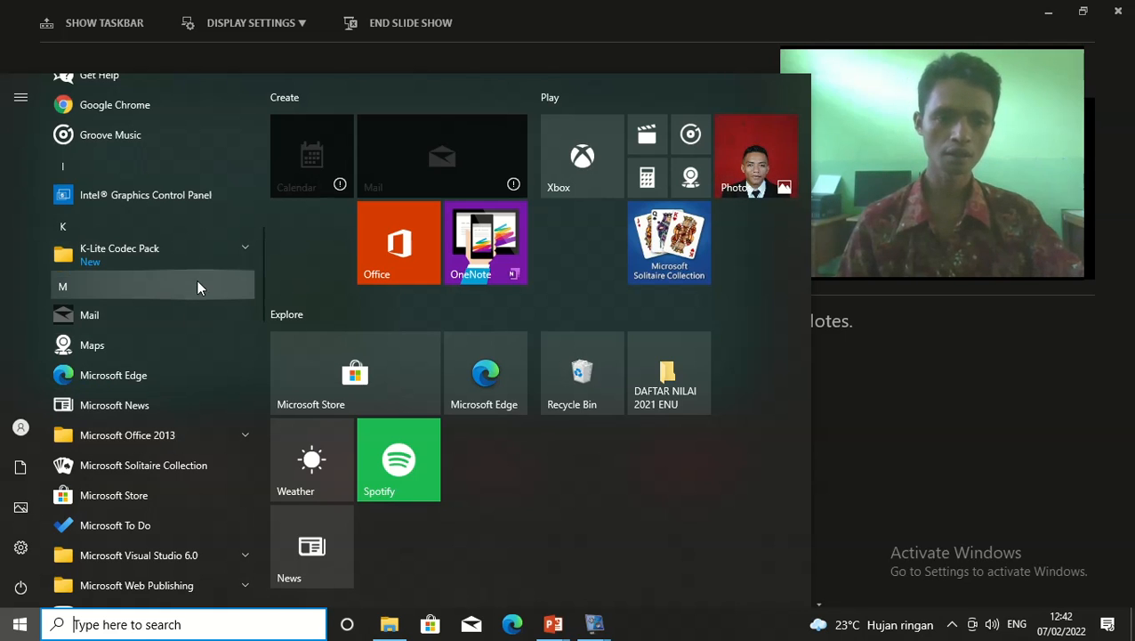
scroll(195, 320, "down", 2)
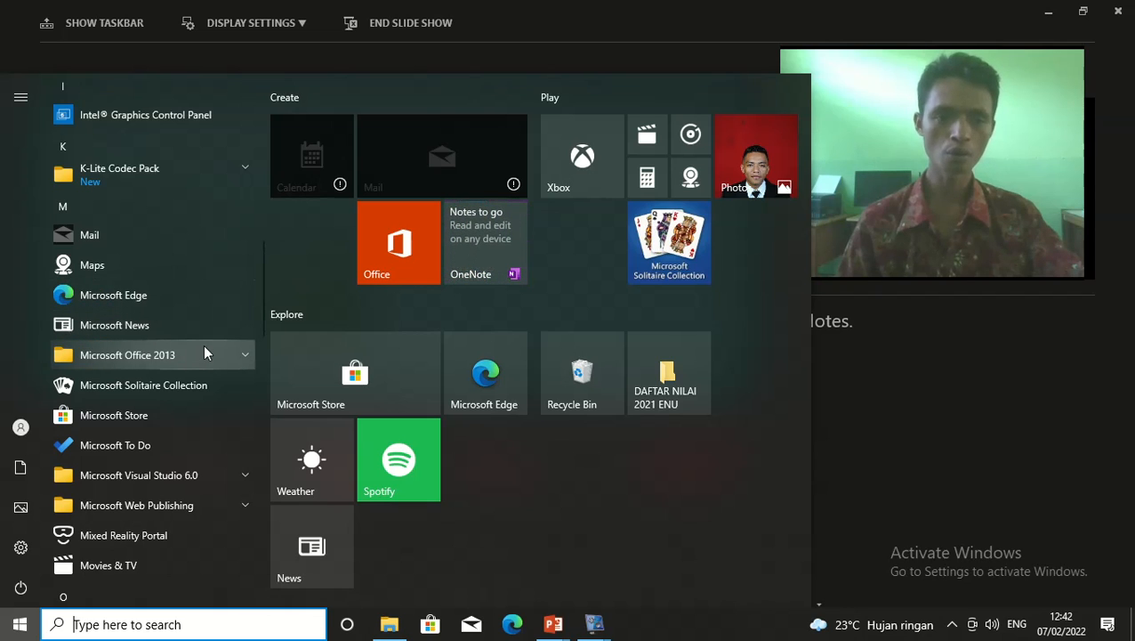
scroll(183, 364, "down", 2)
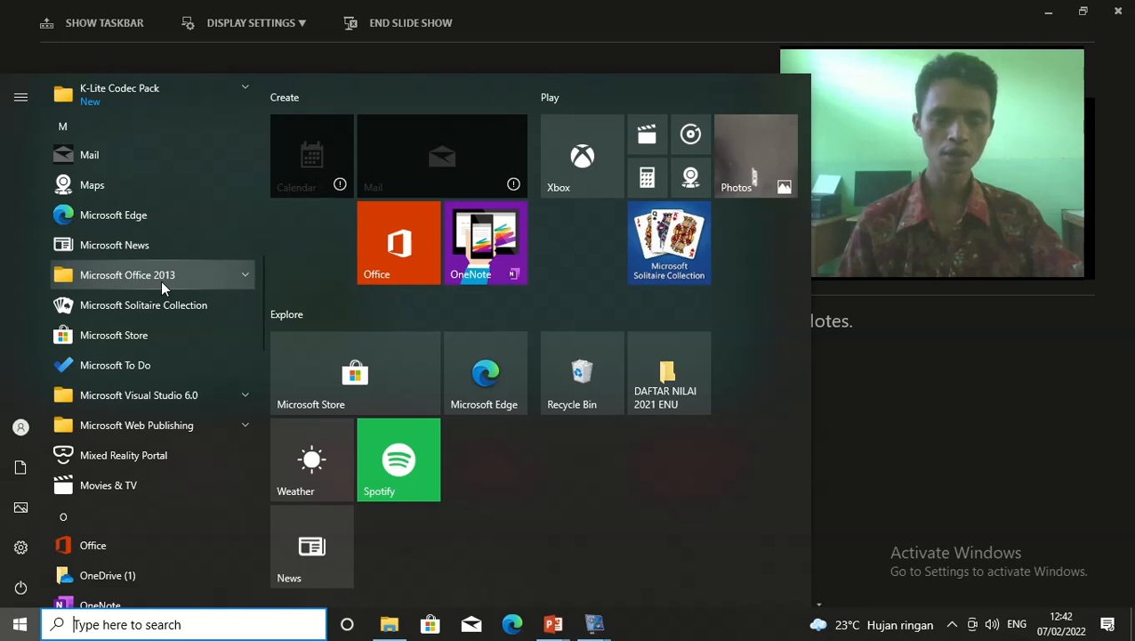
left_click(161, 280)
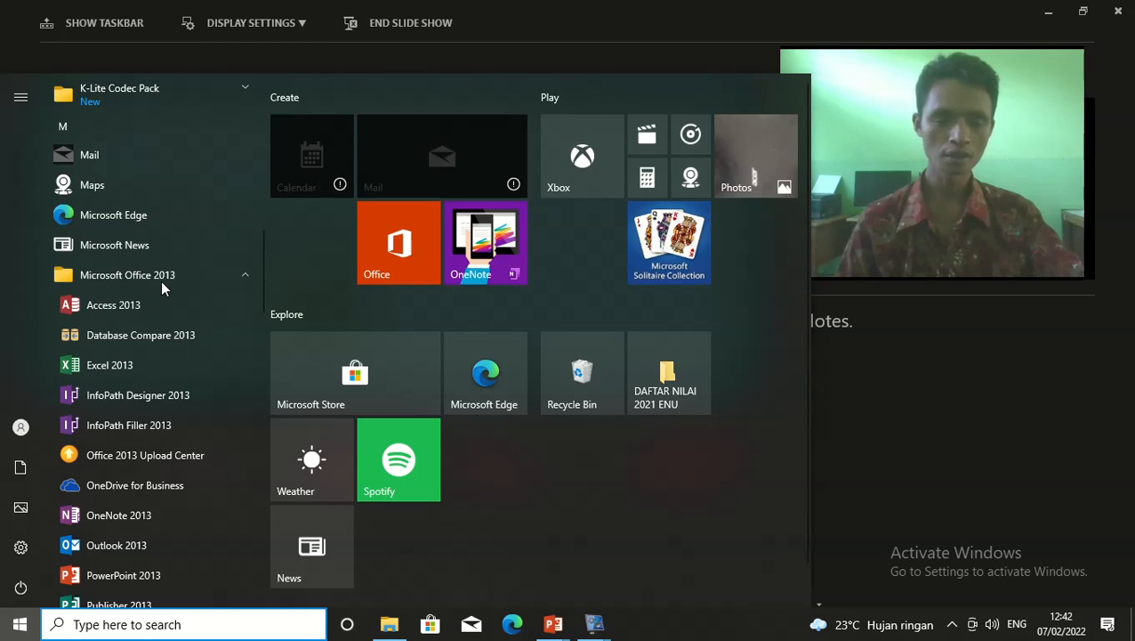
scroll(160, 280, "down", 3)
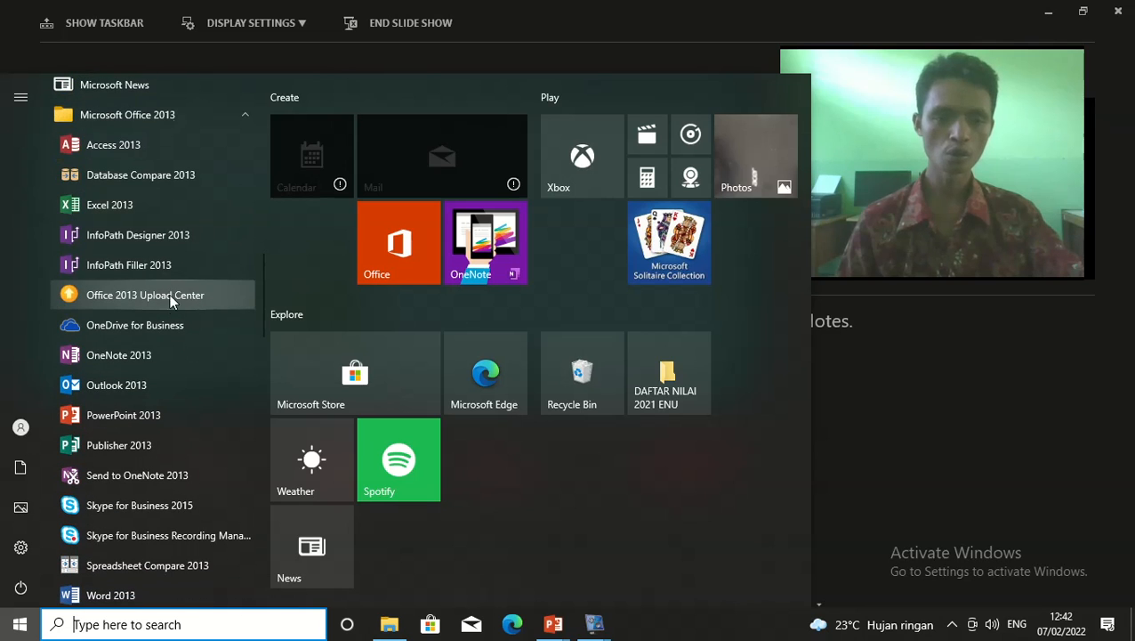
scroll(182, 365, "down", 3)
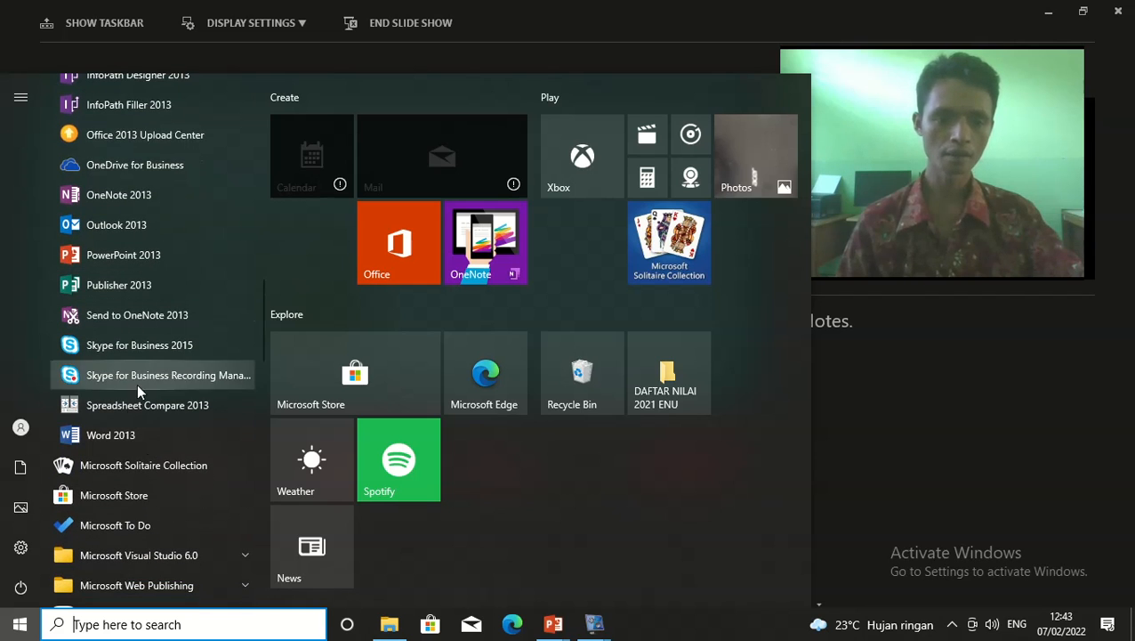
left_click(131, 432)
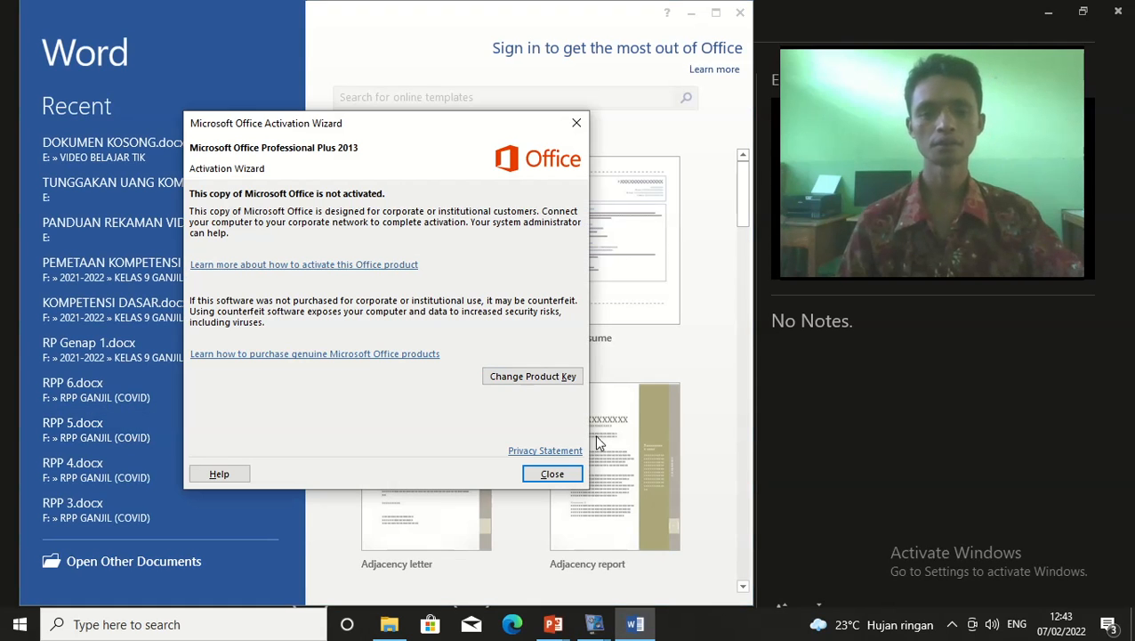
Close the Office Activation Wizard and create a blank Document1
left_click(545, 476)
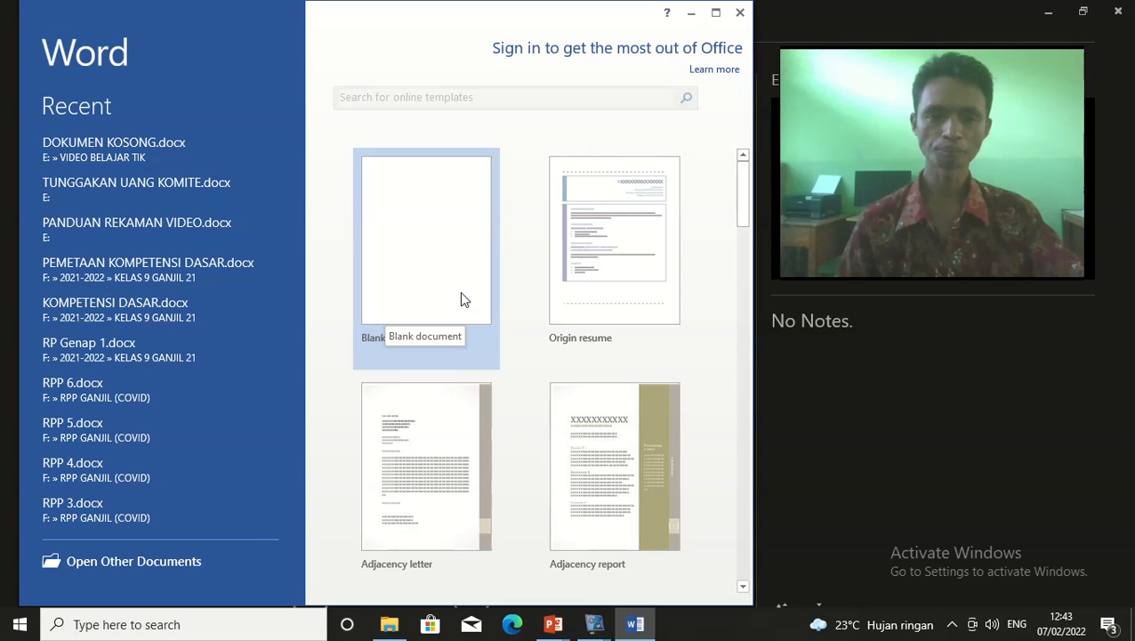
left_click(413, 233)
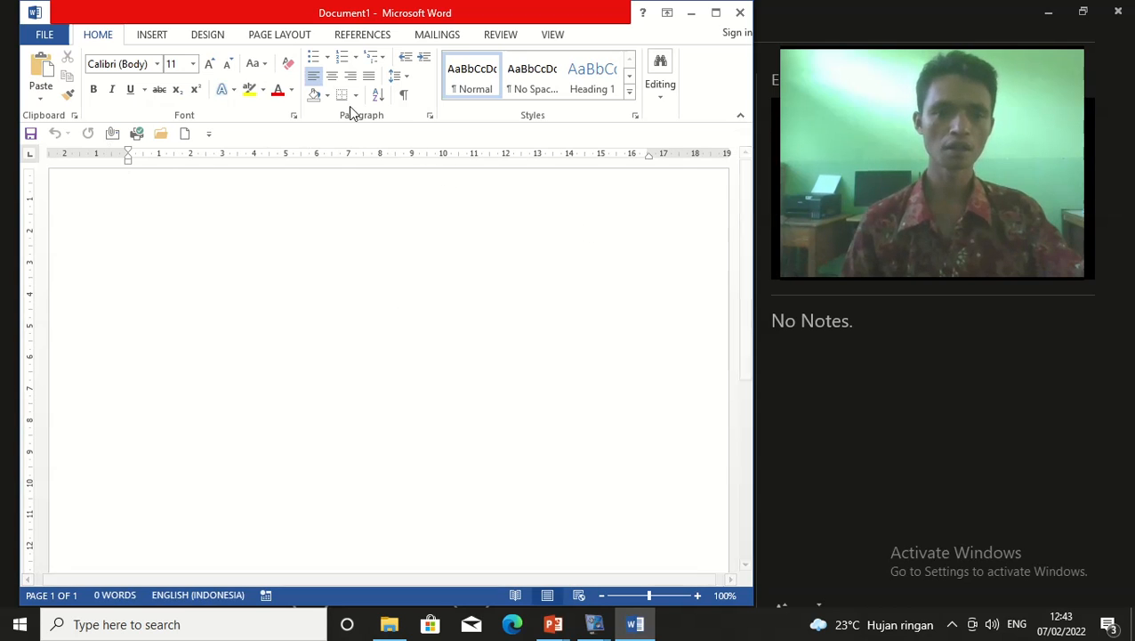
Enter the FILE backstage view and return straight to the empty Document1
left_click(51, 36)
left_click(51, 35)
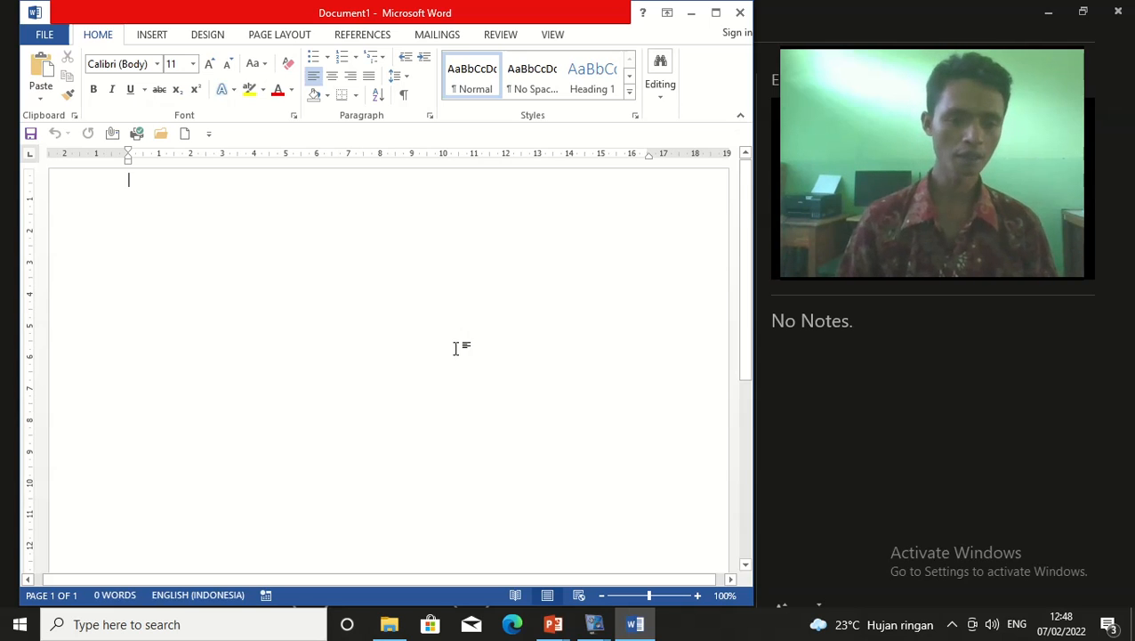
scroll(222, 404, "down", 3)
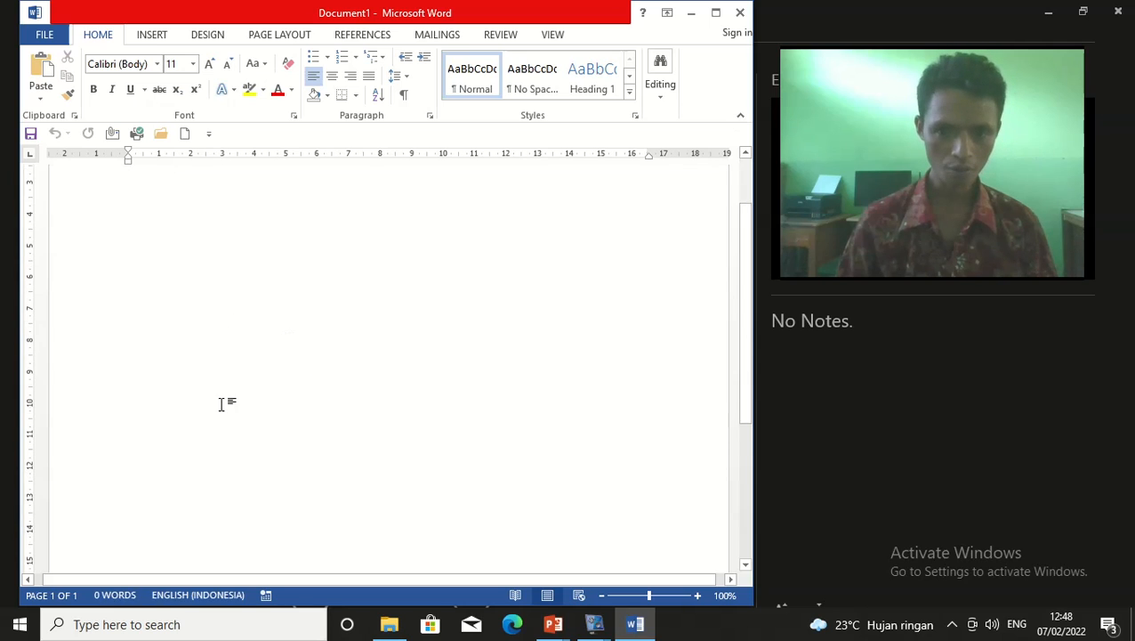
left_click_drag(509, 582, 398, 584)
left_click_drag(472, 577, 400, 594)
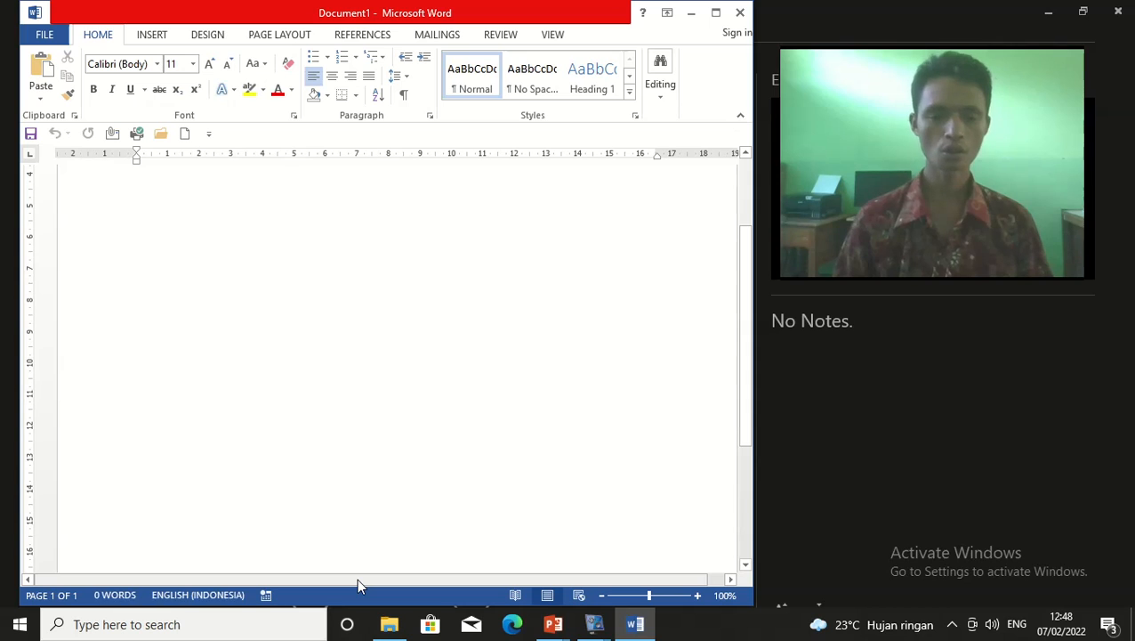
mouse_move(358, 580)
left_mouse_down()
mouse_move(420, 577)
mouse_move(340, 595)
mouse_move(522, 579)
mouse_move(502, 588)
mouse_move(358, 580)
mouse_move(529, 578)
mouse_move(510, 605)
mouse_move(340, 577)
left_mouse_up()
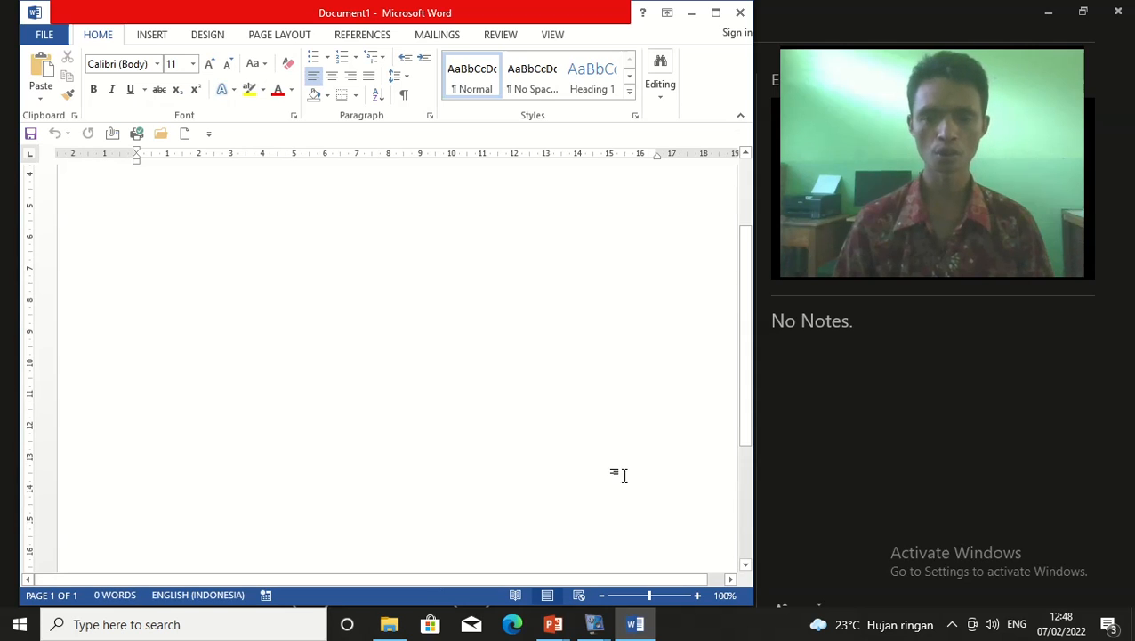
left_click_drag(741, 383, 757, 338)
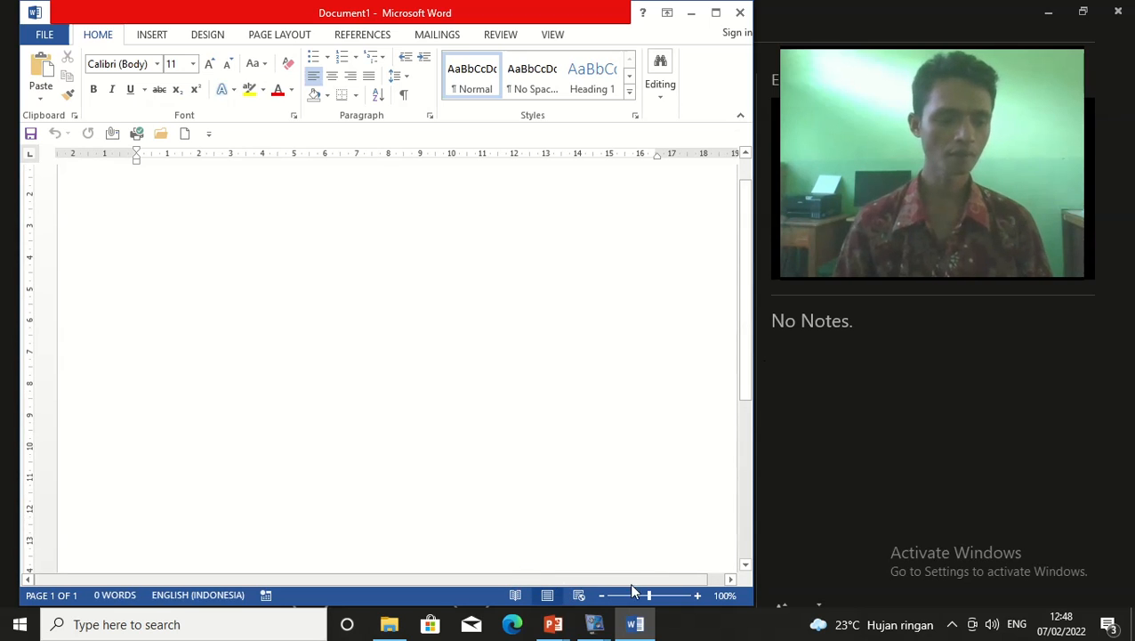
mouse_move(748, 336)
left_mouse_down()
mouse_move(747, 469)
mouse_move(777, 261)
mouse_move(758, 345)
mouse_move(746, 341)
left_mouse_up()
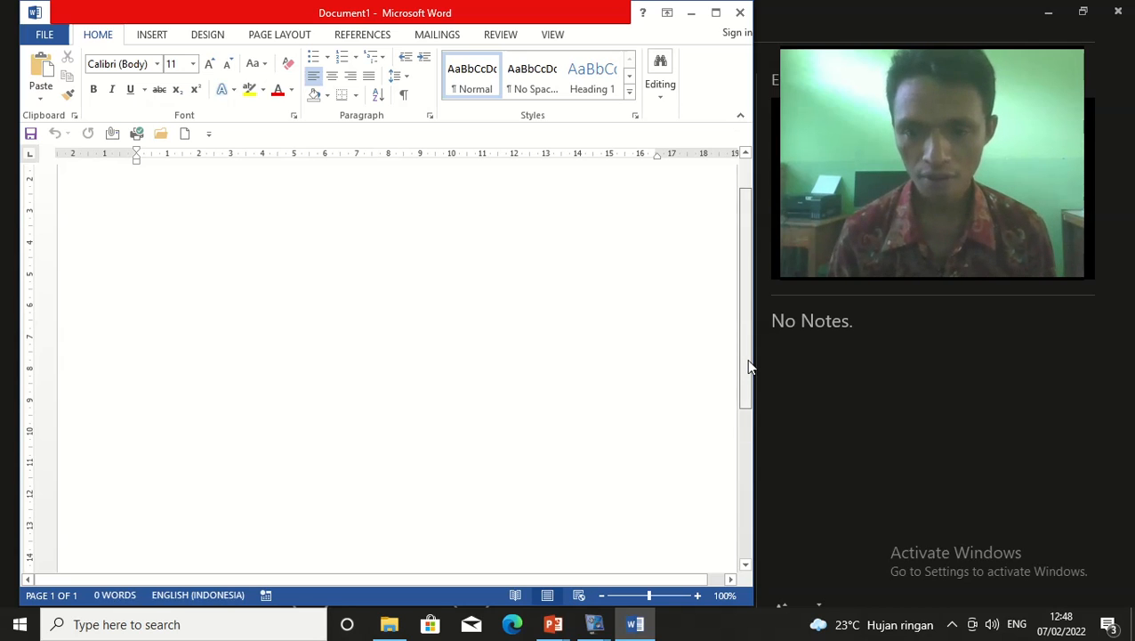
left_click_drag(747, 365, 744, 550)
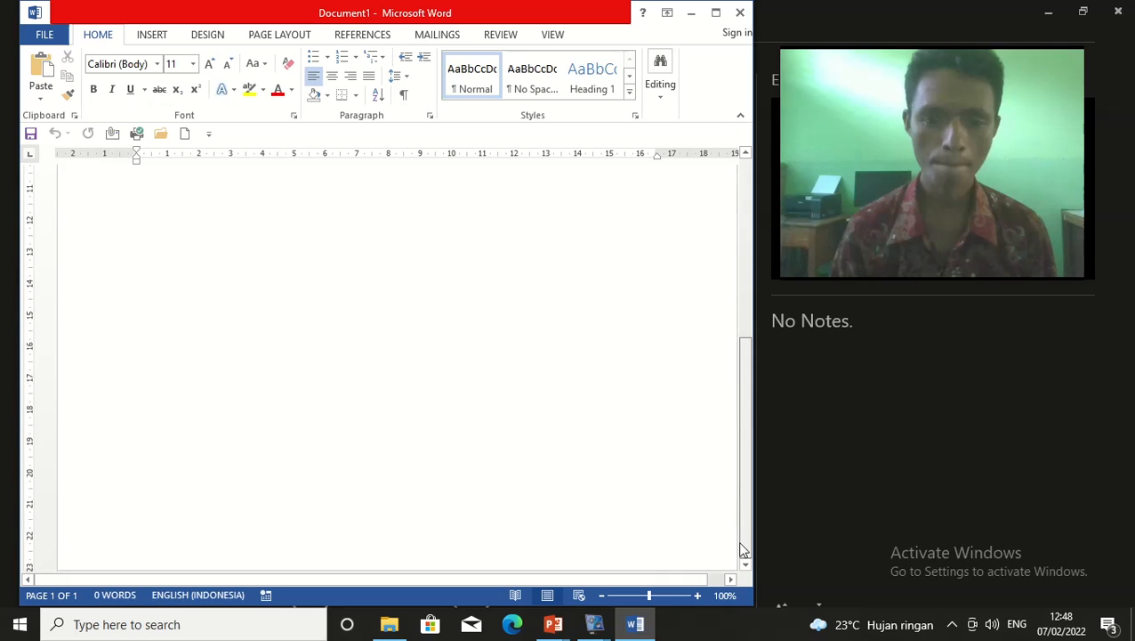
left_click_drag(525, 579, 443, 560)
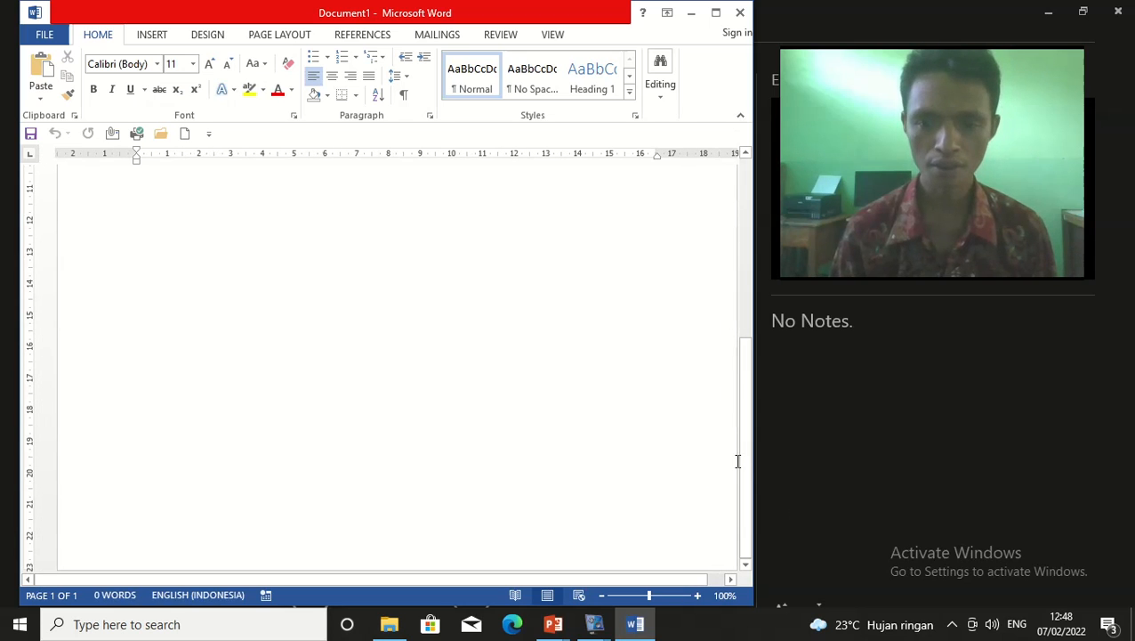
left_click_drag(750, 469, 750, 432)
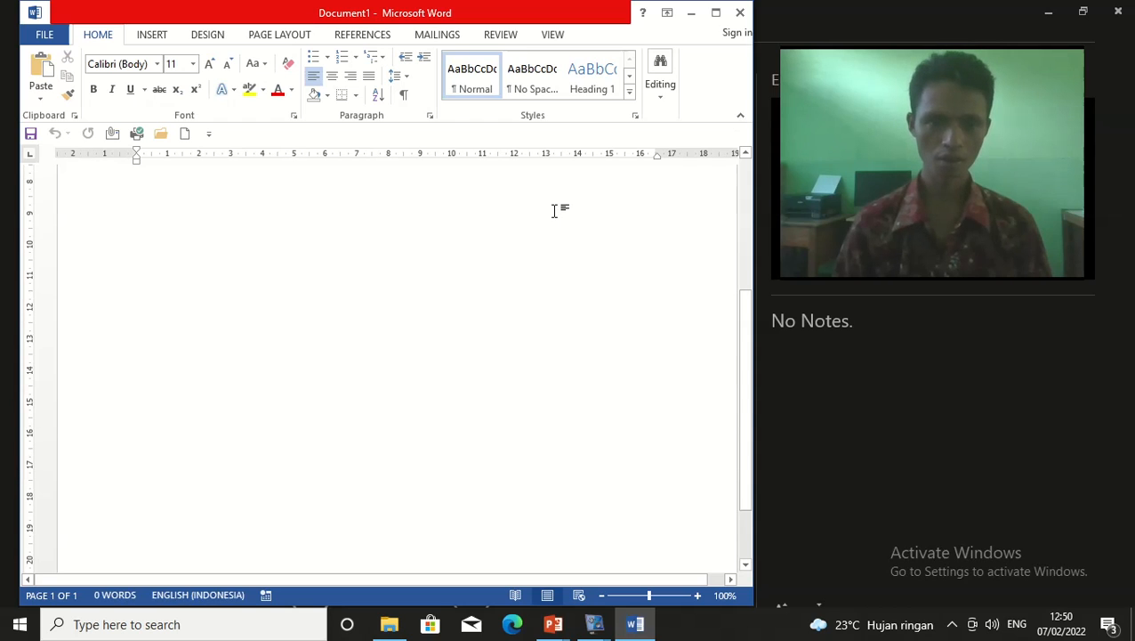
scroll(553, 210, "up", 5)
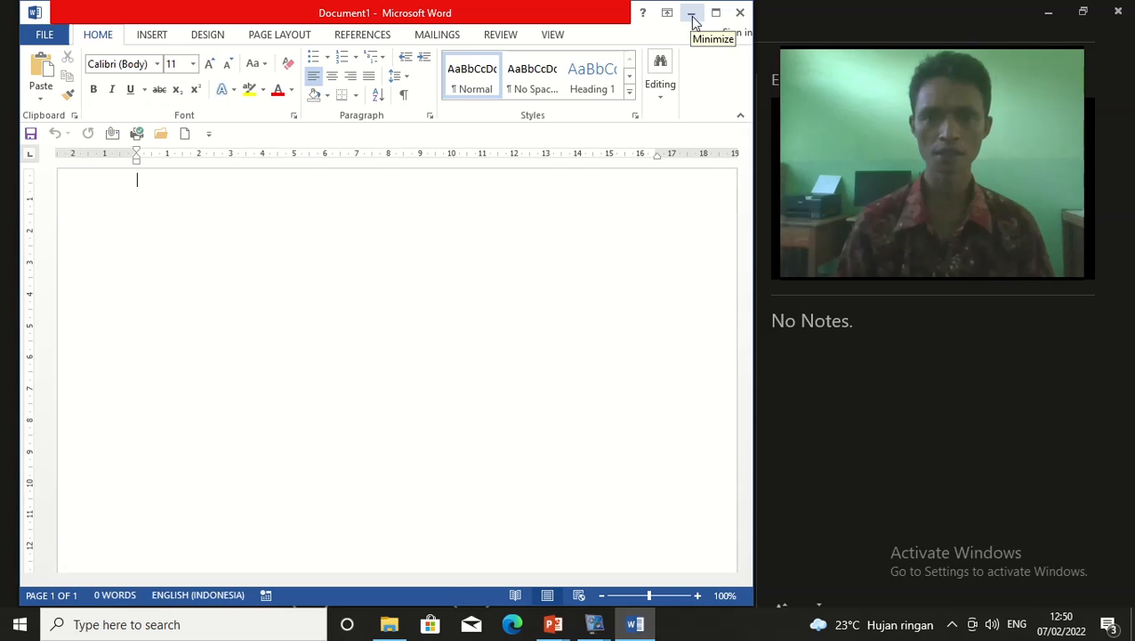
left_click(692, 14)
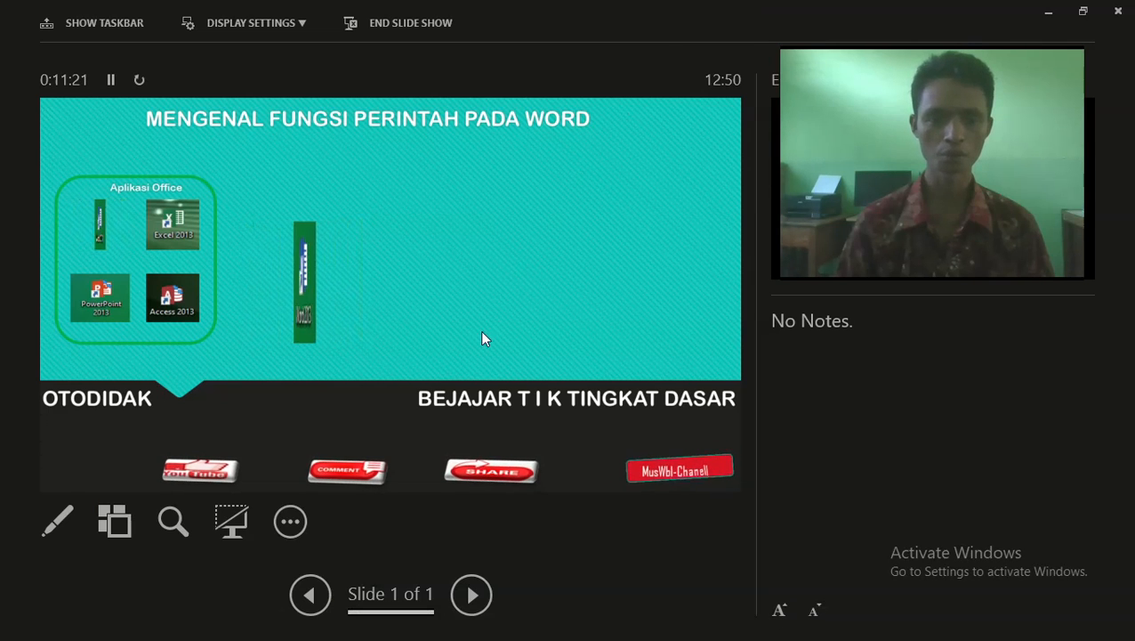
left_click(289, 523)
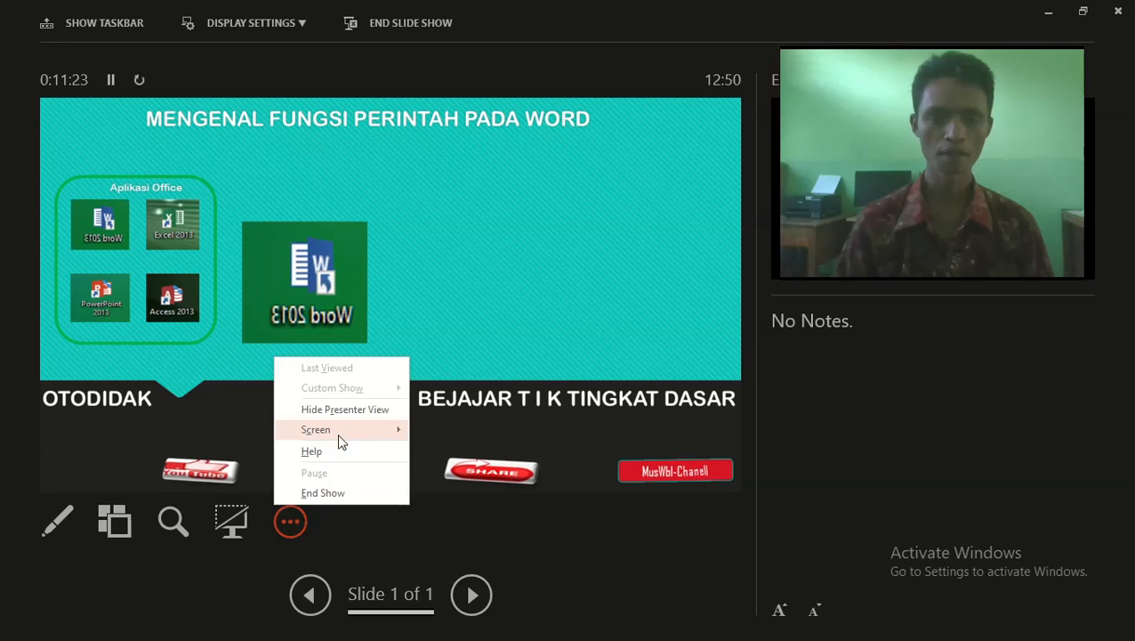
mouse_move(345, 432)
left_click(498, 495)
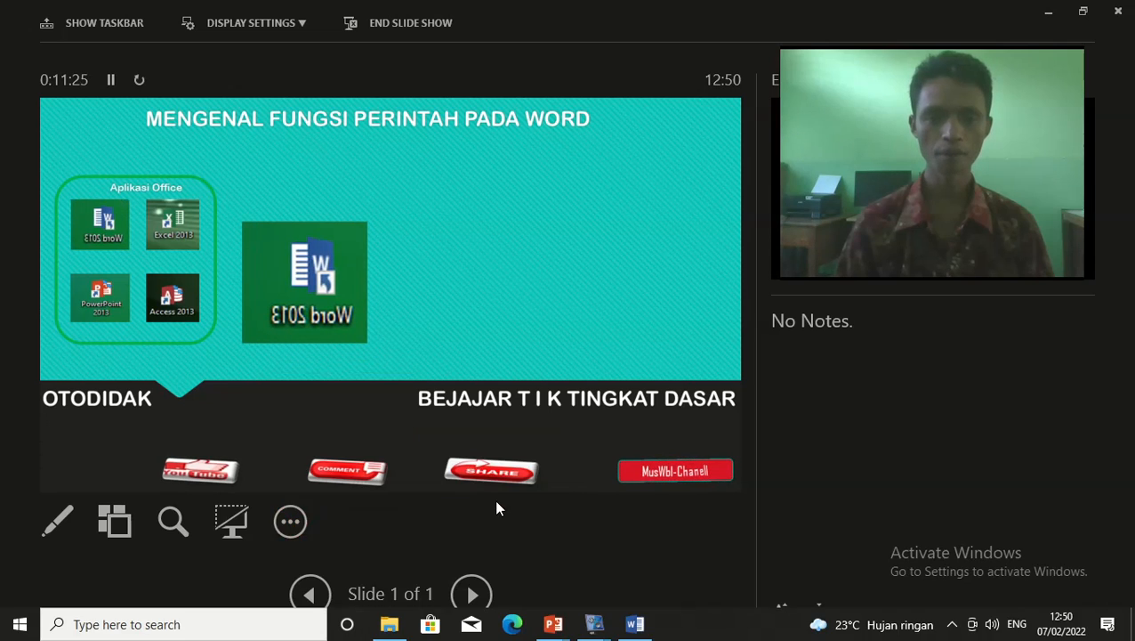
left_click(629, 628)
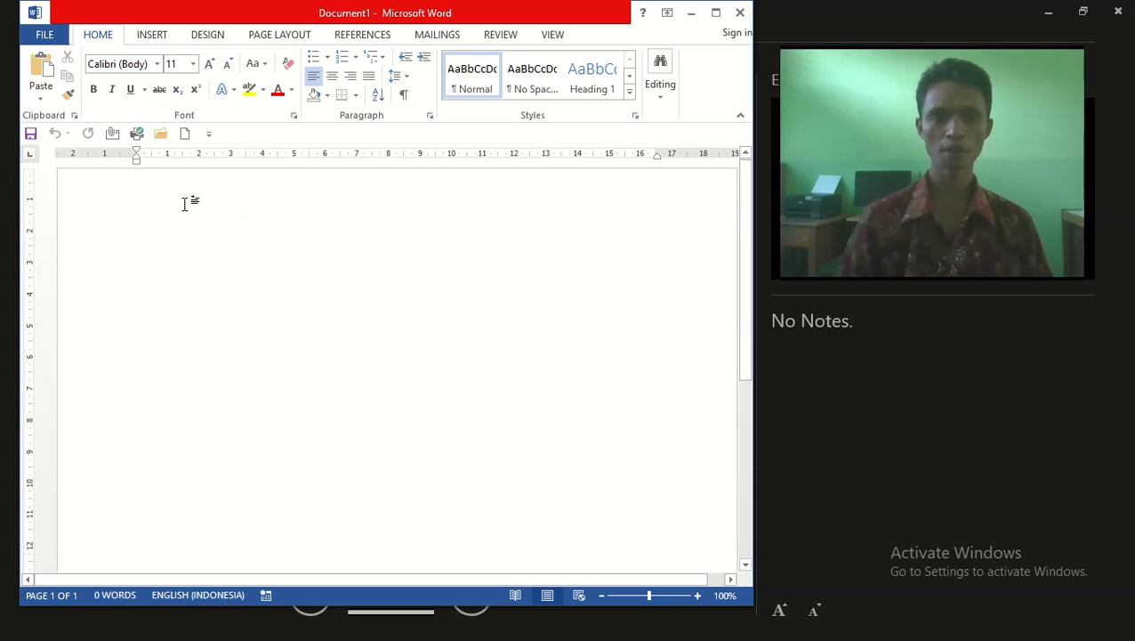
left_click(41, 35)
left_click(44, 35)
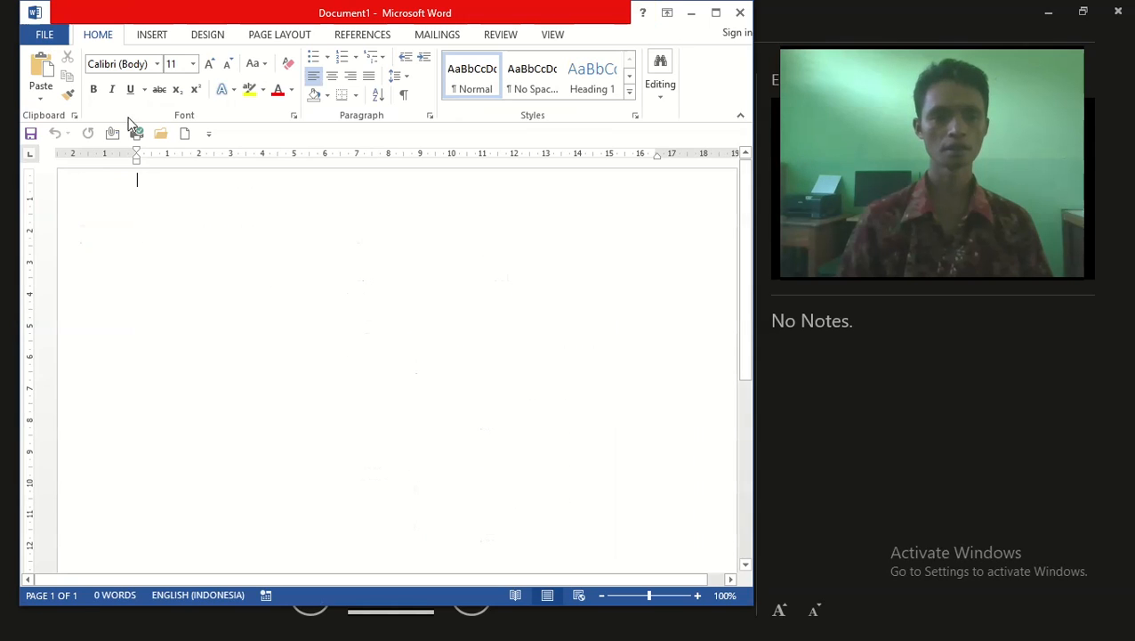
left_click(51, 34)
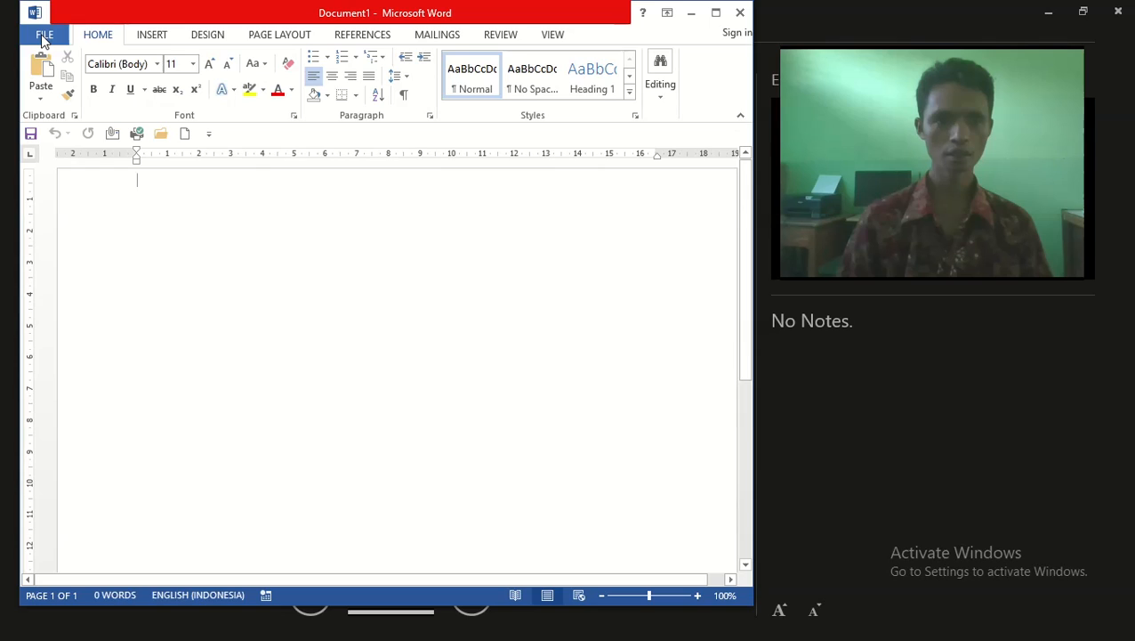
left_click(41, 33)
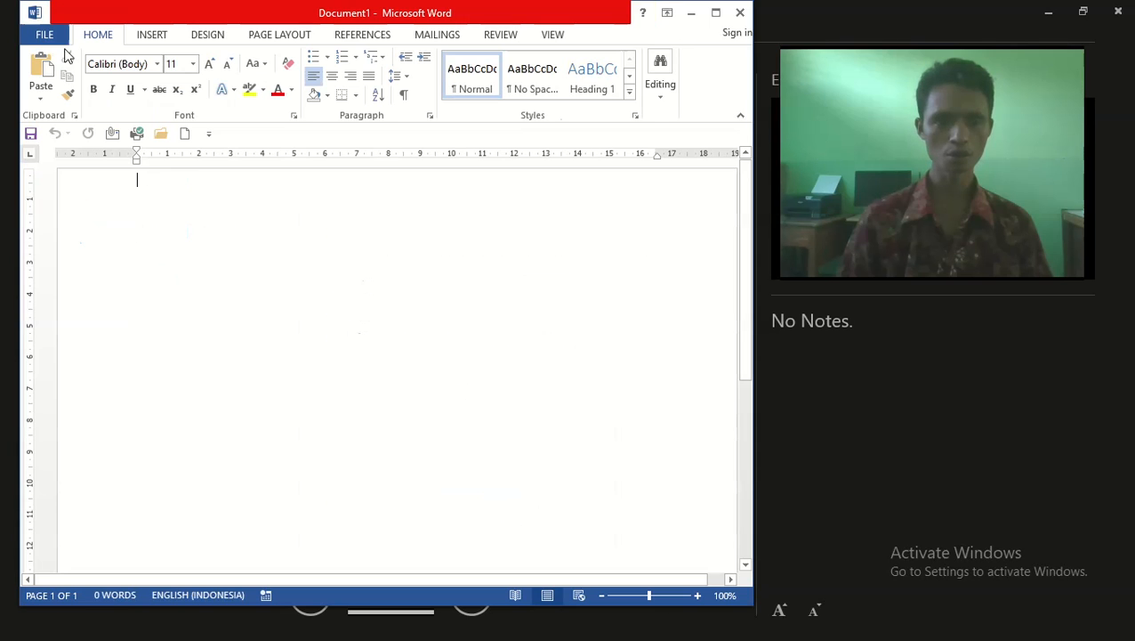
left_click(46, 34)
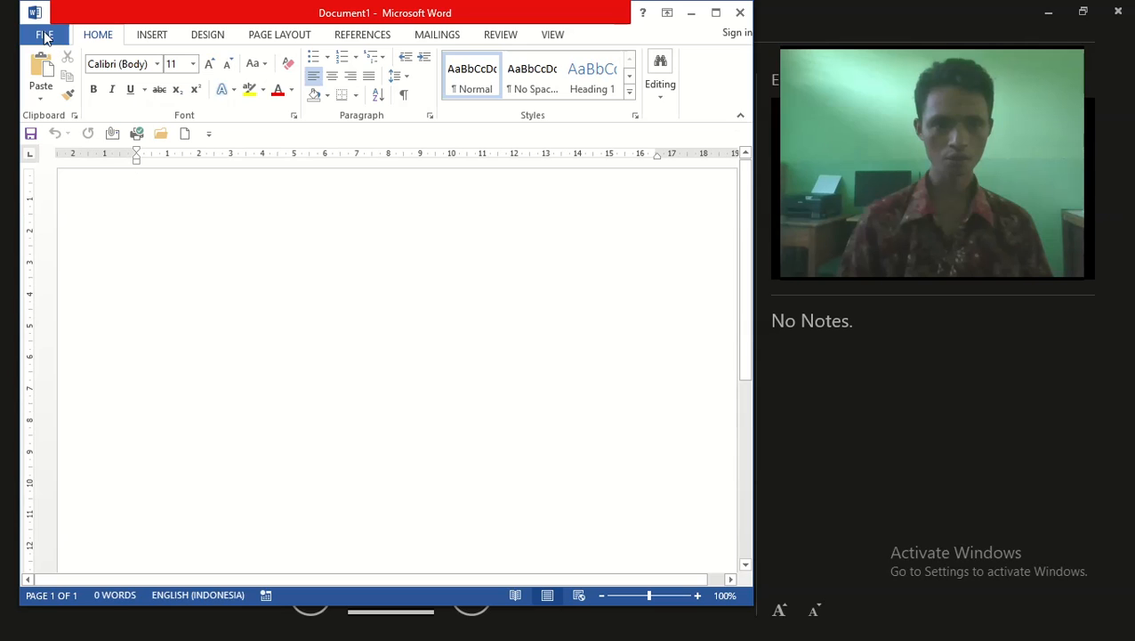
left_click(45, 34)
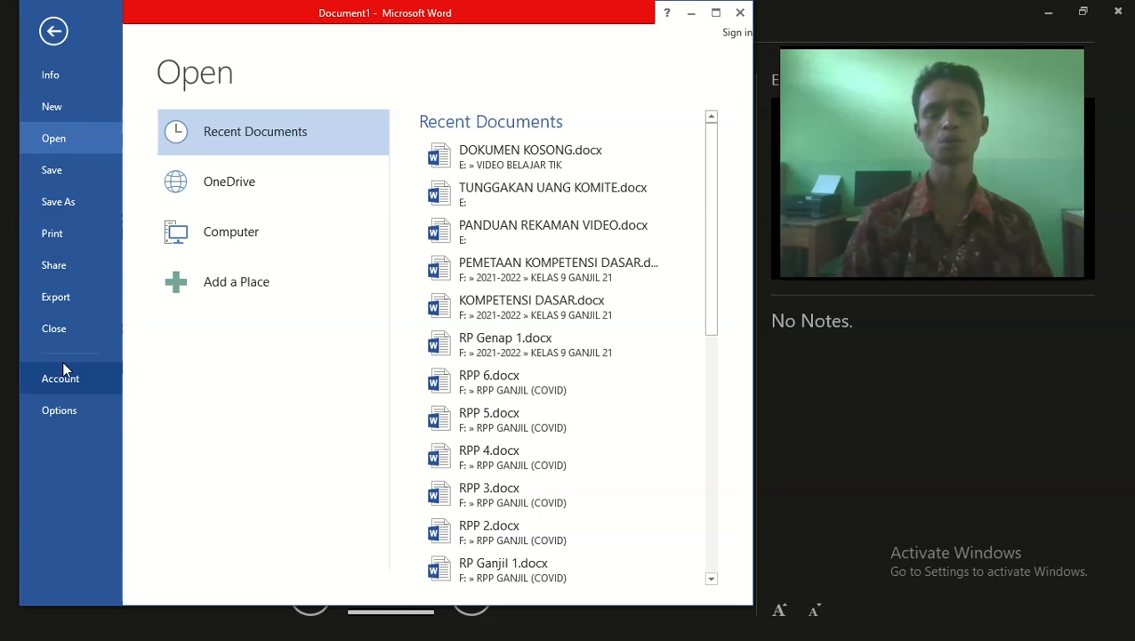
left_click(46, 40)
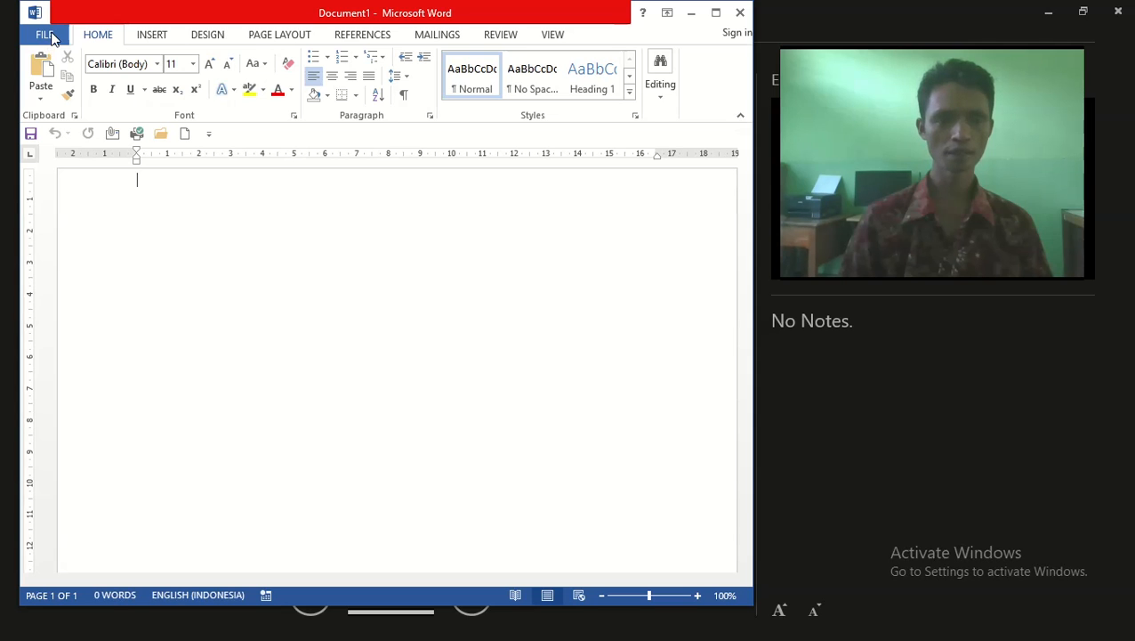
Show the Open page listing recent files such as DOKUMEN KOSONG.docx and the RPP documents
left_click(46, 34)
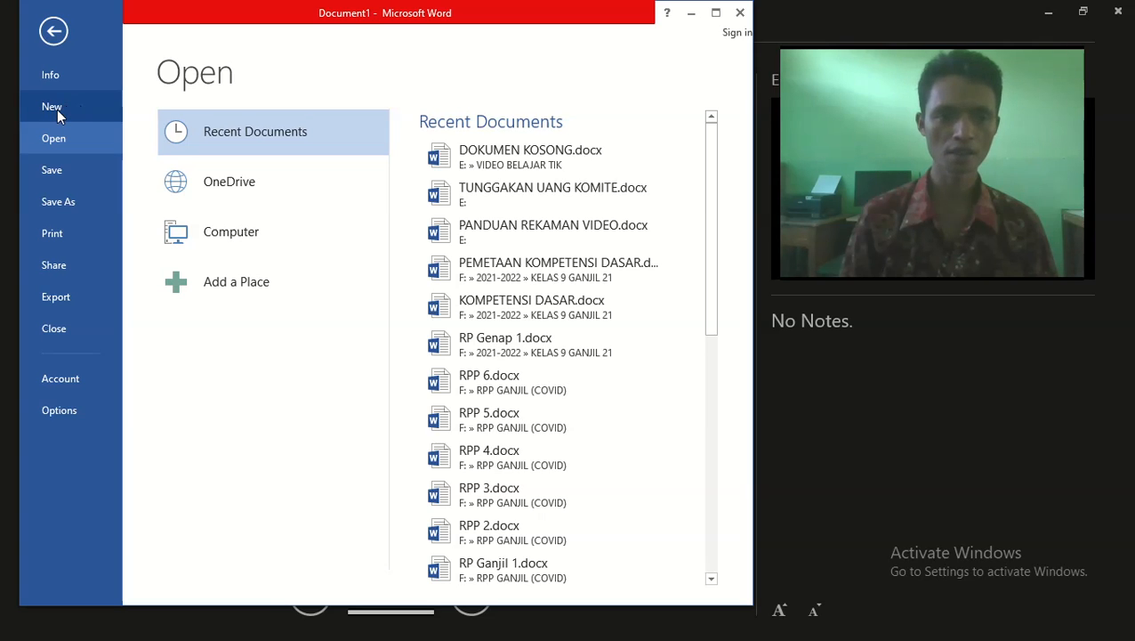
Create Document2 from the Blank document template
left_click(57, 109)
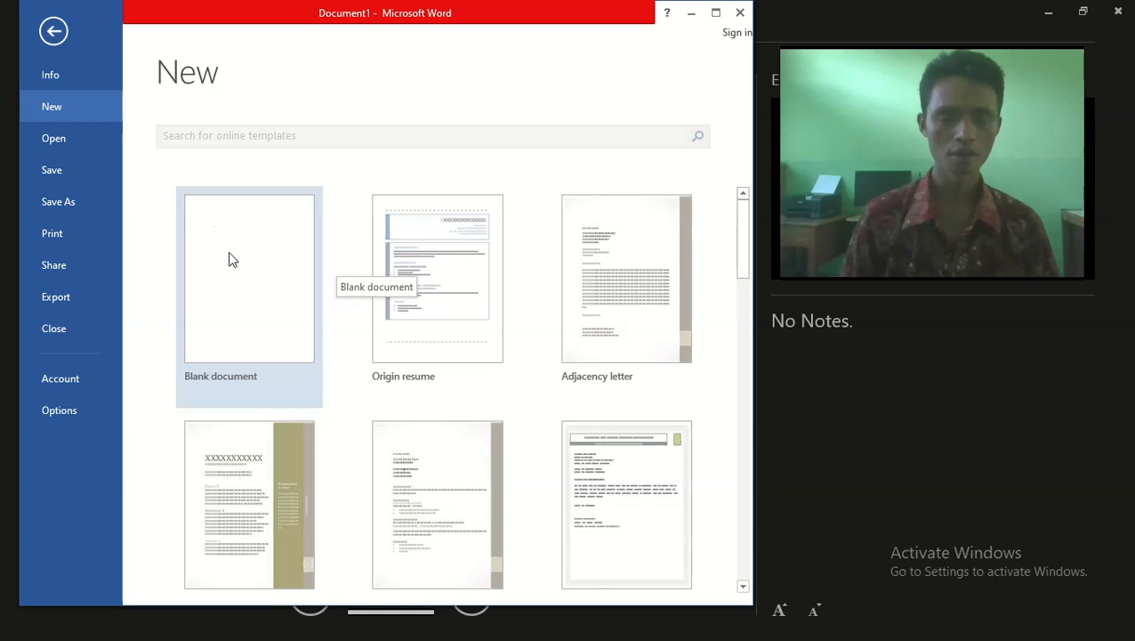
left_click(244, 306)
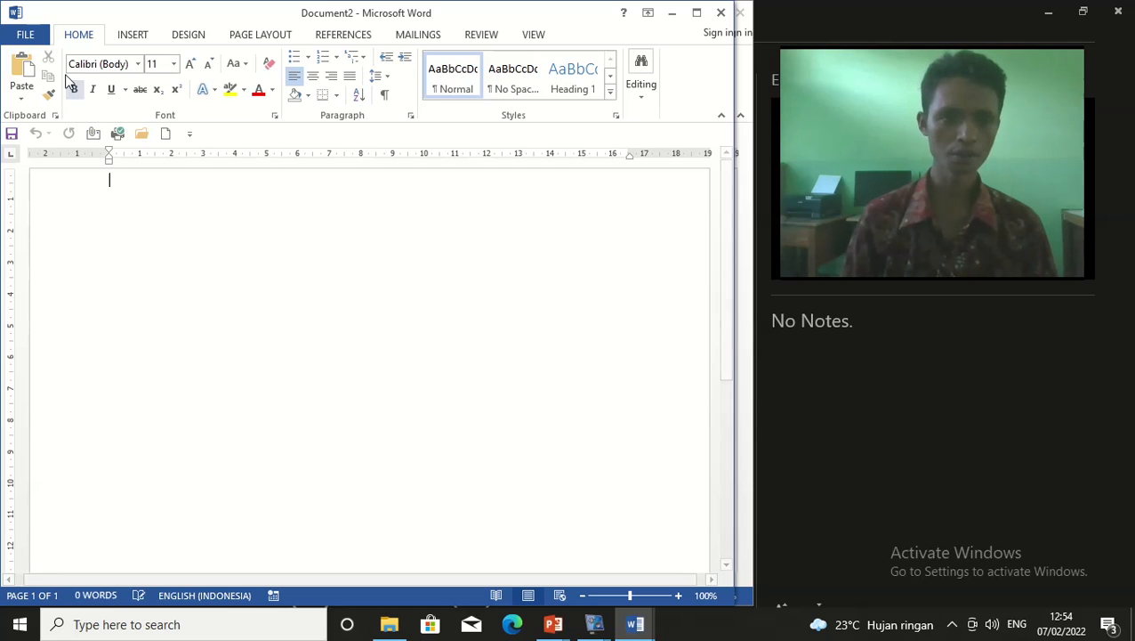
Show Document2's Info page, reporting 1 page and 0 words
left_click(39, 39)
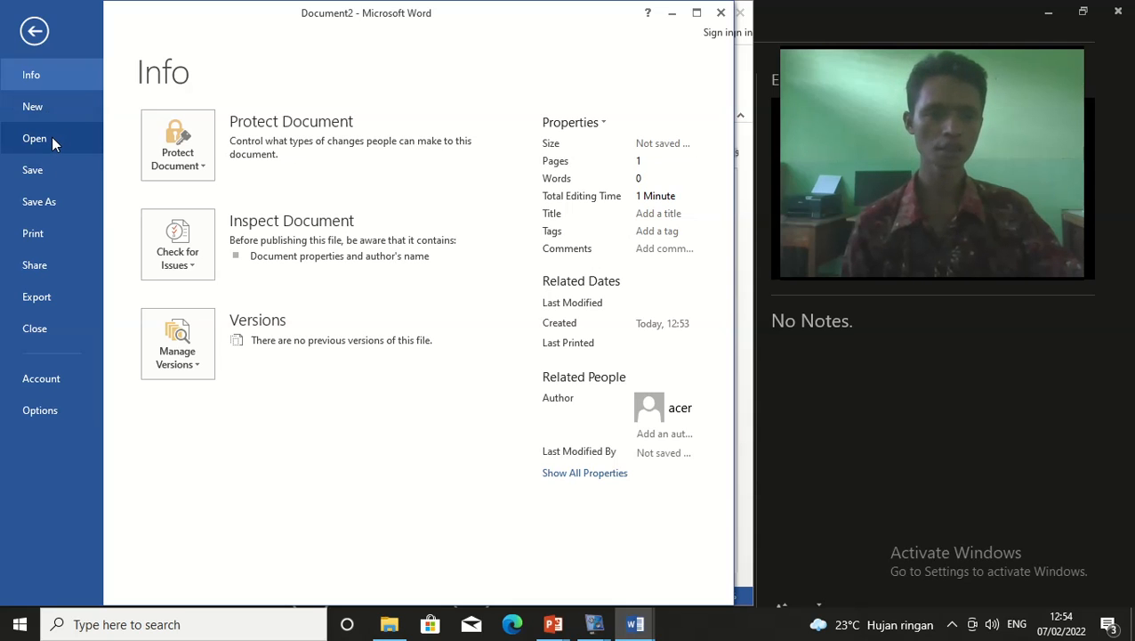
left_click(36, 138)
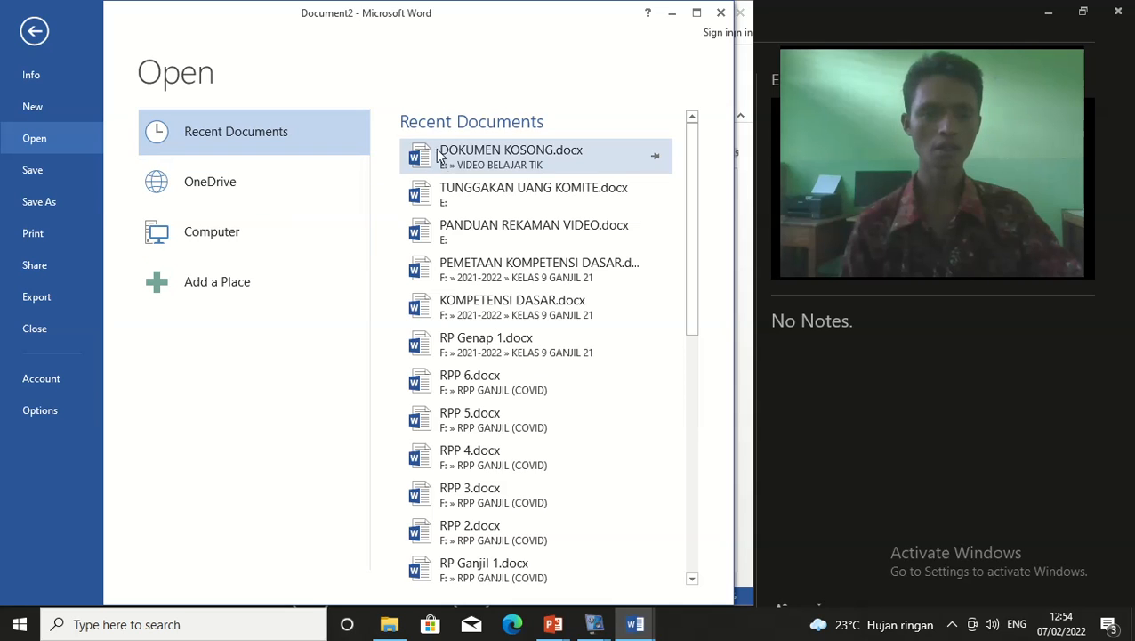
scroll(425, 334, "down", 1)
scroll(455, 346, "up", 1)
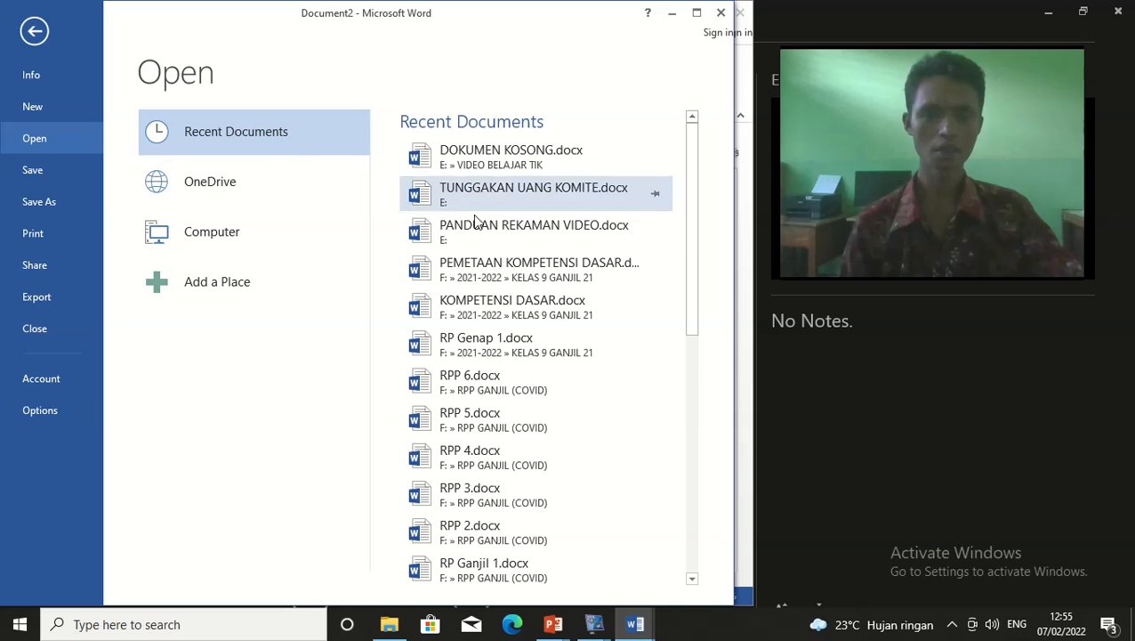
scroll(496, 258, "down", 2)
scroll(496, 267, "up", 2)
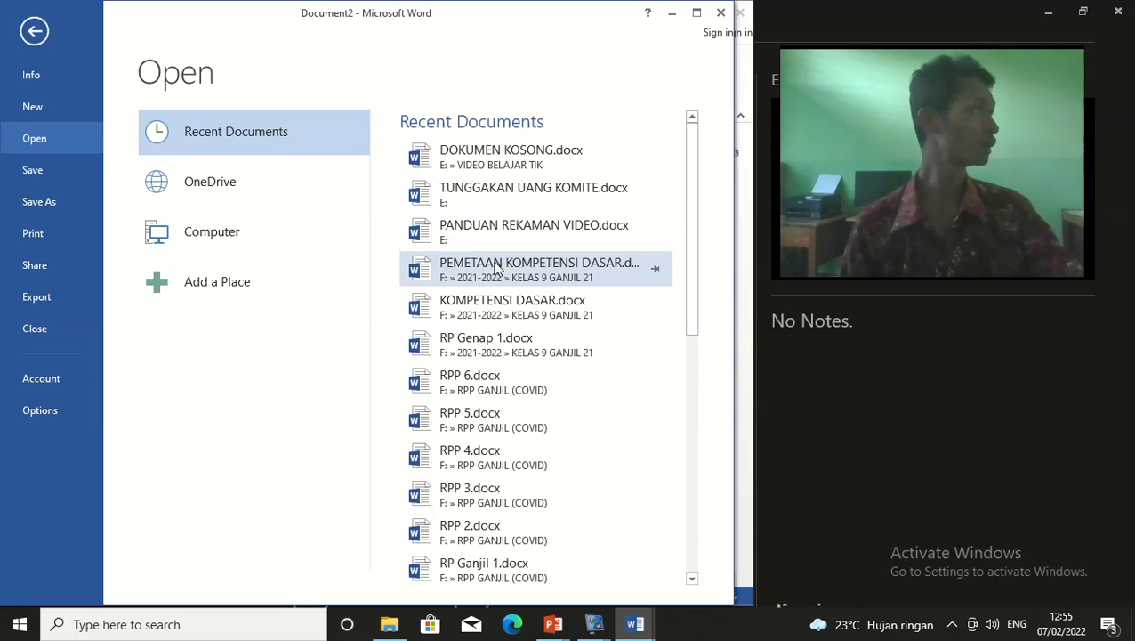
scroll(496, 267, "down", 3)
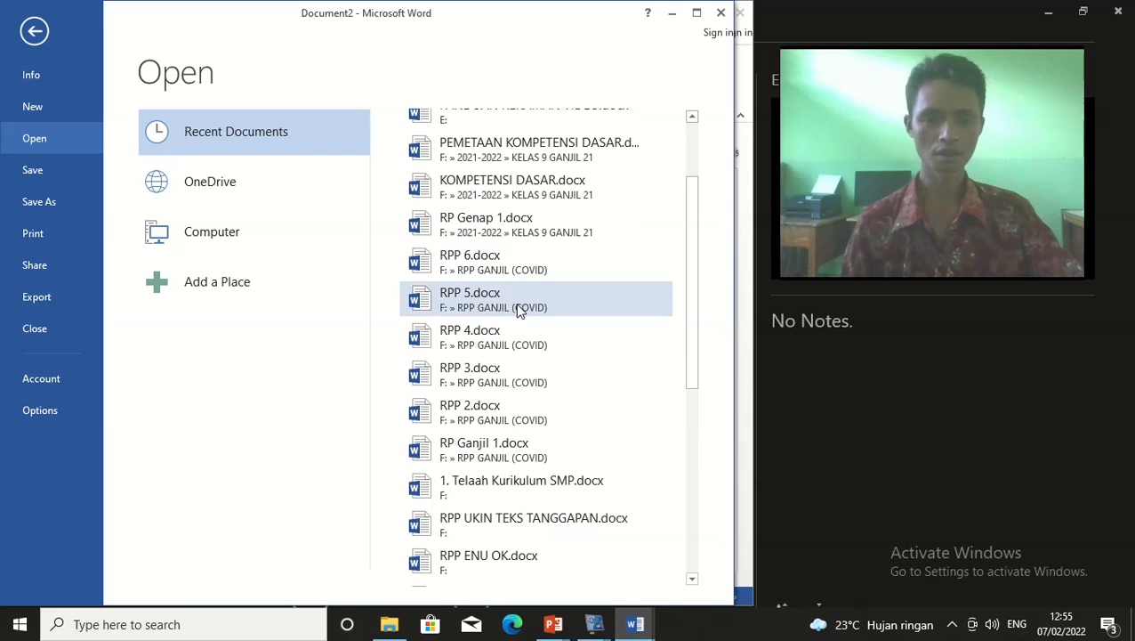
scroll(558, 400, "up", 3)
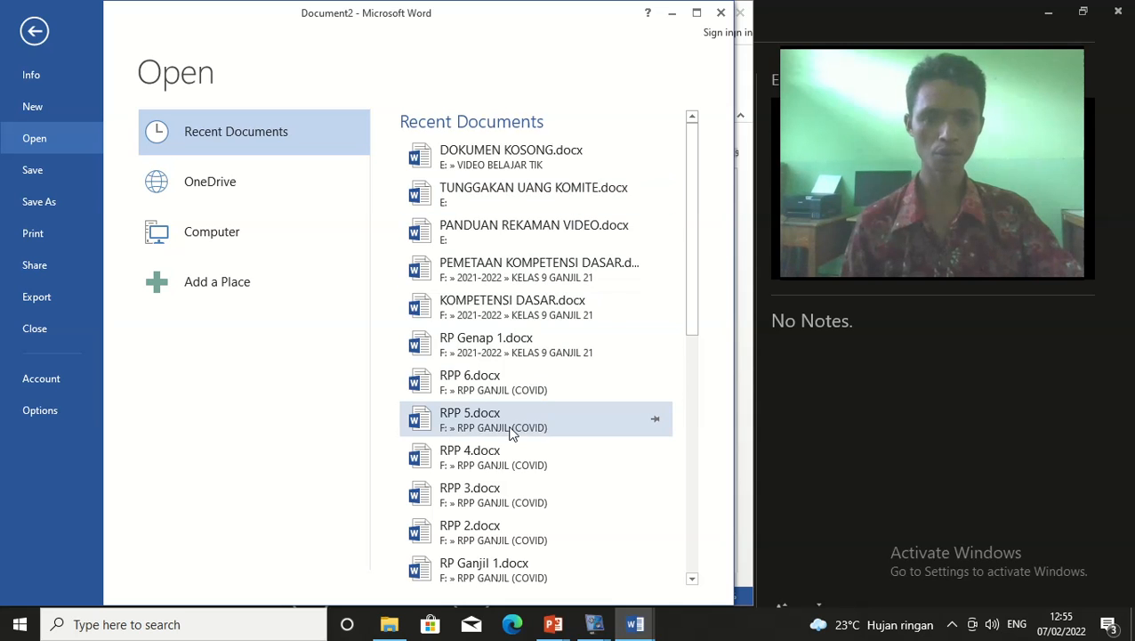
scroll(510, 440, "down", 3)
scroll(525, 440, "up", 3)
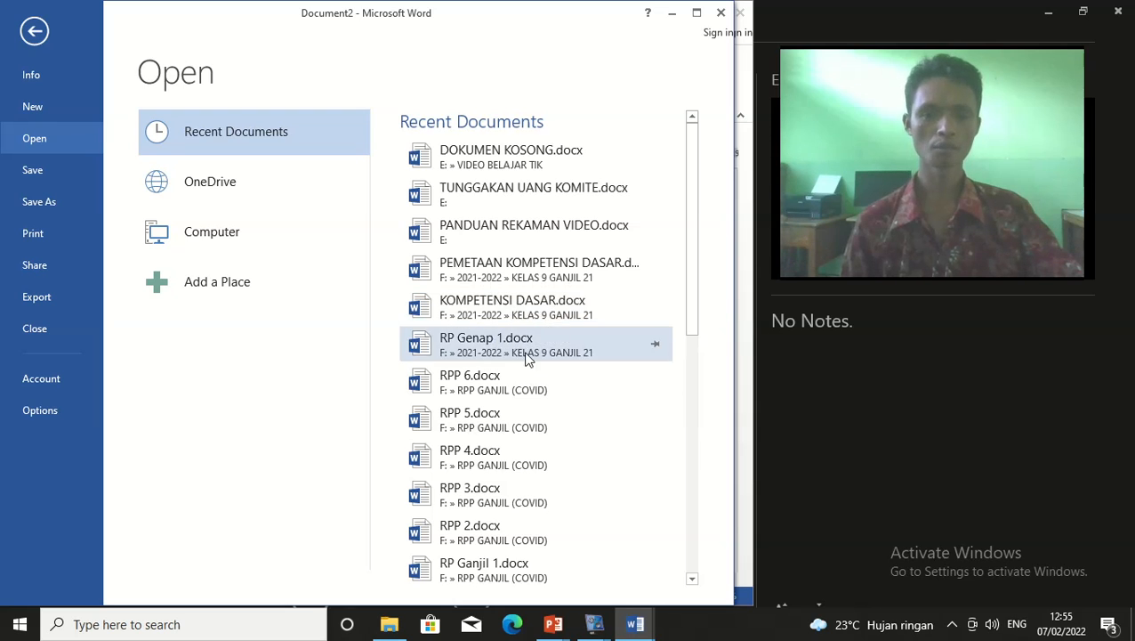
left_click(481, 309)
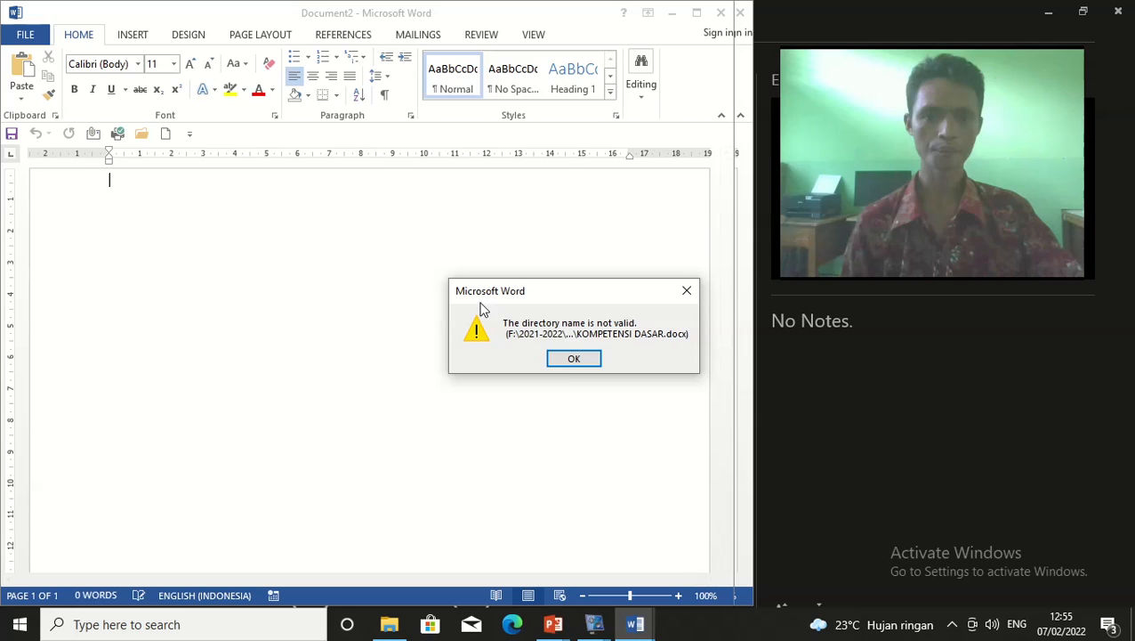
Dismiss the invalid directory error, close Document2, and show Document1's recent documents
left_click(560, 358)
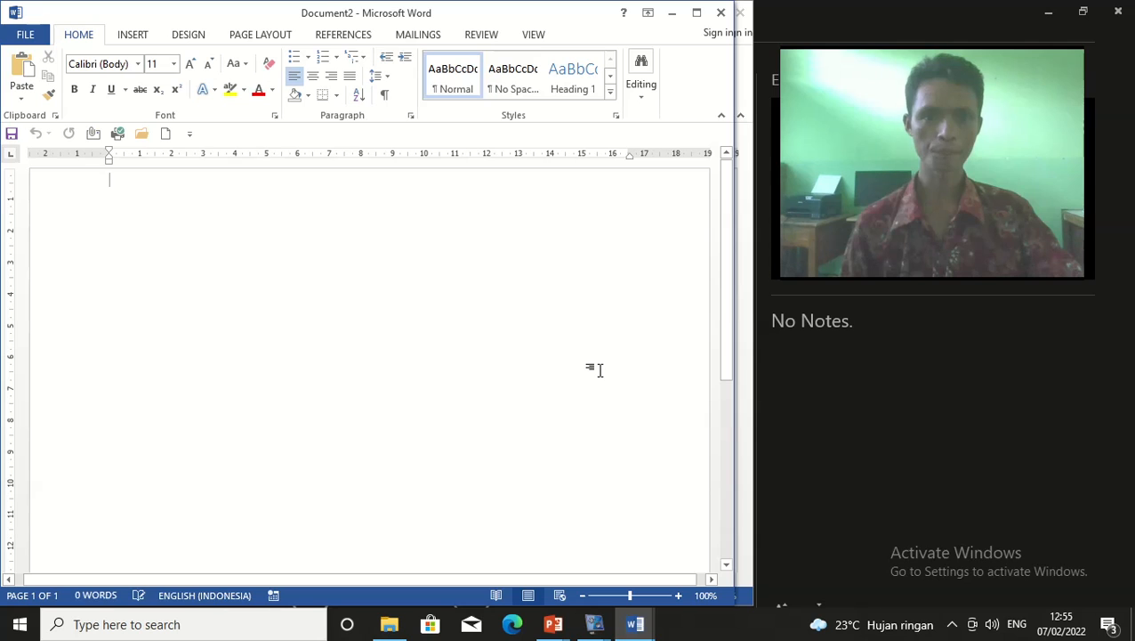
left_click(721, 13)
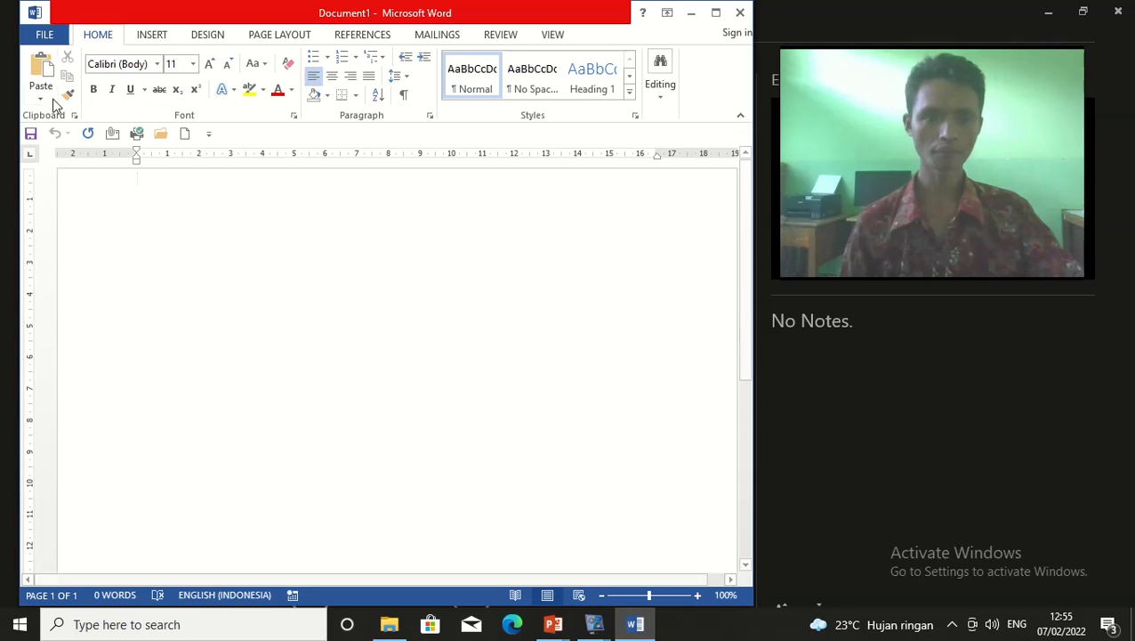
left_click(40, 33)
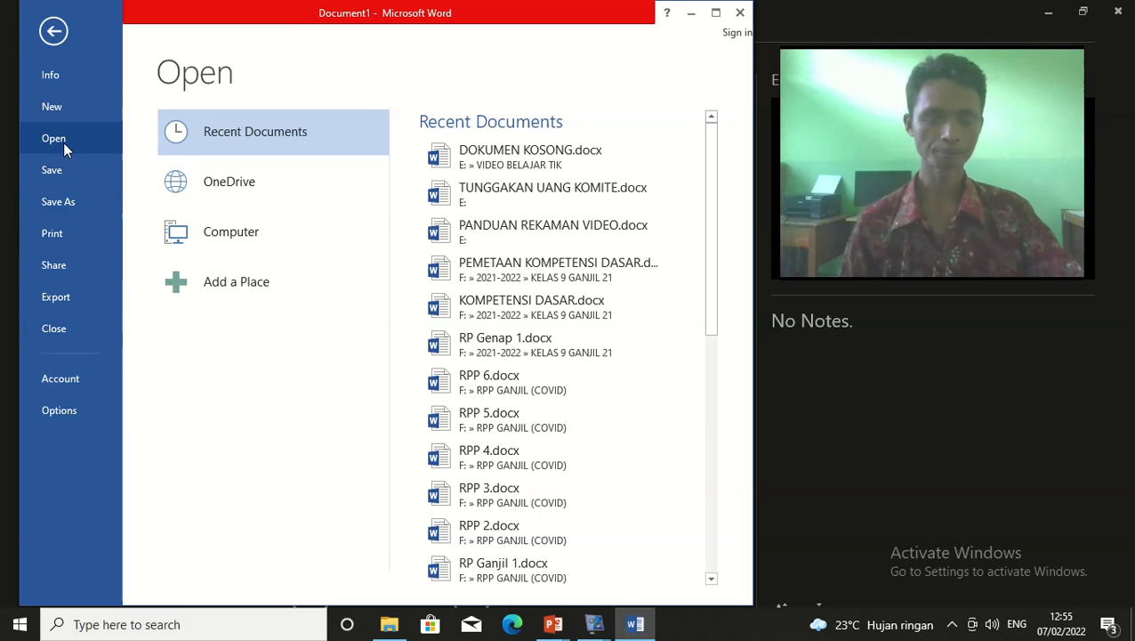
Try RPP 6.docx, dismiss its invalid directory error, then open BIODATA.docx from Recent Documents
left_click(528, 390)
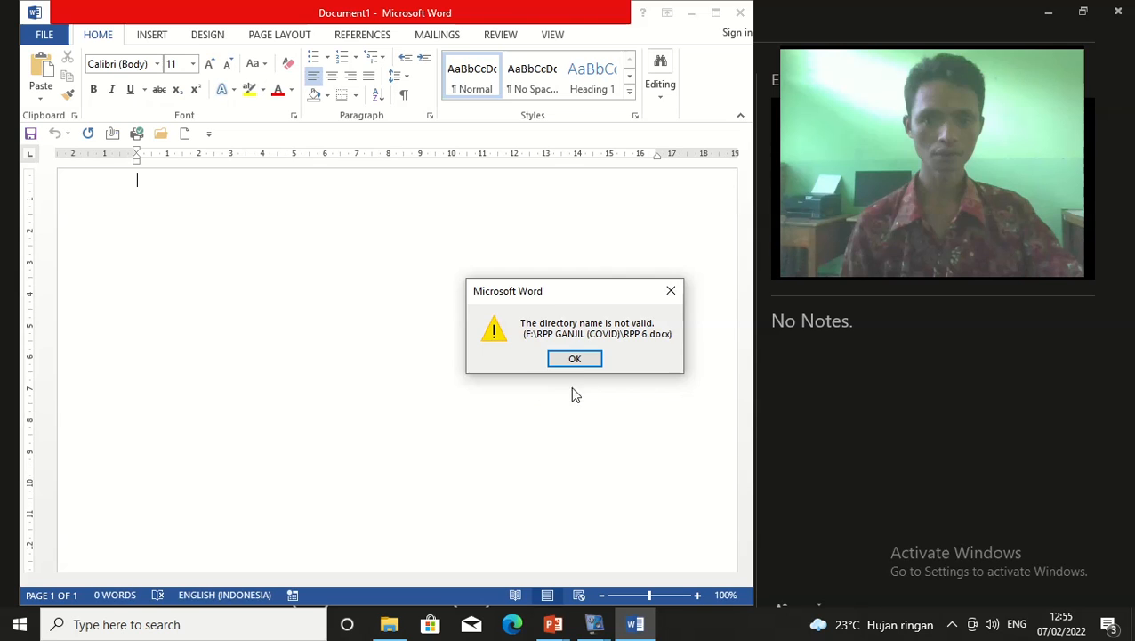
left_click(577, 363)
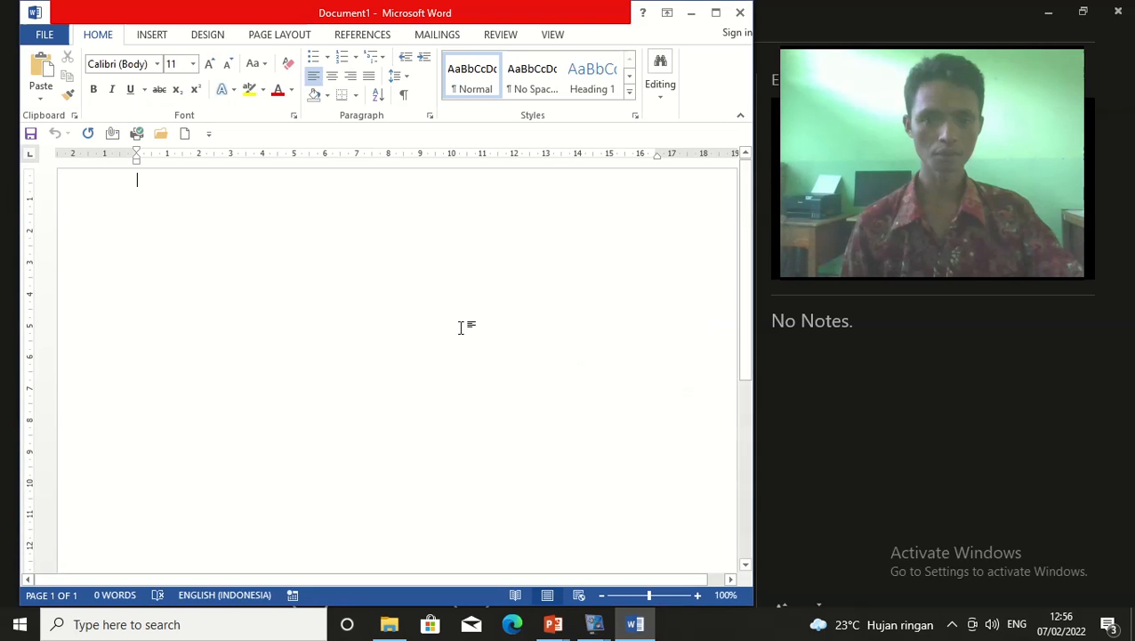
left_click(39, 37)
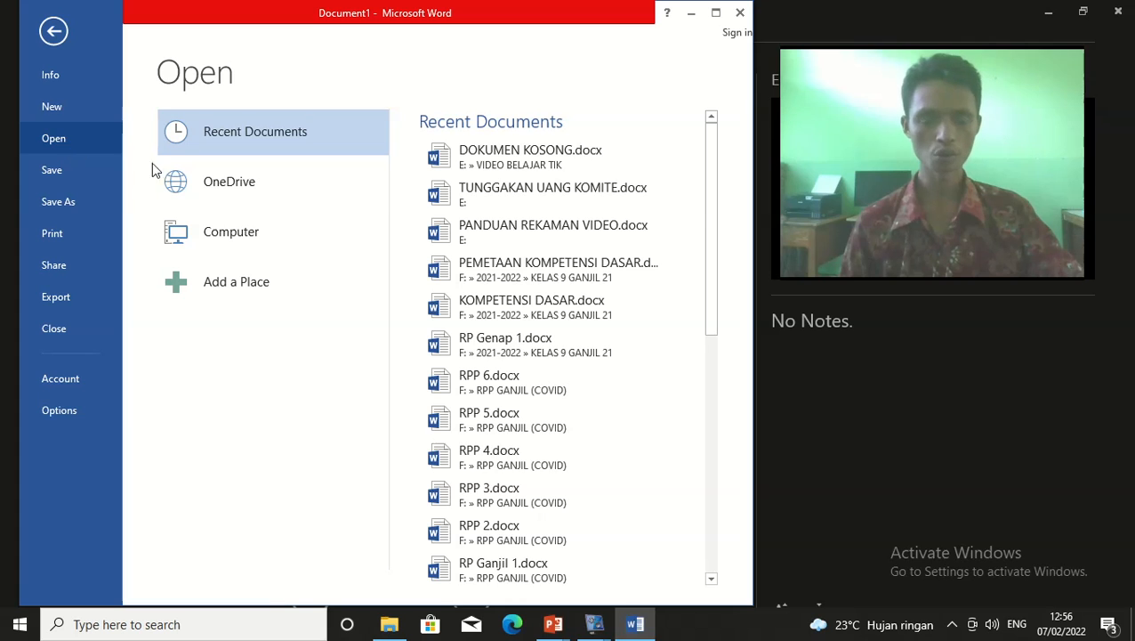
left_click_drag(709, 246, 721, 498)
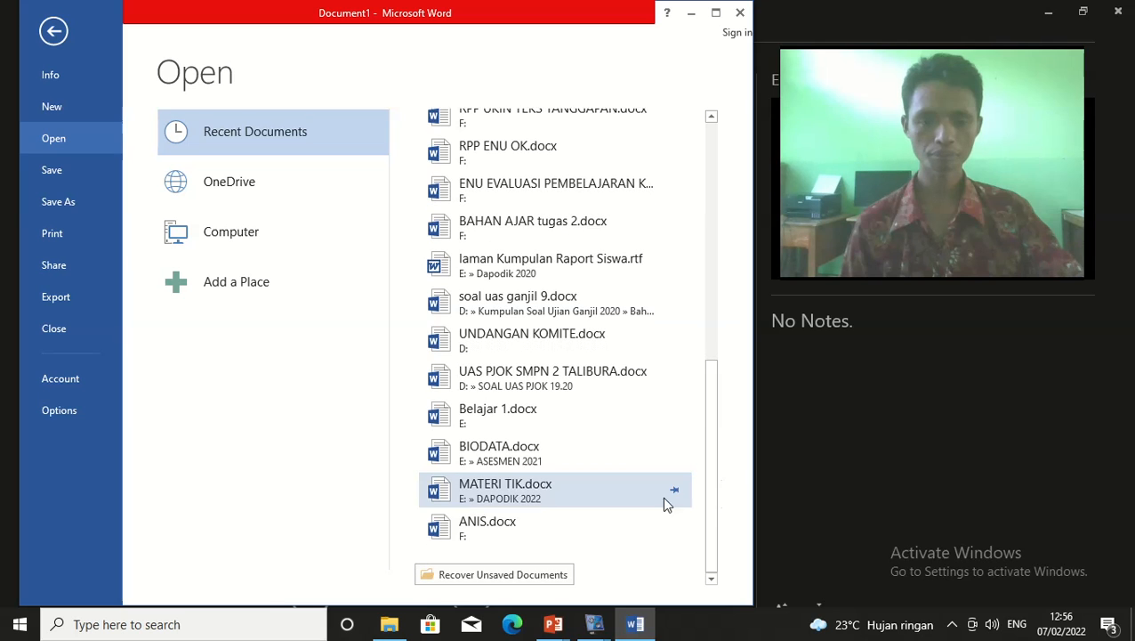
left_click(524, 458)
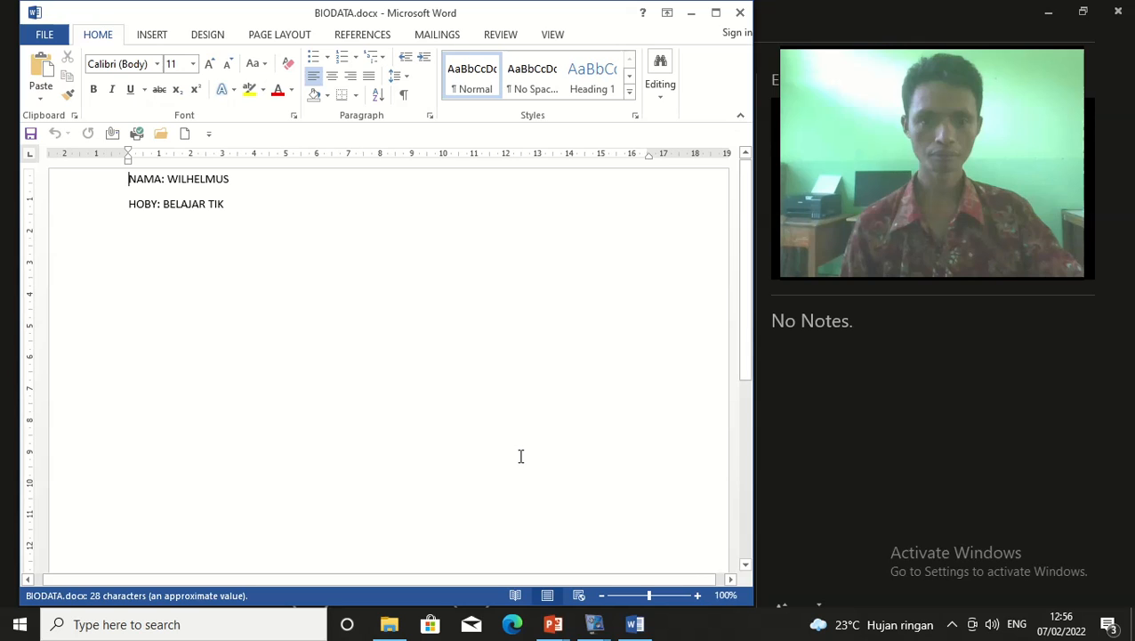
Close BIODATA.docx and show the Windows taskbar over the running slide show
left_click(737, 14)
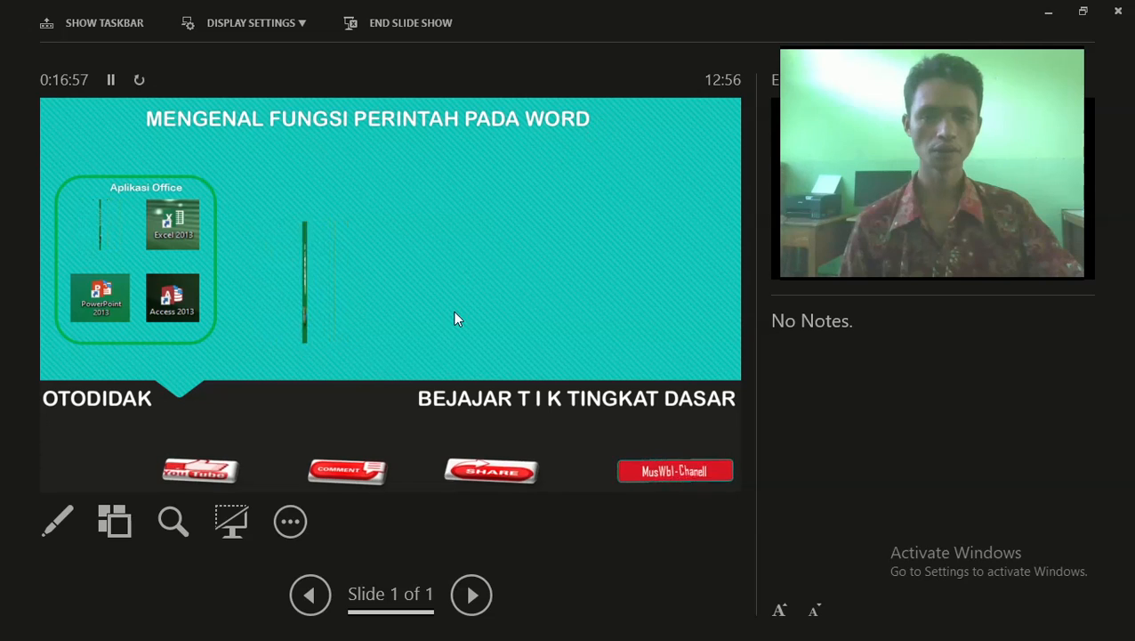
left_click(281, 523)
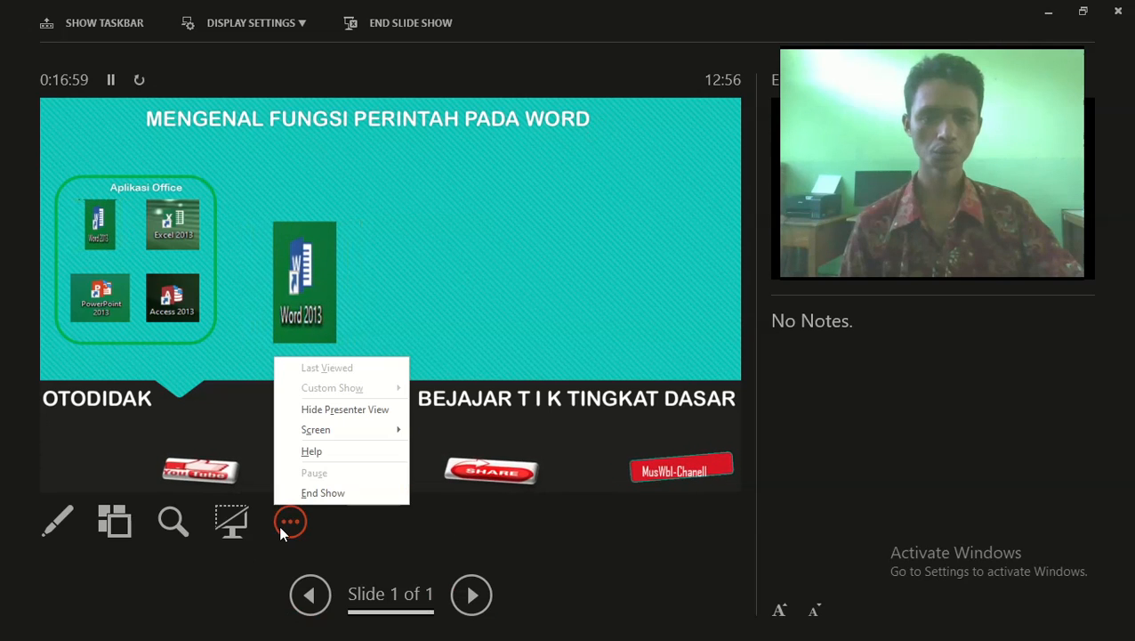
mouse_move(317, 432)
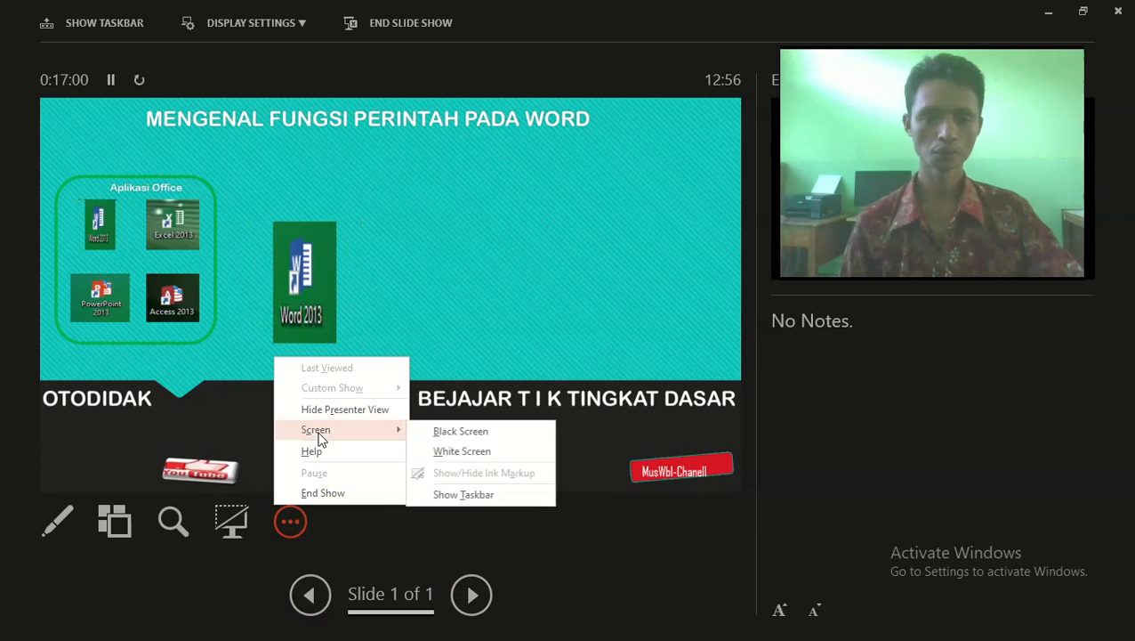
left_click(465, 495)
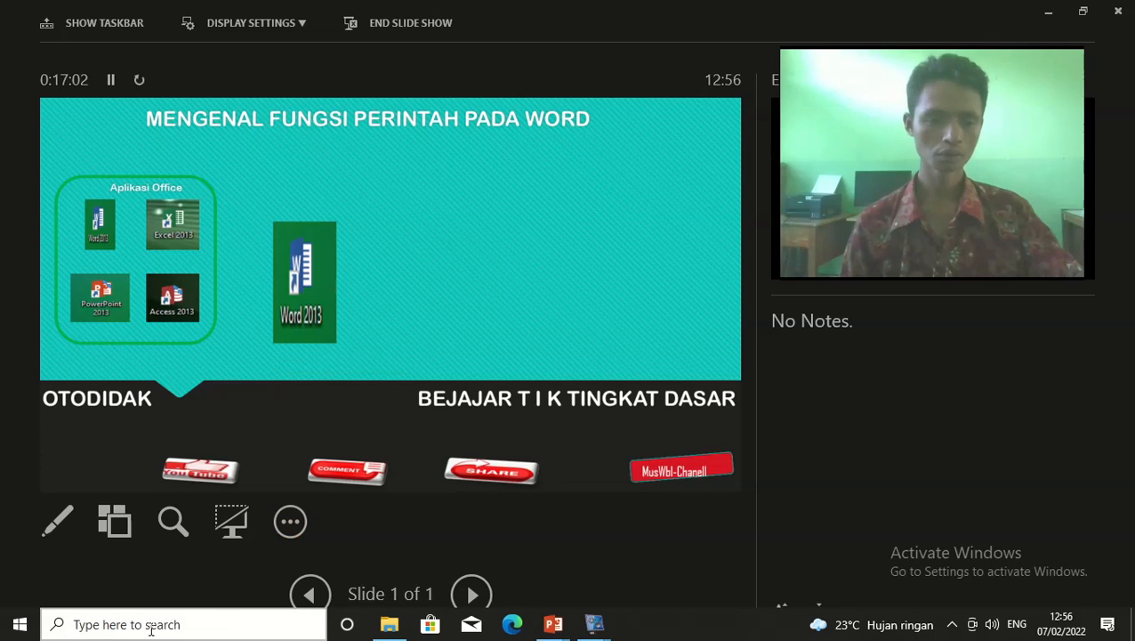
Start Word 2013 again from Microsoft Office 2013 in the Start menu
left_click(19, 624)
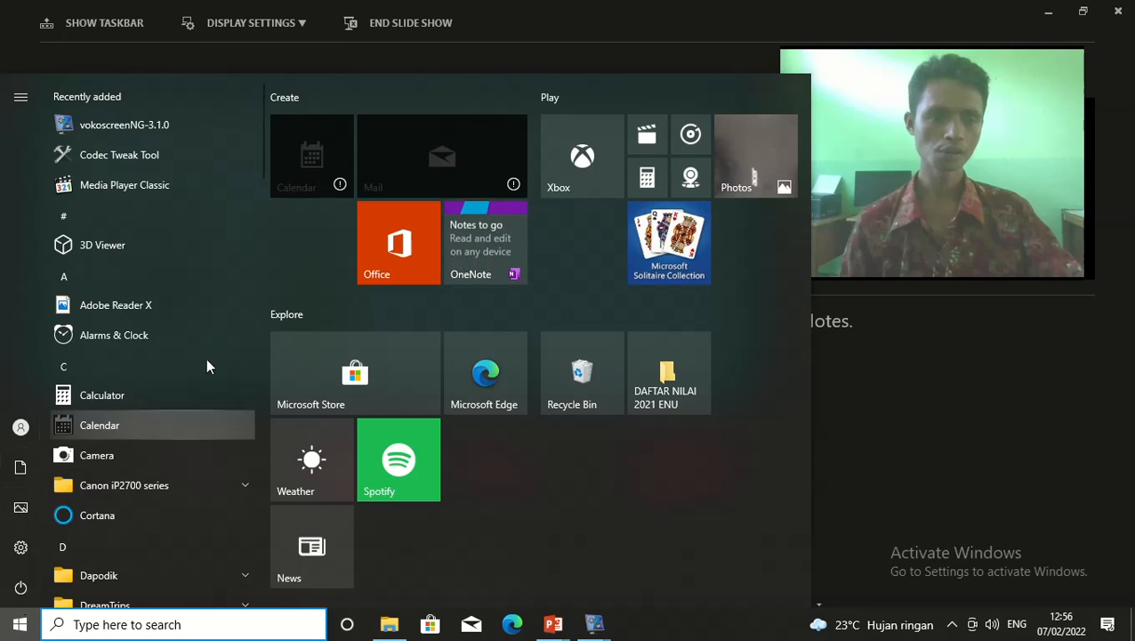
scroll(196, 184, "down", 8)
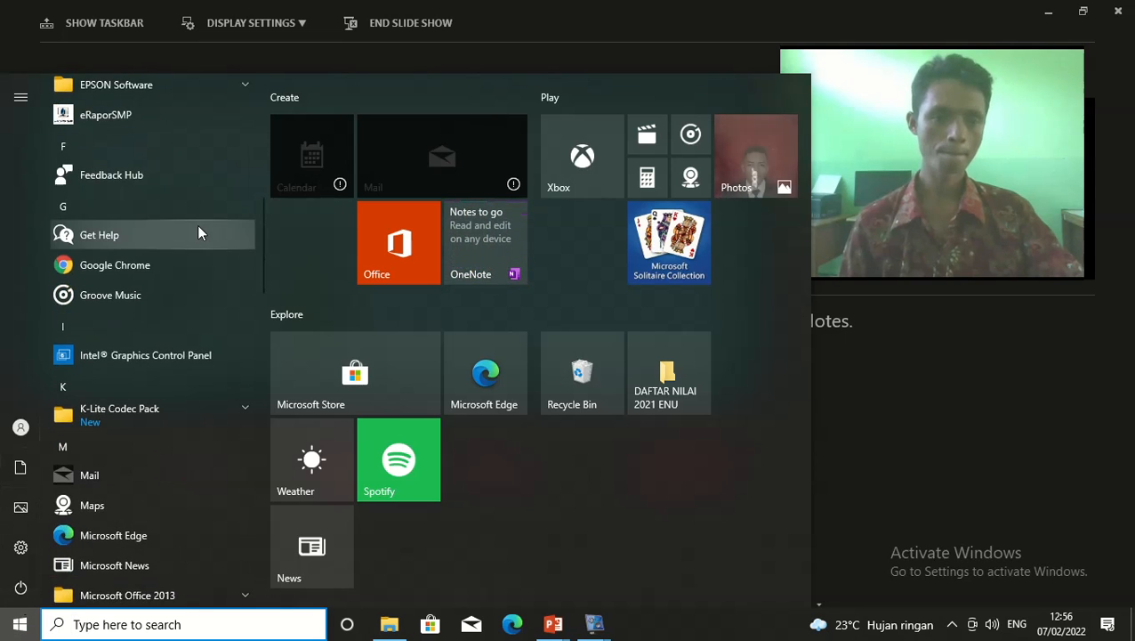
scroll(198, 267, "down", 1)
left_click(162, 430)
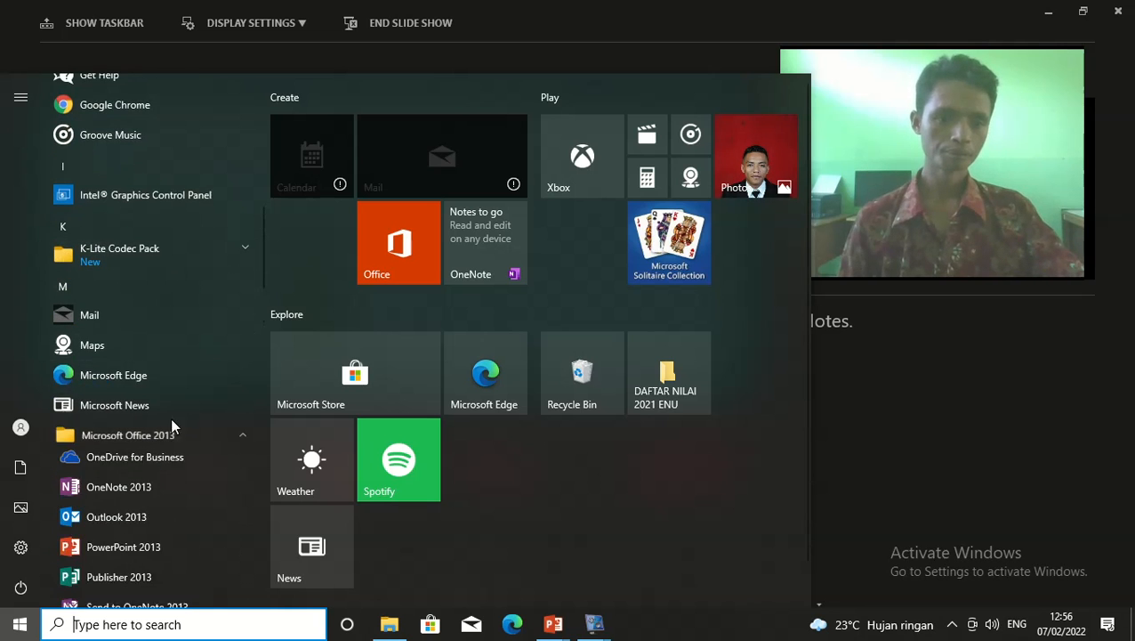
scroll(178, 427, "down", 3)
scroll(180, 382, "down", 2)
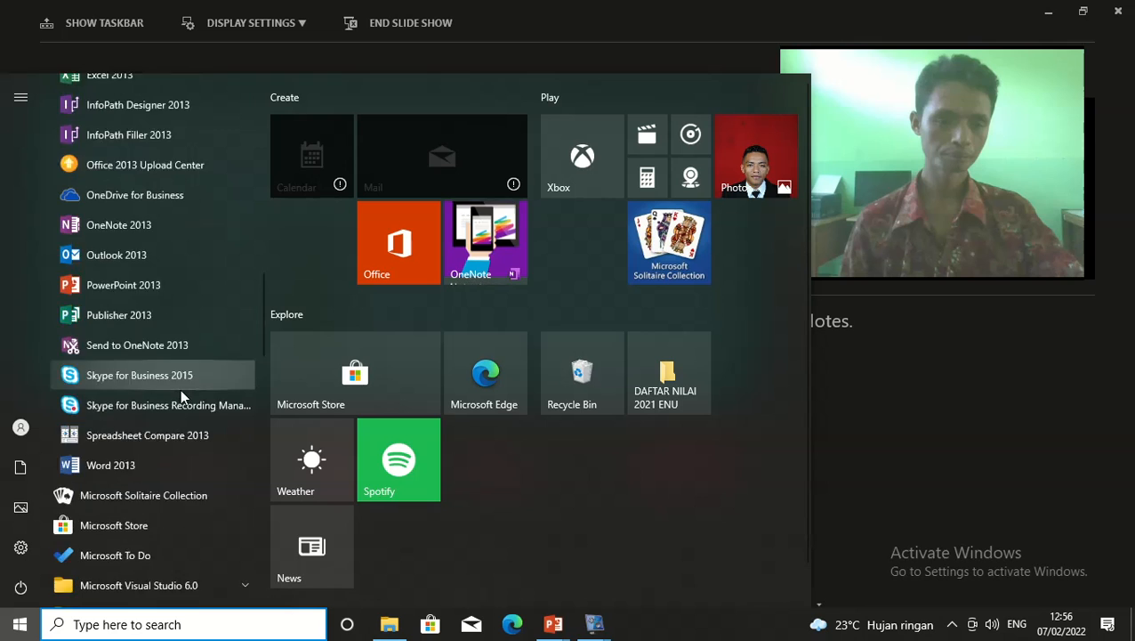
left_click(155, 362)
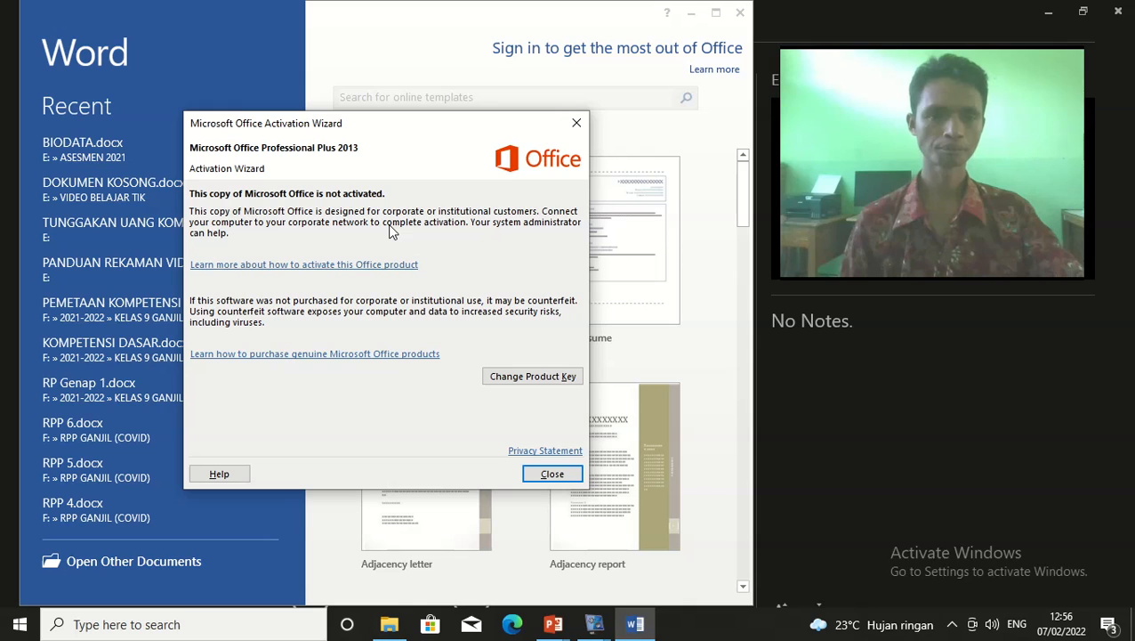
Dismiss the activation notice, create a blank document, and show the recent documents list
left_click(553, 473)
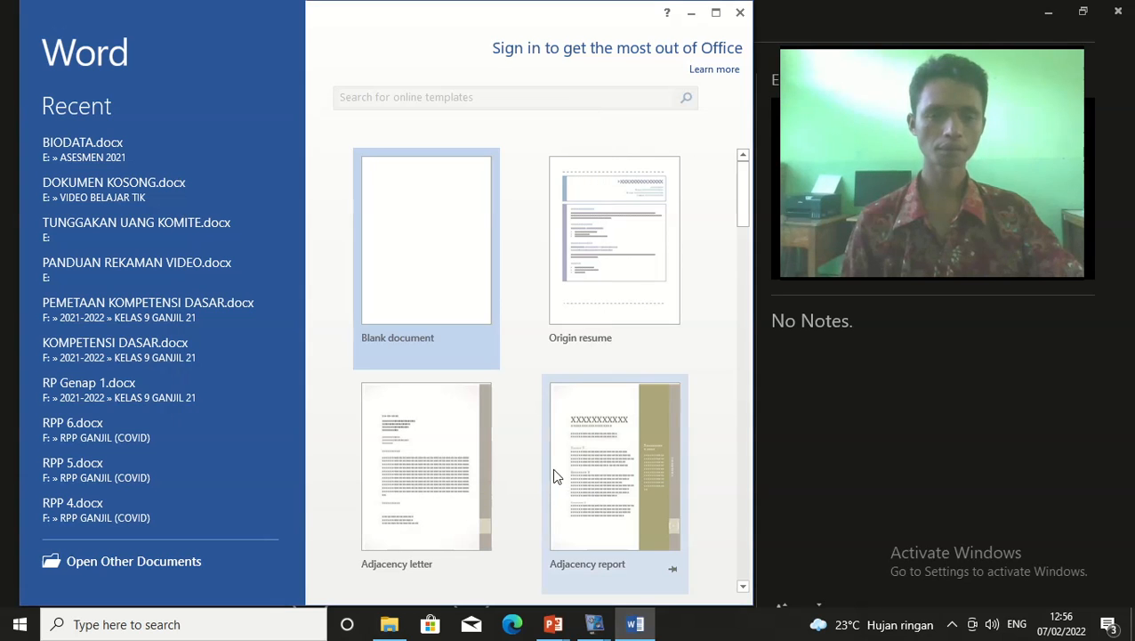
left_click(466, 303)
left_click(40, 36)
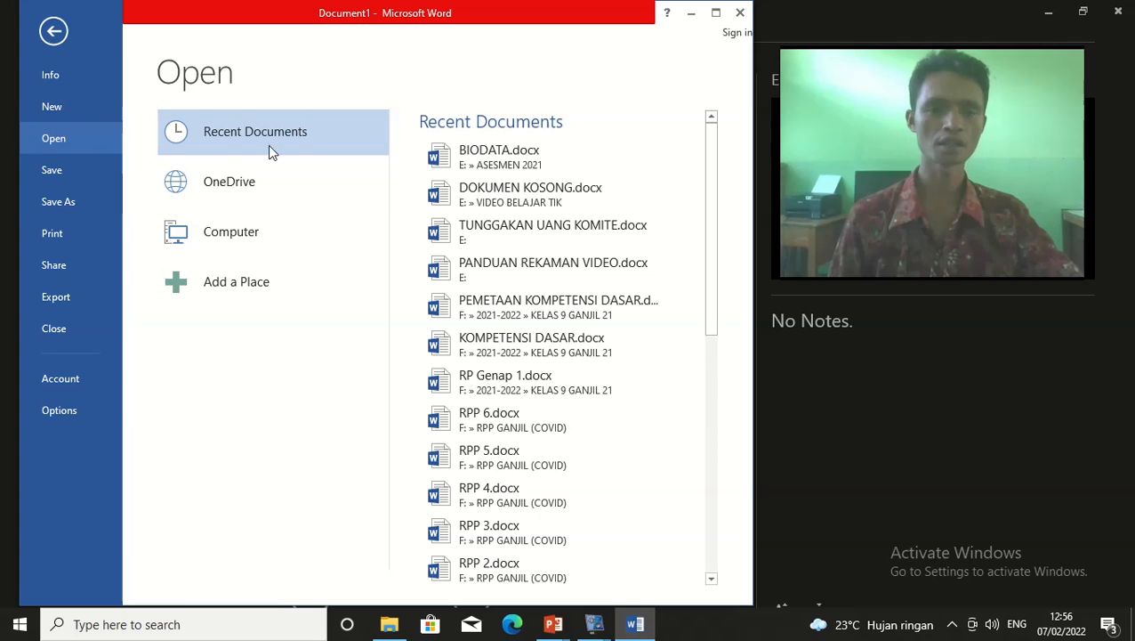
Open BIODATA.docx from the recent documents and look over its contents
left_click(524, 160)
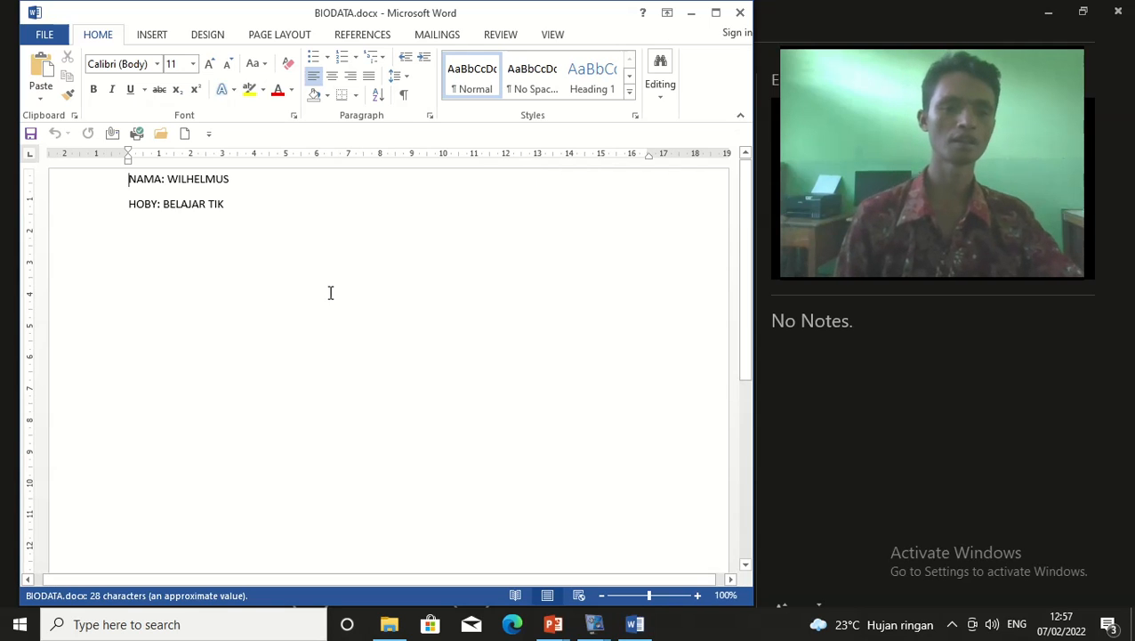
scroll(330, 293, "down", 3)
scroll(362, 289, "up", 5)
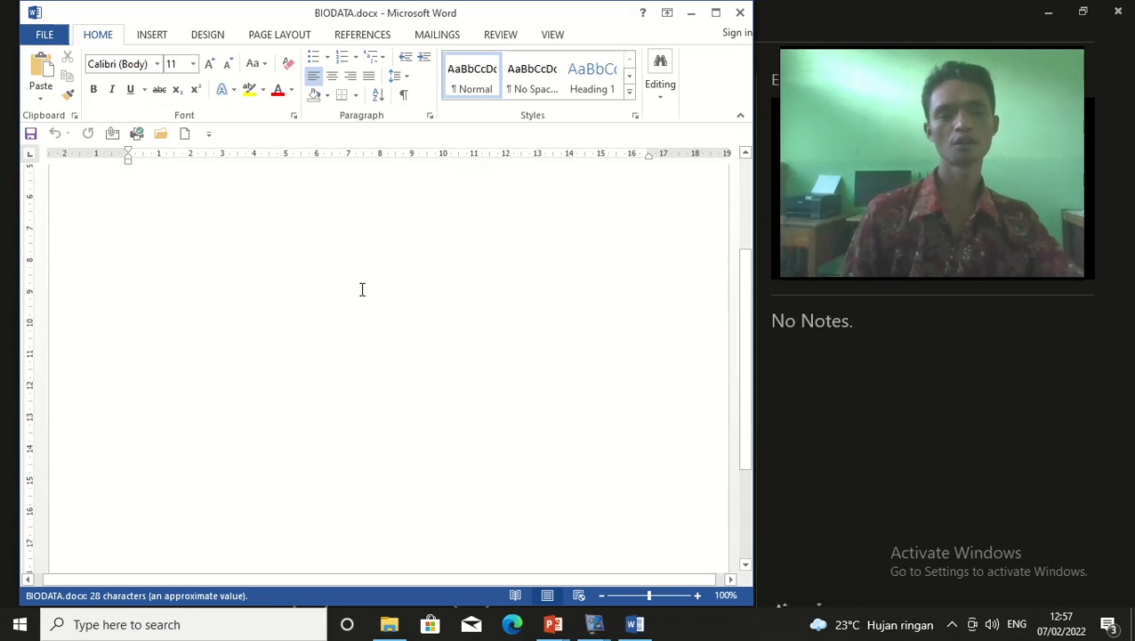
scroll(362, 290, "down", 3)
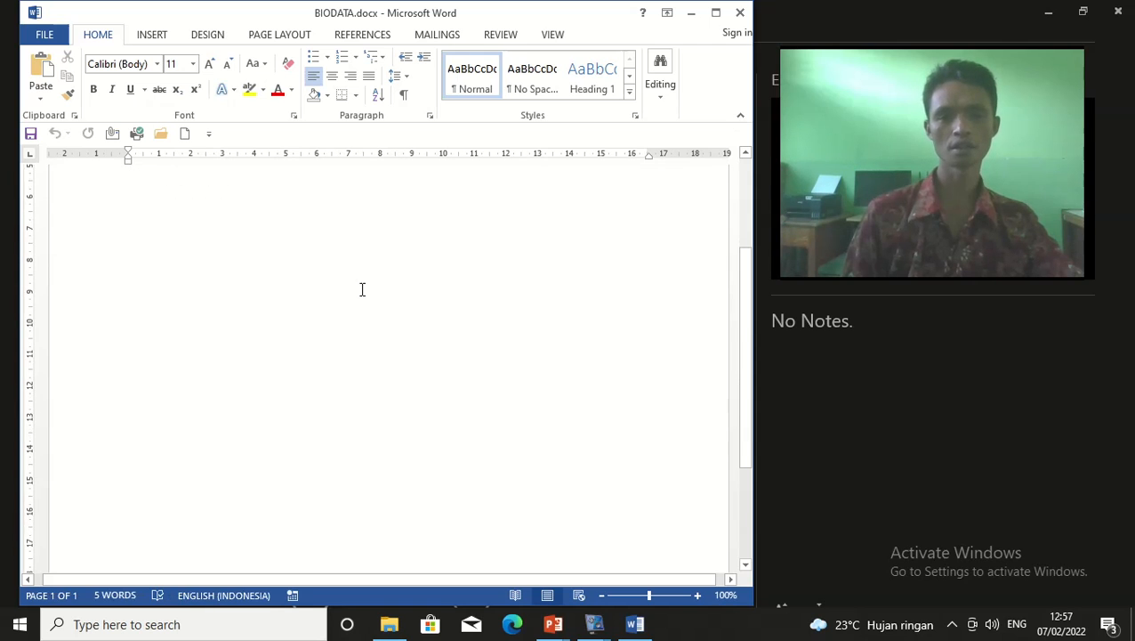
scroll(363, 289, "up", 3)
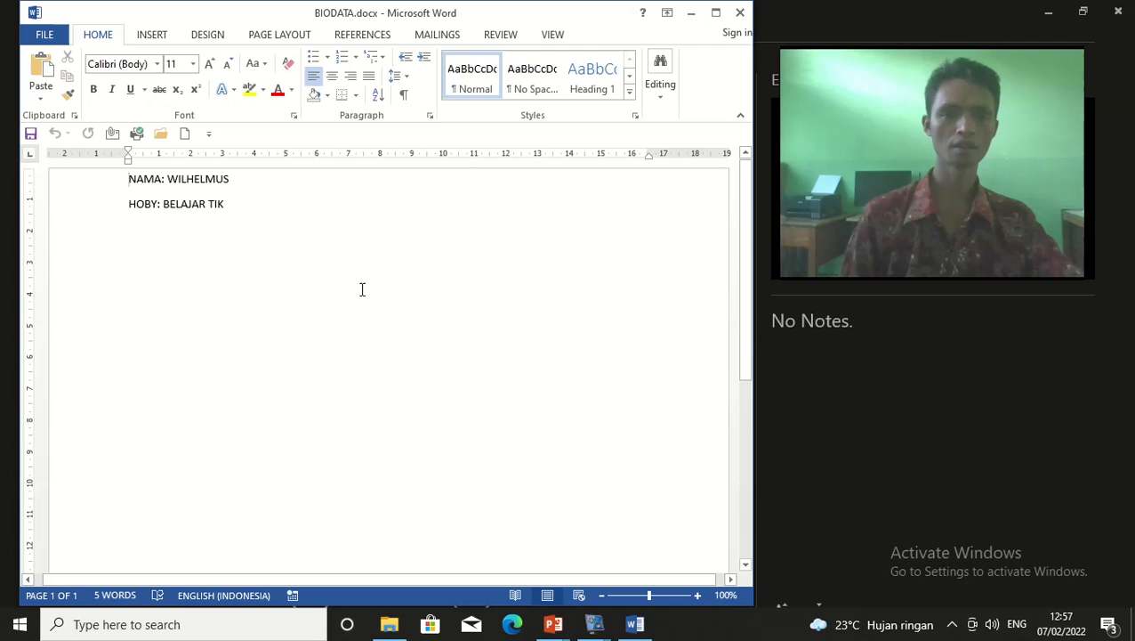
Add a new line reading 'ALAMAT...' below HOBY: BELAJAR TIK
left_click(266, 209)
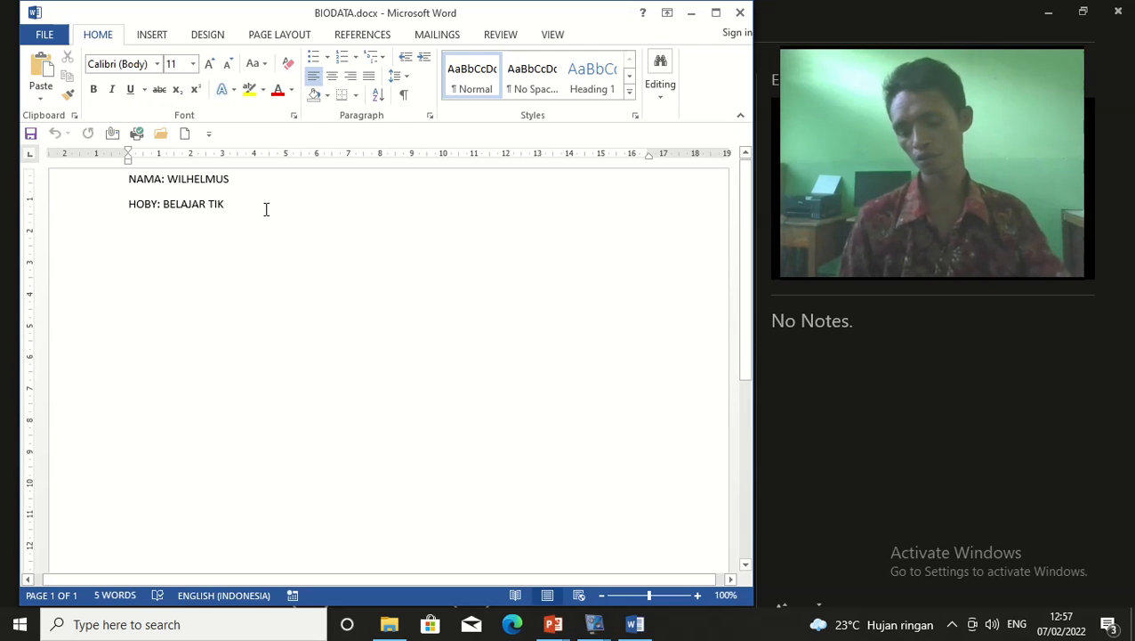
key("Return")
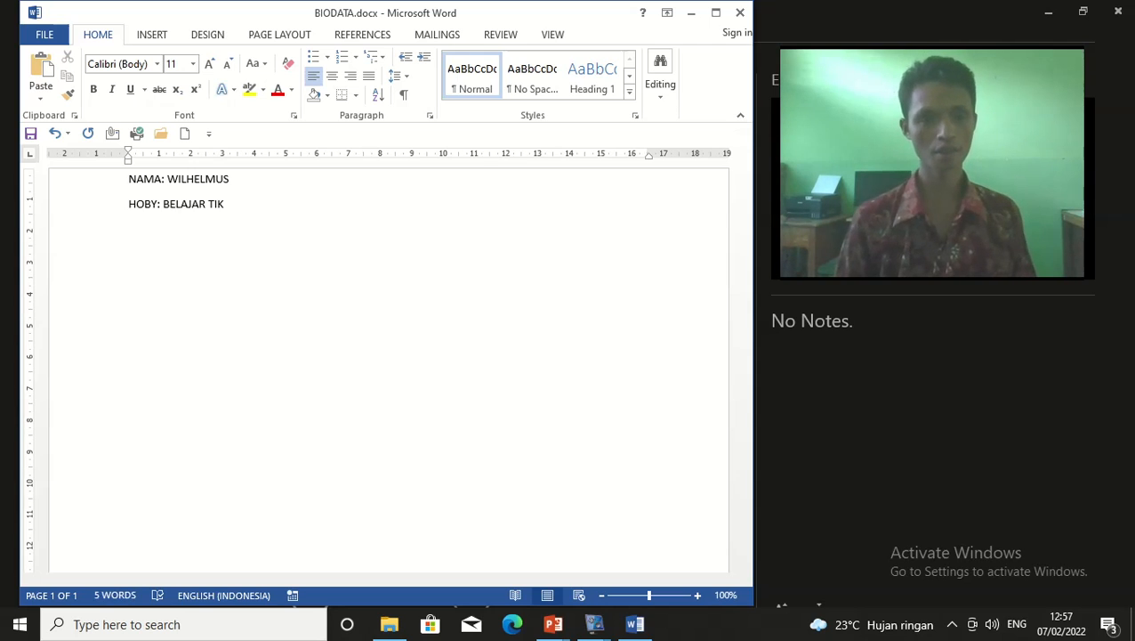
type("ALAMA")
type("T...")
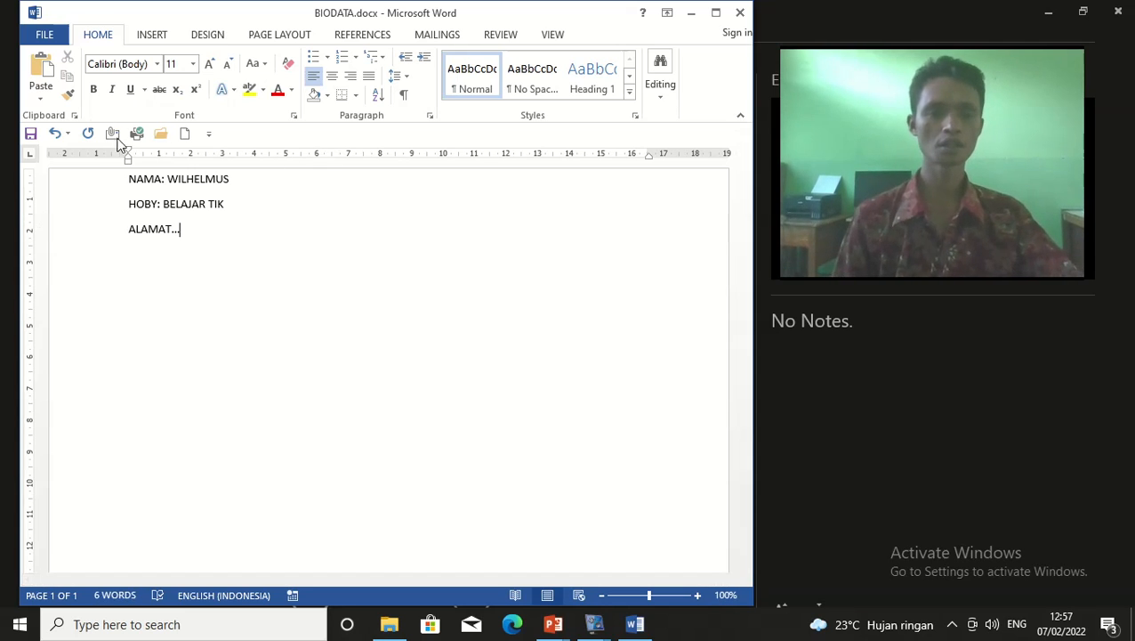
Close BIODATA.docx without saving the changes and bring up the Windows taskbar
left_click(738, 13)
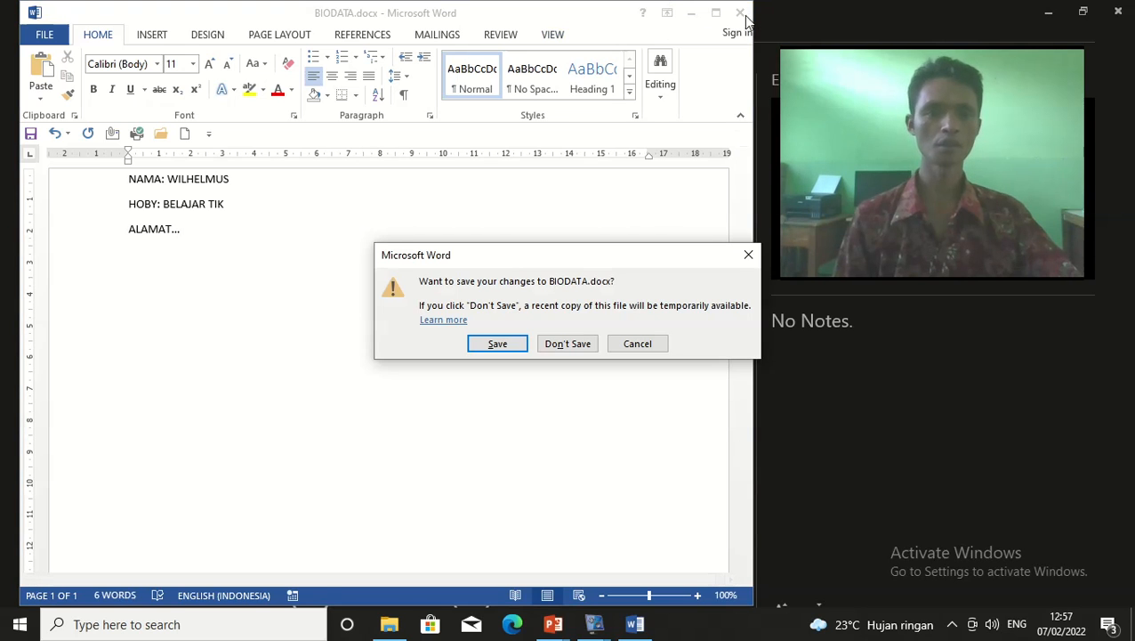
left_click(566, 345)
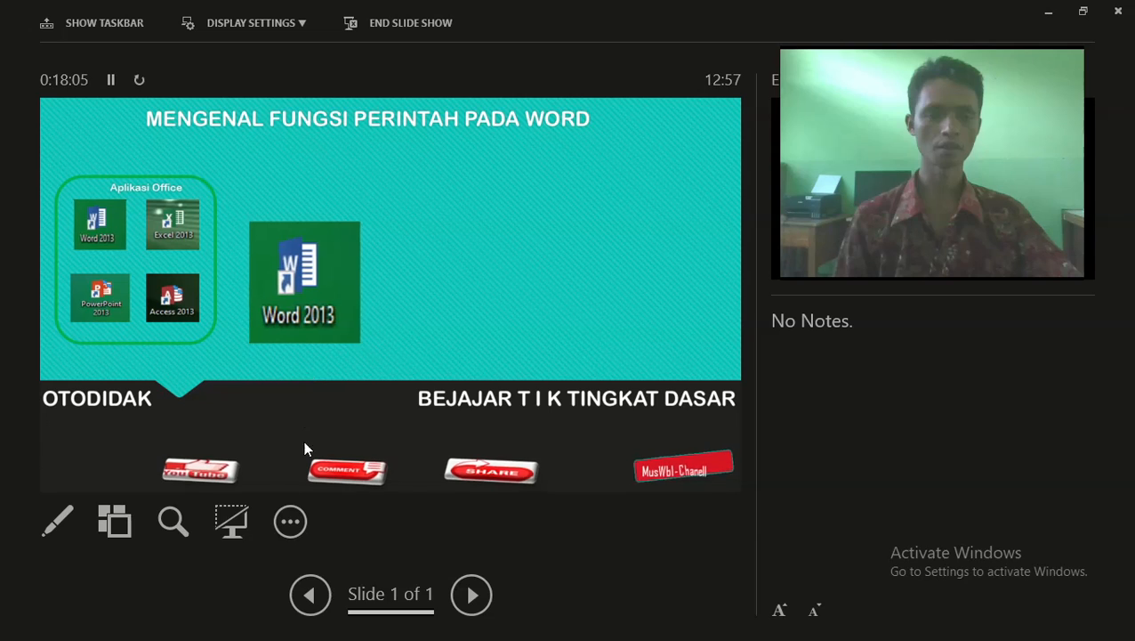
left_click(296, 535)
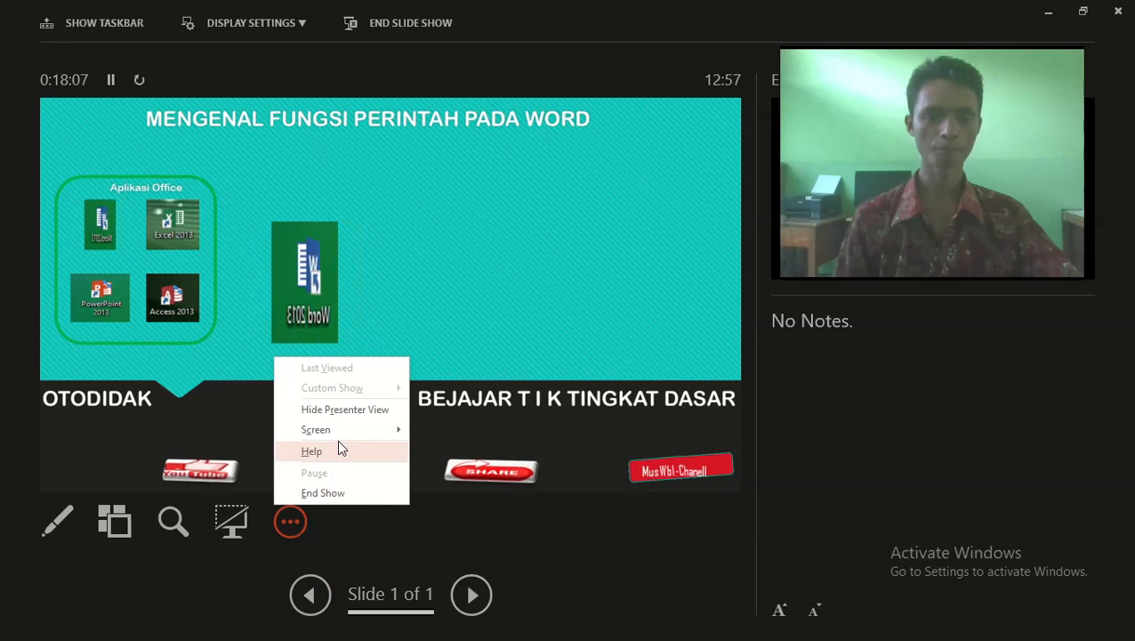
mouse_move(345, 432)
left_click(476, 495)
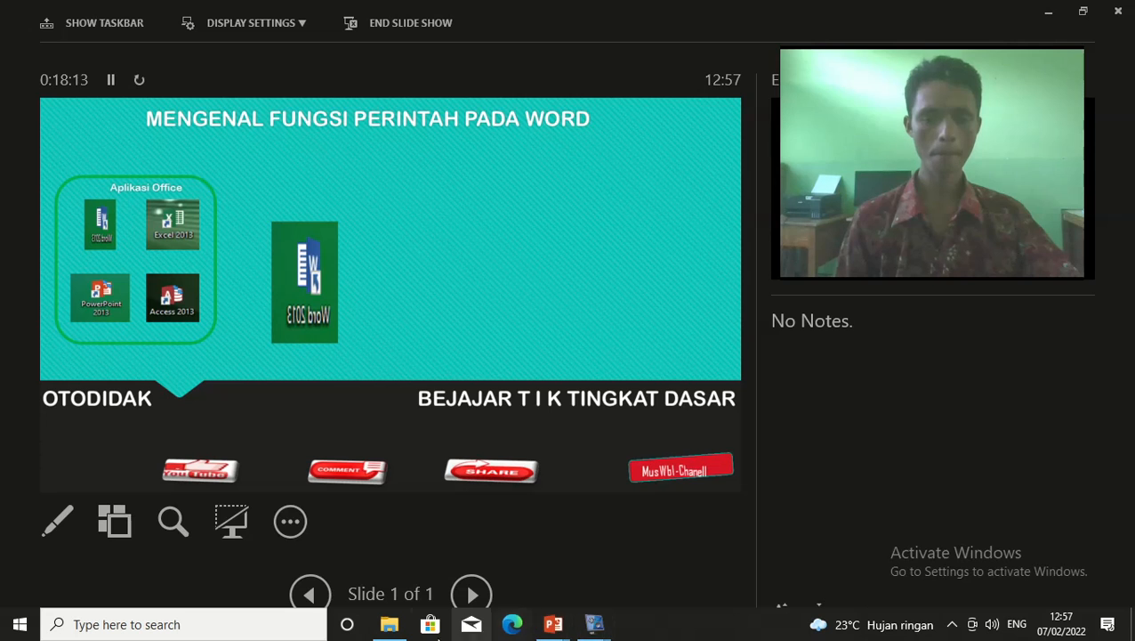
Launch Word 2013 from the Start menu's Microsoft Office 2013 folder
left_click(18, 626)
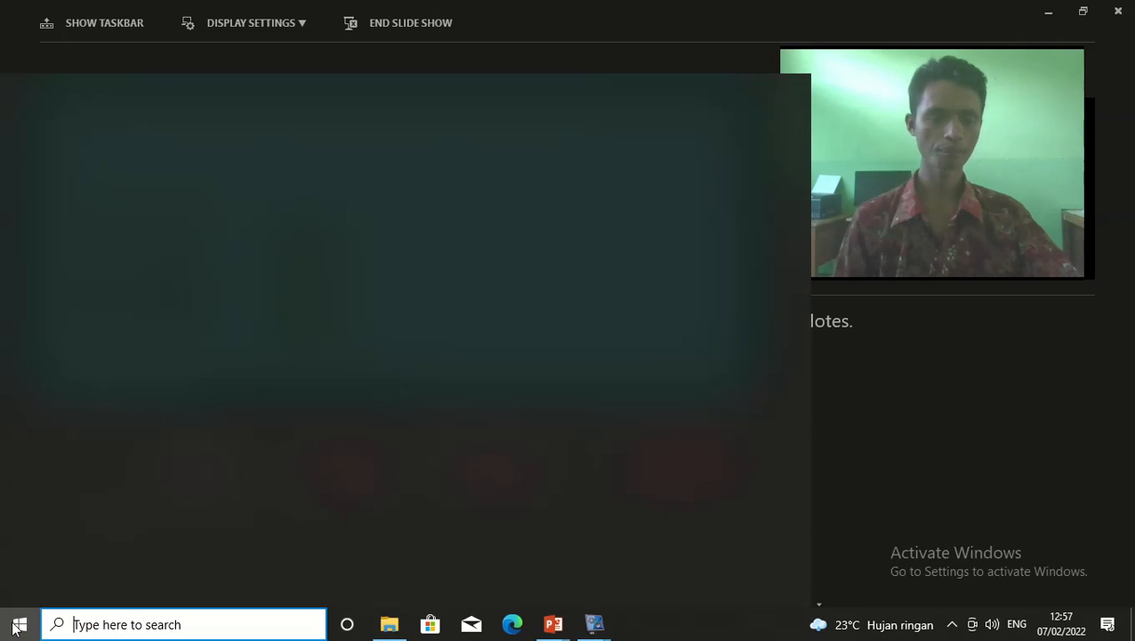
mouse_move(50, 551)
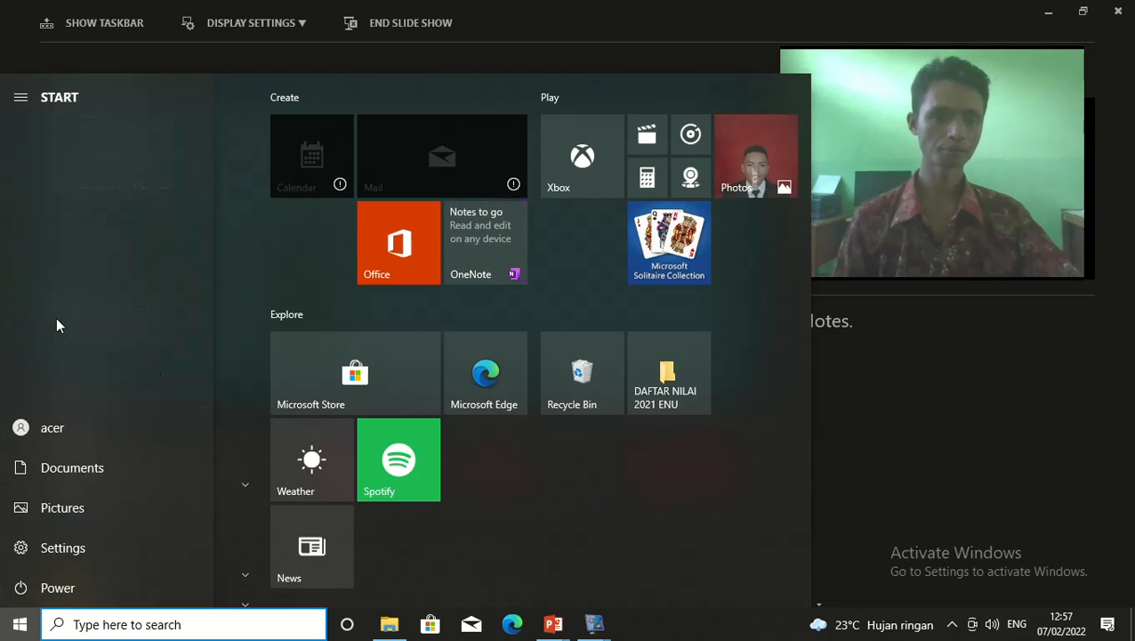
scroll(97, 460, "down", 4)
scroll(97, 460, "down", 8)
scroll(152, 351, "up", 1)
scroll(163, 383, "down", 4)
scroll(157, 426, "down", 2)
scroll(157, 426, "up", 5)
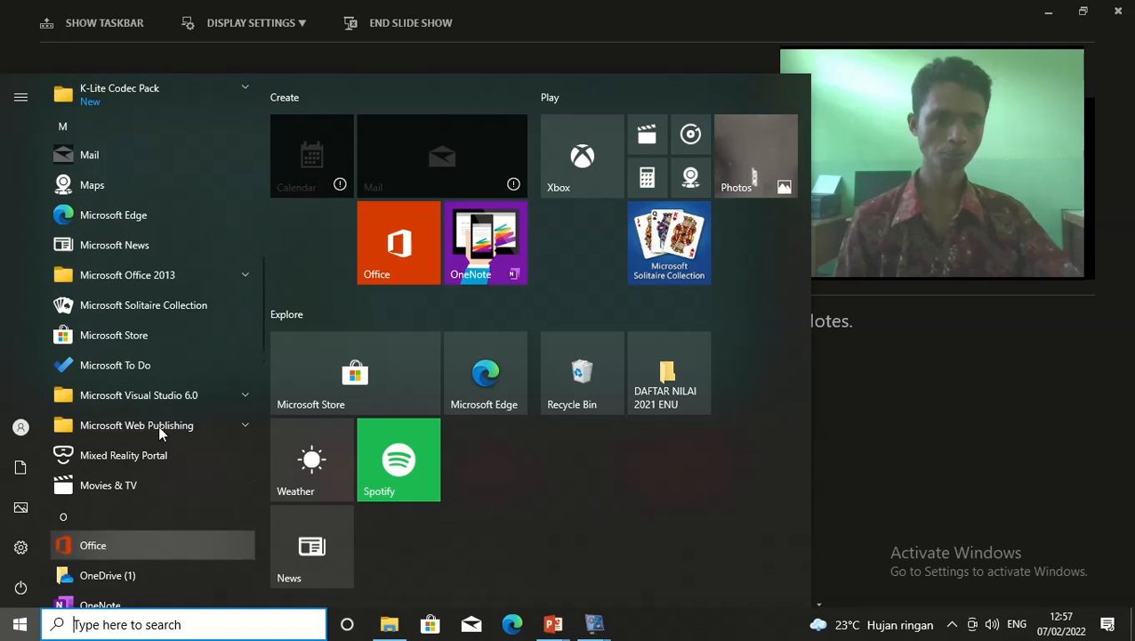
left_click(153, 278)
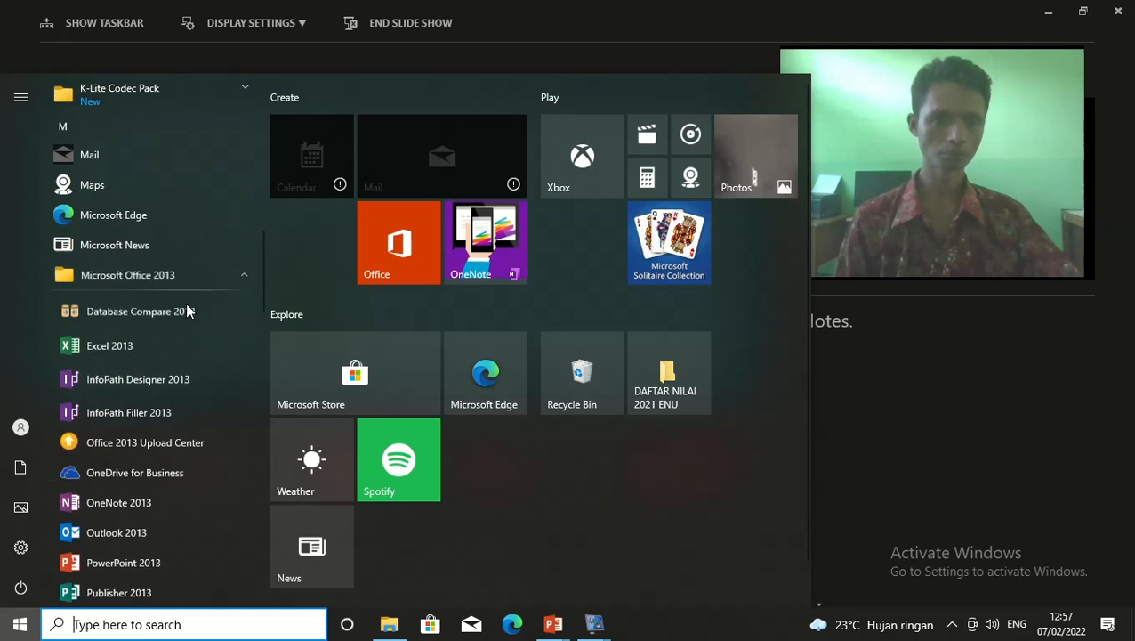
scroll(180, 395, "down", 5)
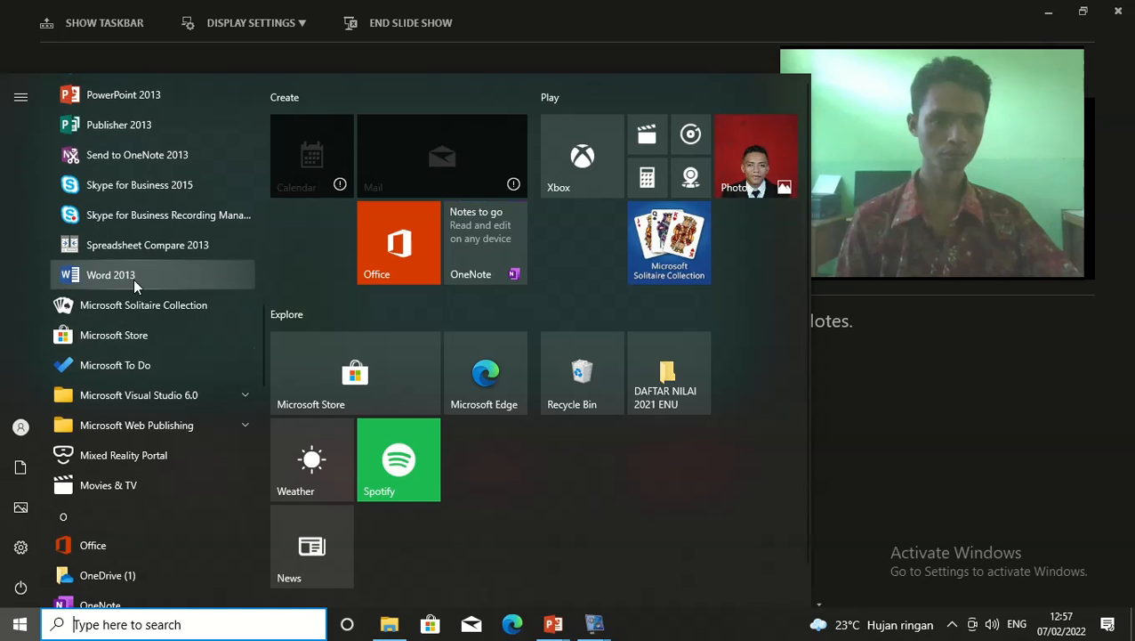
left_click(133, 279)
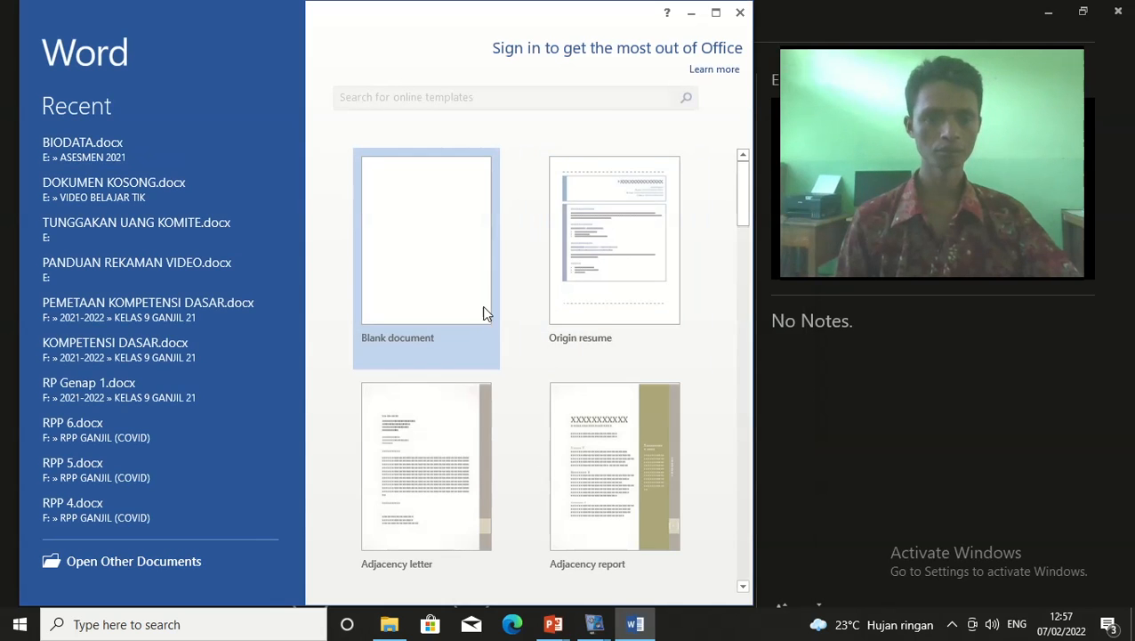
Dismiss the activation prompt, create a blank document, and open the FILE screen
left_click(551, 473)
left_click(431, 326)
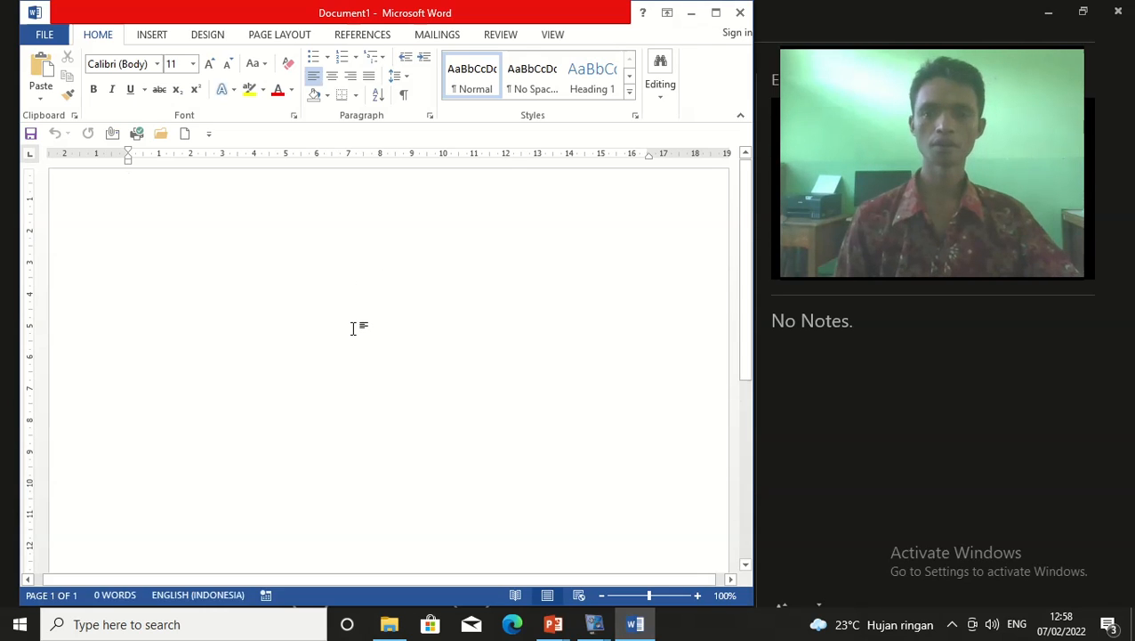
left_click(44, 35)
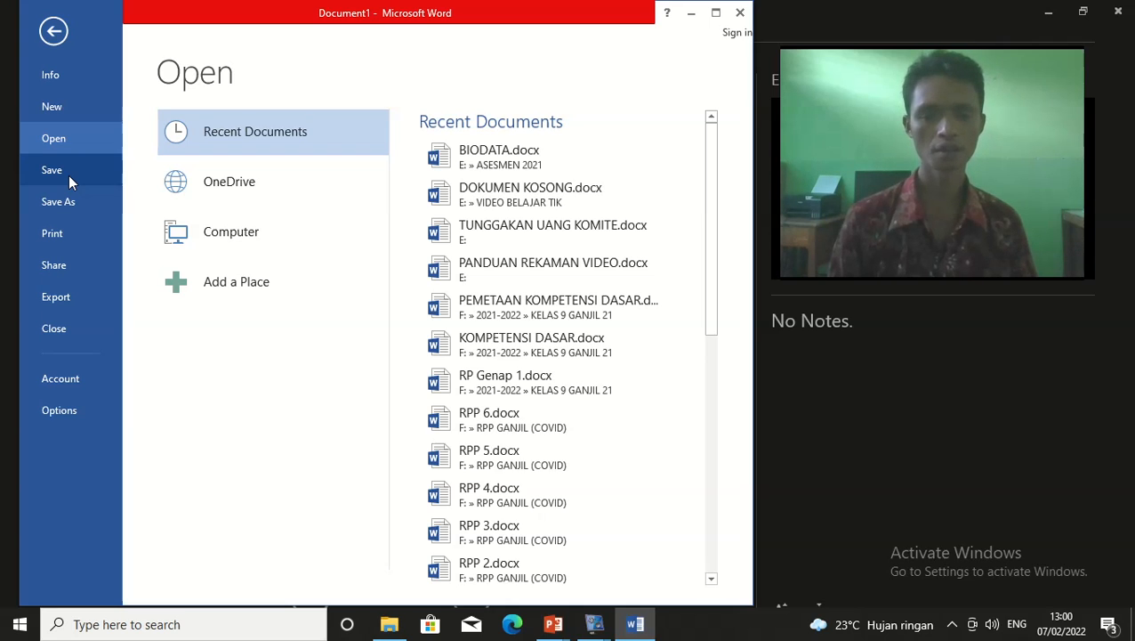
Go back from Backstage view to the empty Document1
left_click(55, 34)
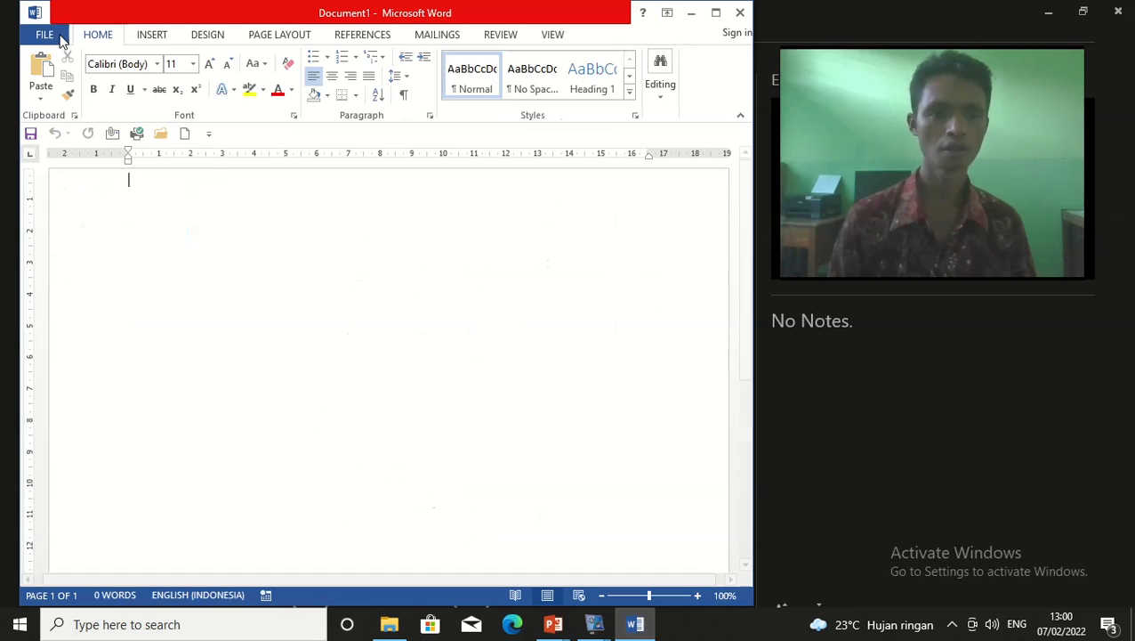
mouse_move(639, 627)
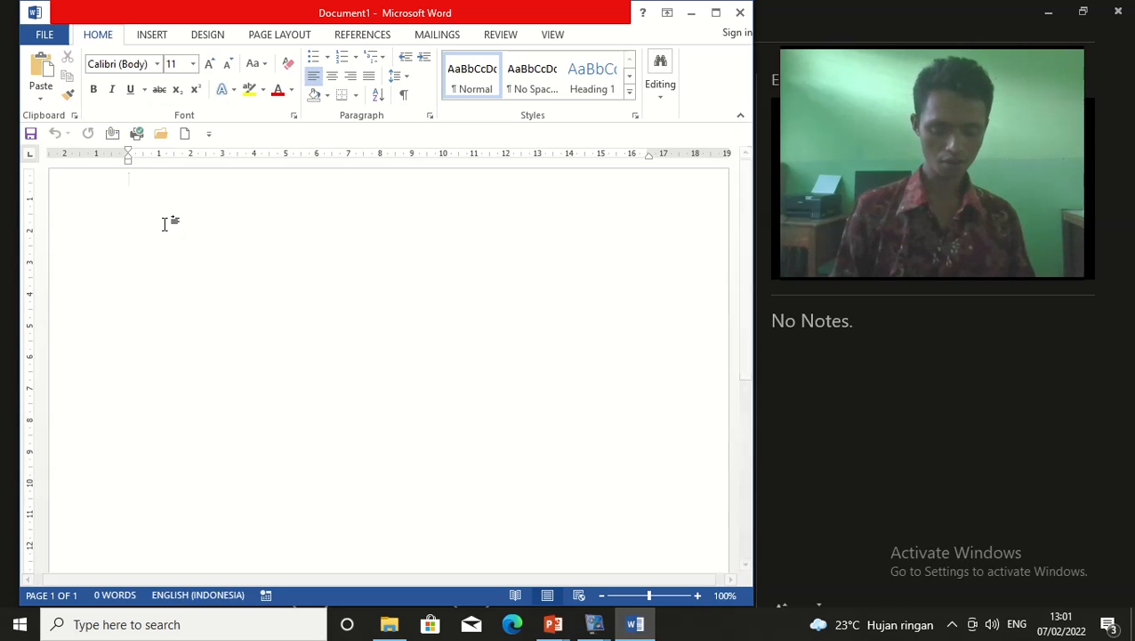
Type the labels Nama, Alamat and TT on three separate lines
type("nAMA")
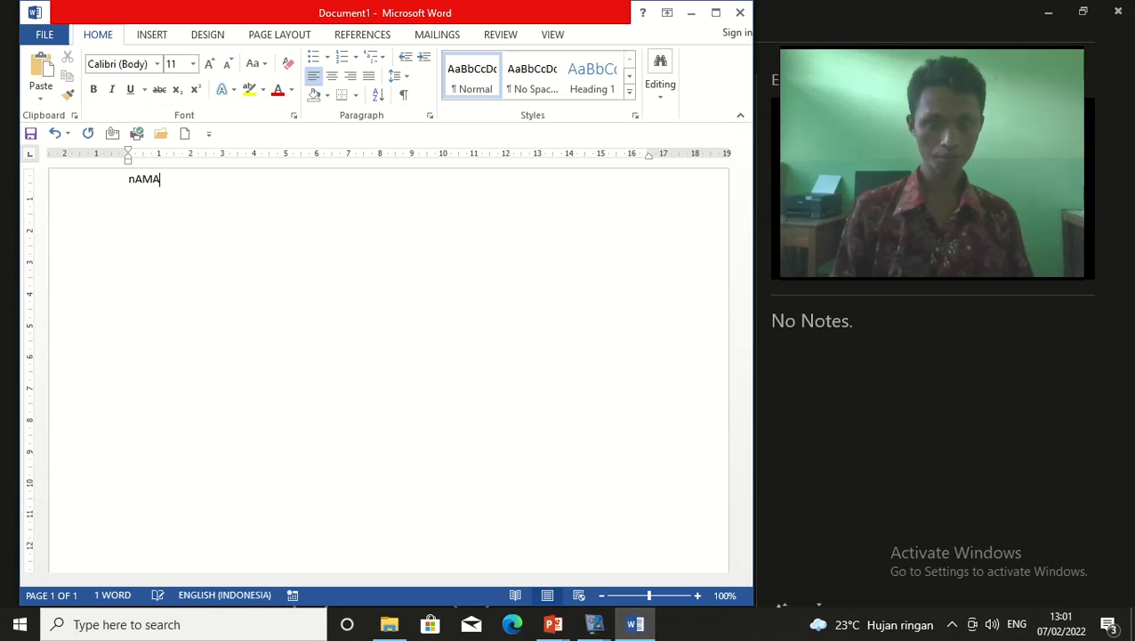
key("Return")
type("alamat")
key("Return")
type("t")
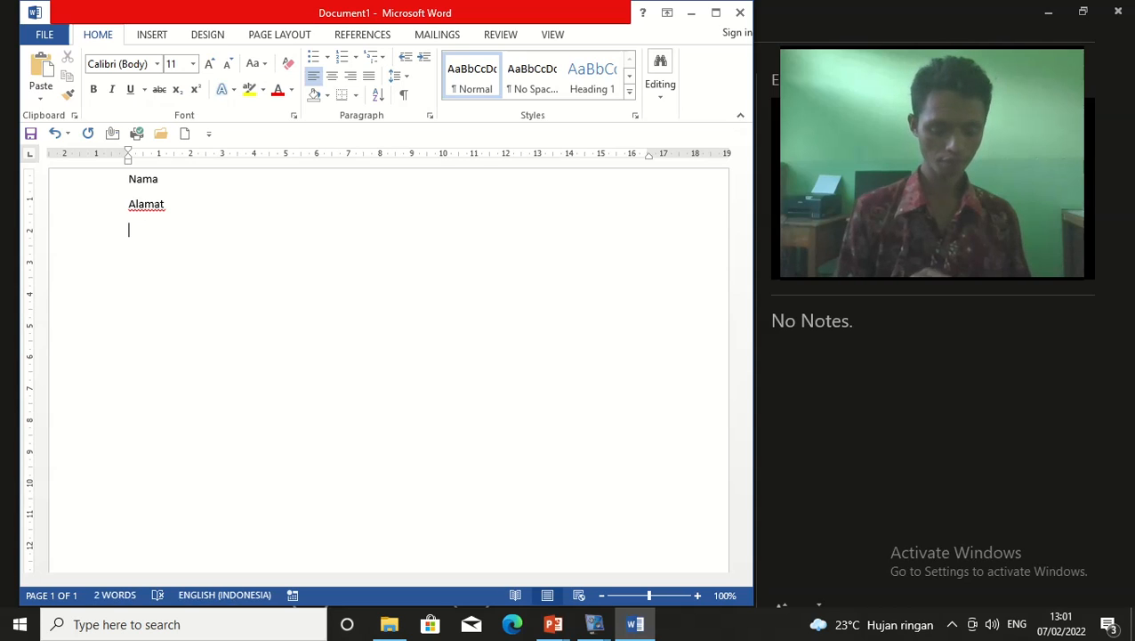
type("tTT")
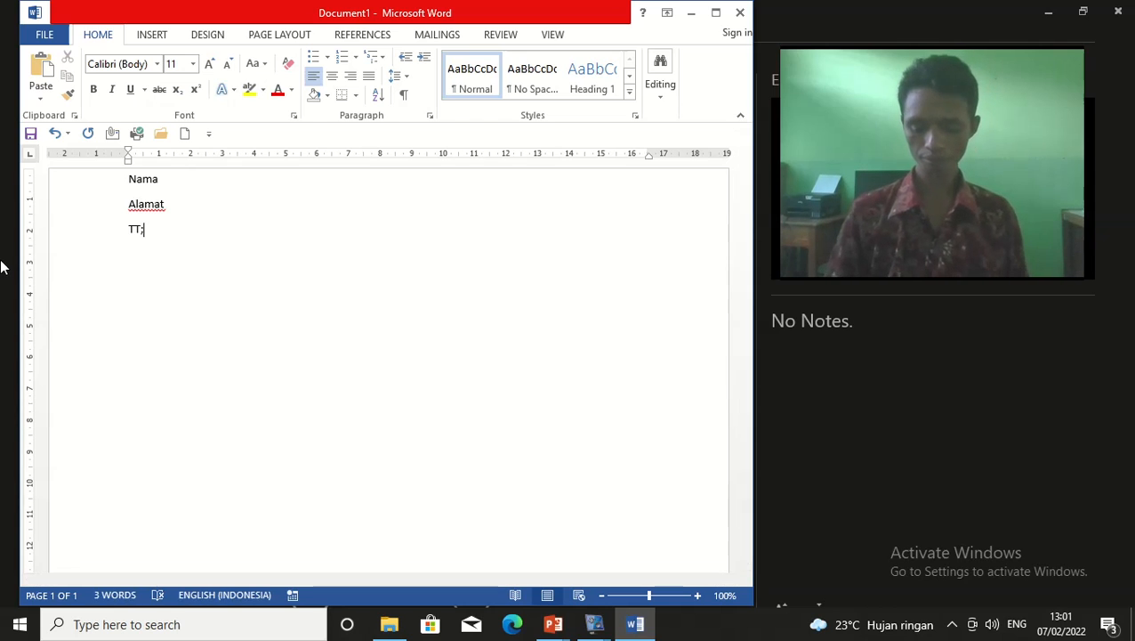
key("Return")
key("BackSpace")
key("BackSpace")
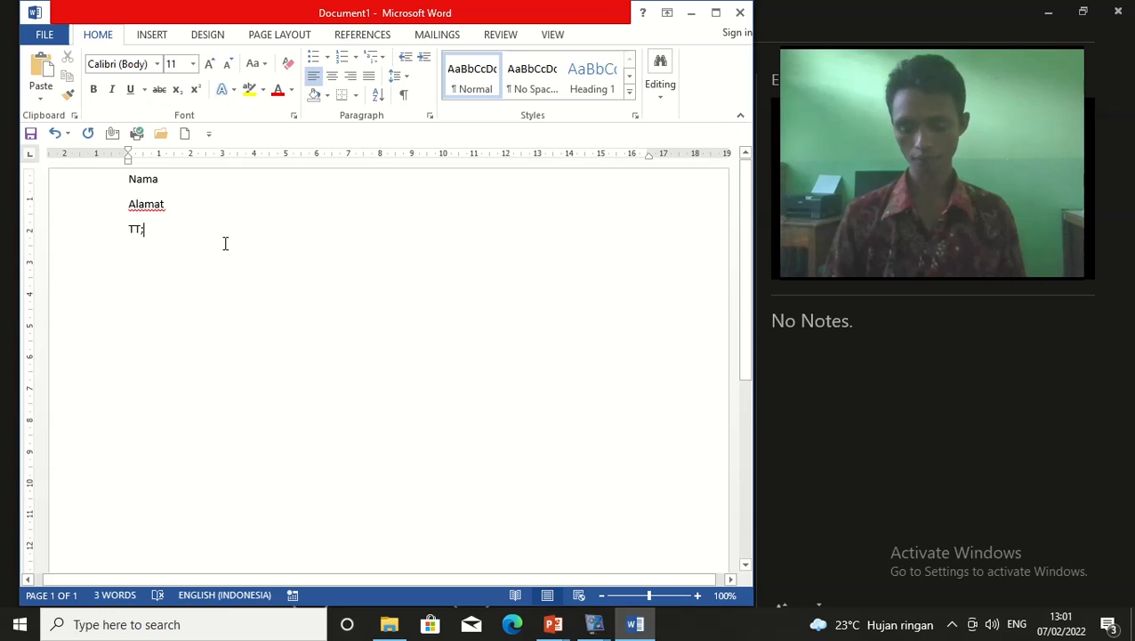
Tab-align the person's name after Nama and ': Sik' after Alamat
left_click(221, 178)
key("Tab")
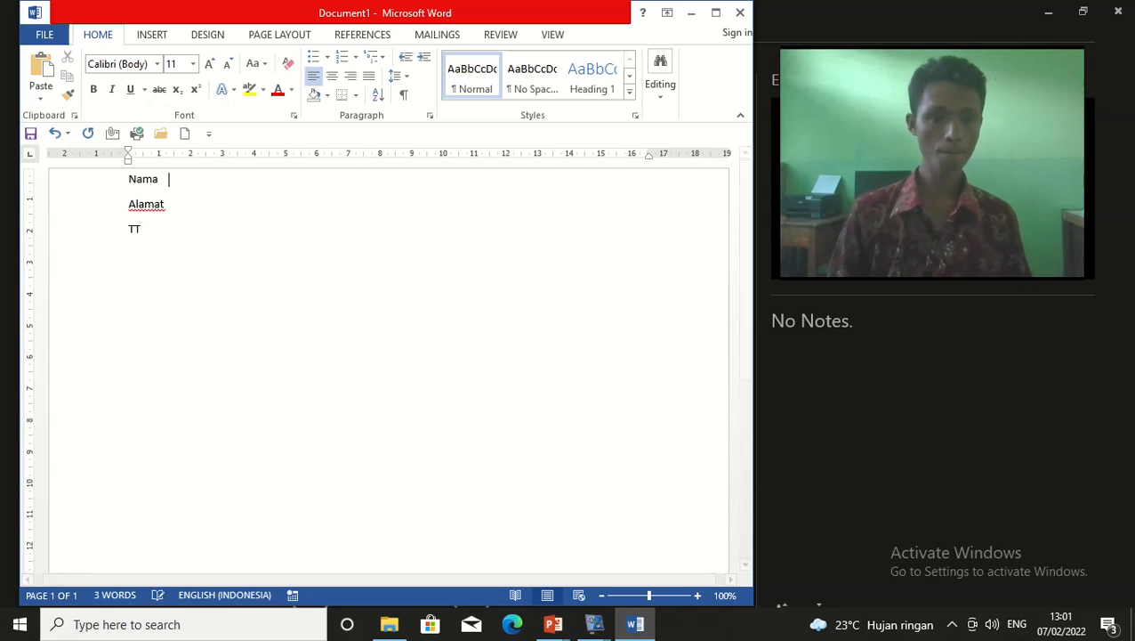
type(": aRNOL")
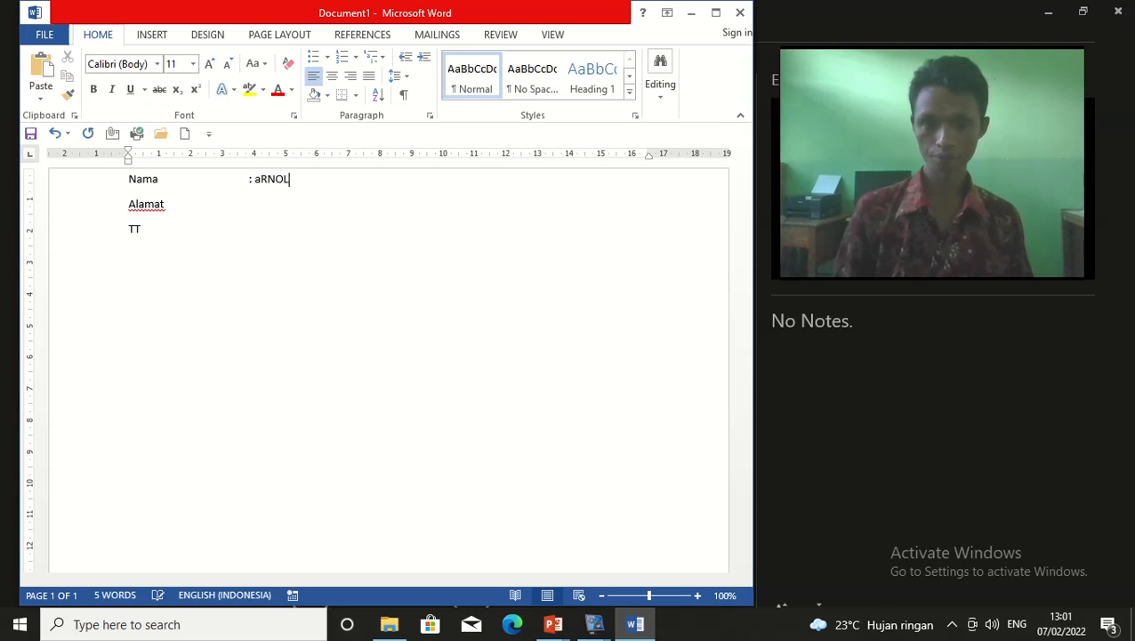
left_click(251, 207)
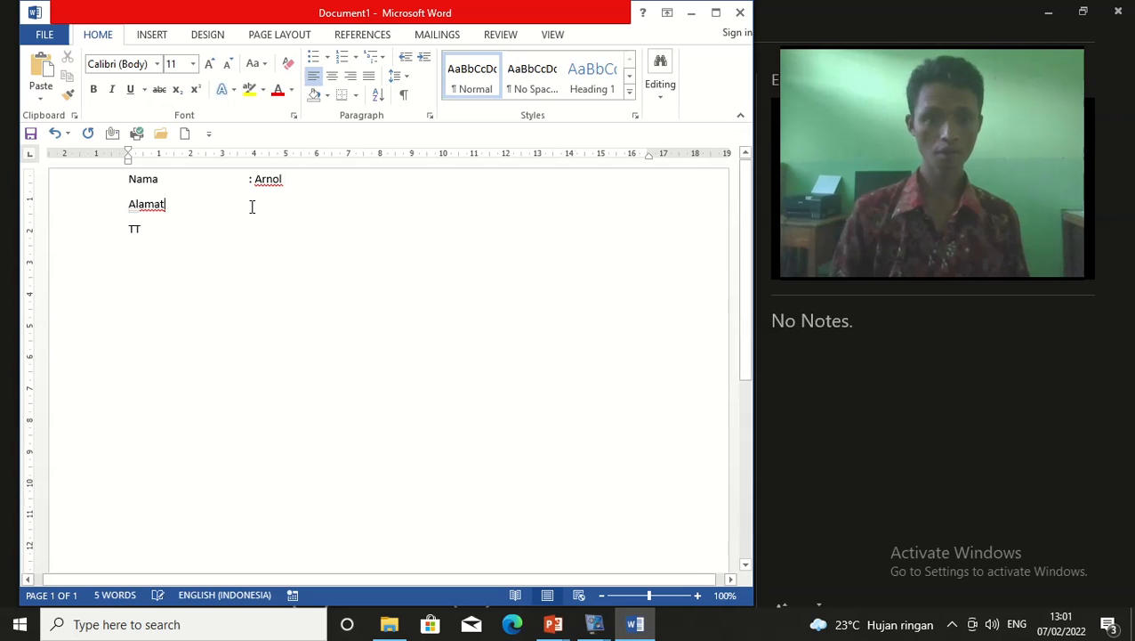
key("Tab")
key("Tab")
key("Tab")
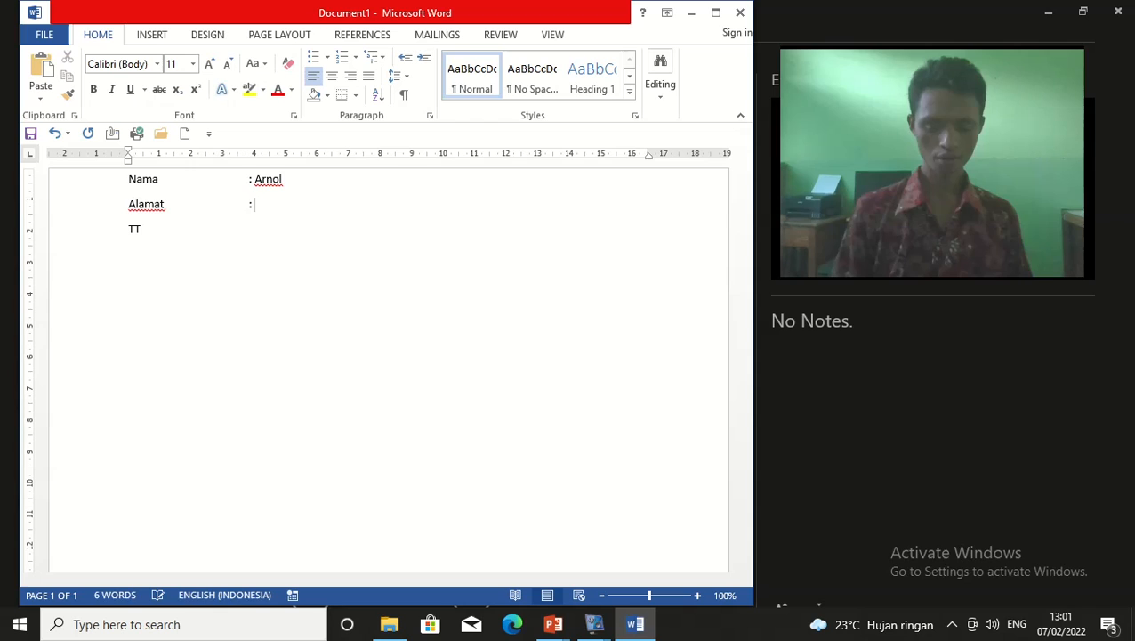
type(": Sik")
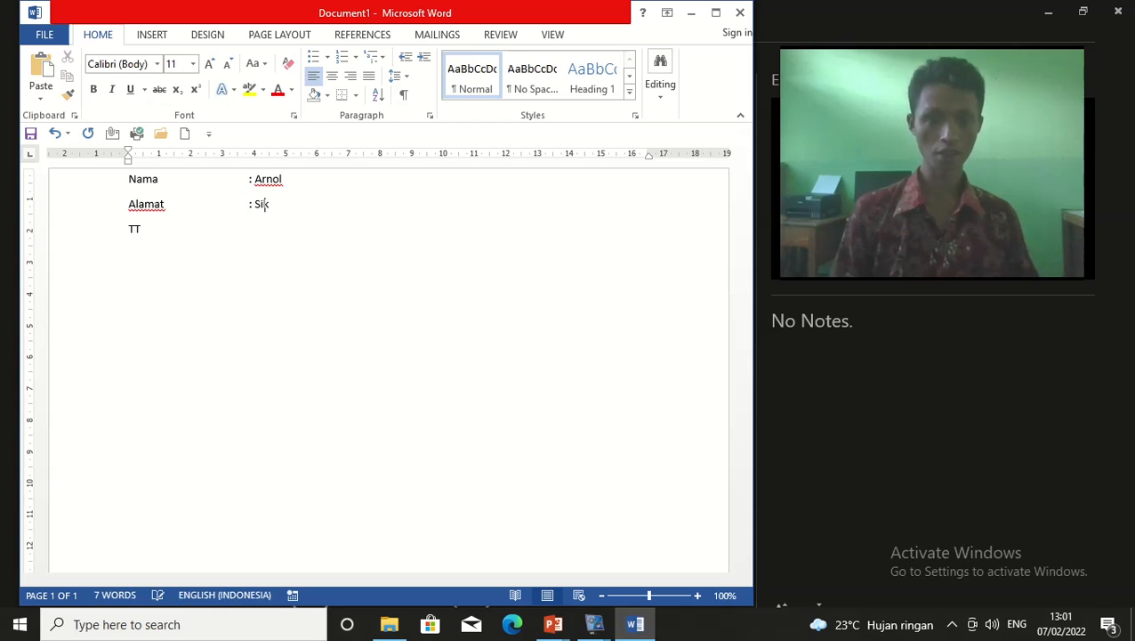
left_click(236, 233)
key("Tab")
key("Tab")
key("Tab")
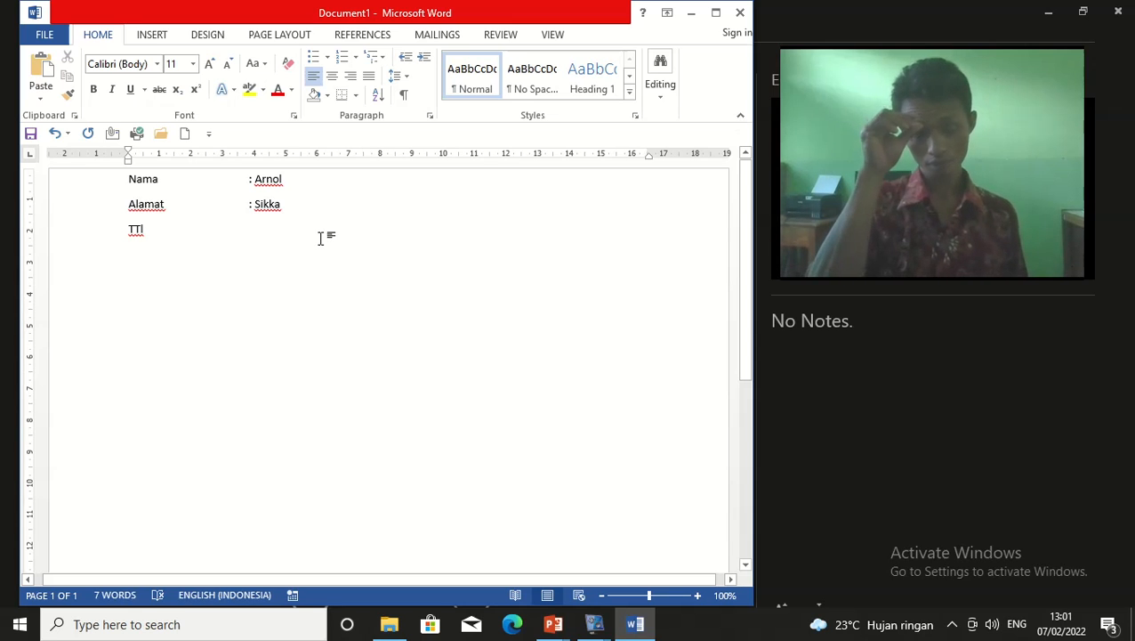
type("Sikka,")
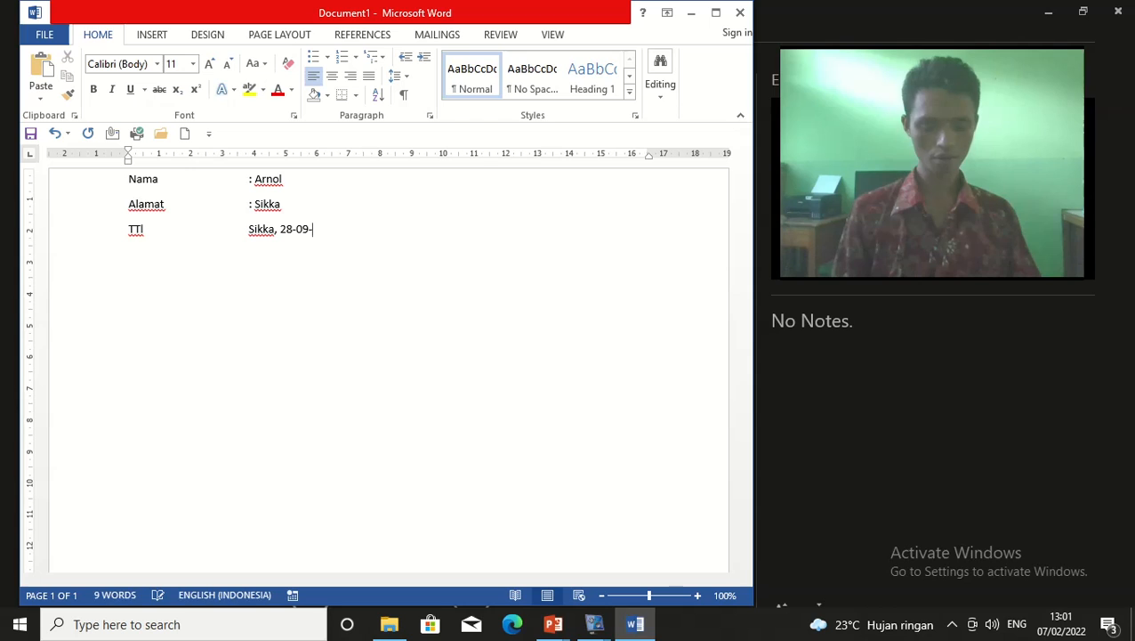
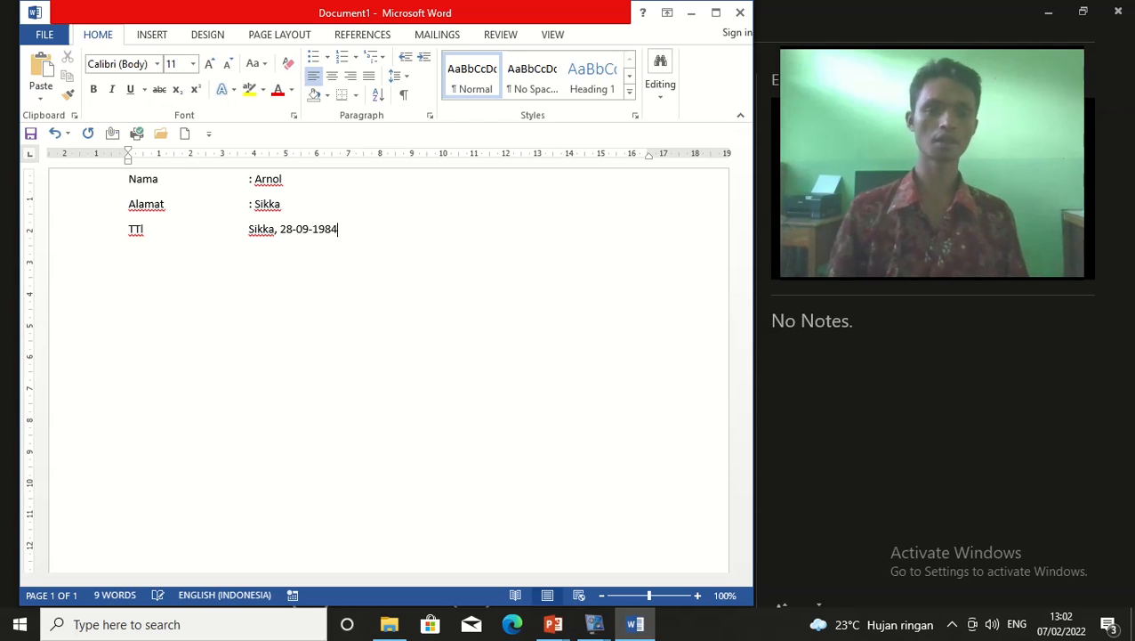
key("Return")
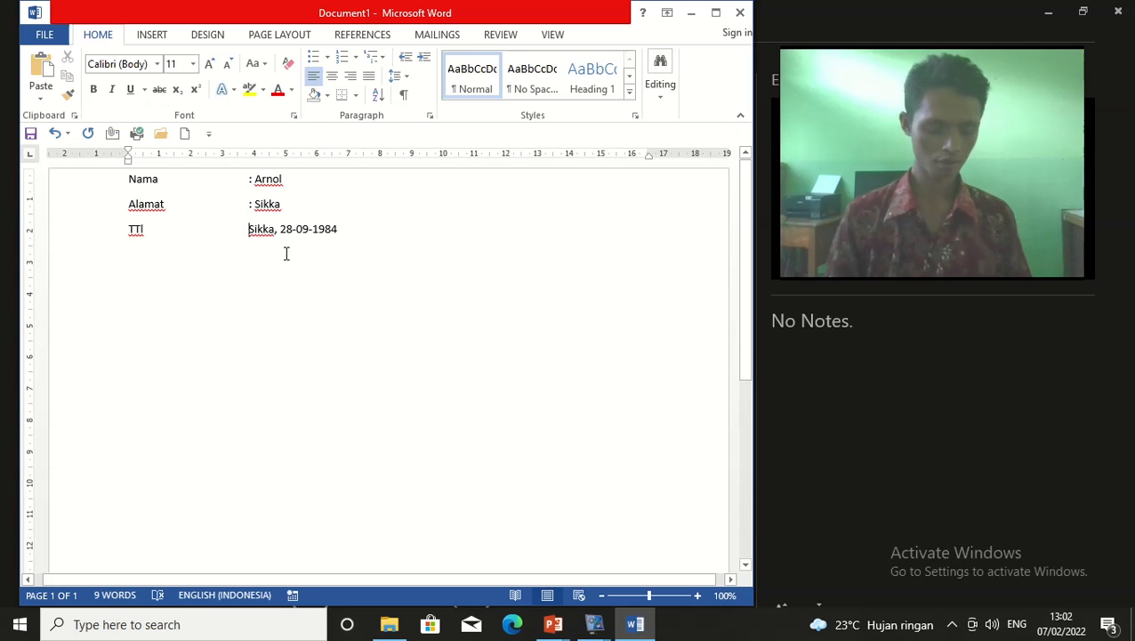
type(":")
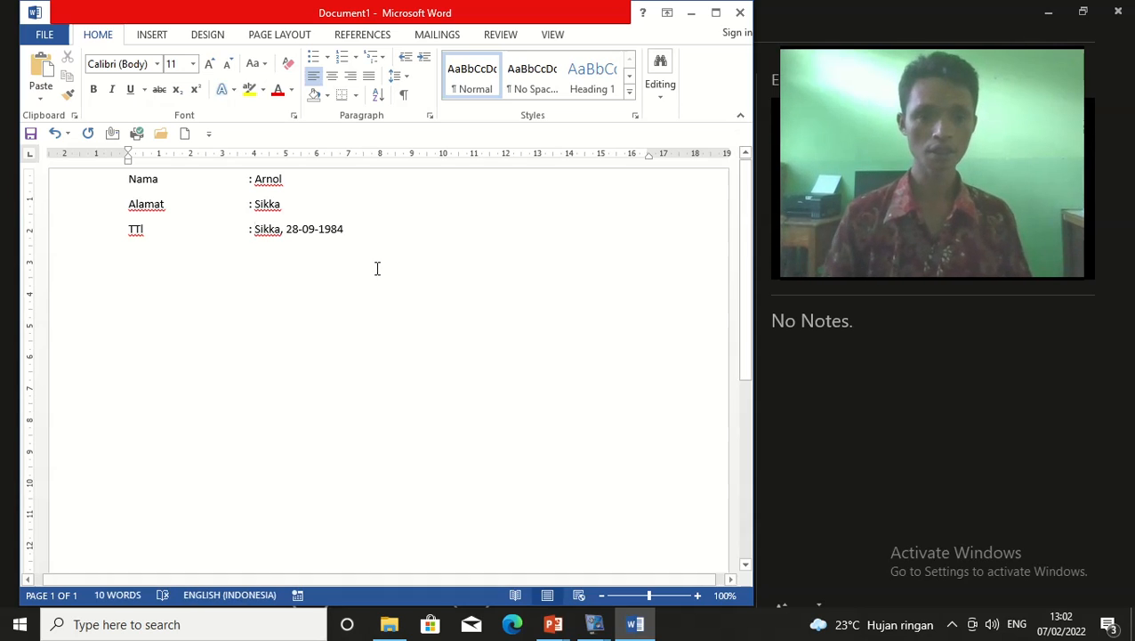
left_click(45, 37)
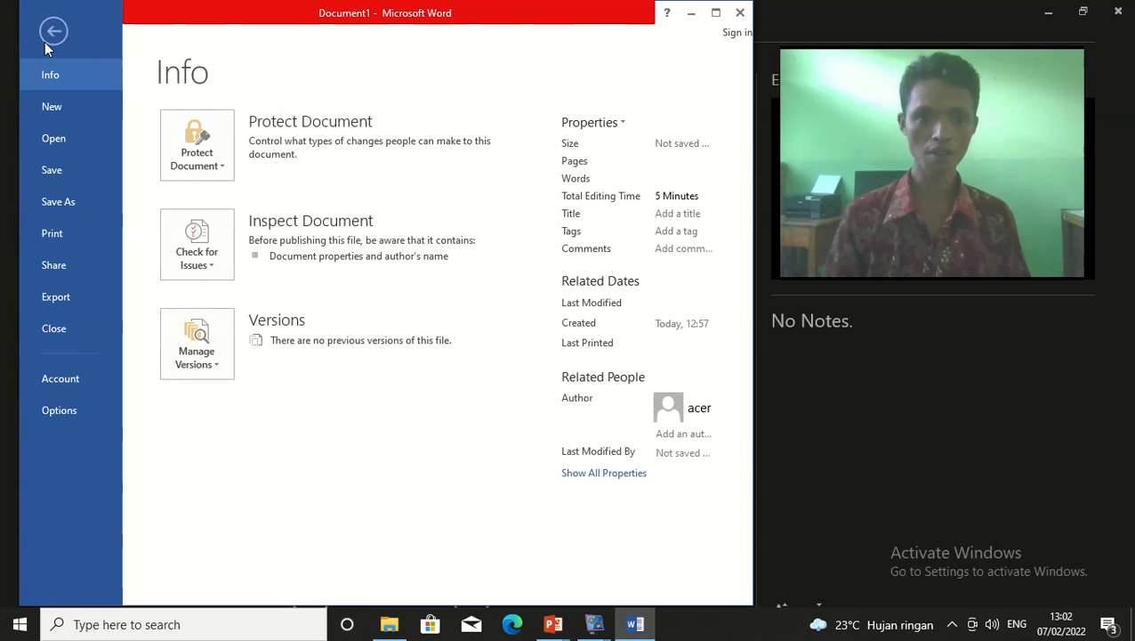
left_click(54, 177)
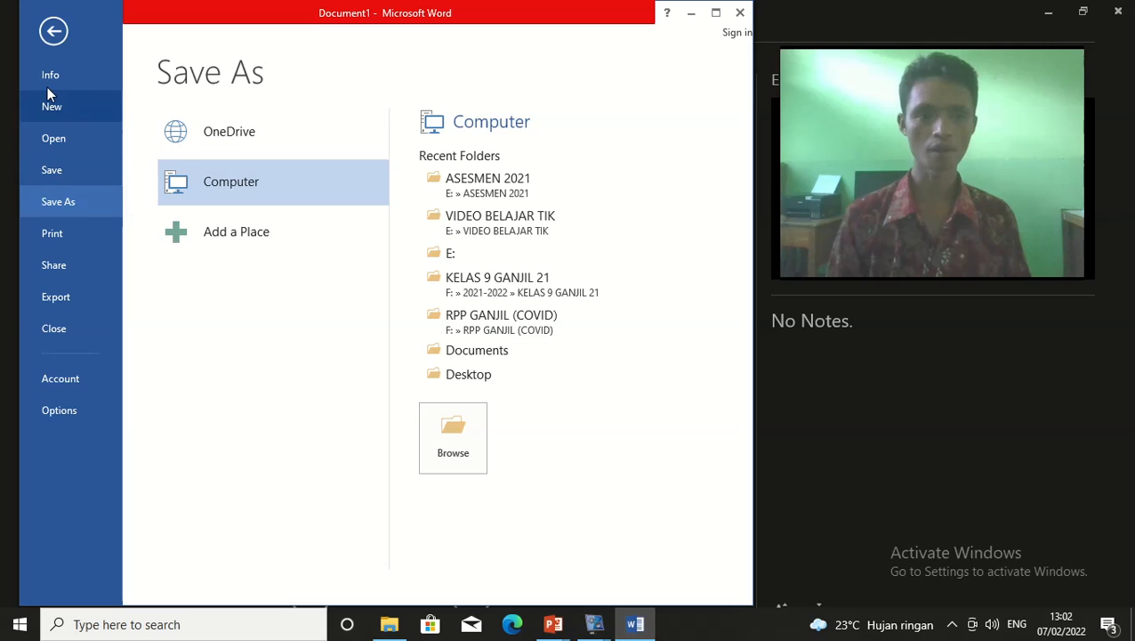
left_click(49, 41)
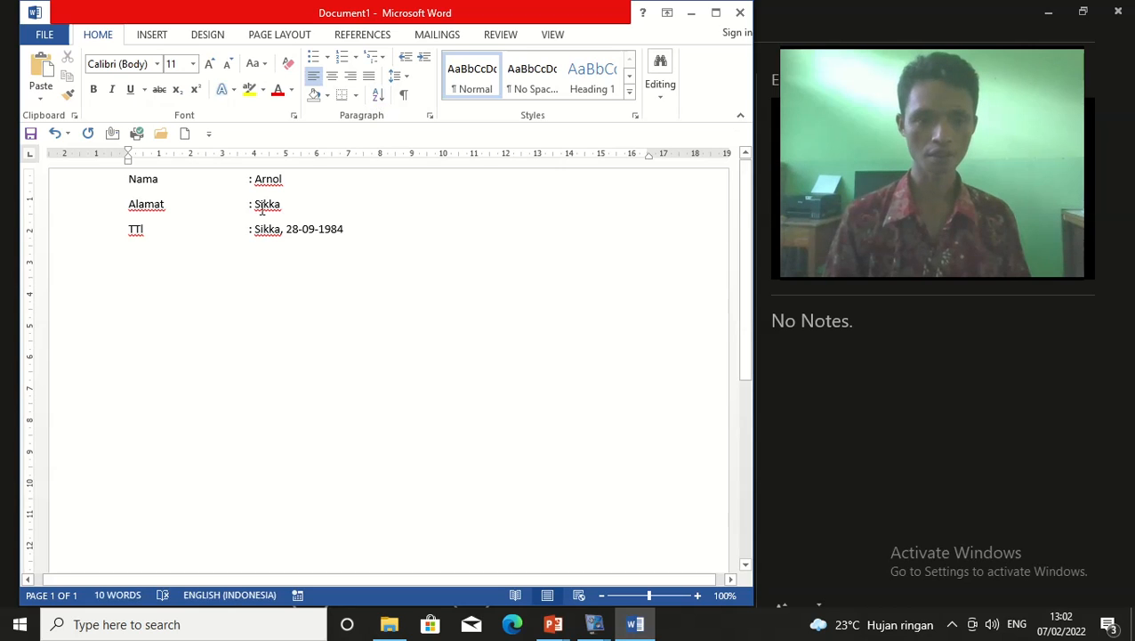
left_click(206, 243)
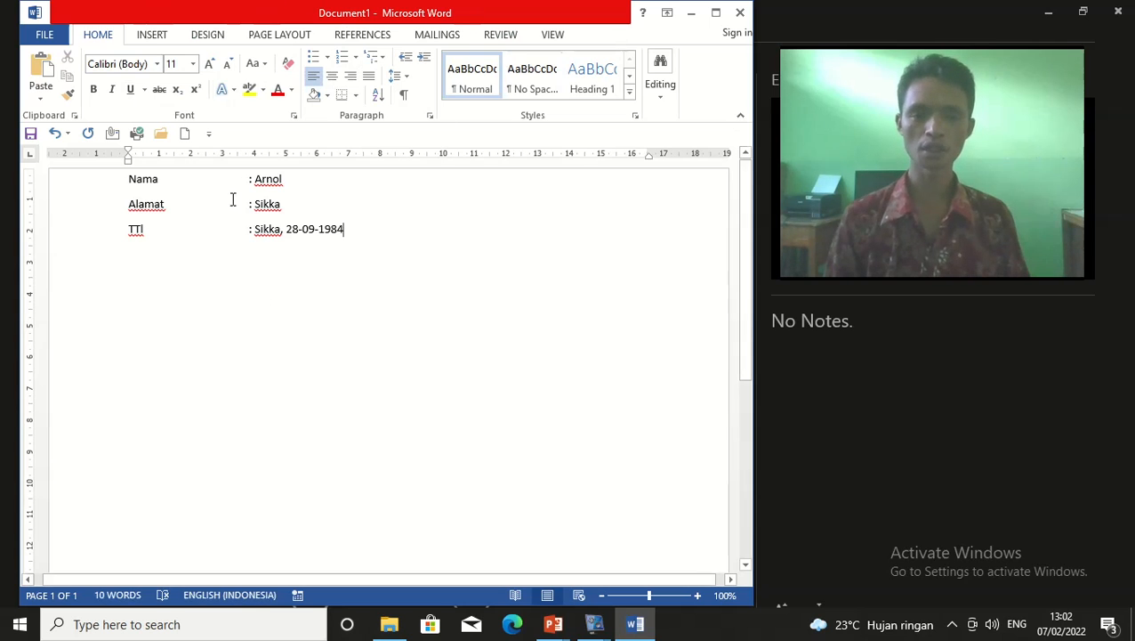
scroll(338, 380, "down", 1)
scroll(337, 380, "up", 1)
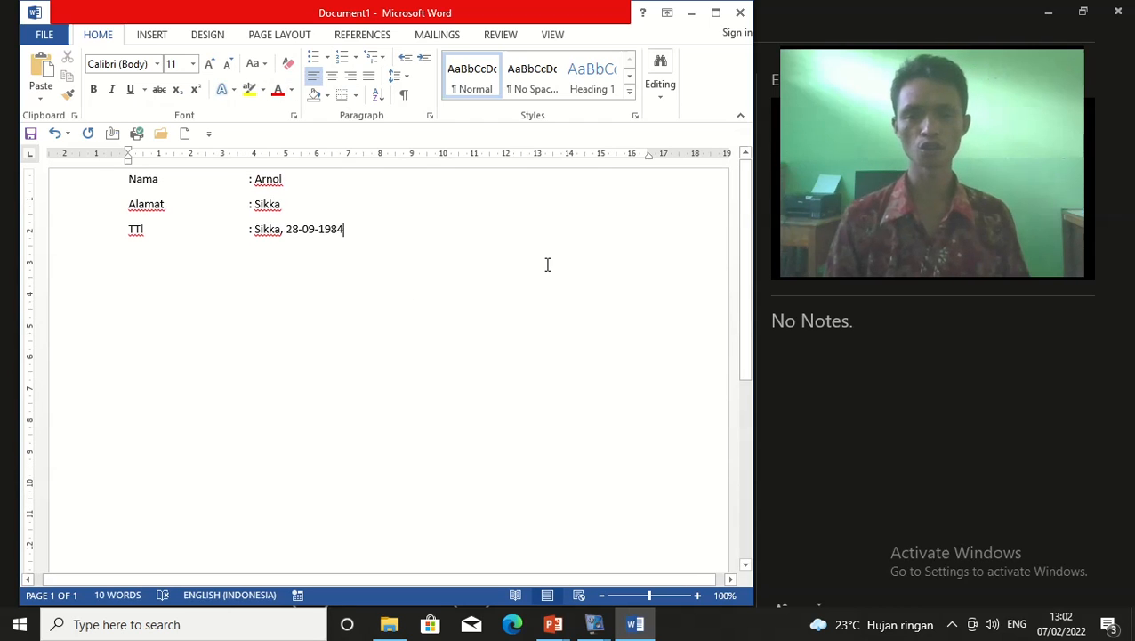
scroll(485, 432, "down", 6)
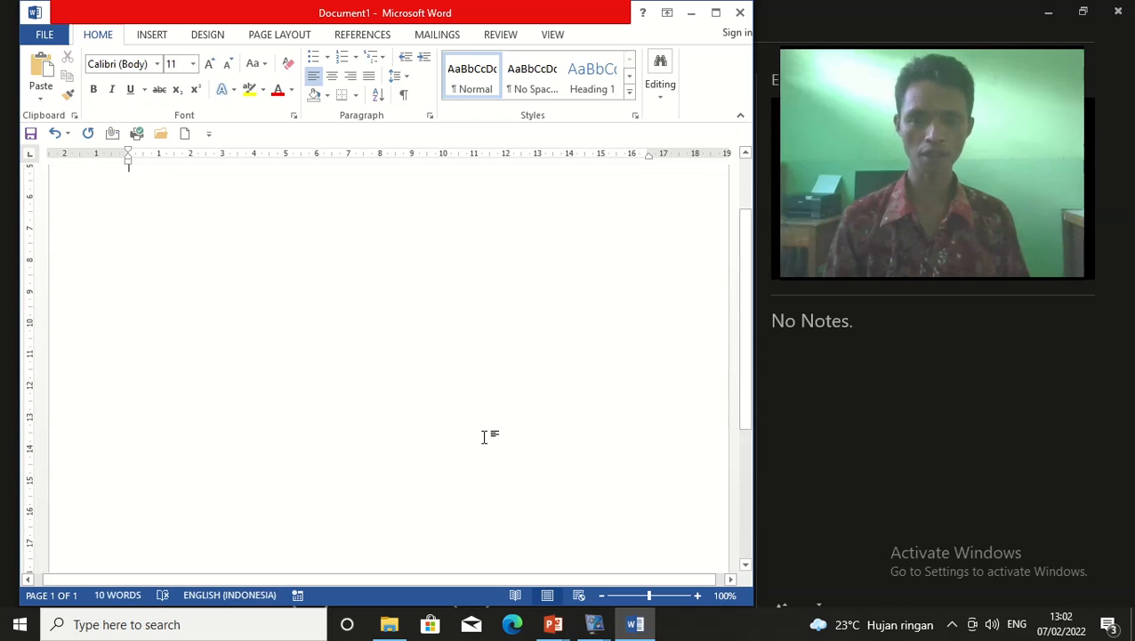
scroll(508, 430, "up", 6)
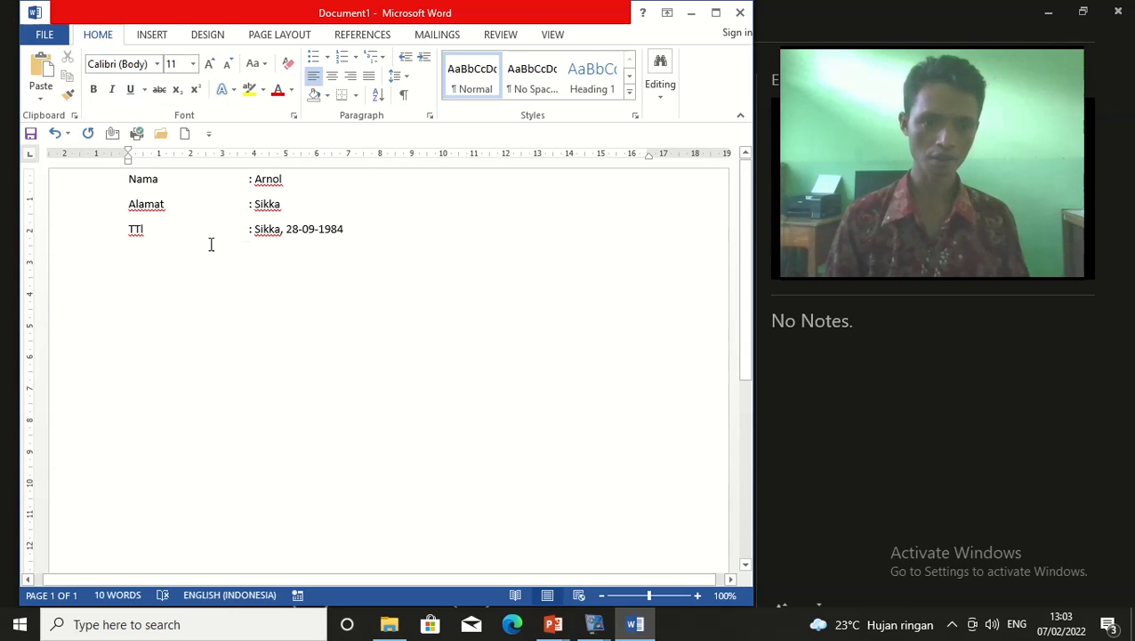
Open the Save As dialog in Documents, proposing Nama.docx as a Word Document
left_click(56, 34)
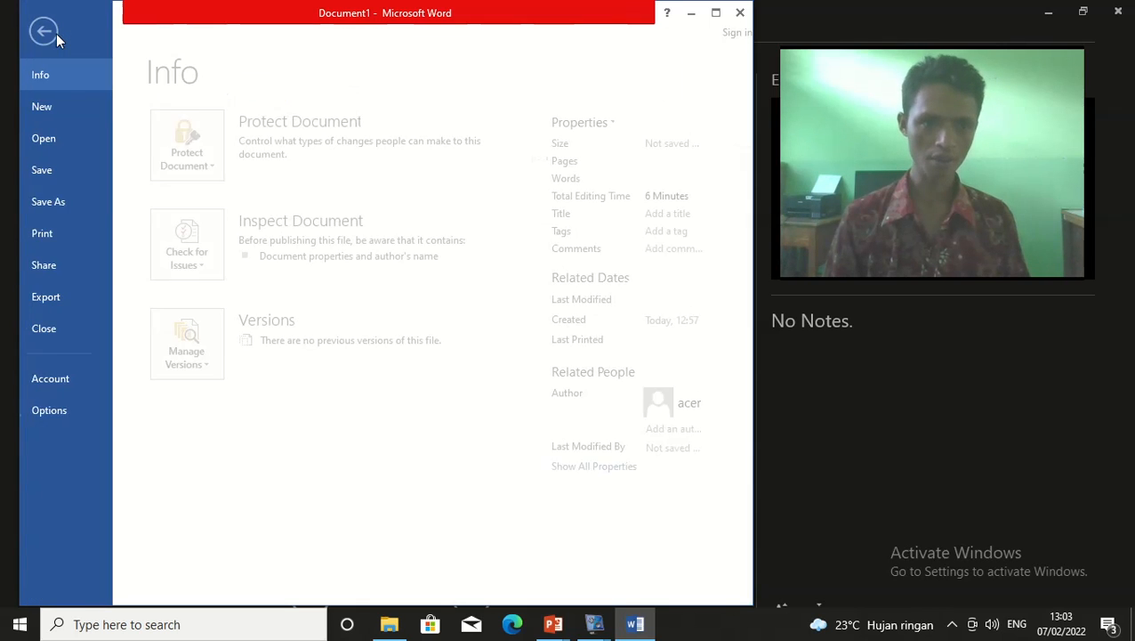
left_click(58, 202)
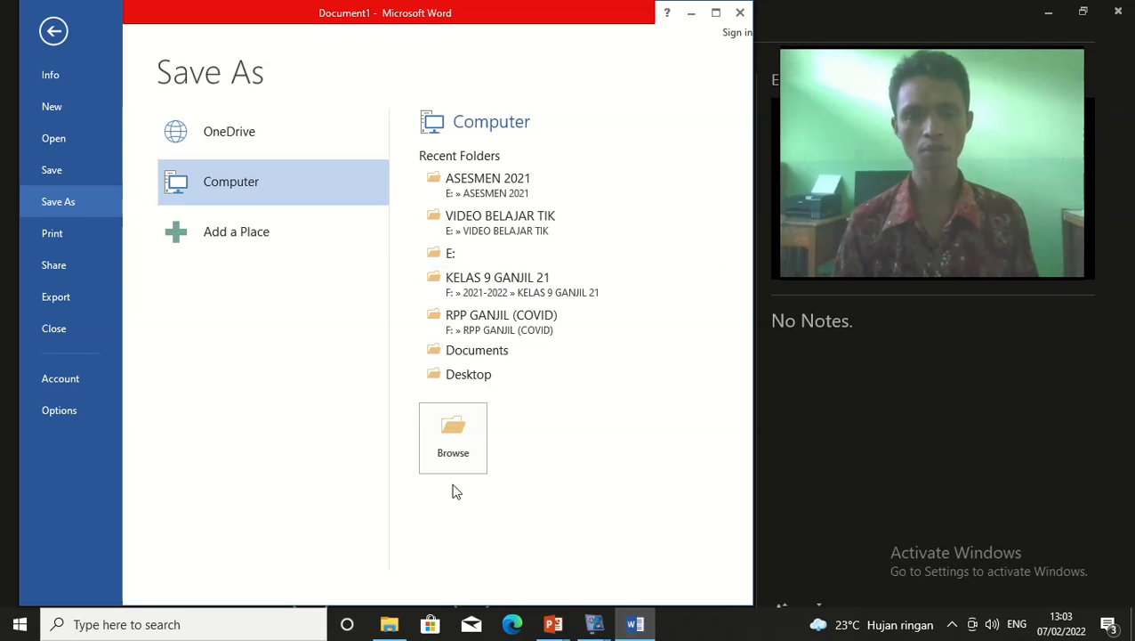
left_click(451, 440)
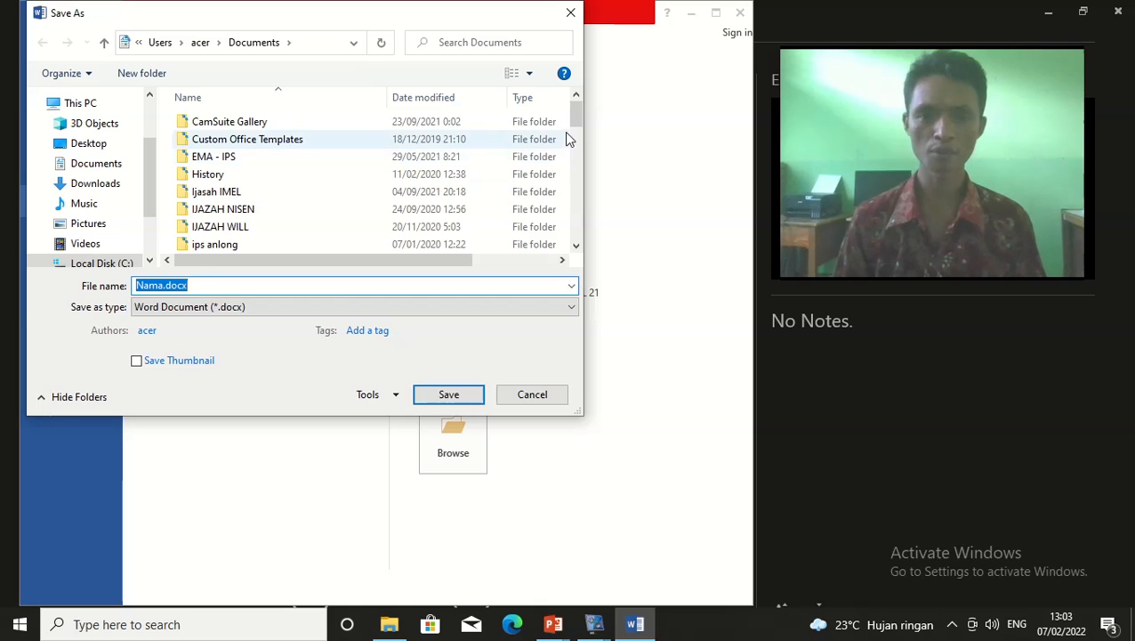
mouse_move(577, 120)
left_mouse_down()
mouse_move(584, 232)
mouse_move(592, 107)
left_mouse_up()
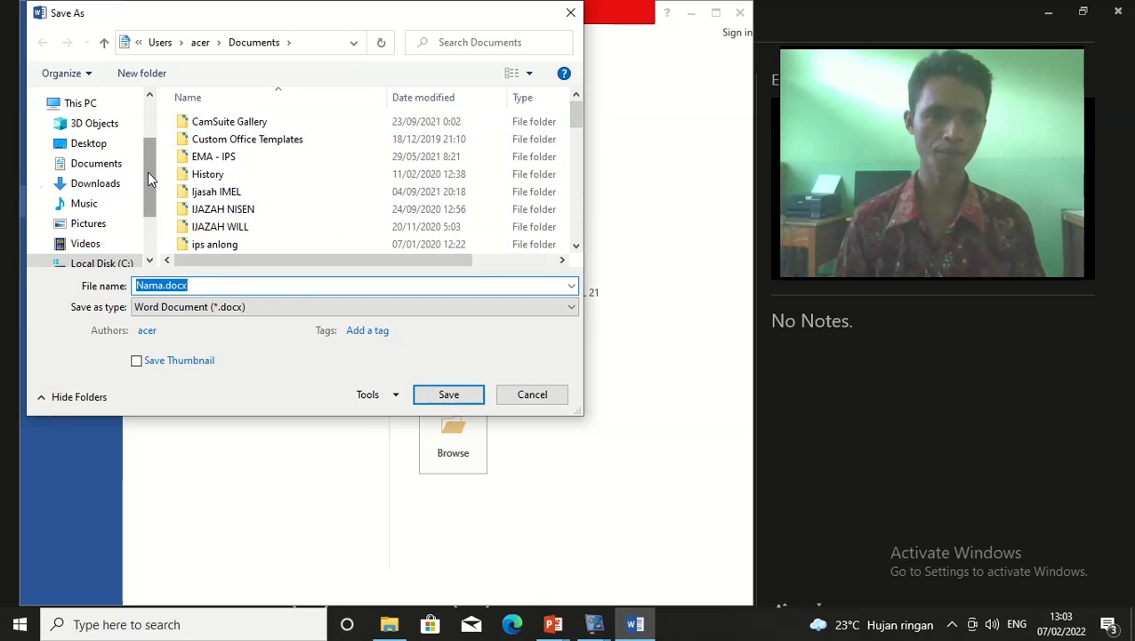
left_click_drag(147, 171, 147, 208)
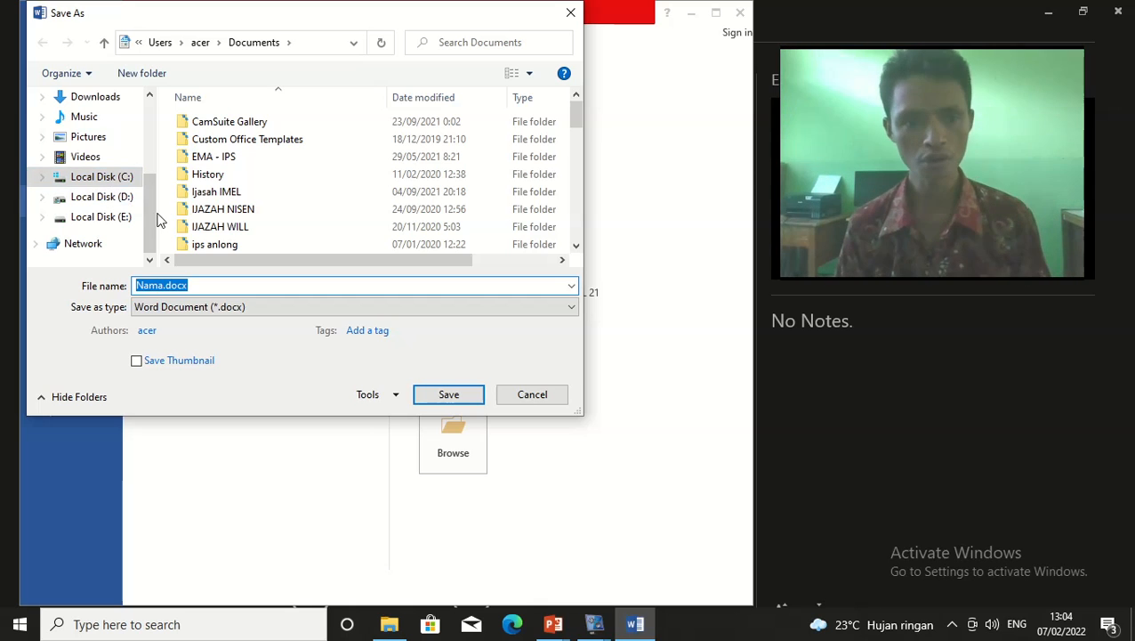
mouse_move(149, 217)
left_mouse_down()
mouse_move(147, 187)
mouse_move(147, 217)
left_mouse_up()
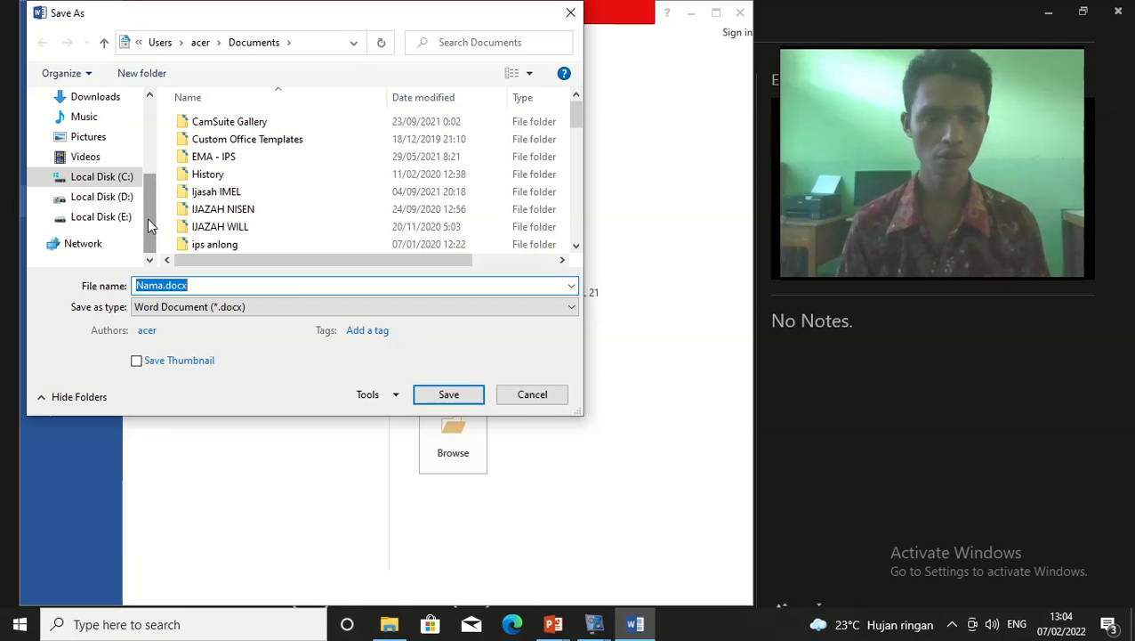
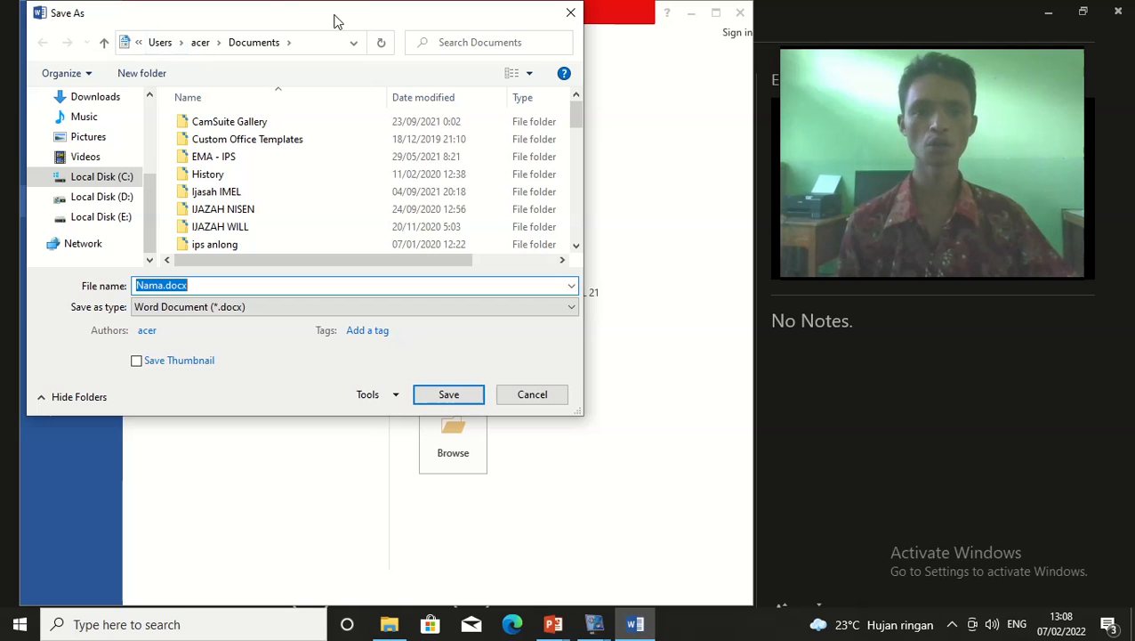
Switch the Save As location to Local Disk (E:) and select the Nama.docx file name
left_click_drag(335, 21, 414, 69)
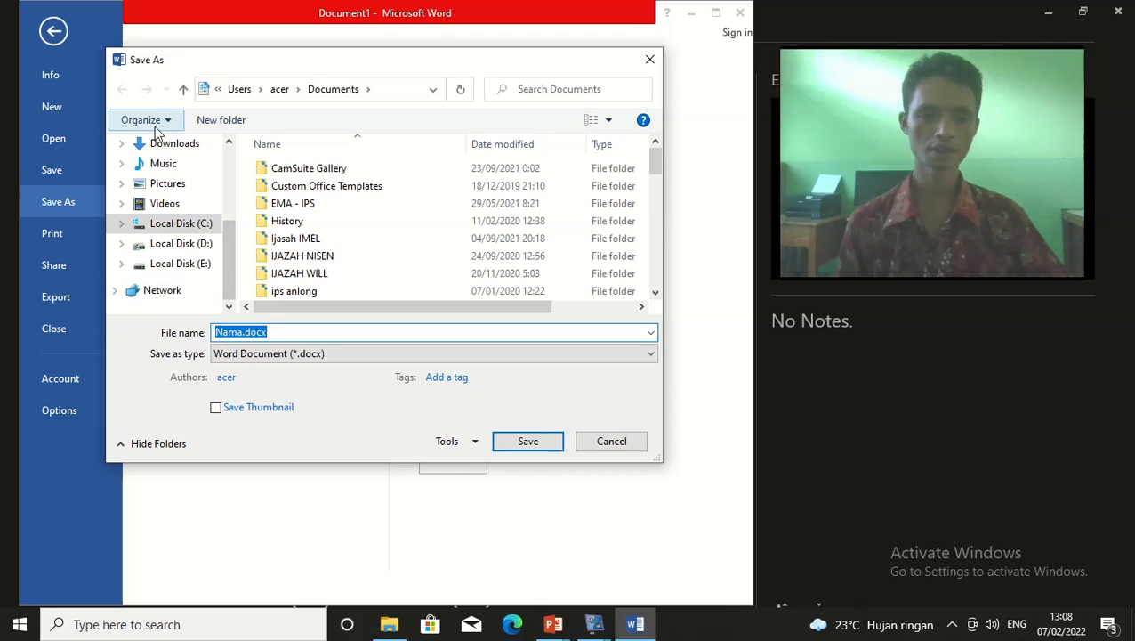
left_click(196, 272)
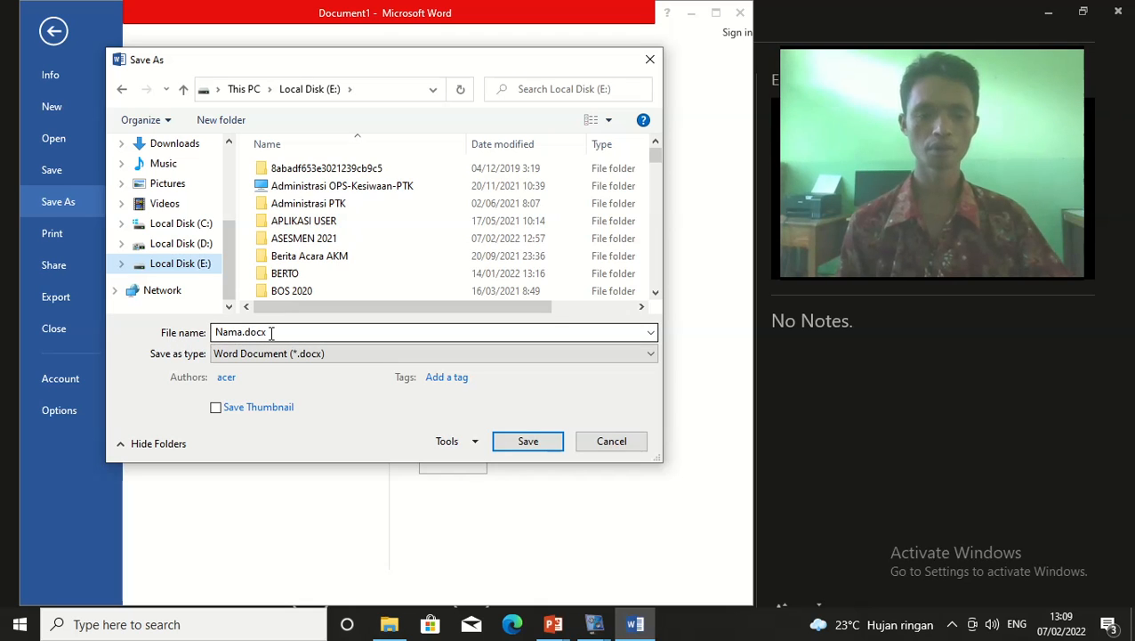
double_click(301, 332)
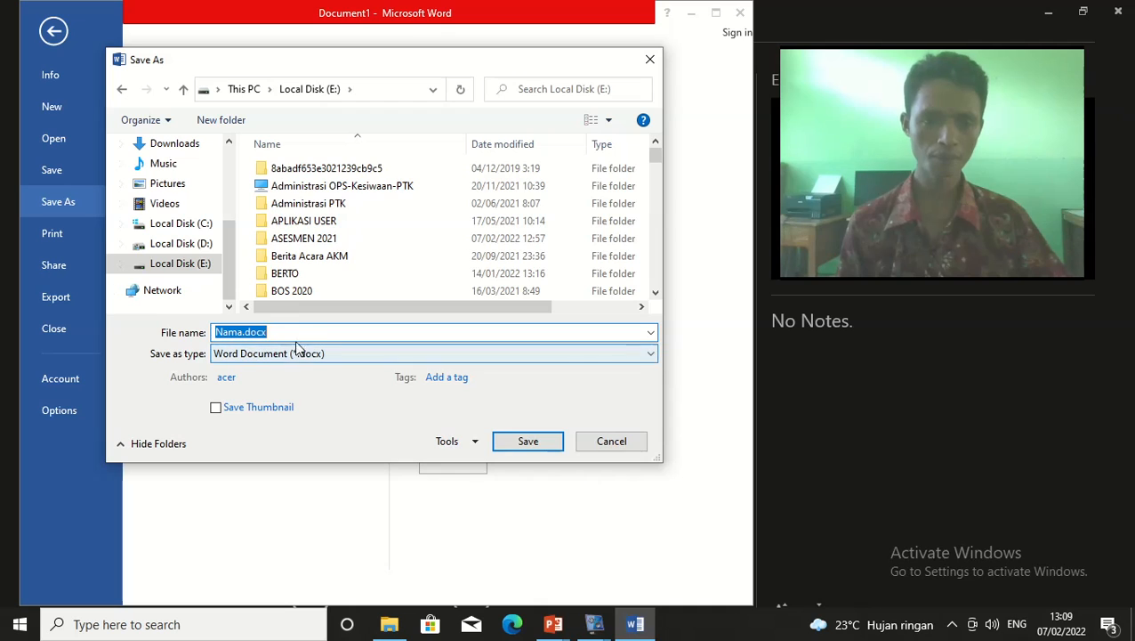
left_click(297, 331)
left_click_drag(297, 332, 196, 334)
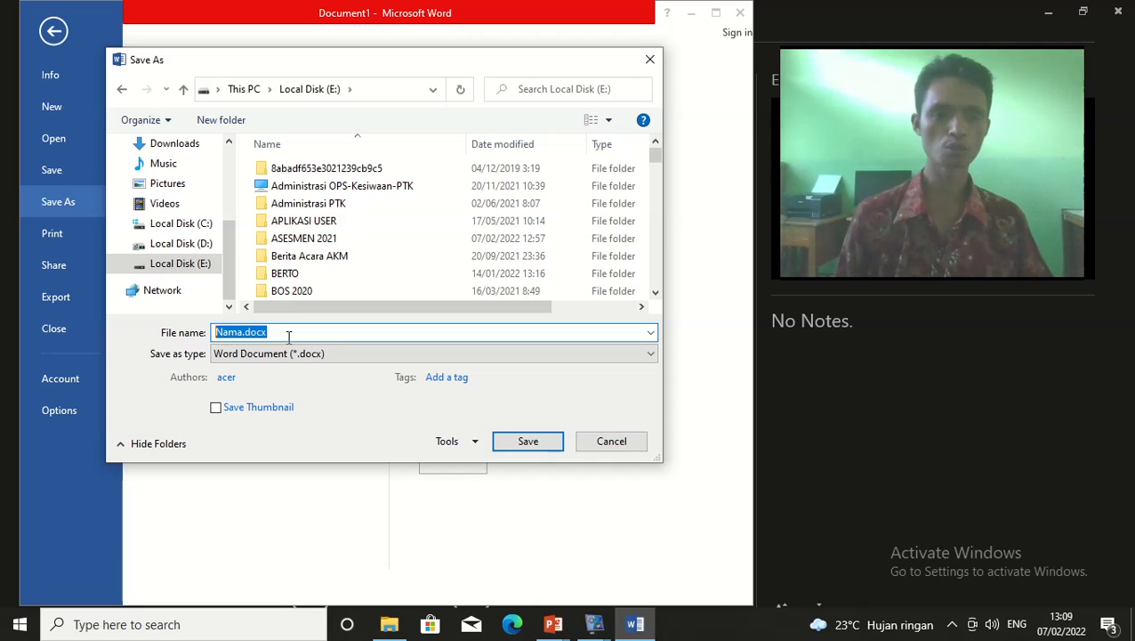
Name the file 'Biodata saya', keeping the type as Word Document (*.docx)
type("Bo")
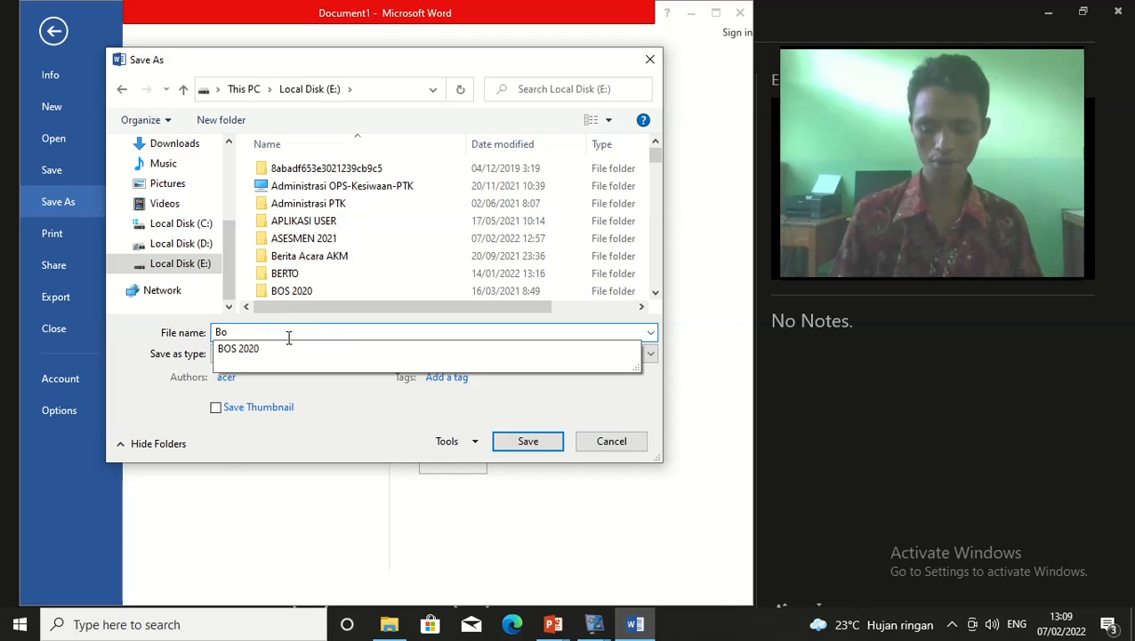
key("BackSpace")
type("iodata")
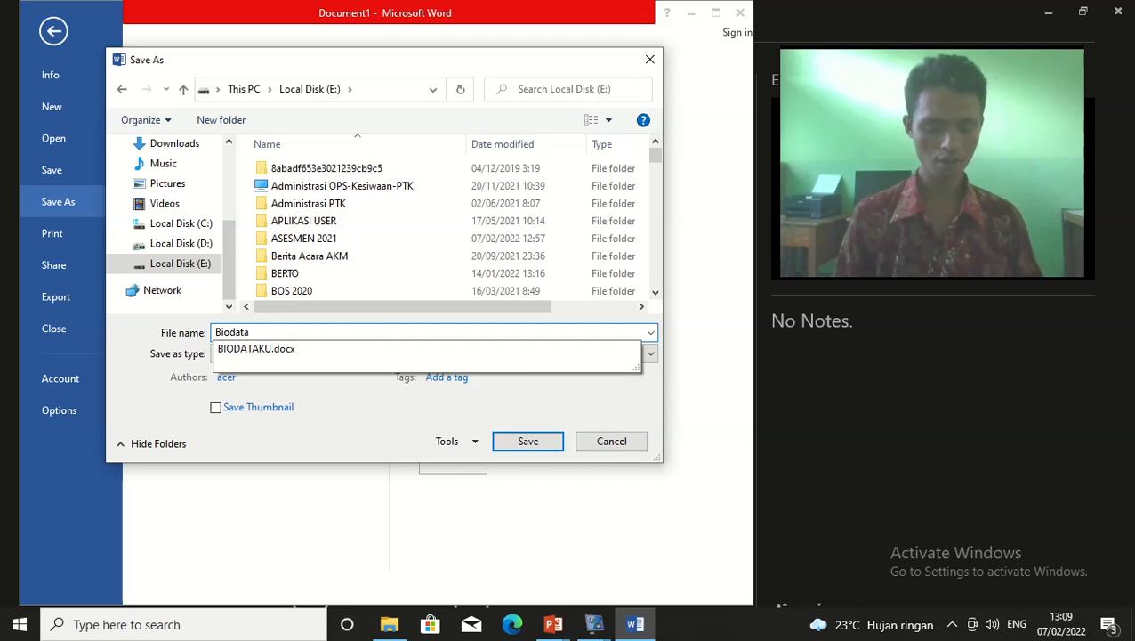
type(" saya")
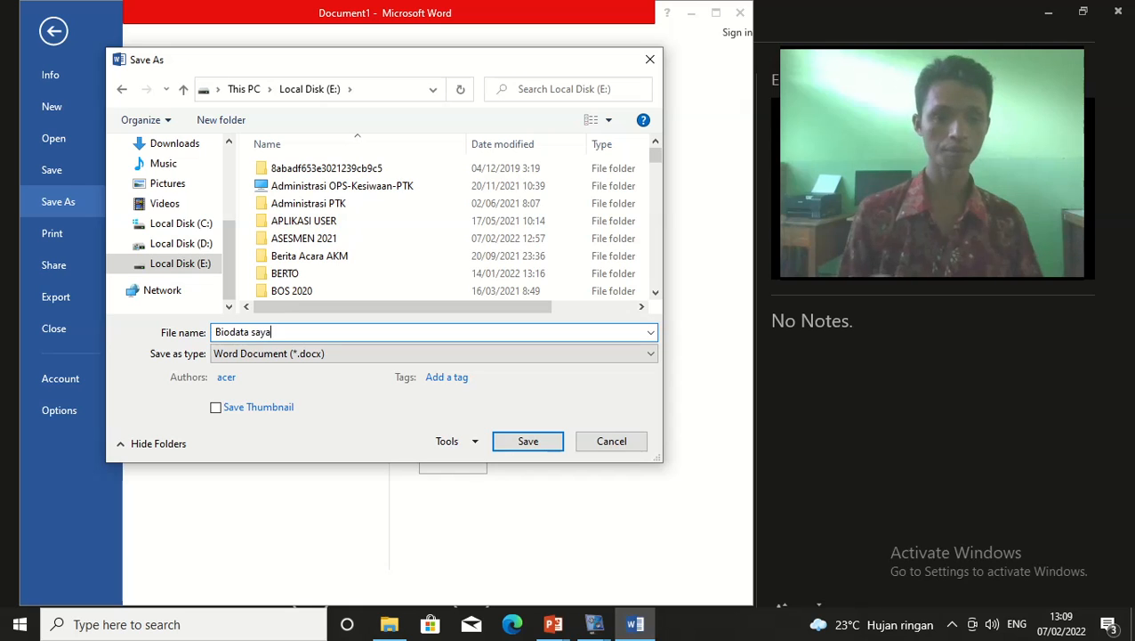
left_click(196, 272)
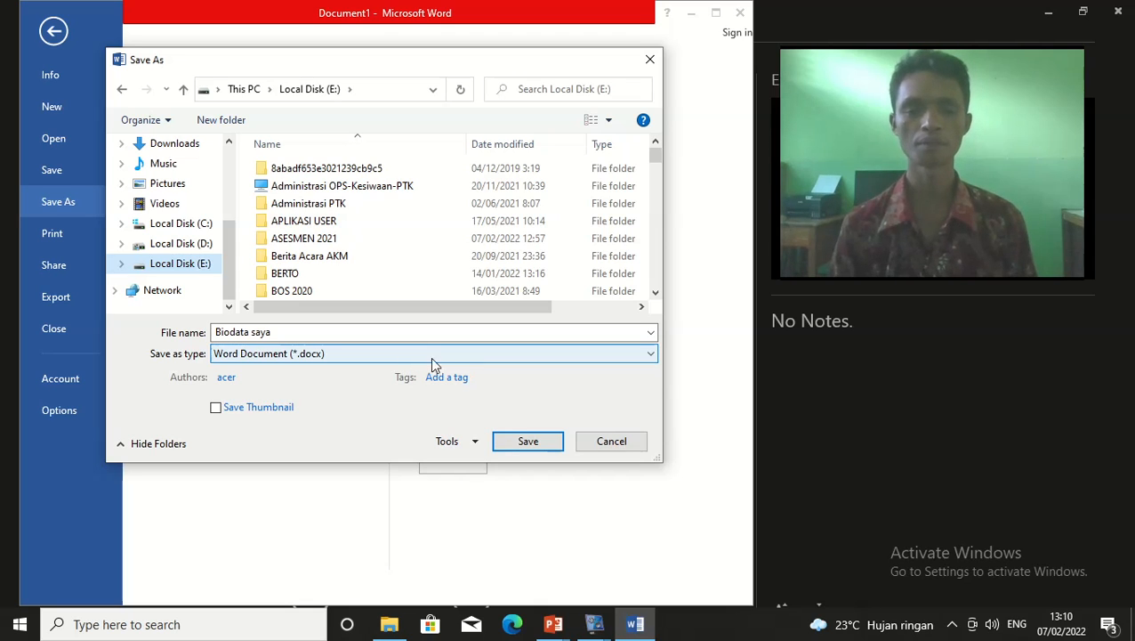
left_click(640, 357)
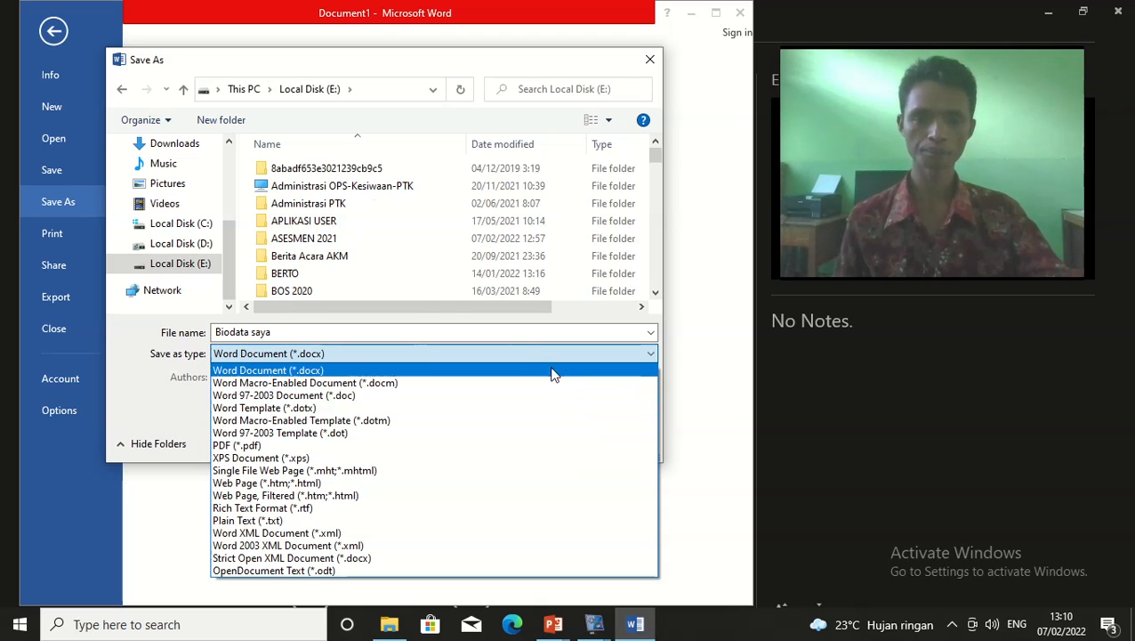
left_click(355, 354)
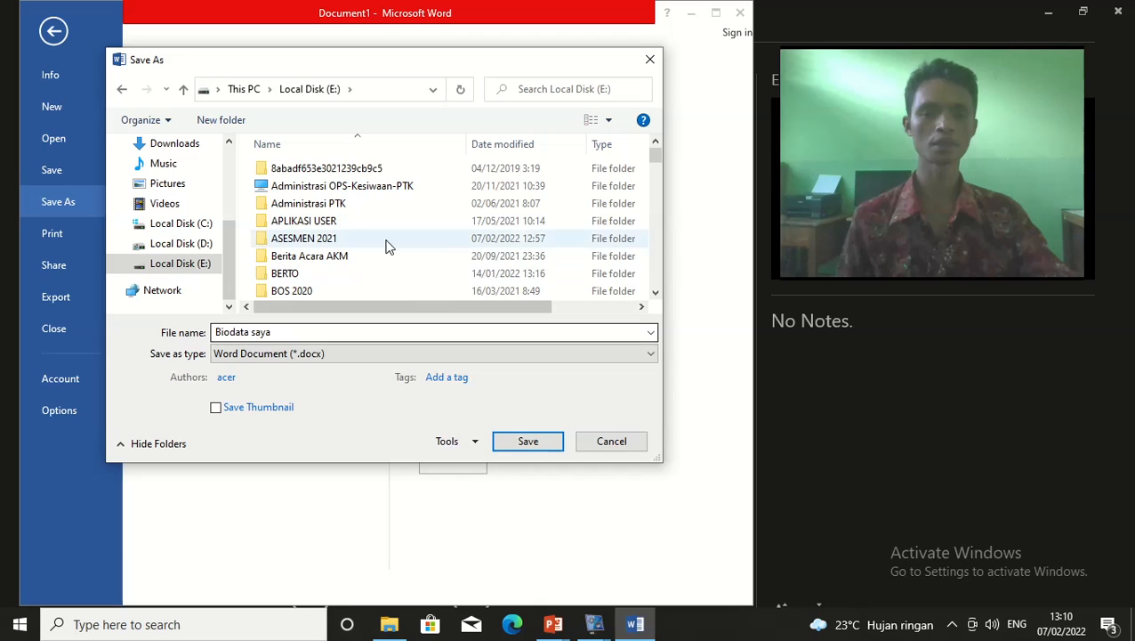
Save as Biodata saya.docx and add an empty line below TTl
left_click(527, 441)
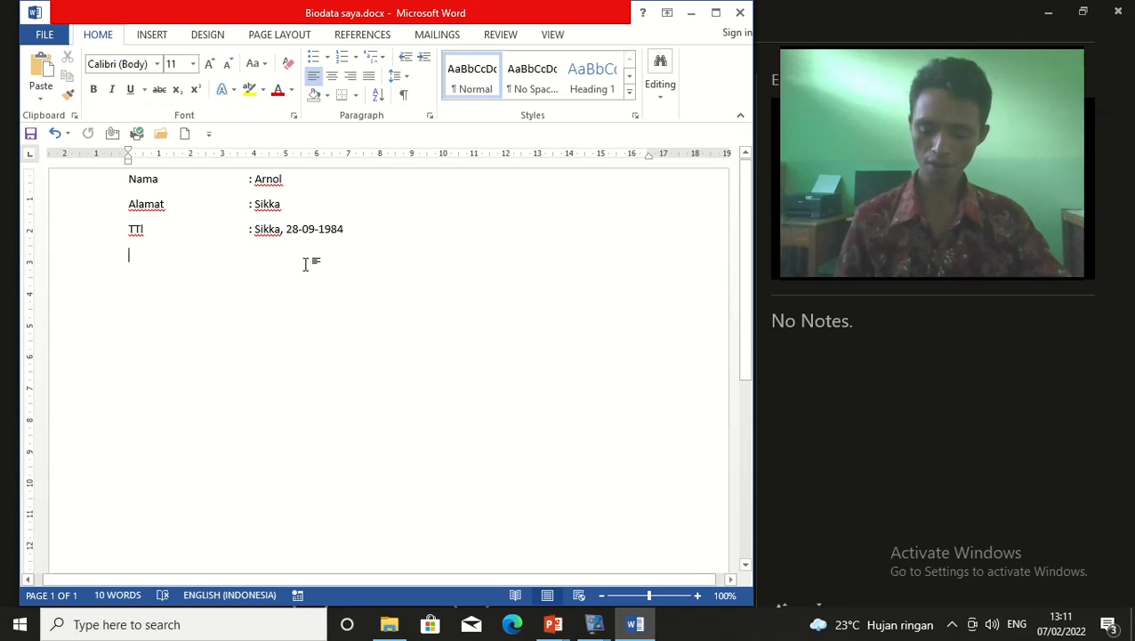
key("Return")
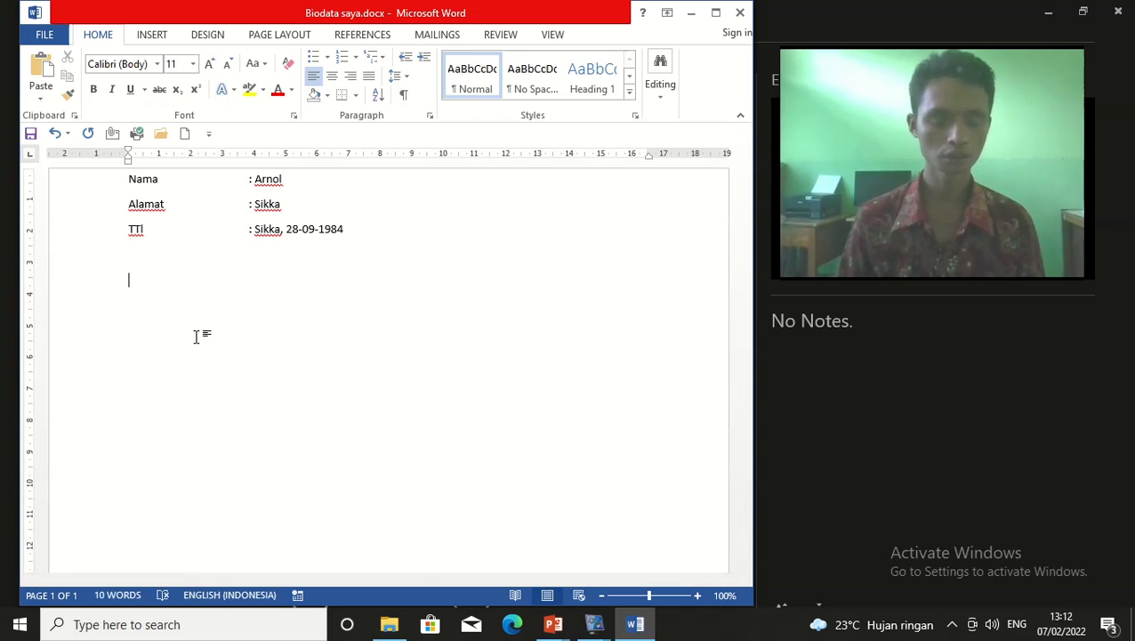
Add a Hobi line with a Jenis Kelamin line above it, starting its value ': Lak'
type("Hob")
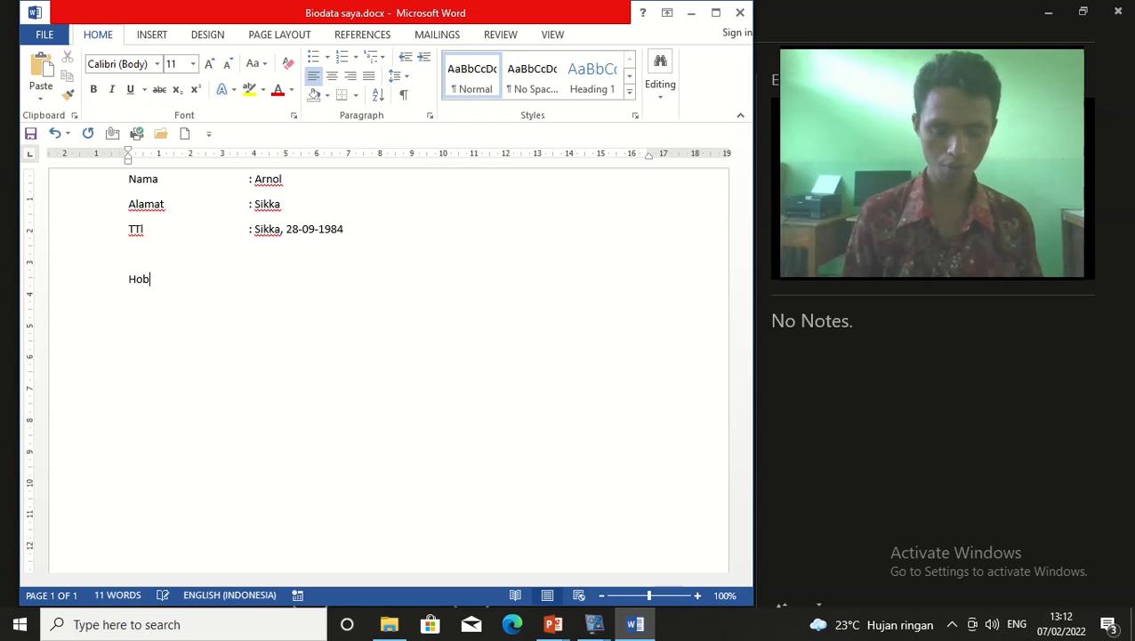
type("i")
key("Return")
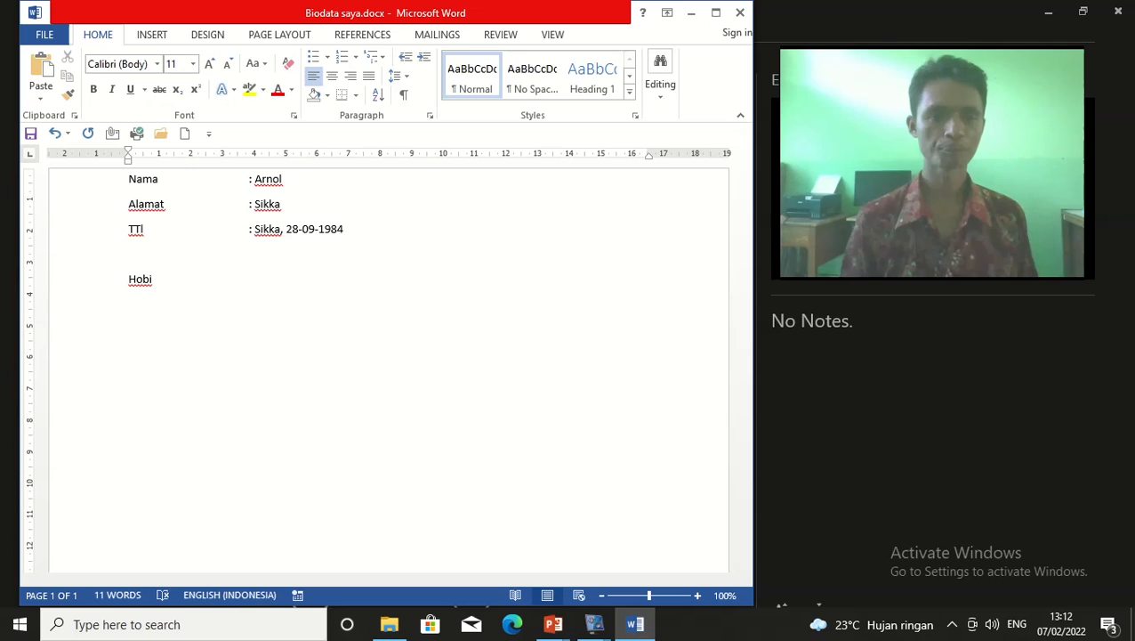
left_click(149, 271)
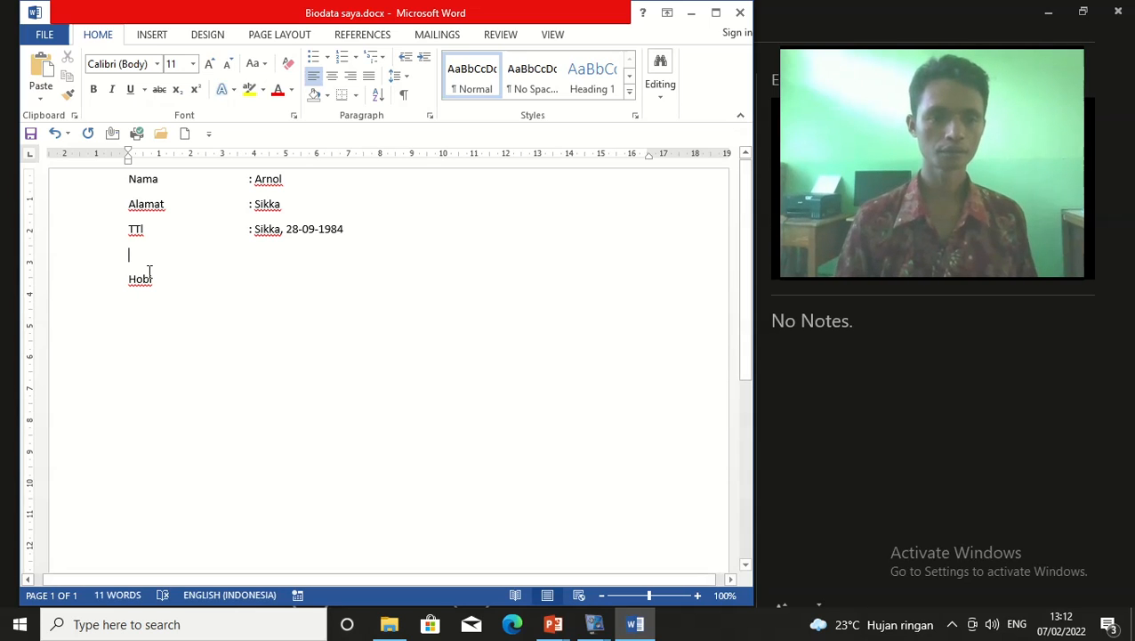
type("Jeni")
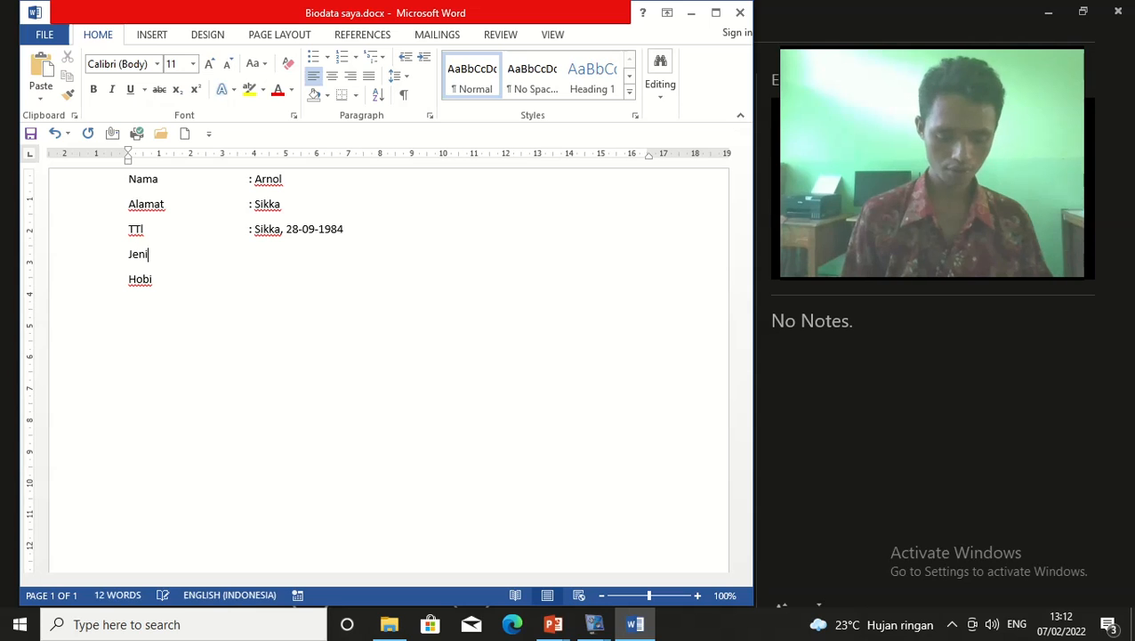
type("s Kelami")
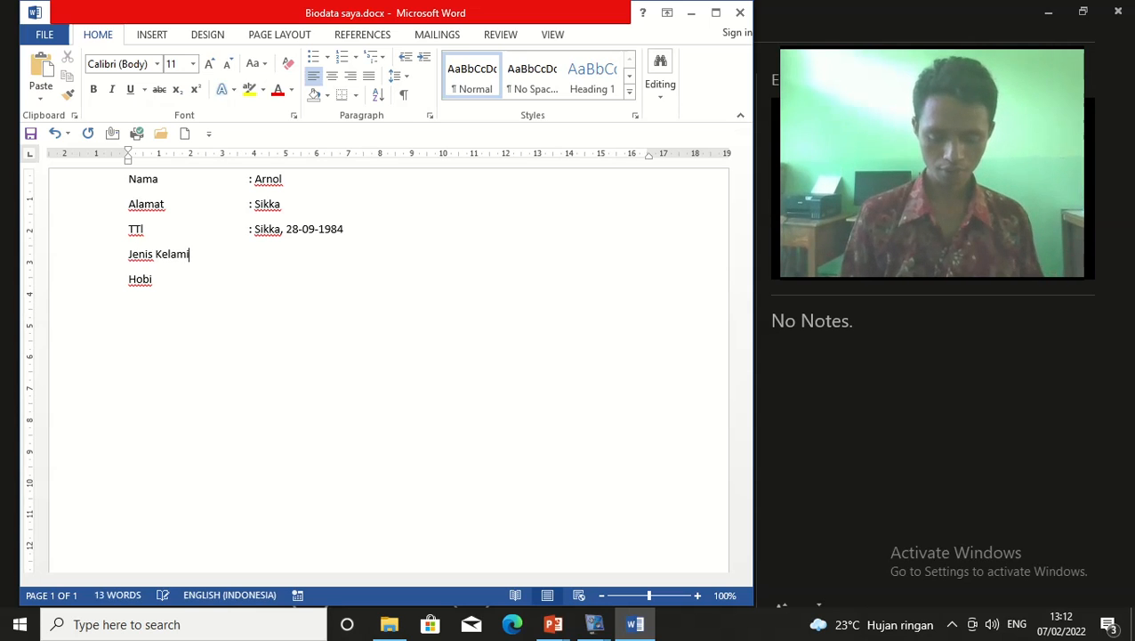
type("n")
key("Tab")
type(": Lak")
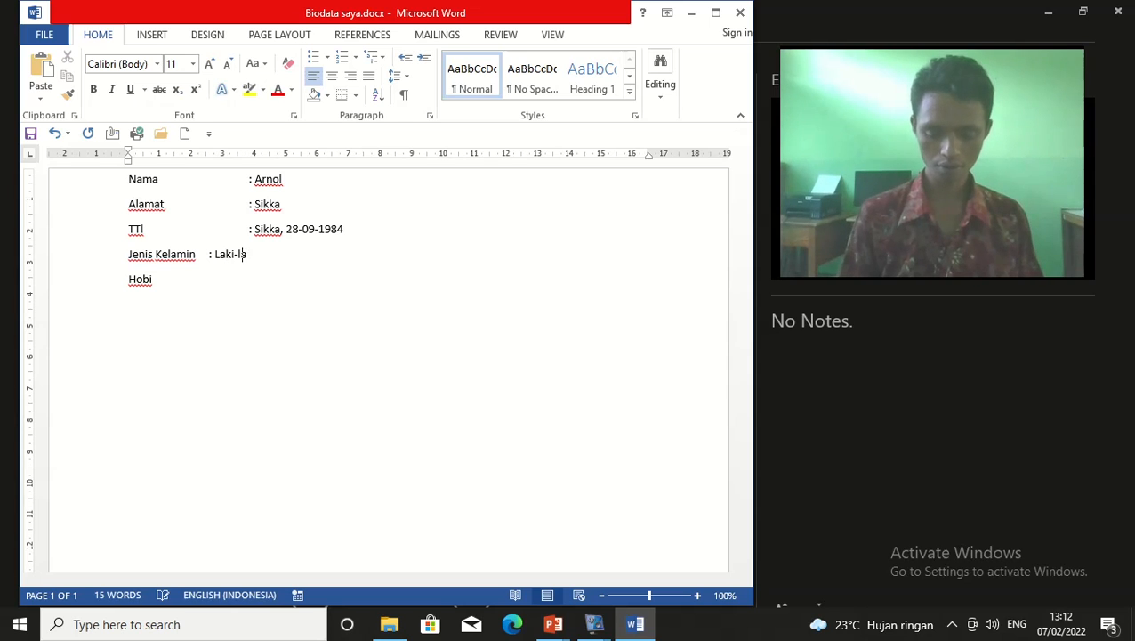
Tab-align the Laki-laki value, give Hobi the value ': Hobi', and select both lines
left_click(209, 255)
key("Tab")
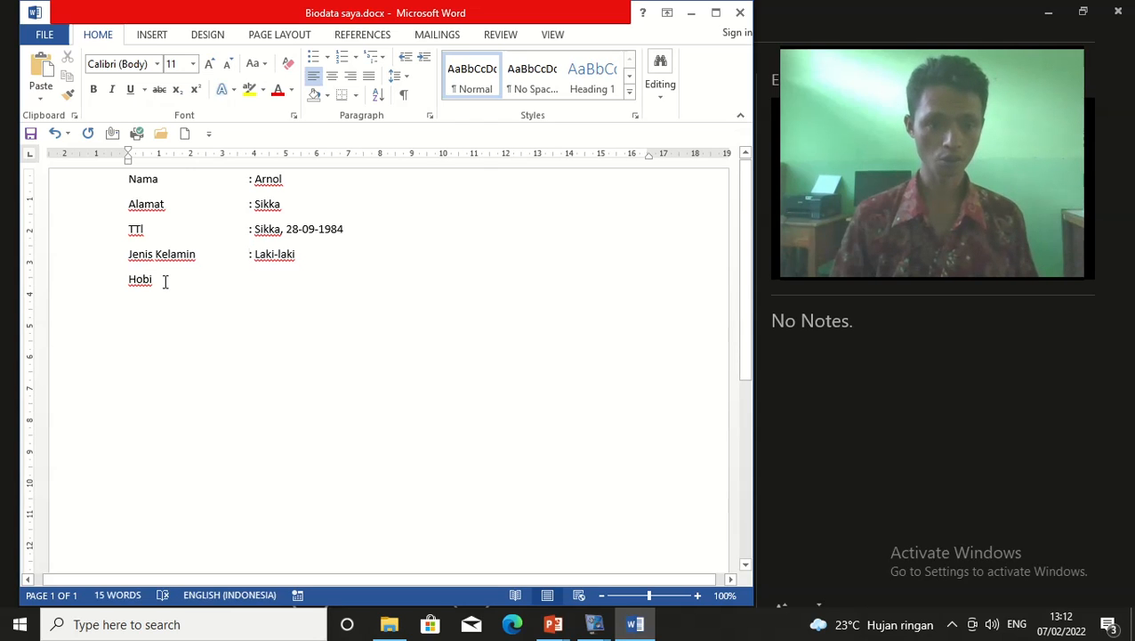
key("Tab")
key("Tab")
type(": Hobi")
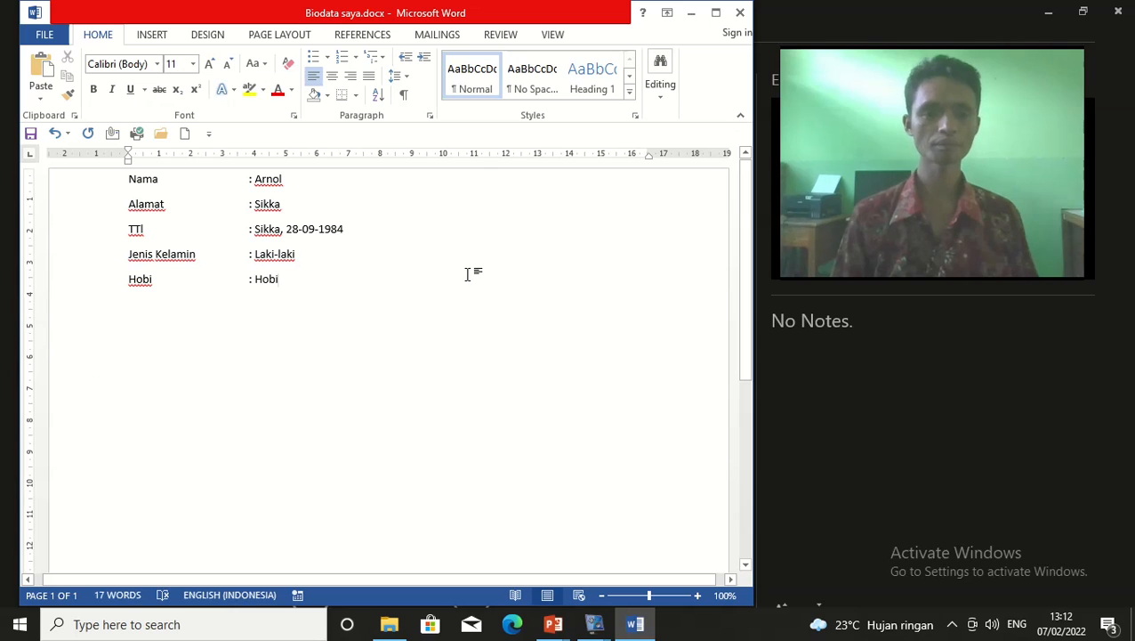
key("Return")
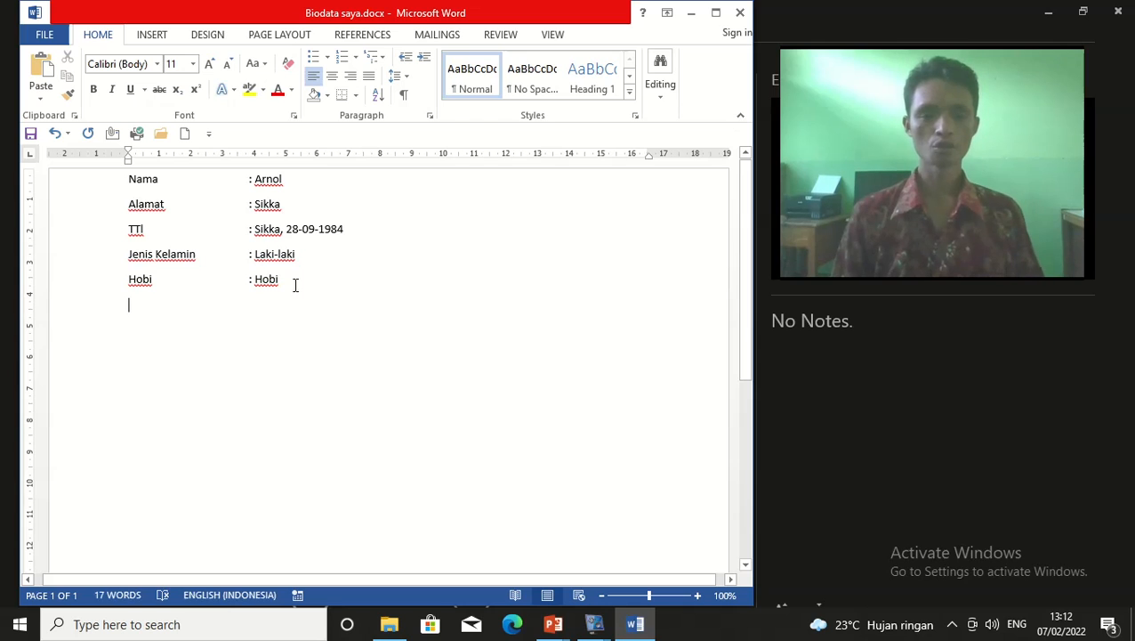
left_click(128, 257)
left_click_drag(129, 255, 290, 293)
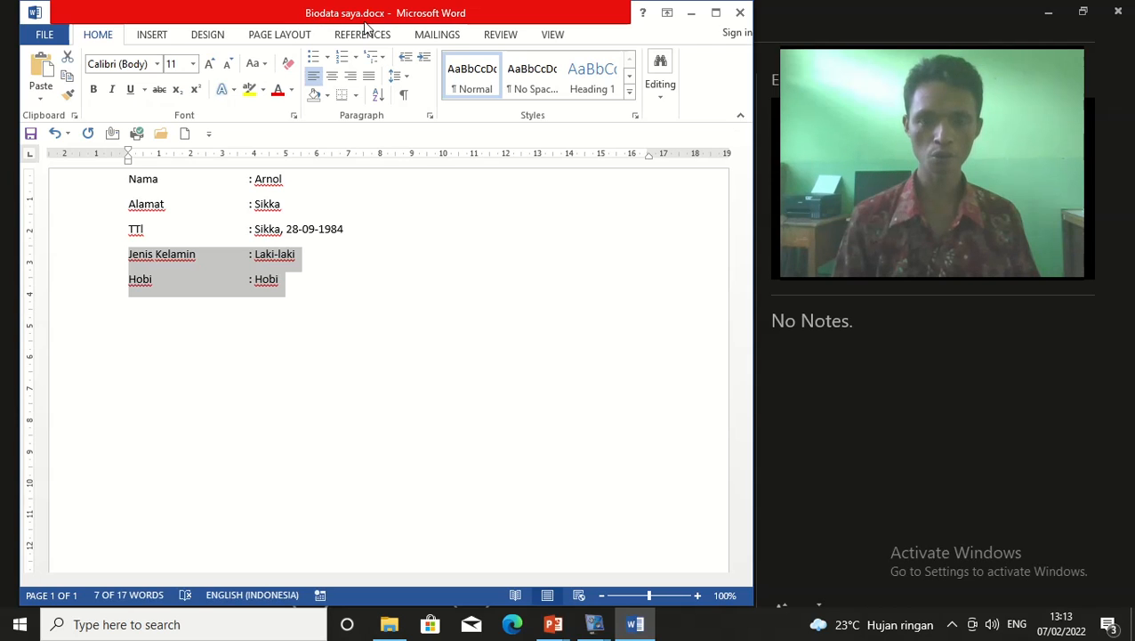
Deselect the new lines and save Biodata saya.docx from the FILE menu
left_click(326, 307)
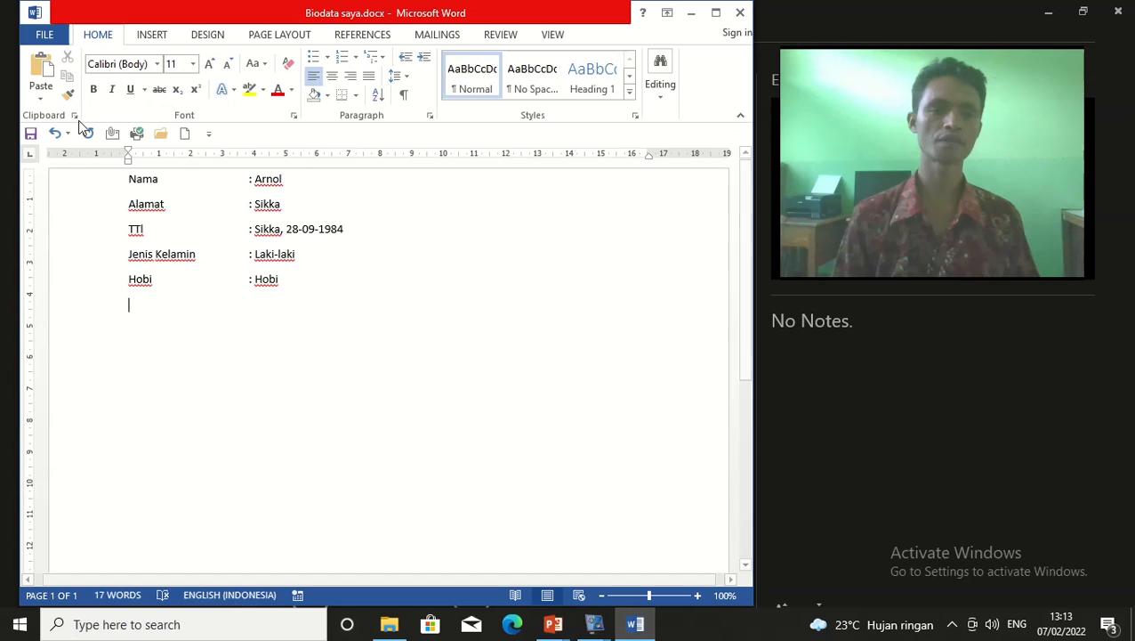
left_click(49, 33)
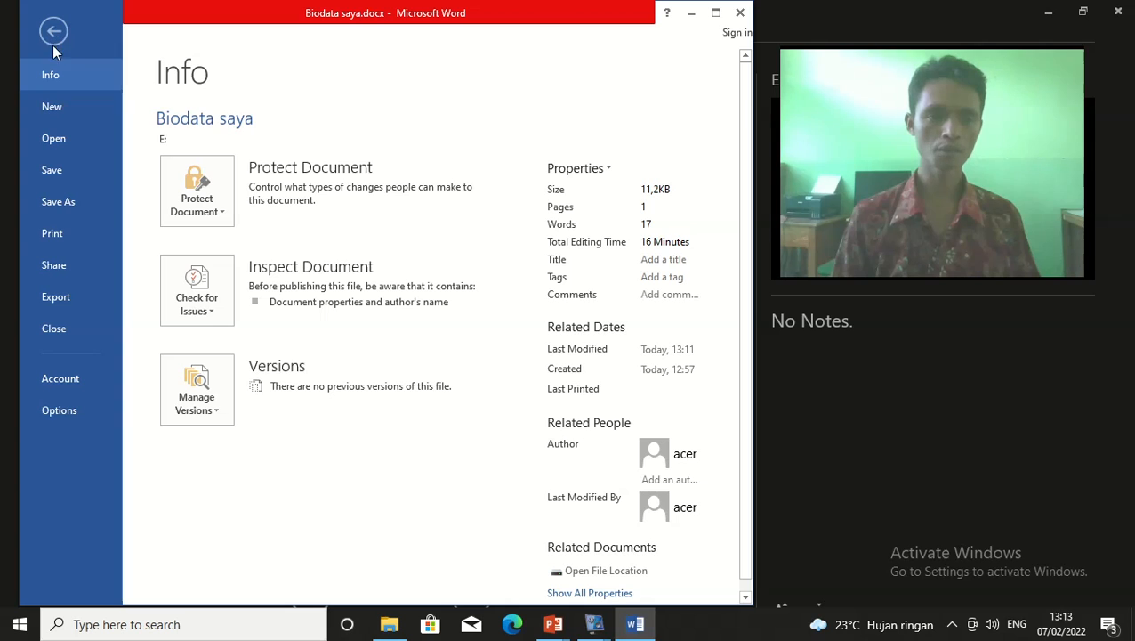
left_click(52, 176)
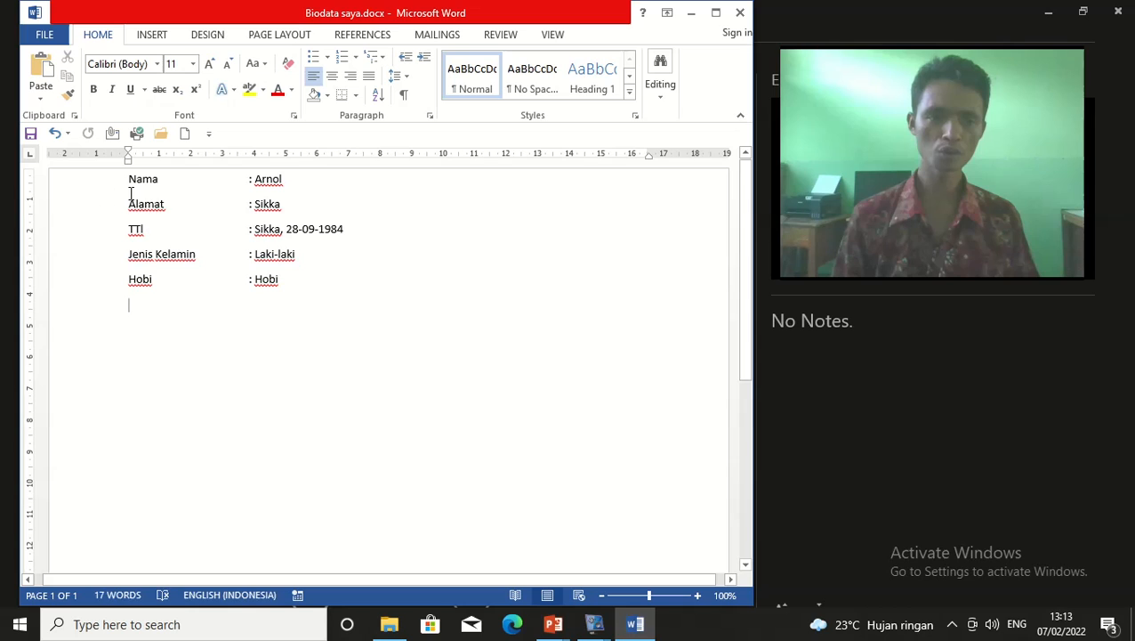
left_click(31, 135)
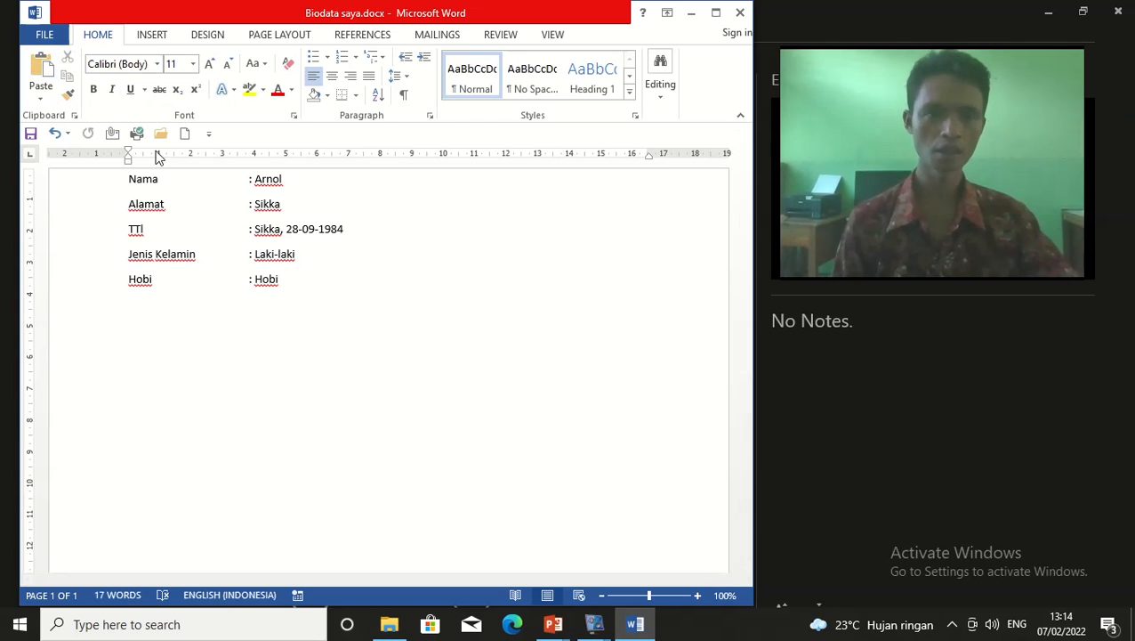
left_click(45, 36)
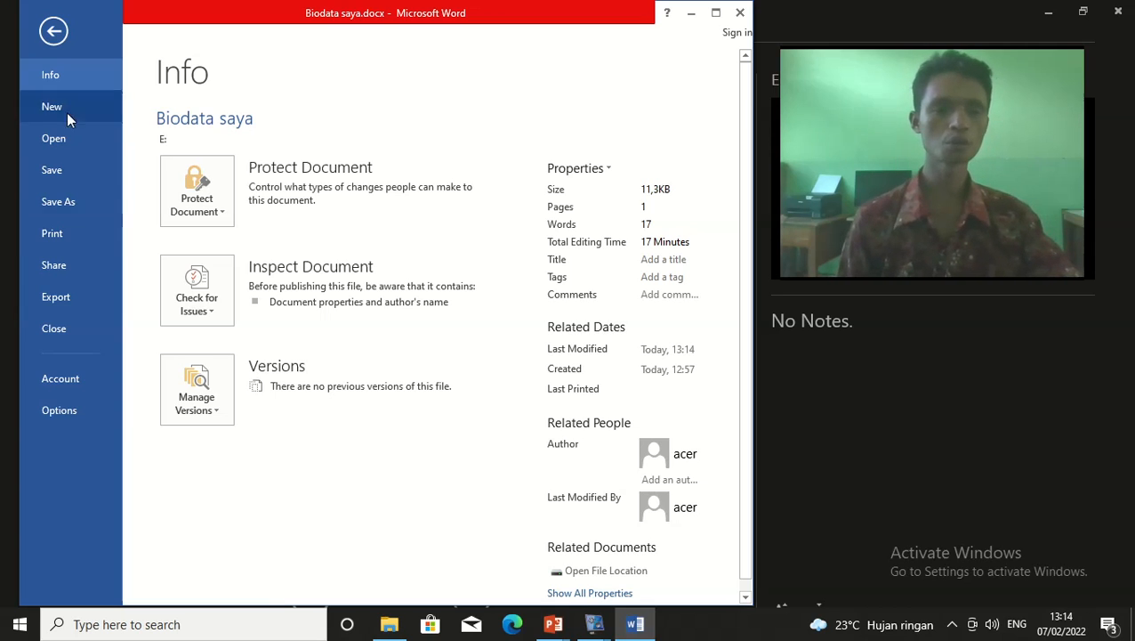
left_click(54, 31)
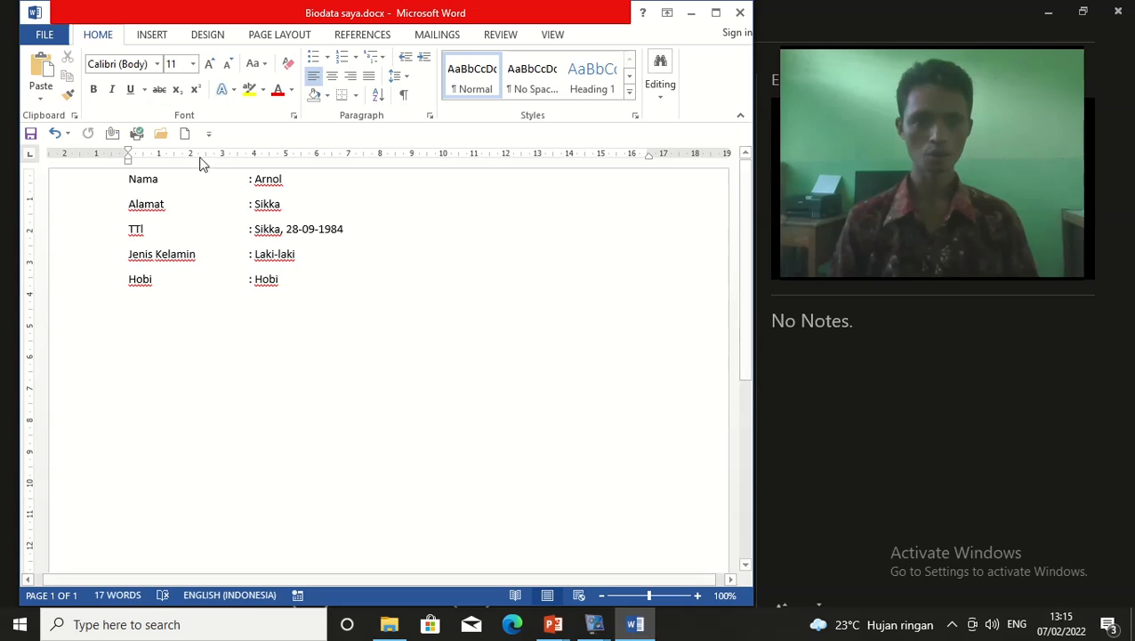
Place the cursor after Laki-laki and go to the FILE Info page
left_click(463, 258)
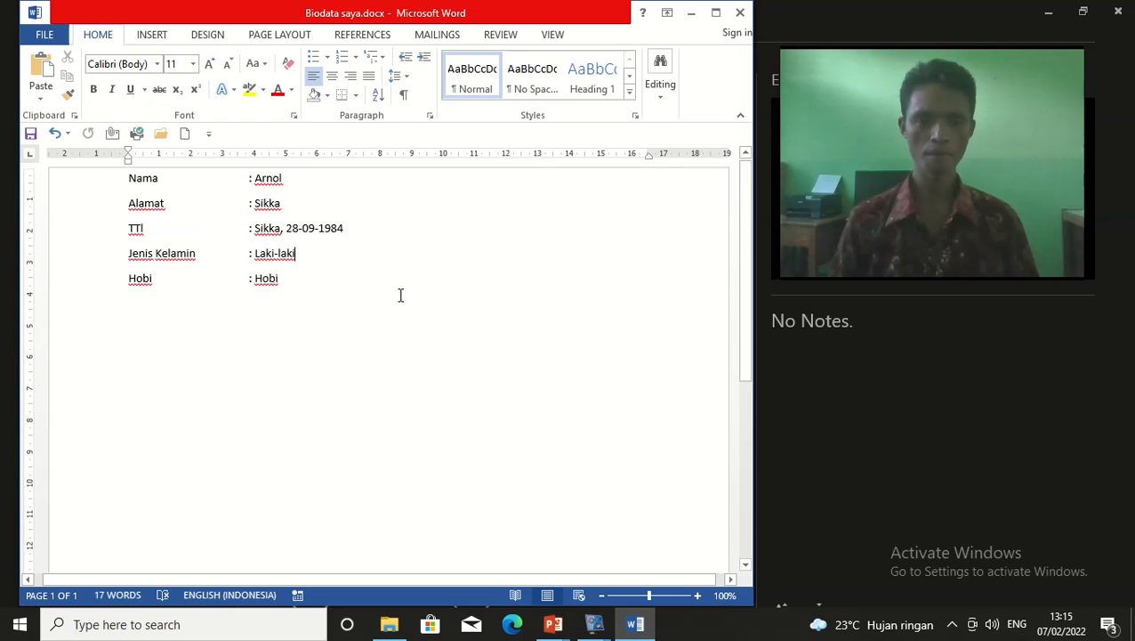
left_click(45, 34)
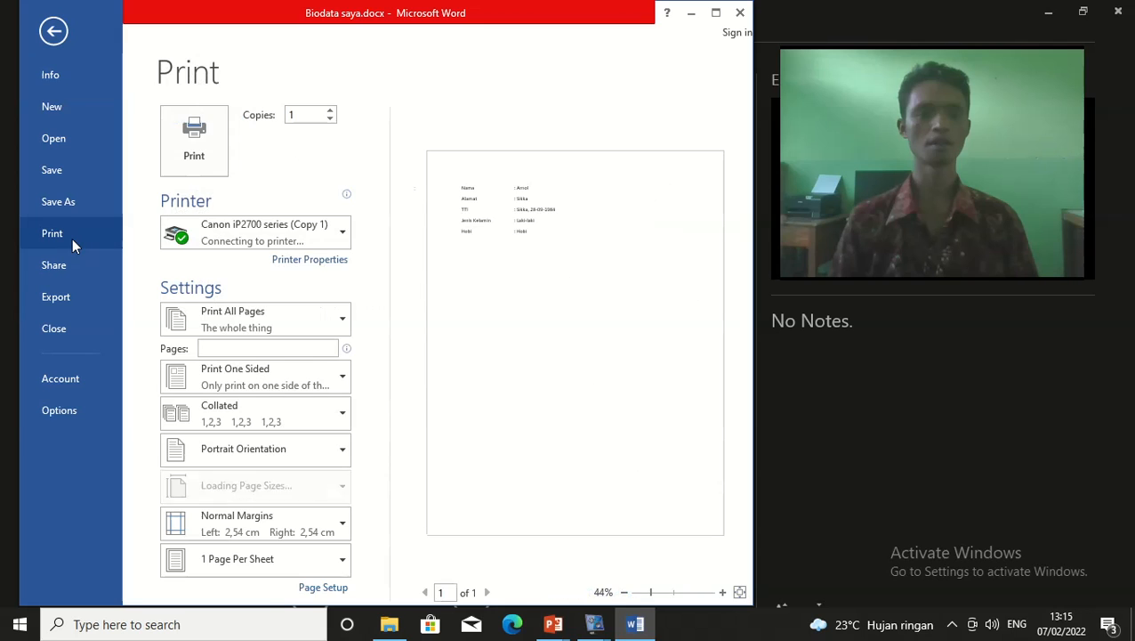
left_click(53, 31)
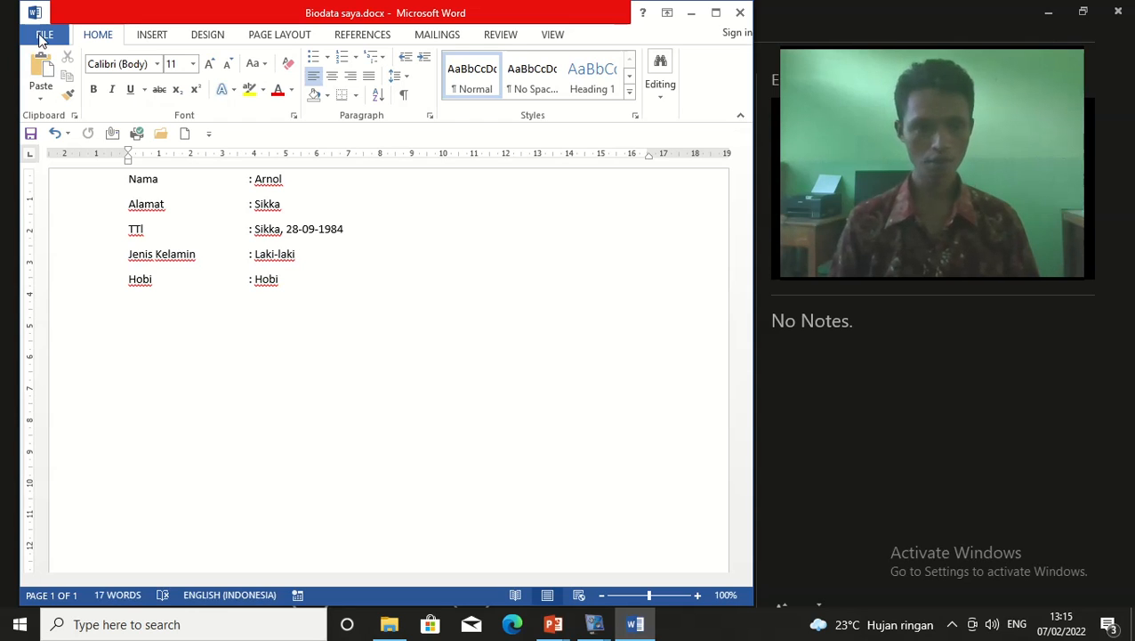
left_click(40, 38)
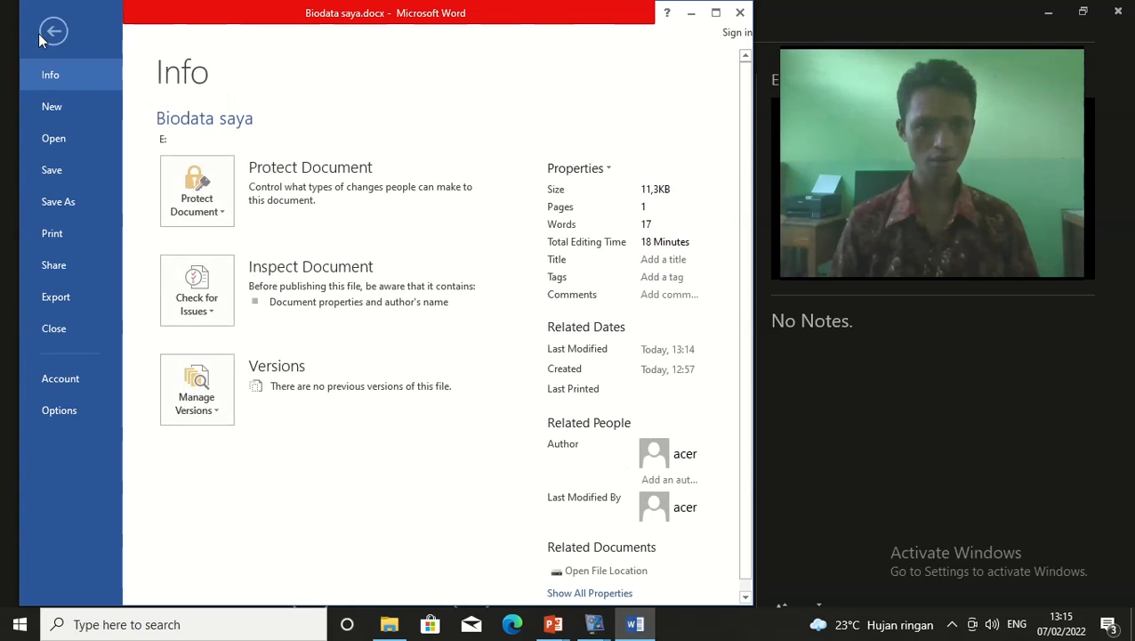
Open the Print page to preview Biodata saya.docx
left_click(64, 241)
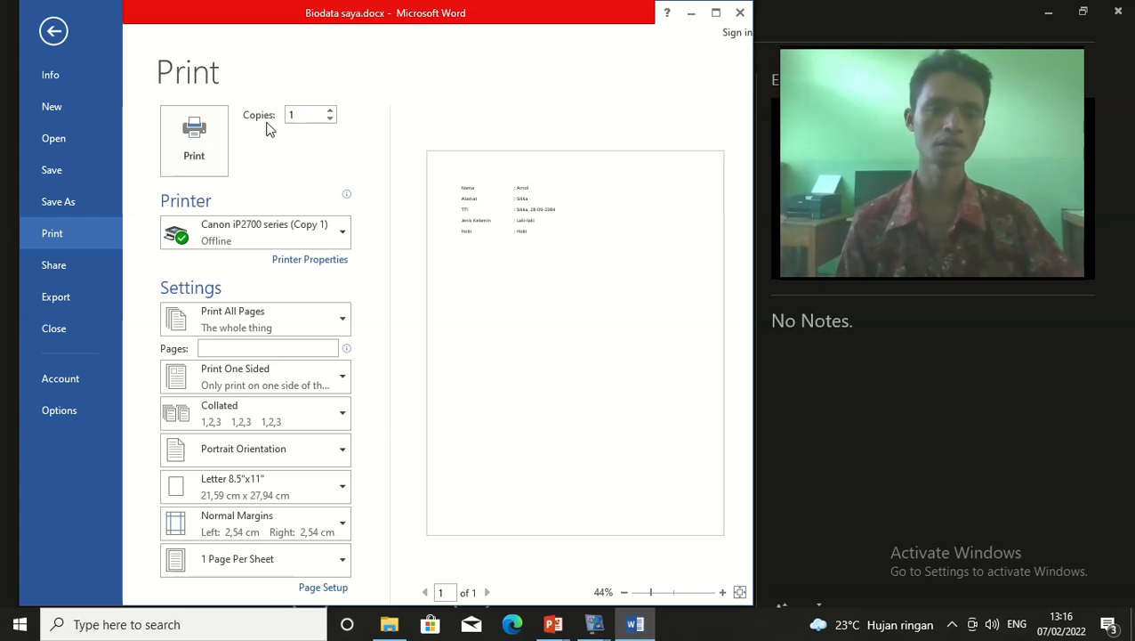
Raise the Copies count from 1 to 5
left_click(334, 112)
left_click(334, 112)
left_click(335, 112)
left_click(334, 112)
left_click(335, 112)
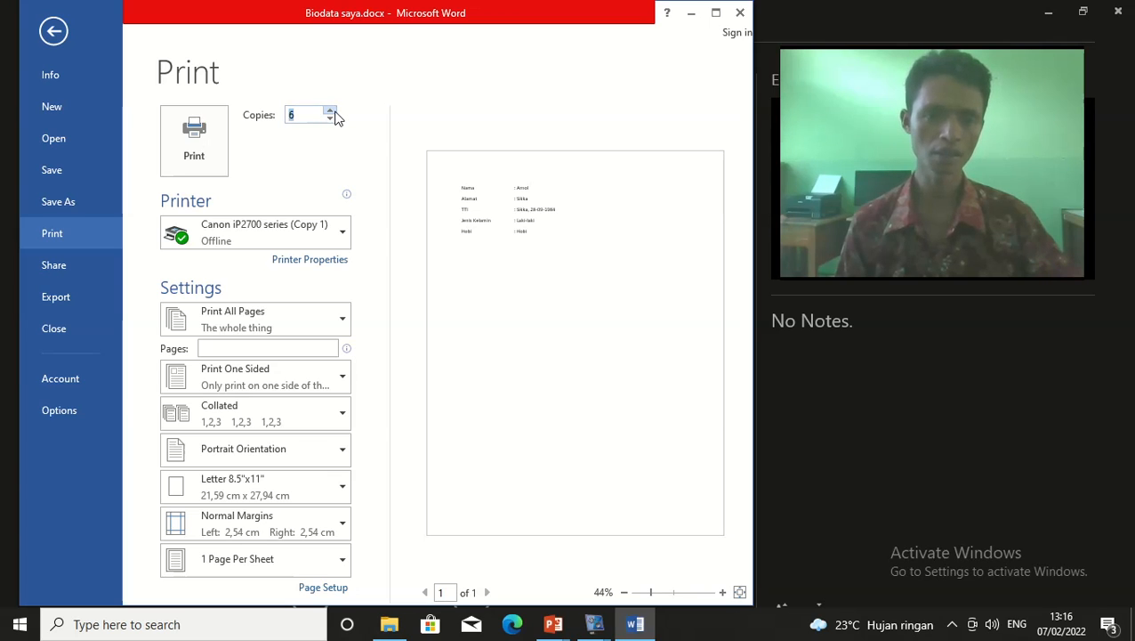
left_click(321, 158)
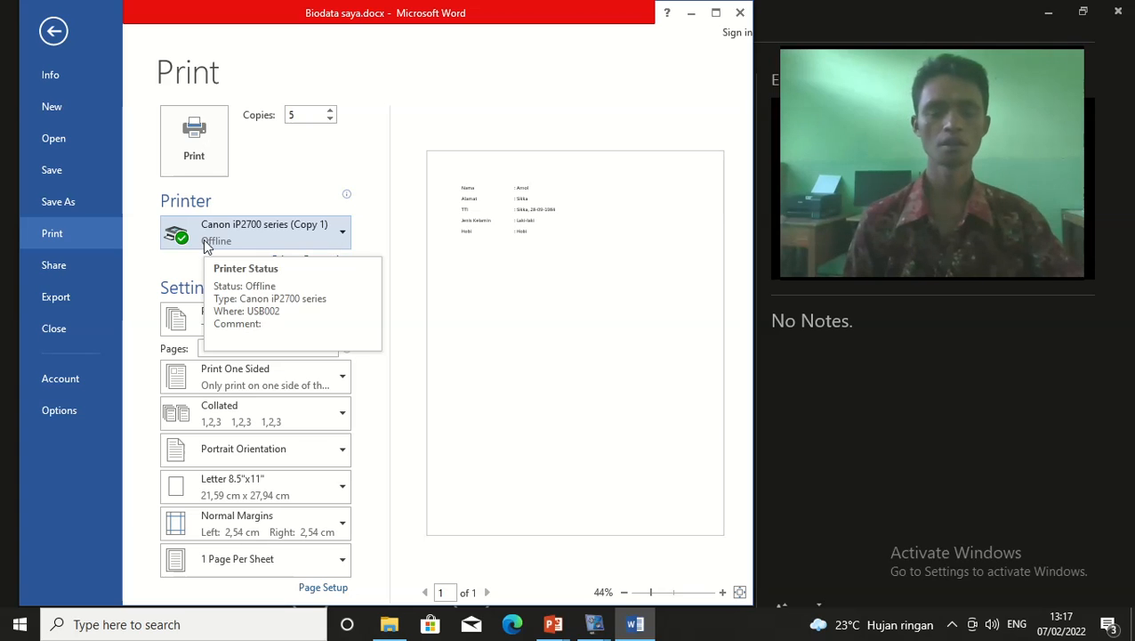
left_click(346, 235)
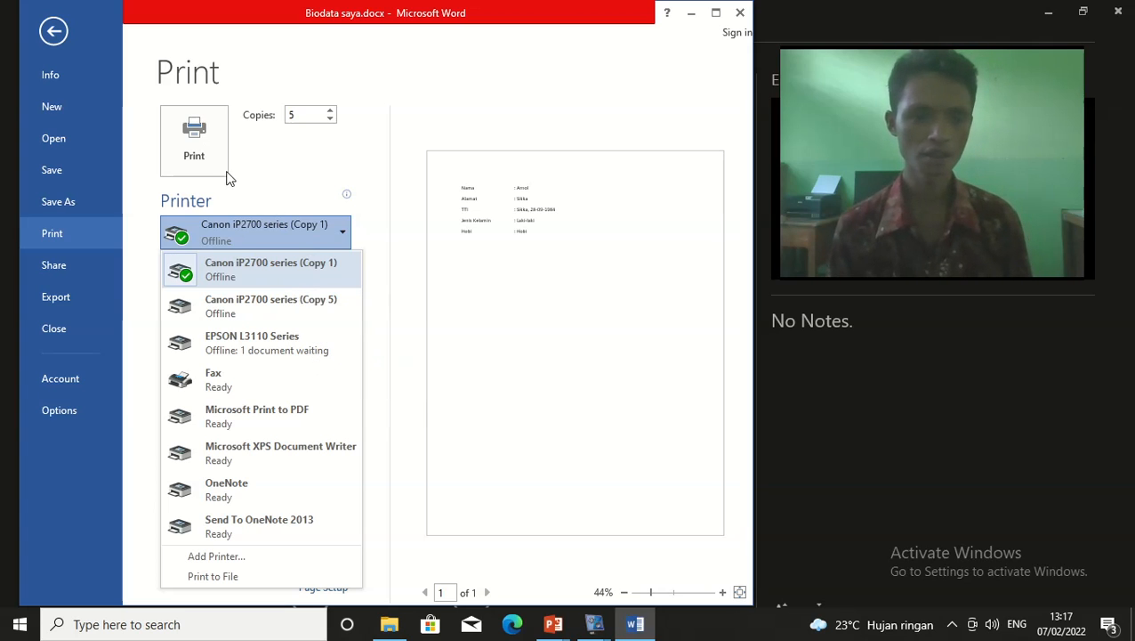
left_click(343, 234)
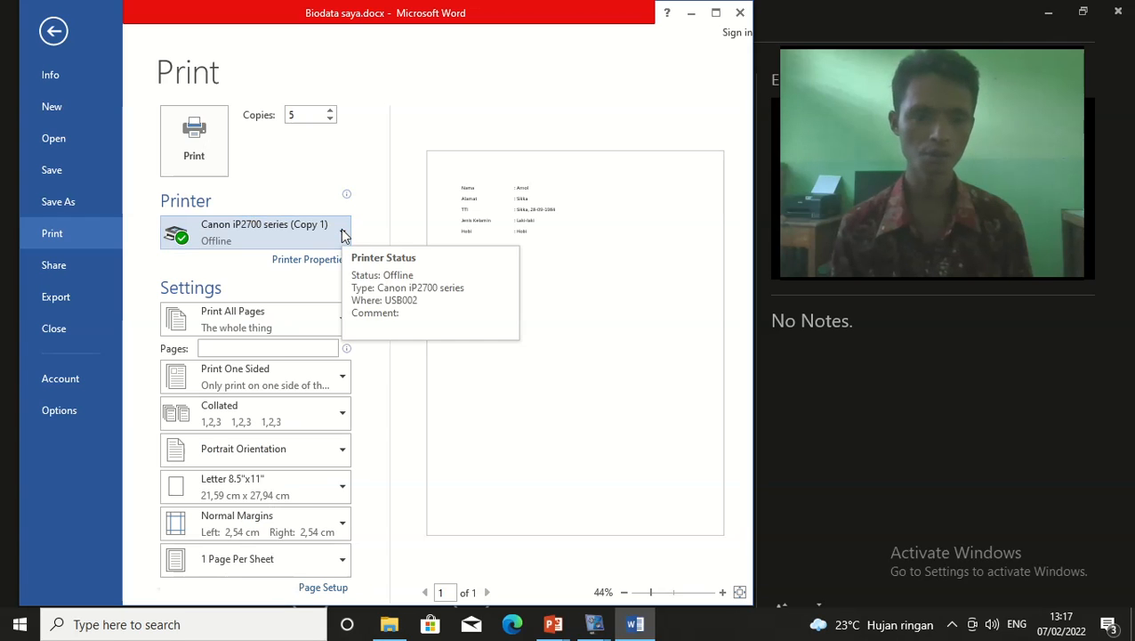
left_click(343, 234)
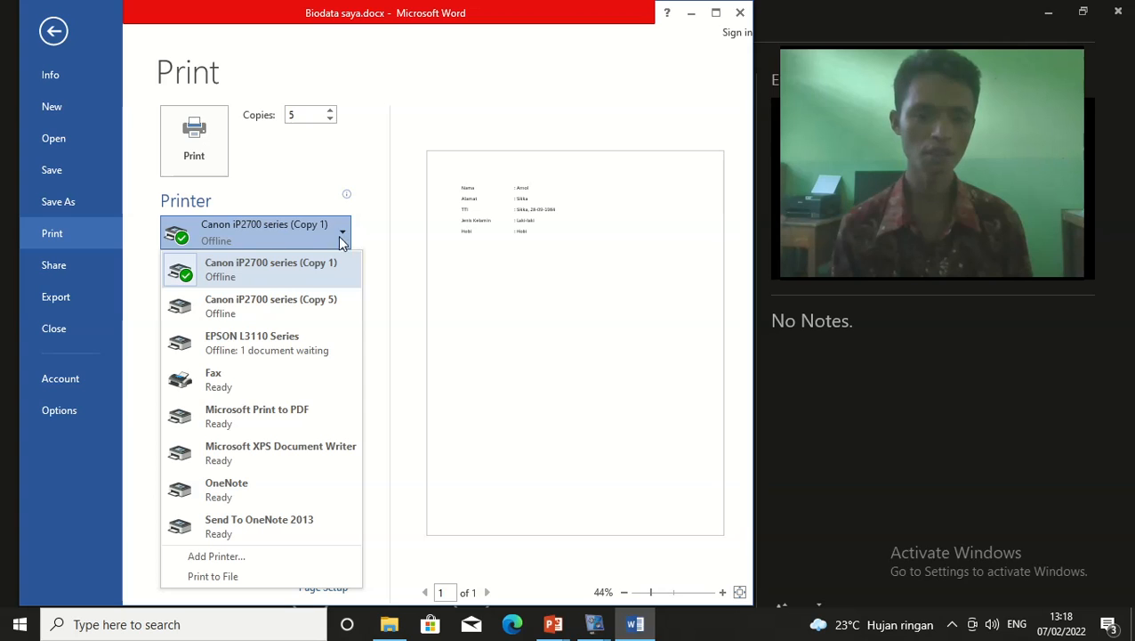
left_click(338, 235)
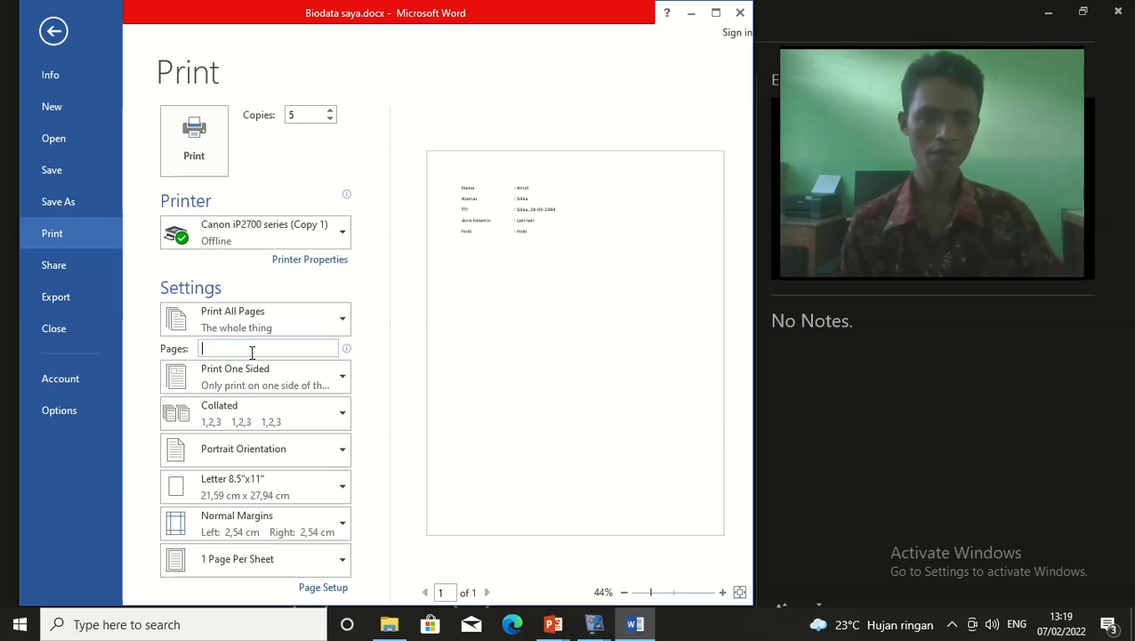
Enter 10, then 5, in the print settings and return to the document unprinted
type("10")
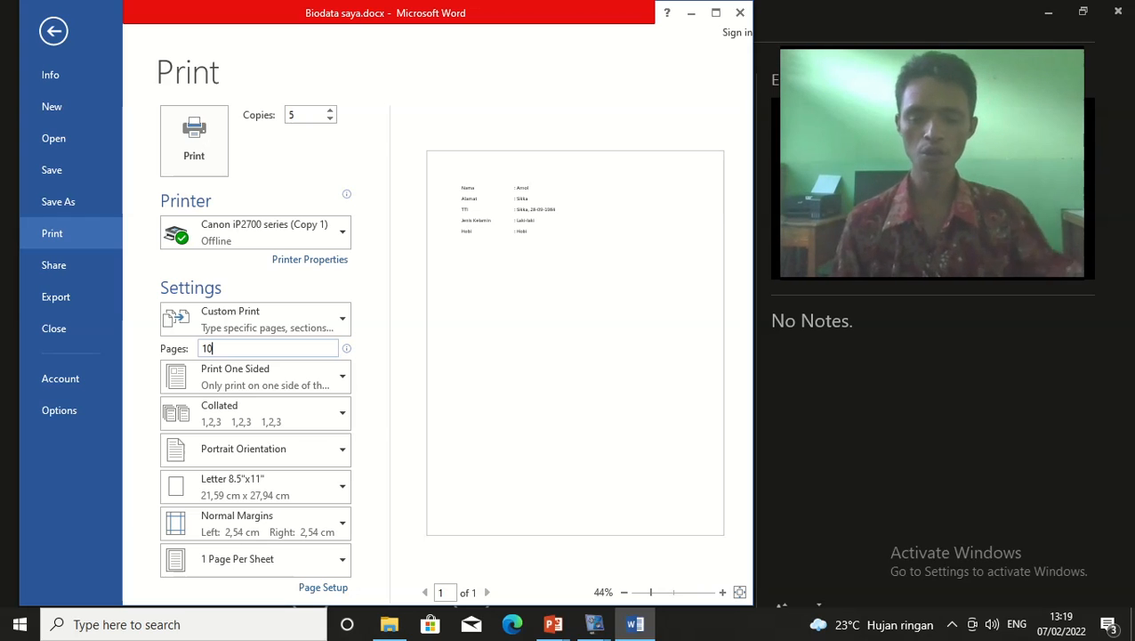
key("BackSpace")
key("BackSpace")
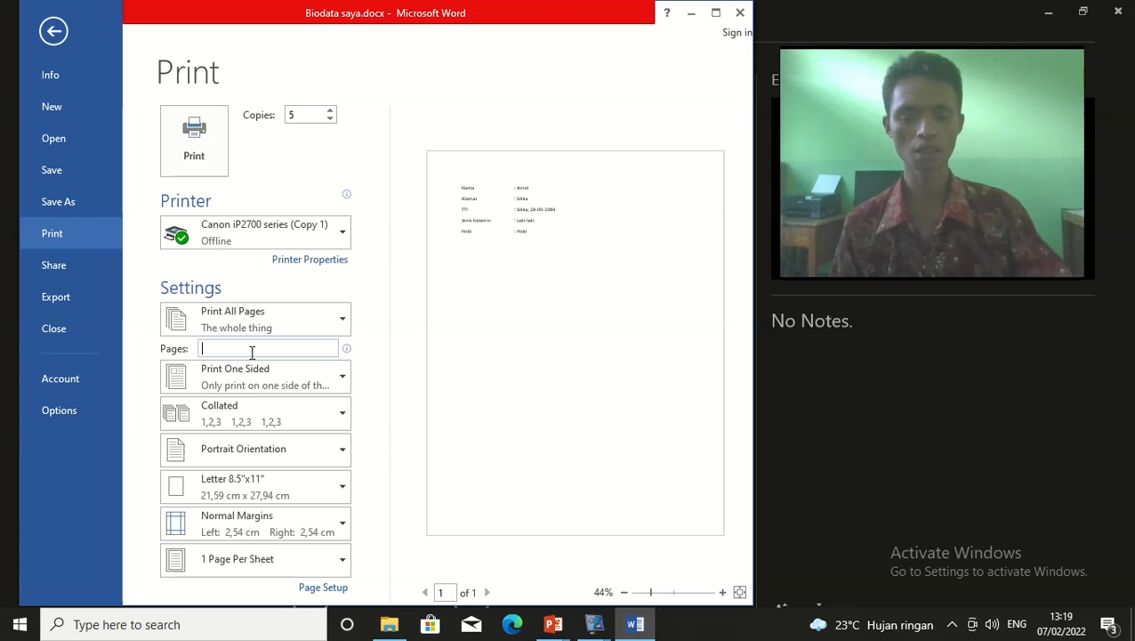
type("5")
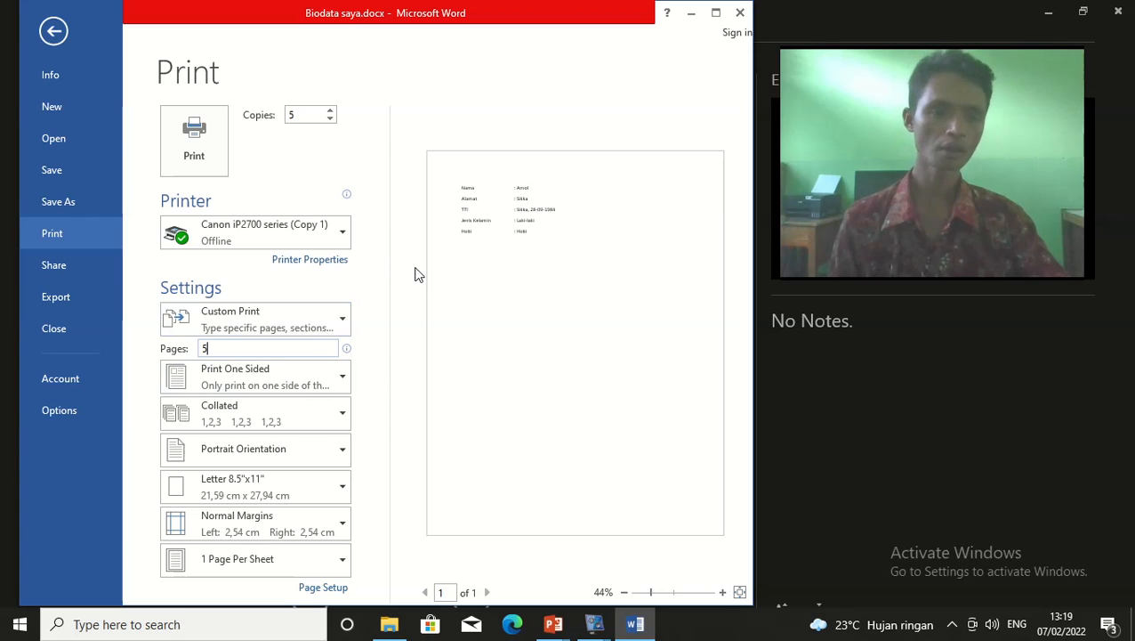
left_click(57, 36)
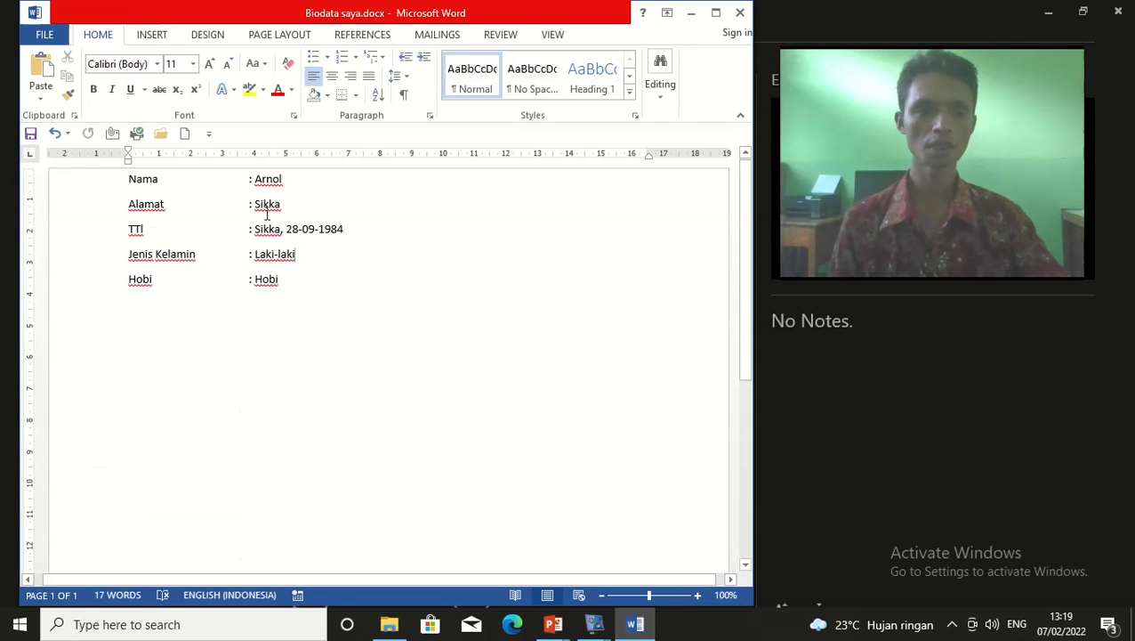
Show the Share page with Invite People, Email, Present Online and Post to Blog
left_click(46, 38)
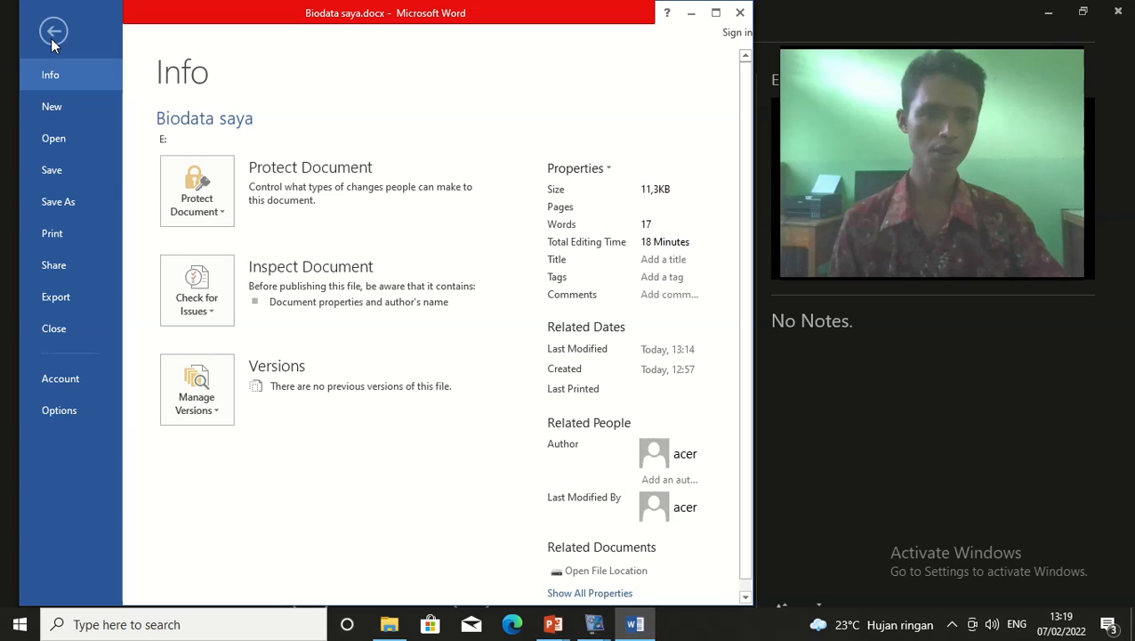
left_click(71, 276)
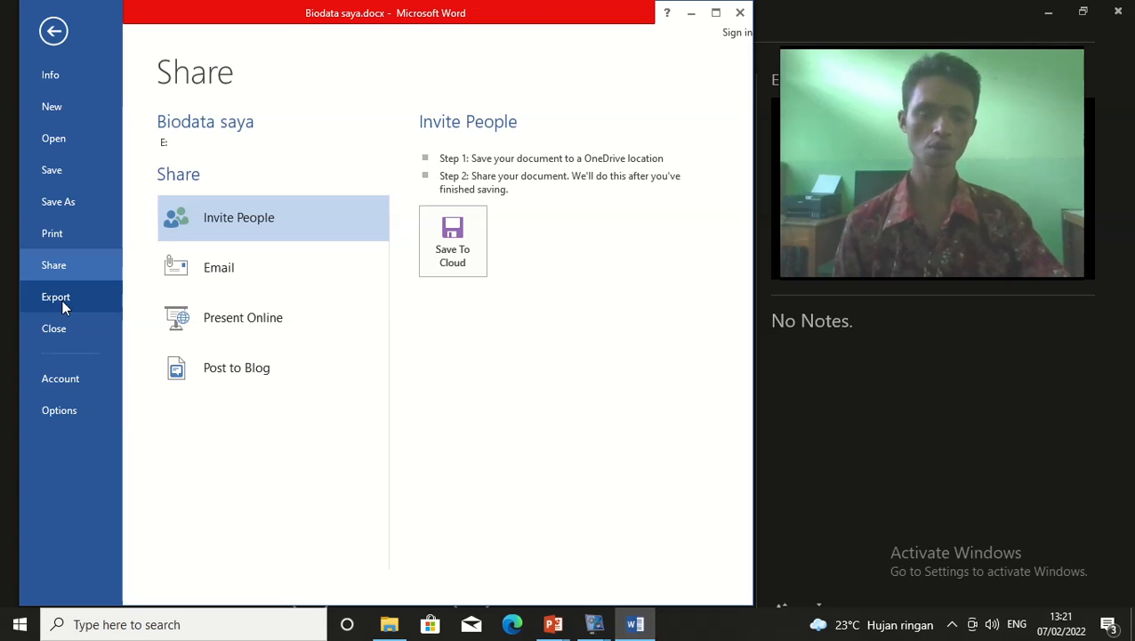
Leave the Share page and return to editing Biodata saya.docx
left_click(54, 31)
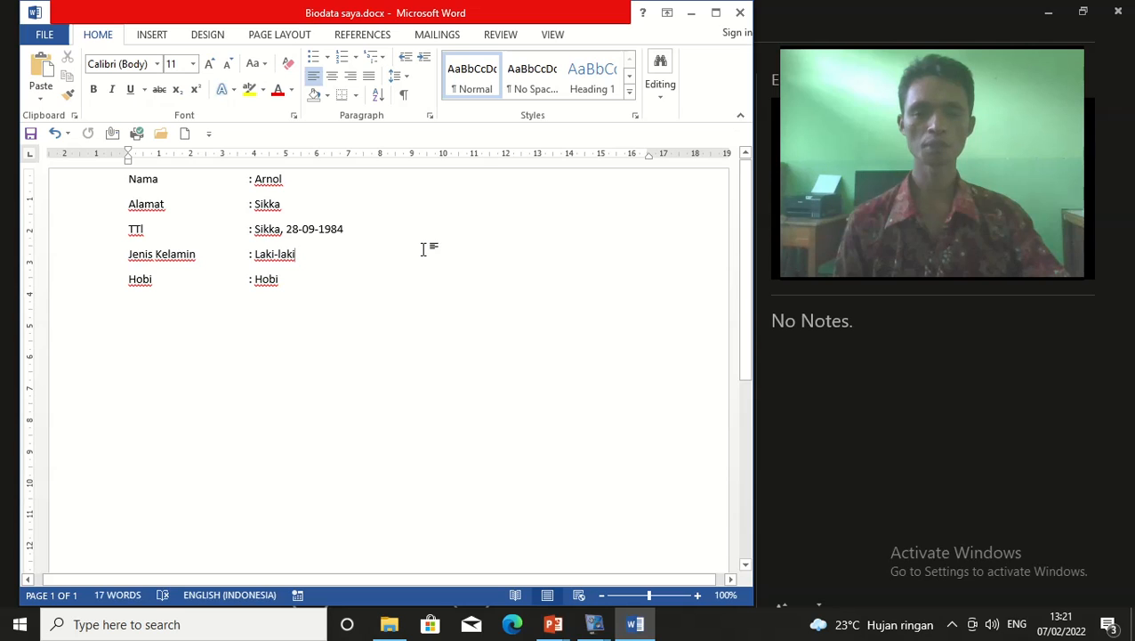
left_click(319, 309)
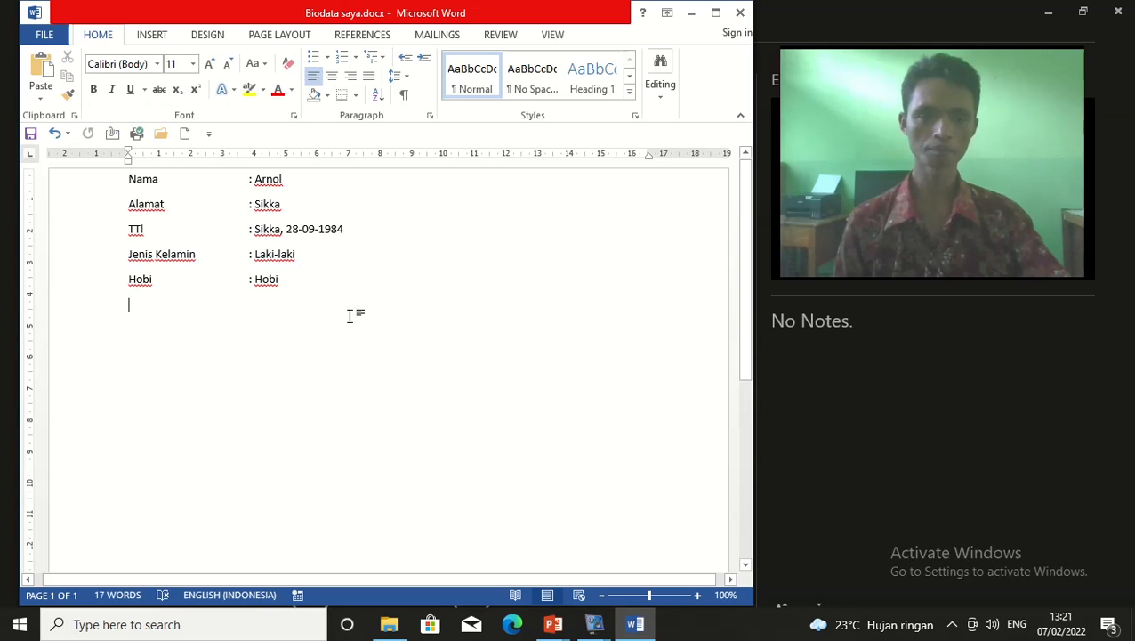
Open the Export page for Biodata saya.docx to create a PDF/XPS document
left_click(47, 38)
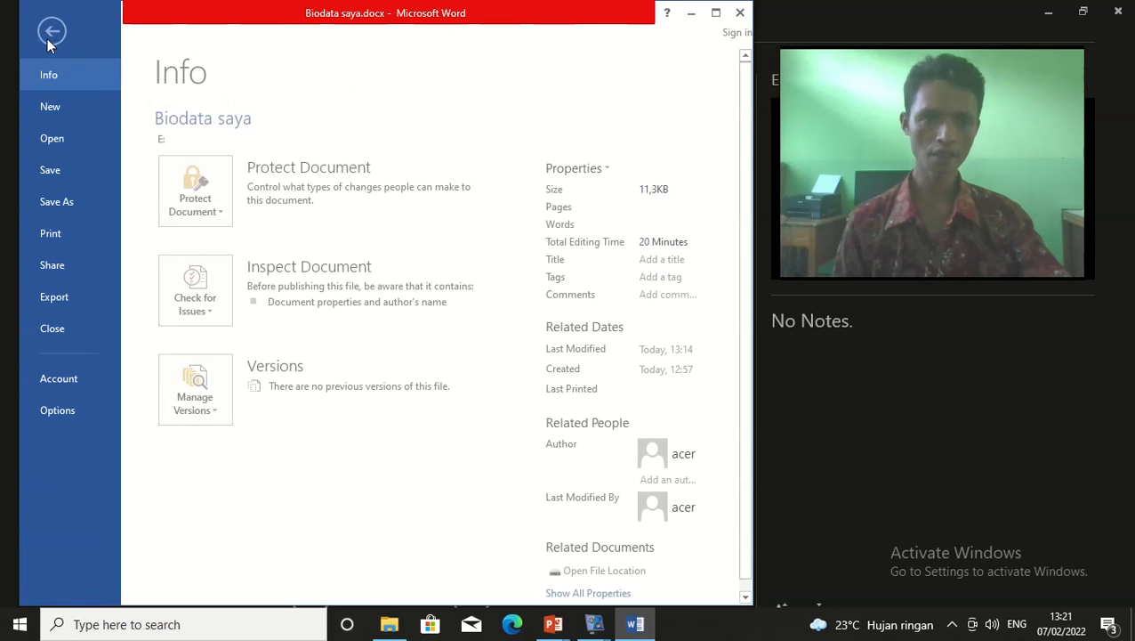
left_click(66, 300)
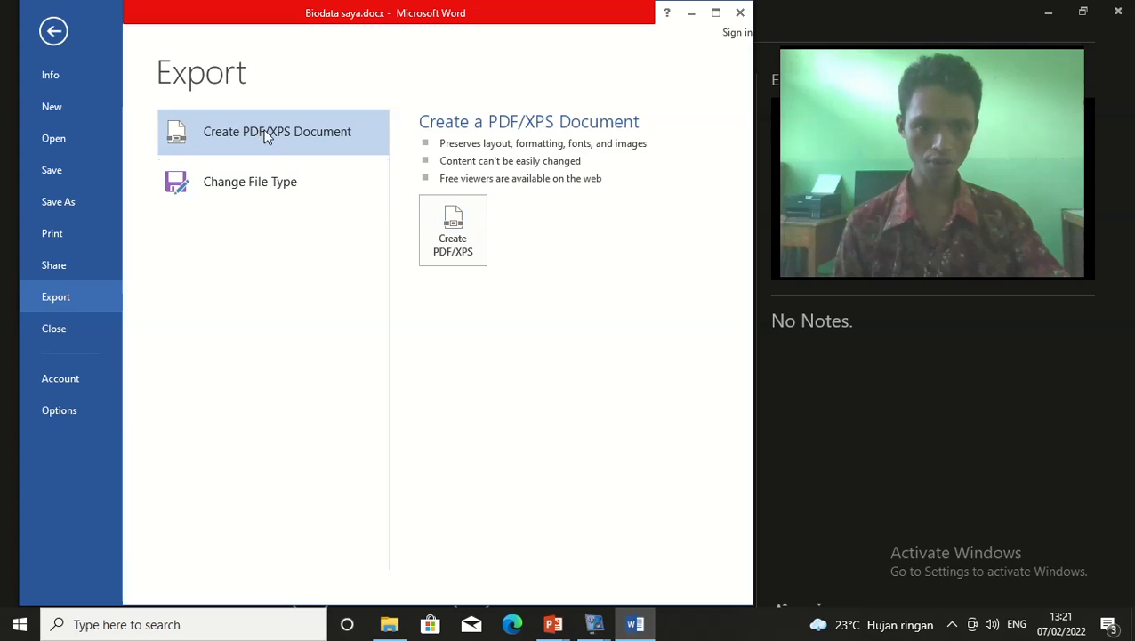
left_click(456, 227)
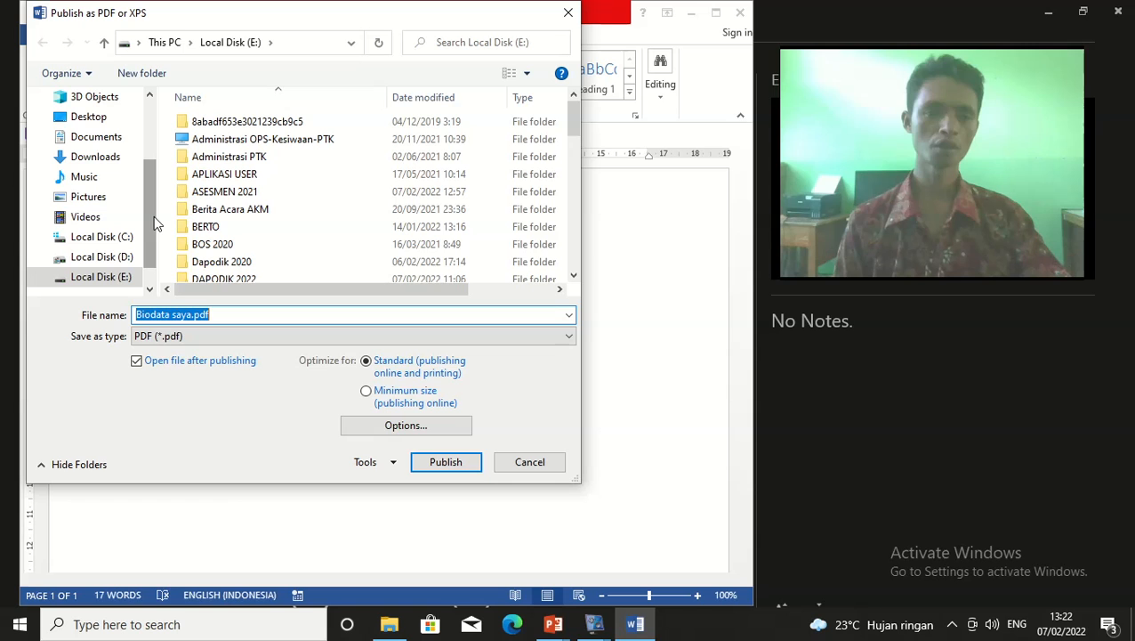
left_click_drag(256, 16, 346, 81)
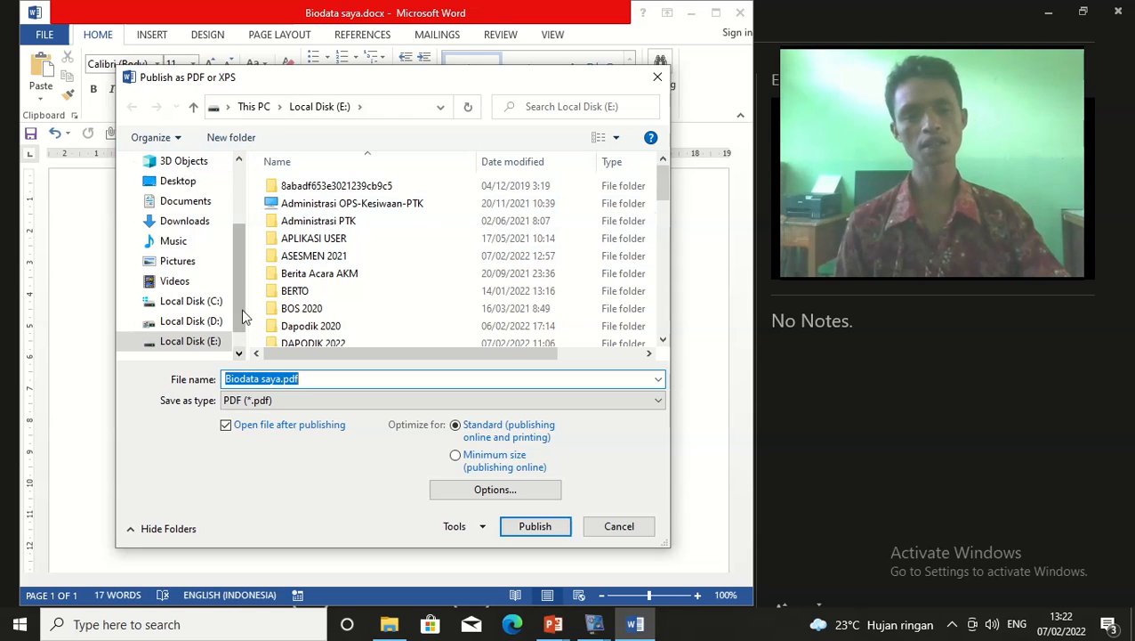
scroll(247, 339, "down", 2)
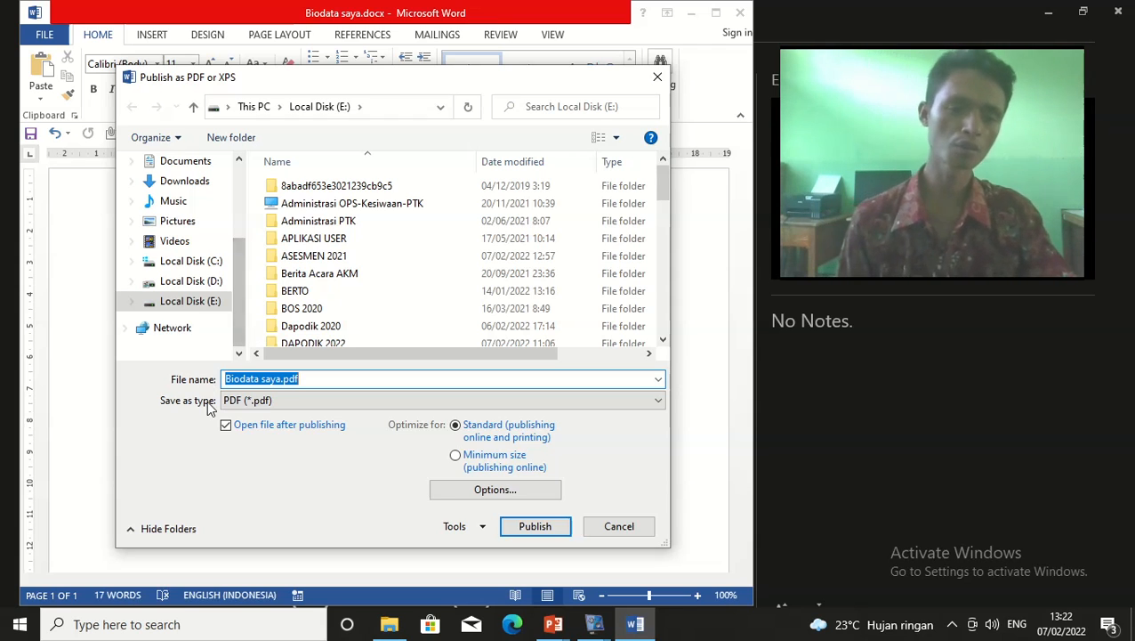
left_click(323, 382)
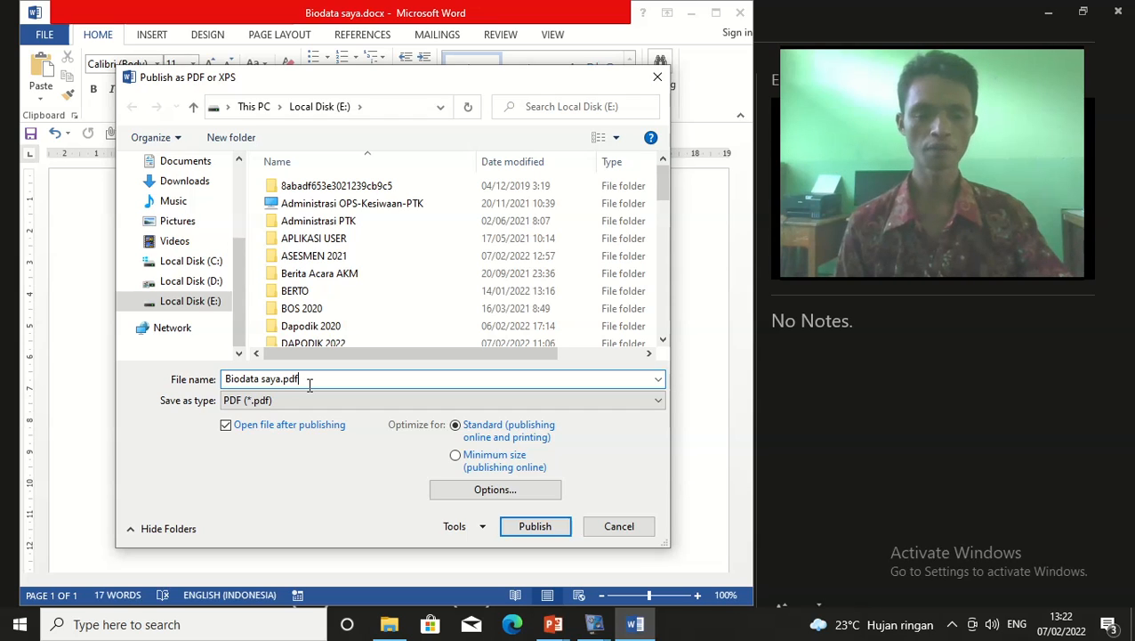
left_click_drag(277, 378, 225, 380)
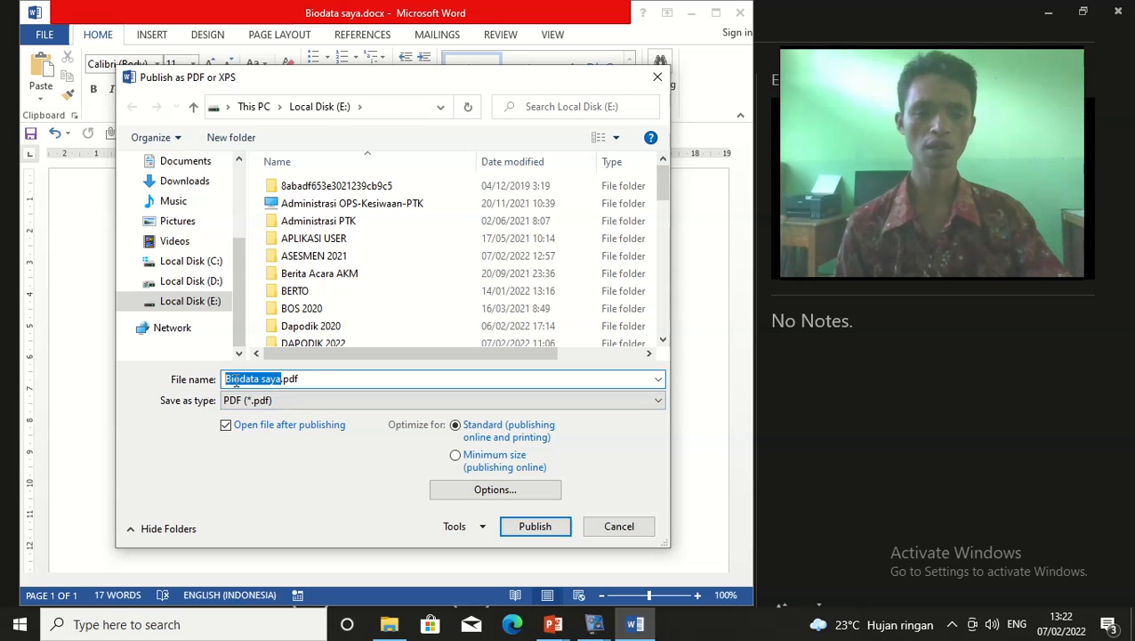
left_click(307, 380)
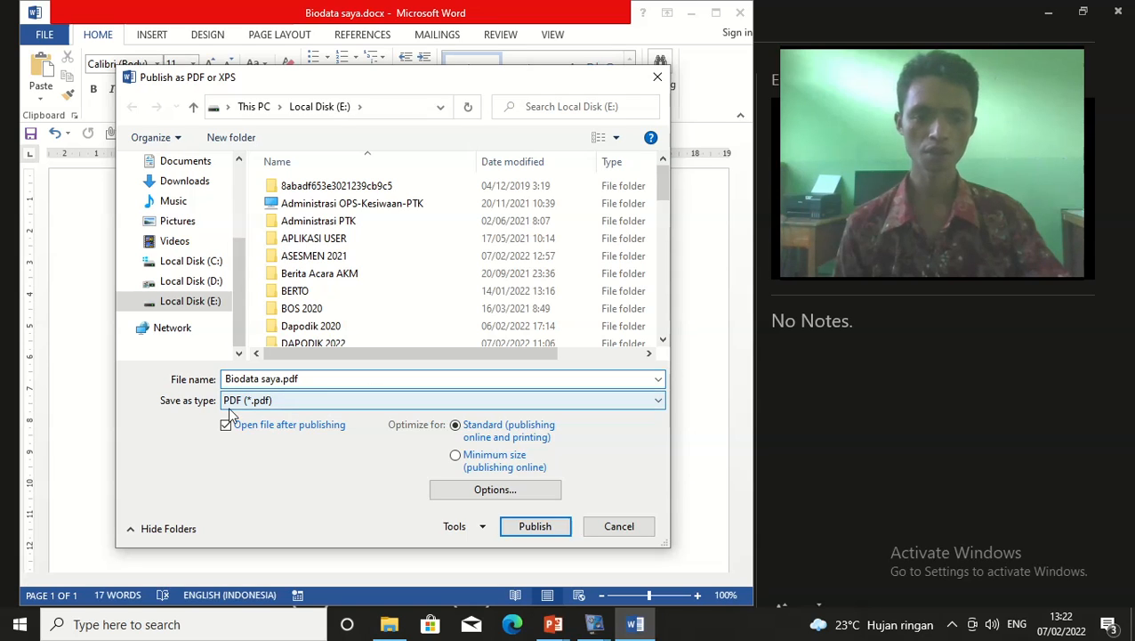
Publish the document as PDF file Biodata saya.pdf on Local Disk (E:)
left_click(650, 401)
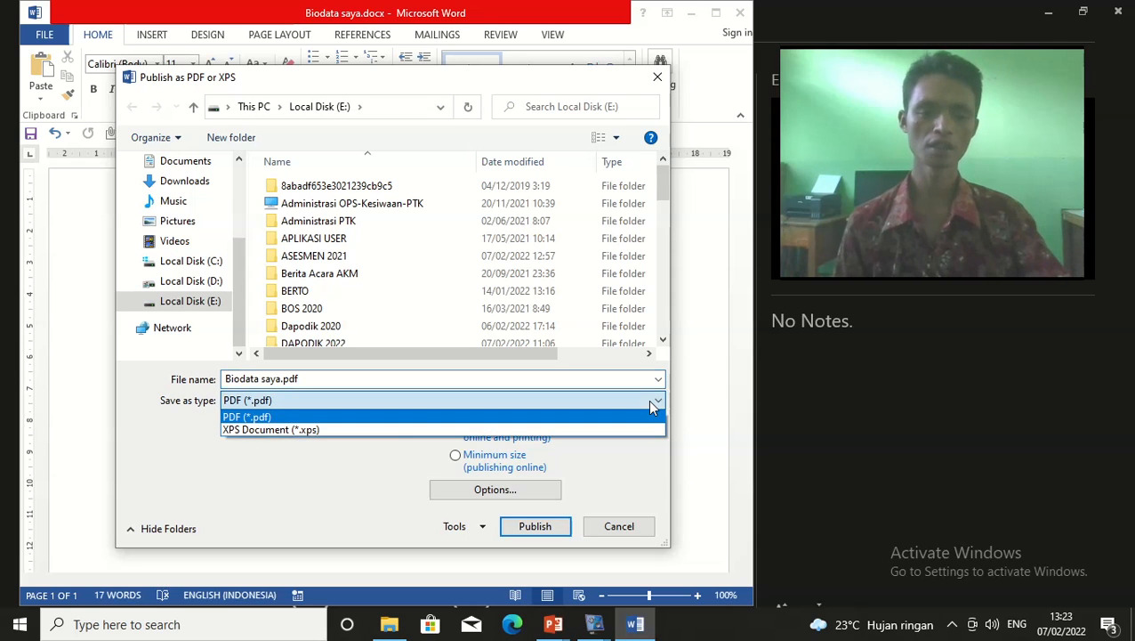
left_click(648, 400)
left_click(470, 402)
left_click(470, 416)
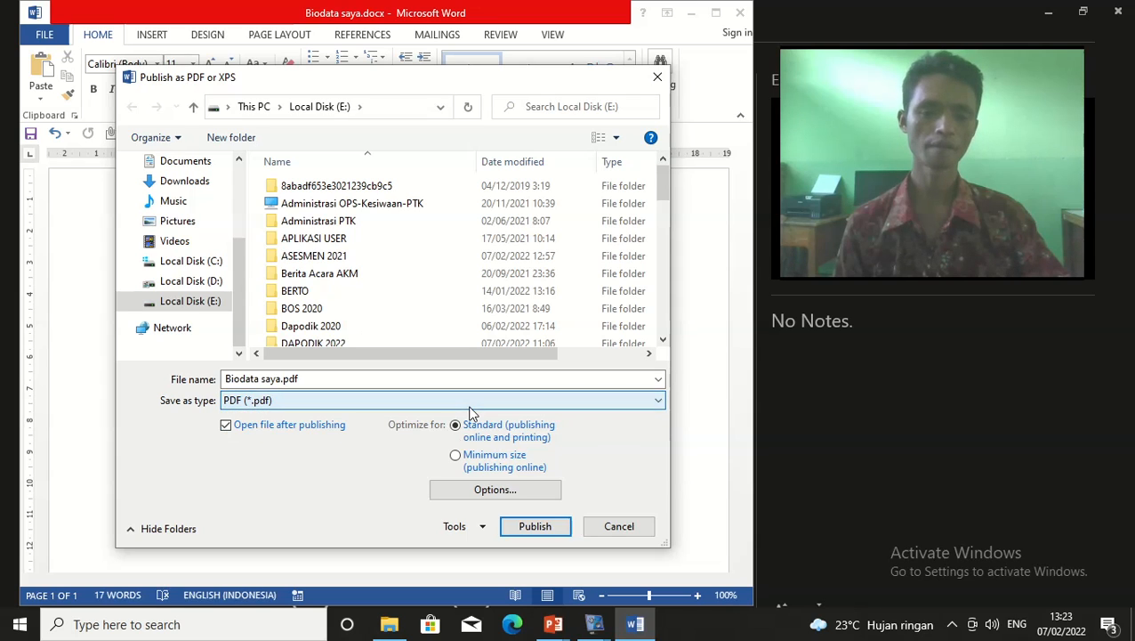
left_click(374, 379)
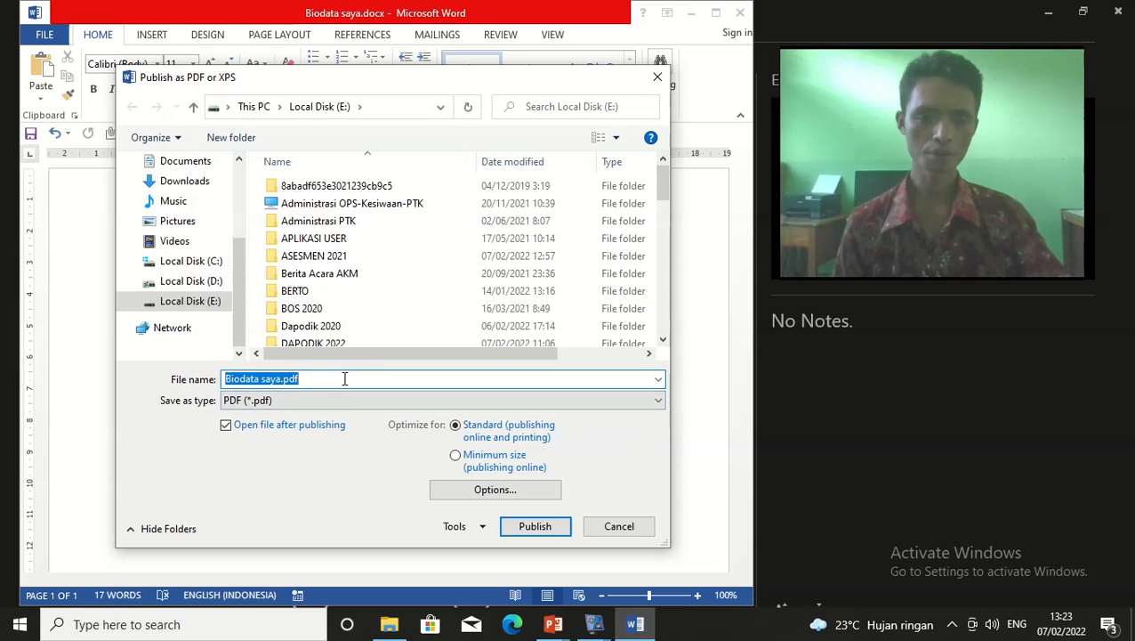
left_click(347, 378)
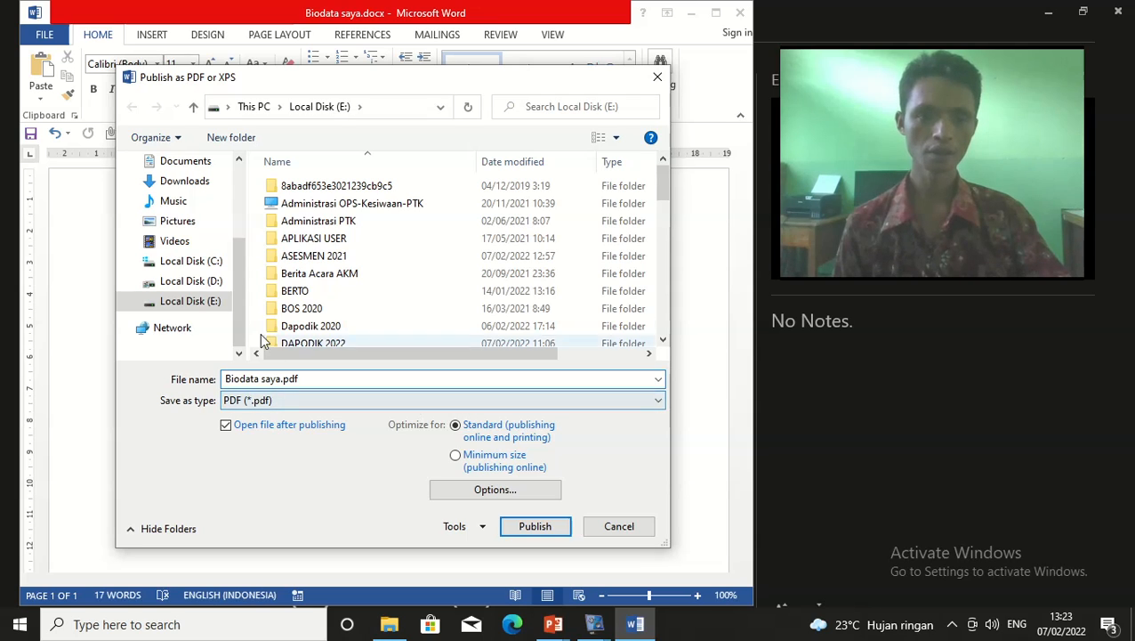
left_click(206, 304)
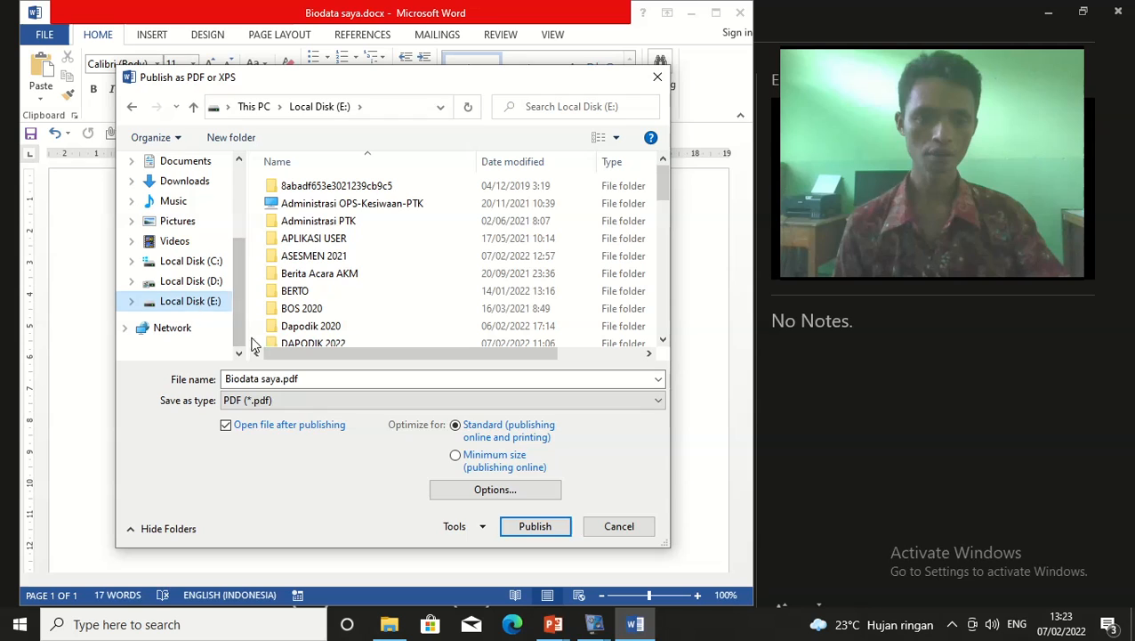
left_click(541, 529)
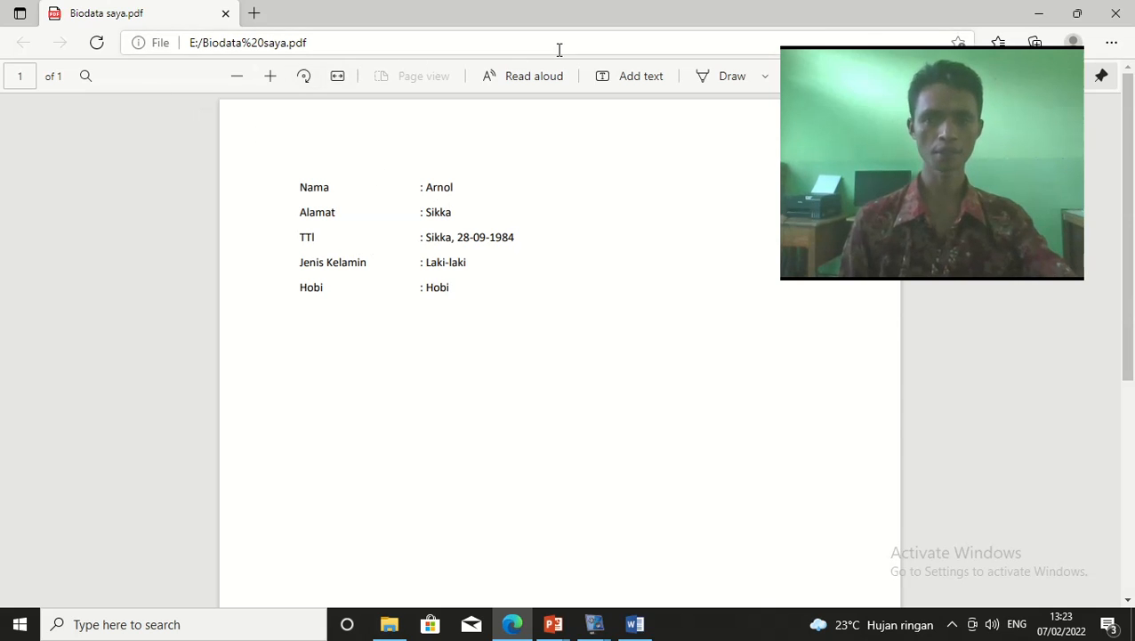
Close the exported Biodata saya.pdf in Edge to return to Word
left_click(1118, 14)
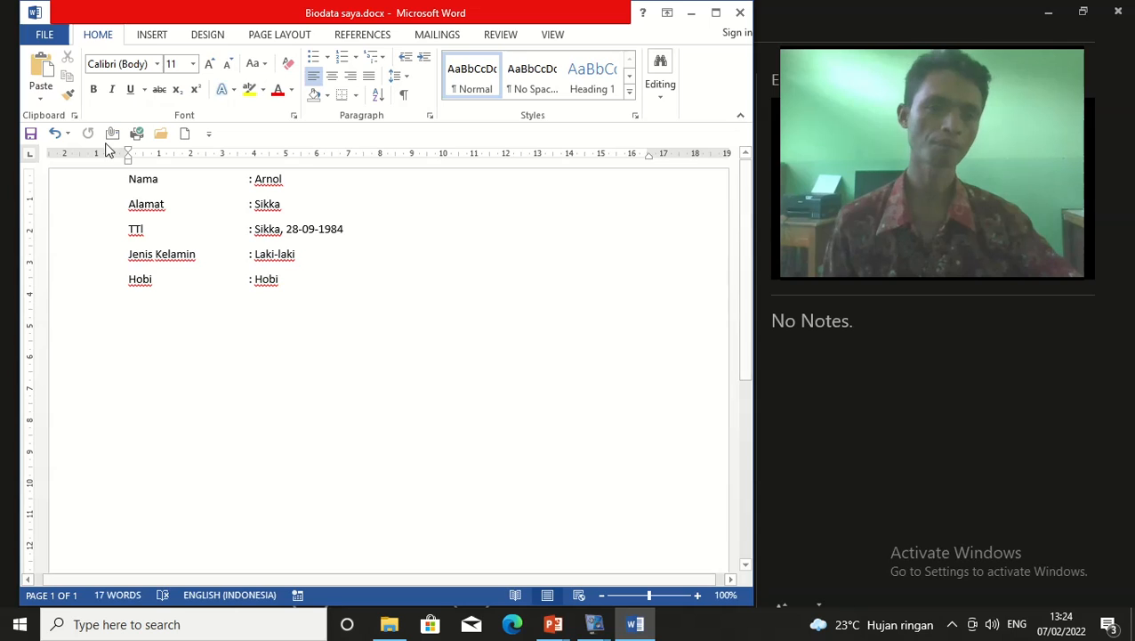
Show the Info page for Biodata saya.docx listing 1 page, 17 words, 11,3KB
left_click(57, 35)
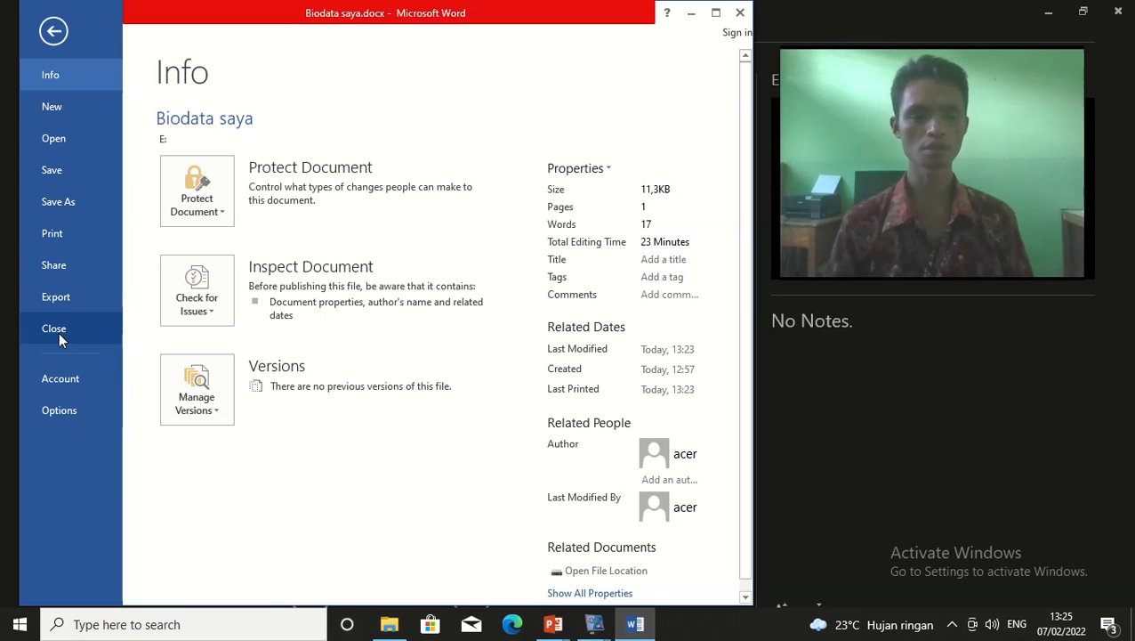
Leave the Info page and return to editing Biodata saya.docx
left_click(53, 34)
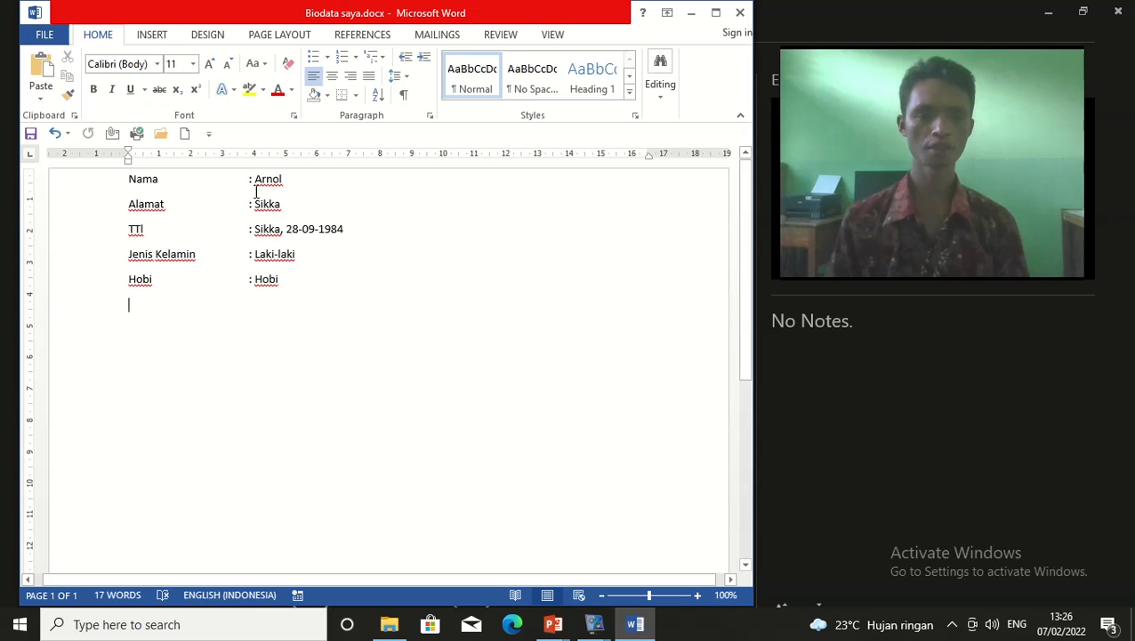
Select the colon and value text on the Nama line
left_click_drag(249, 179, 322, 177)
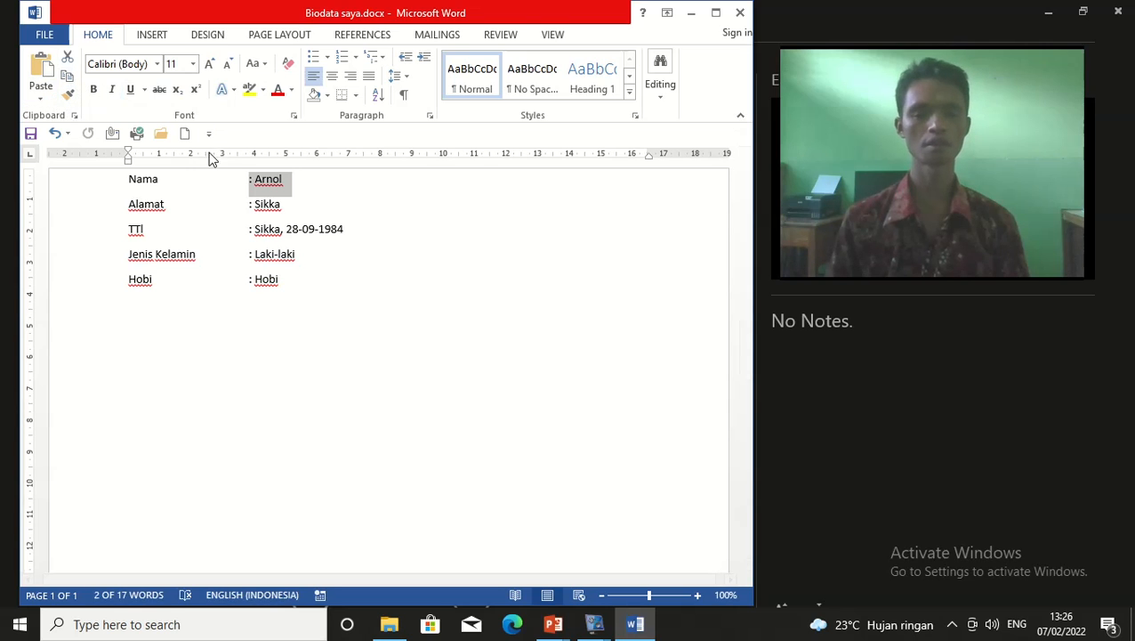
left_click(305, 280)
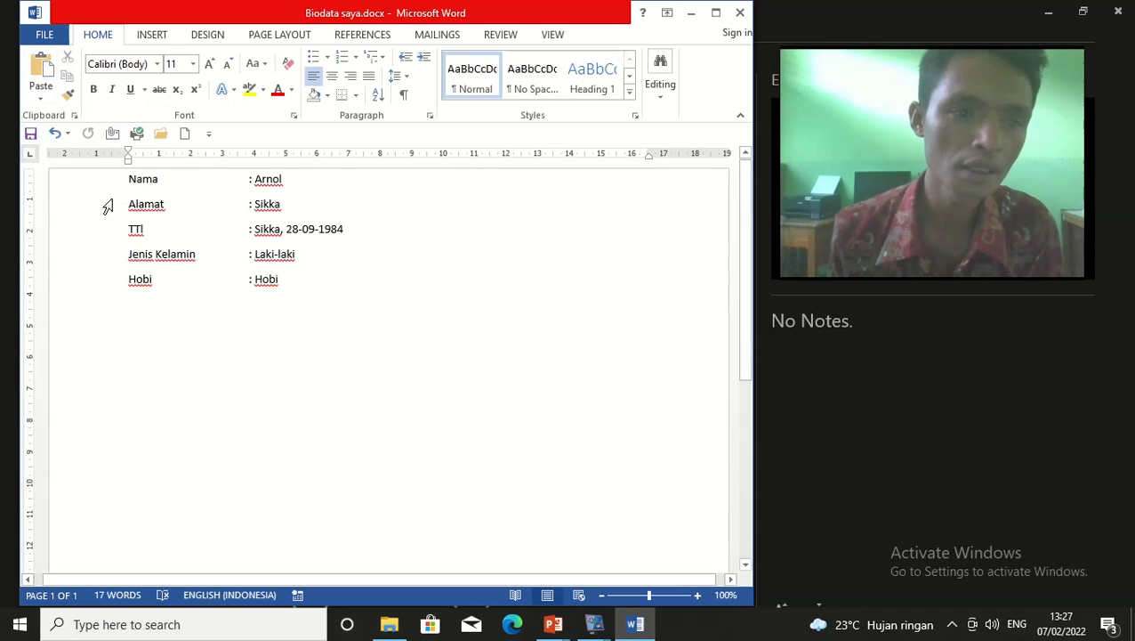
left_click_drag(284, 182, 241, 180)
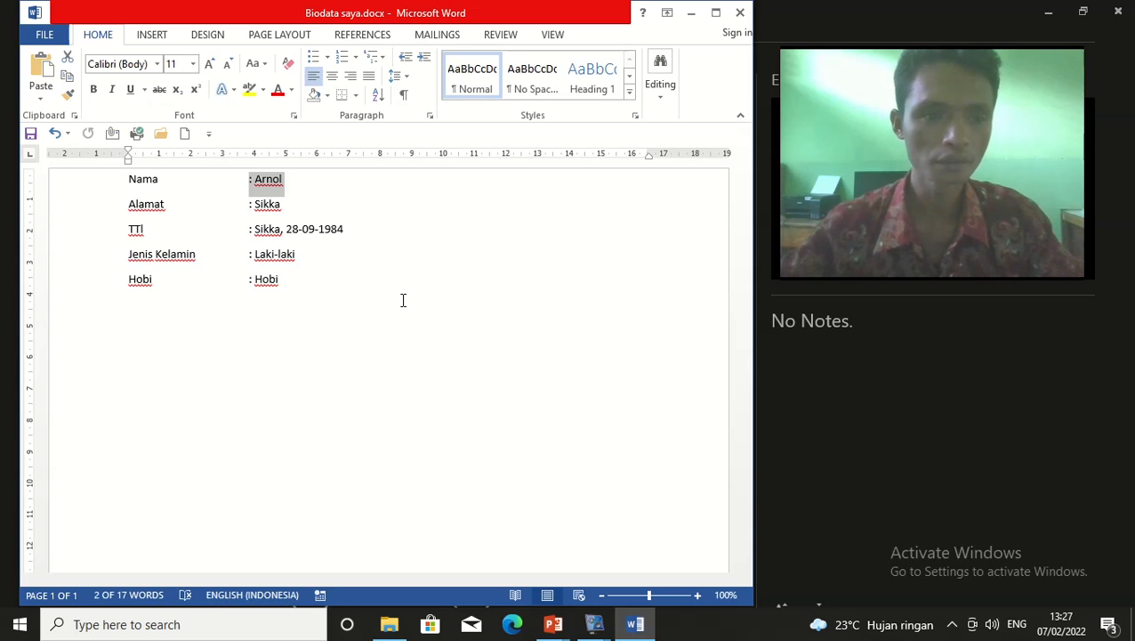
left_click(307, 192)
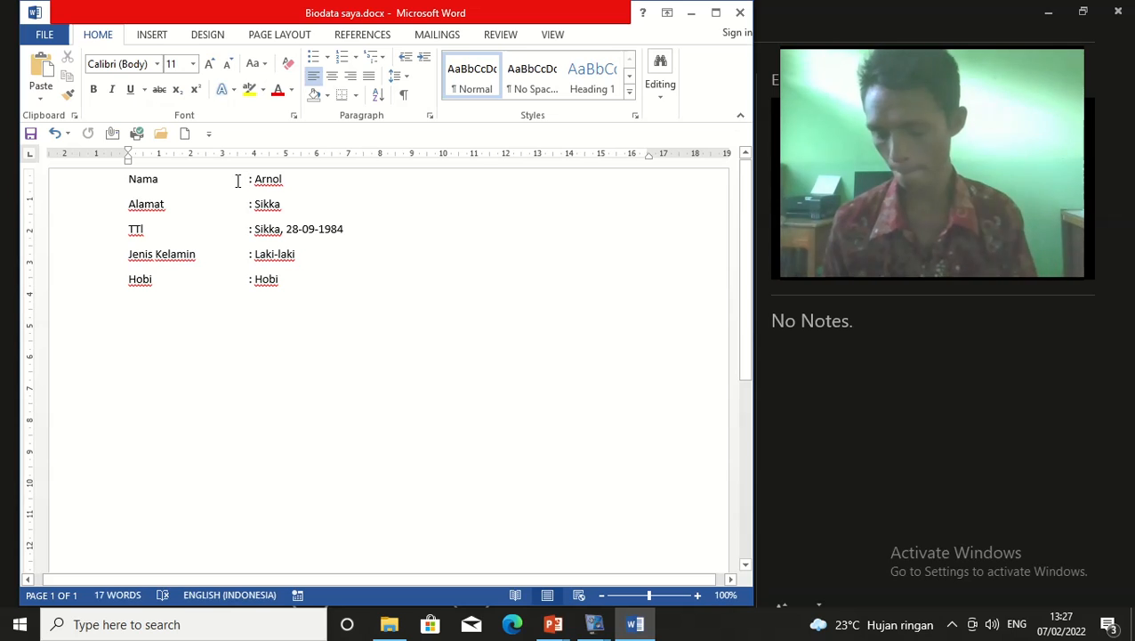
key("Return")
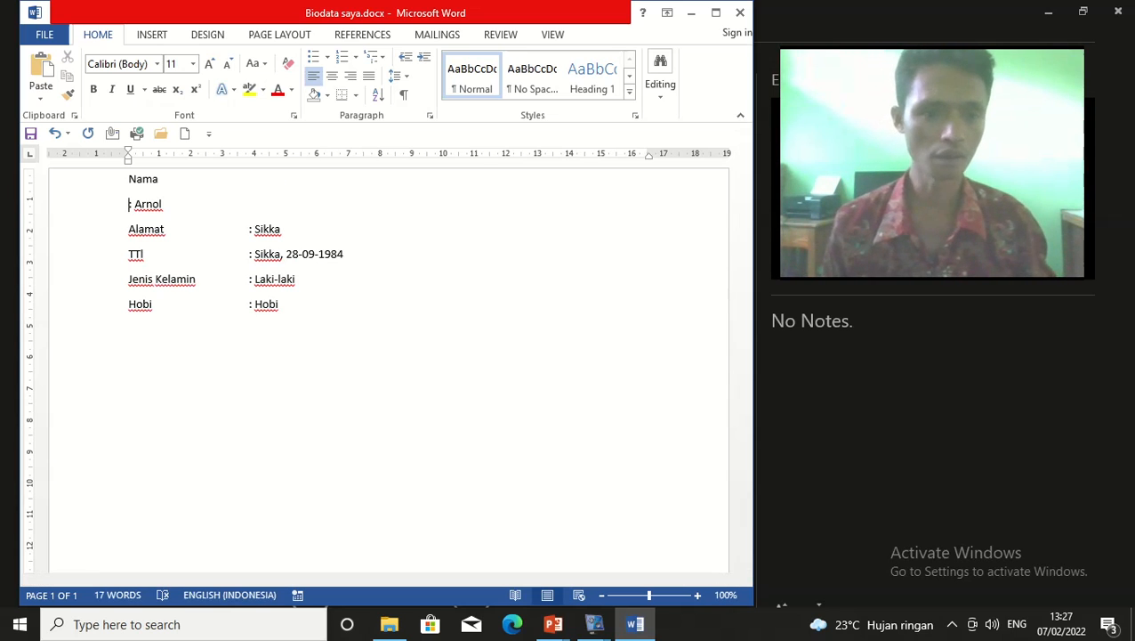
key("BackSpace")
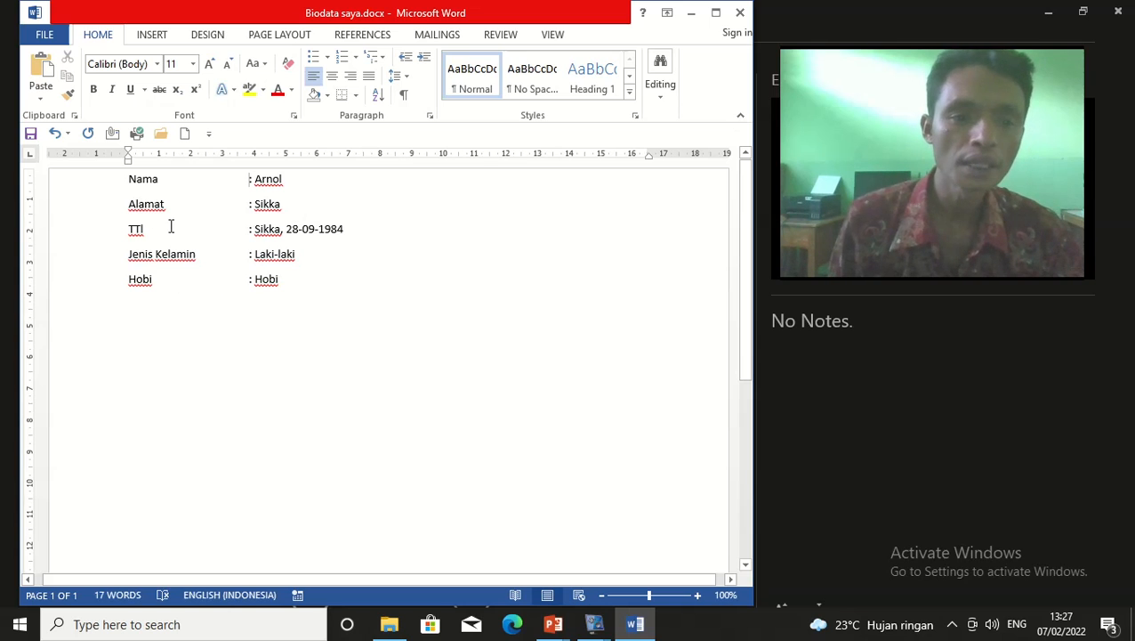
left_click_drag(303, 192, 210, 184)
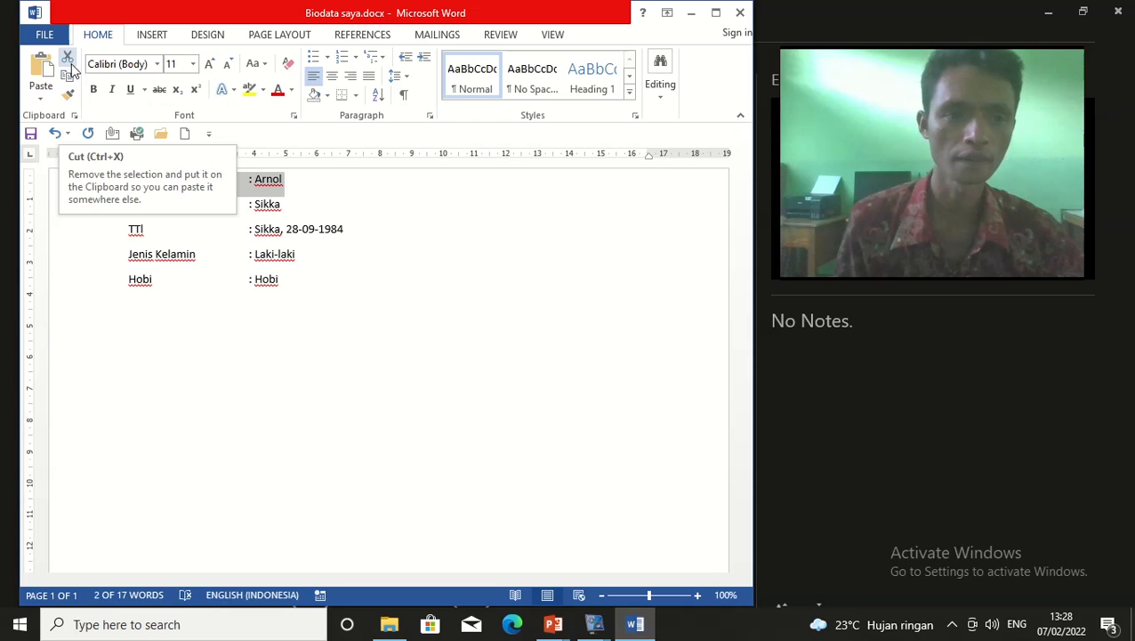
left_click(318, 299)
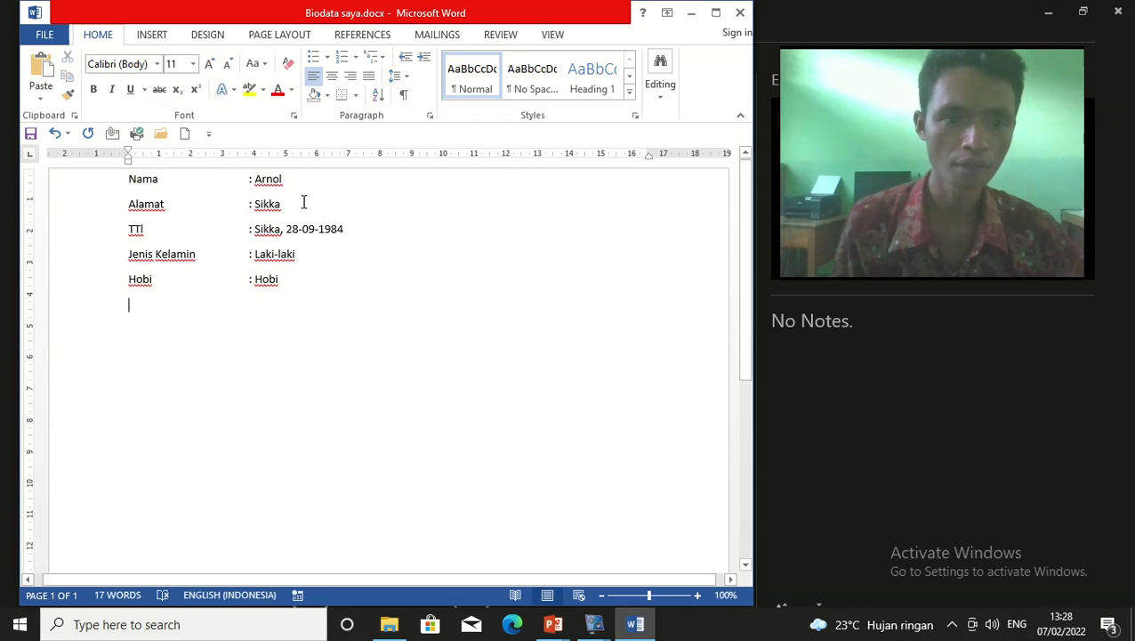
left_click_drag(127, 184, 315, 177)
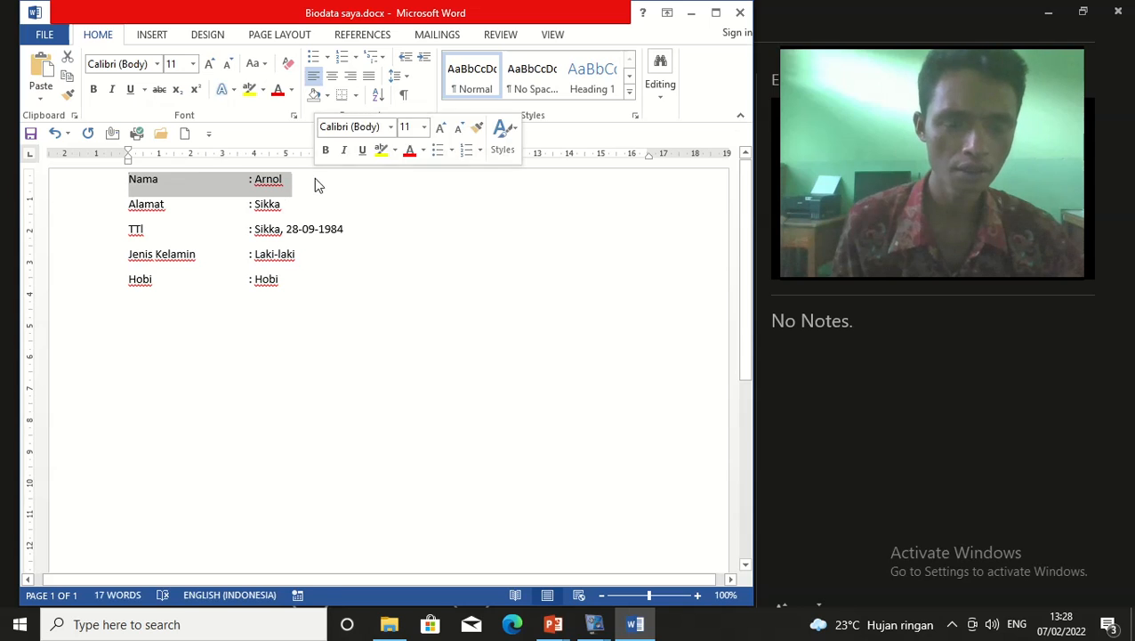
left_click(297, 296)
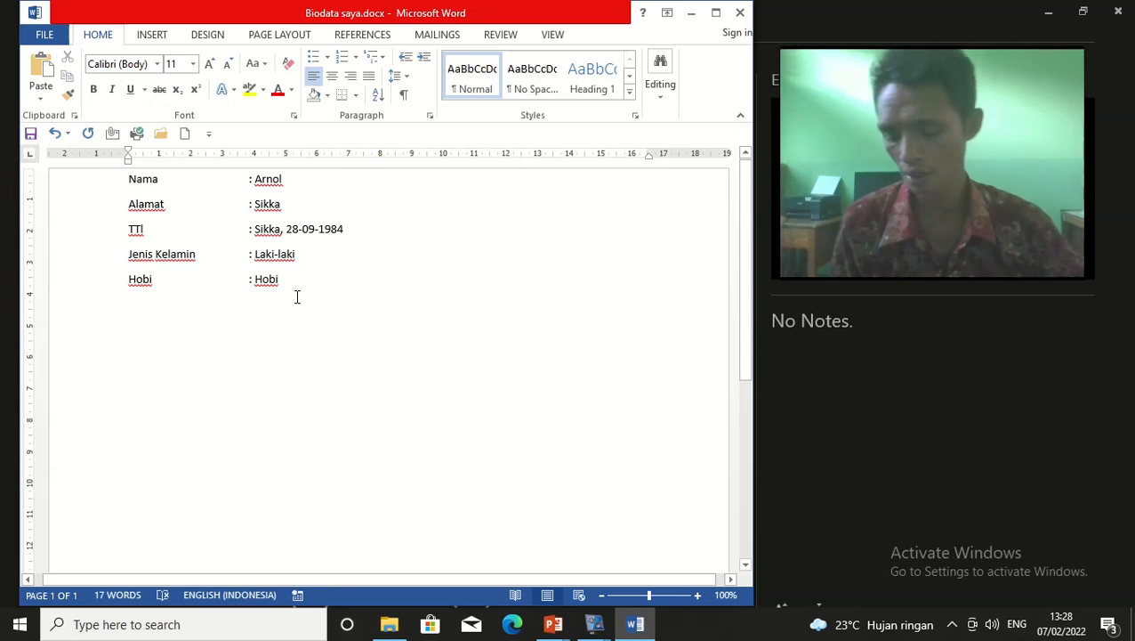
key("Return")
key("Return")
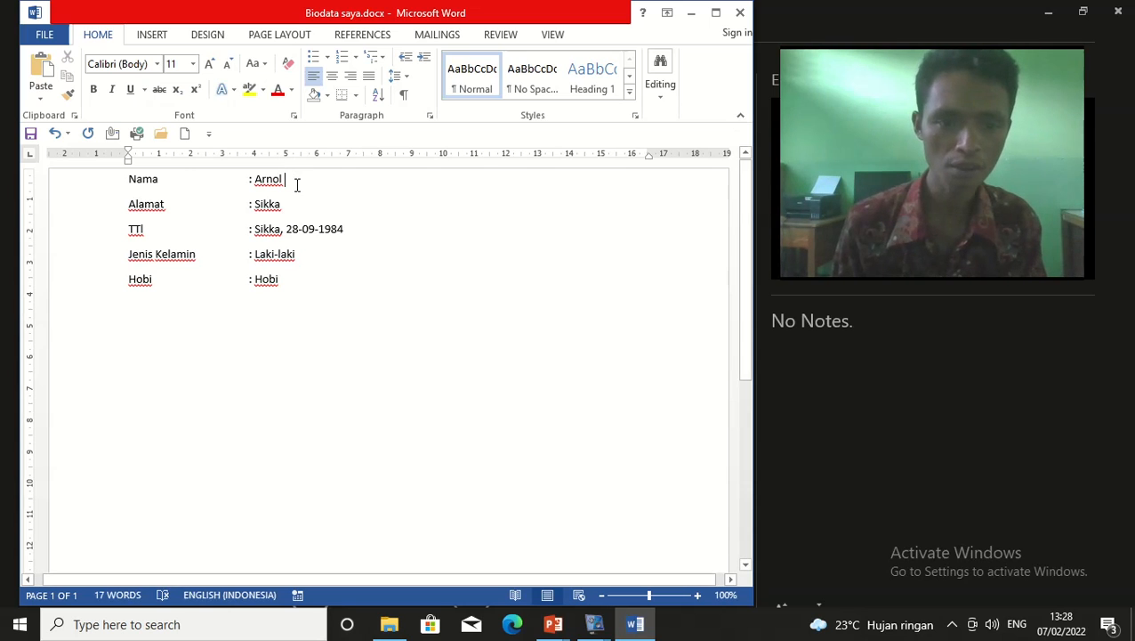
Select the entire first line, the Nama entry with its value
left_click_drag(298, 184, 129, 190)
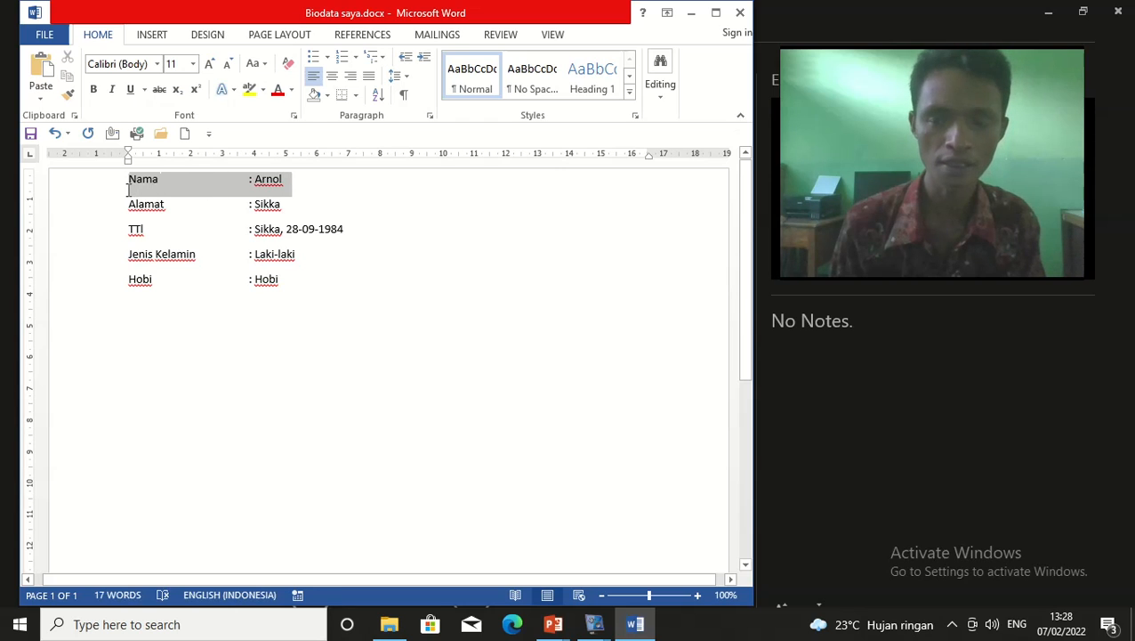
left_click(326, 204)
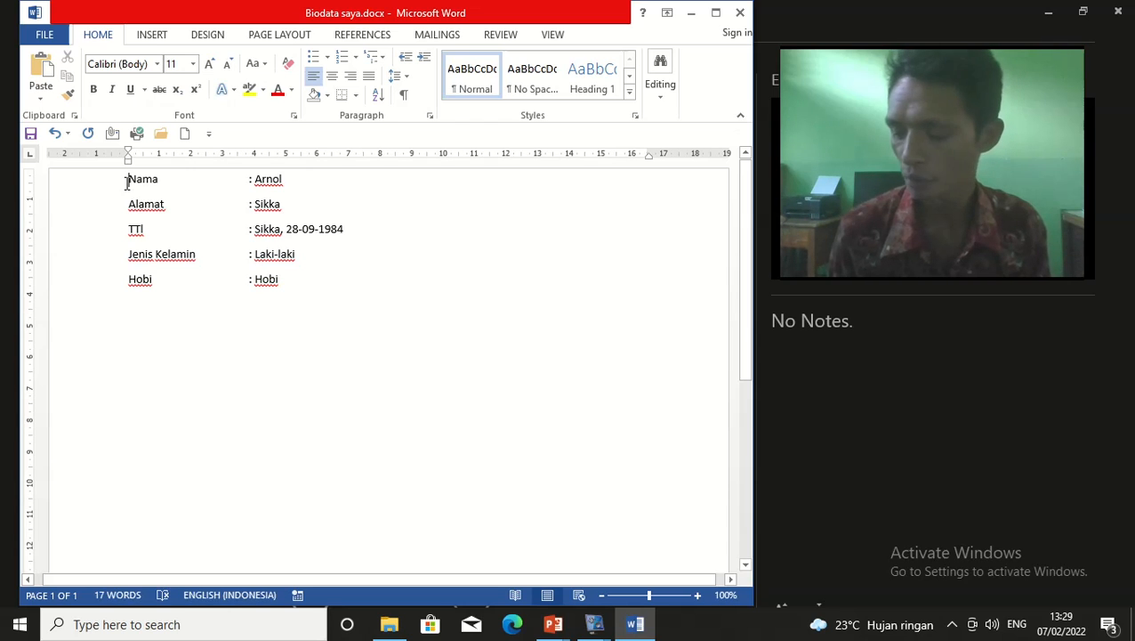
left_click_drag(130, 181, 303, 193)
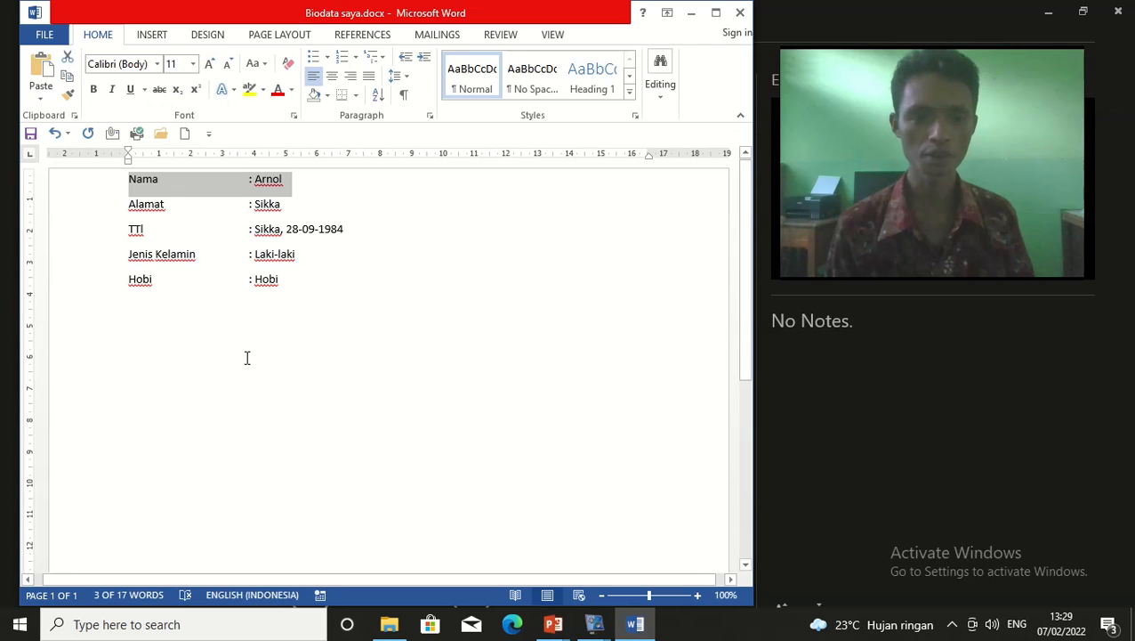
Cut the Nama line from the top and place the cursor on the empty line below Hobi
left_click(67, 59)
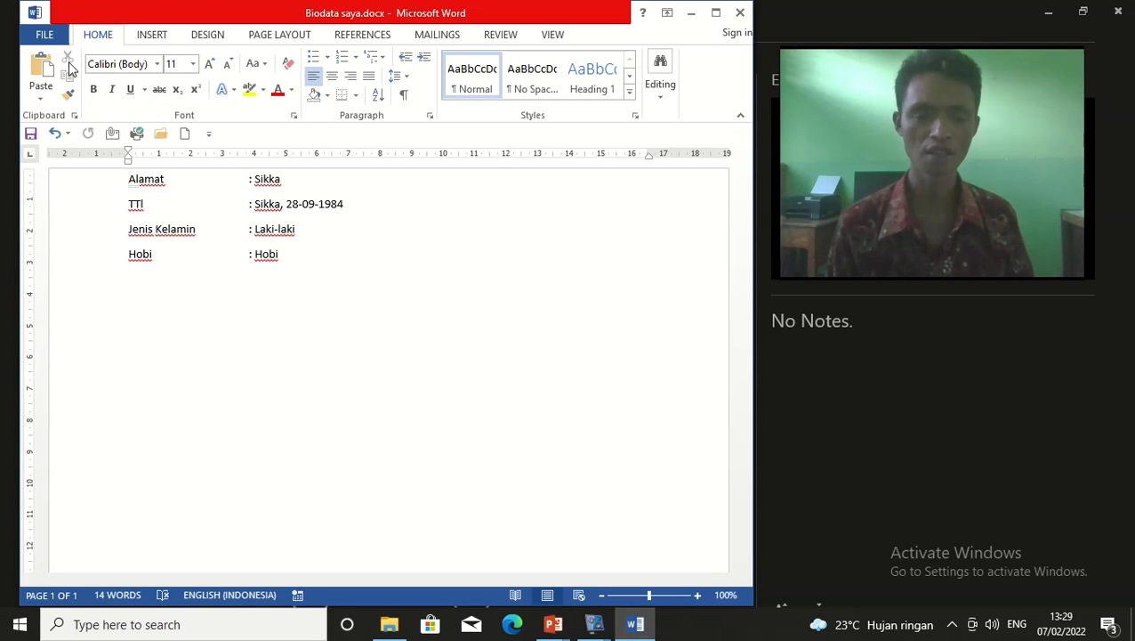
left_click(135, 309)
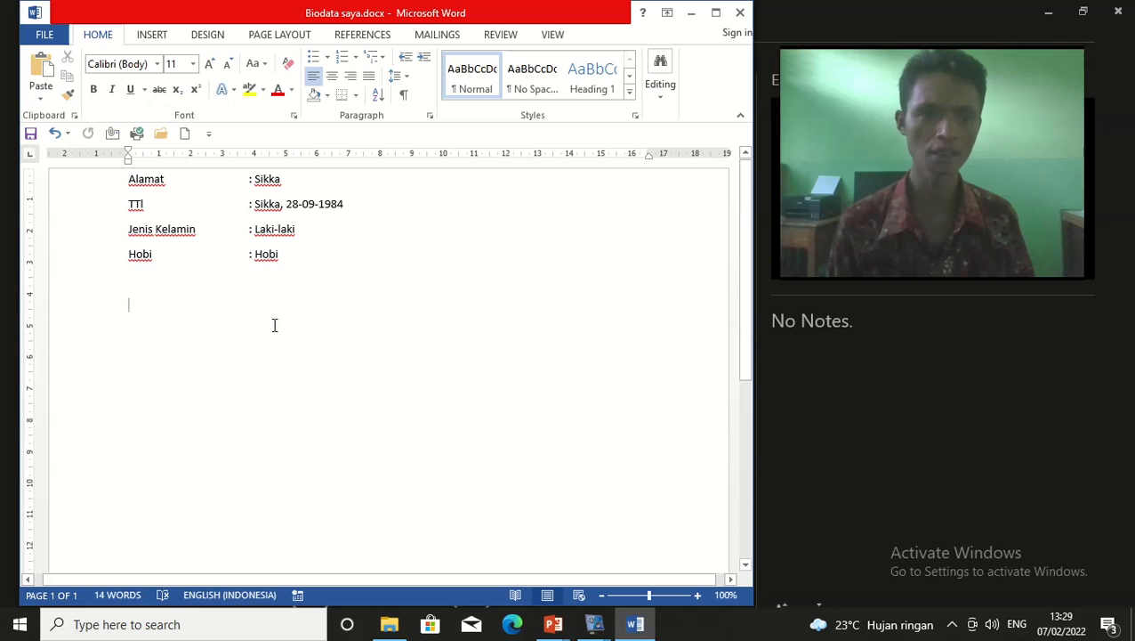
Paste the Nama line below Hobi with Keep Source Formatting, then move to the blank line above
left_click(41, 99)
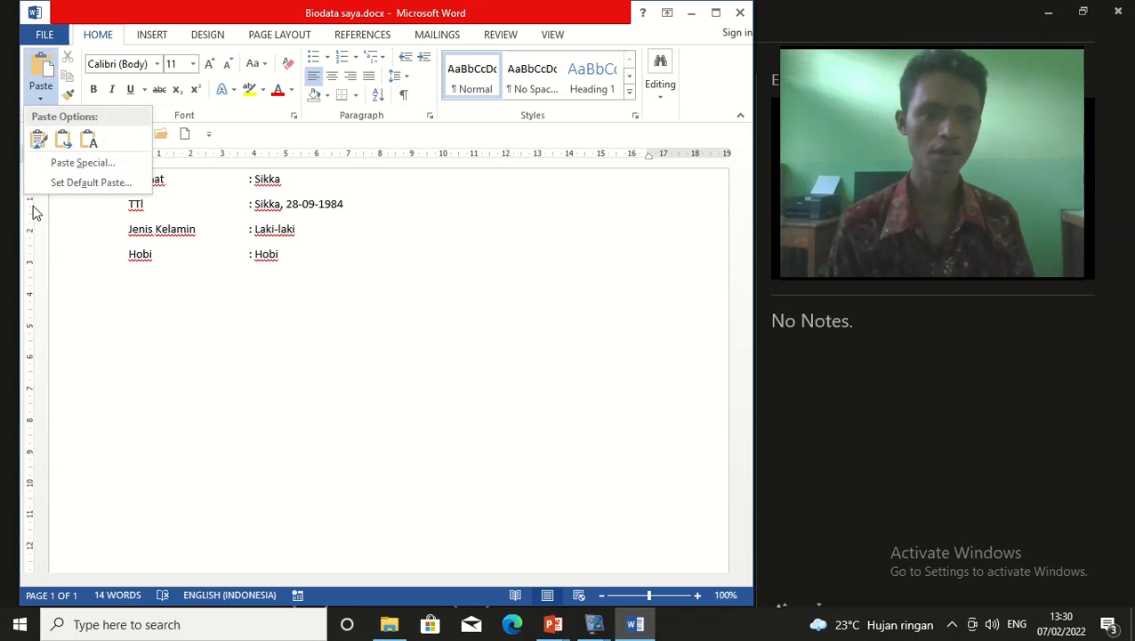
left_click(39, 140)
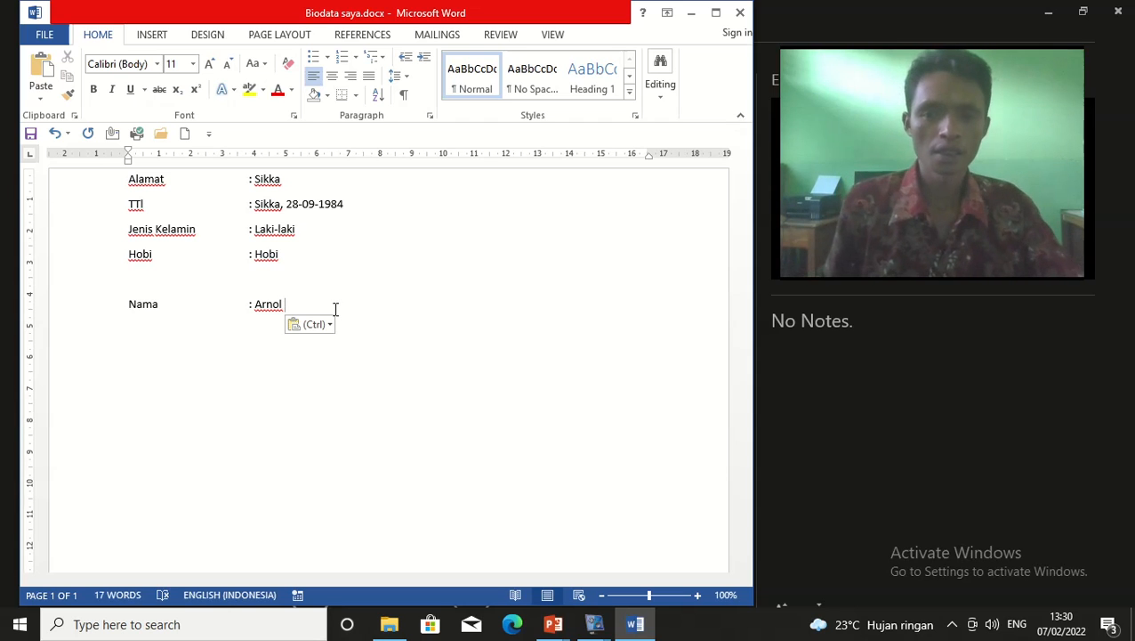
key("Up")
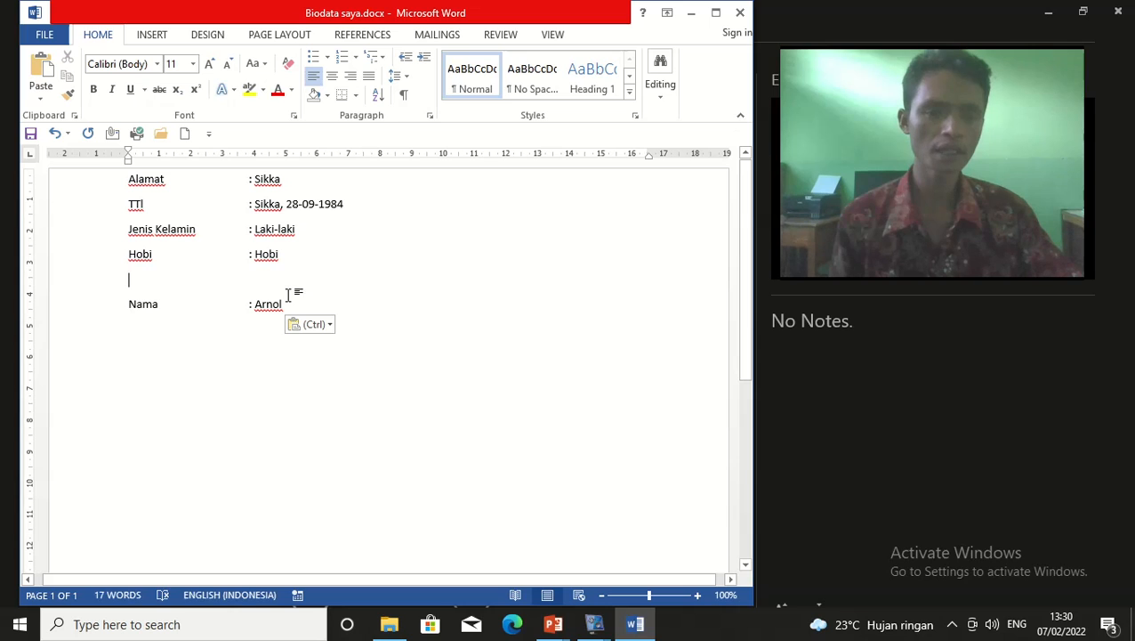
Insert an empty line above Alamat, undo it, then restore the empty line
left_click(126, 179)
key("Return")
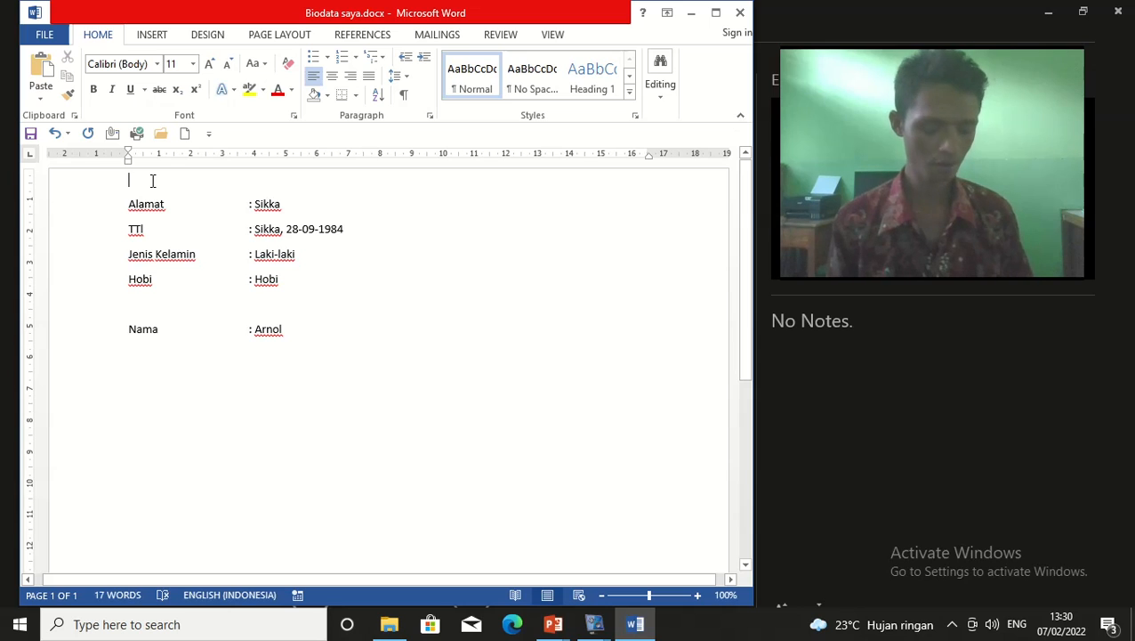
key("ctrl+z")
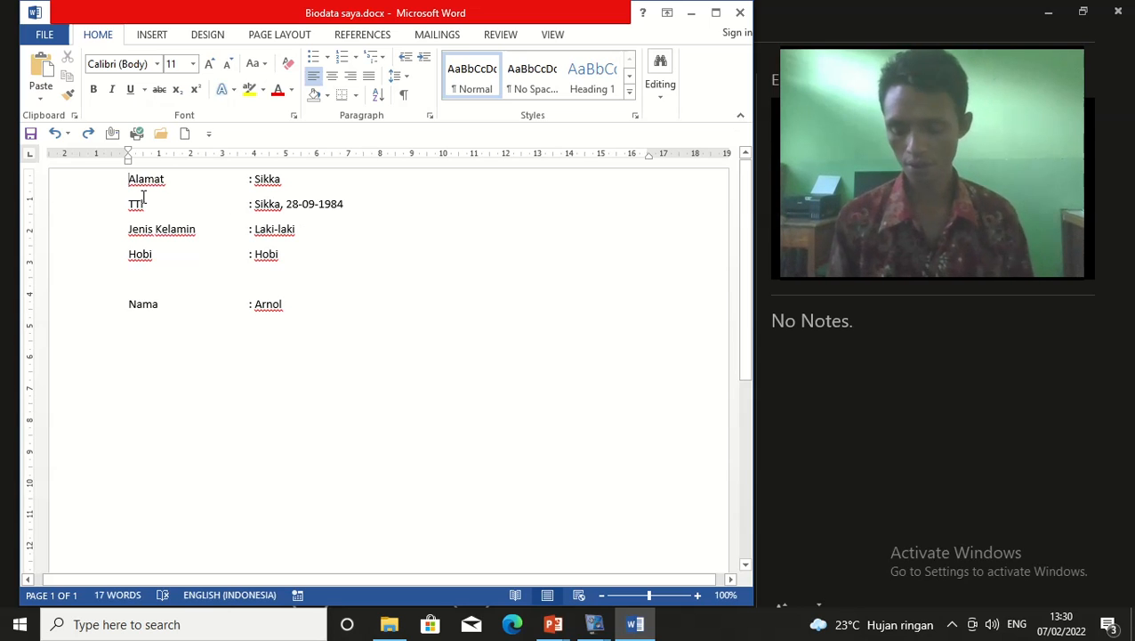
key("Return")
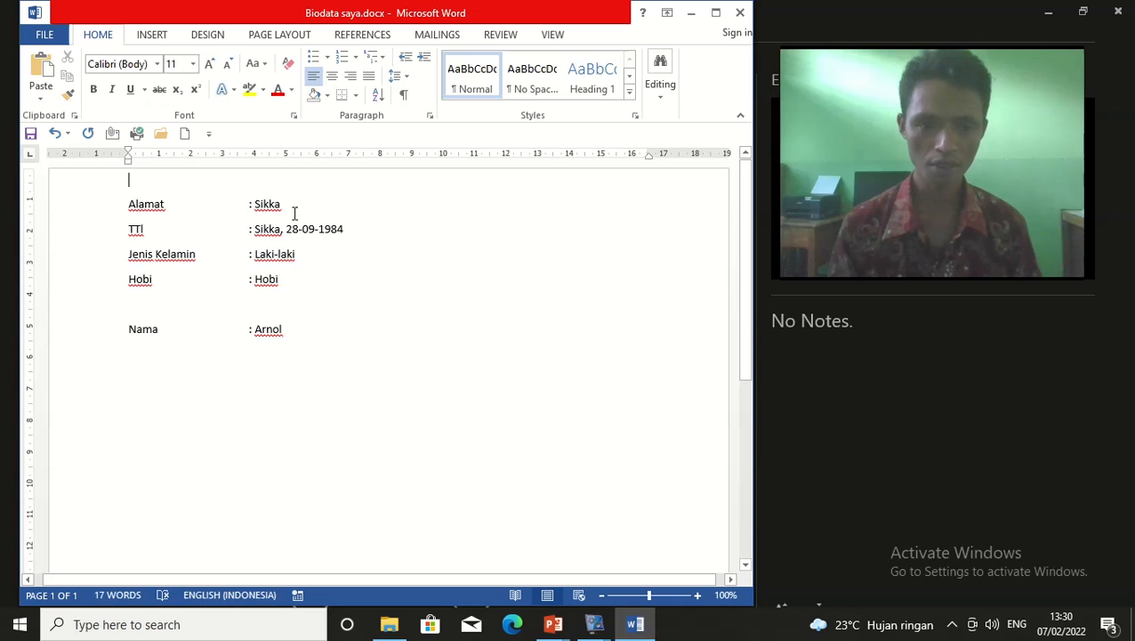
Cut the Alamat : Sikka line and paste it on a new line below Nama : Arnol
left_click_drag(288, 209, 117, 211)
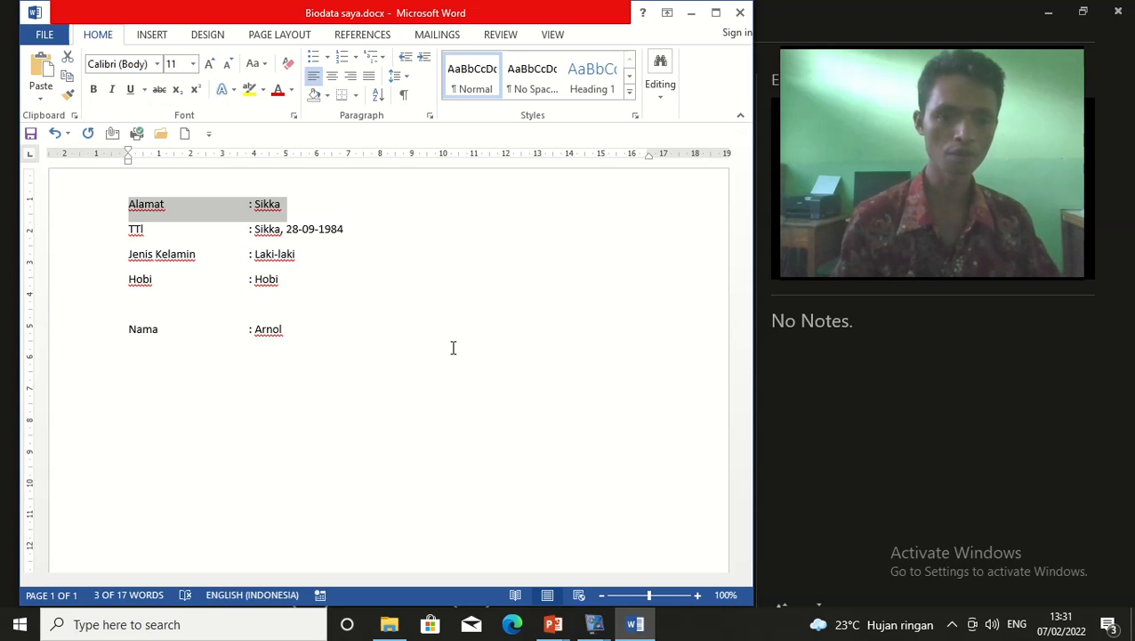
key("Delete")
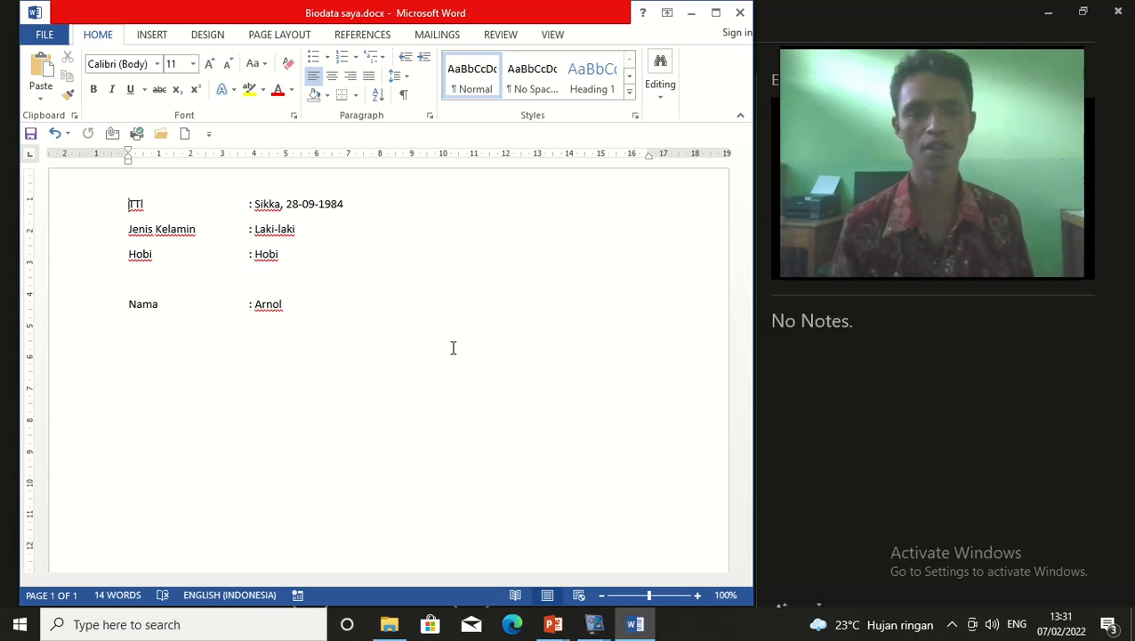
left_click(306, 306)
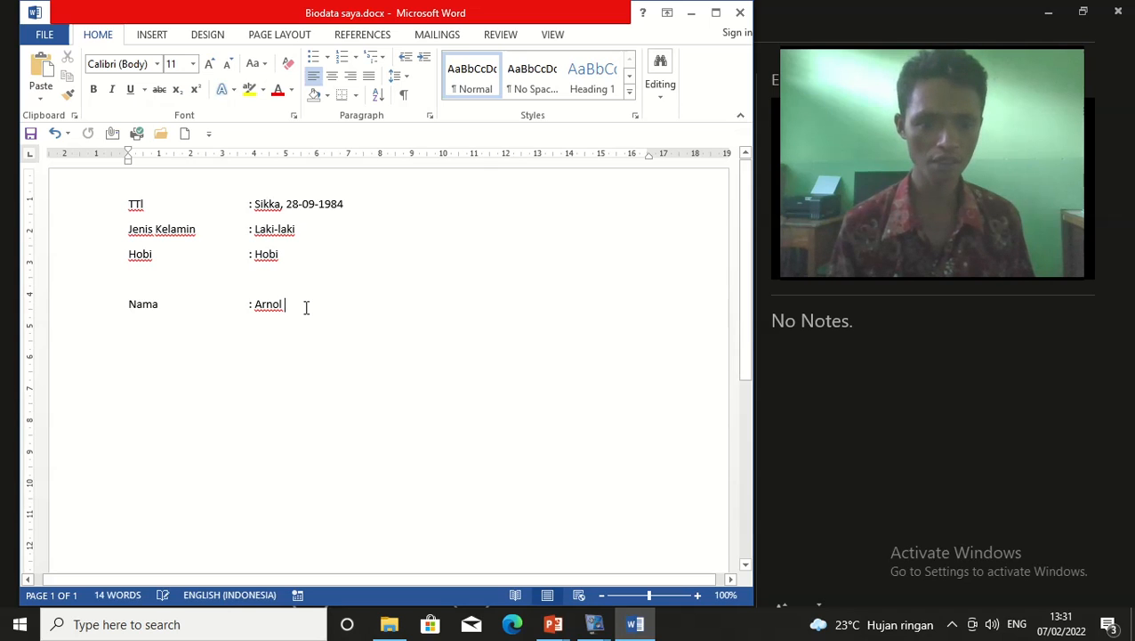
key("Return")
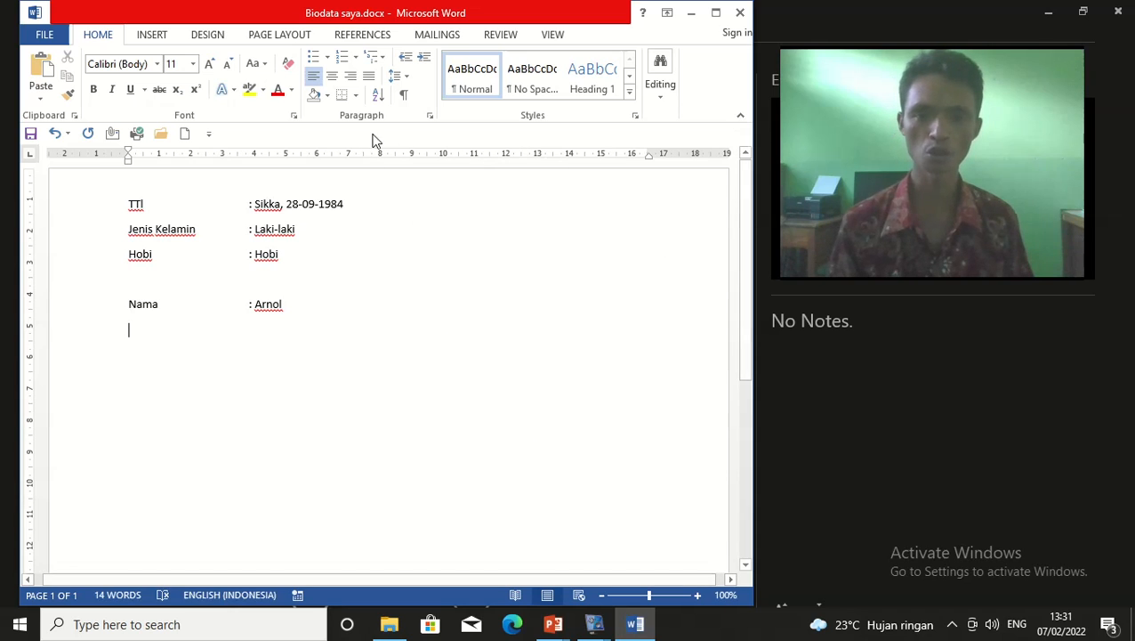
left_click(162, 323)
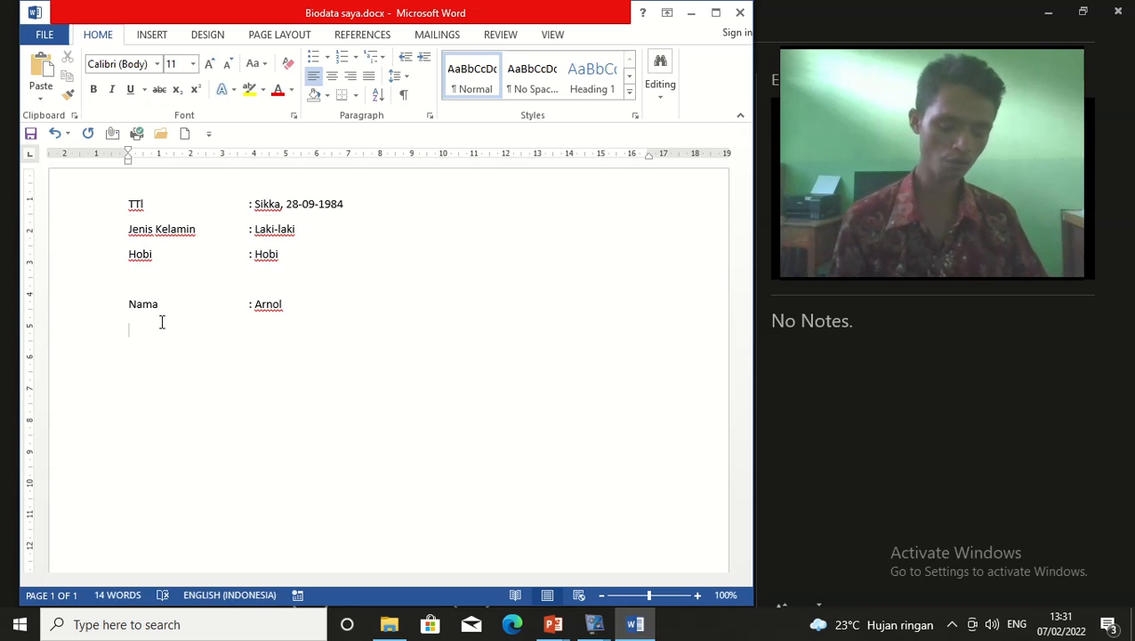
key("ctrl+v")
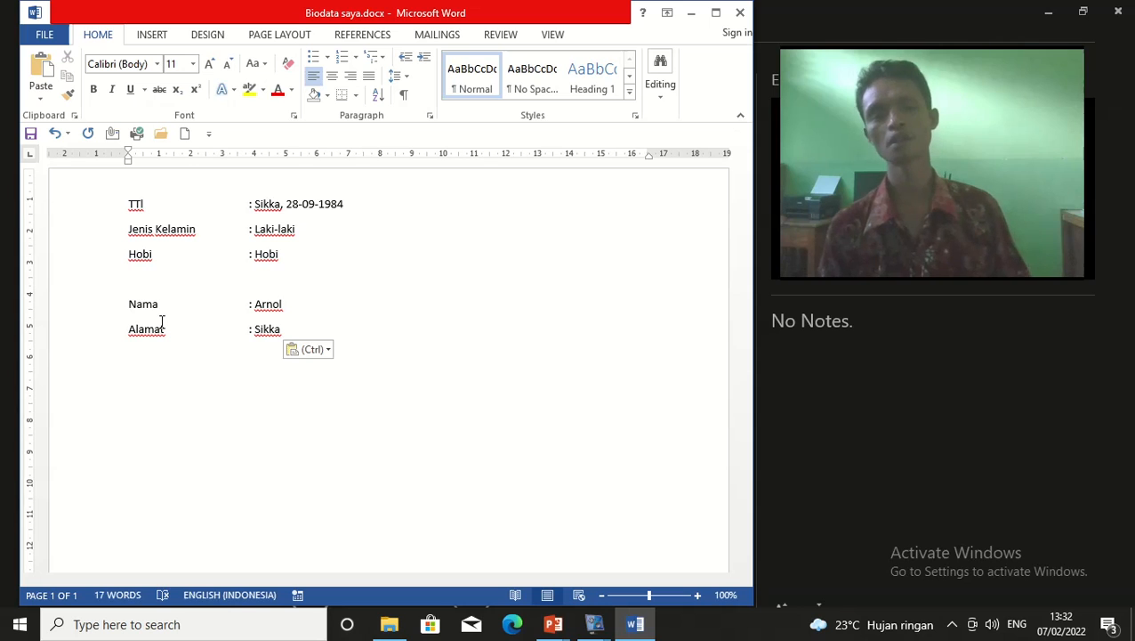
Open a new blank document with Ctrl+N
scroll(448, 427, "down", 6)
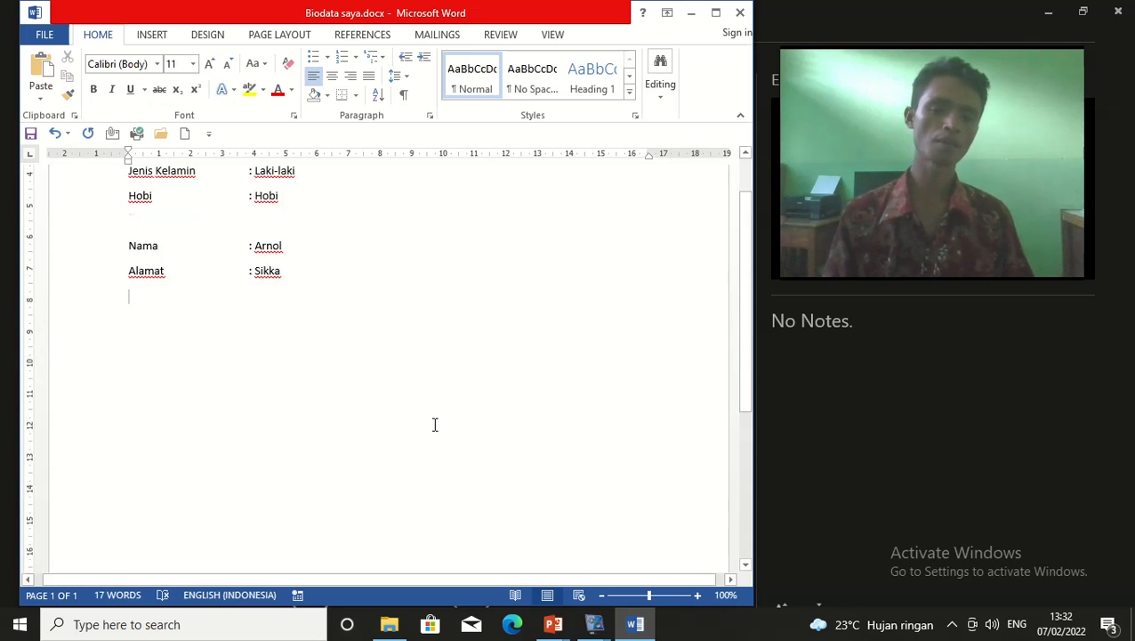
scroll(451, 398, "up", 7)
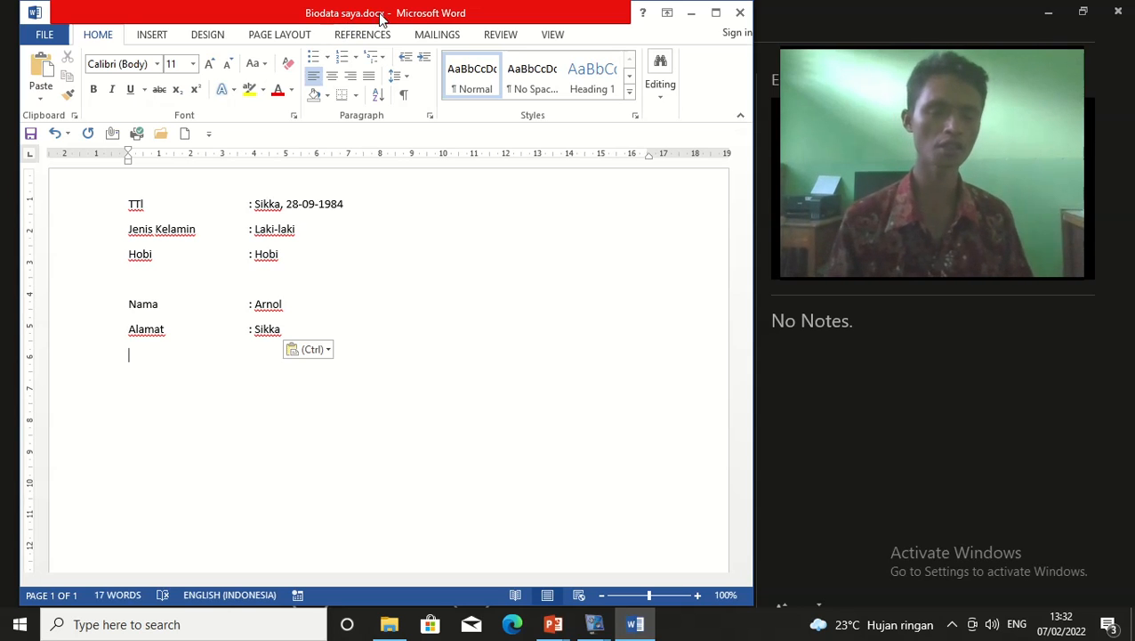
left_click(355, 401)
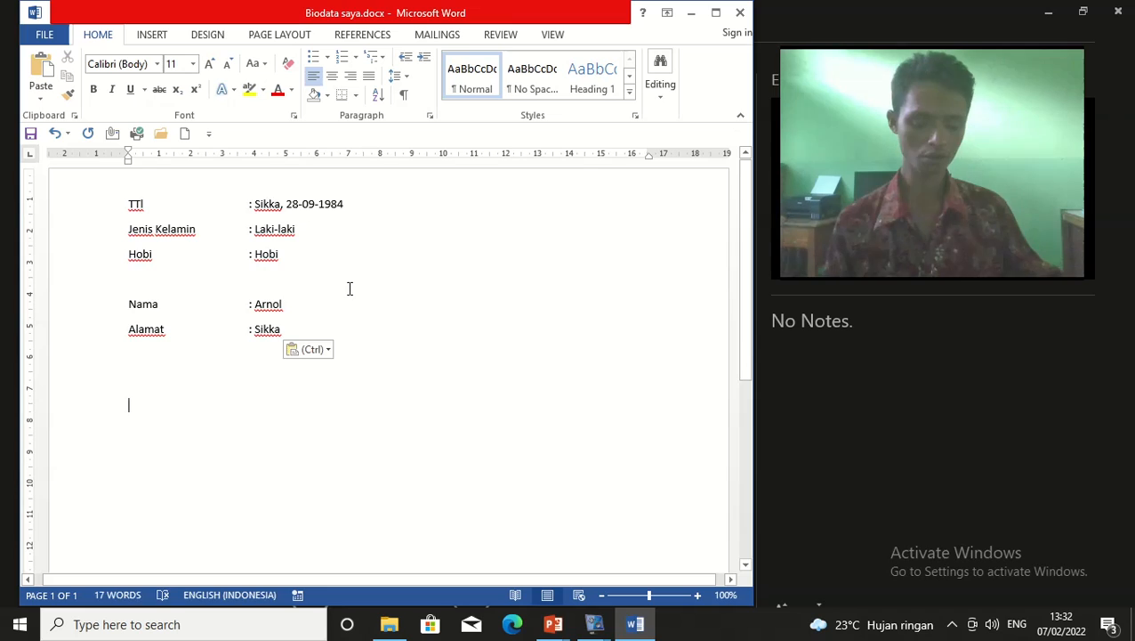
key("ctrl+n")
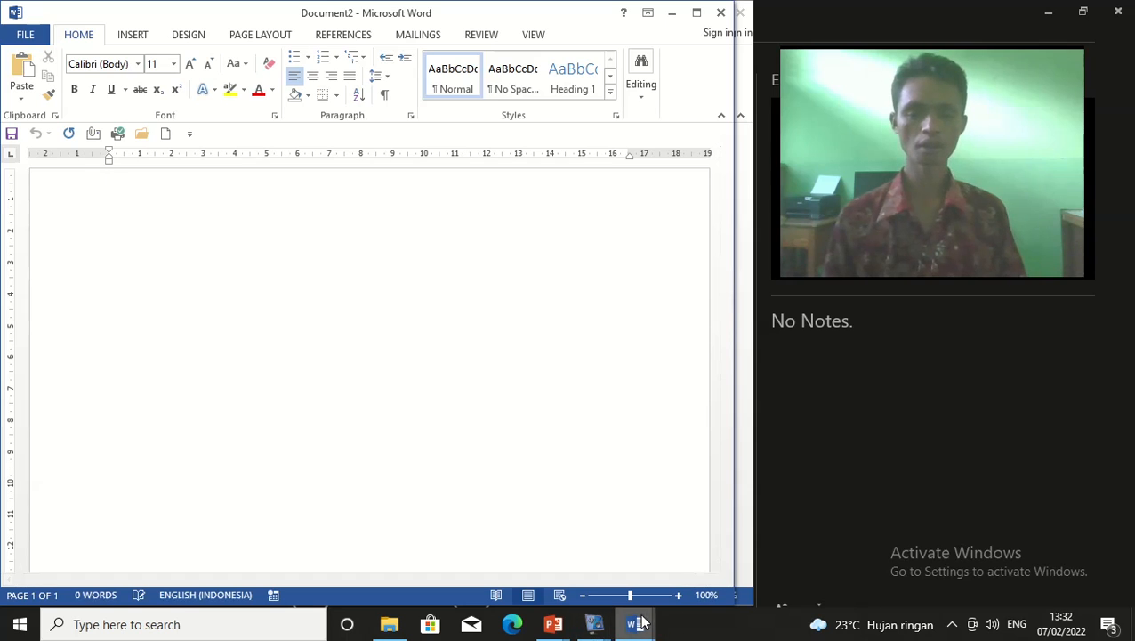
mouse_move(638, 623)
left_click(561, 541)
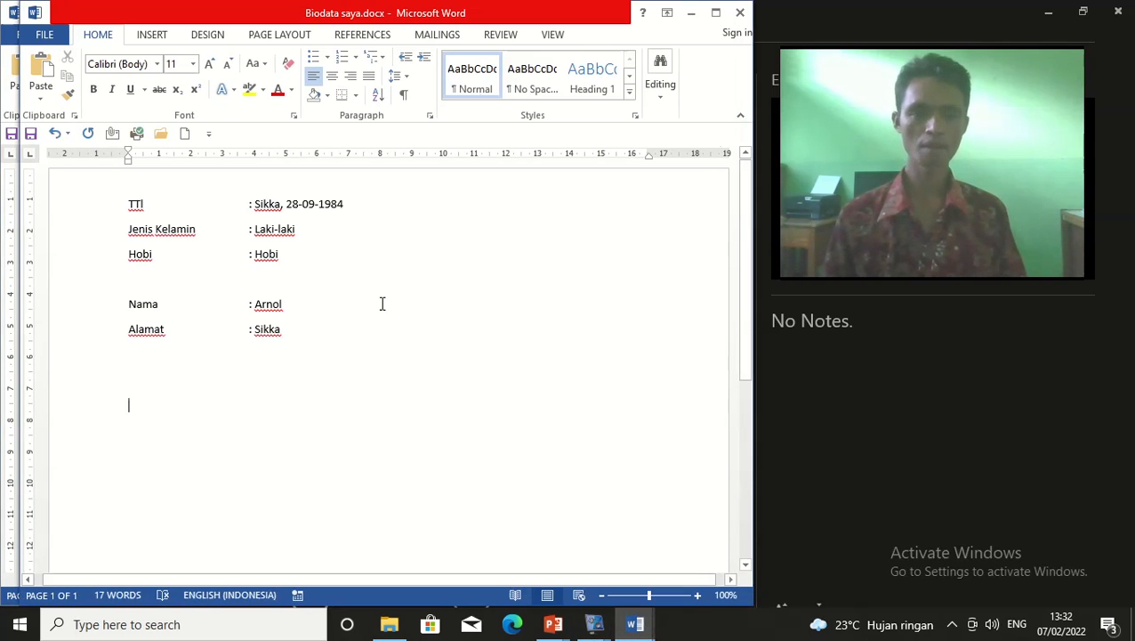
key("ctrl+v")
left_click_drag(349, 204, 113, 200)
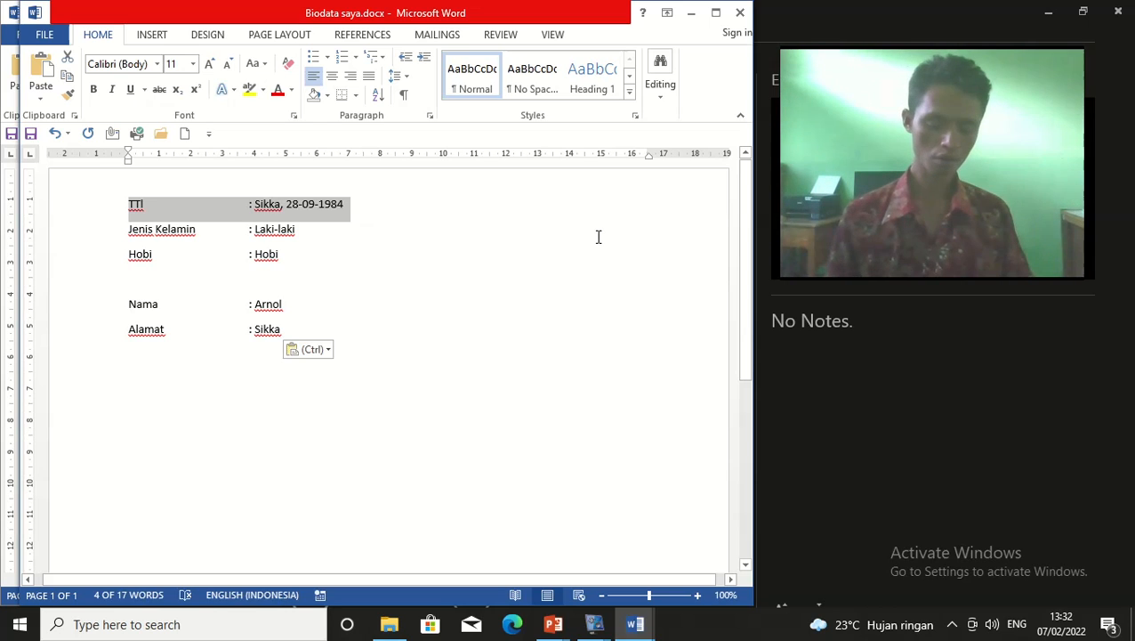
key("Delete")
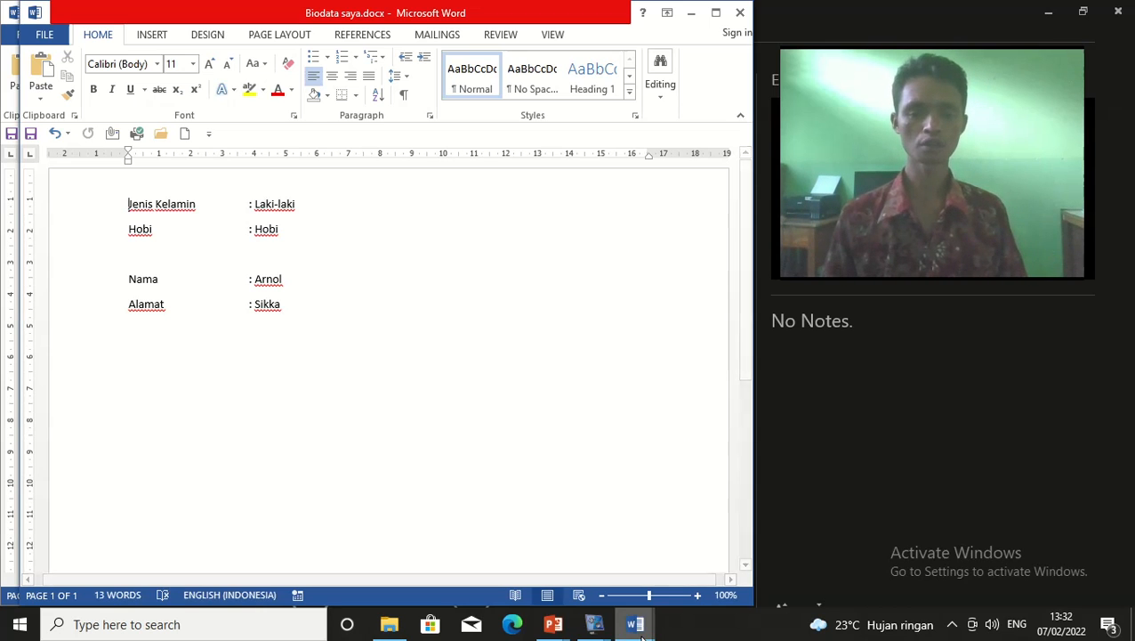
Paste the TTl line into blank Document2, then return to Biodata saya.docx
mouse_move(634, 623)
left_click(677, 574)
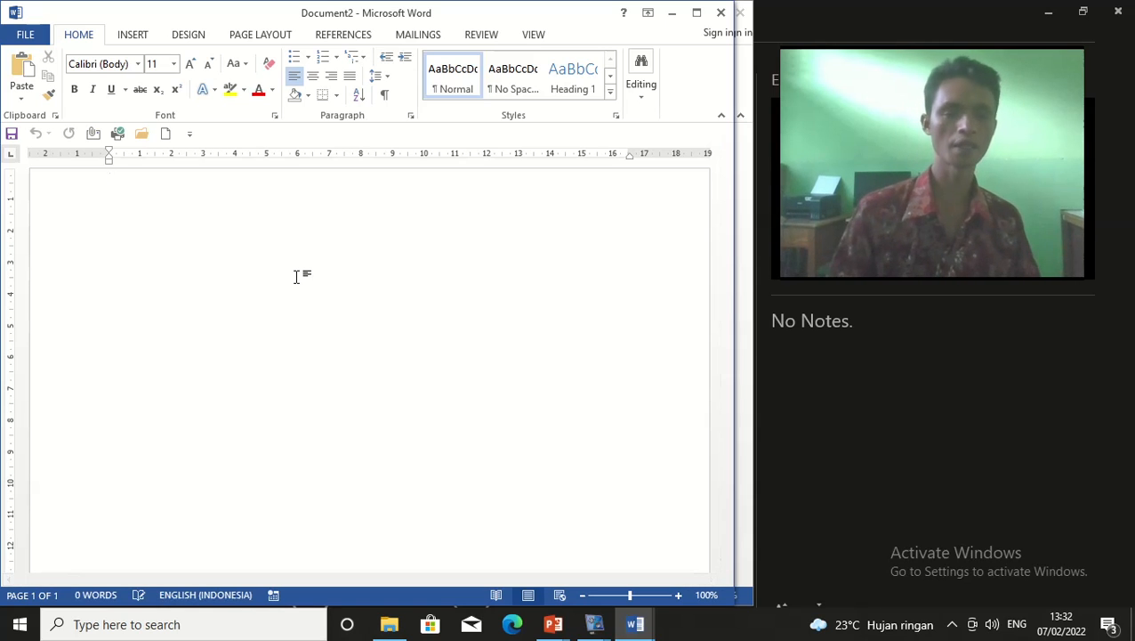
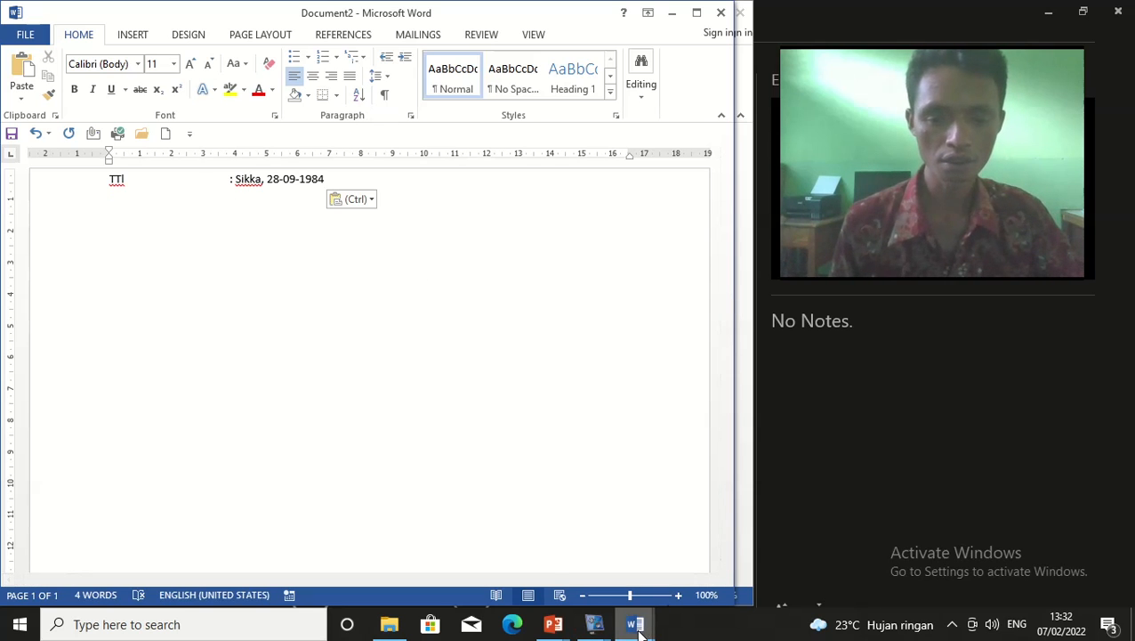
mouse_move(638, 623)
left_click(569, 539)
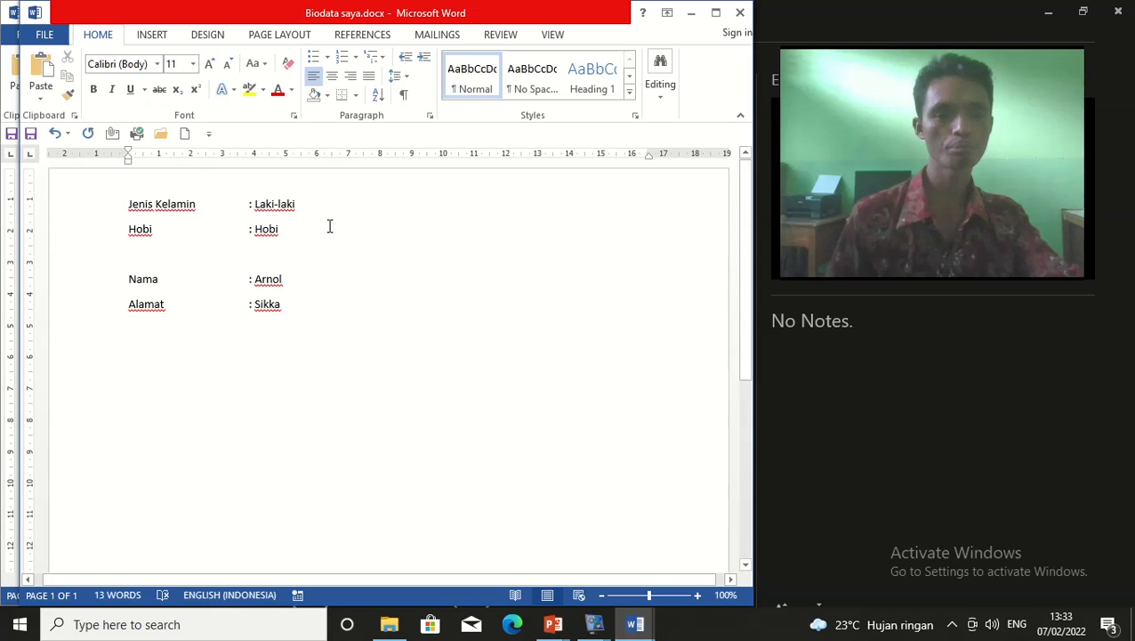
Delete the blank line above Nama and add a new empty line after Alamat : Sikka
left_click(117, 213)
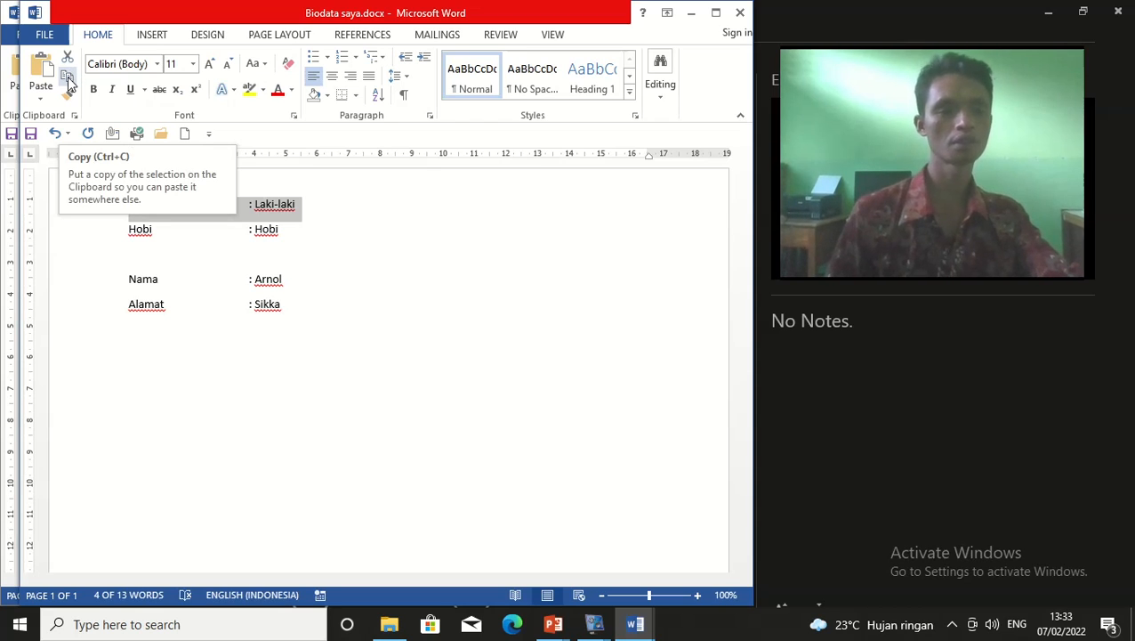
left_click(408, 321)
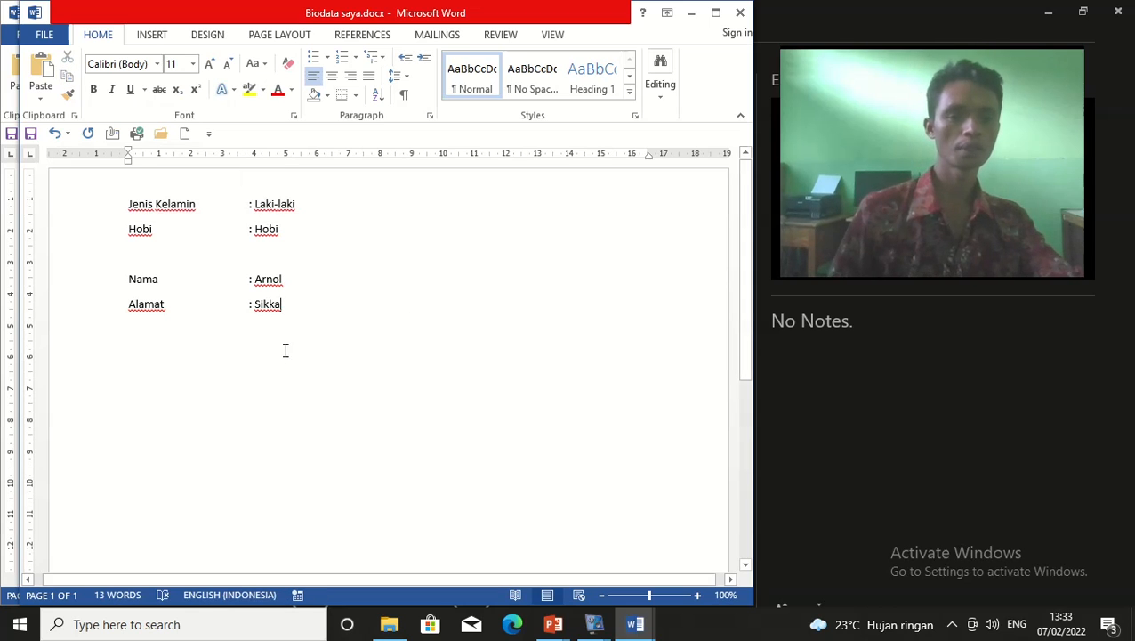
left_click(218, 267)
key("BackSpace")
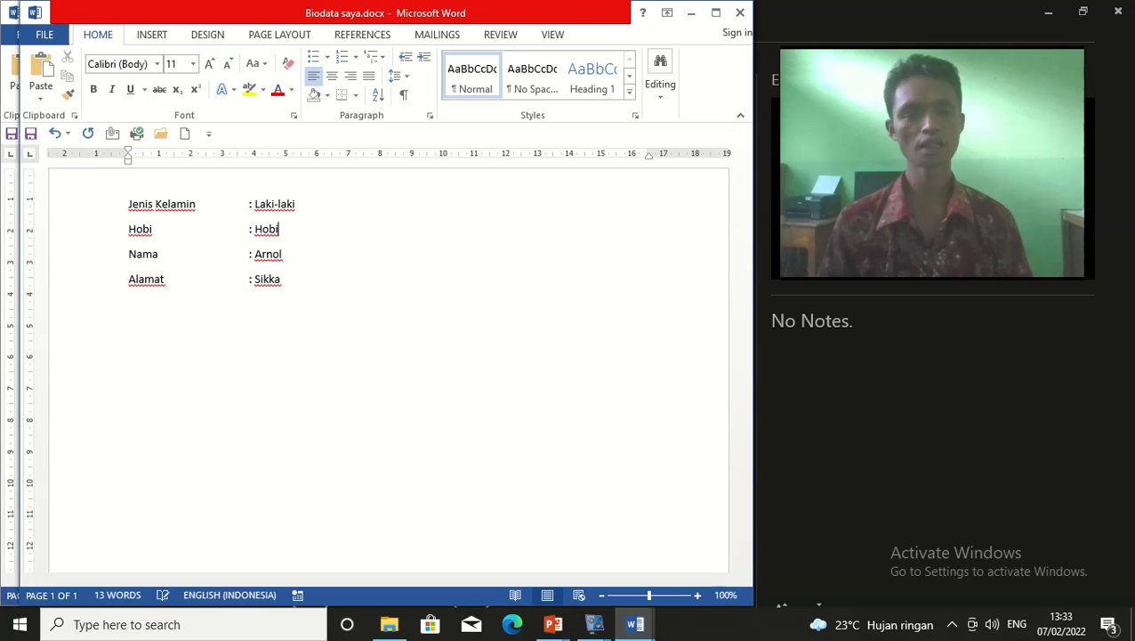
left_click(283, 279)
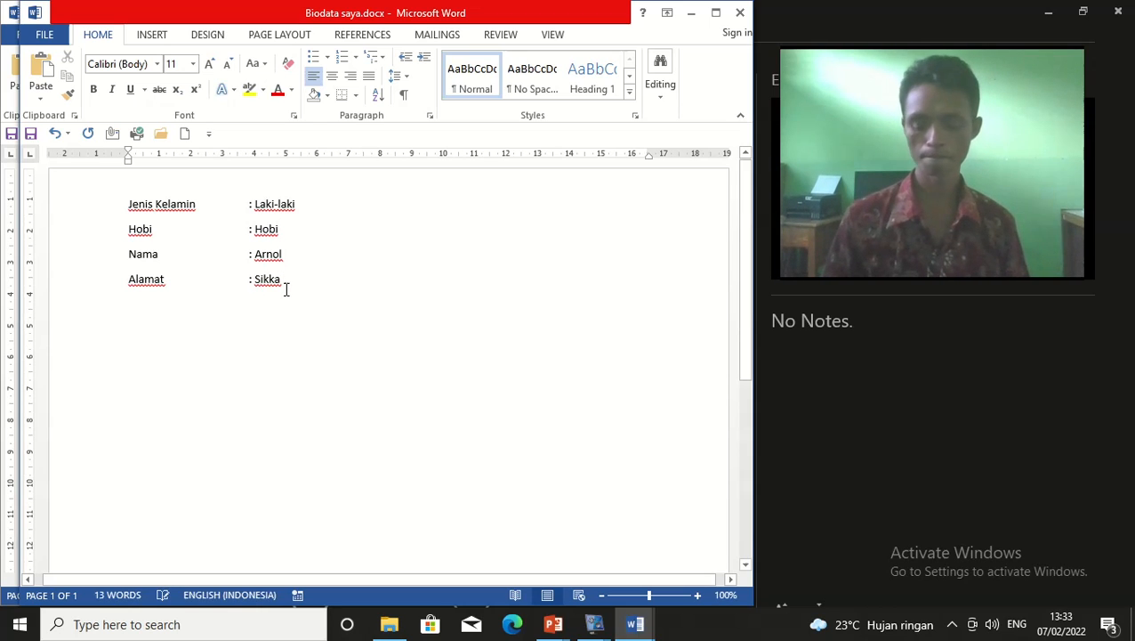
key("Return")
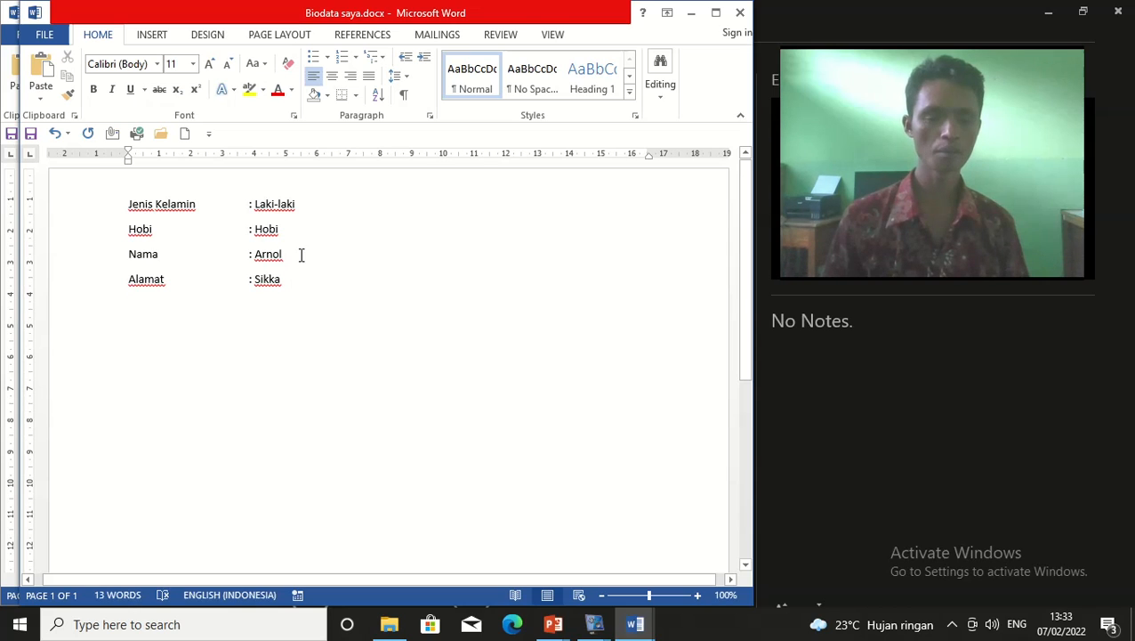
Add an empty line below the entries and select the Nama : Arnol line
left_click_drag(286, 253, 115, 269)
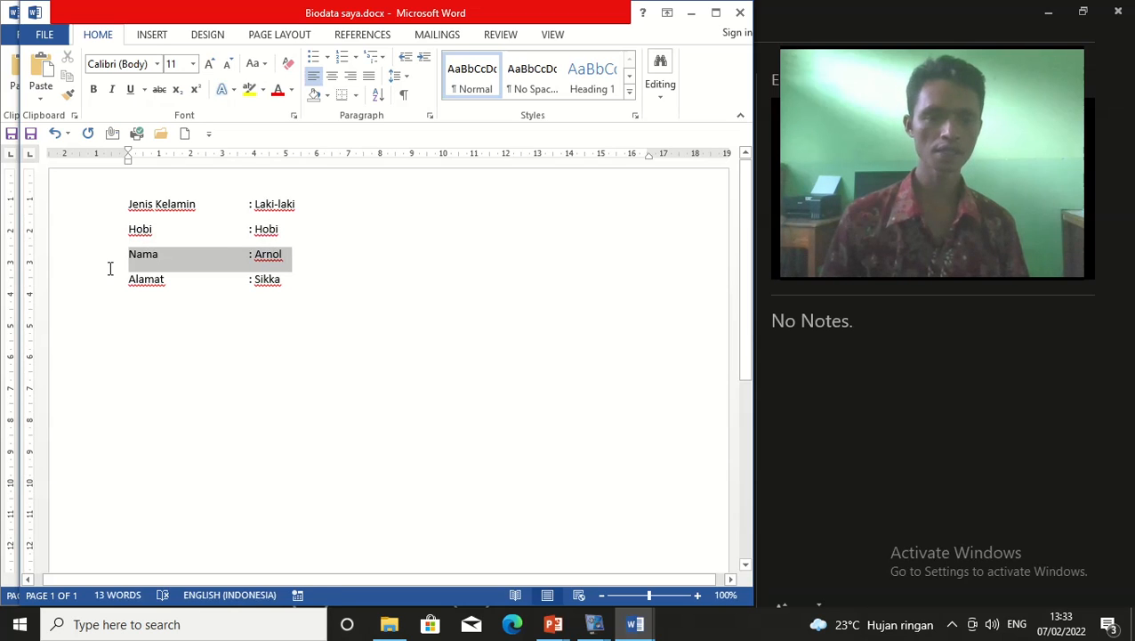
left_click(330, 294)
key("Return")
key("Return")
key("Return")
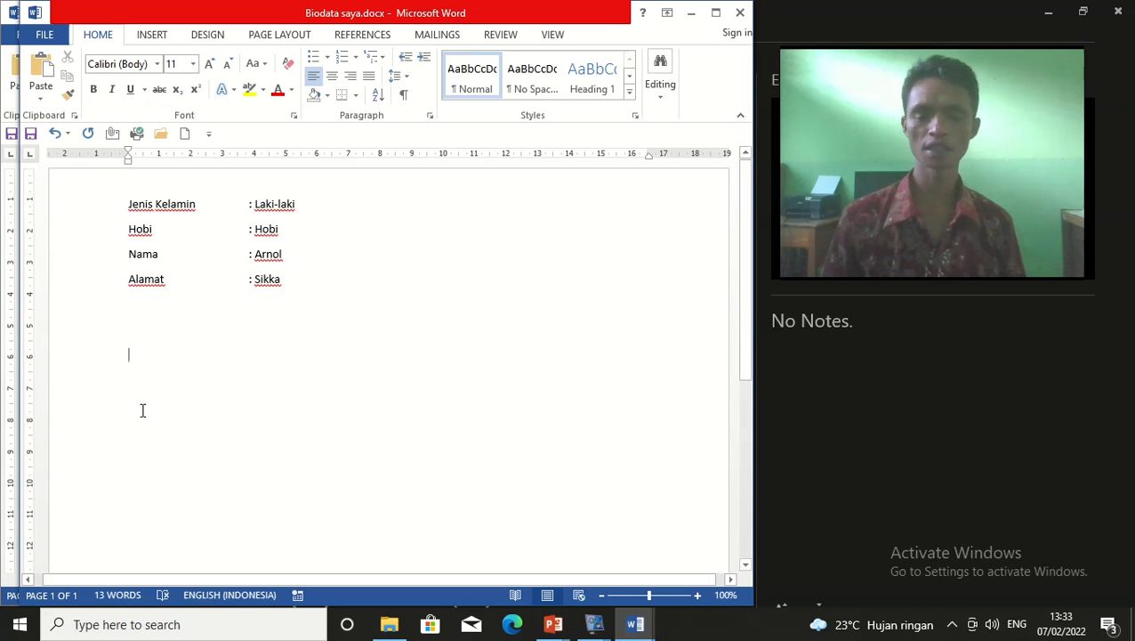
left_click_drag(296, 258, 83, 258)
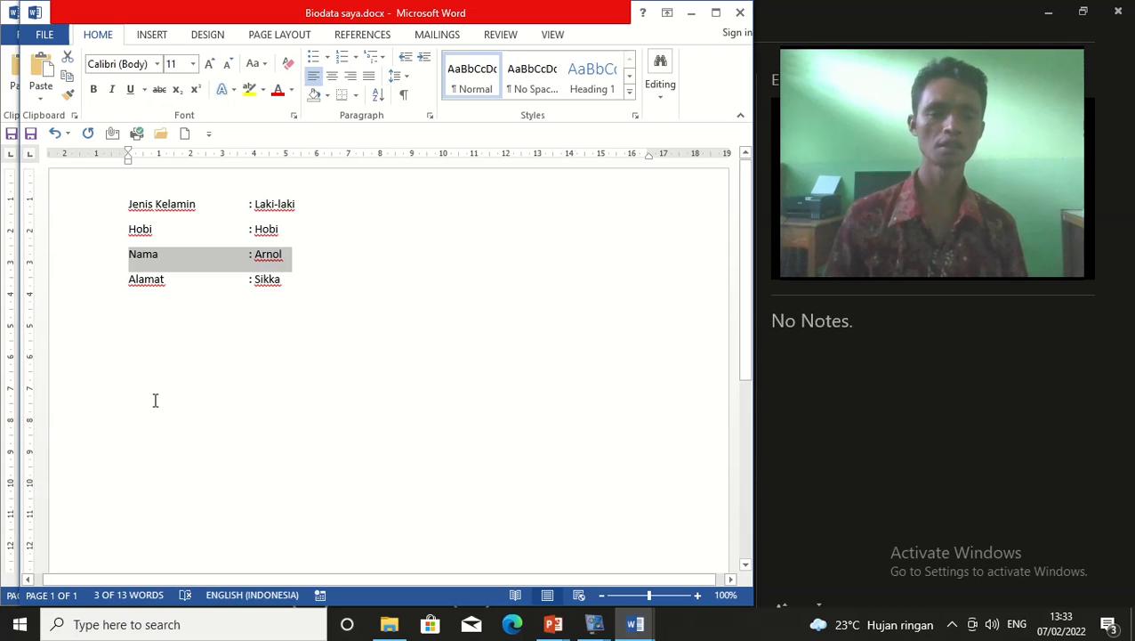
left_click(308, 260)
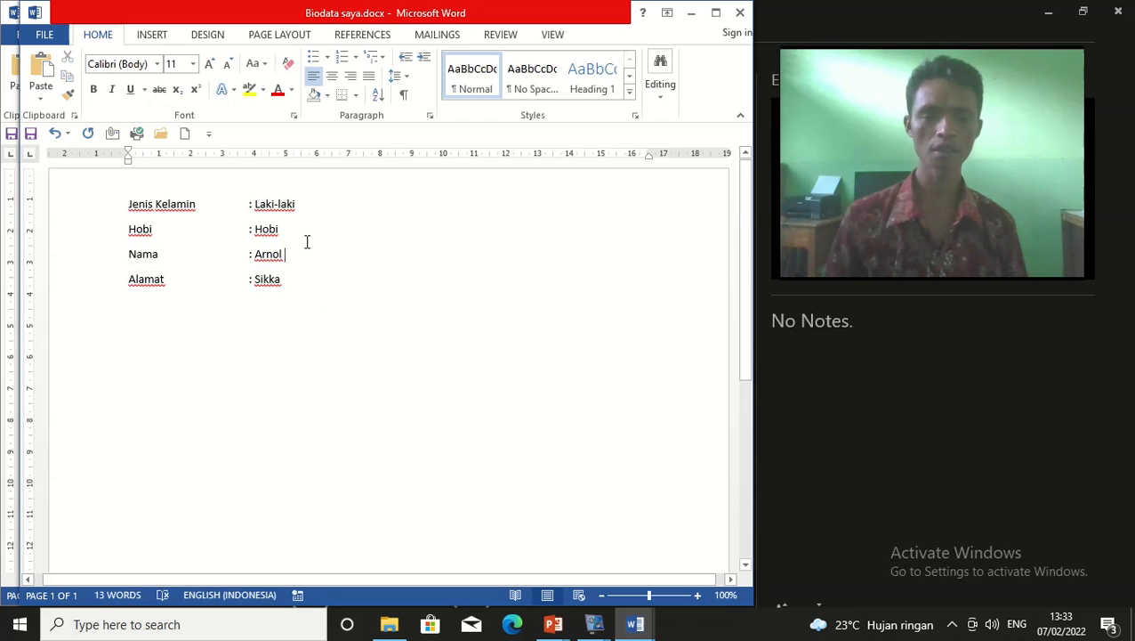
left_click_drag(297, 258, 115, 258)
key("ctrl+c")
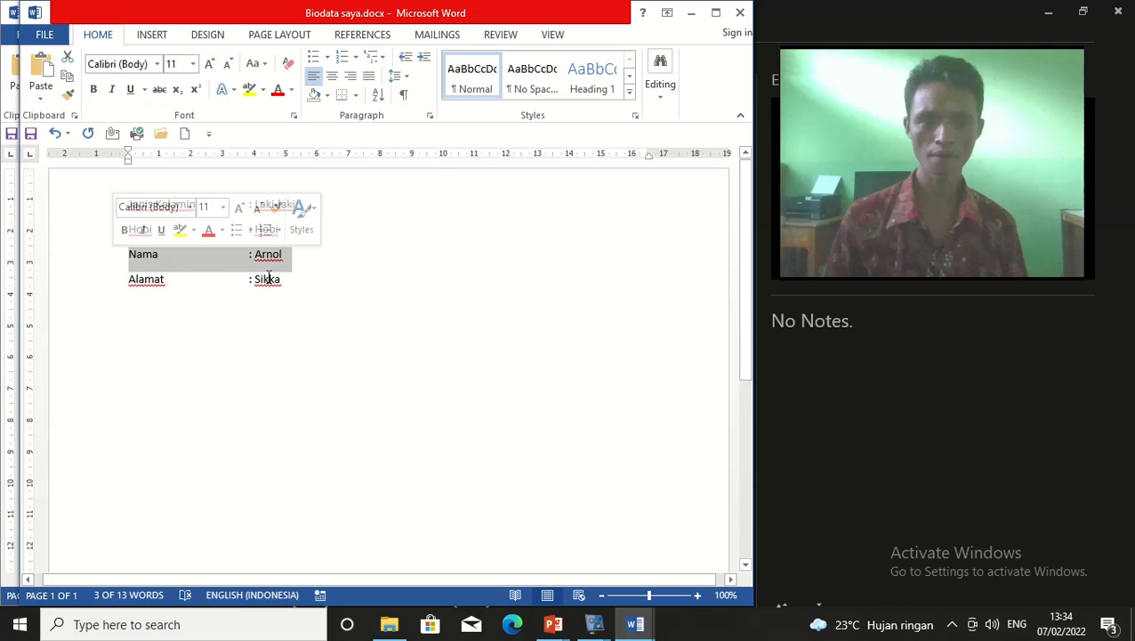
Copy Nama : Arnol and paste four copies on the empty line below Alamat
left_click(69, 78)
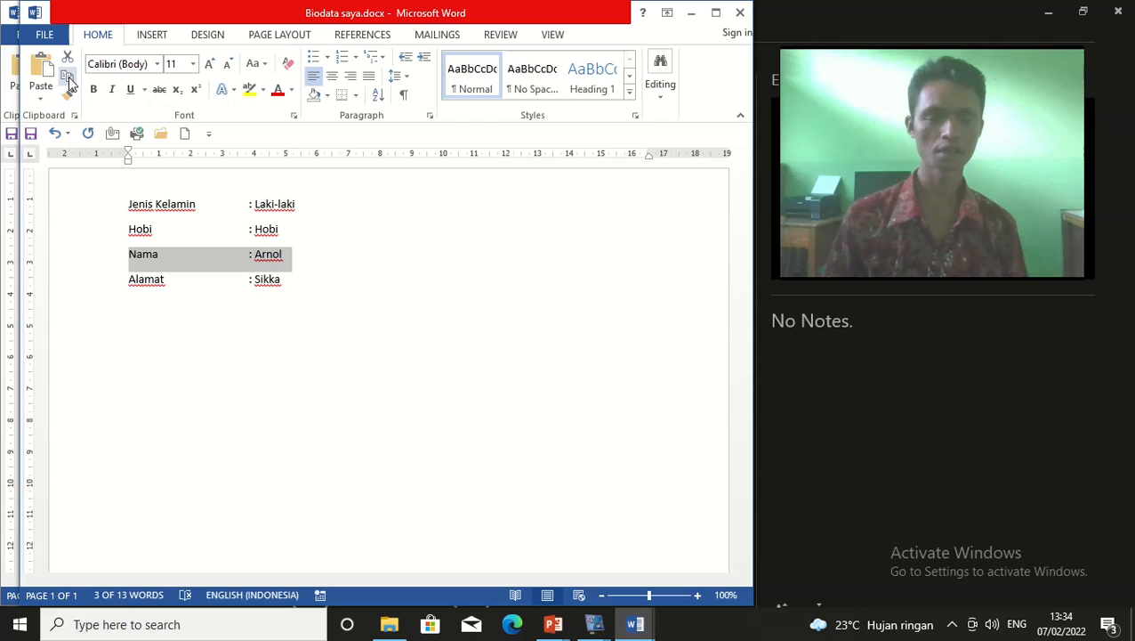
left_click(159, 329)
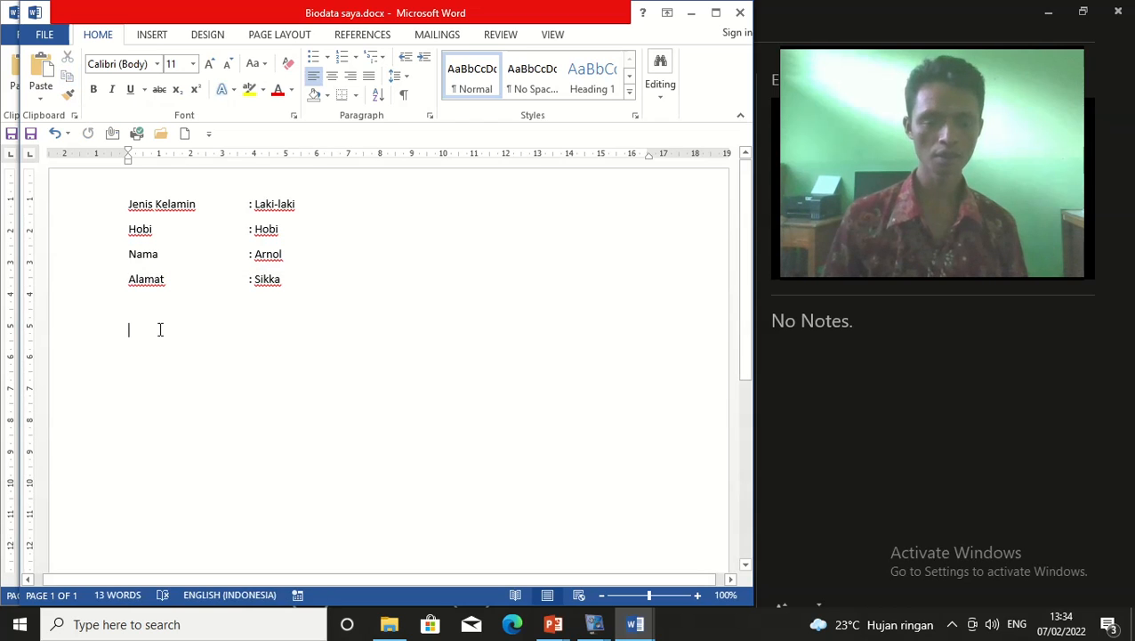
left_click(47, 96)
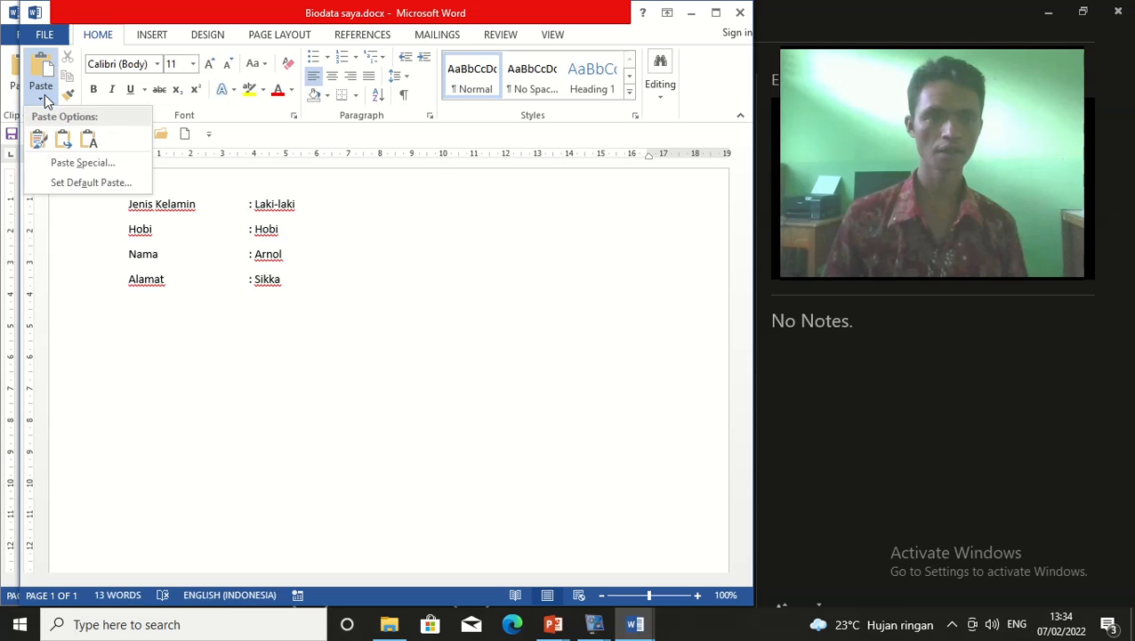
left_click(38, 138)
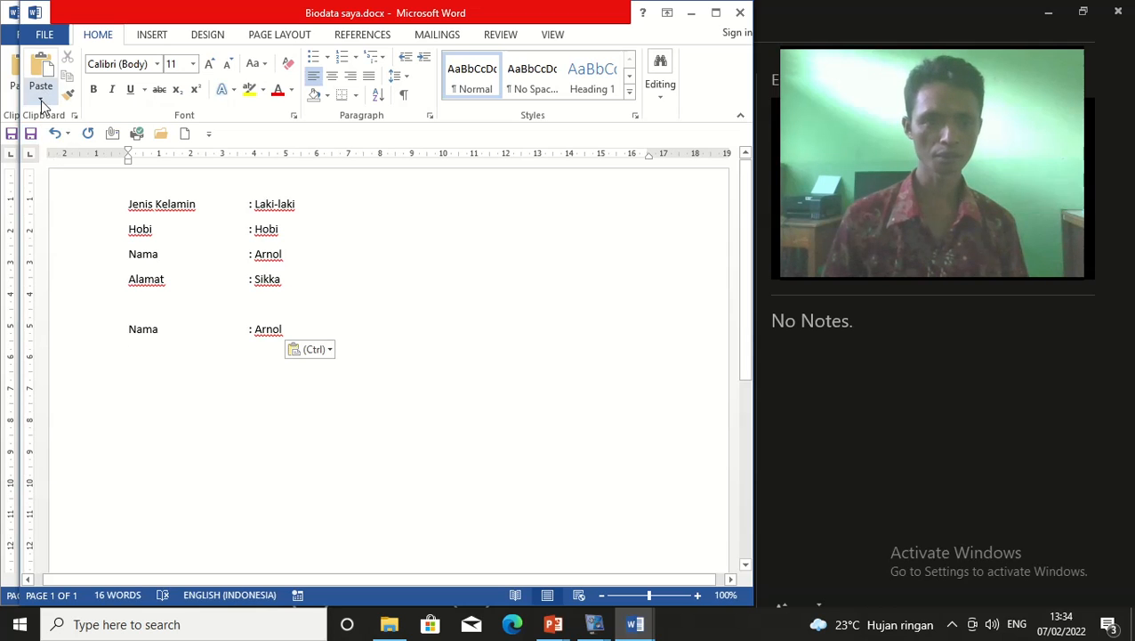
left_click(43, 98)
left_click(38, 139)
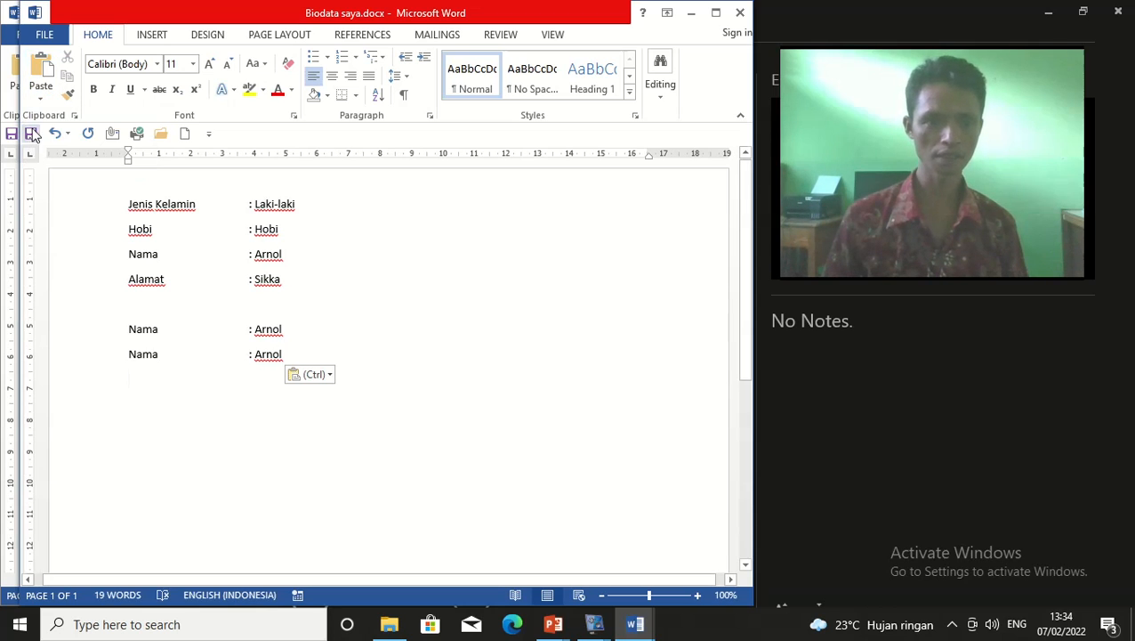
left_click(50, 94)
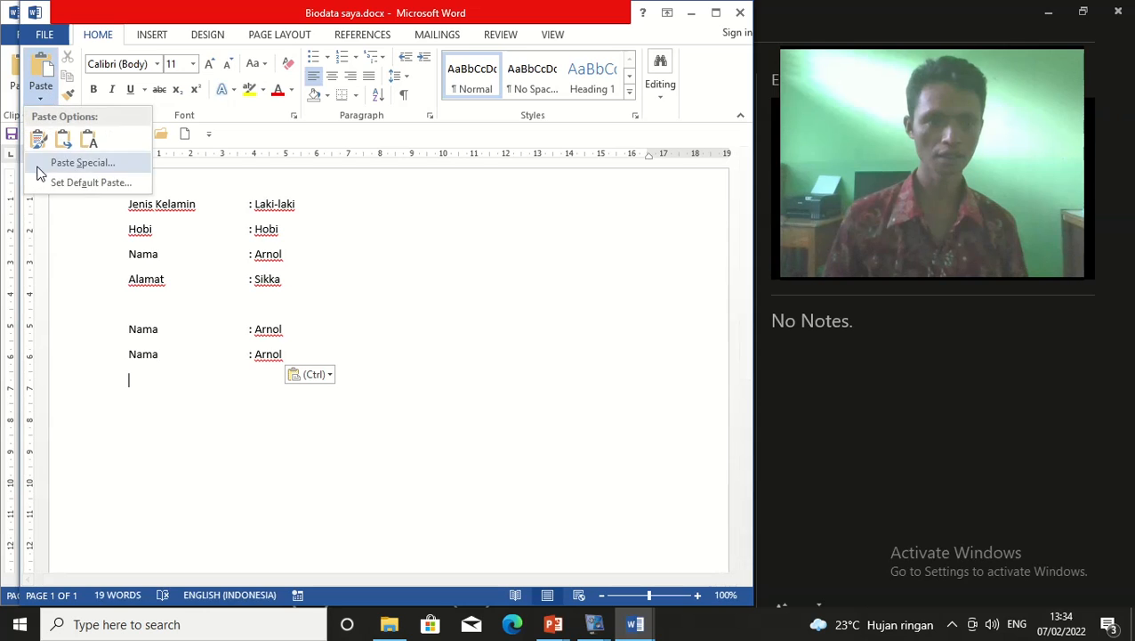
left_click(41, 98)
left_click(41, 98)
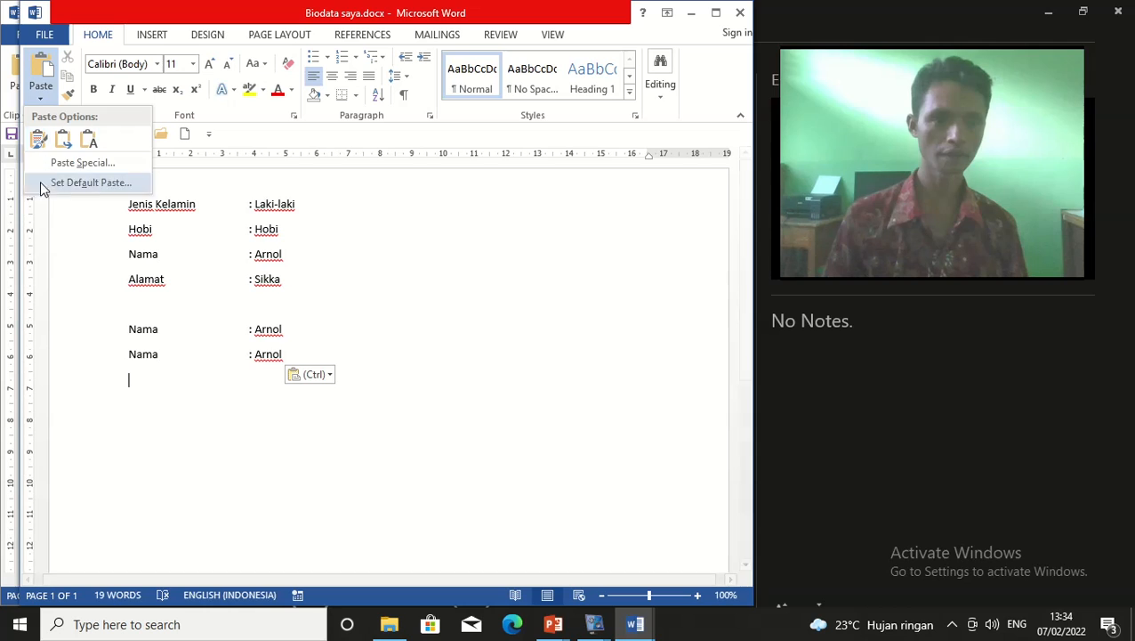
left_click(38, 138)
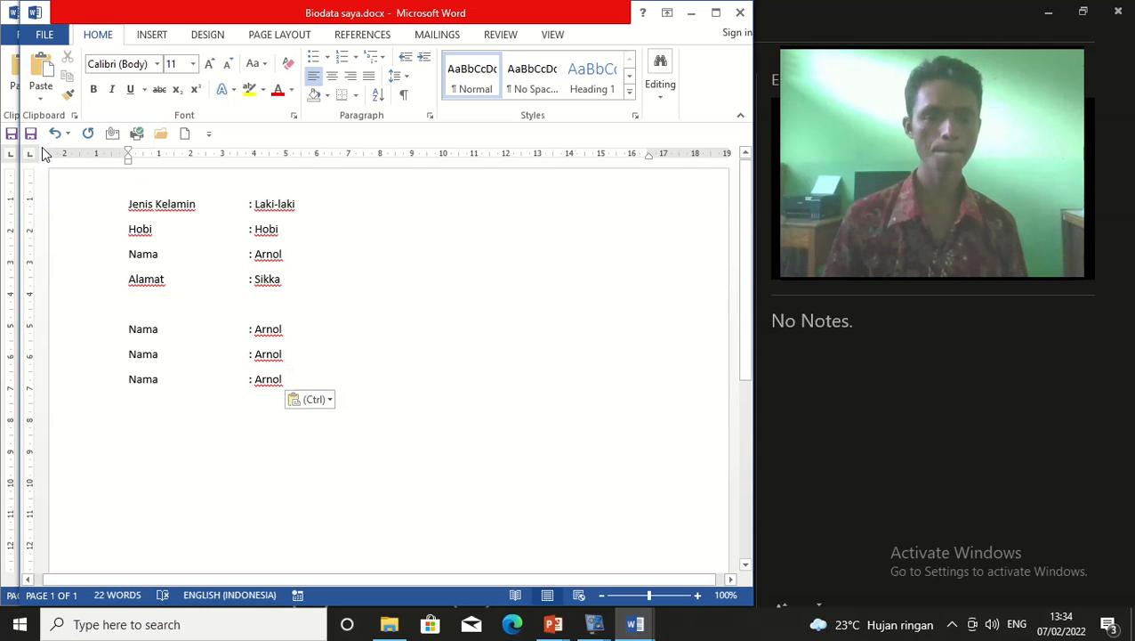
left_click(41, 96)
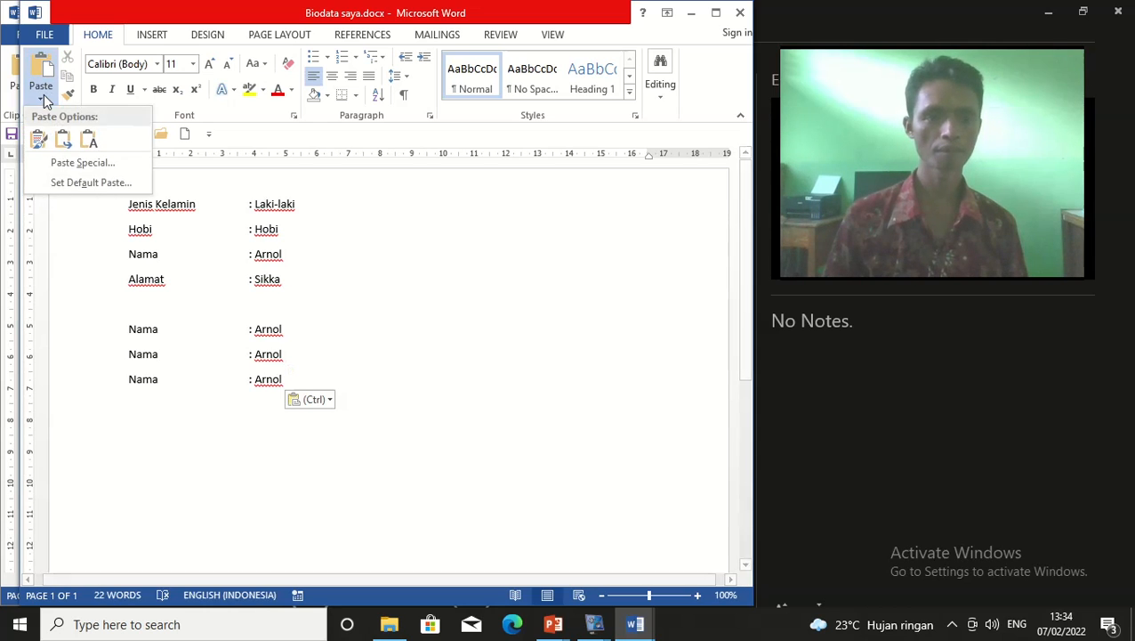
left_click(38, 139)
Select and delete the four pasted Nama : Arnol lines
left_click(464, 410)
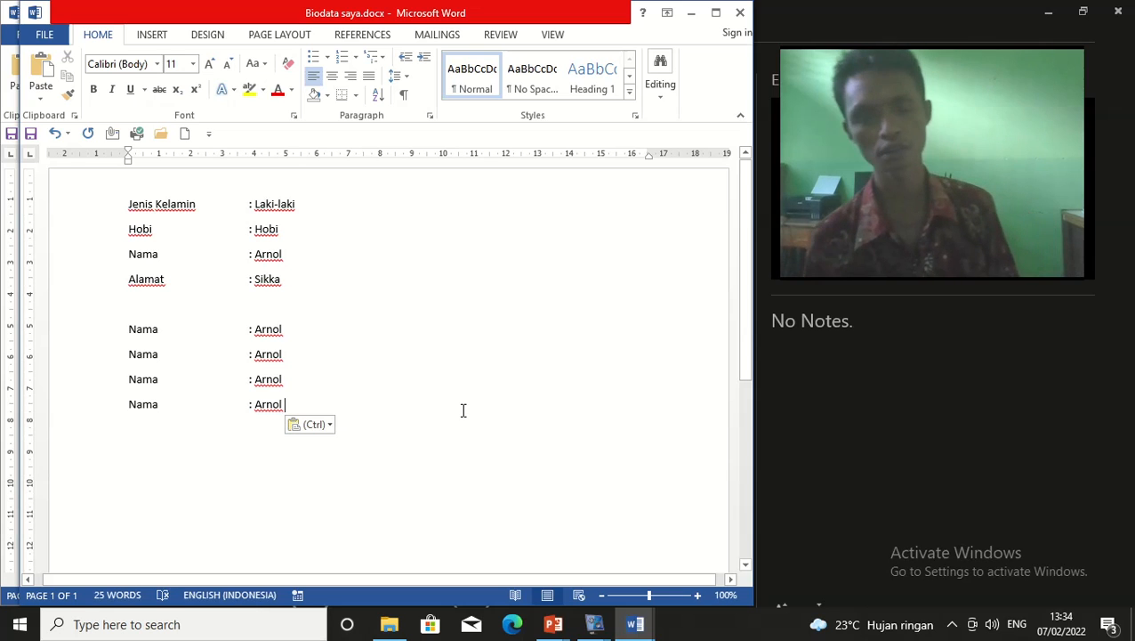
left_click(370, 396)
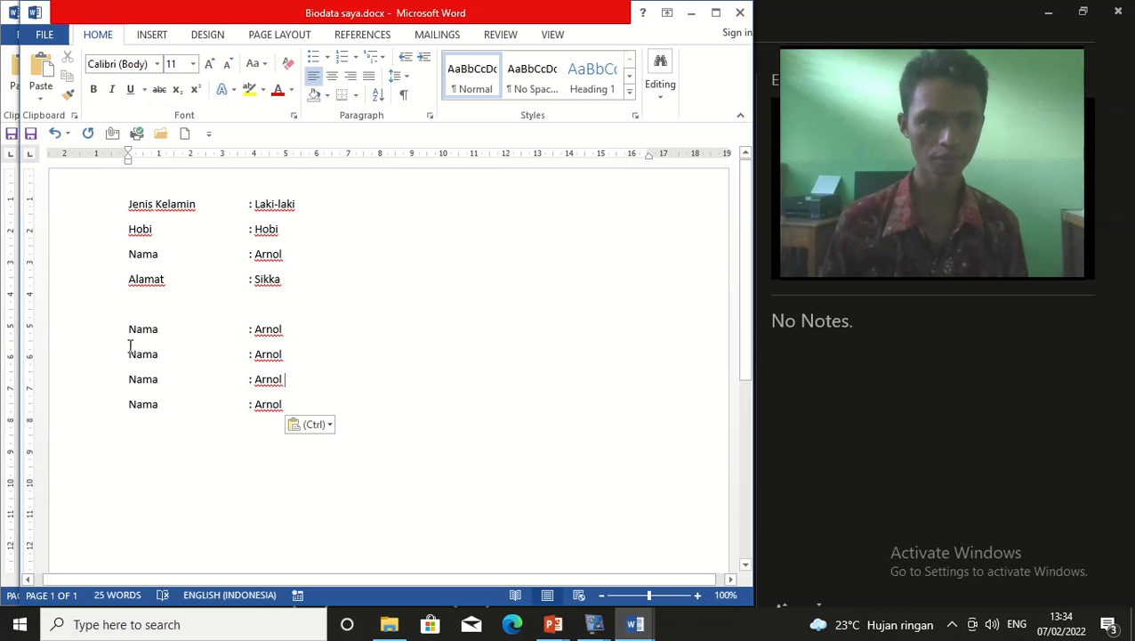
left_click_drag(129, 331, 419, 423)
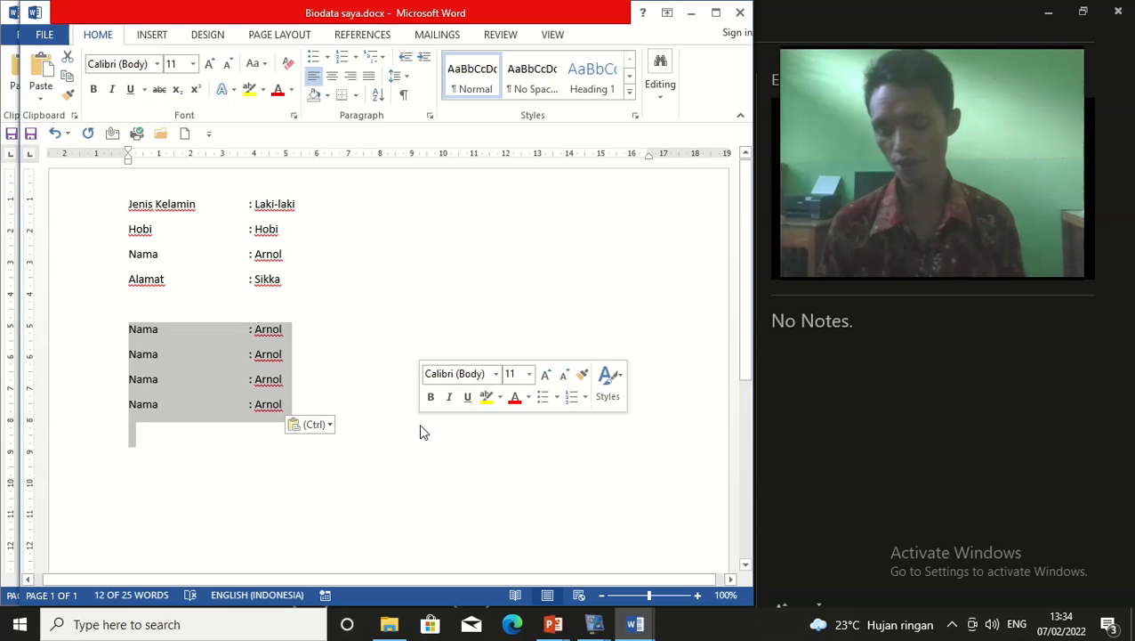
key("Delete")
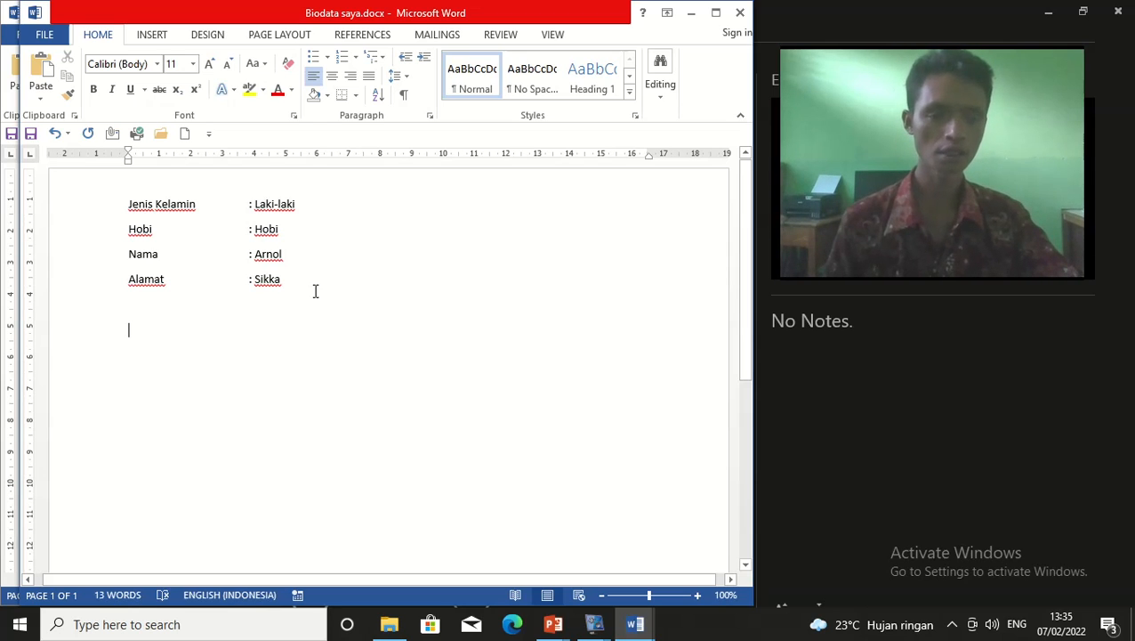
Select the Hobi : Hobi line and put the cursor on the empty line below Alamat
left_click_drag(309, 210, 233, 210)
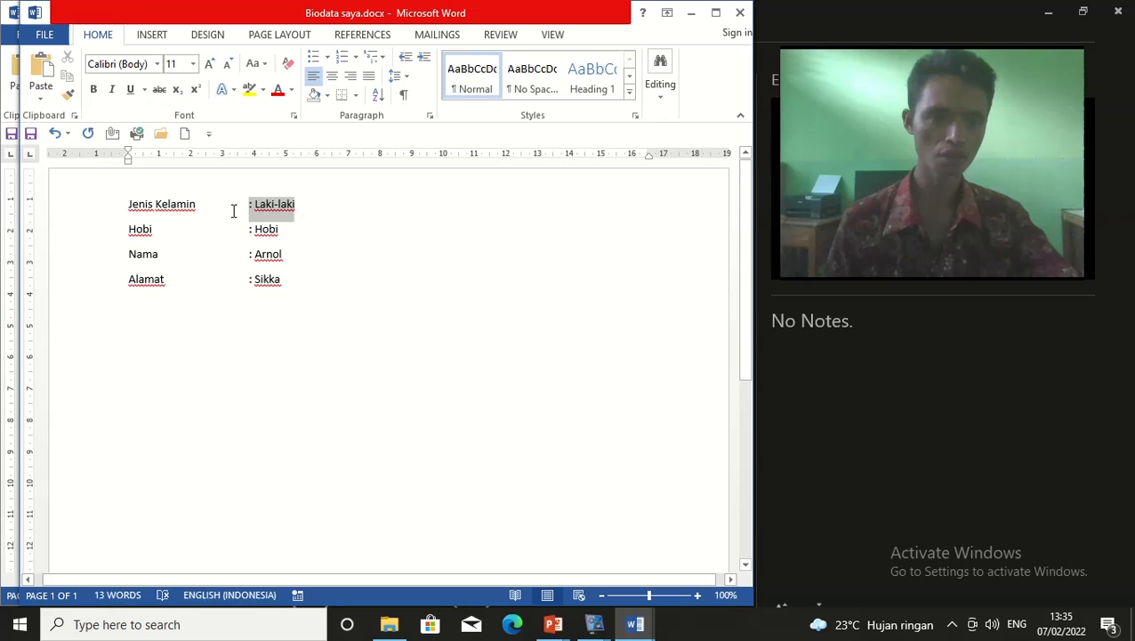
left_click(320, 260)
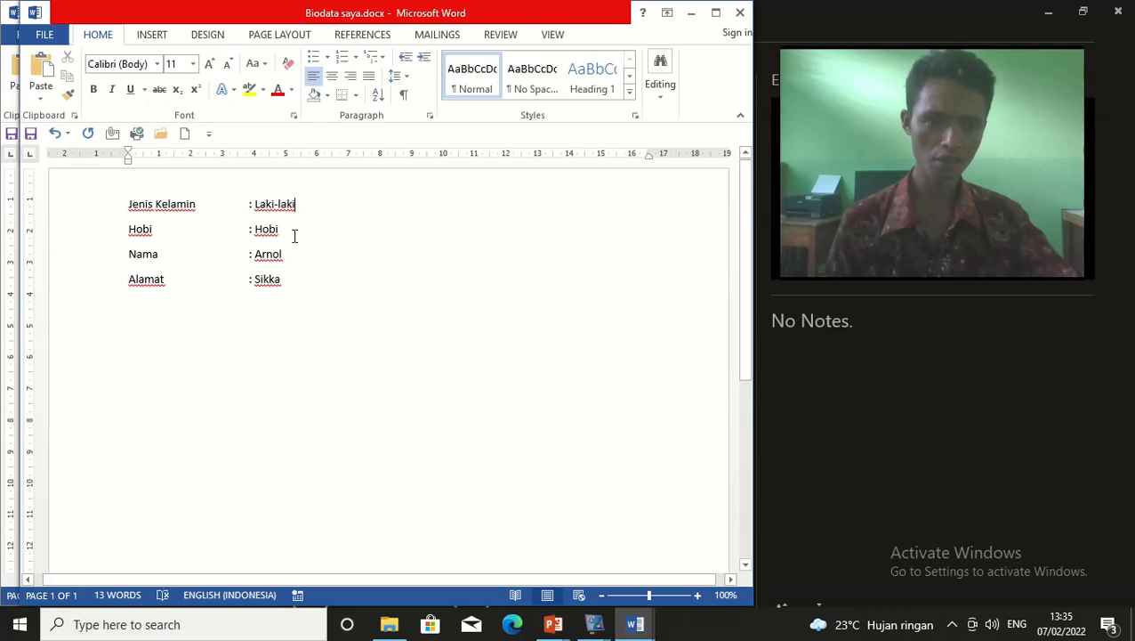
left_click_drag(283, 233, 112, 235)
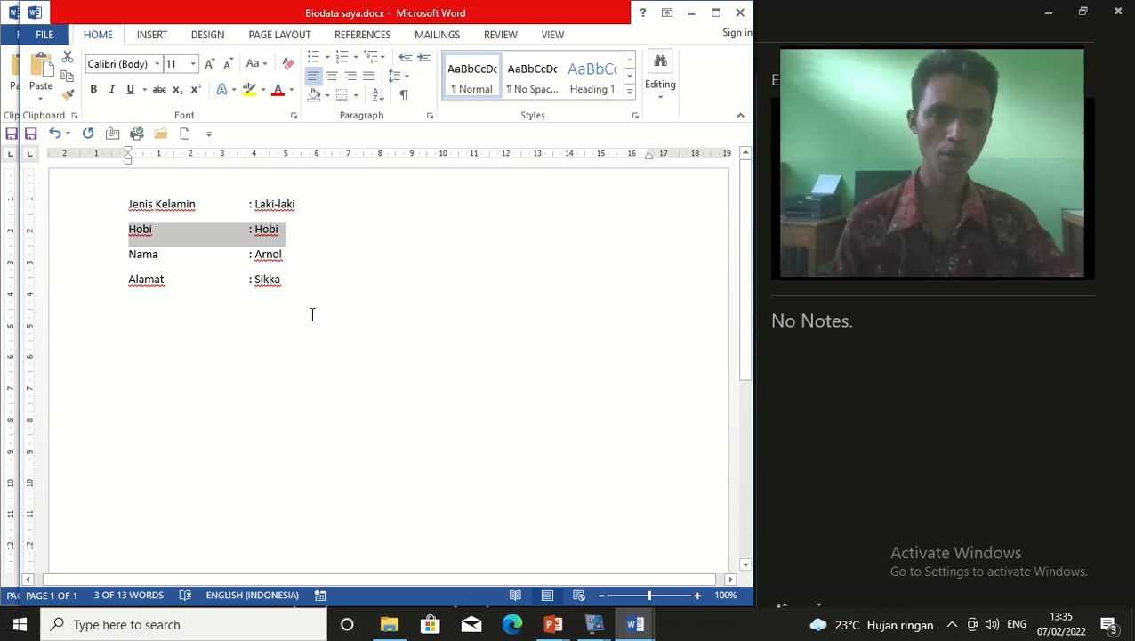
left_click(341, 355)
left_click_drag(304, 235, 99, 246)
key("ctrl+c")
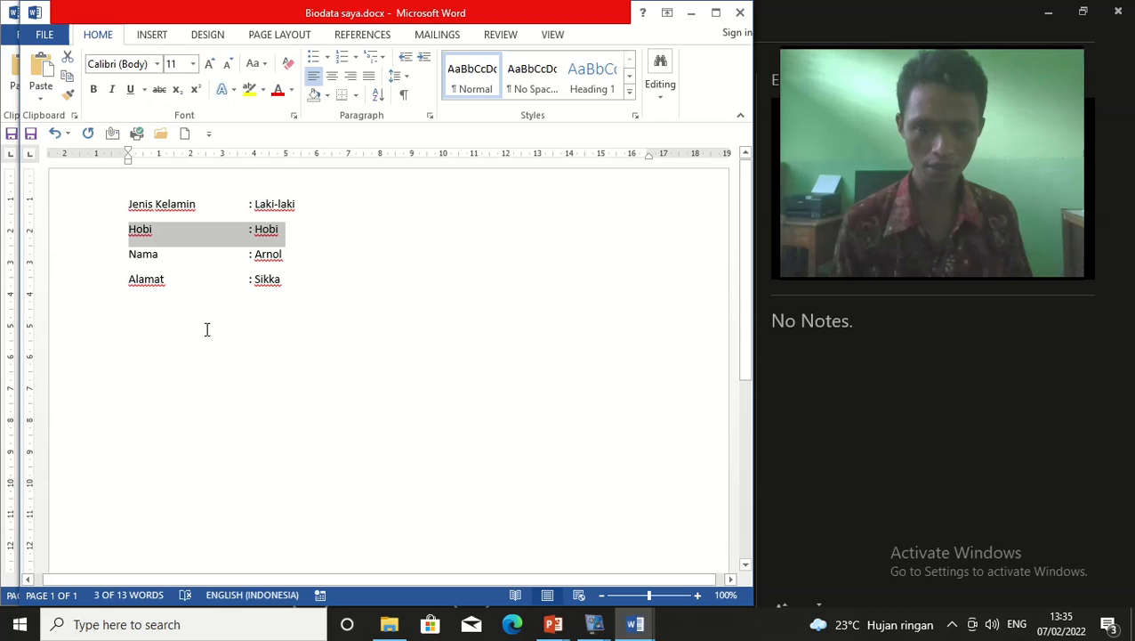
left_click(141, 357)
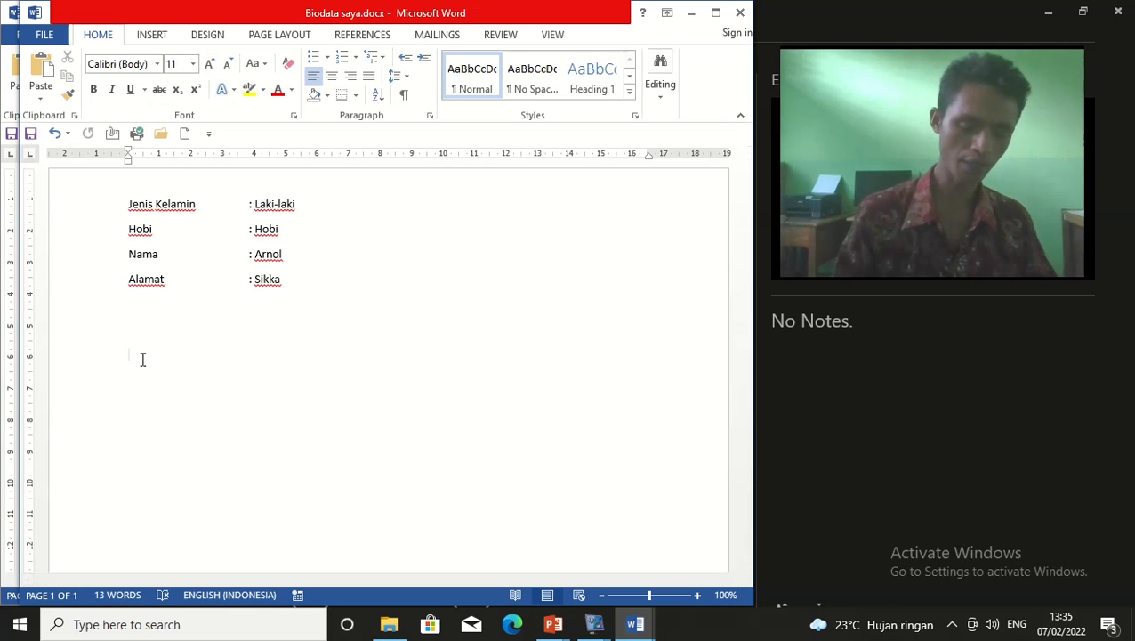
Paste the Hobi : Hobi line nine times below Alamat
key("ctrl+v")
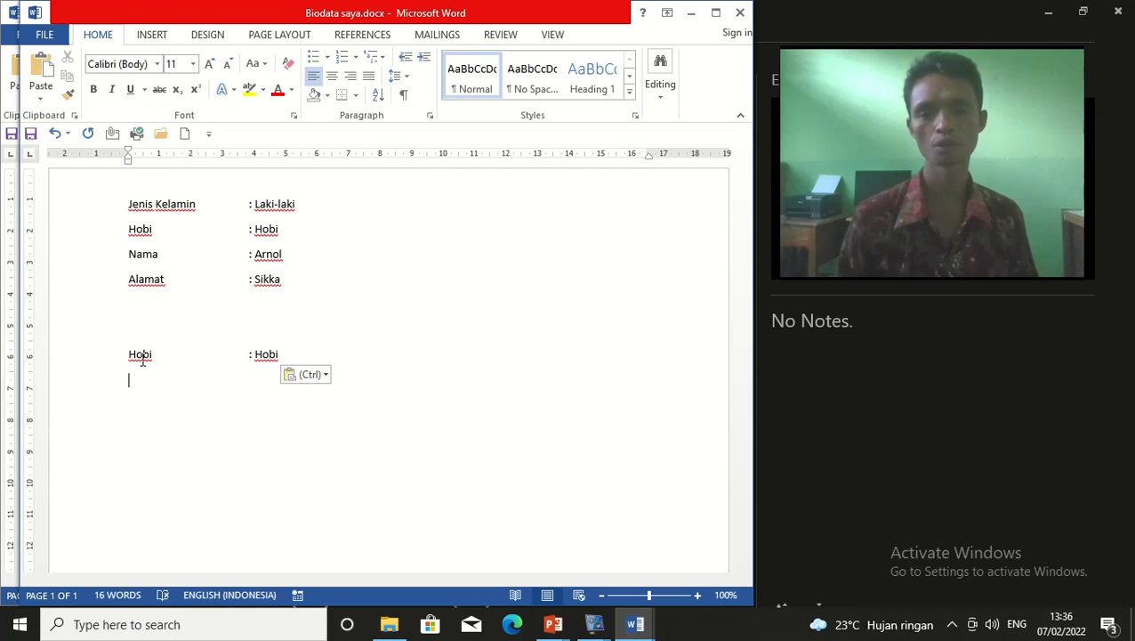
key("ctrl+v")
key("ctrl+v")
key("ctrl+v")
key("ctrl+v")
key("ctrl+v")
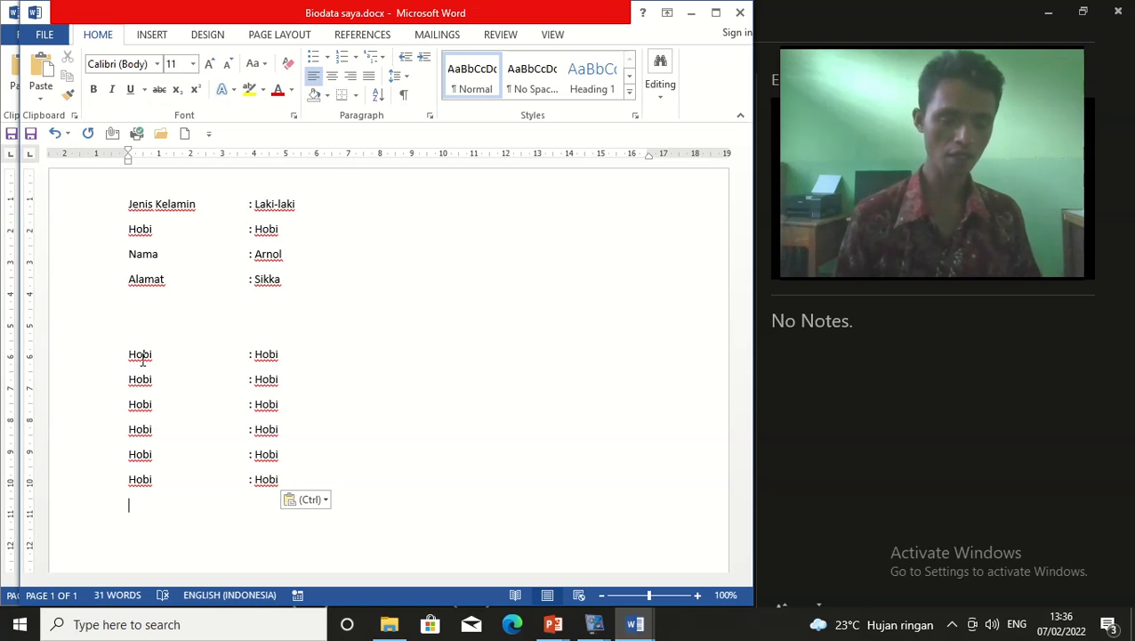
key("ctrl+v")
key("ctrl+v")
key("ctrl+v")
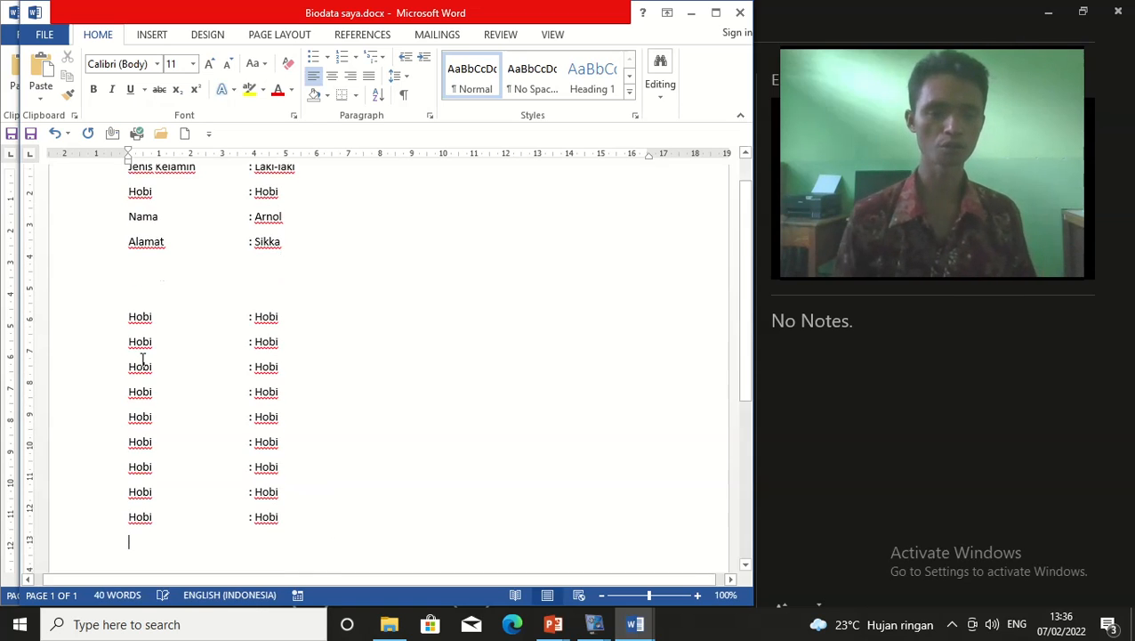
Delete the eight extra Hobi rows, leaving a single pasted copy
left_click(111, 323)
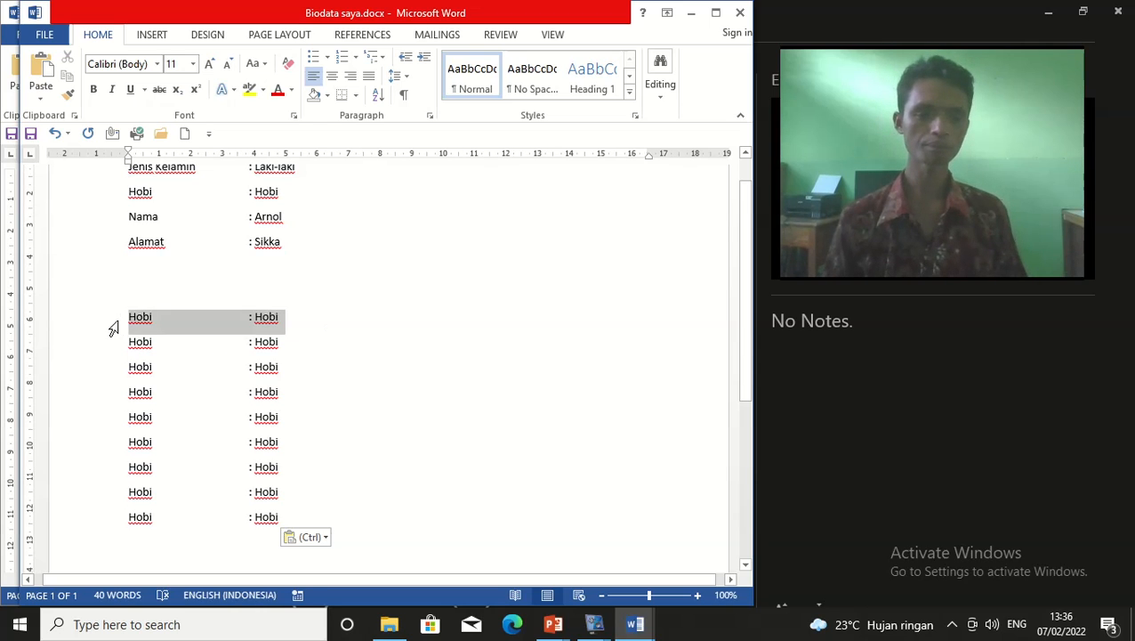
left_click(301, 362)
scroll(303, 362, "up", 1)
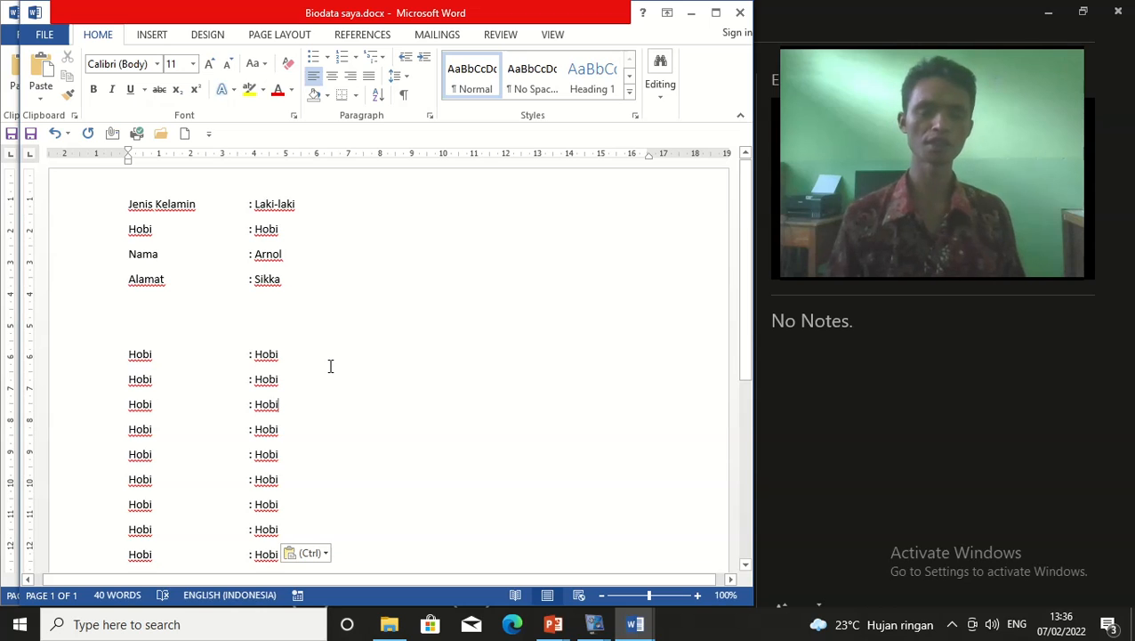
scroll(330, 366, "down", 2)
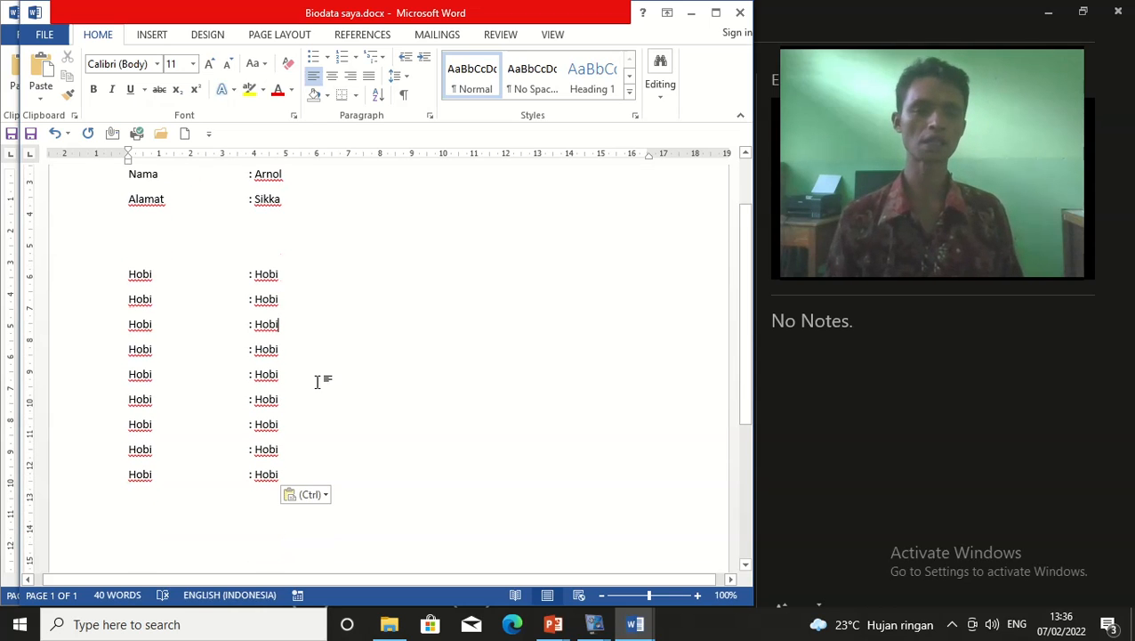
scroll(318, 381, "up", 2)
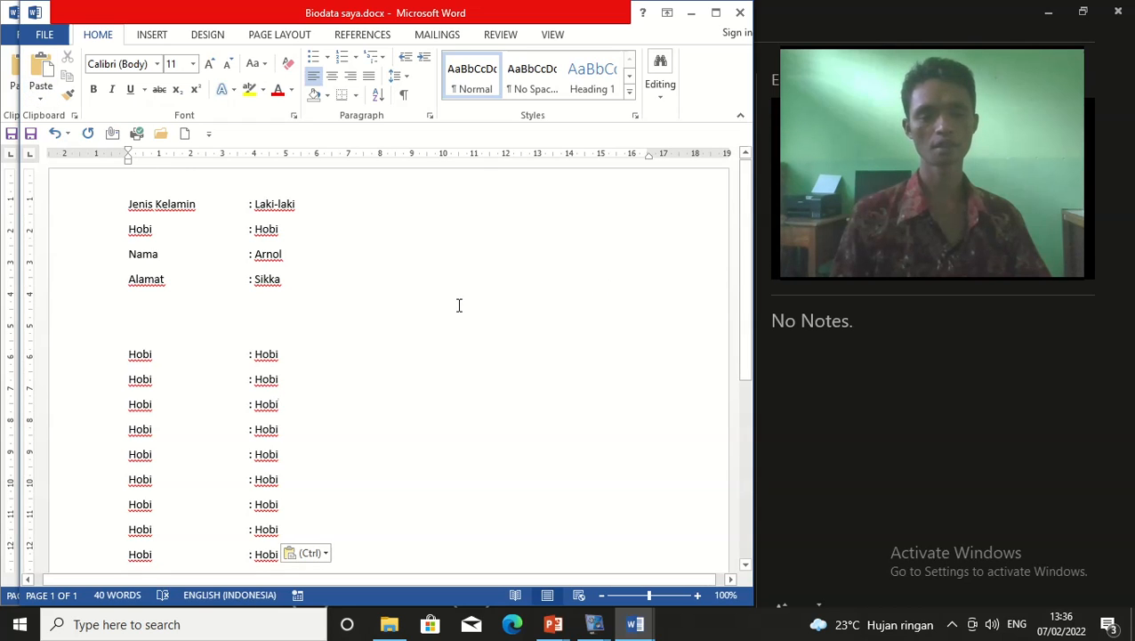
scroll(555, 353, "down", 2)
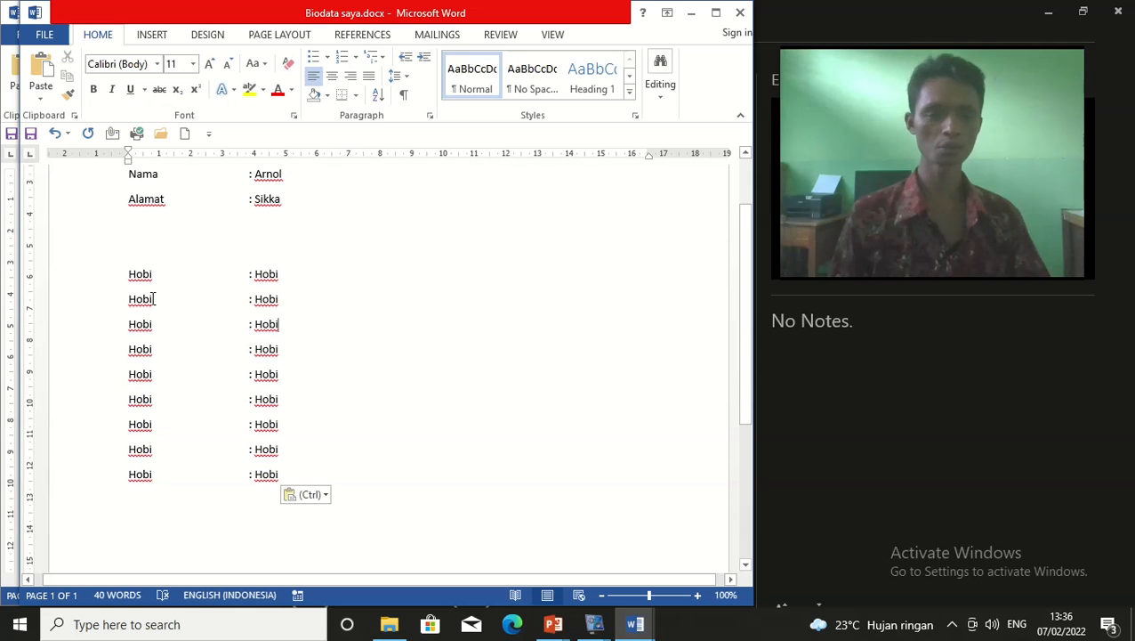
left_click_drag(144, 299, 375, 500)
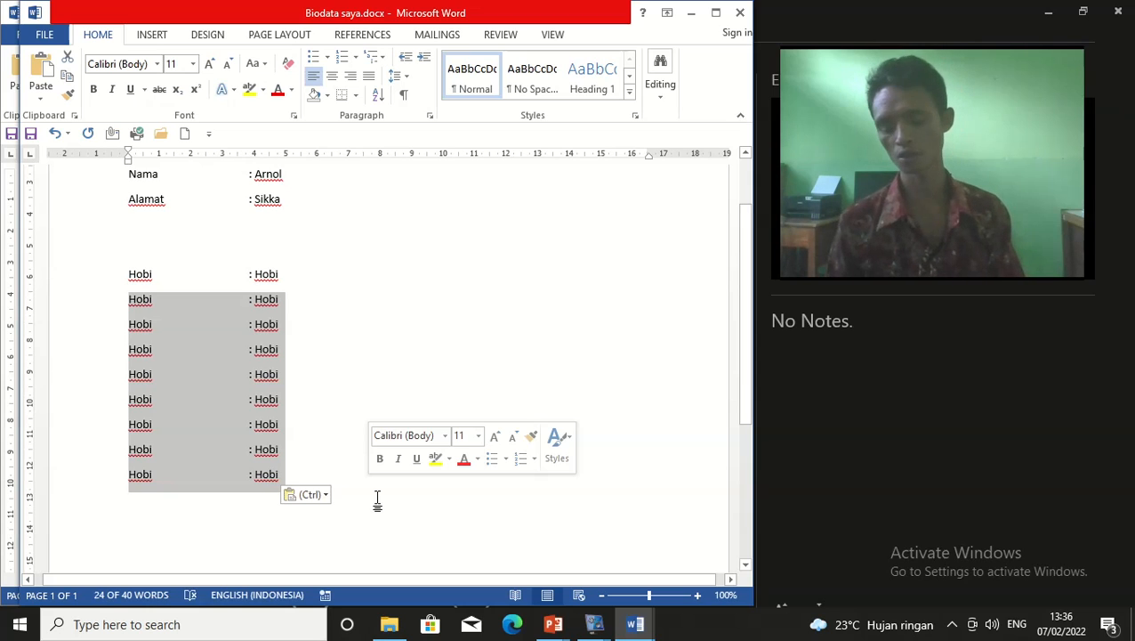
key("Delete")
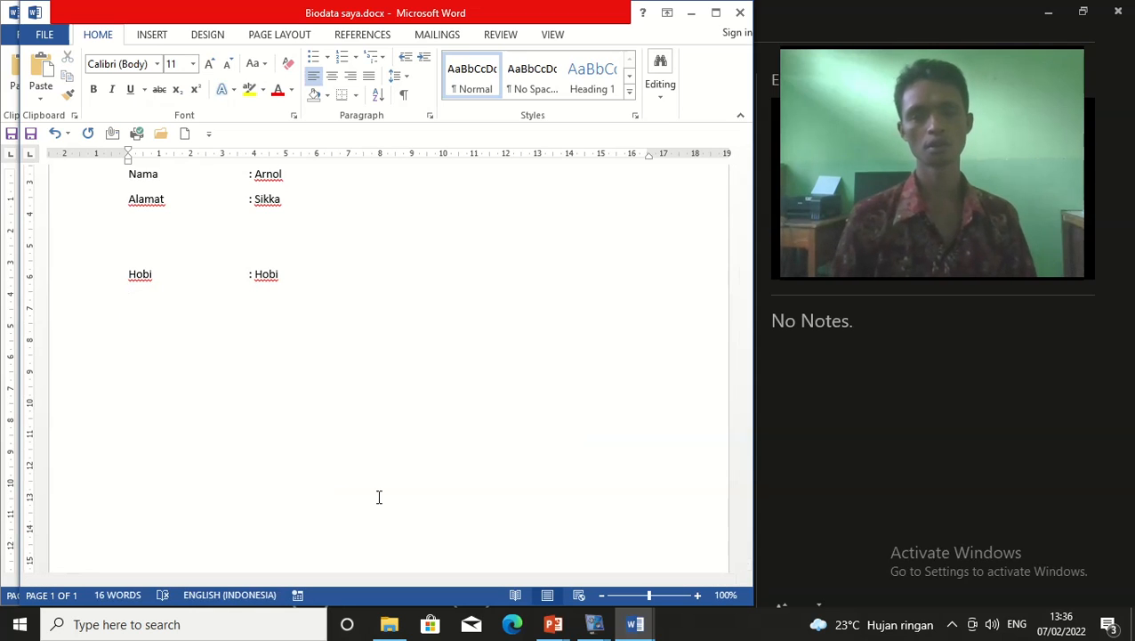
Remove the blank line above the pasted Hobi : Hobi so it sits directly under Alamat
left_click(213, 250)
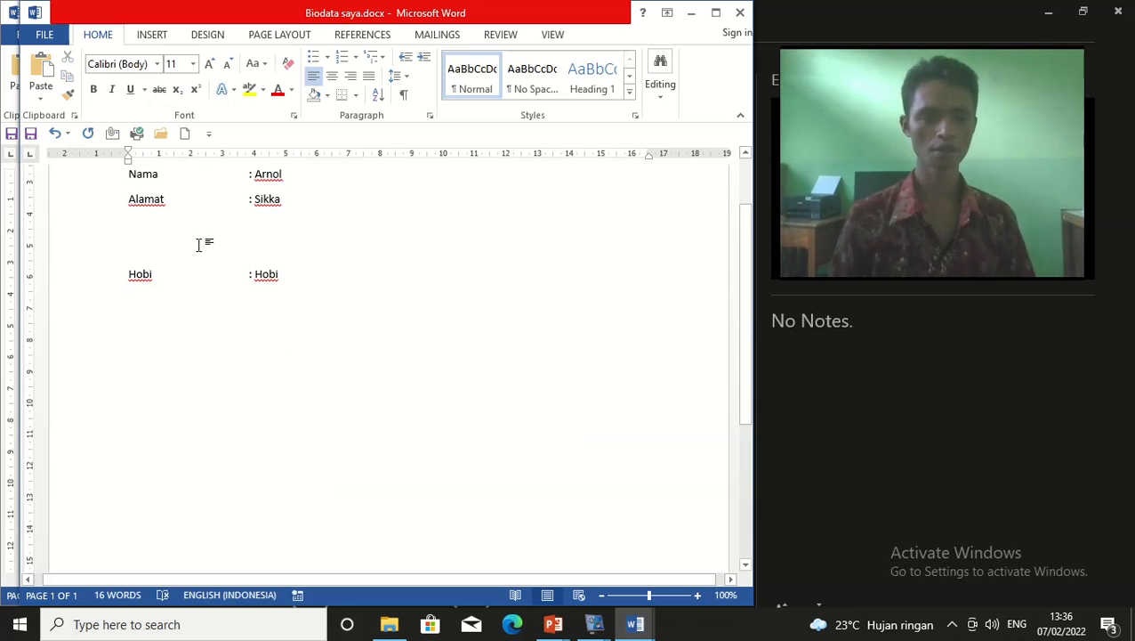
scroll(428, 378, "up", 2)
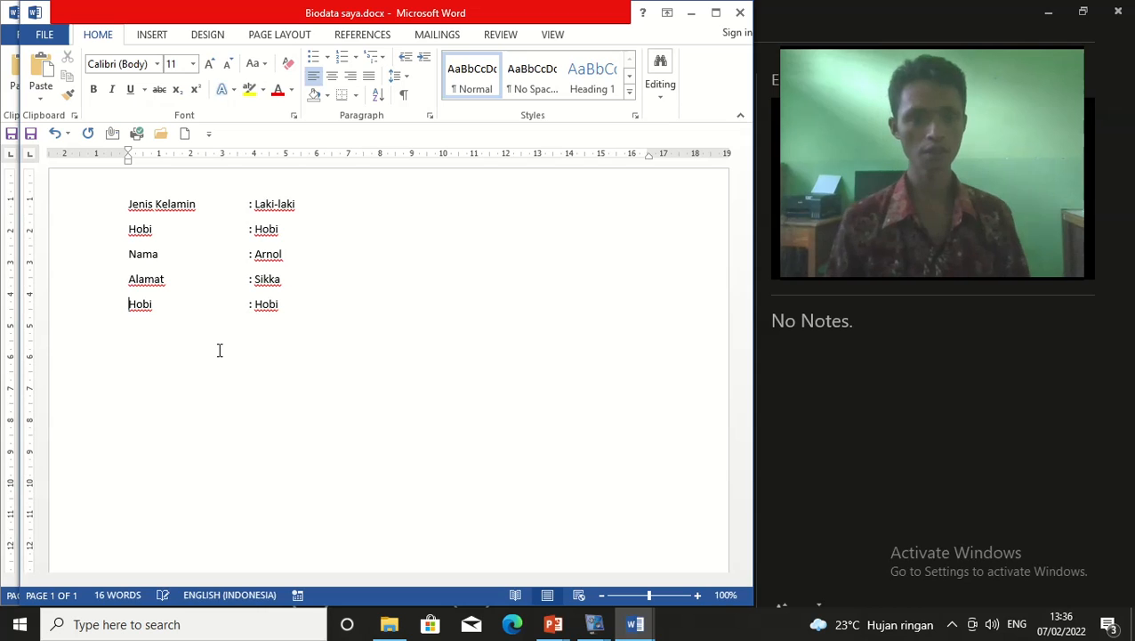
key("BackSpace")
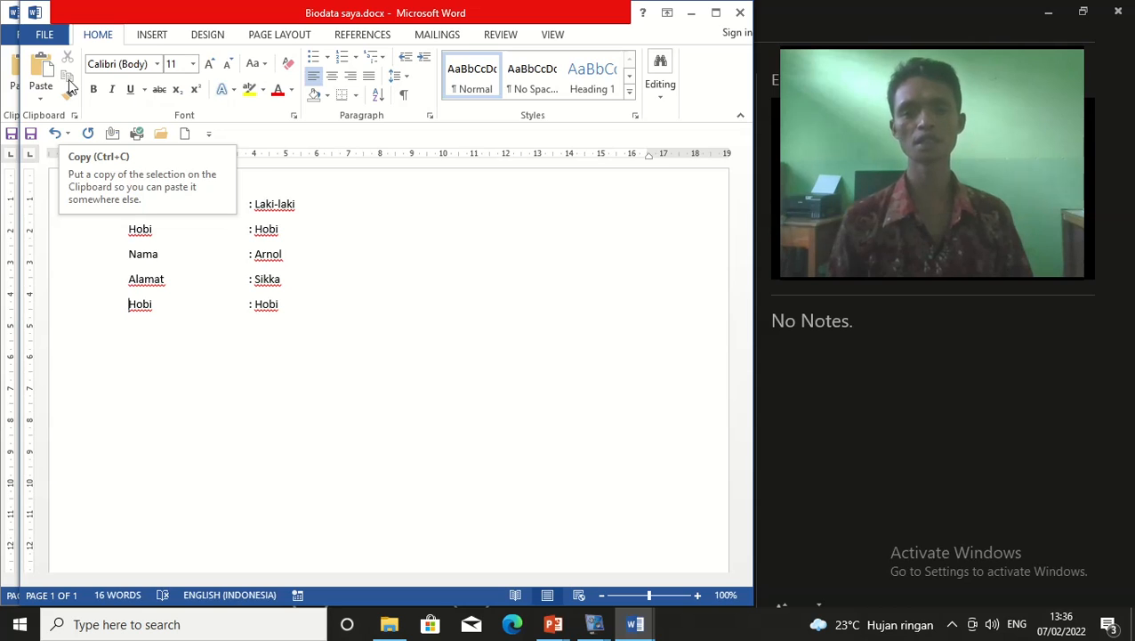
left_click(290, 334)
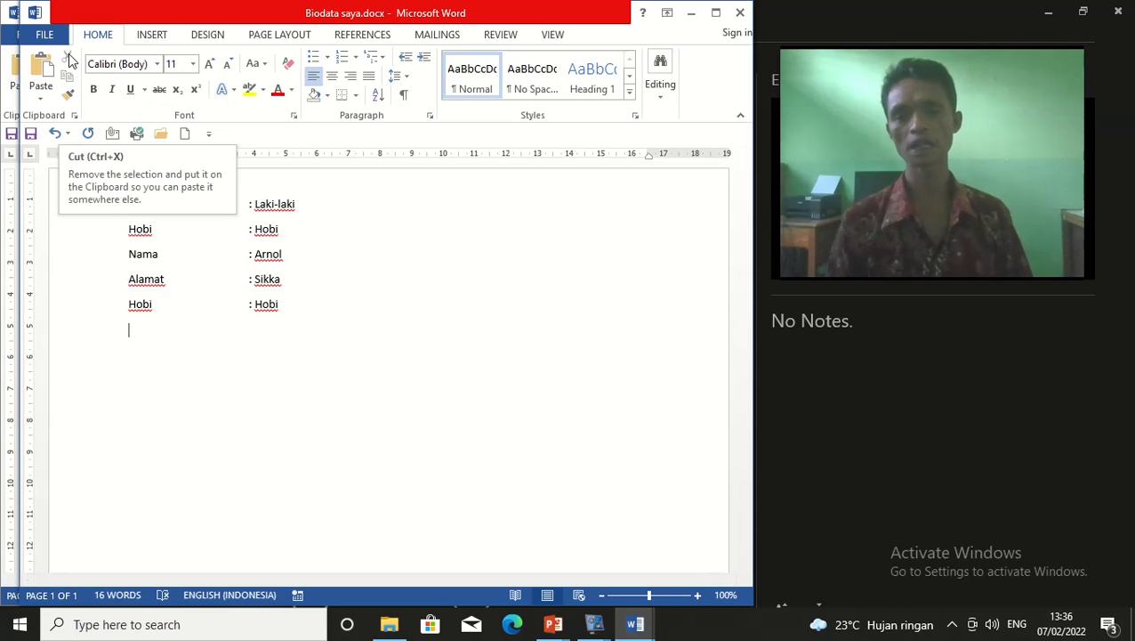
left_click_drag(302, 229, 93, 227)
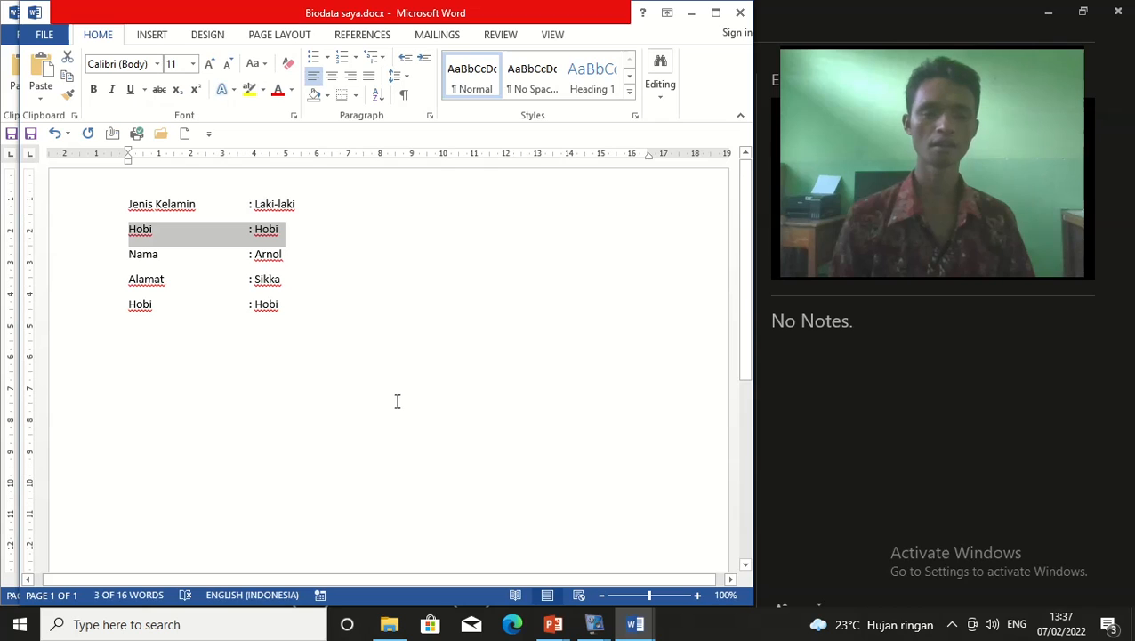
left_click(294, 312)
key("Return")
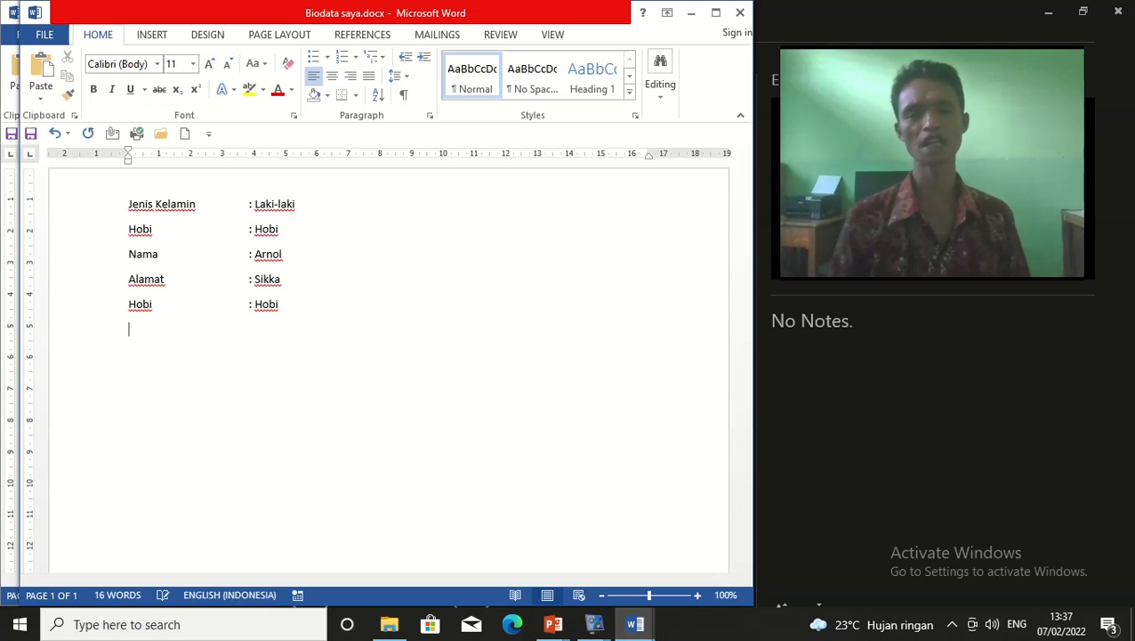
key("Return")
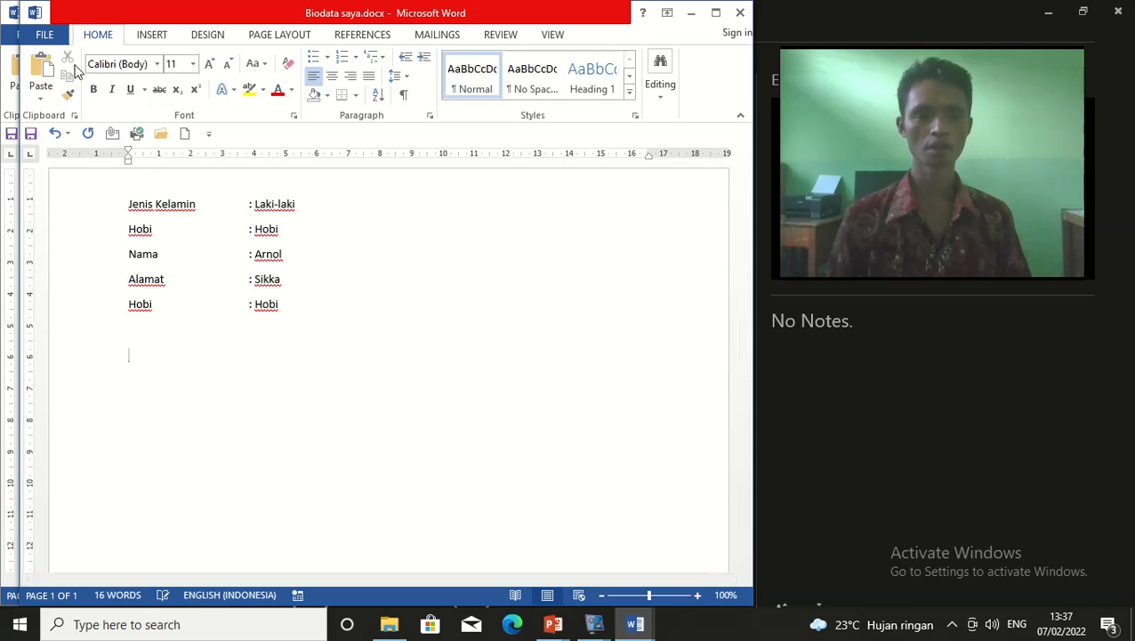
left_click_drag(305, 214, 96, 208)
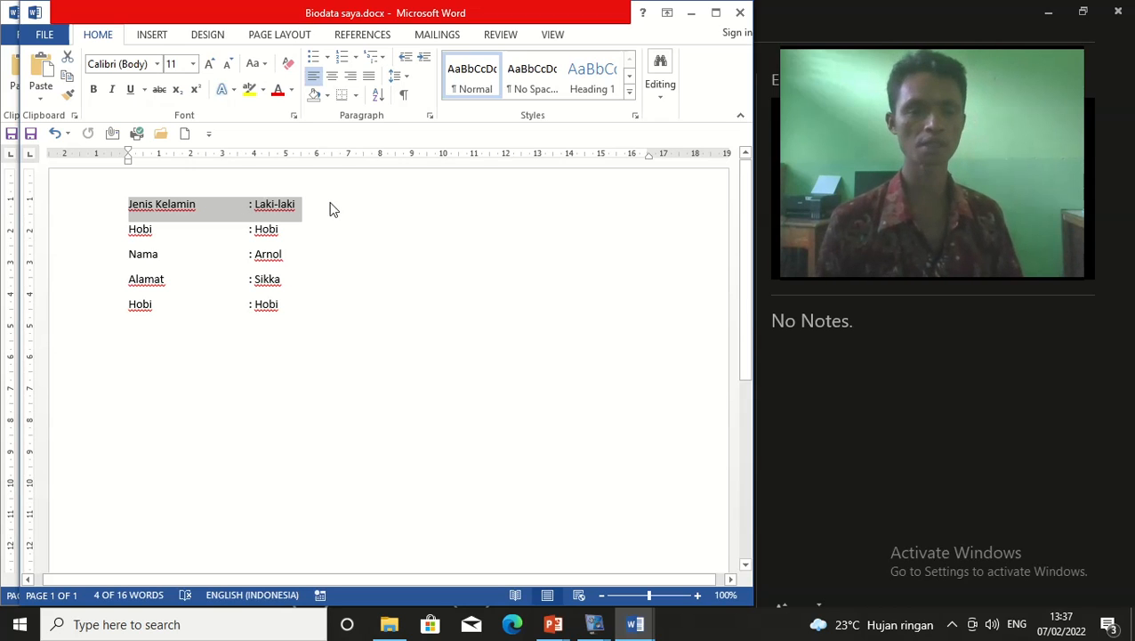
left_click(336, 272)
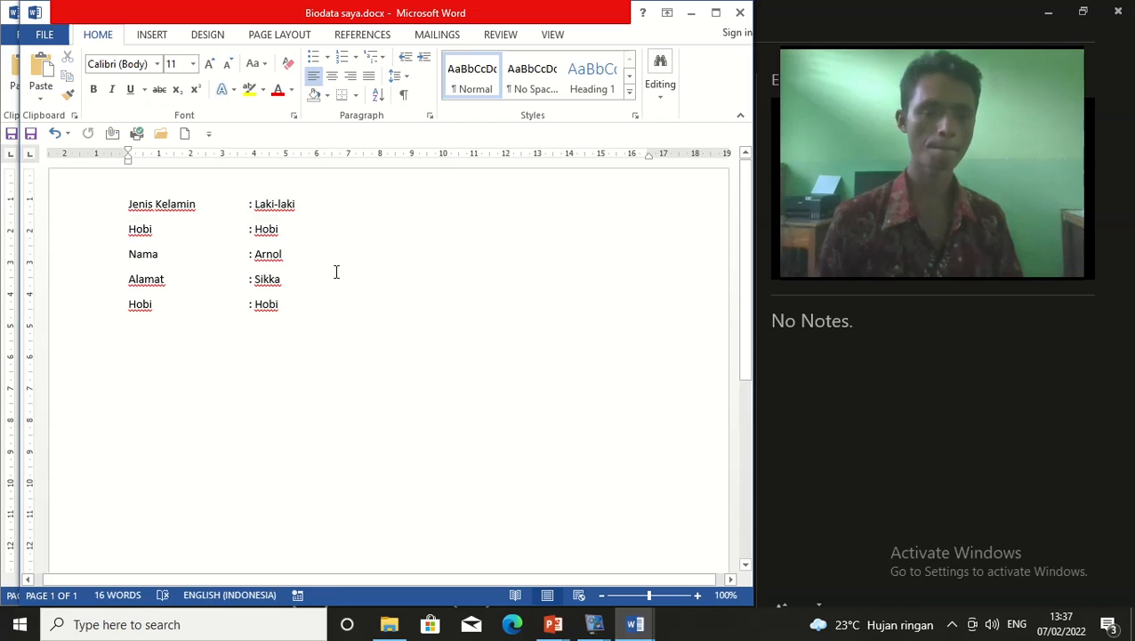
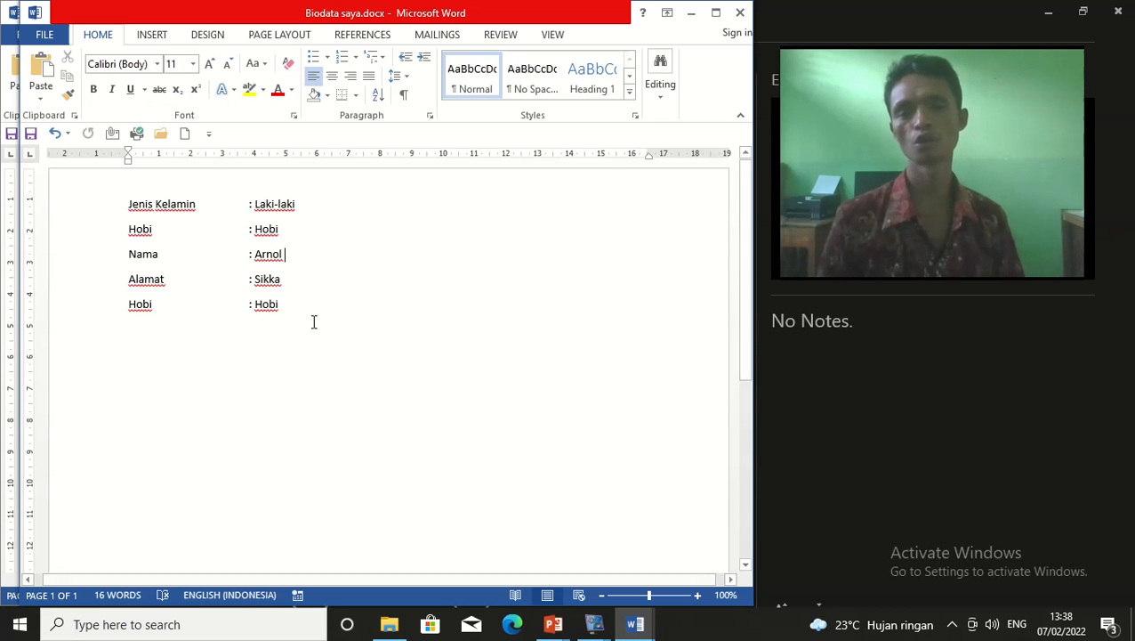
Place the cursor around the Hobi and ': Arnol' parts of the biodata
left_click(352, 331)
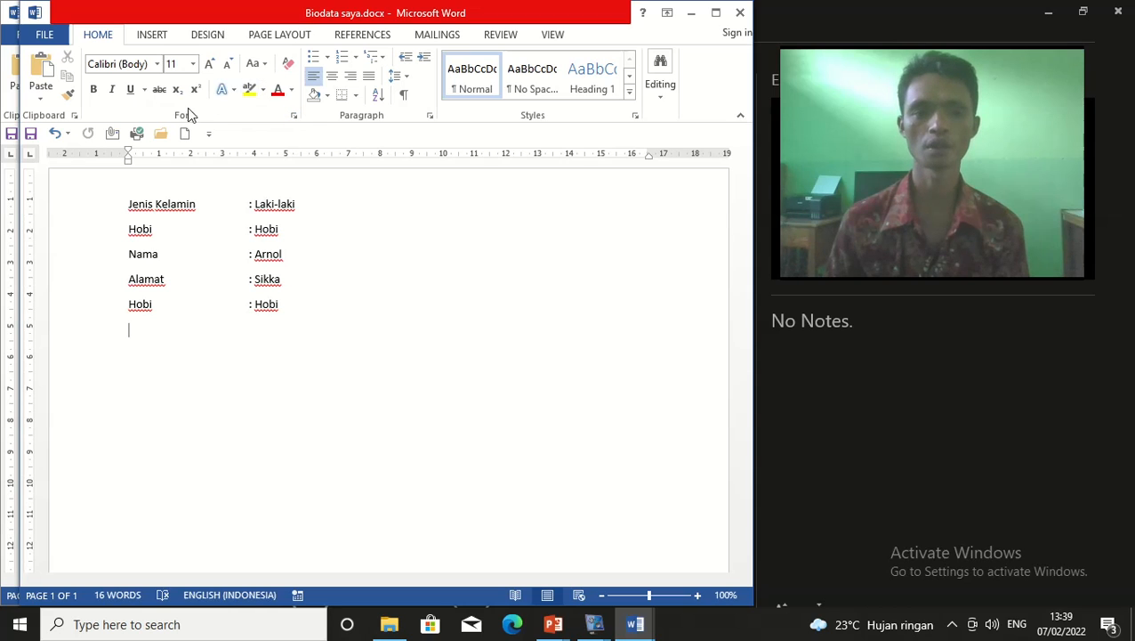
left_click(303, 224)
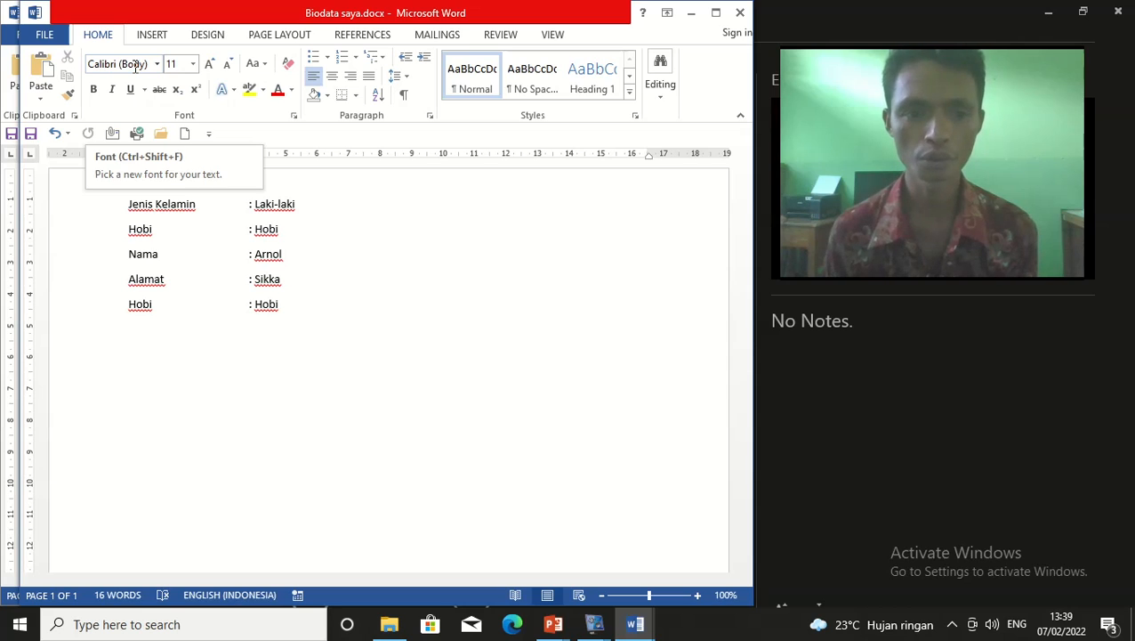
left_click(238, 256)
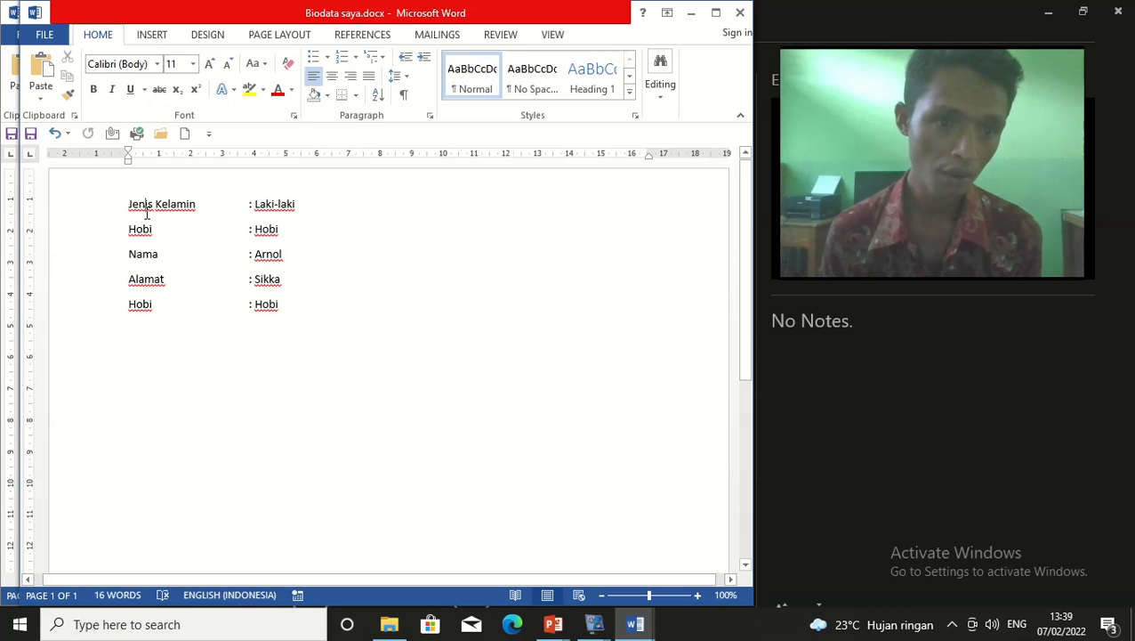
Select all five biodata lines, from Jenis Kelamin to the last Hobi
left_click_drag(128, 205, 276, 323)
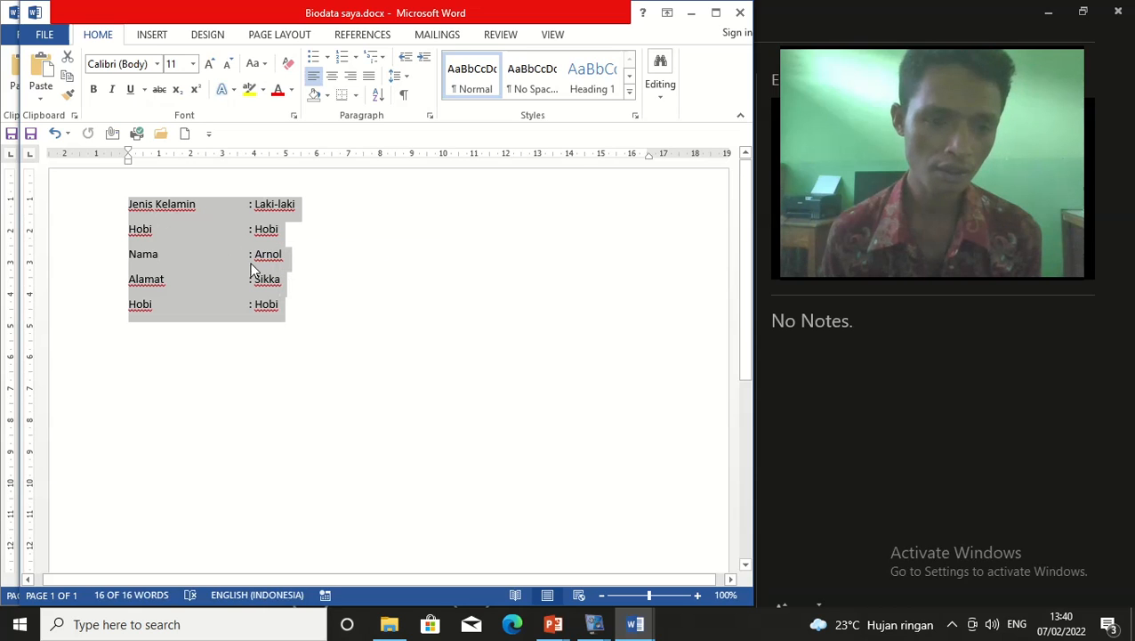
left_click(317, 294)
left_click_drag(128, 204, 276, 322)
left_click(305, 322)
left_click(127, 204)
left_click(283, 320, "shift")
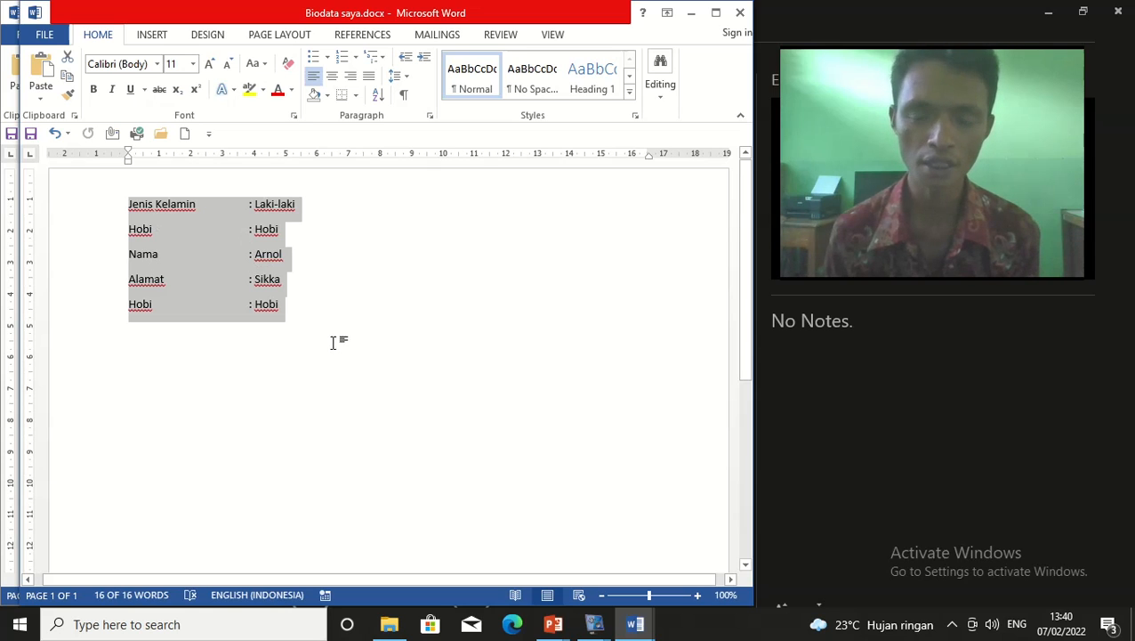
left_click(275, 328)
left_click_drag(134, 211, 299, 347)
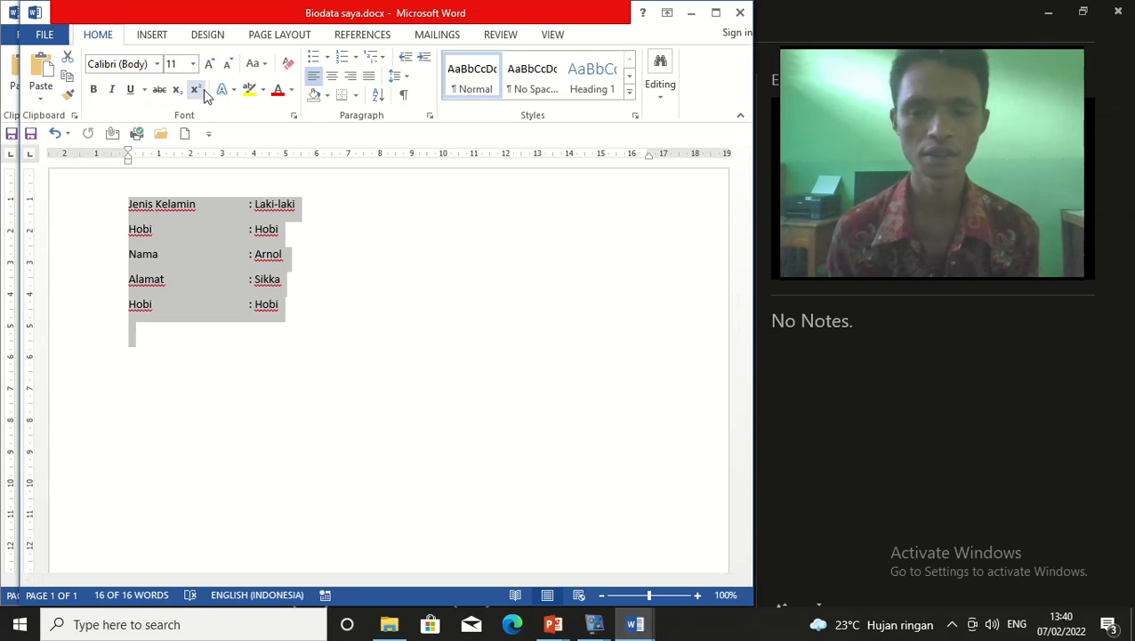
left_click(287, 299)
left_click_drag(129, 203, 275, 307)
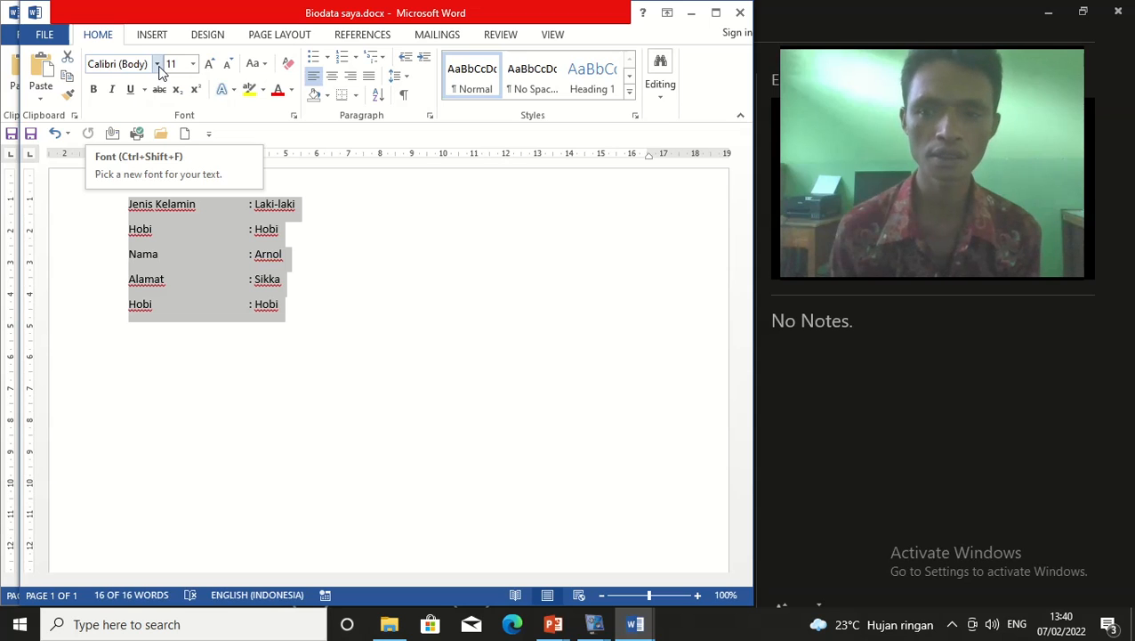
Indent the selected biodata lines to about 7 cm with the ruler's left-indent marker
left_click(158, 64)
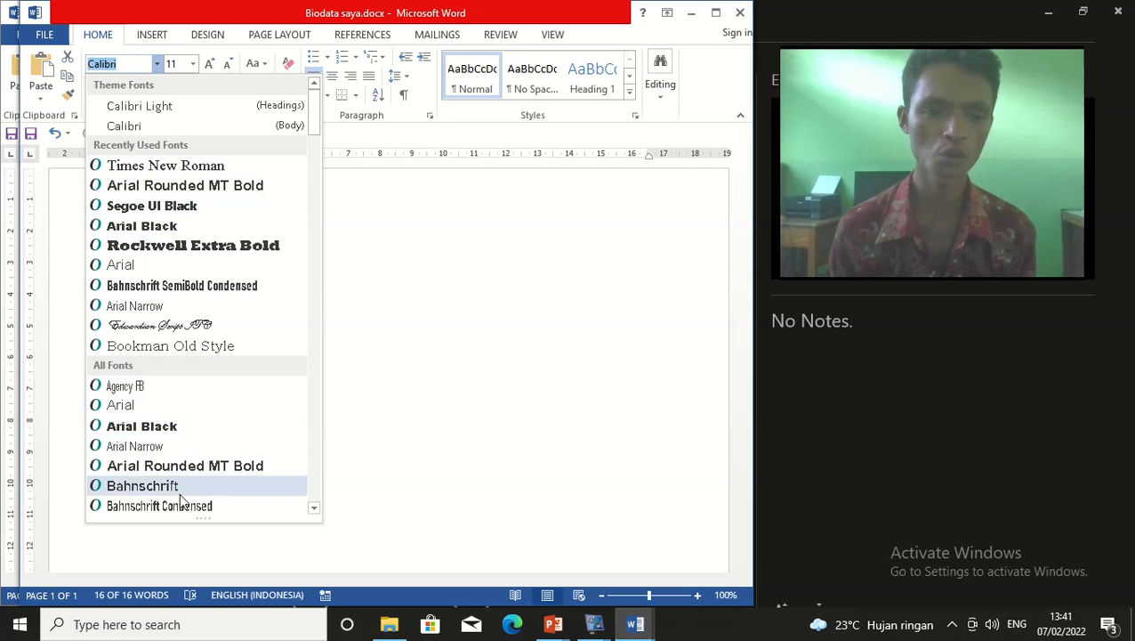
left_click(417, 345)
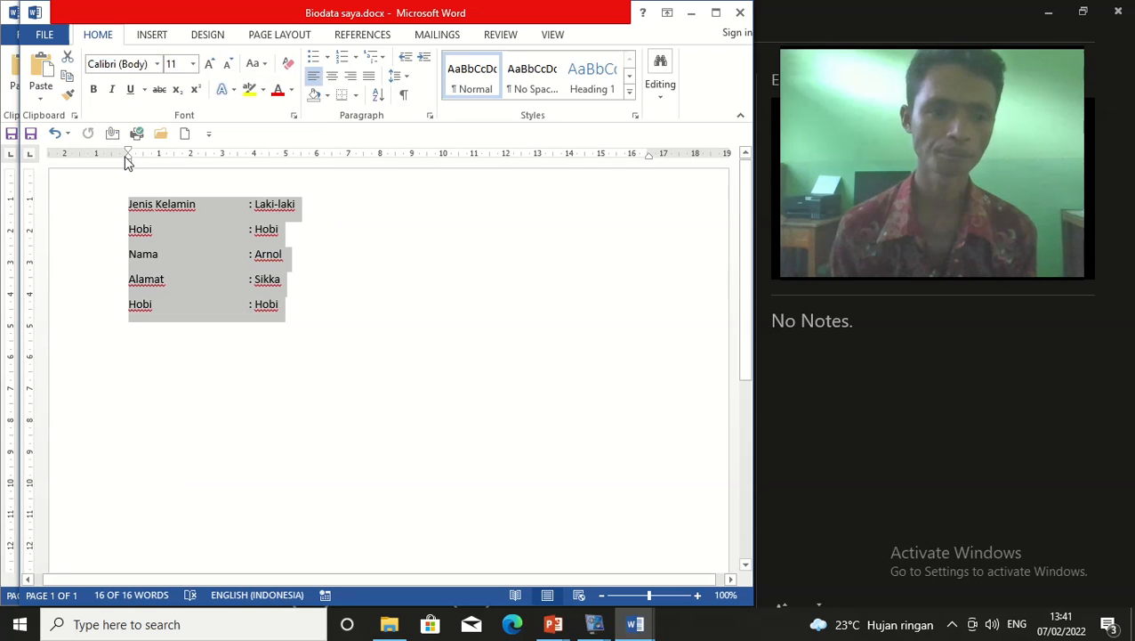
left_click_drag(128, 163, 341, 161)
left_click(324, 238)
Delete the extra tab before ': Arnol' and ': Sikka' so their colons align, then reselect the lines
left_click_drag(339, 201, 469, 322)
left_click(466, 265)
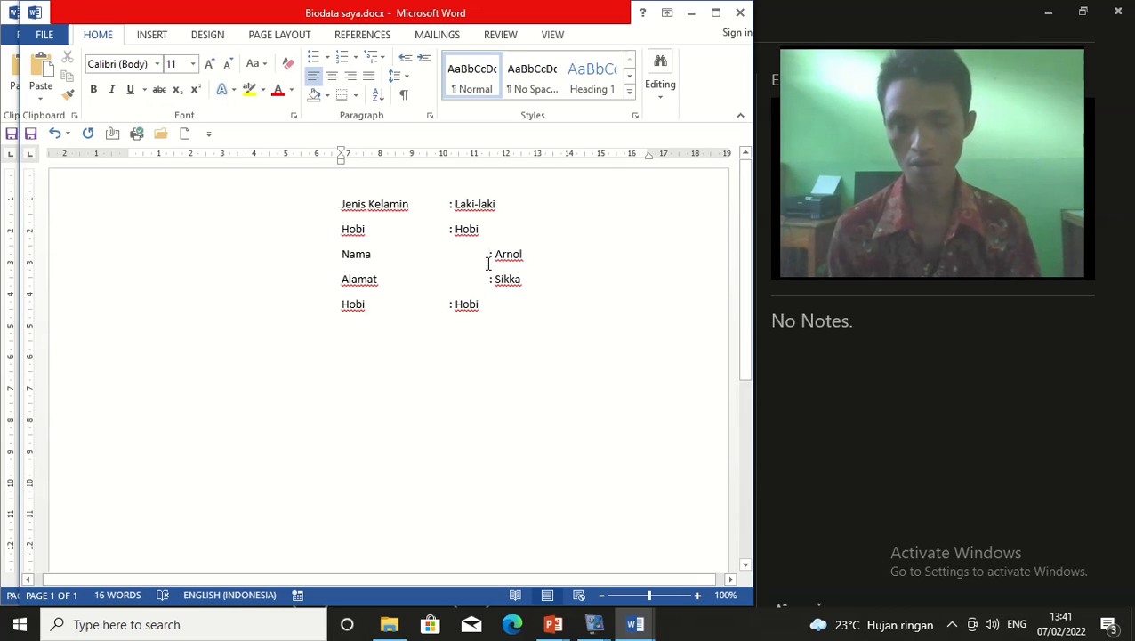
key("BackSpace")
left_click(488, 280)
key("BackSpace")
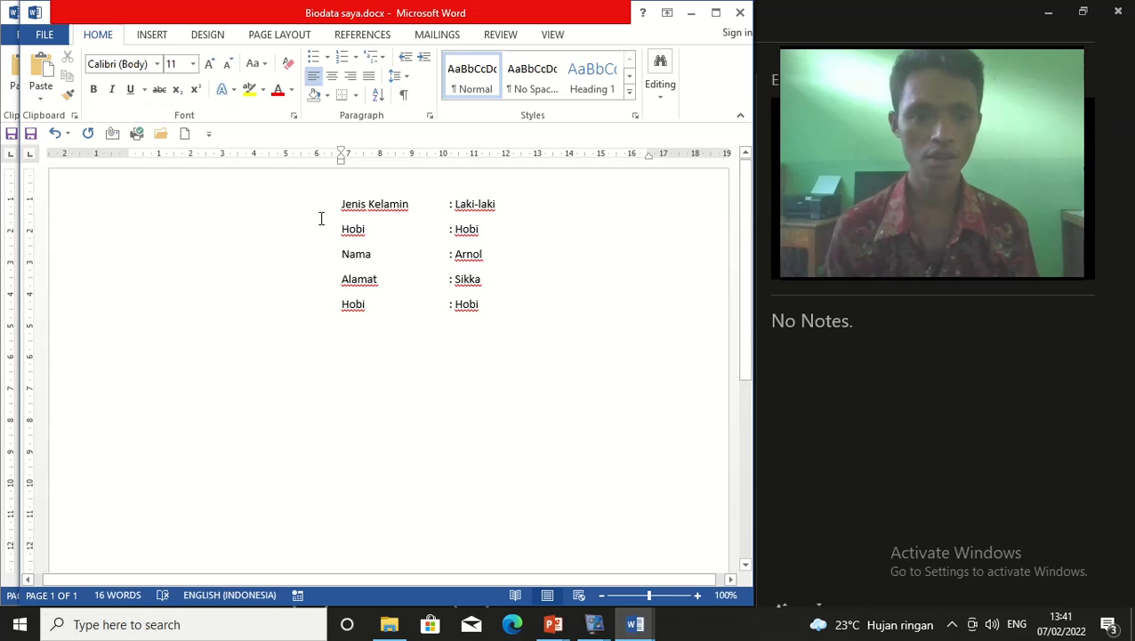
left_click_drag(337, 203, 474, 321)
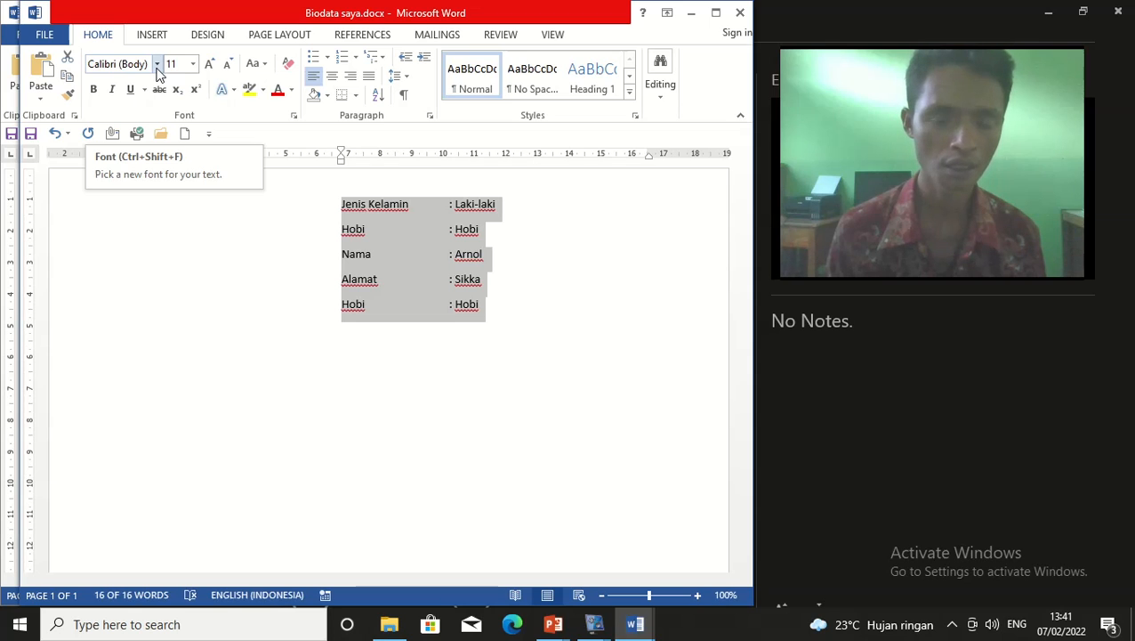
left_click(157, 66)
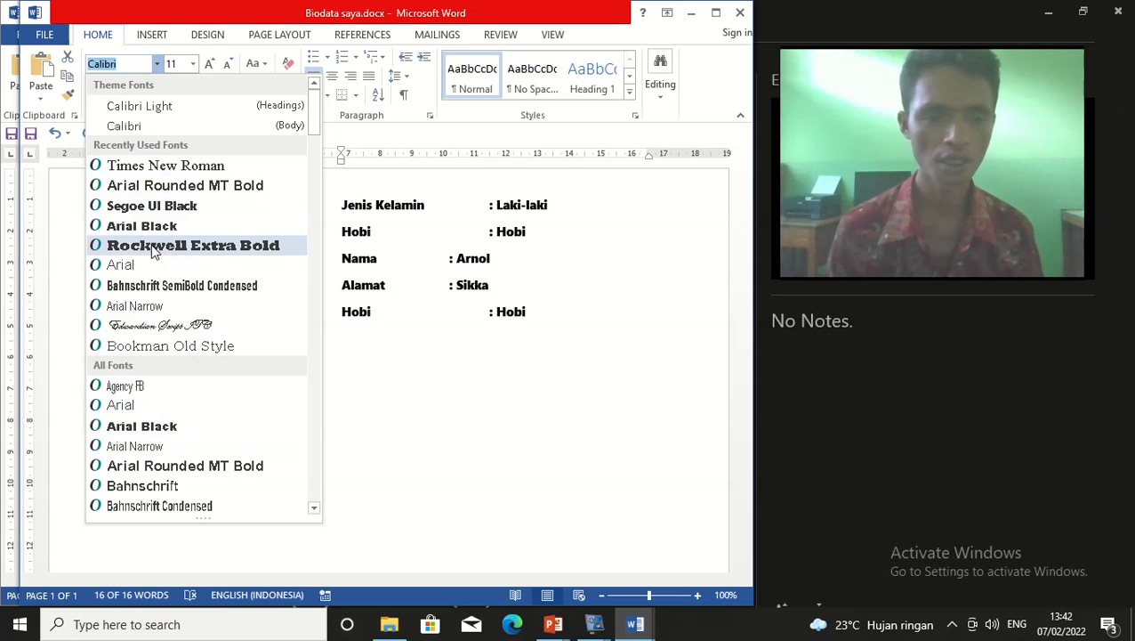
left_click(445, 326)
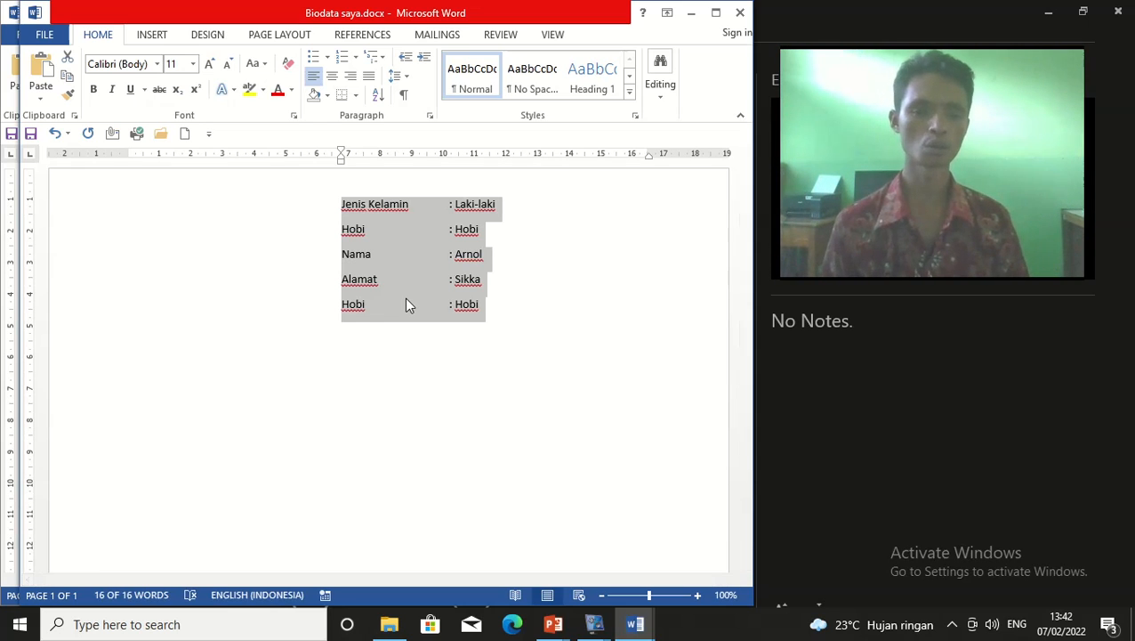
left_click(423, 320)
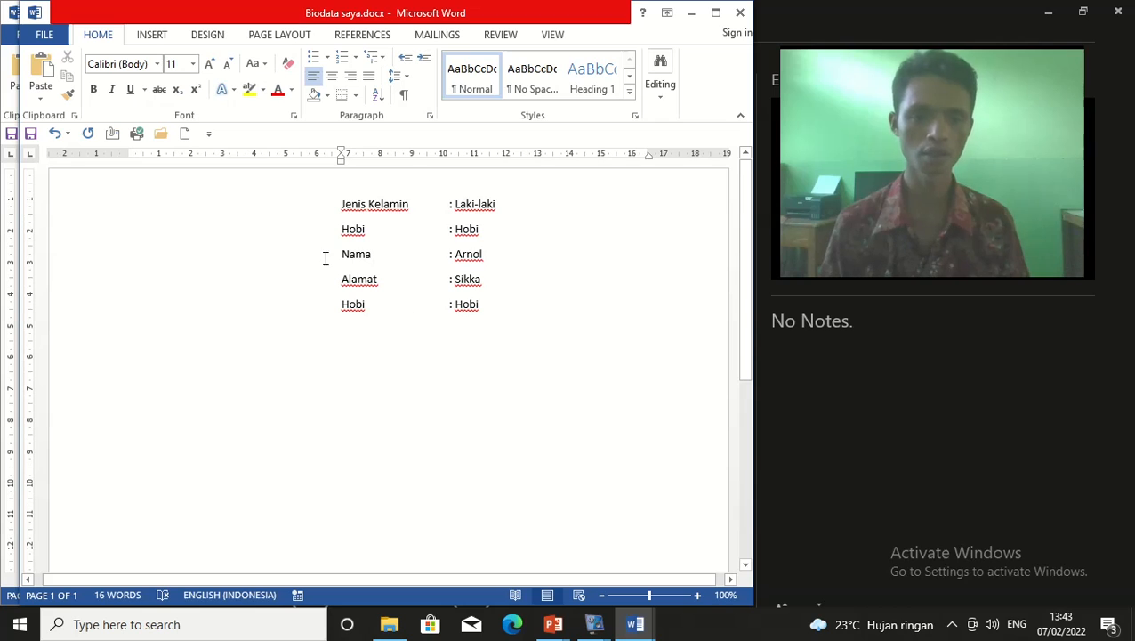
Select all the text in Biodata saya.docx with Ctrl+A
left_click_drag(335, 198, 489, 314)
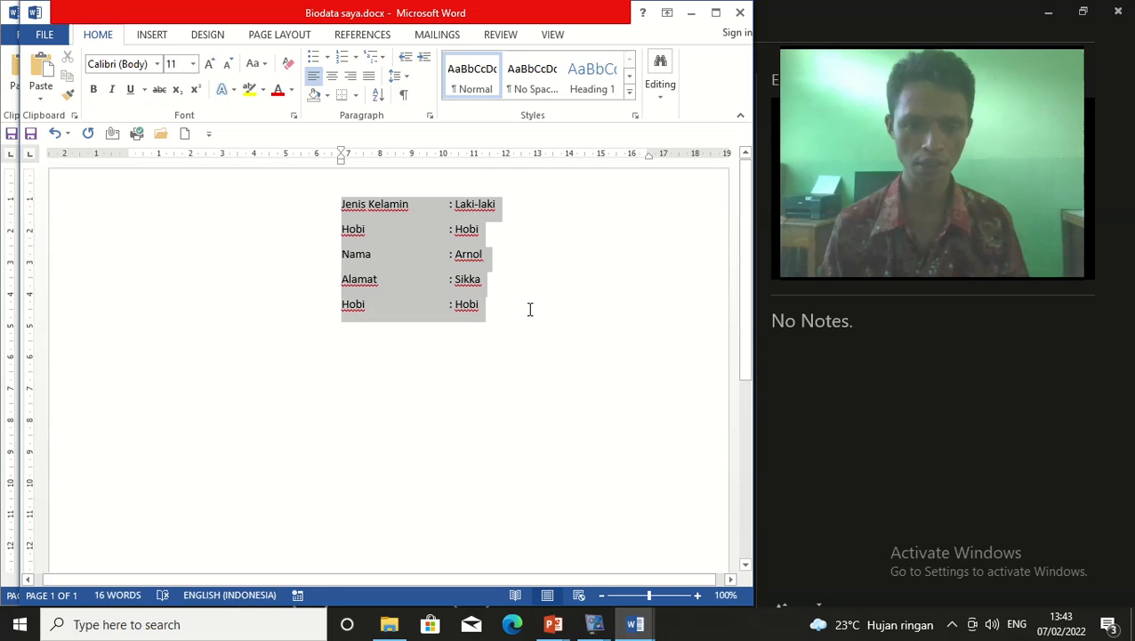
left_click(461, 335)
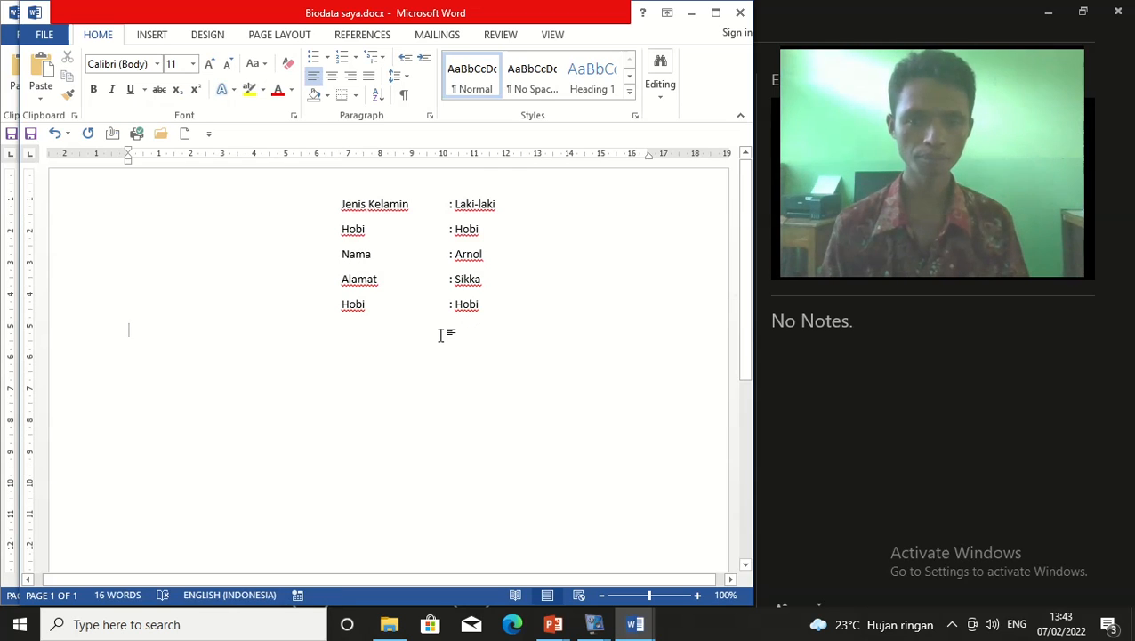
left_click(339, 203)
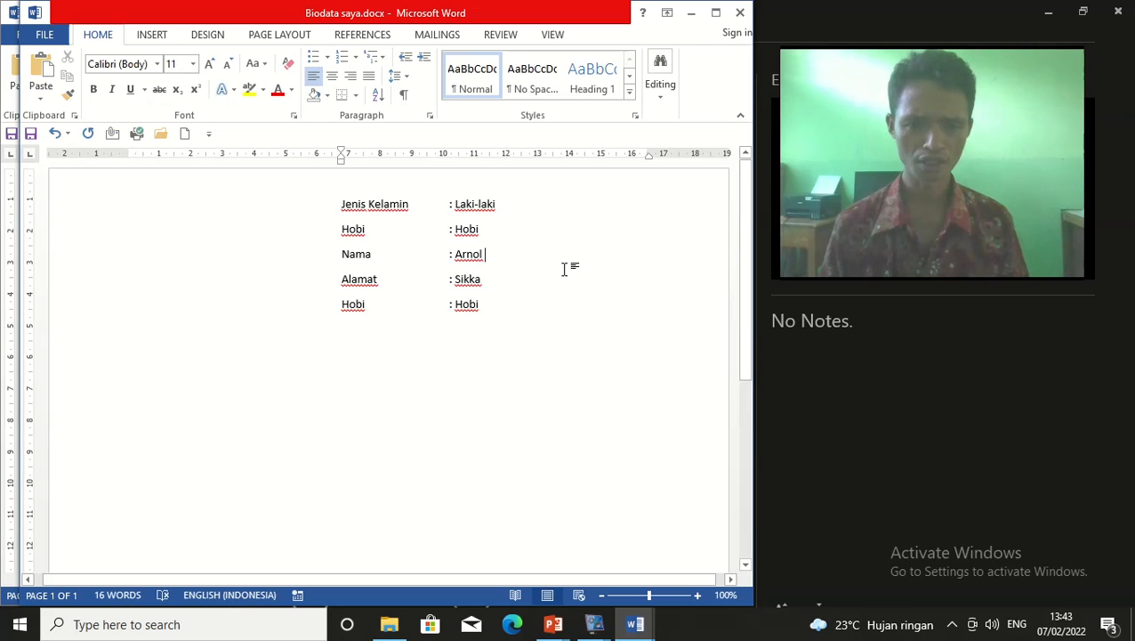
left_click(563, 263)
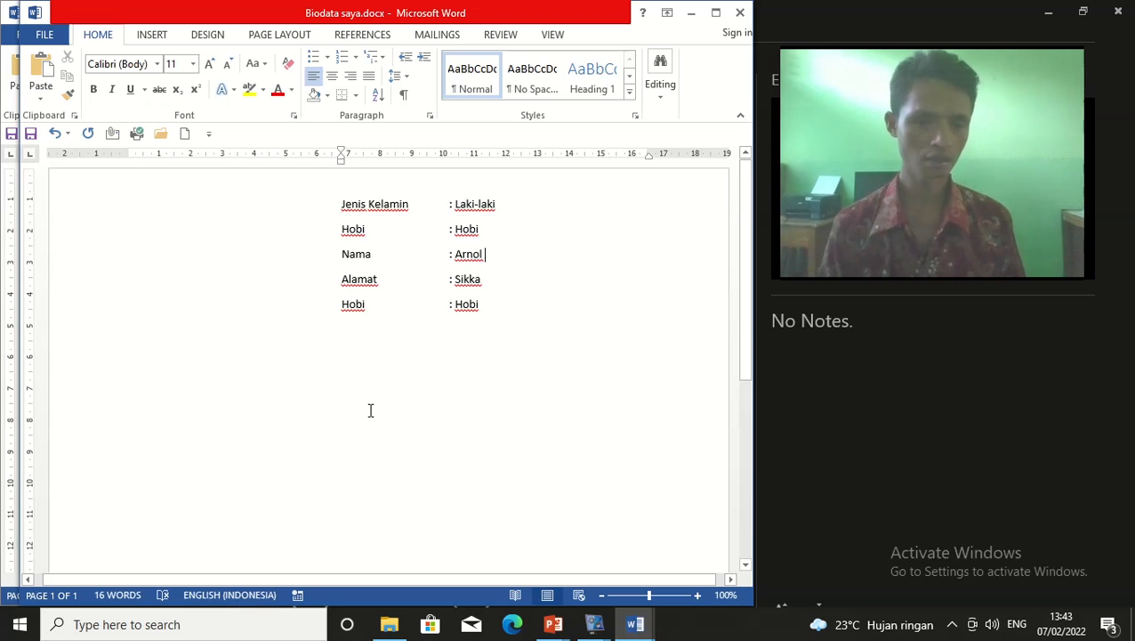
left_click(339, 204)
left_click_drag(342, 204, 472, 322)
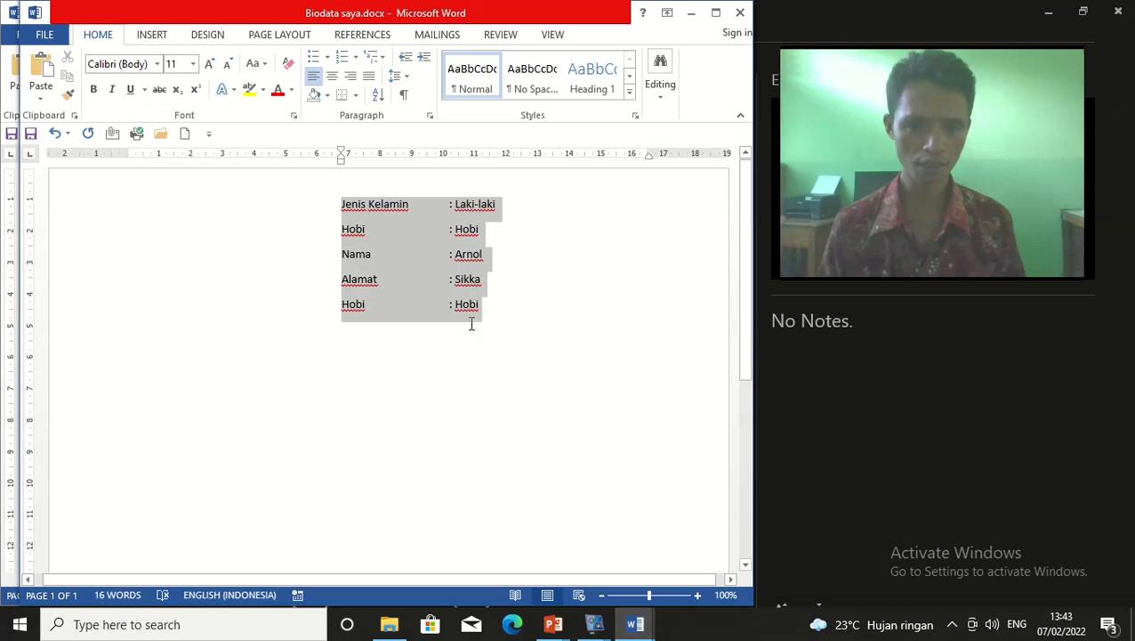
left_click(329, 218)
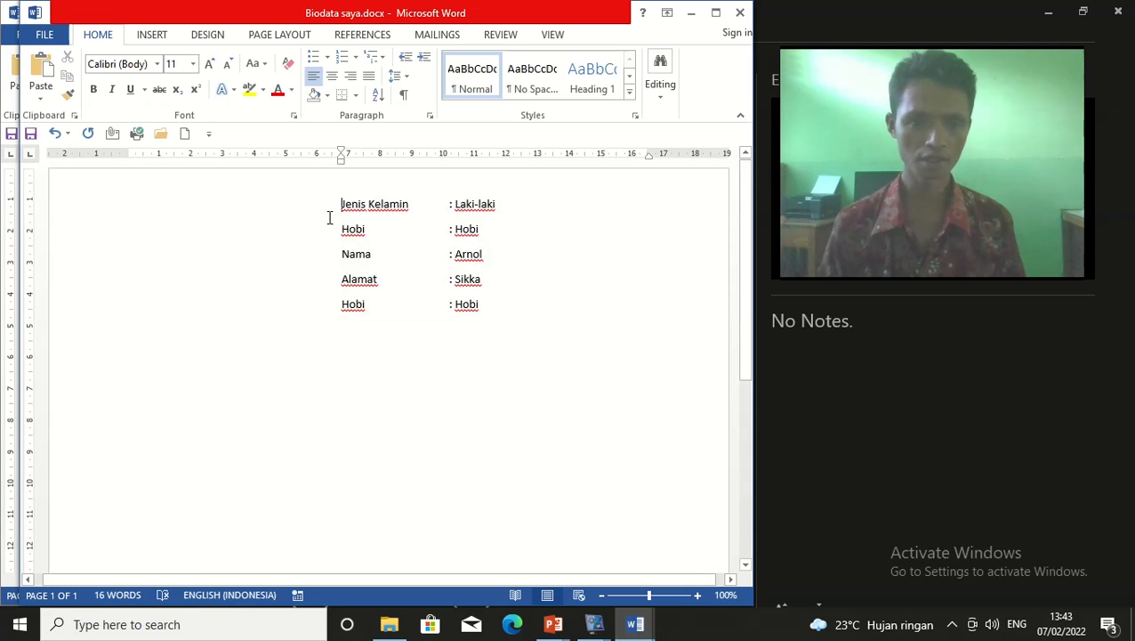
left_click_drag(317, 211, 562, 335)
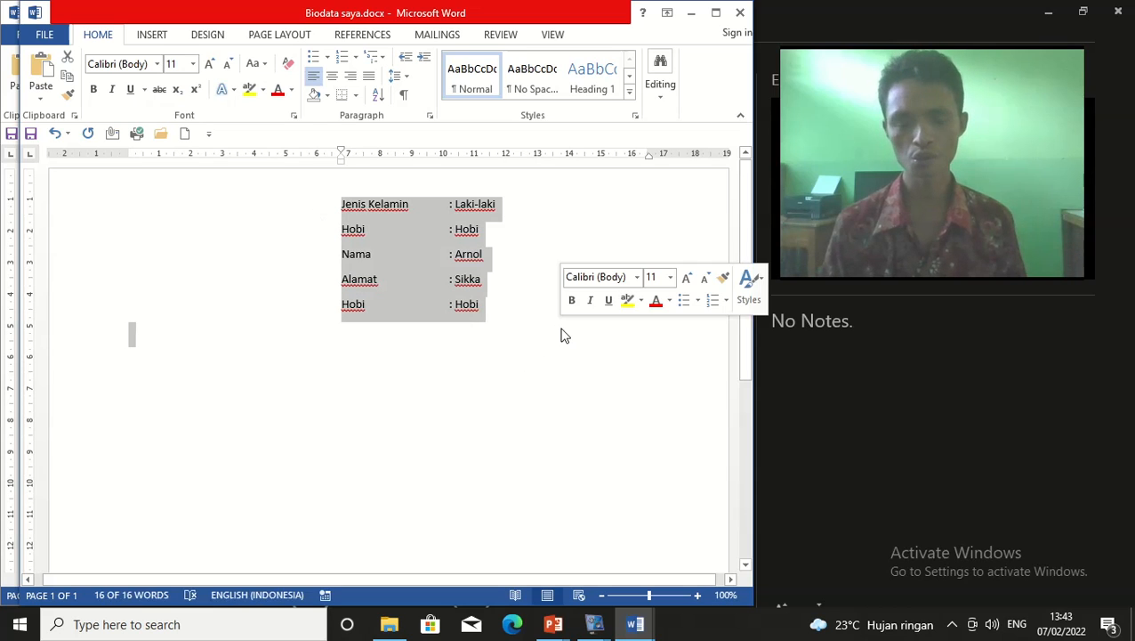
left_click(446, 347)
left_click(402, 231)
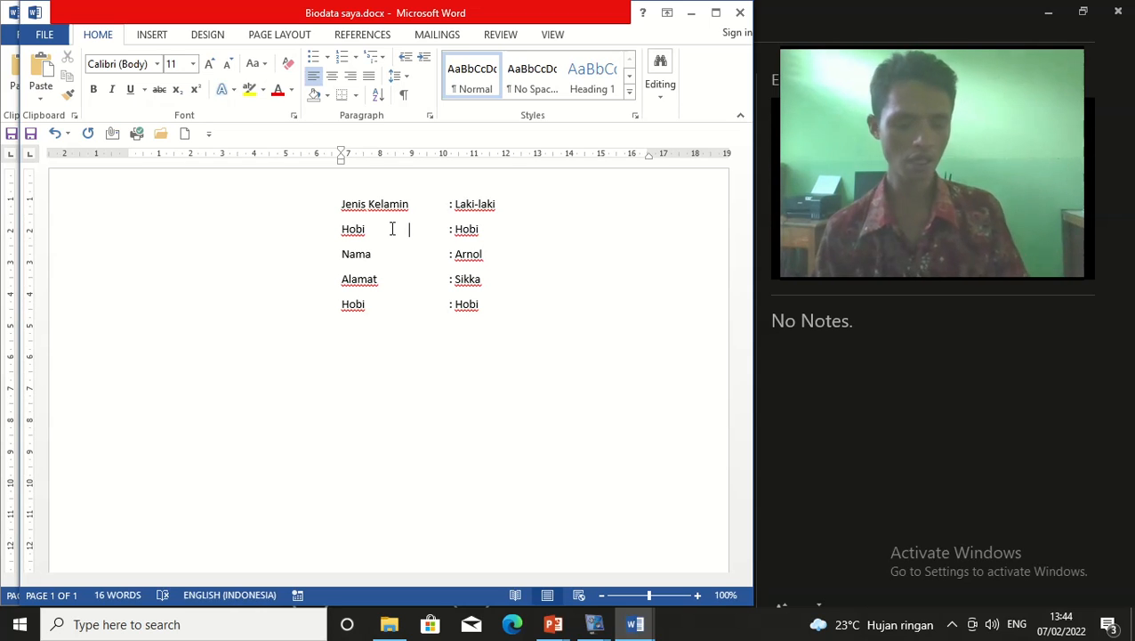
key("ctrl+a")
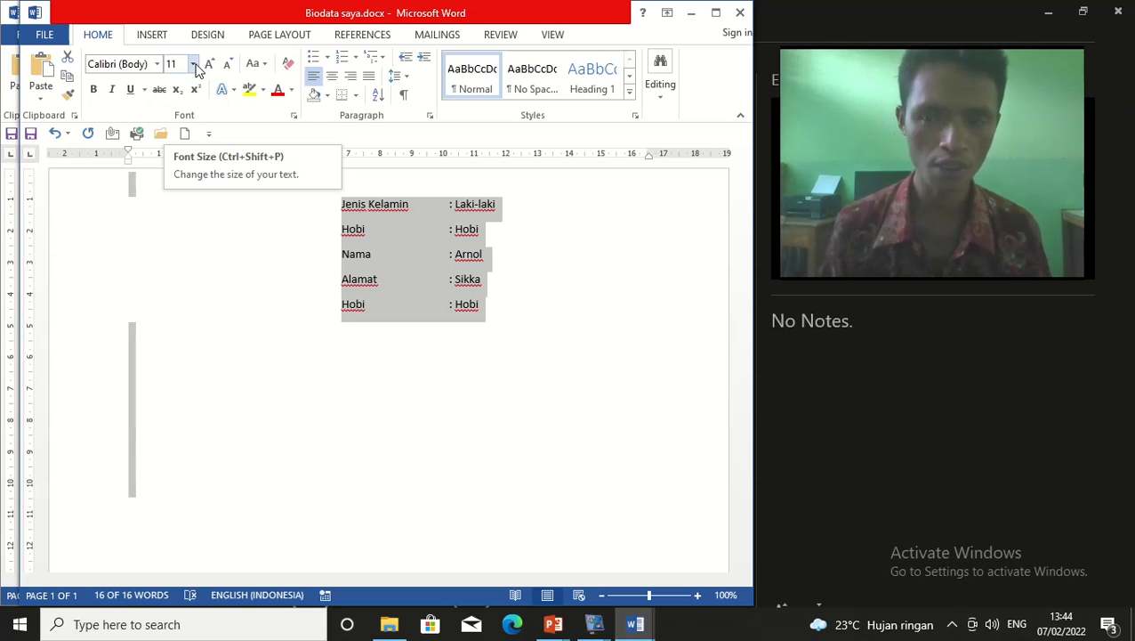
Show the Font Size list for the selected biodata lines
left_click(193, 64)
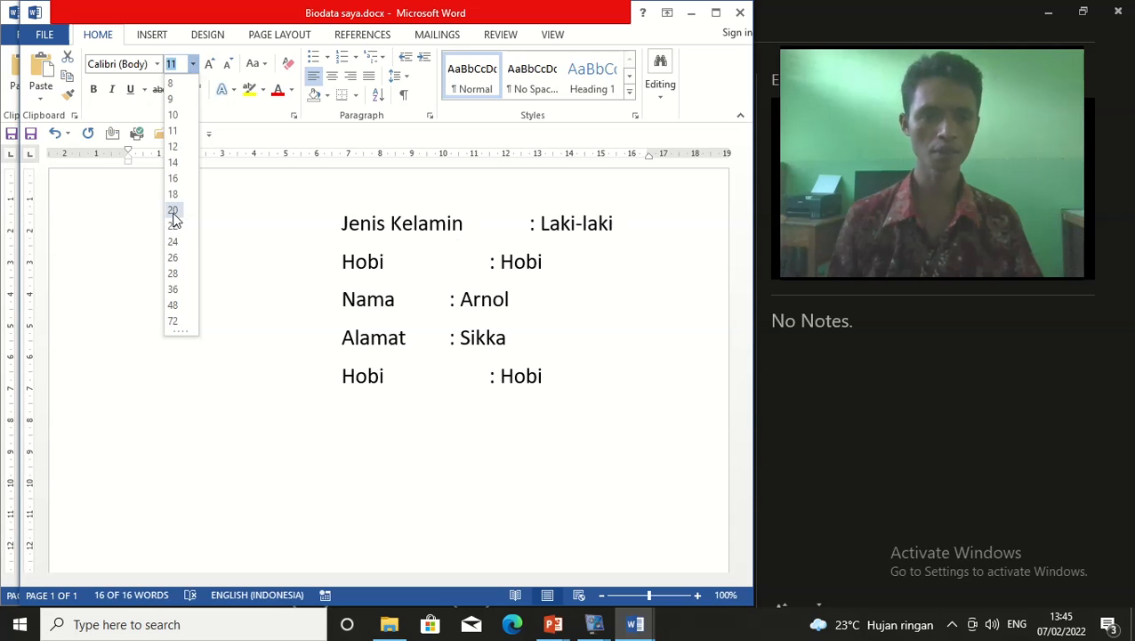
Apply font sizes 14, 20, 11 and then 8 to the biodata lines
left_click(178, 165)
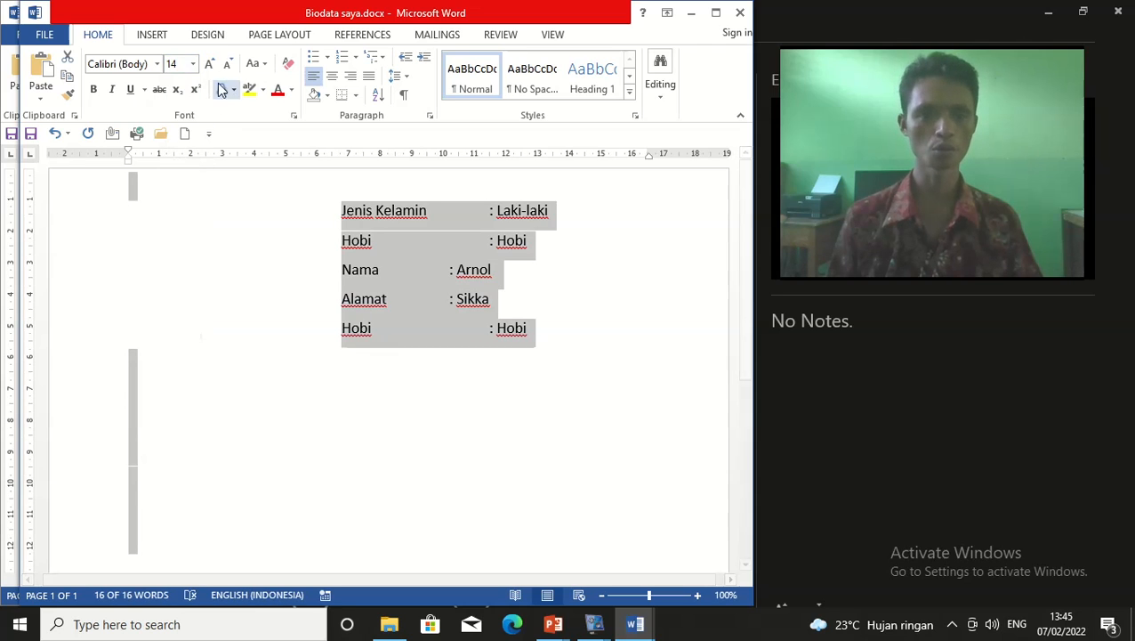
left_click(193, 65)
left_click(176, 212)
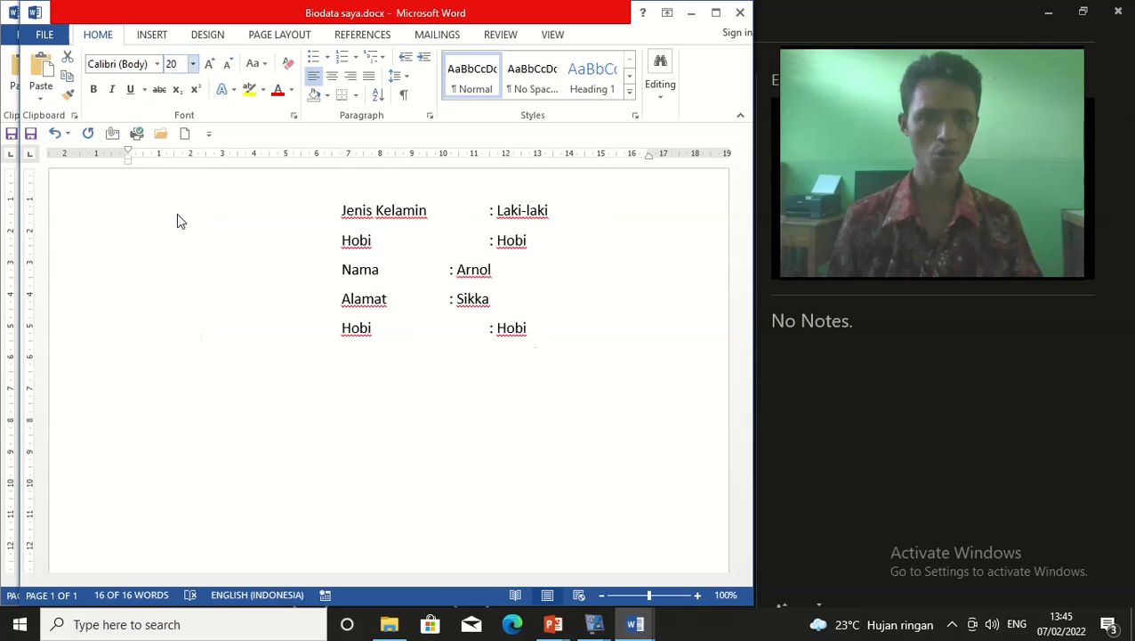
left_click(192, 65)
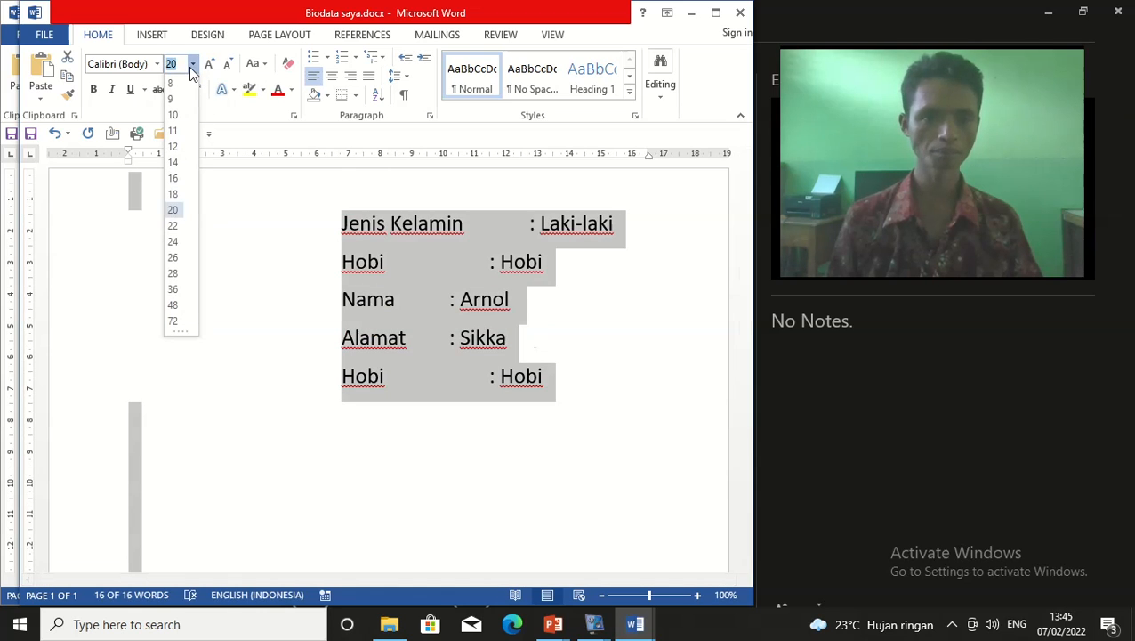
left_click(177, 139)
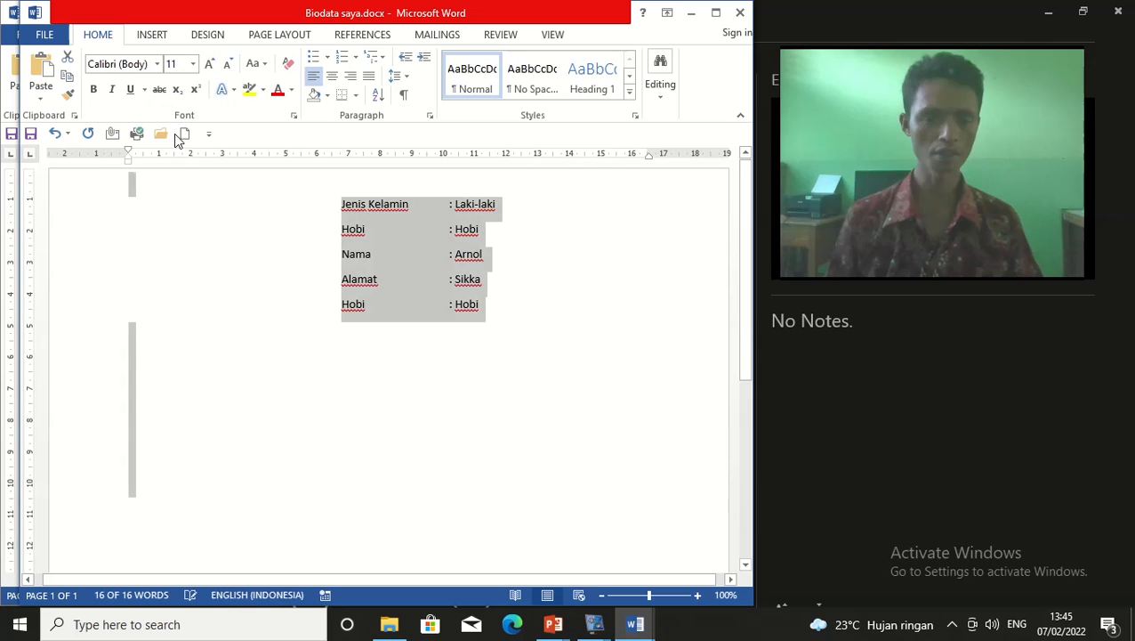
left_click(192, 65)
left_click(177, 88)
left_click(193, 65)
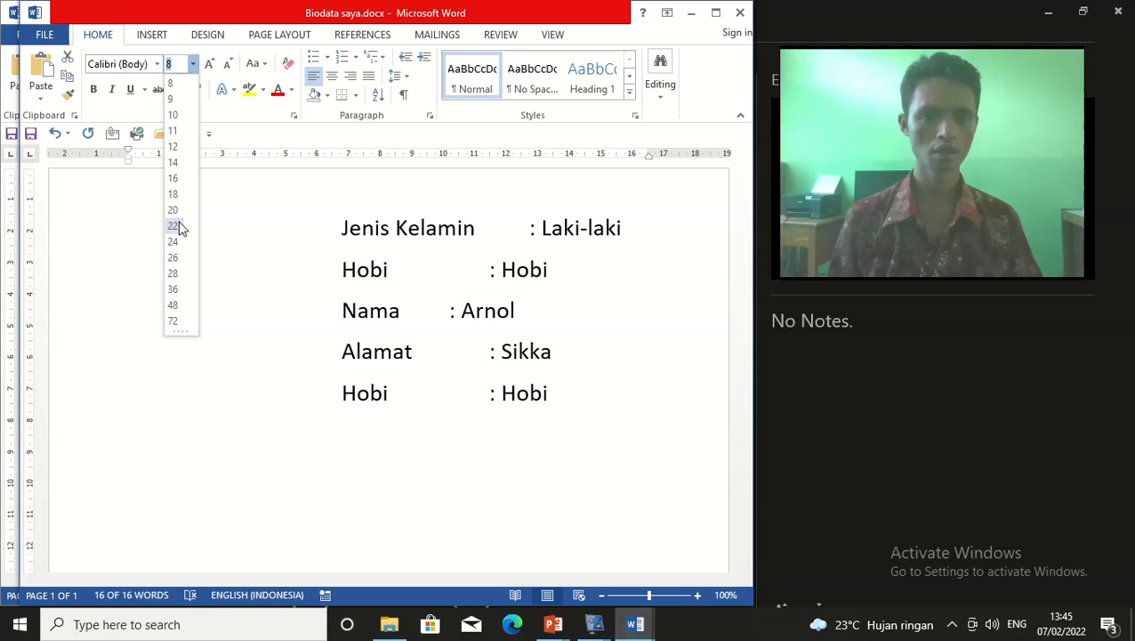
Set the biodata lines to 14 pt and add a tab before ': Arnol' and ': Sikka'
left_click(175, 164)
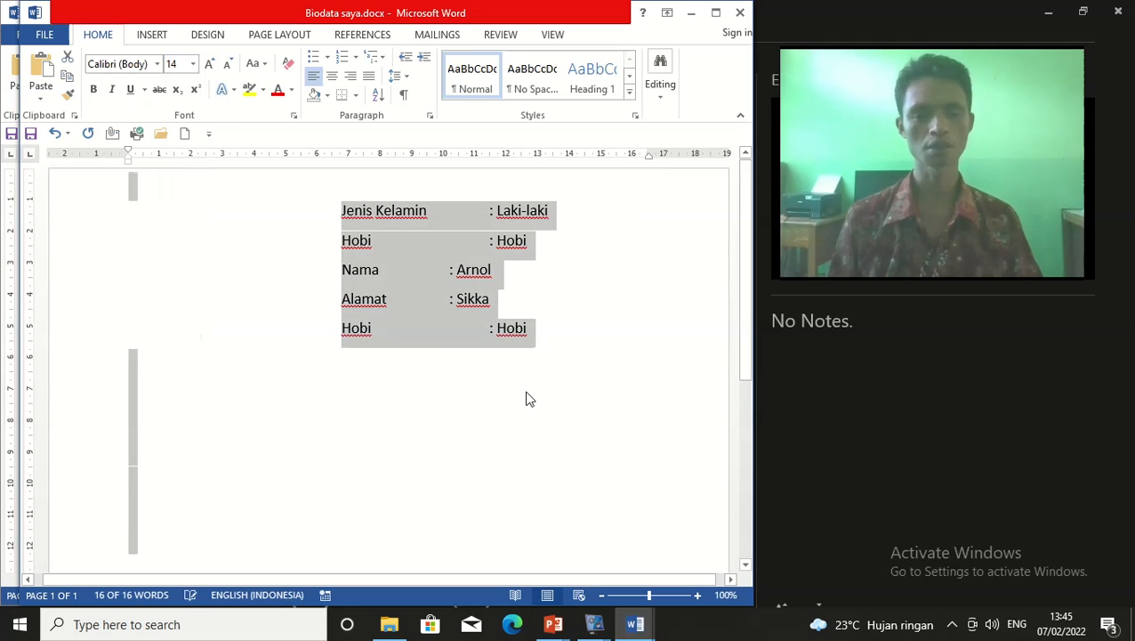
left_click(527, 349)
left_click(447, 278)
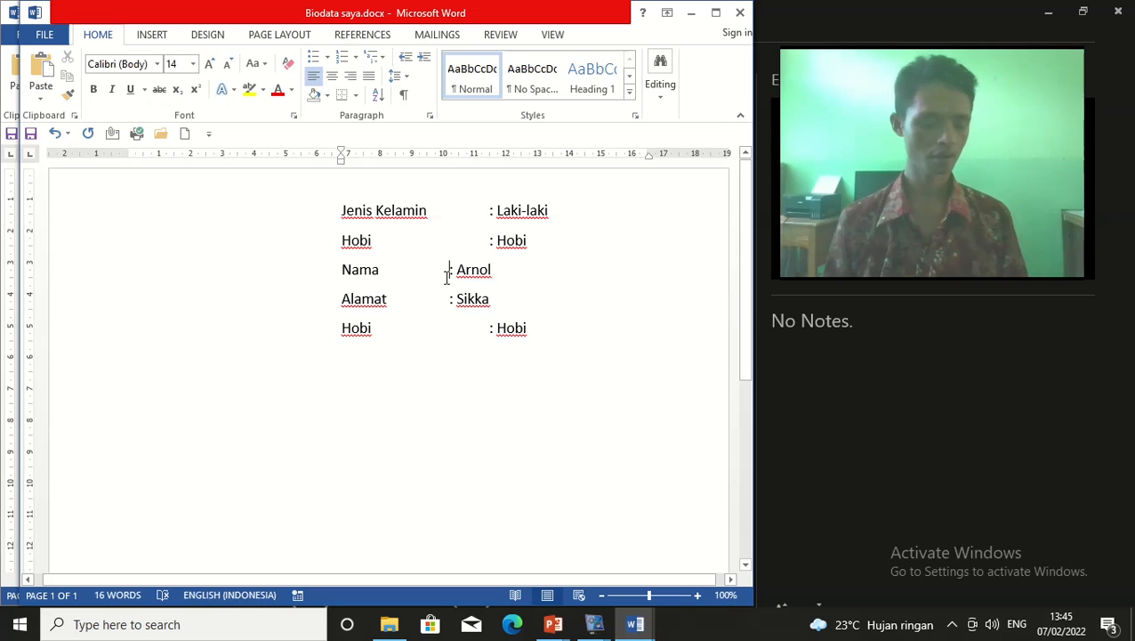
key("Tab")
left_click(447, 301)
key("Tab")
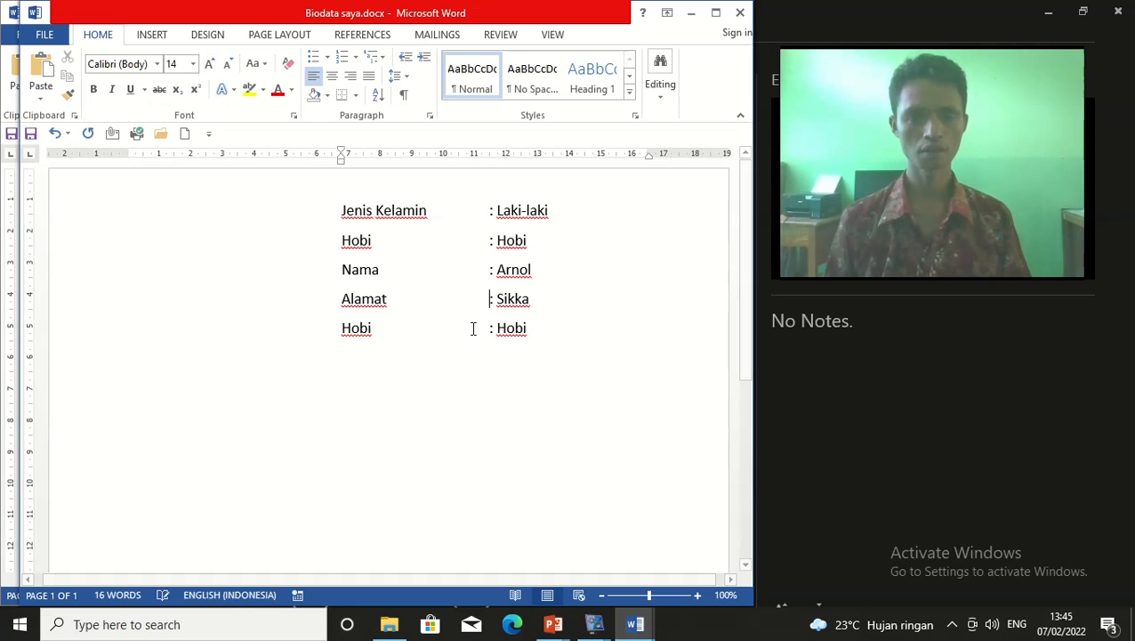
Remove the added tab before ': Arnol' and ': Sikka'
left_click(487, 214)
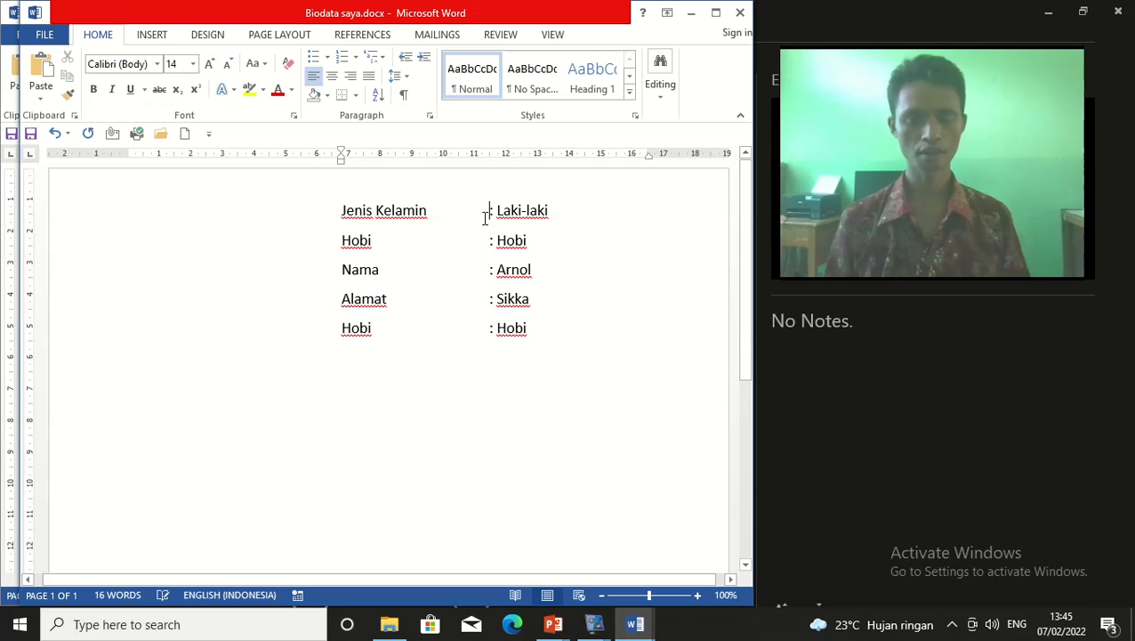
left_click(490, 271)
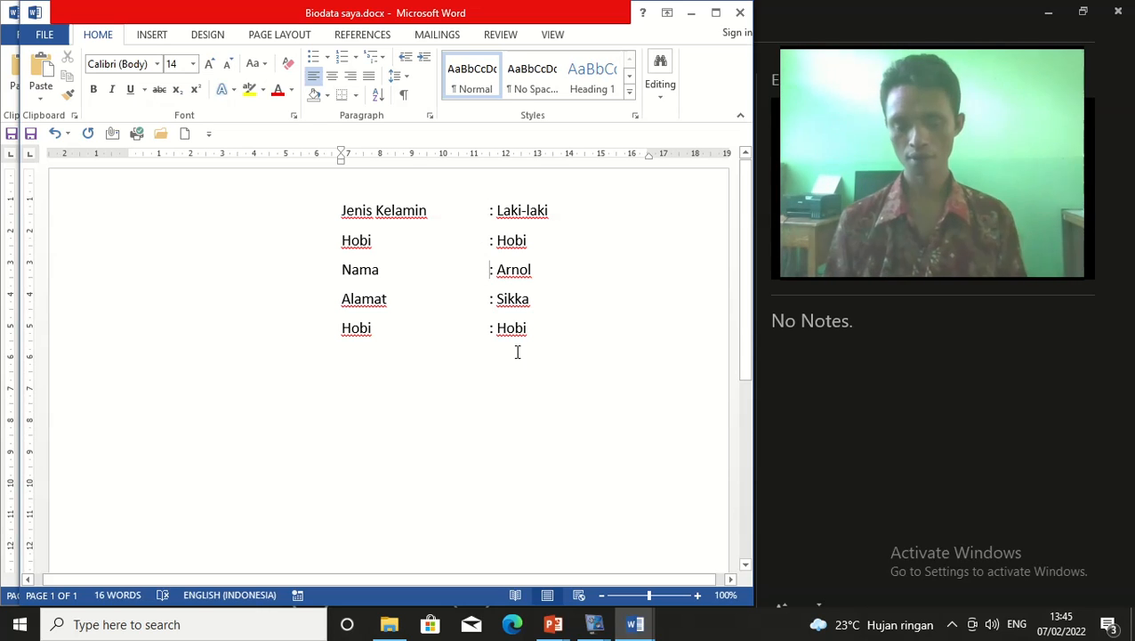
key("BackSpace")
left_click(488, 300)
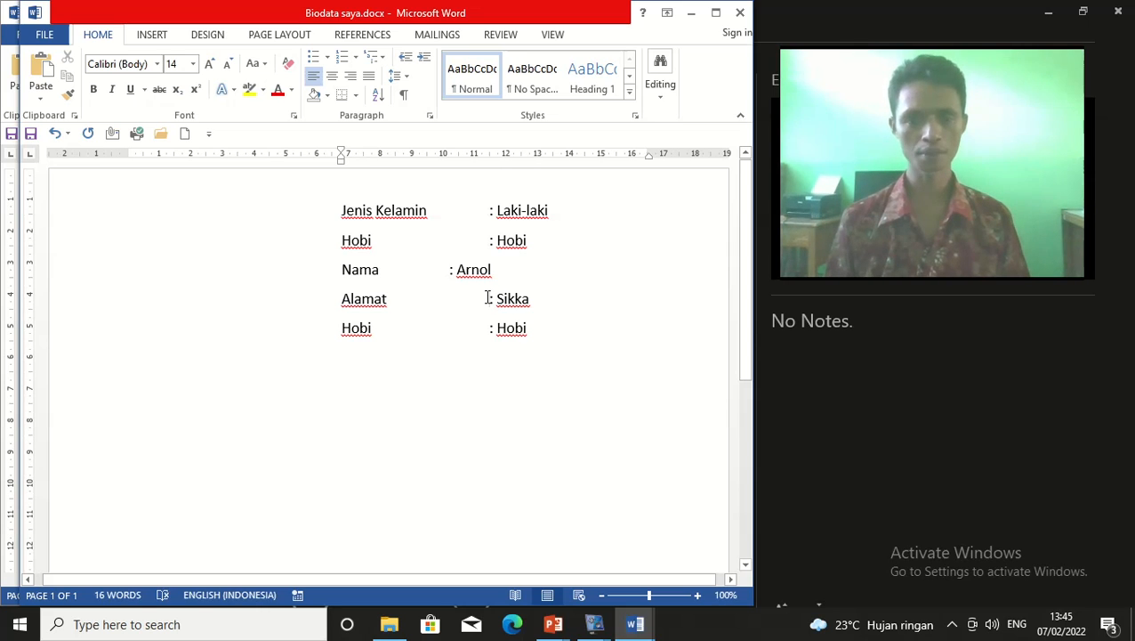
key("BackSpace")
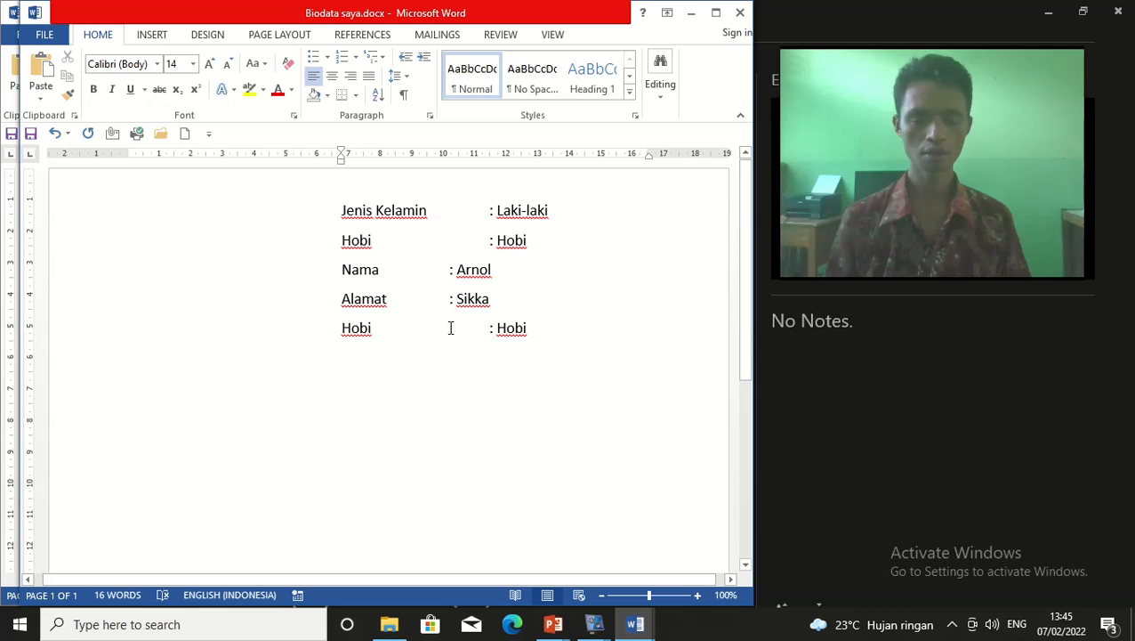
Re-insert a tab before ': Arnol' and ': Sikka' so all colons line up
left_click(452, 275)
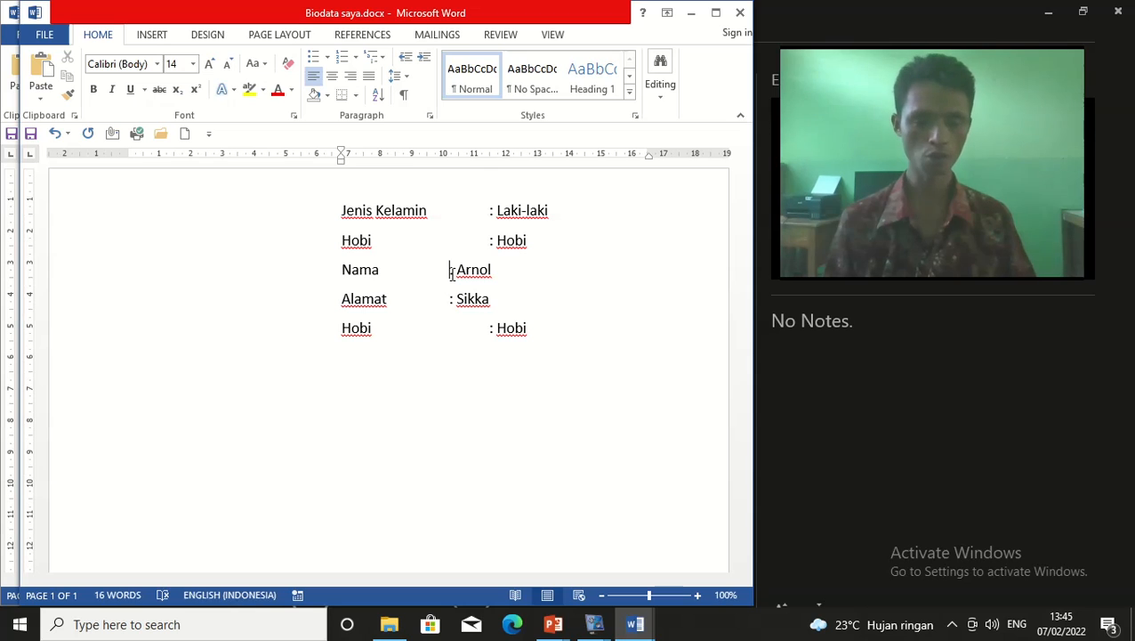
key("Tab")
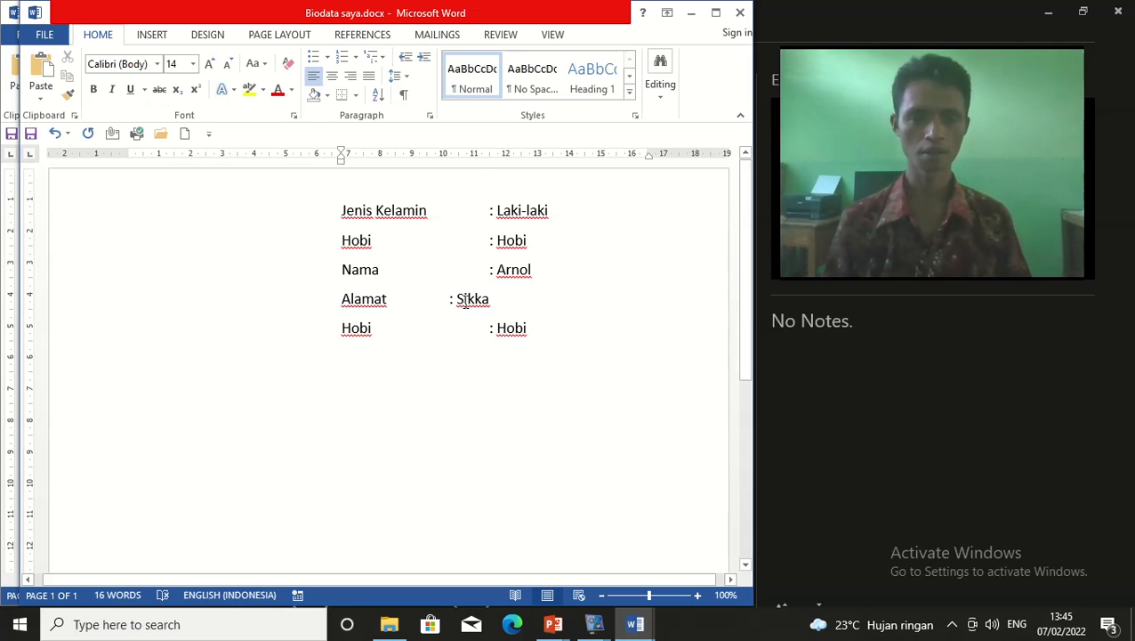
left_click(451, 299)
key("Tab")
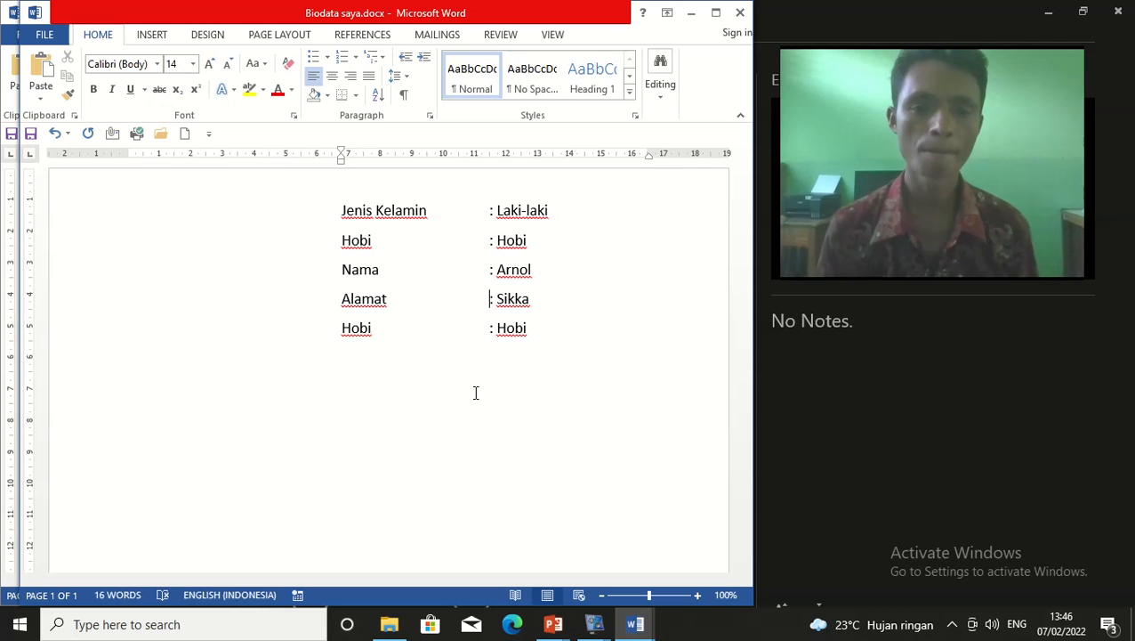
Select all five biodata lines and grow their font step by step up to 26 pt
left_click(337, 210)
left_click_drag(496, 299, 573, 364)
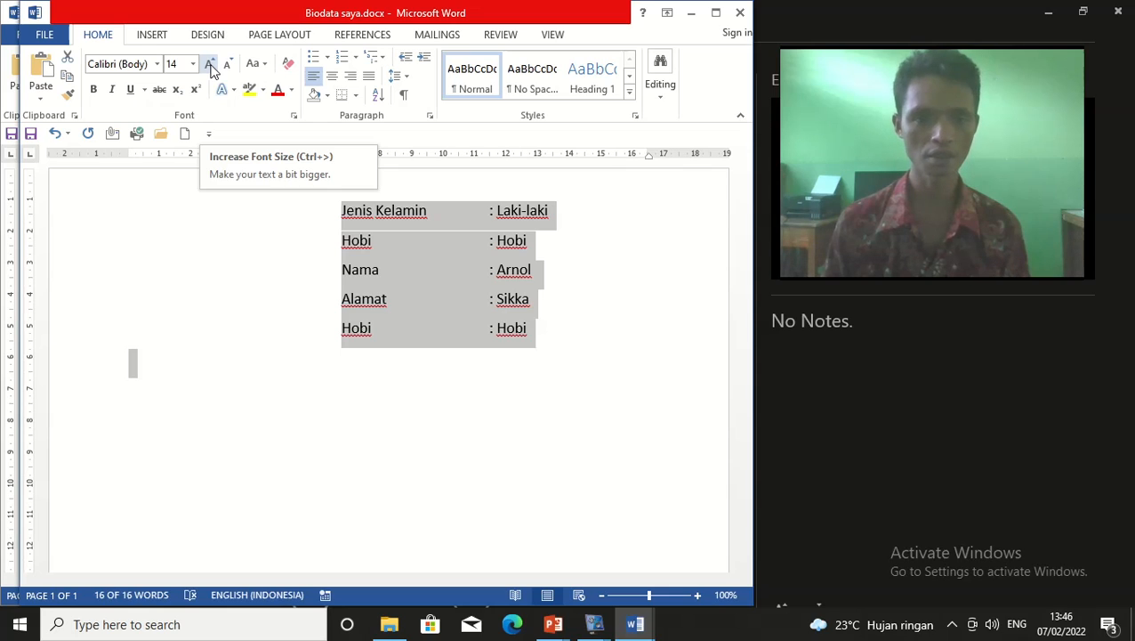
left_click(210, 66)
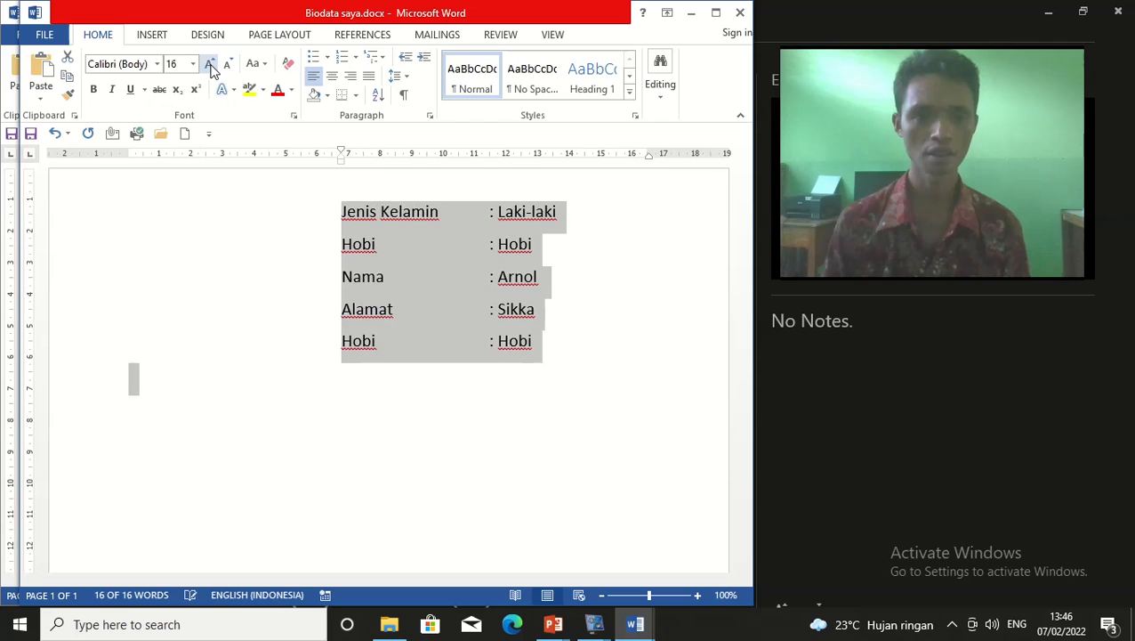
left_click(210, 66)
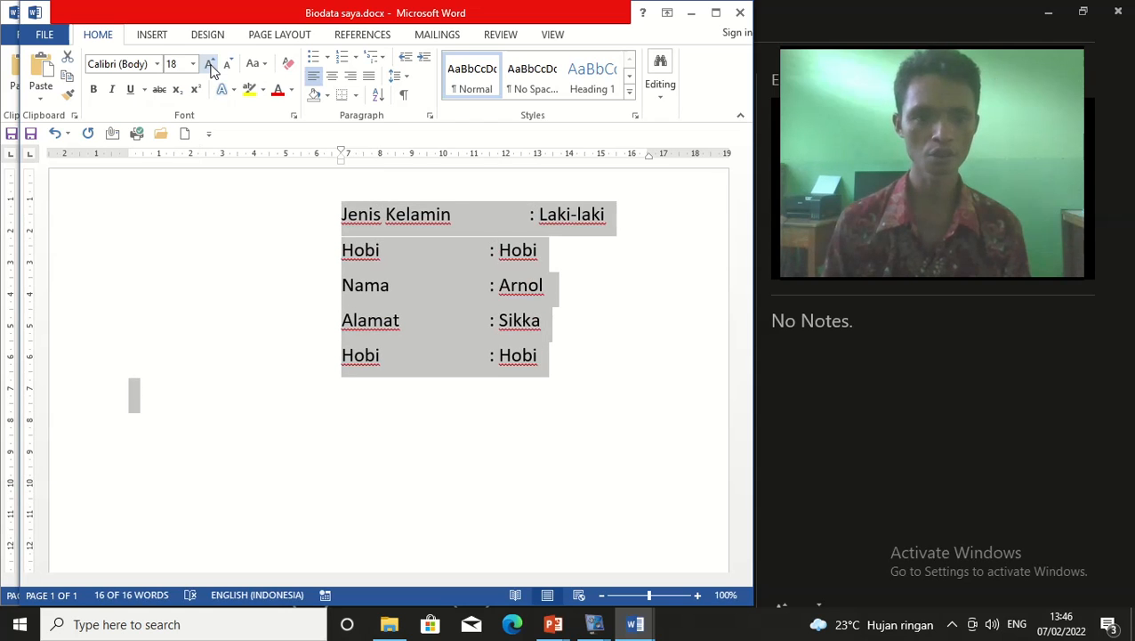
left_click(210, 66)
left_click(209, 66)
left_click(210, 66)
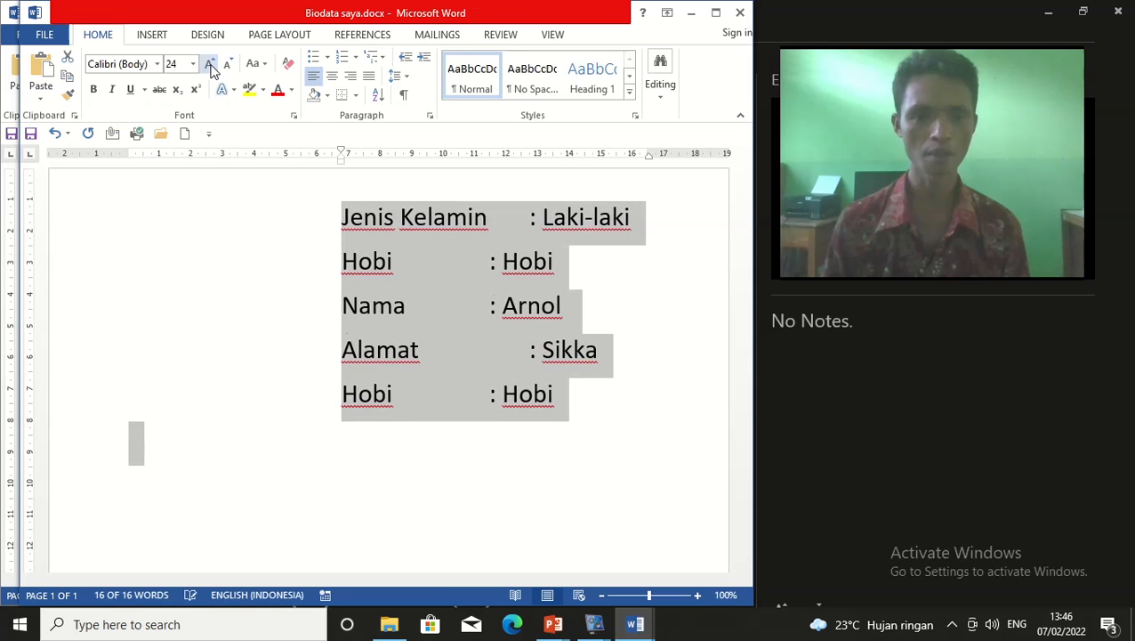
left_click(210, 66)
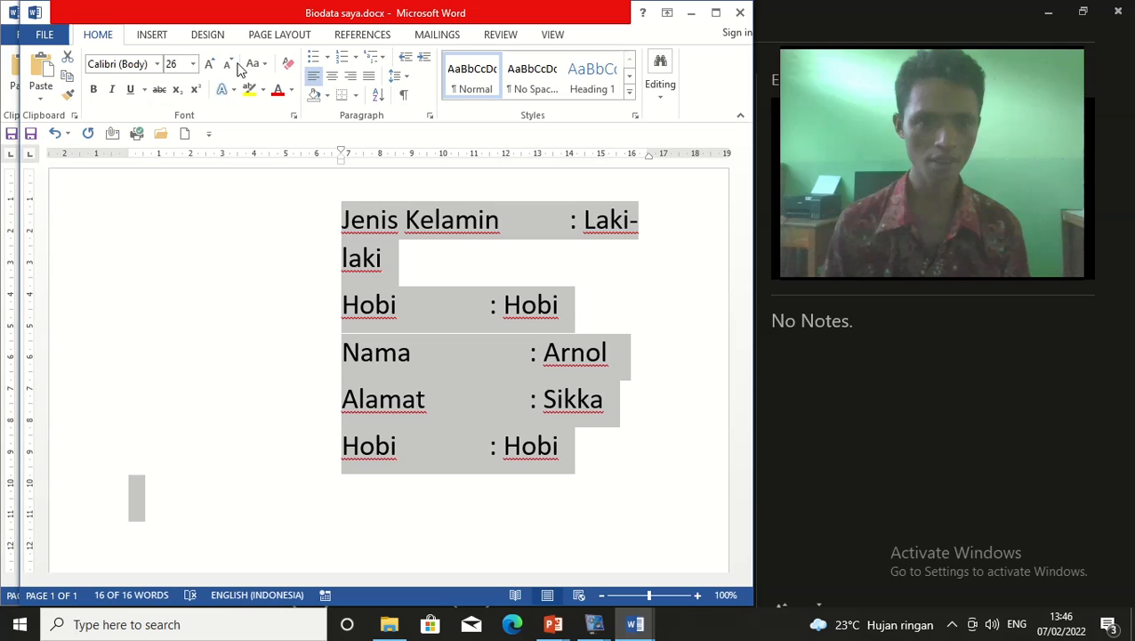
Shrink the biodata font back down from 26 pt to 16 pt
left_click(230, 66)
left_click(230, 66)
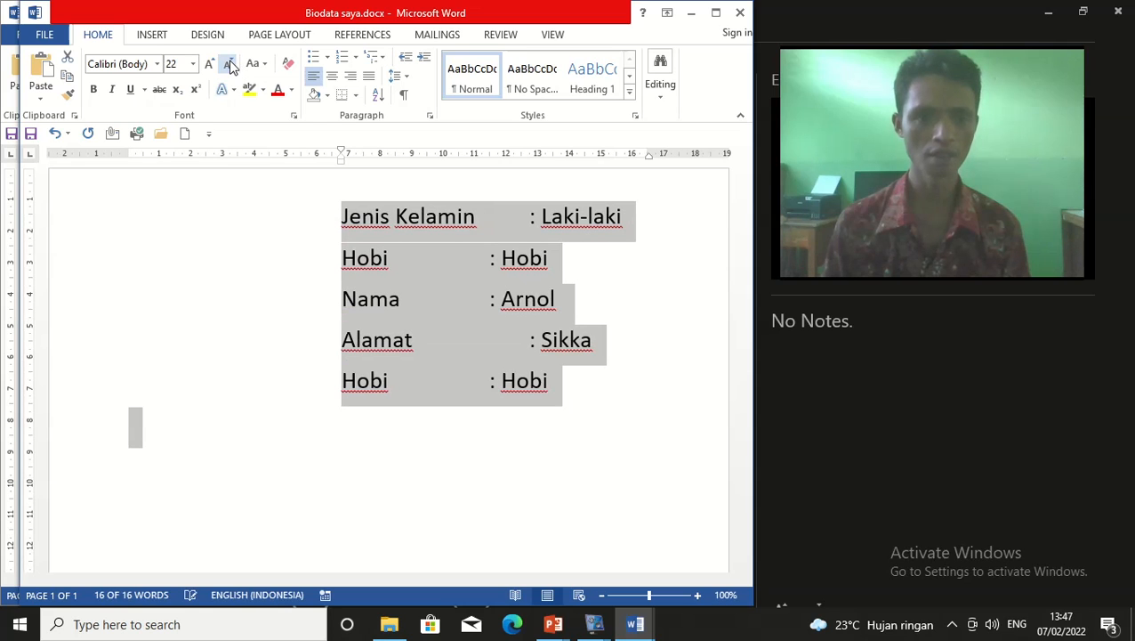
left_click(230, 66)
left_click(229, 66)
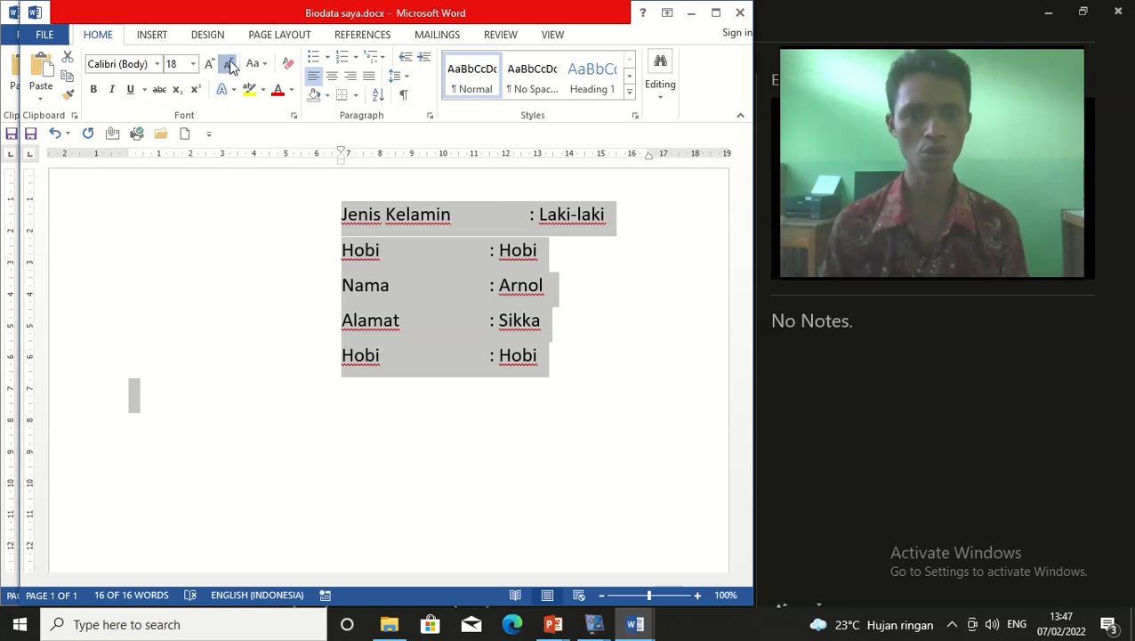
left_click(230, 66)
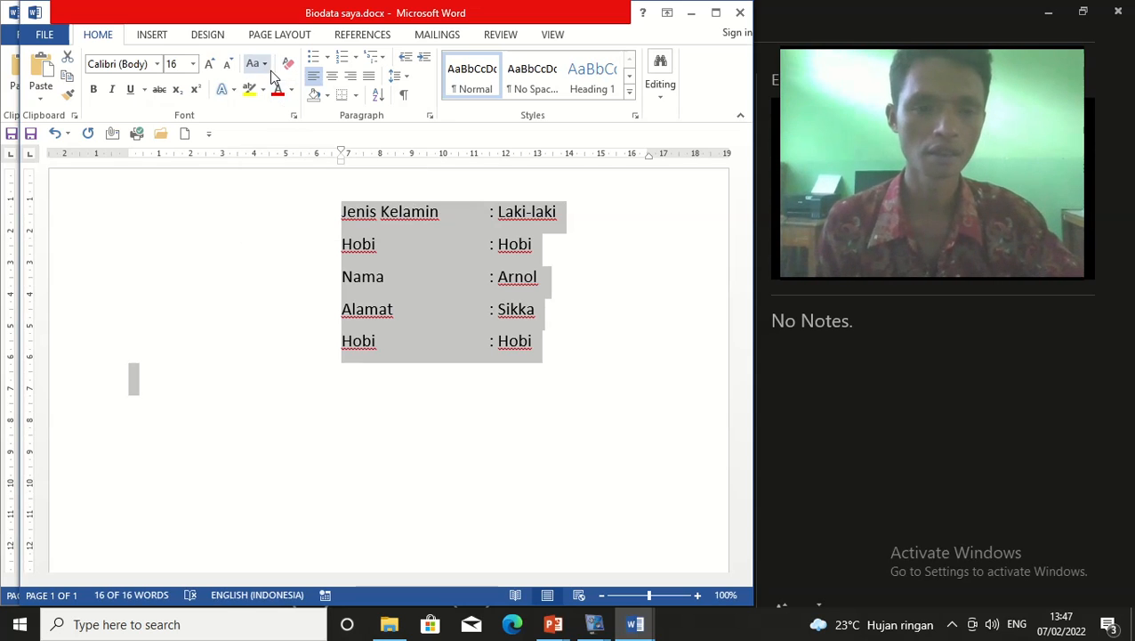
left_click(266, 67)
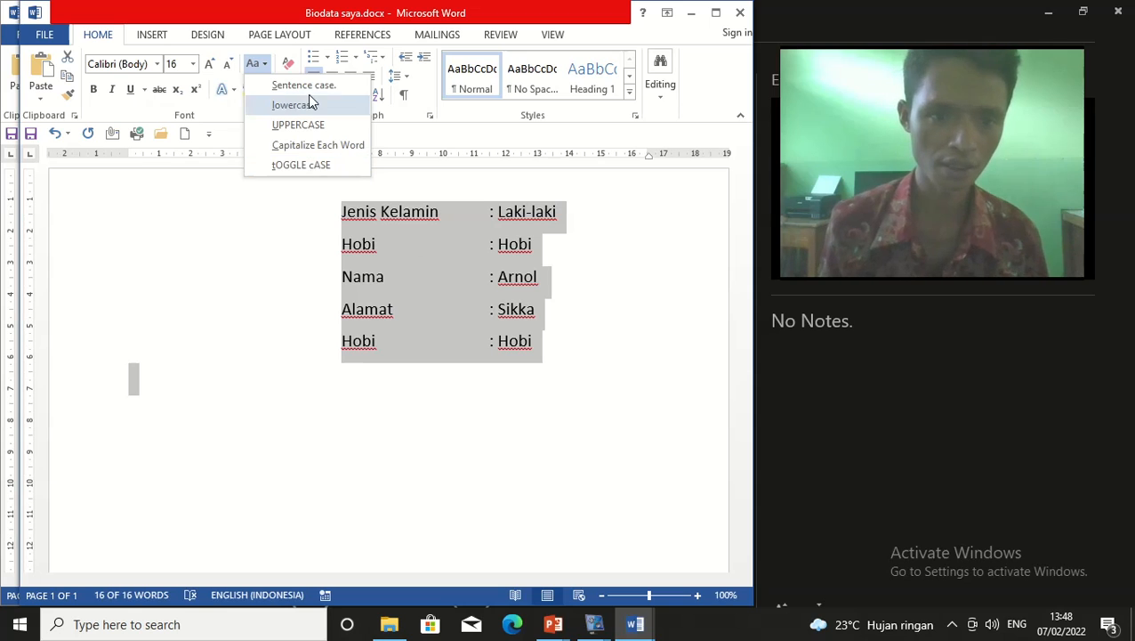
left_click(423, 222)
left_click(344, 211)
left_click(578, 278)
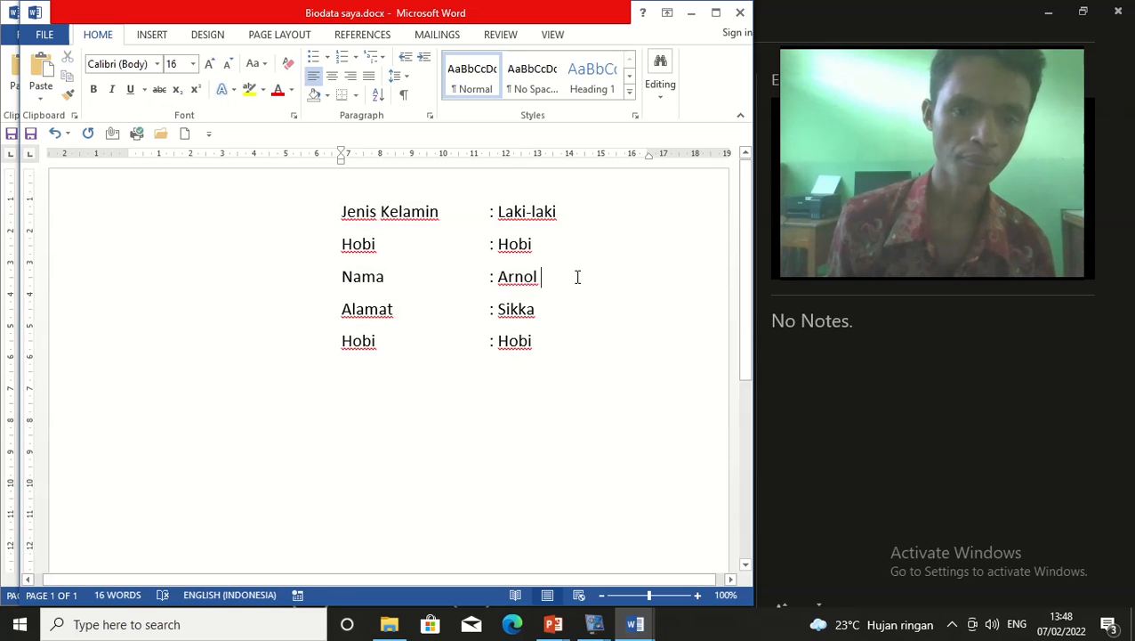
left_click_drag(343, 211, 620, 345)
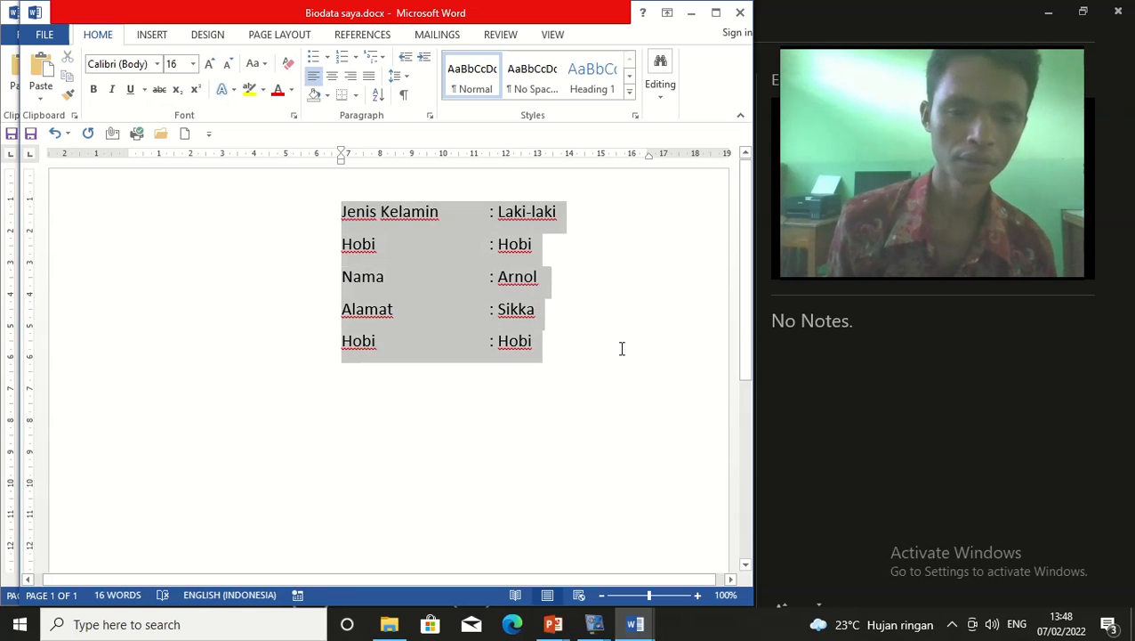
left_click(264, 66)
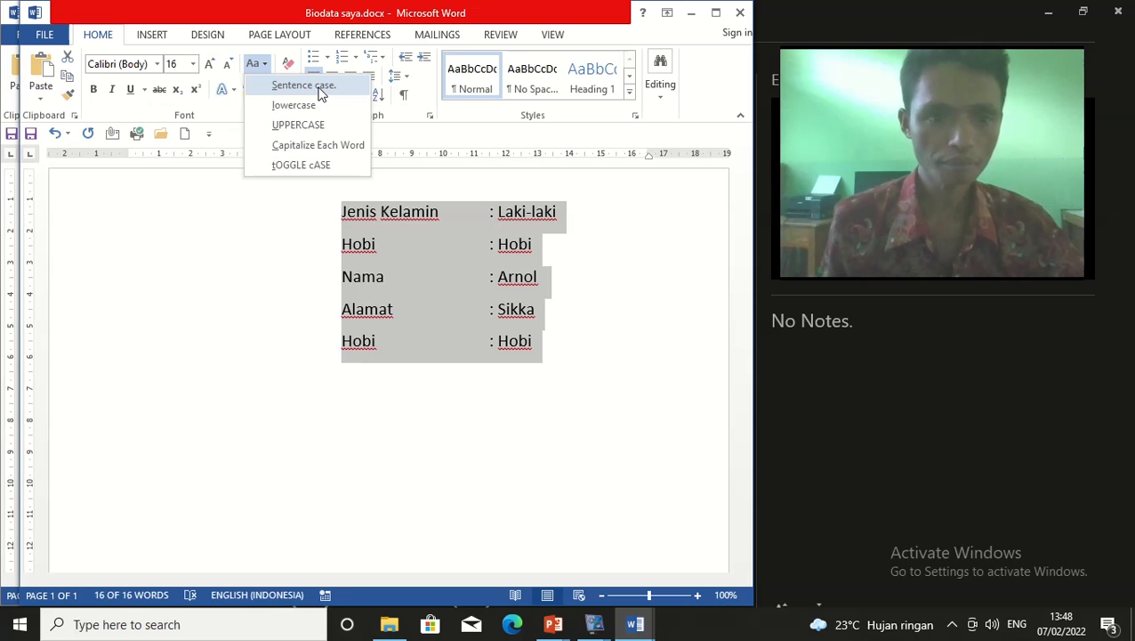
left_click(348, 276)
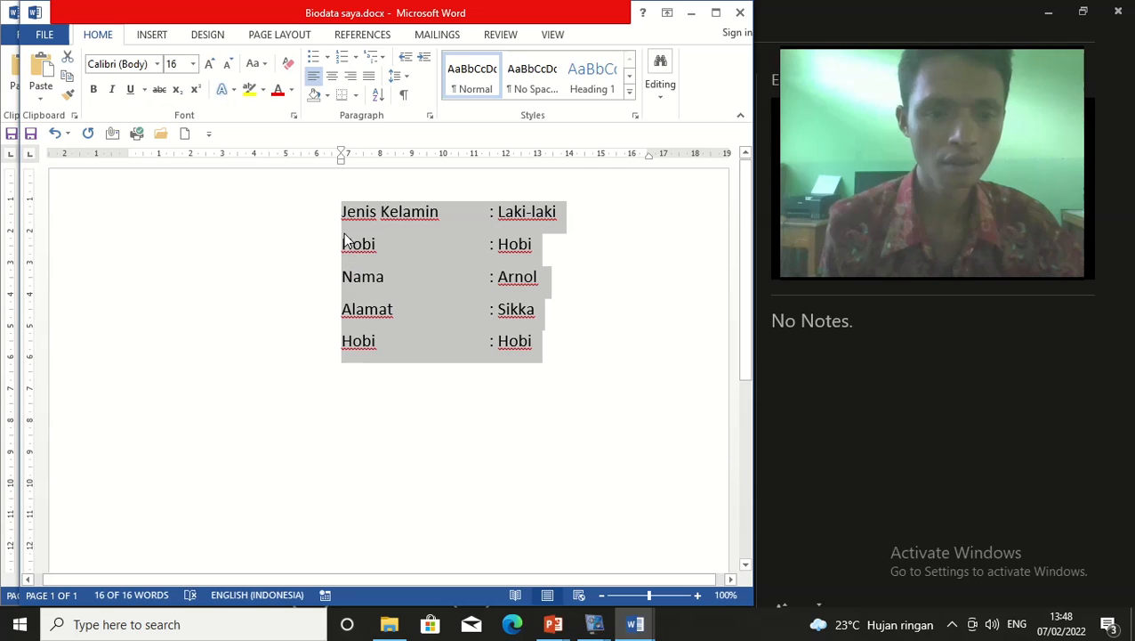
left_click(410, 366)
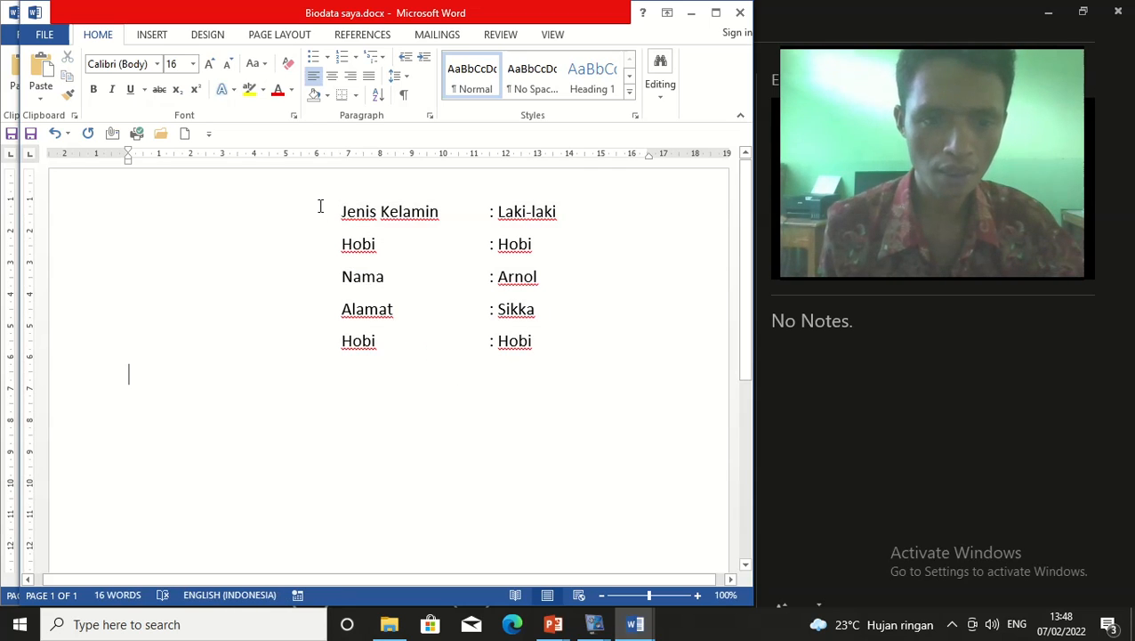
left_click_drag(330, 210, 558, 355)
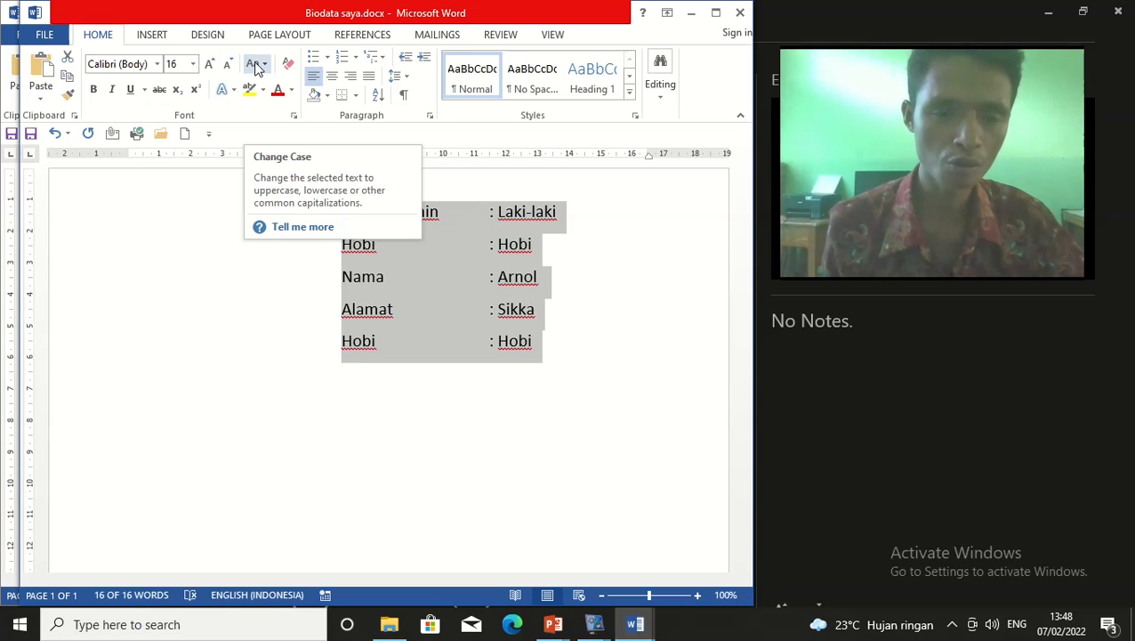
left_click(257, 69)
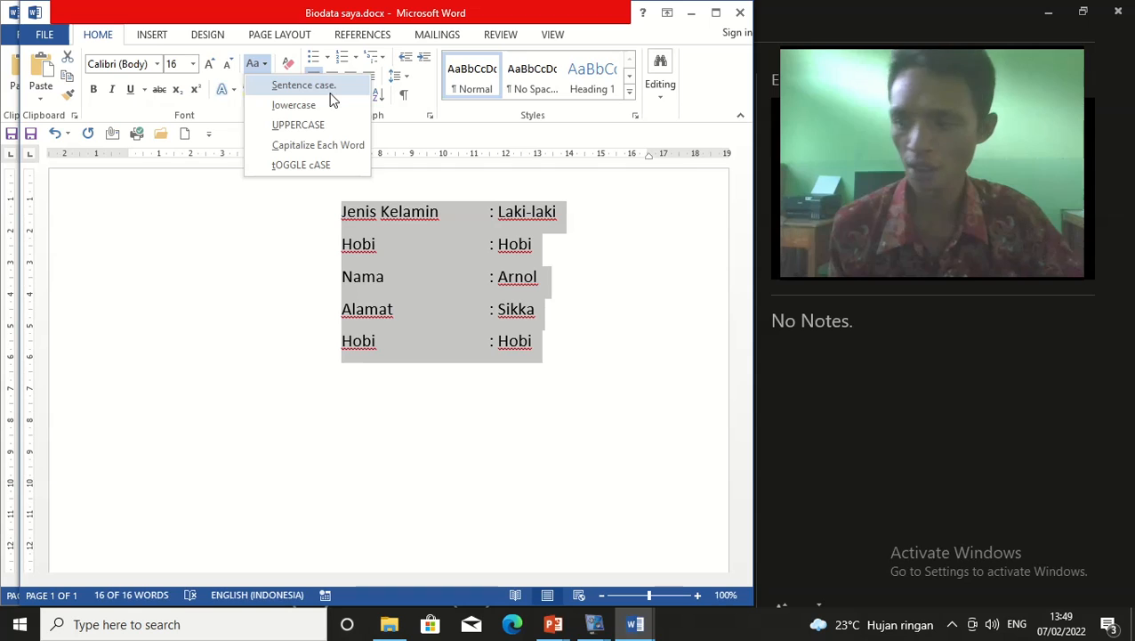
left_click(550, 356)
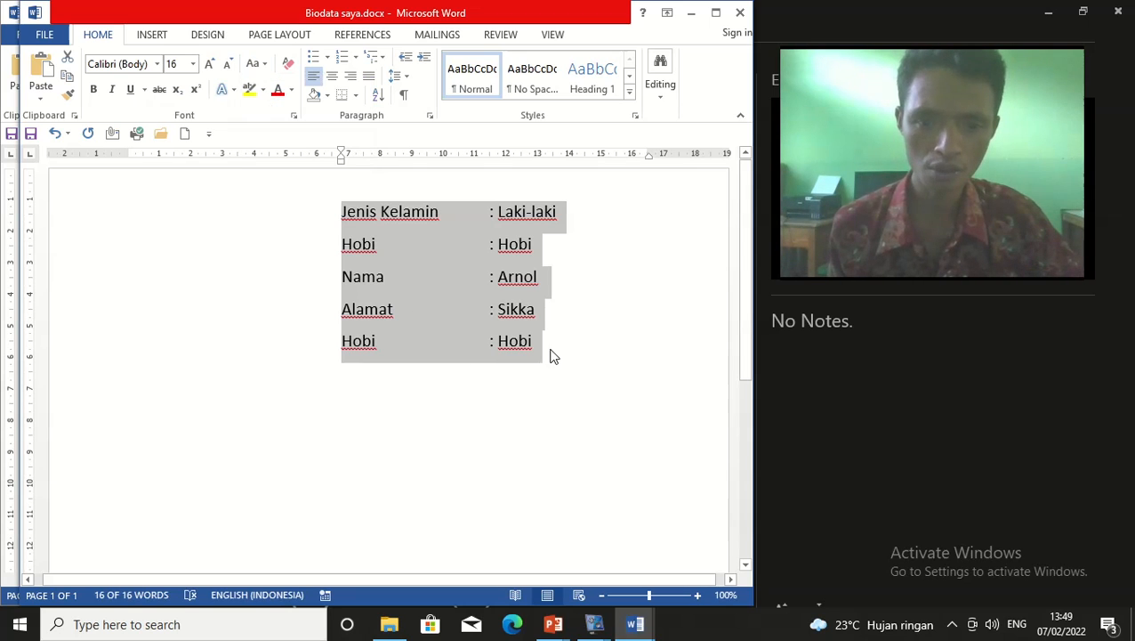
left_click(541, 361)
Type 'Memperbesar dan memperkecil huruf' on a new line below the biodata
key("Return")
key("Return")
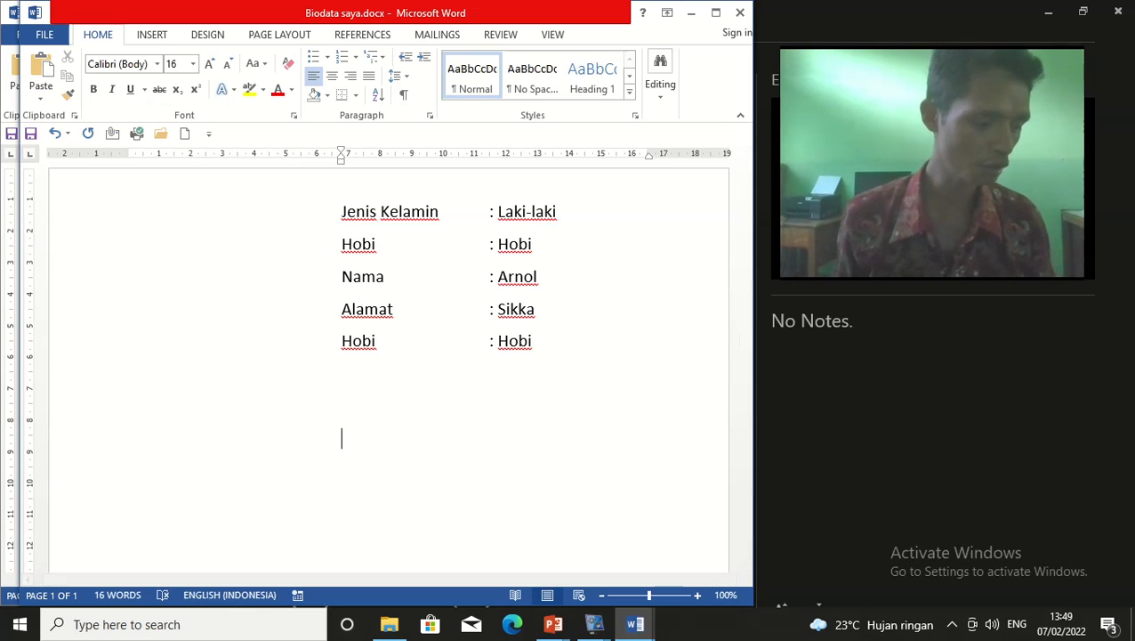
type("M")
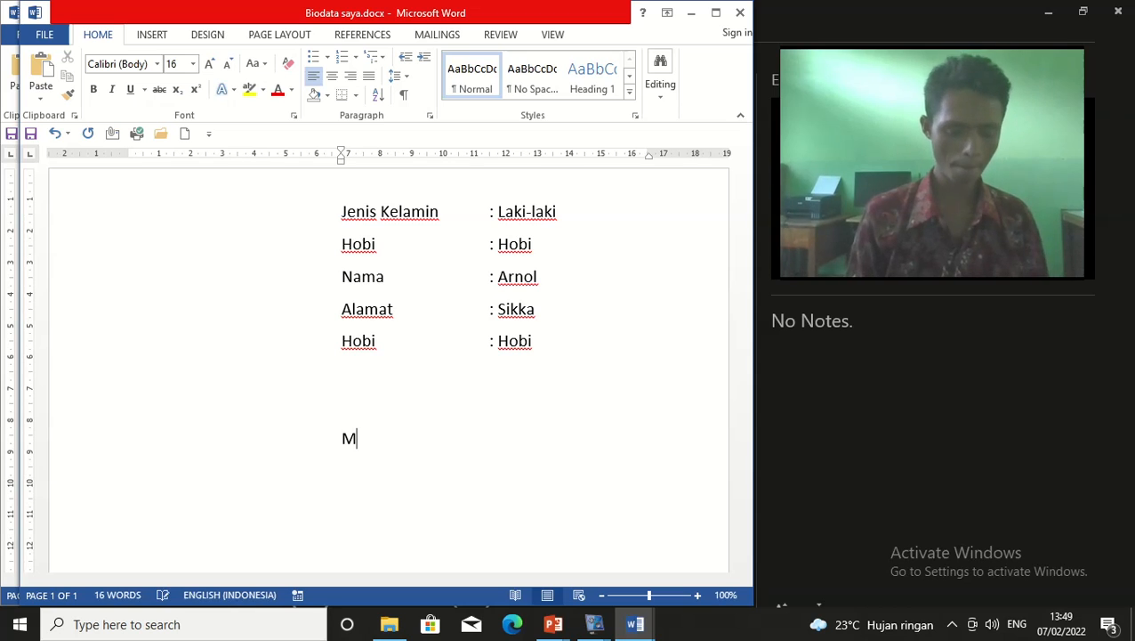
type("emperbesar")
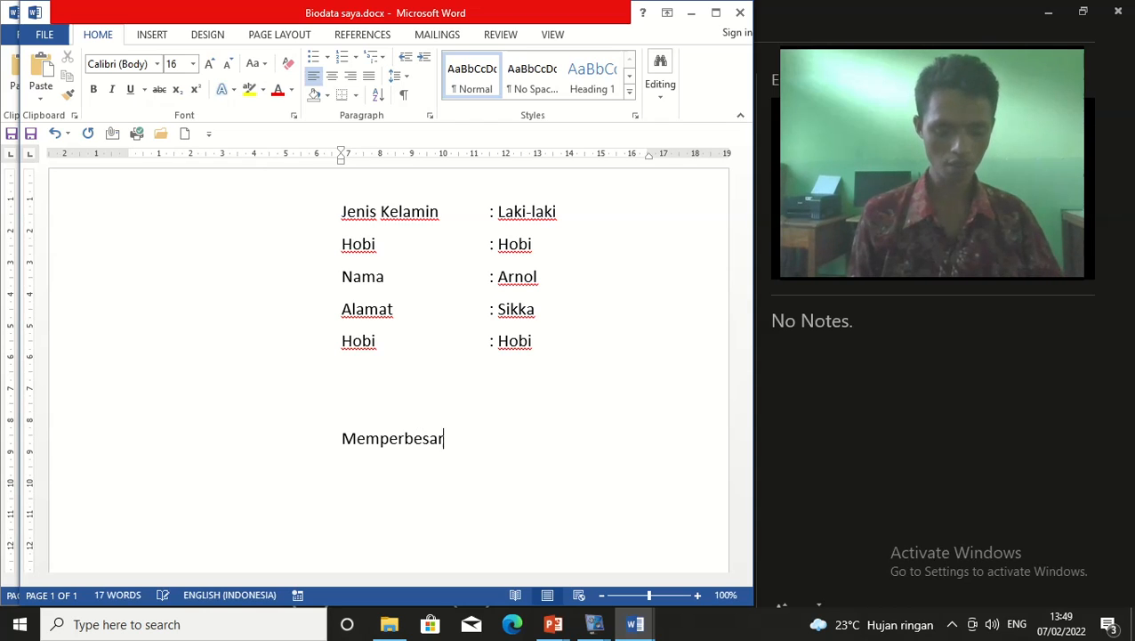
type(" dan mem")
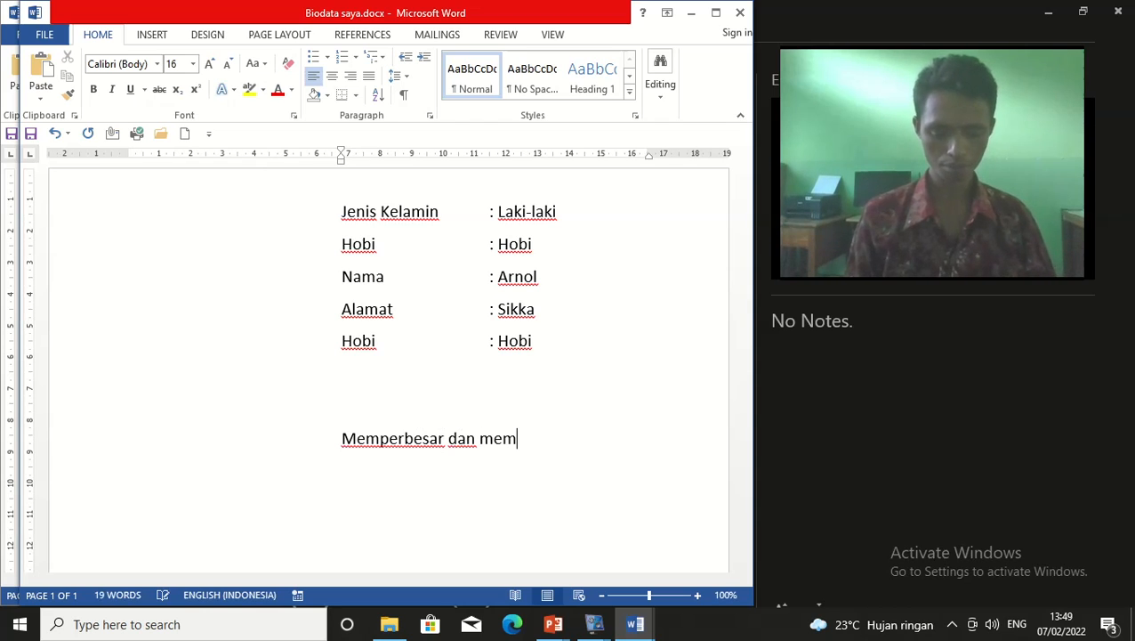
type("perkecil")
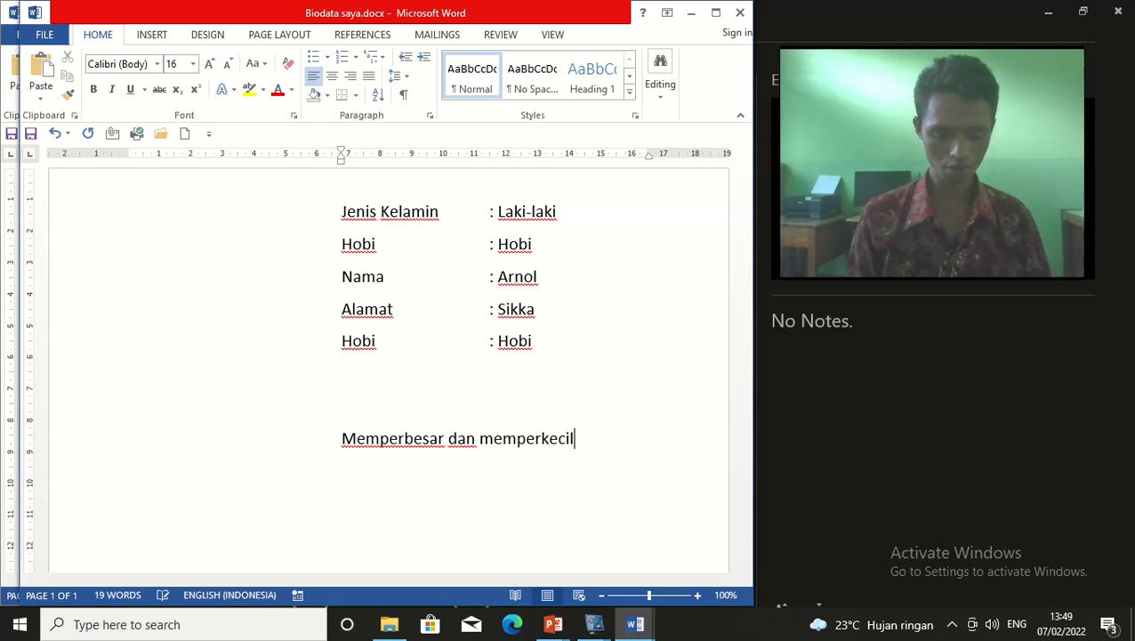
type(" huruf")
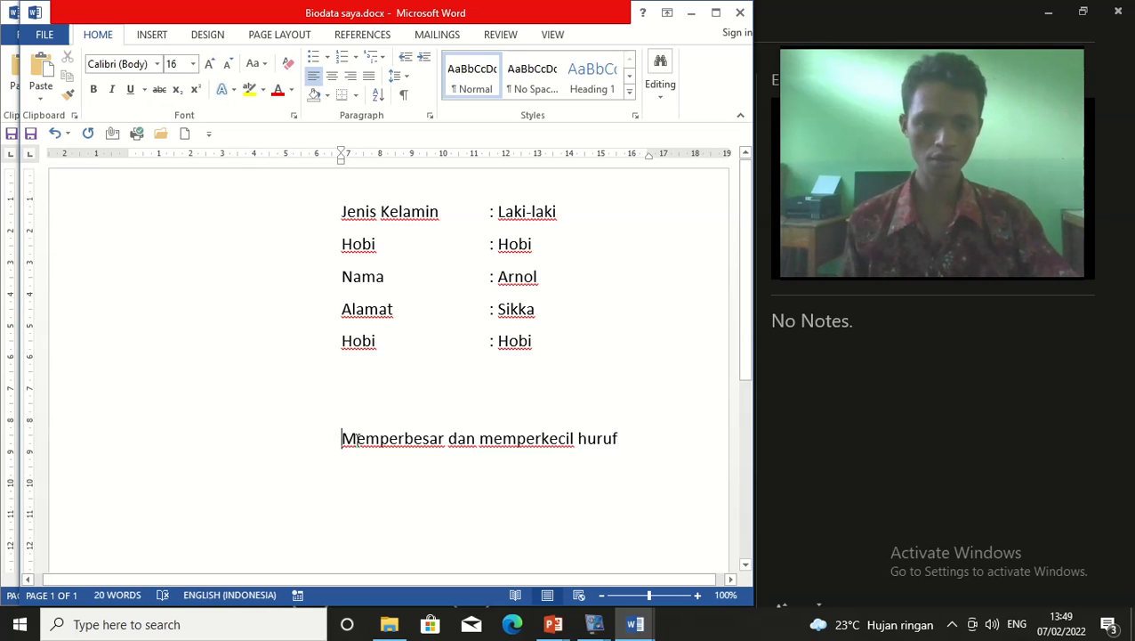
left_click_drag(343, 437, 651, 437)
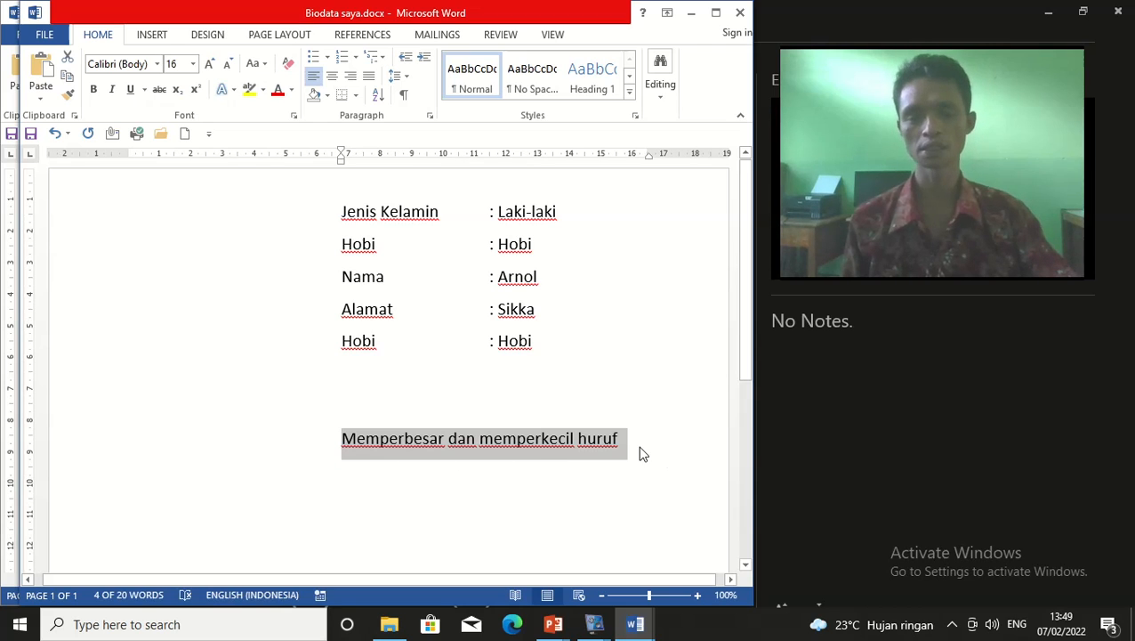
left_click(460, 461)
left_click_drag(343, 438, 630, 438)
Change the line's initial capital M to a lowercase m
left_click(380, 455)
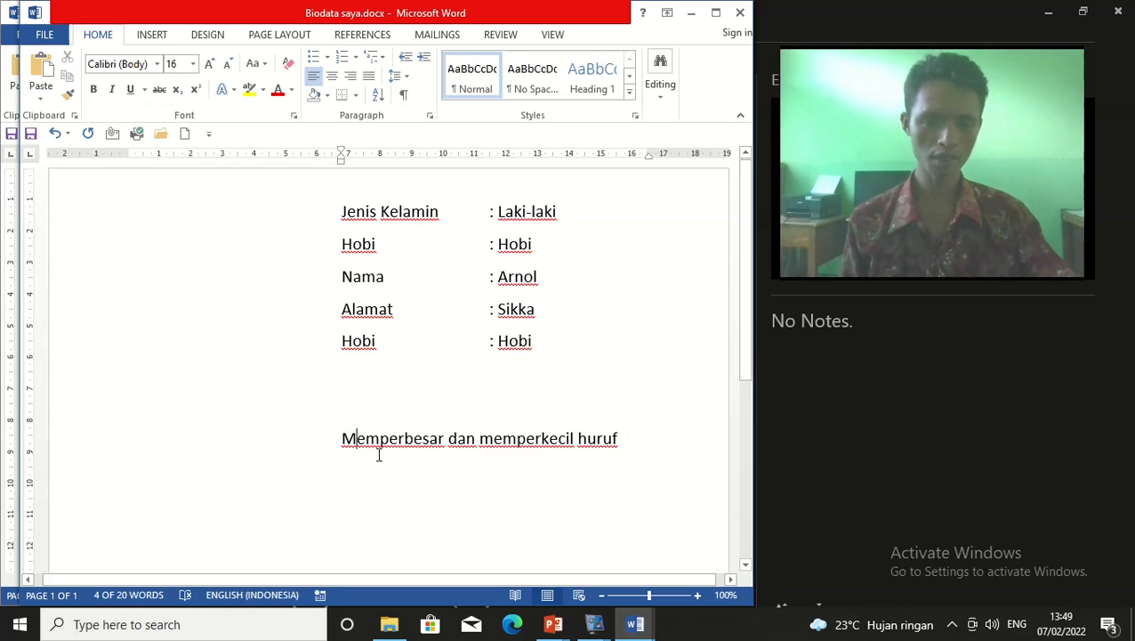
key("Home")
key("Delete")
type("m")
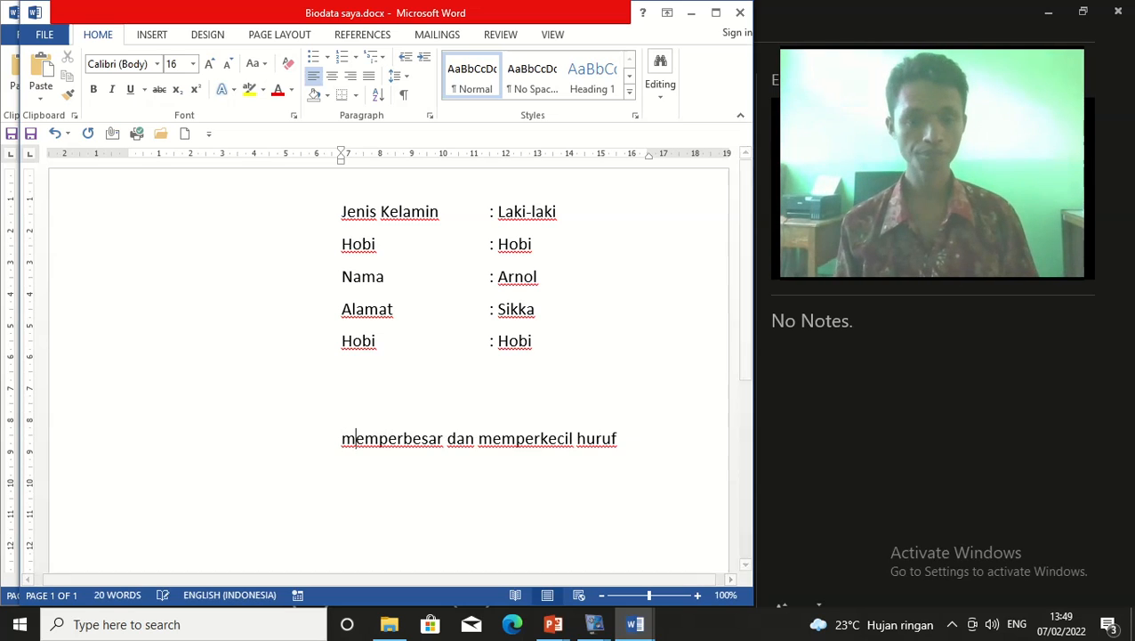
left_click(388, 464)
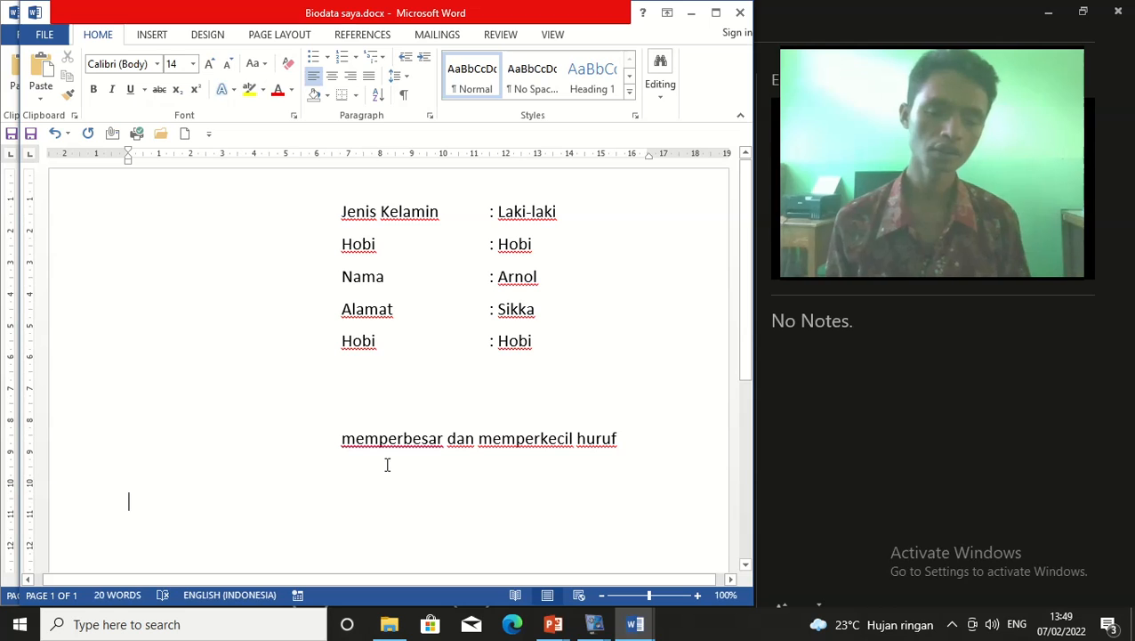
Select the entire 'memperbesar dan memperkecil huruf' line
left_click_drag(620, 436, 245, 444)
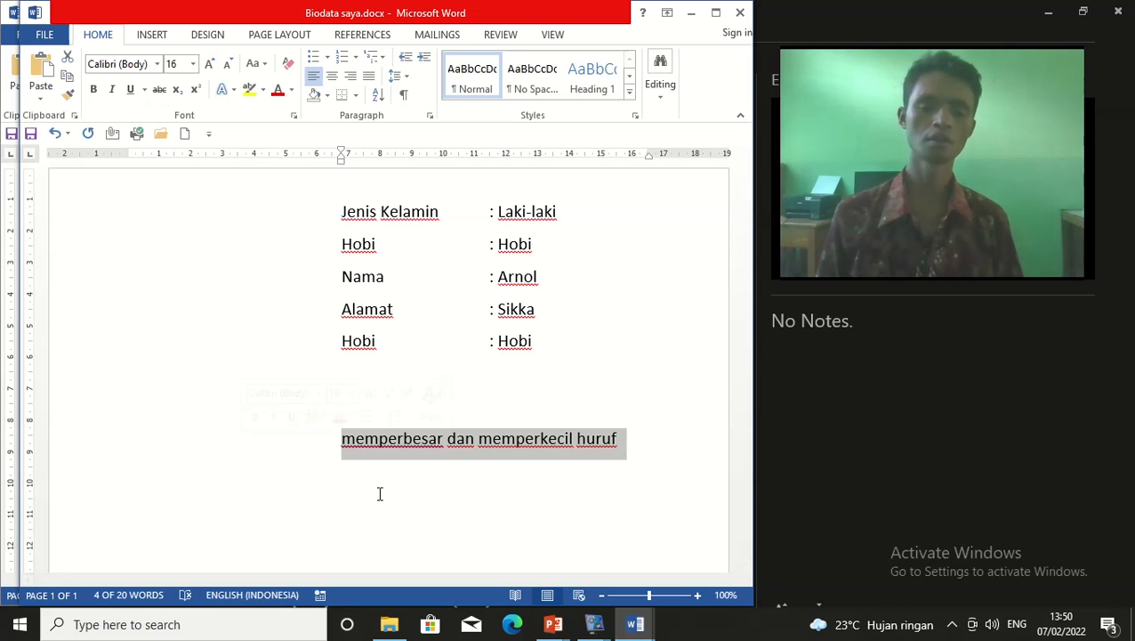
left_click(339, 459)
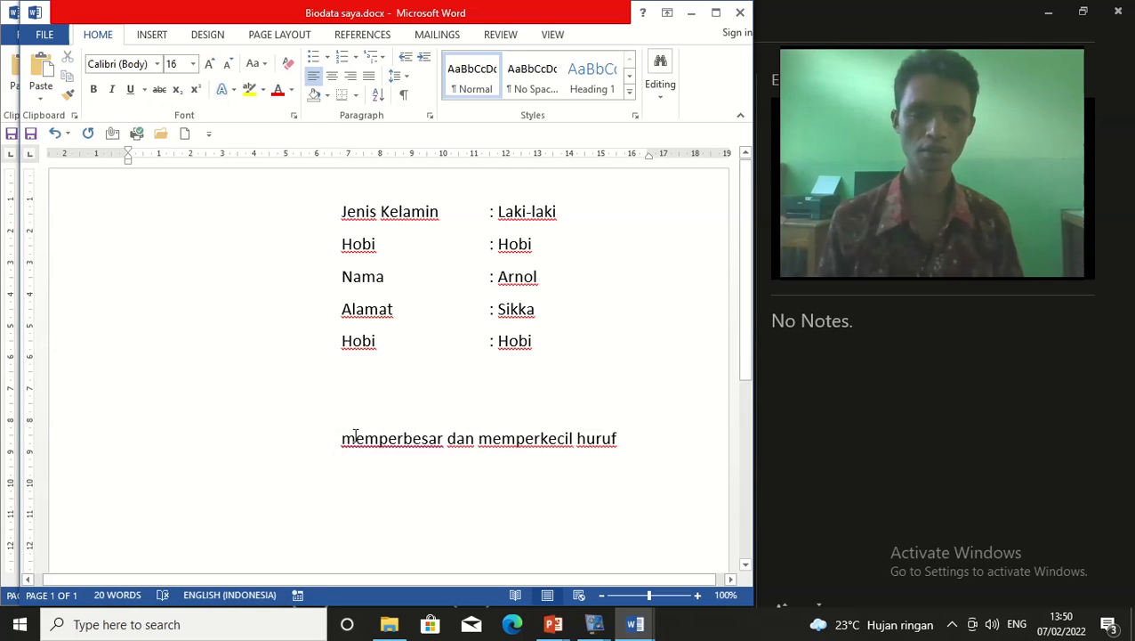
left_click(355, 436)
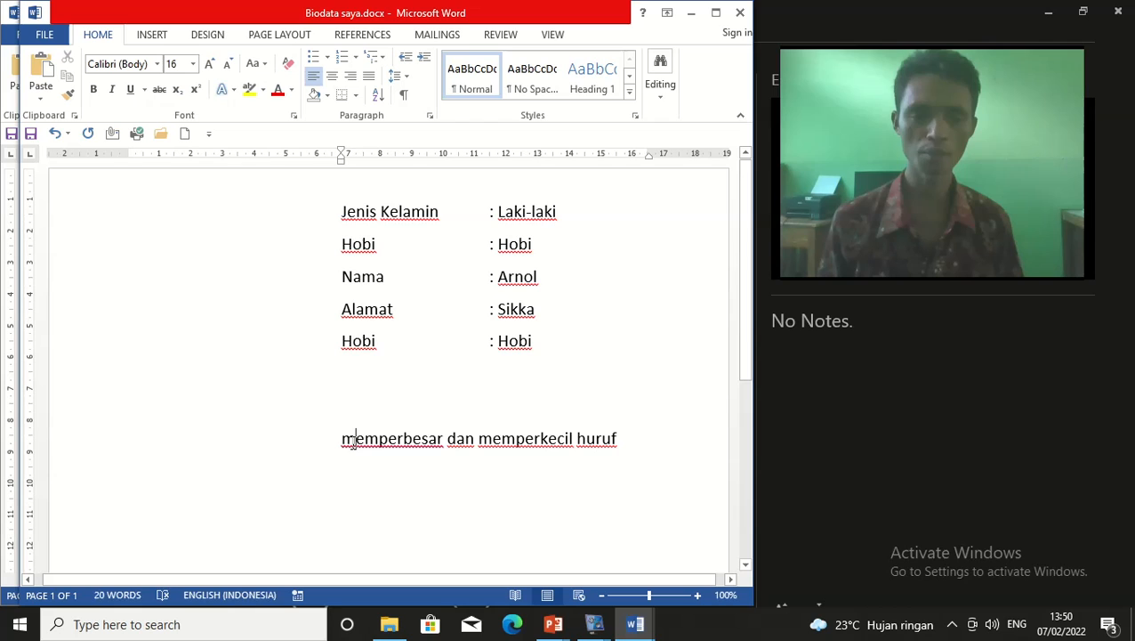
left_click(418, 458)
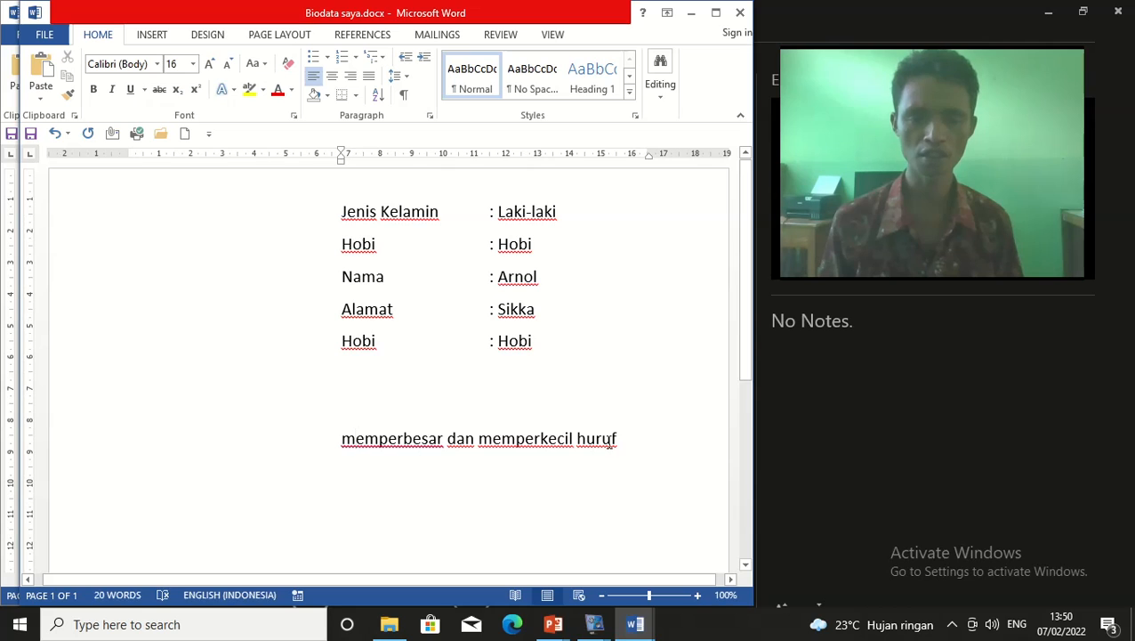
left_click(525, 481)
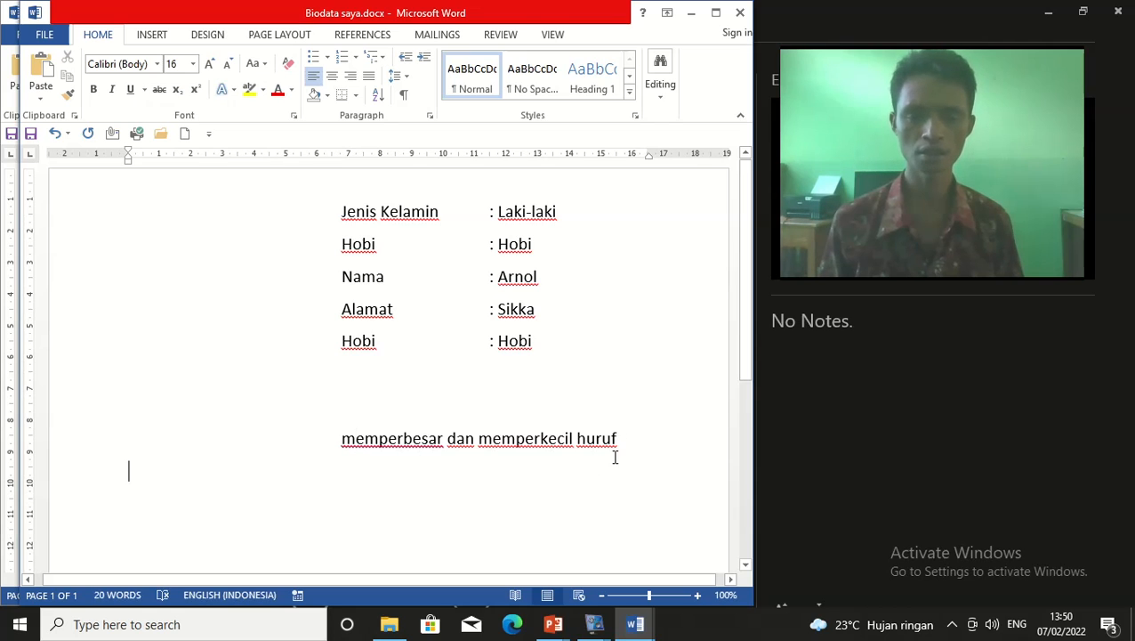
left_click_drag(617, 438, 329, 442)
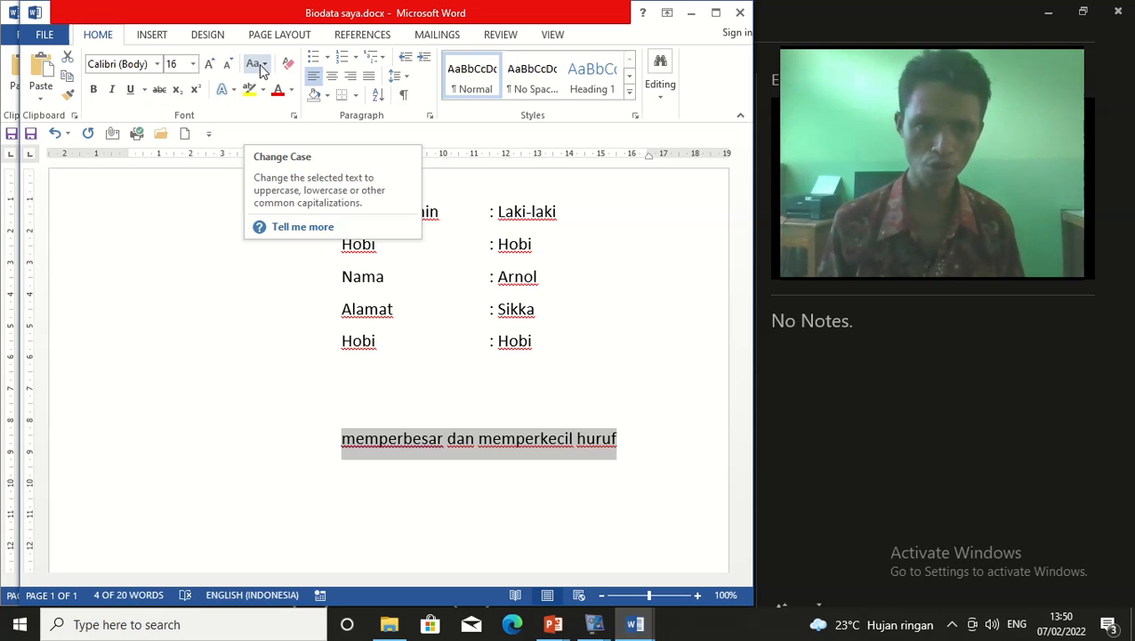
Apply Sentence case so the line reads 'Memperbesar dan memperkecil huruf'
left_click(260, 72)
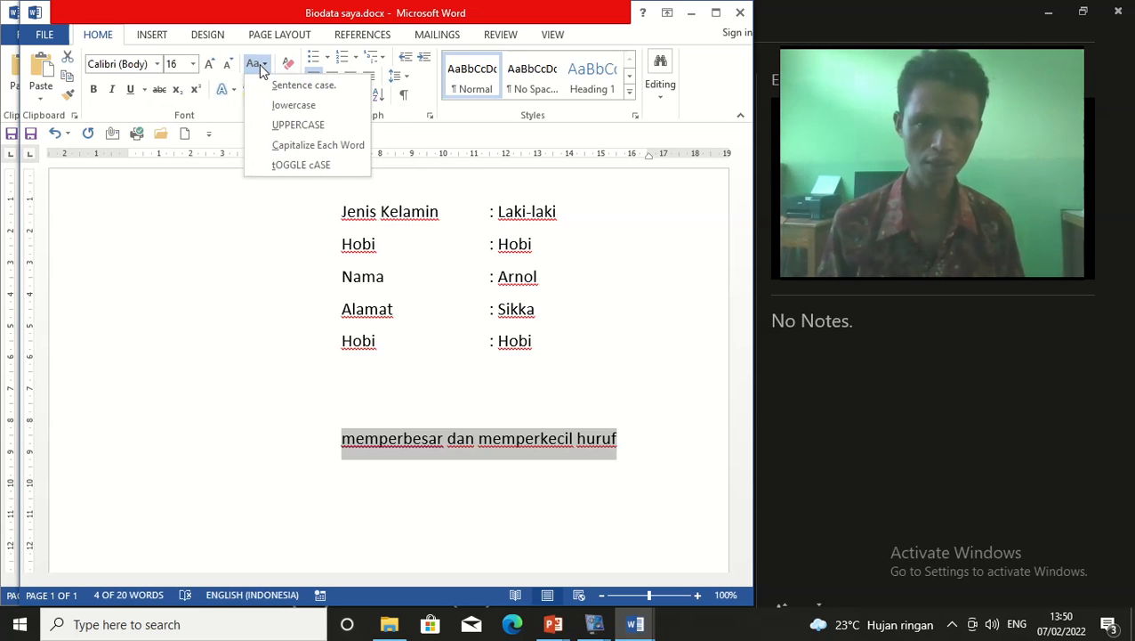
left_click(304, 89)
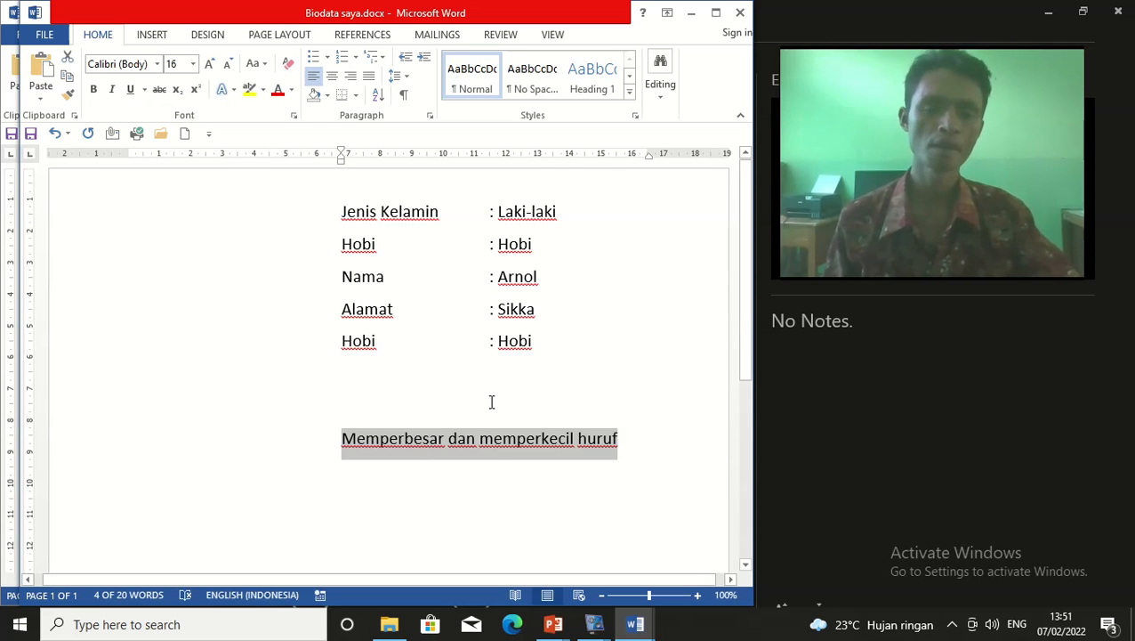
left_click(261, 70)
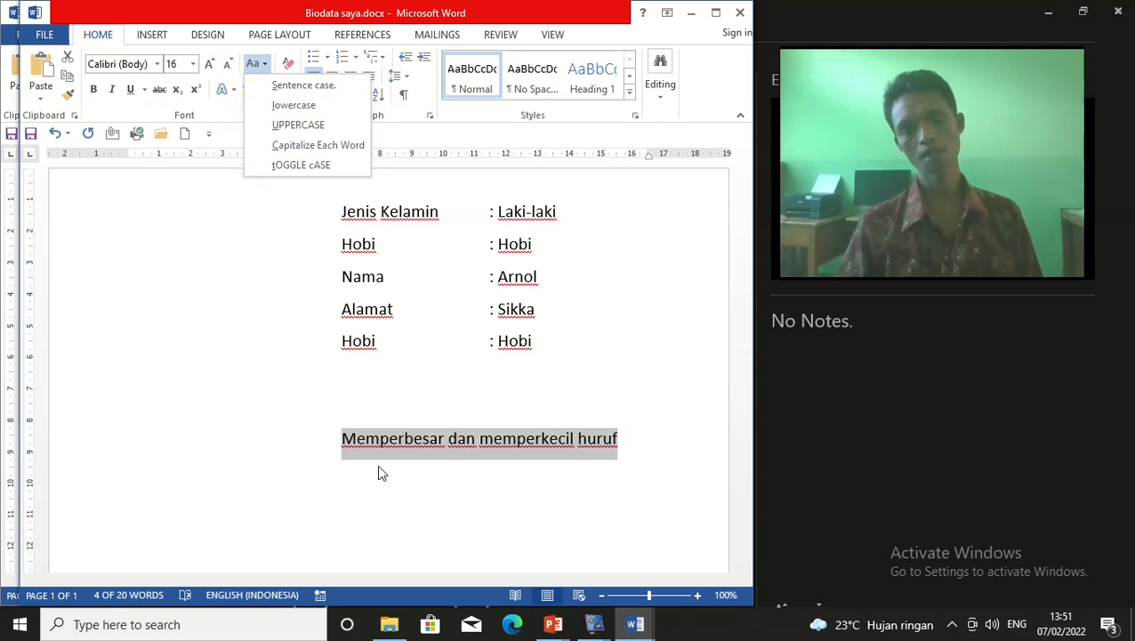
Reselect the line and change it to lowercase: 'memperbesar dan memperkecil huruf'
left_click(636, 431)
left_click(522, 495)
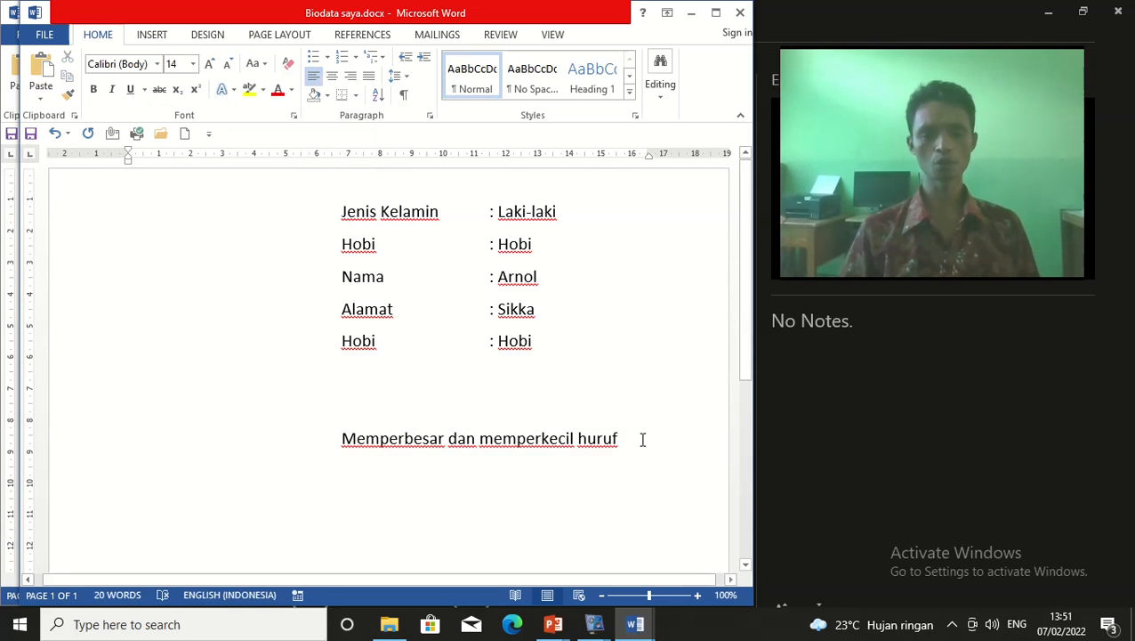
left_click_drag(640, 438, 324, 446)
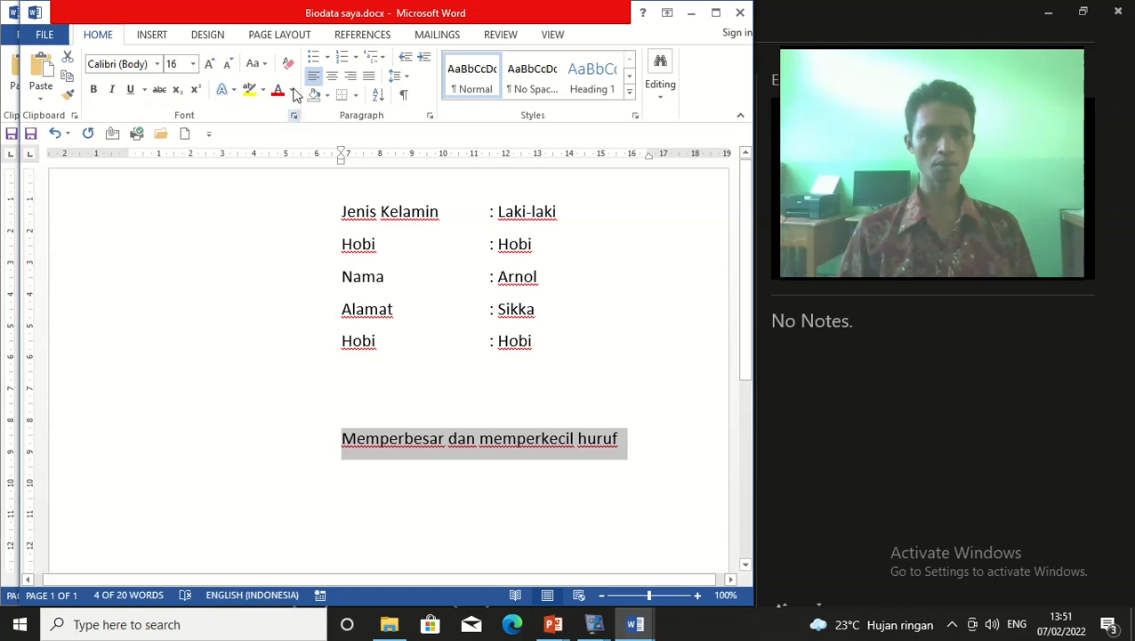
left_click(257, 66)
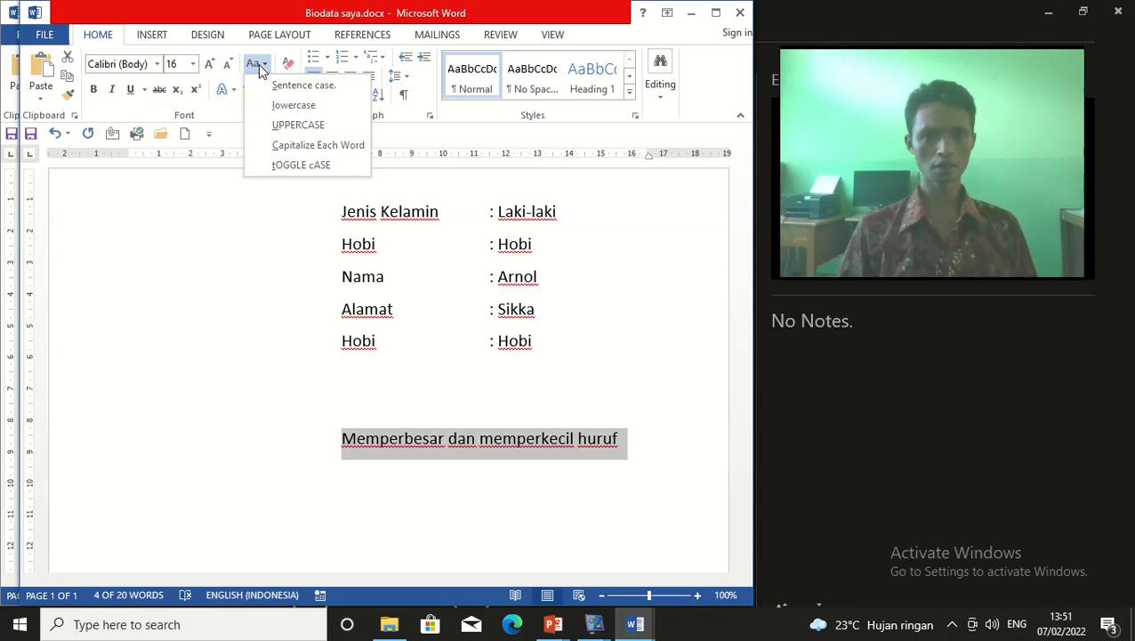
left_click(310, 116)
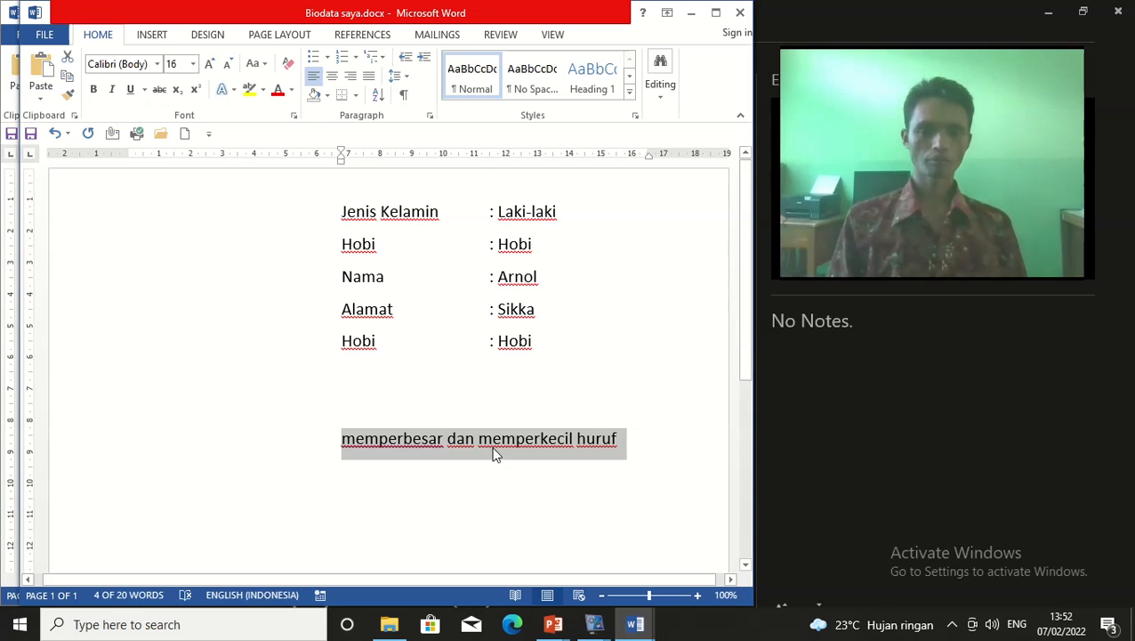
left_click(523, 458)
left_click(622, 436)
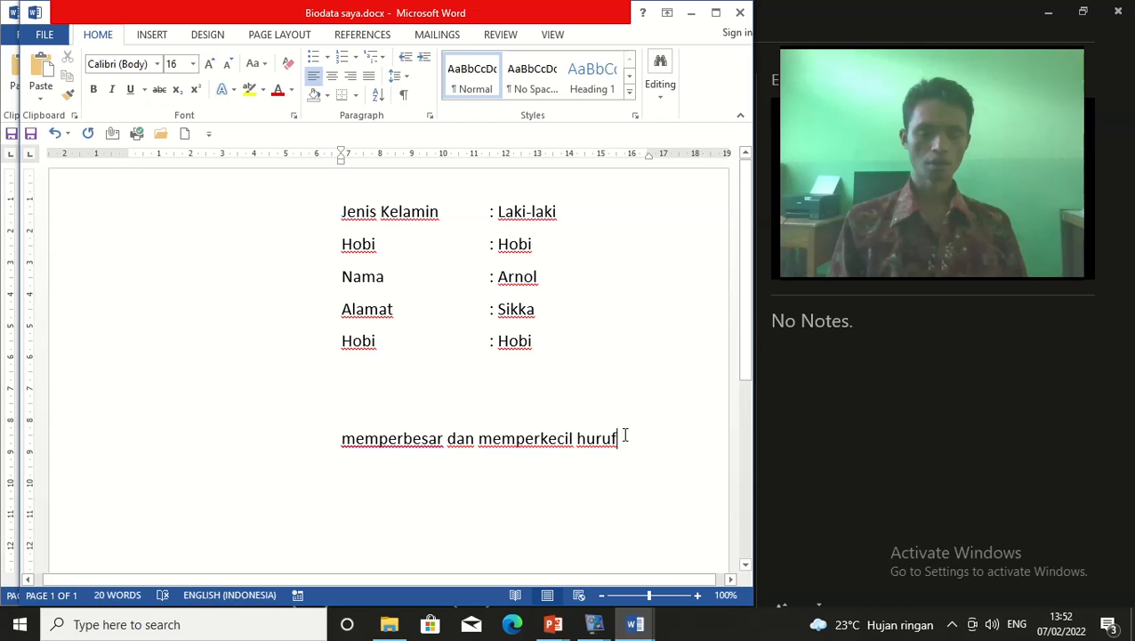
left_click(257, 67)
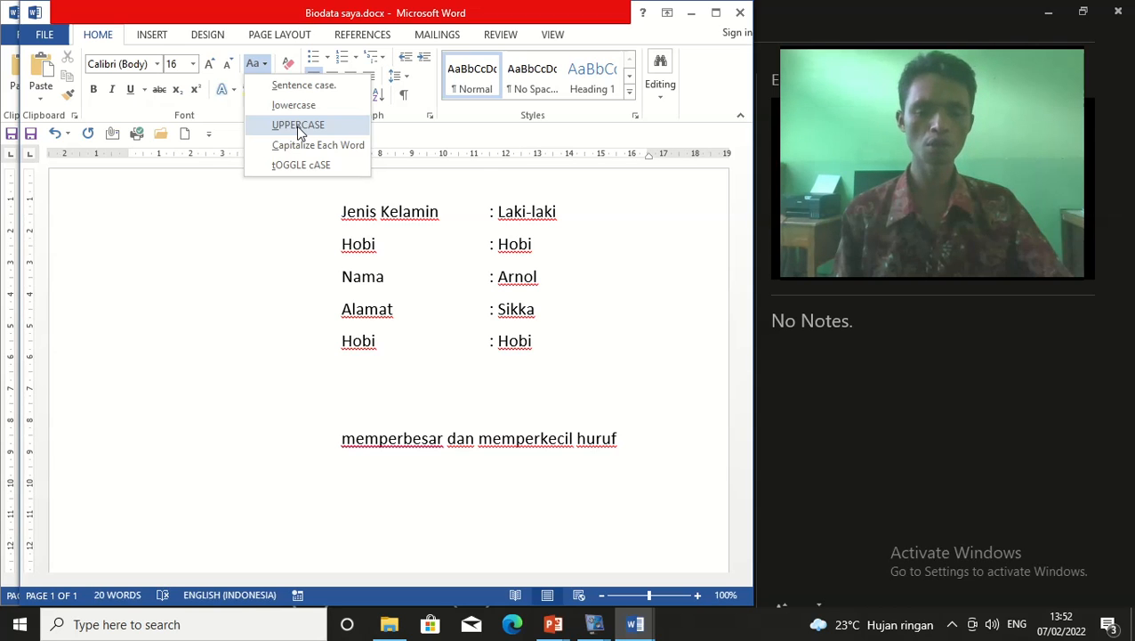
Close the Change Case menu and select the whole line 'memperbesar dan memperkecil huruf'
left_click(502, 478)
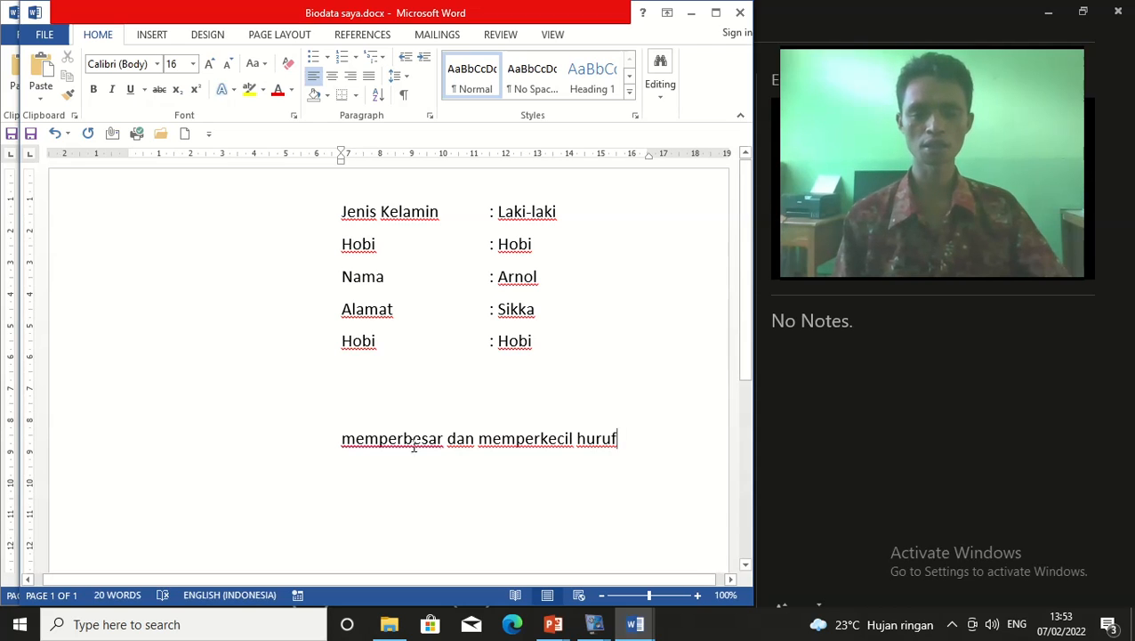
left_click_drag(342, 437, 651, 473)
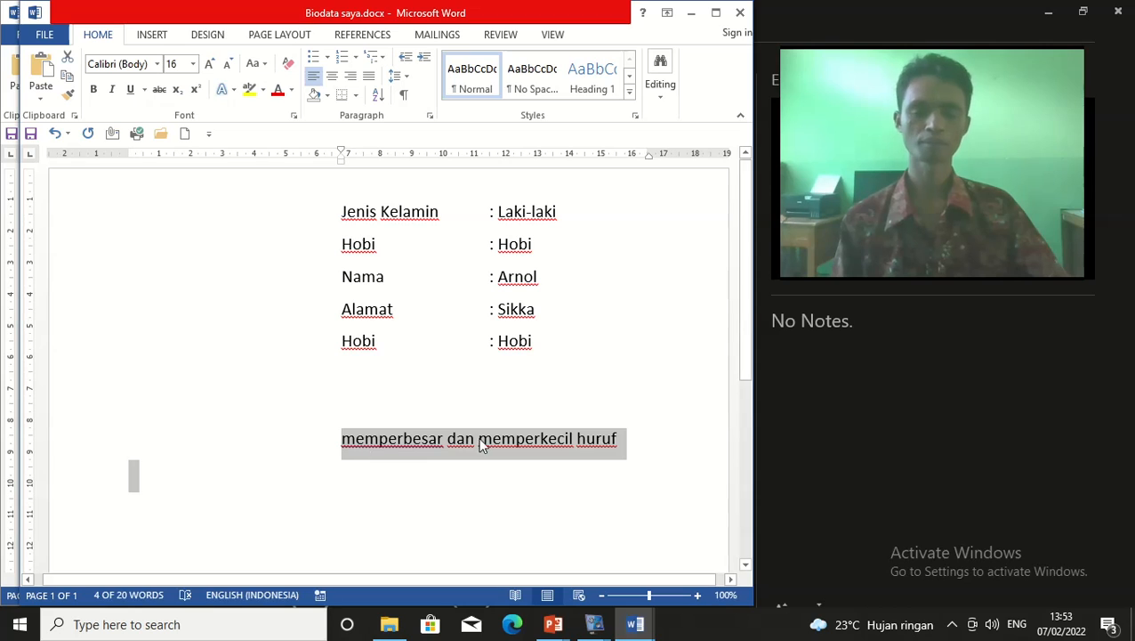
Reselect the line and convert it to UPPERCASE: 'MEMPERBESAR DAN MEMPERKECIL HURUF'
left_click(500, 407)
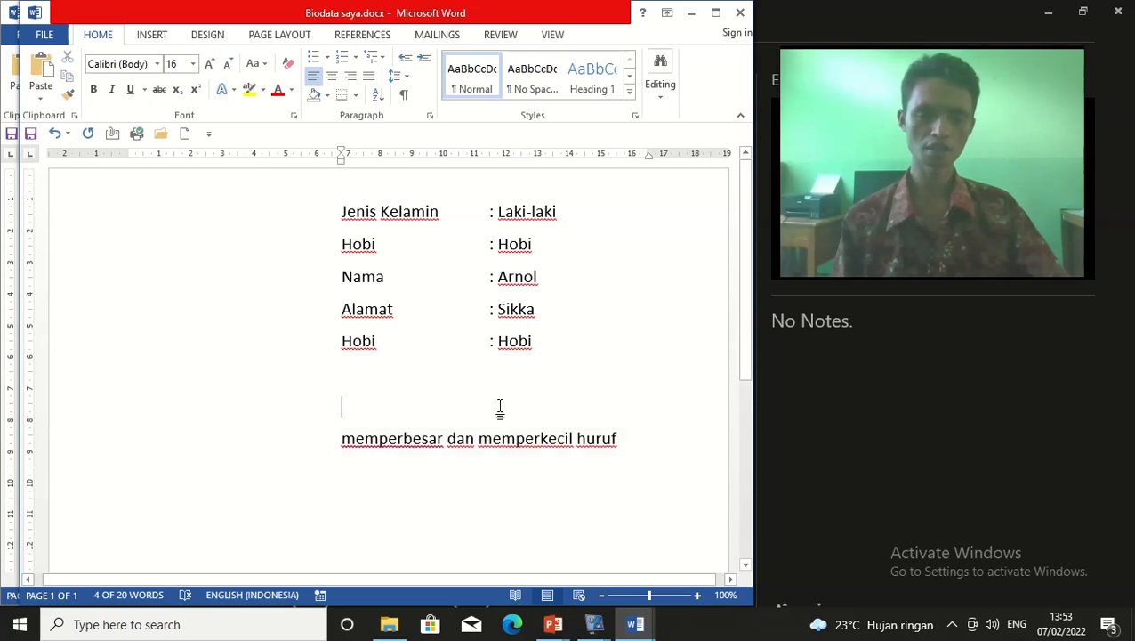
left_click(624, 442)
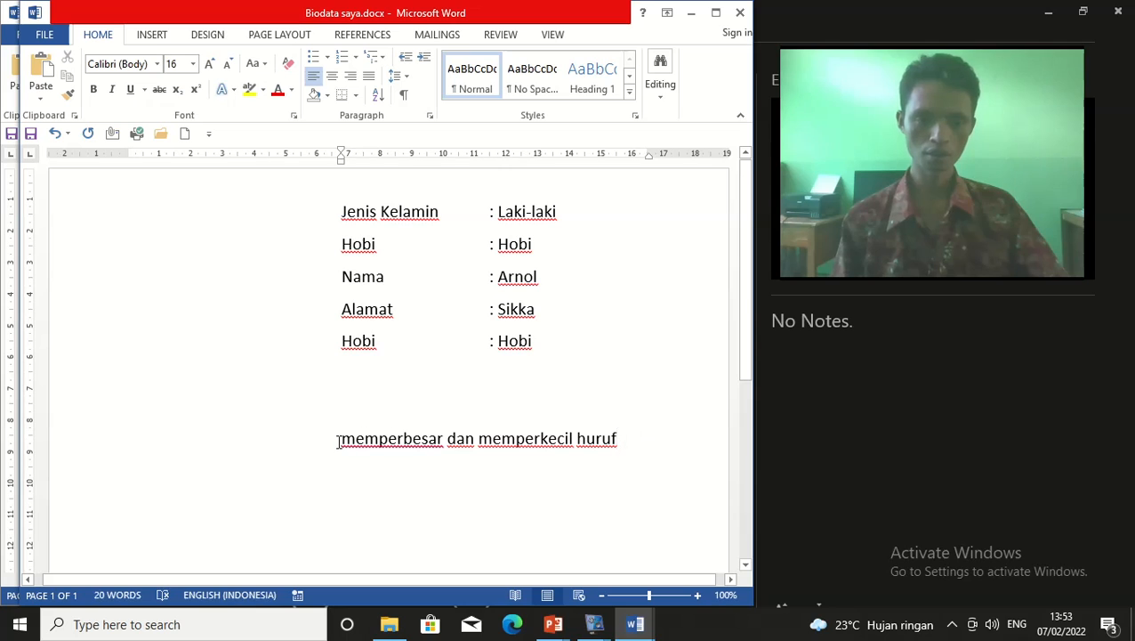
left_click_drag(340, 440, 520, 451)
left_click_drag(586, 452, 602, 450)
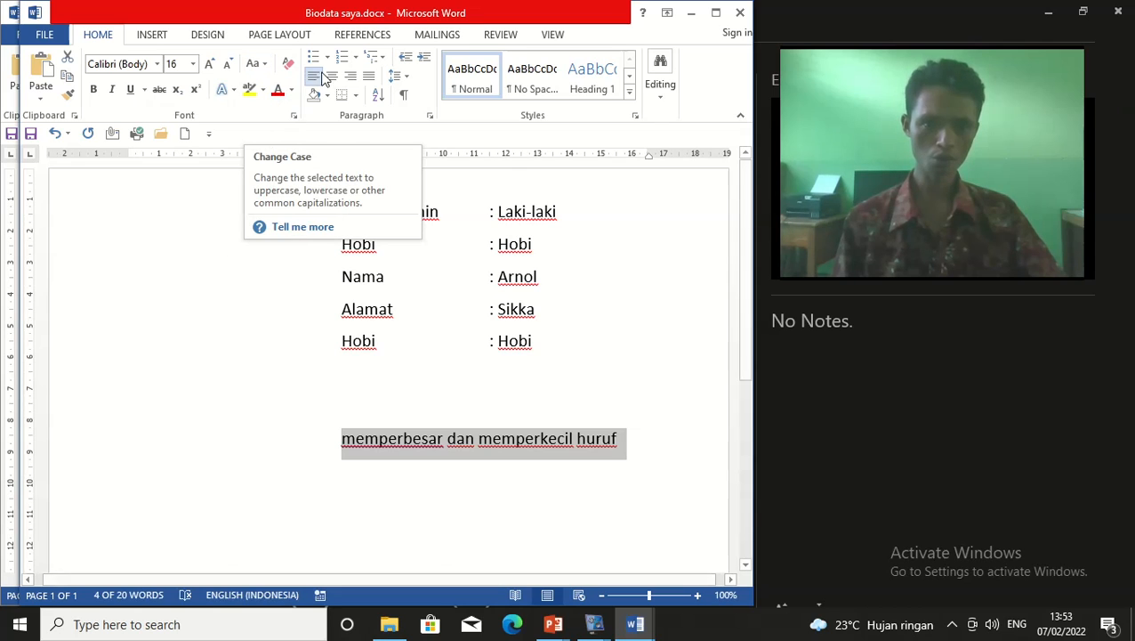
left_click(257, 68)
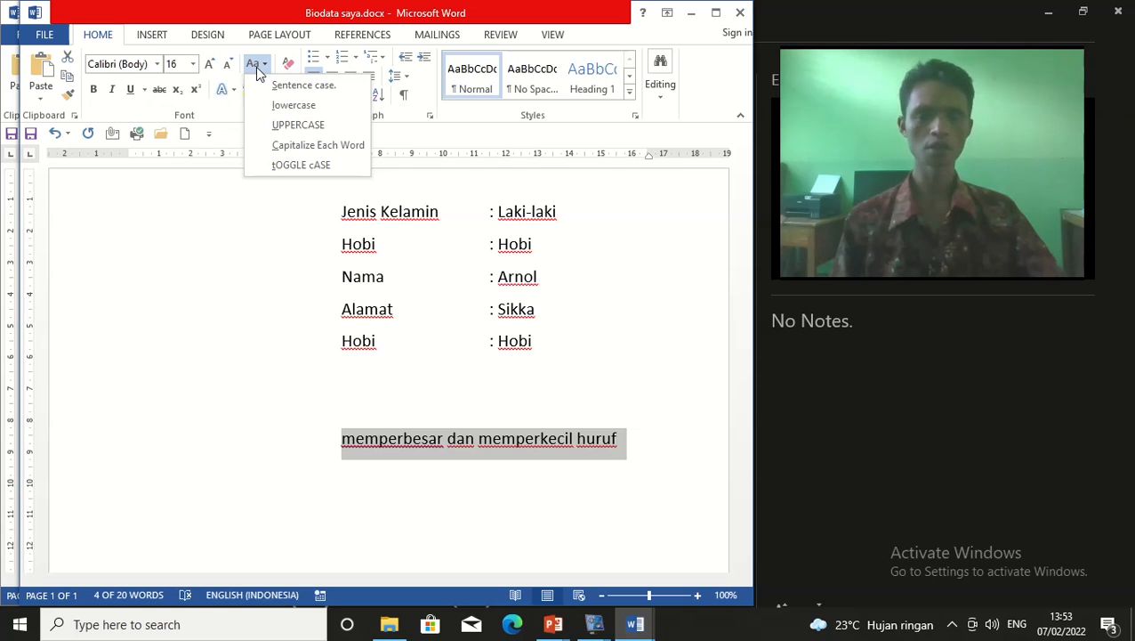
left_click(303, 126)
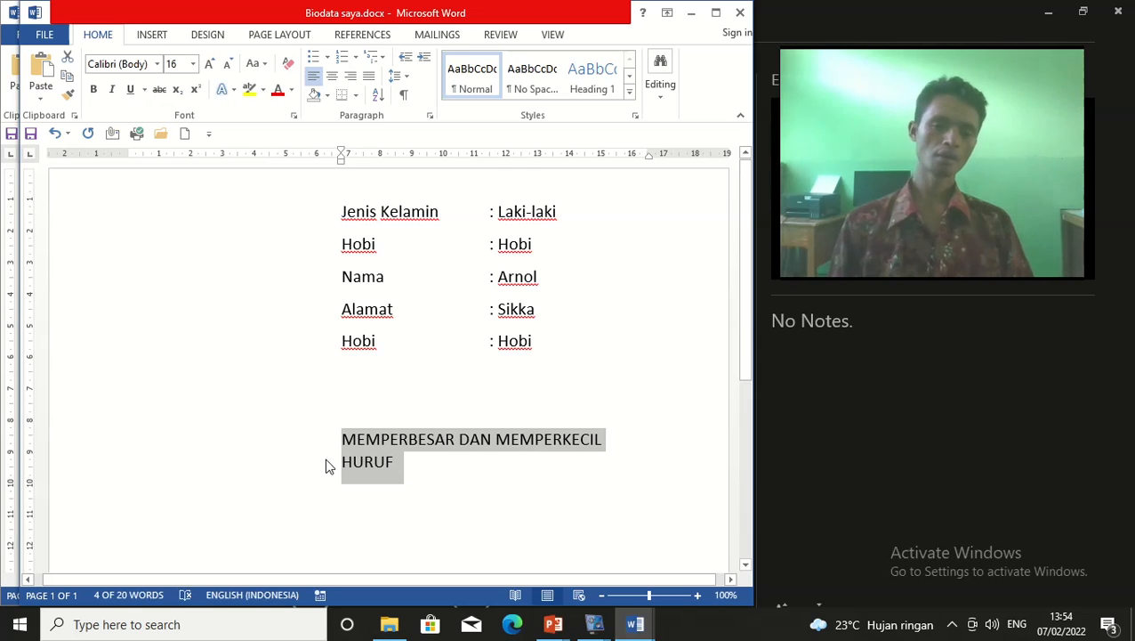
left_click(255, 64)
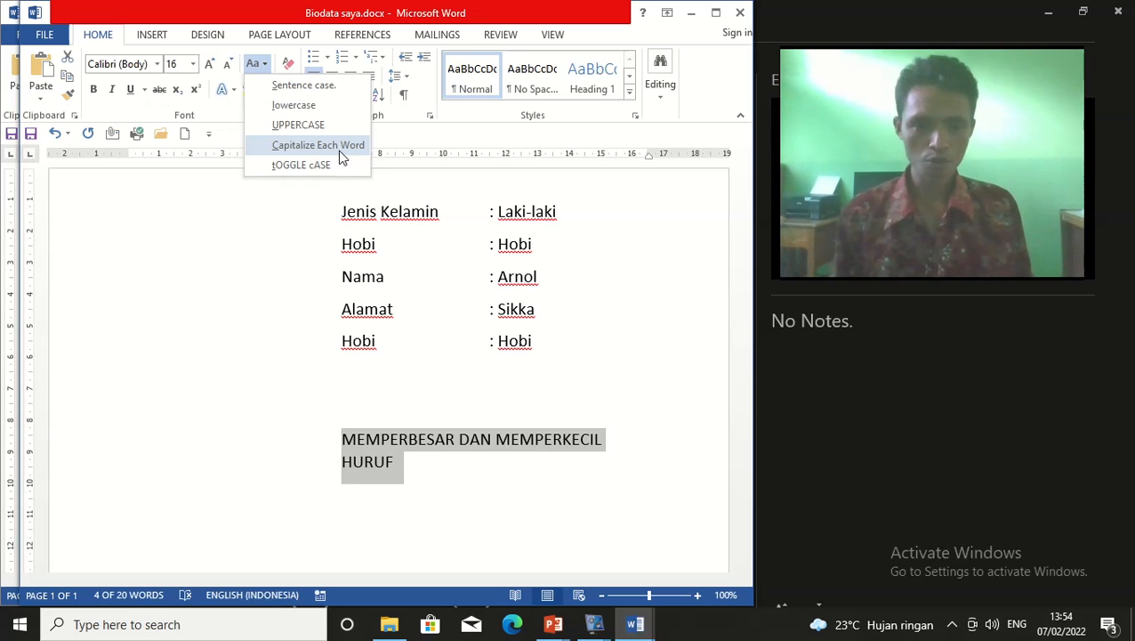
Reselect the all-caps line and apply Capitalize Each Word: 'Memperbesar Dan Memperkecil Huruf'
left_click(435, 416)
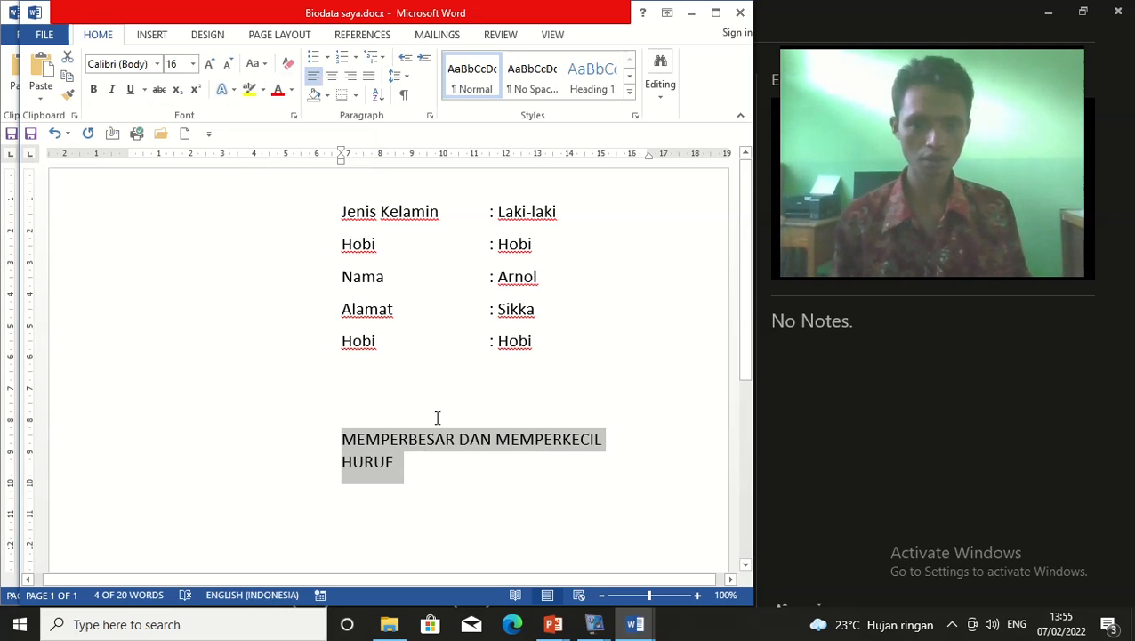
left_click(442, 463)
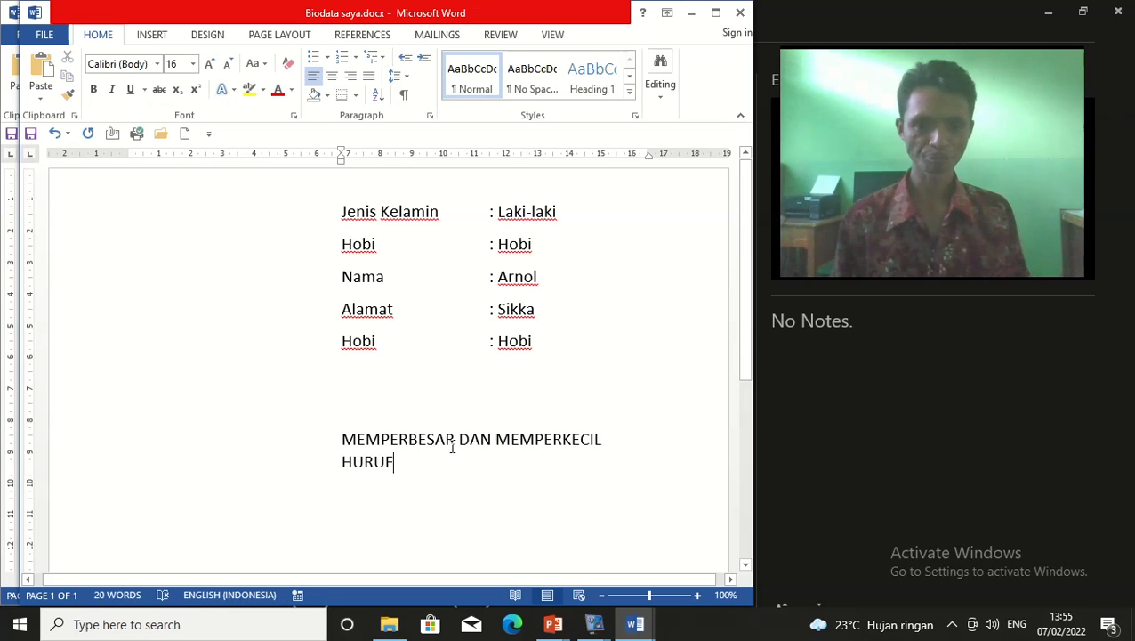
left_click(344, 441)
left_click_drag(364, 438, 364, 525)
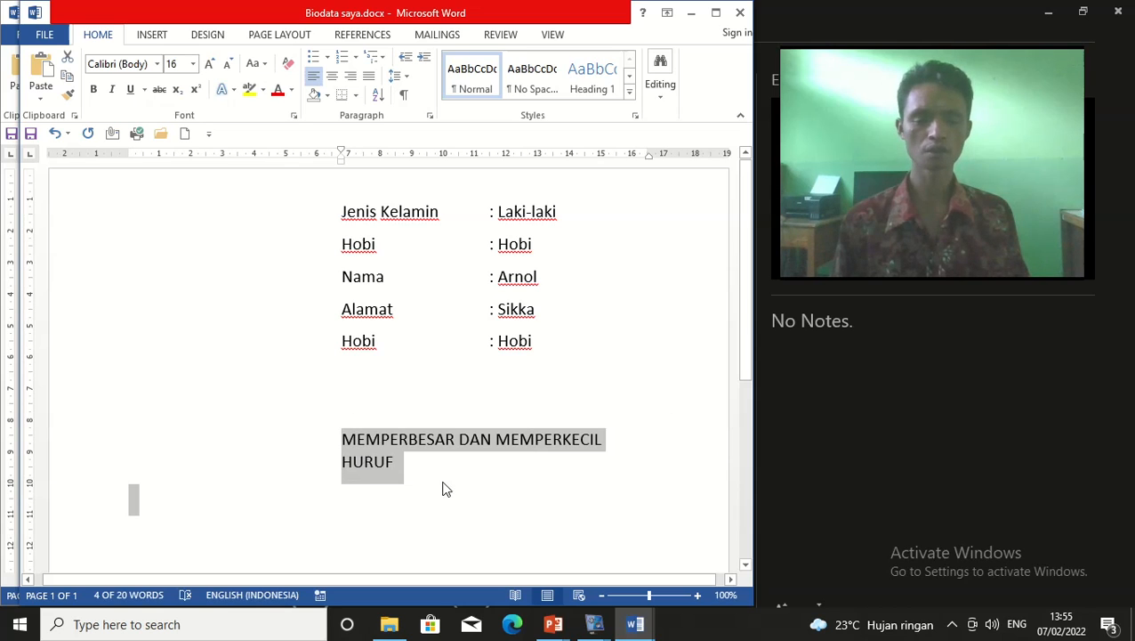
left_click(486, 475)
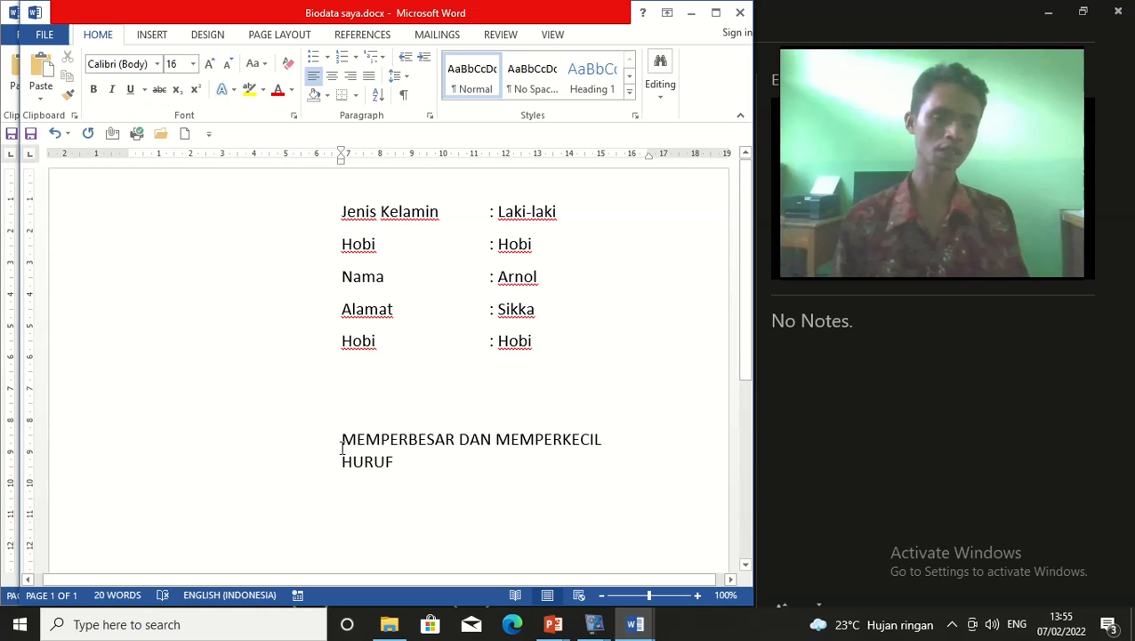
left_click_drag(399, 478, 343, 435)
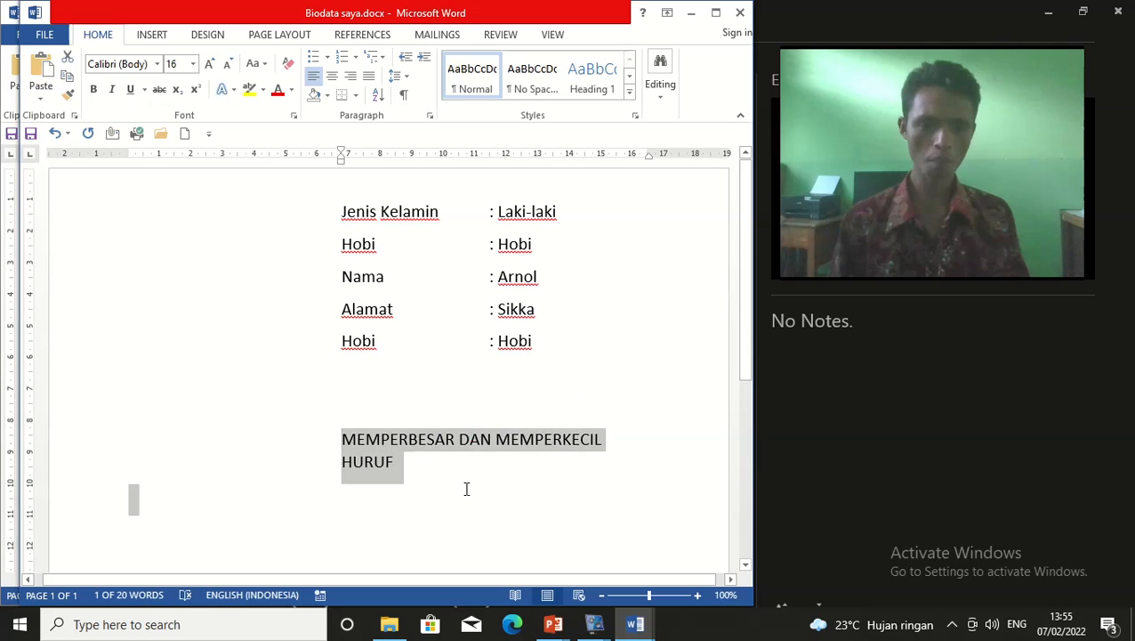
left_click(263, 67)
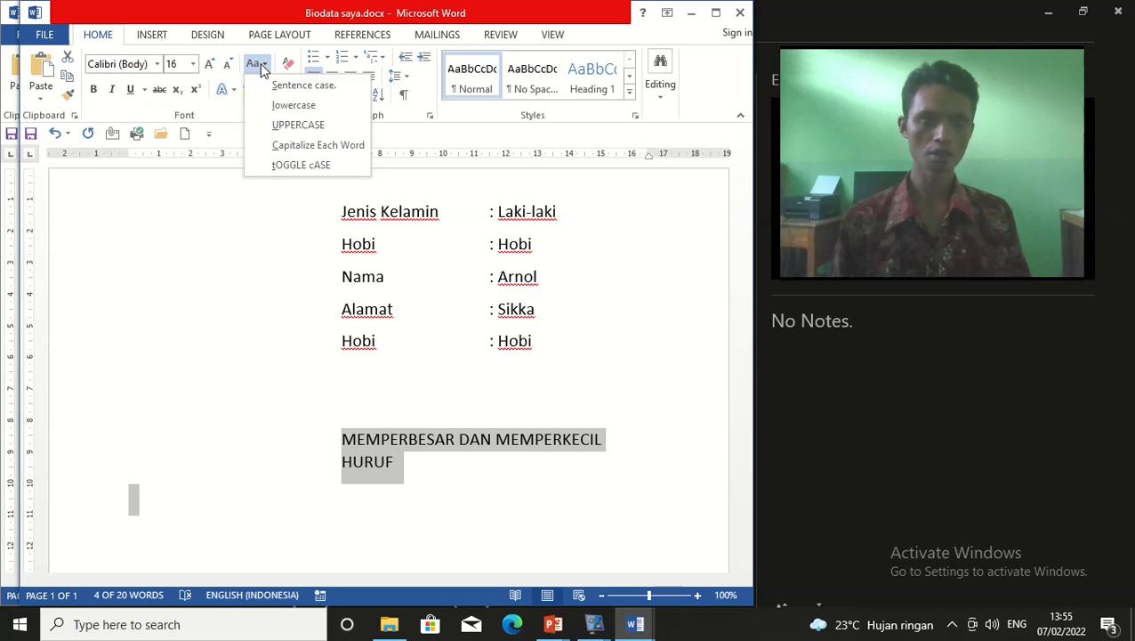
left_click(309, 144)
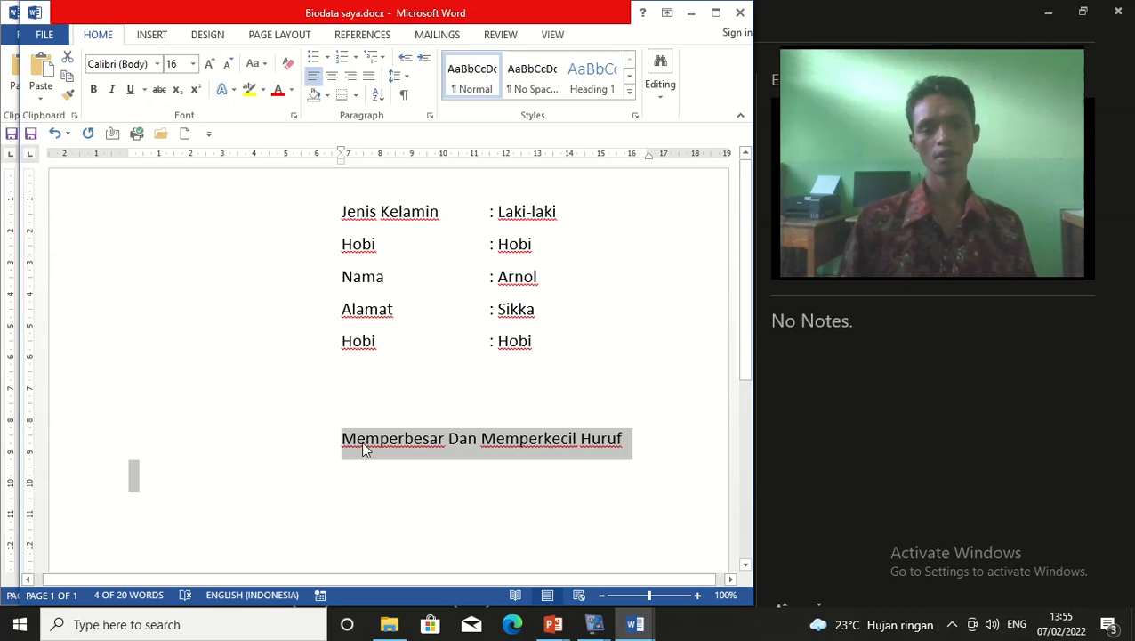
left_click(448, 441)
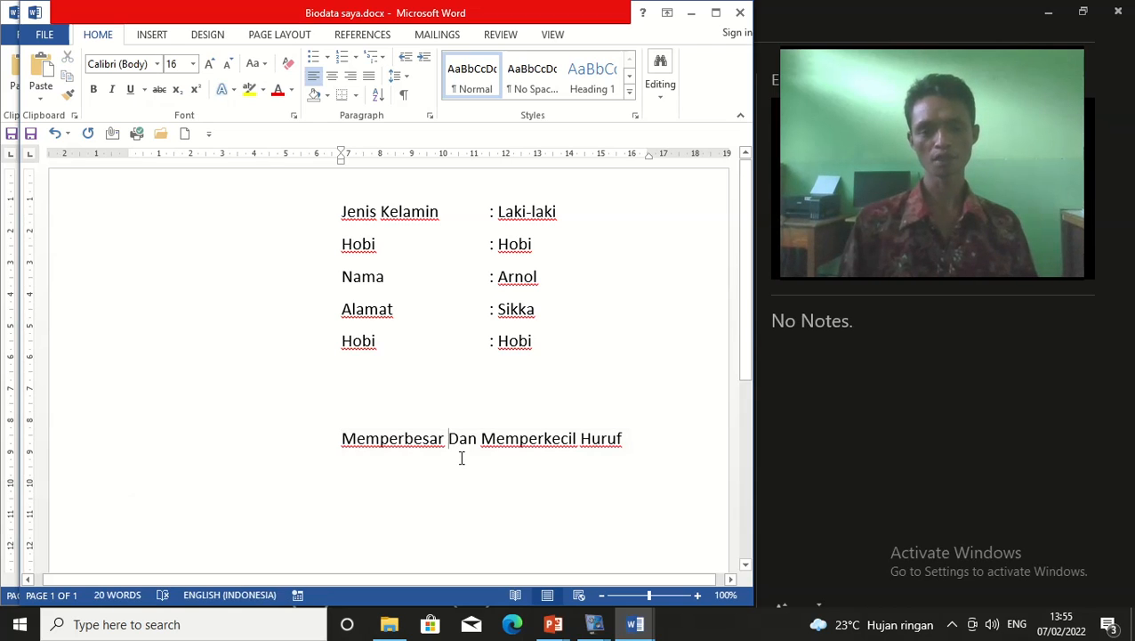
left_click(638, 442)
triple_click(545, 443)
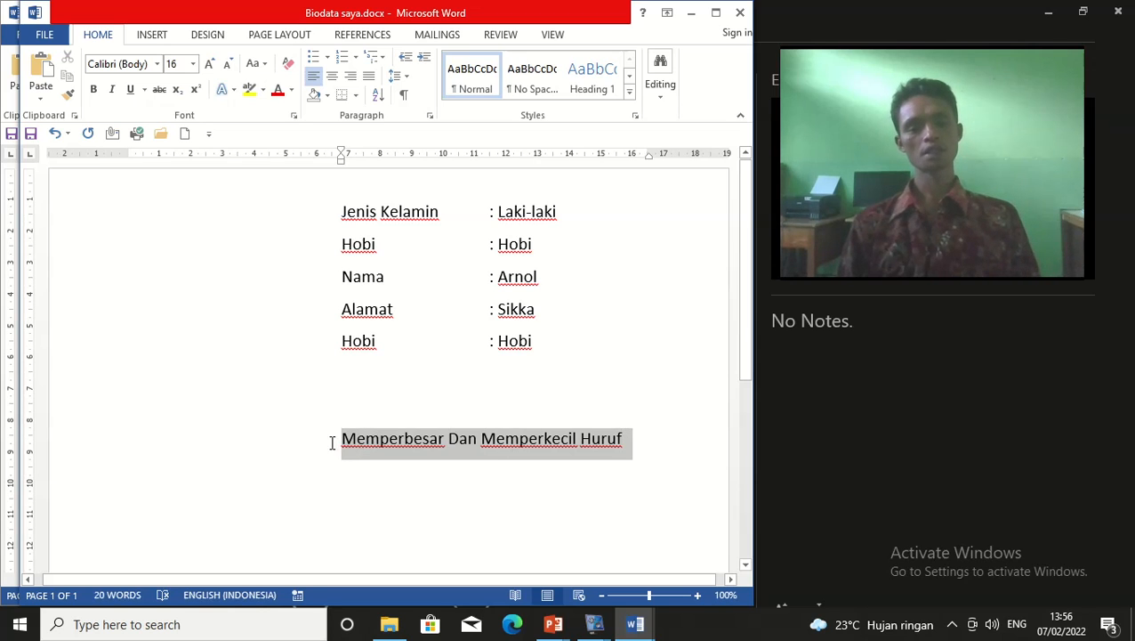
left_click(252, 67)
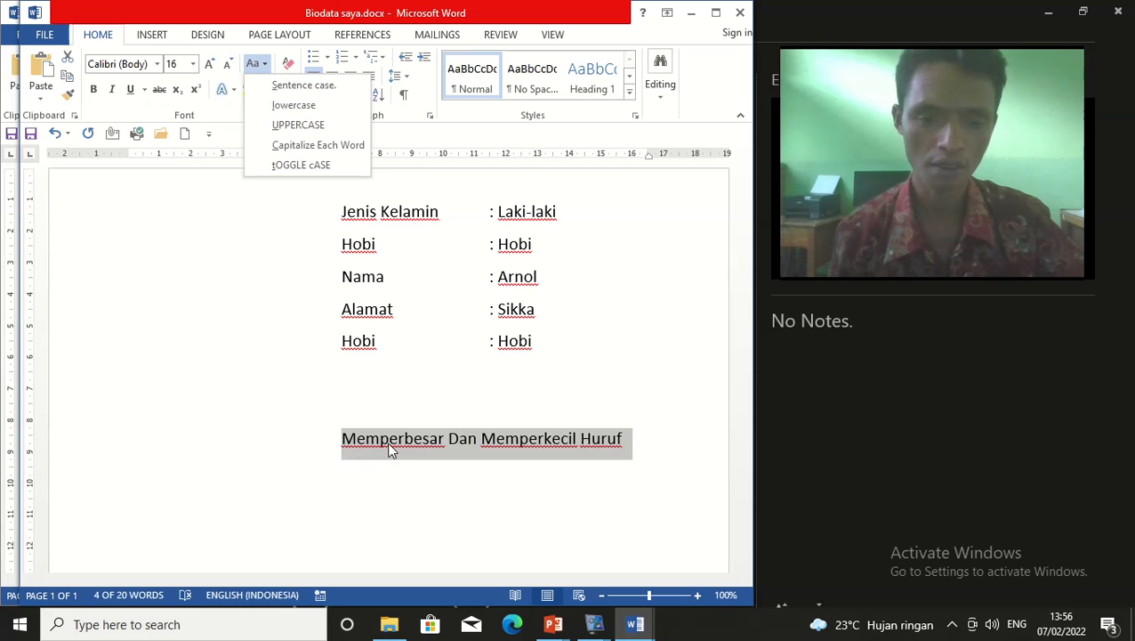
key("Escape")
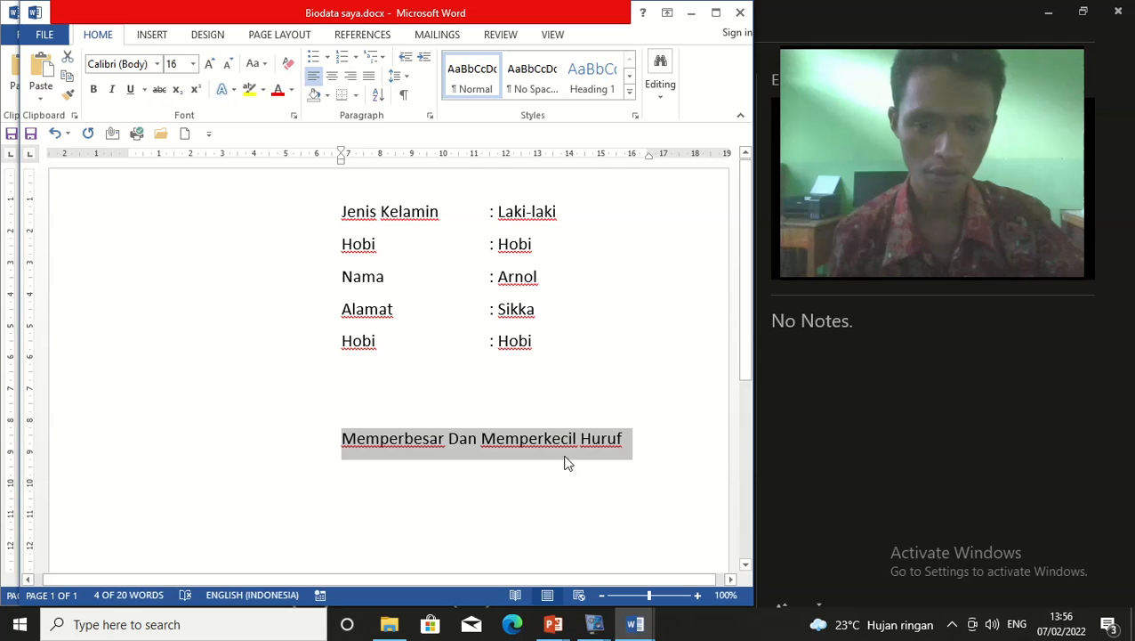
left_click(379, 484)
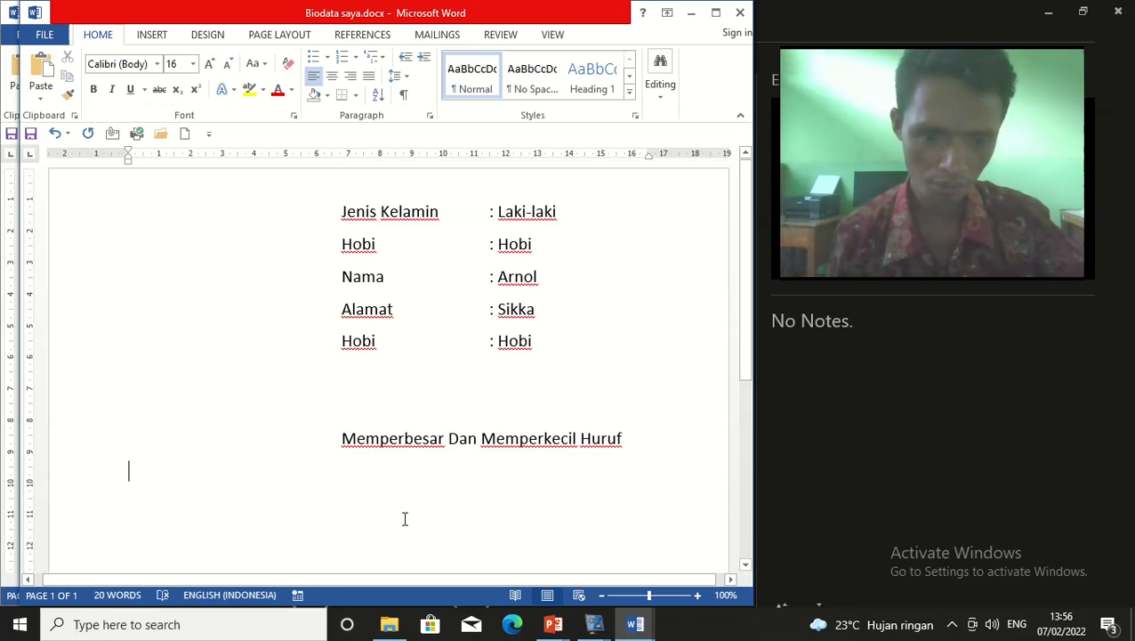
left_click_drag(342, 438, 625, 443)
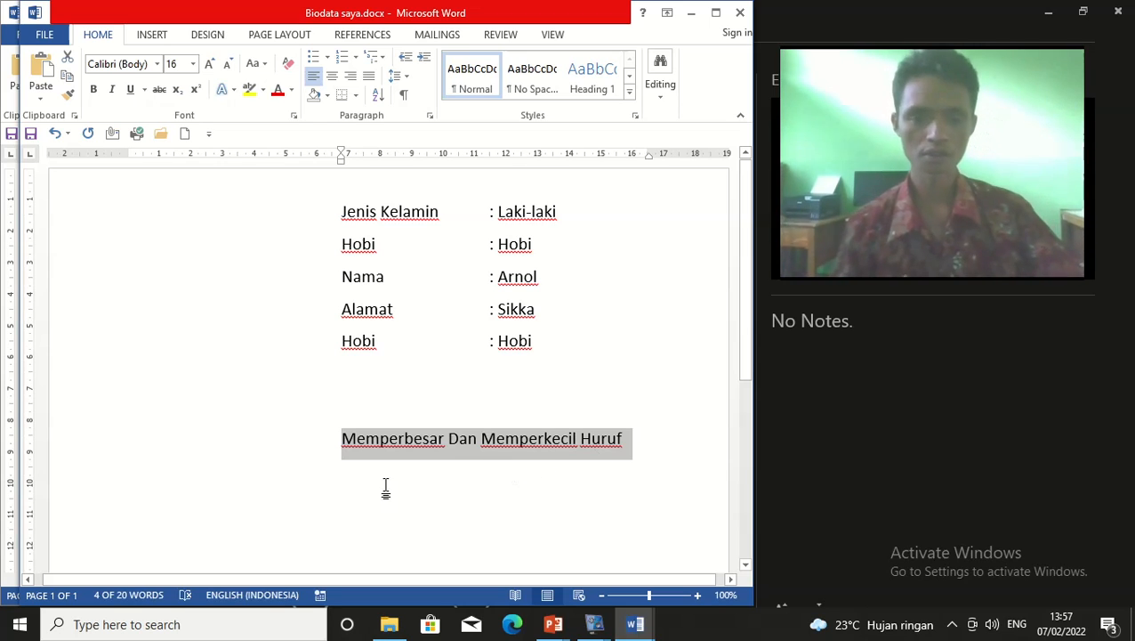
Apply tOGGLE cASE so the heading reads 'mEMPERBESAR dAN mEMPERKECIL hURUF', then reselect it
left_click(263, 67)
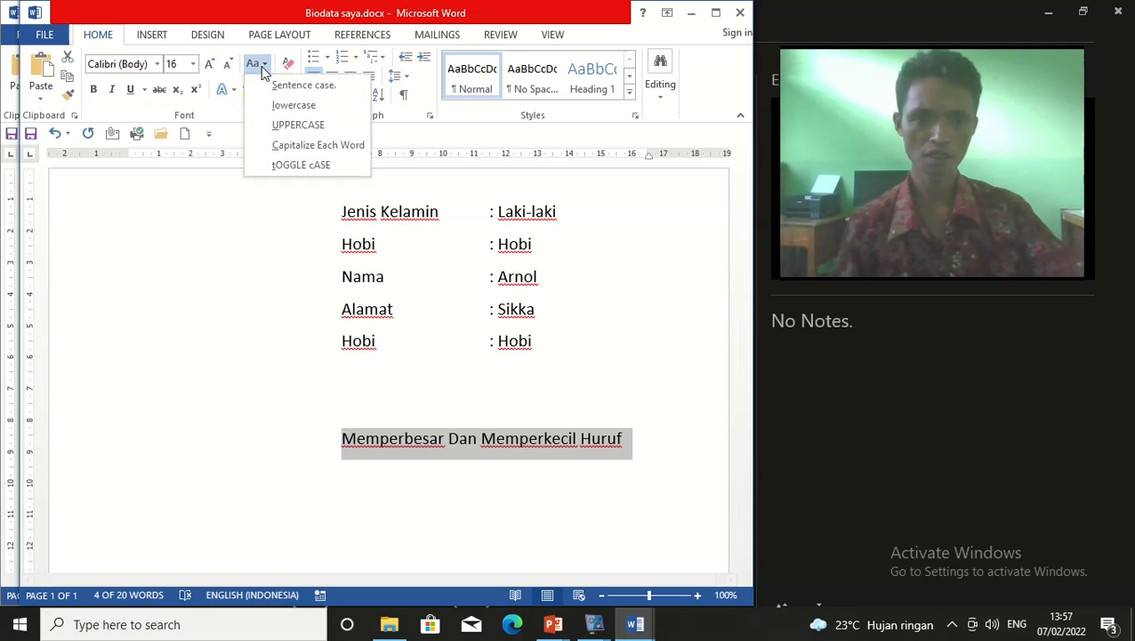
left_click(311, 167)
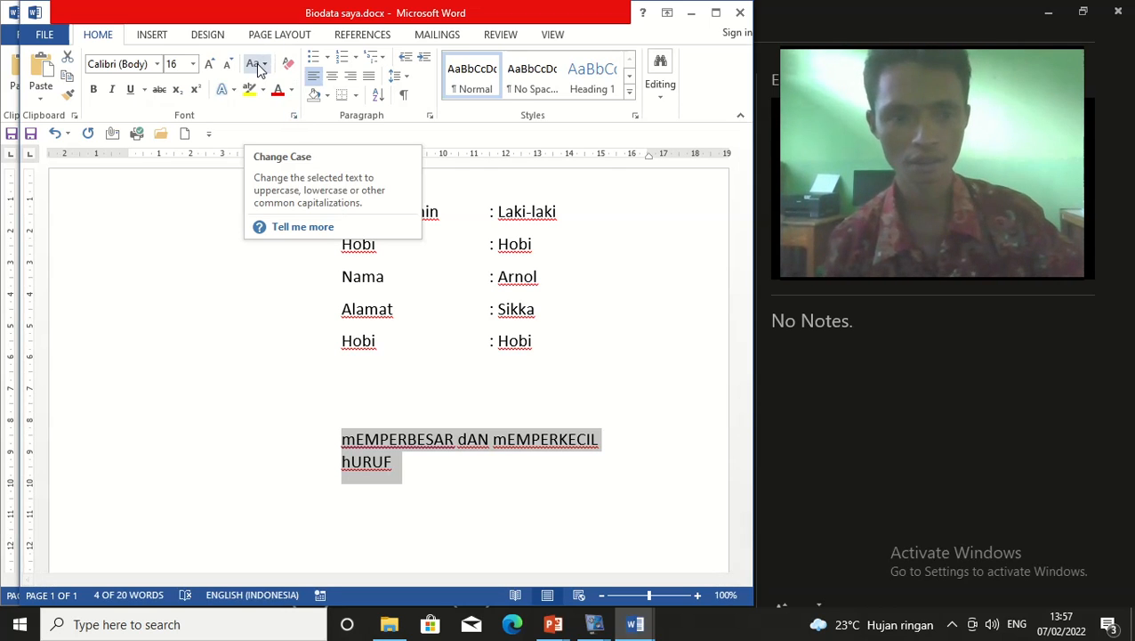
left_click(427, 408)
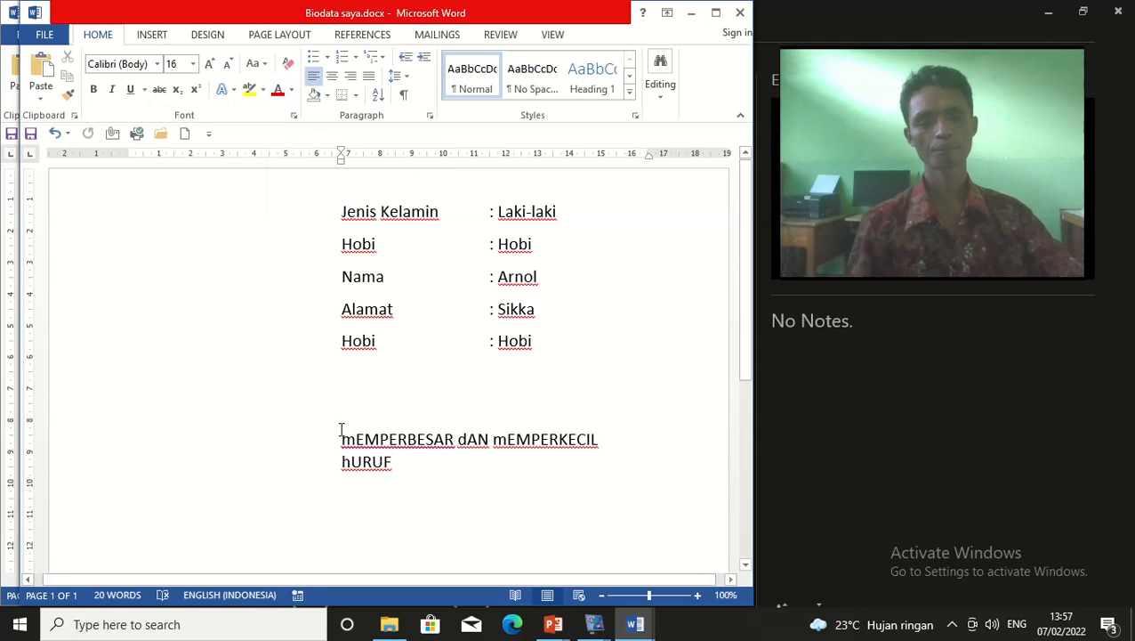
left_click_drag(342, 432, 563, 525)
Delete the heading line and select the five biodata lines
key("Delete")
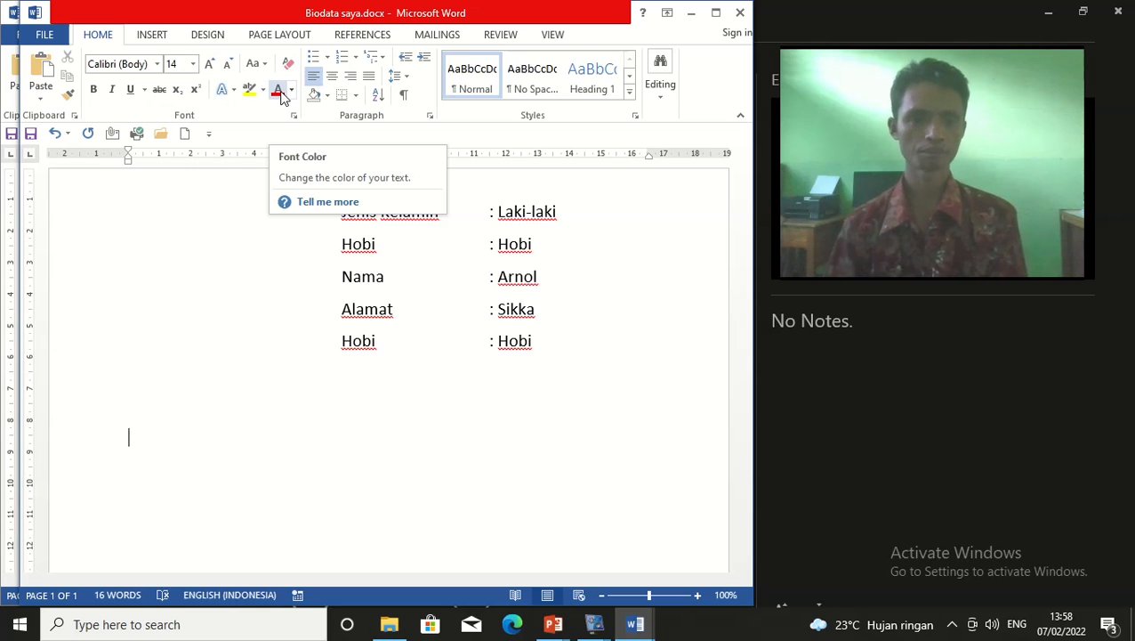
left_click(471, 343)
left_click_drag(339, 205, 559, 359)
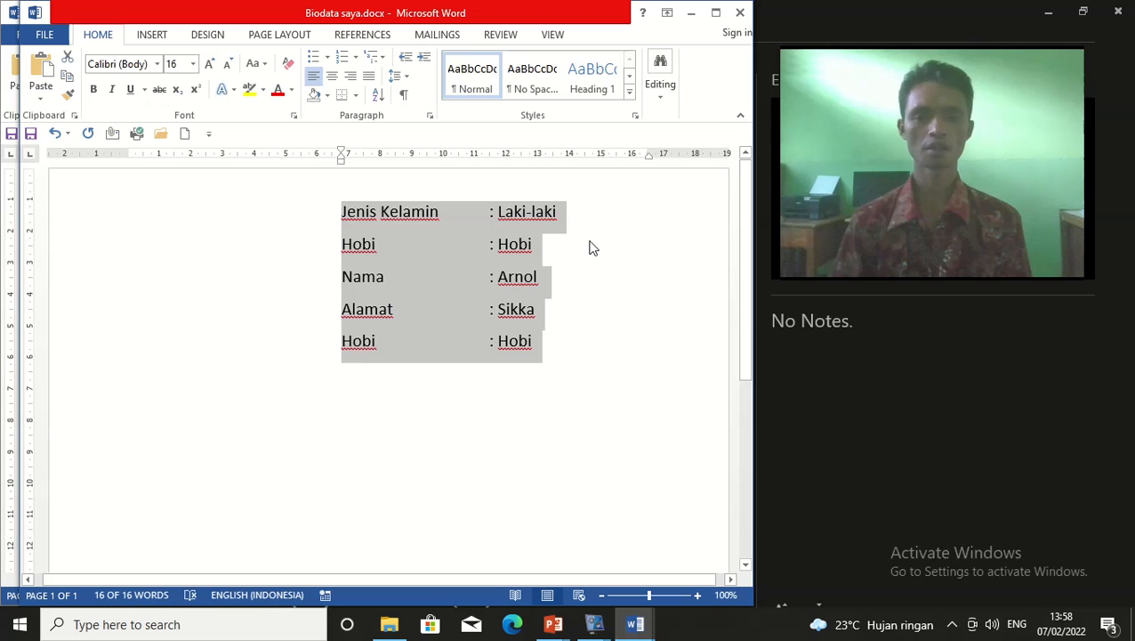
Reselect the five biodata lines and set their font colour to Red
left_click(573, 347)
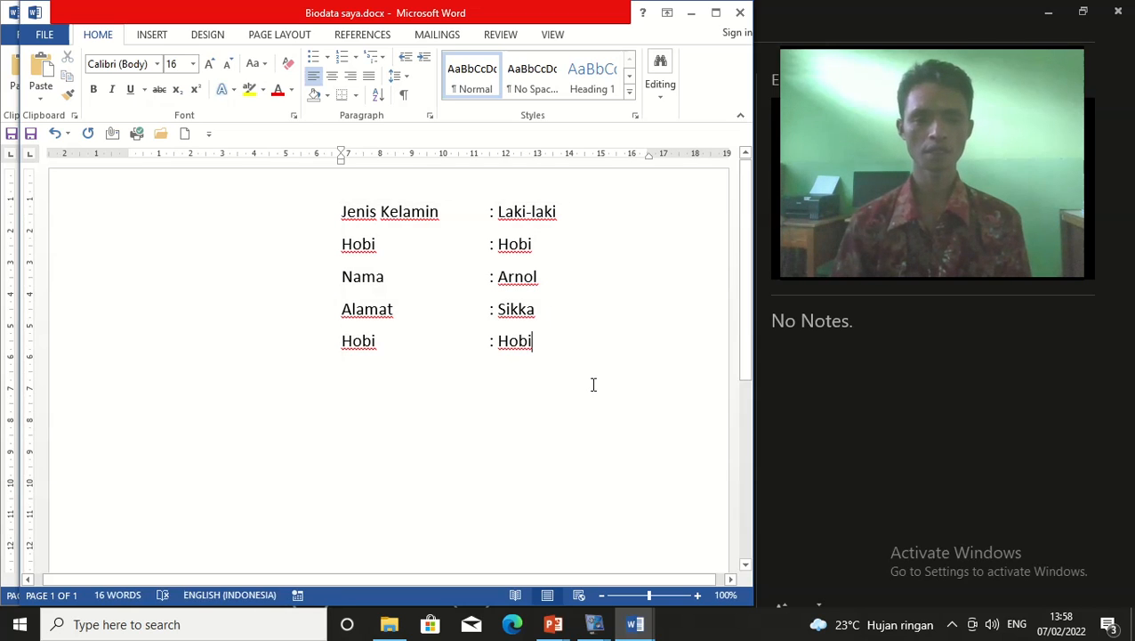
left_click_drag(342, 210, 545, 358)
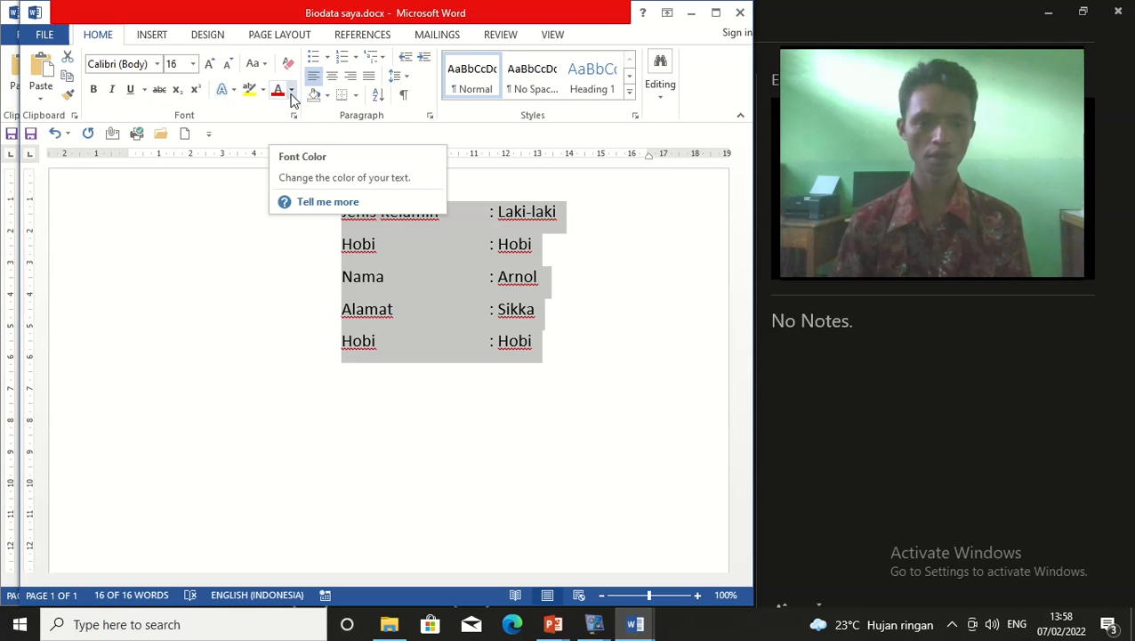
left_click(292, 91)
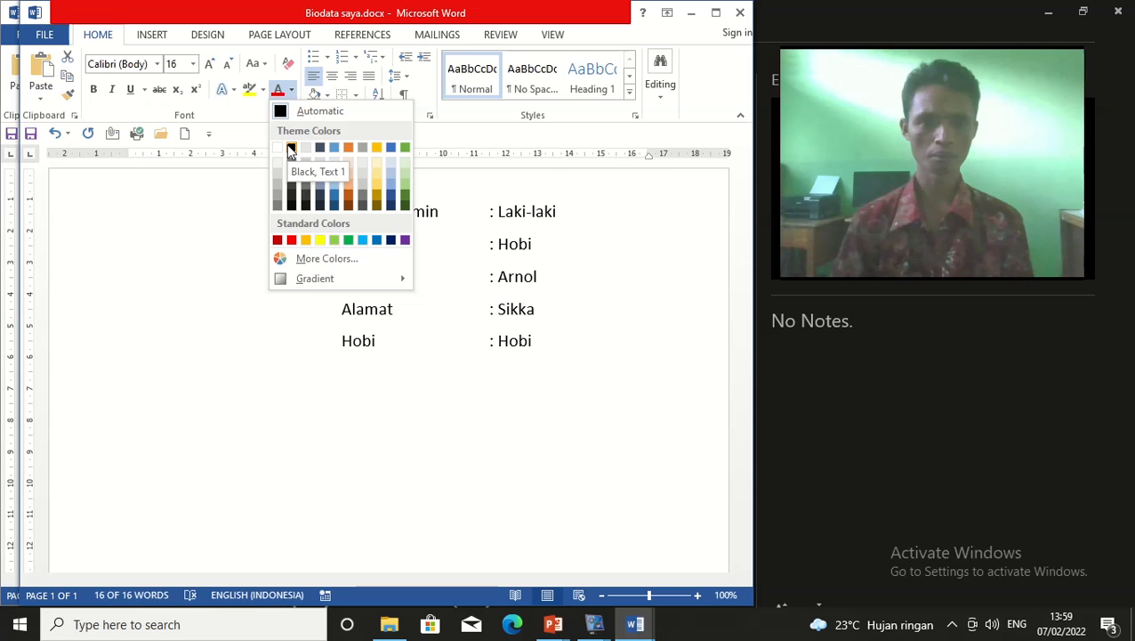
left_click(292, 240)
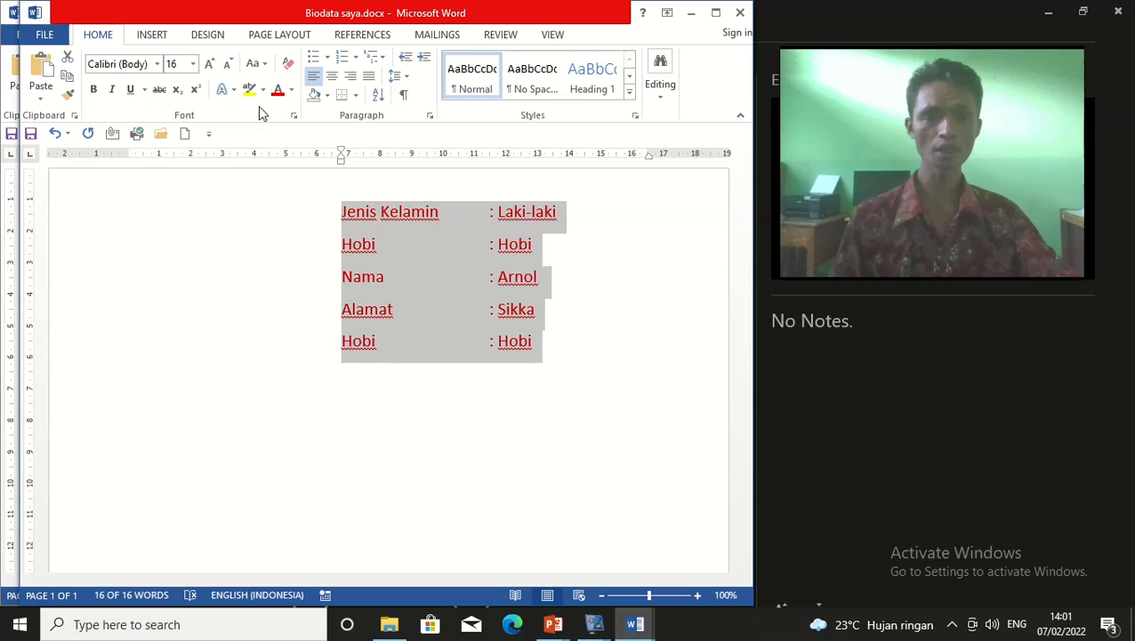
left_click(584, 279)
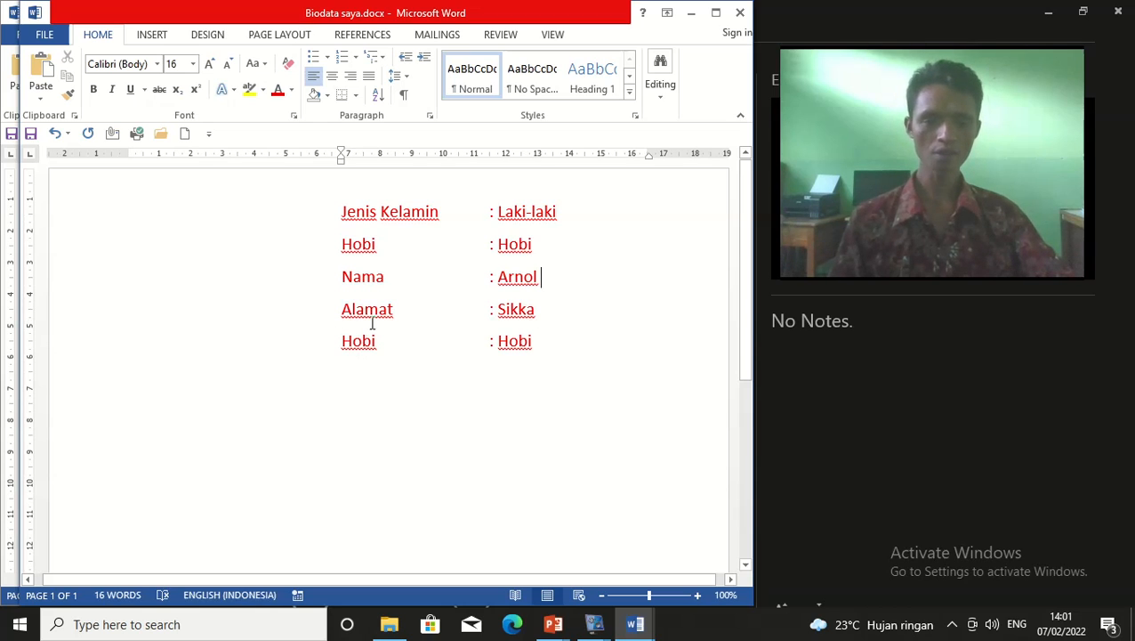
Select the Alamat line and give it a Yellow text highlight
left_click_drag(537, 312, 343, 309)
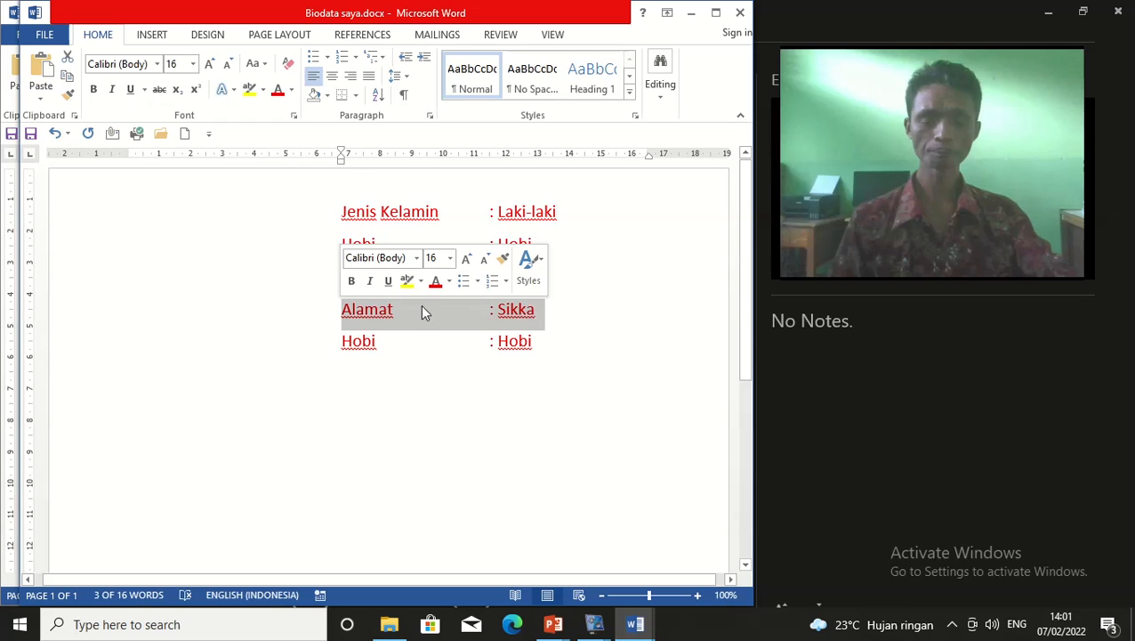
left_click(262, 91)
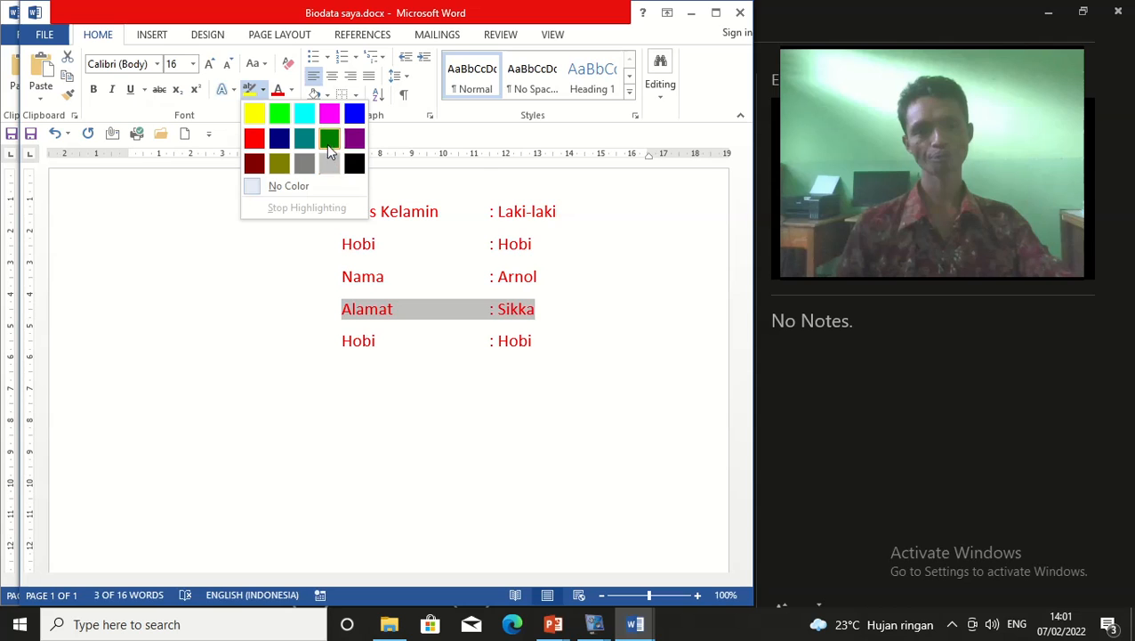
left_click(258, 110)
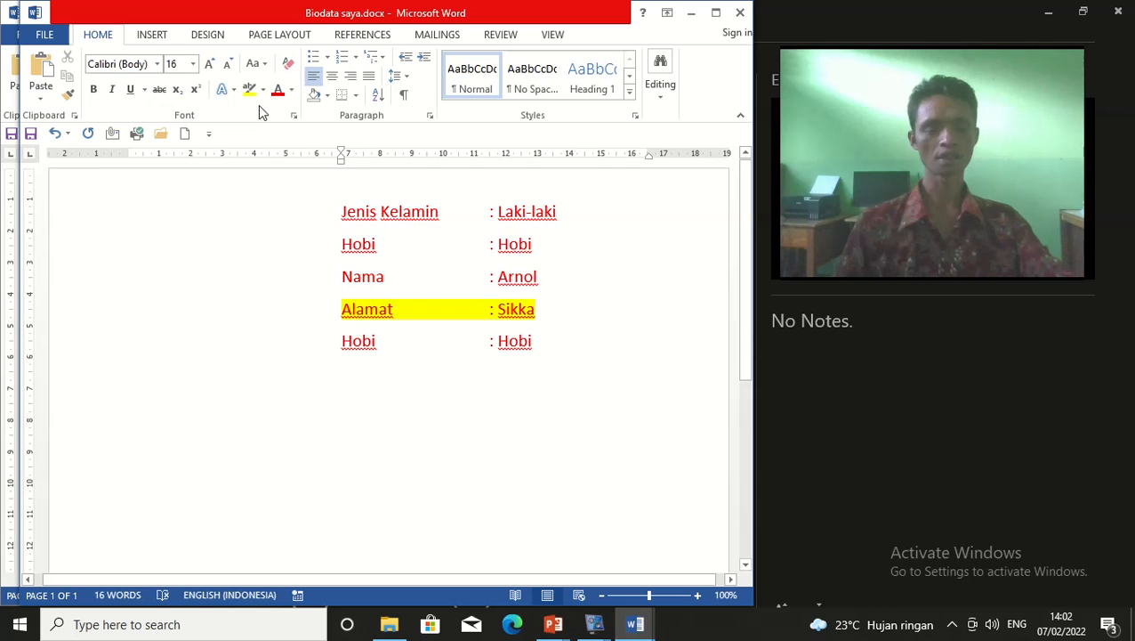
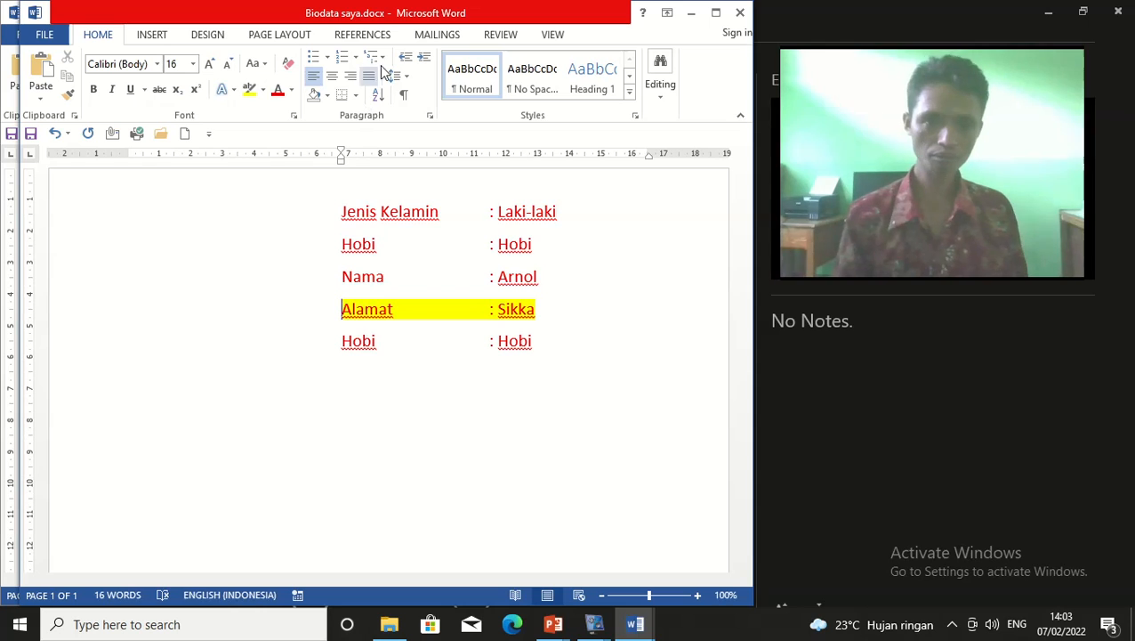
Select all the biodata lines, from Jenis Kelamin to the last Hobi line, and delete them
left_click(429, 233)
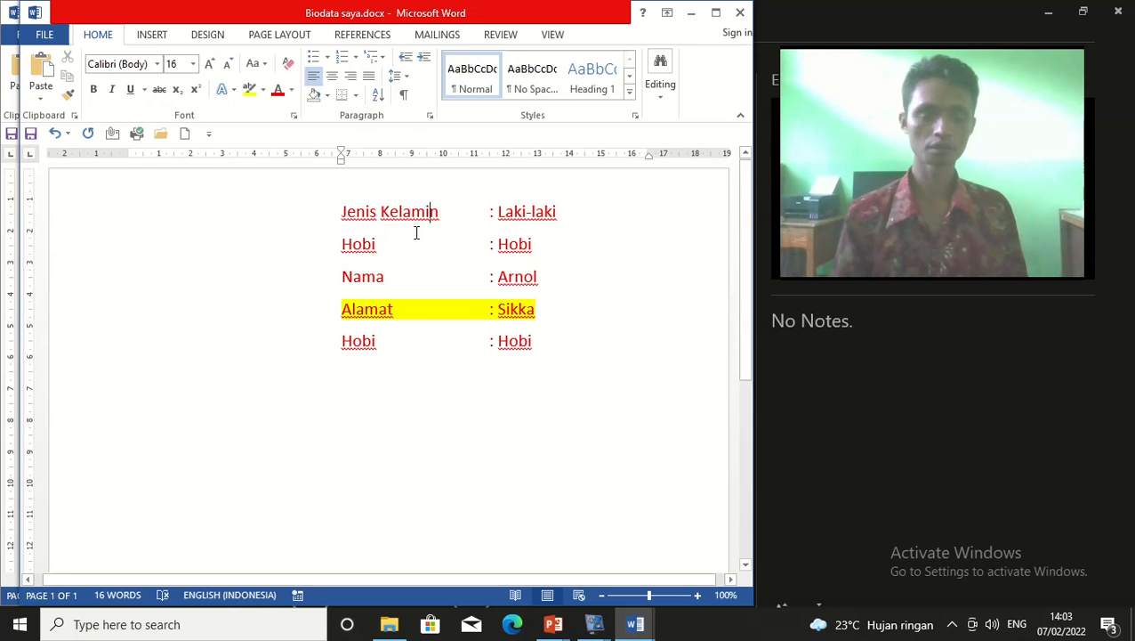
left_click_drag(340, 212, 554, 359)
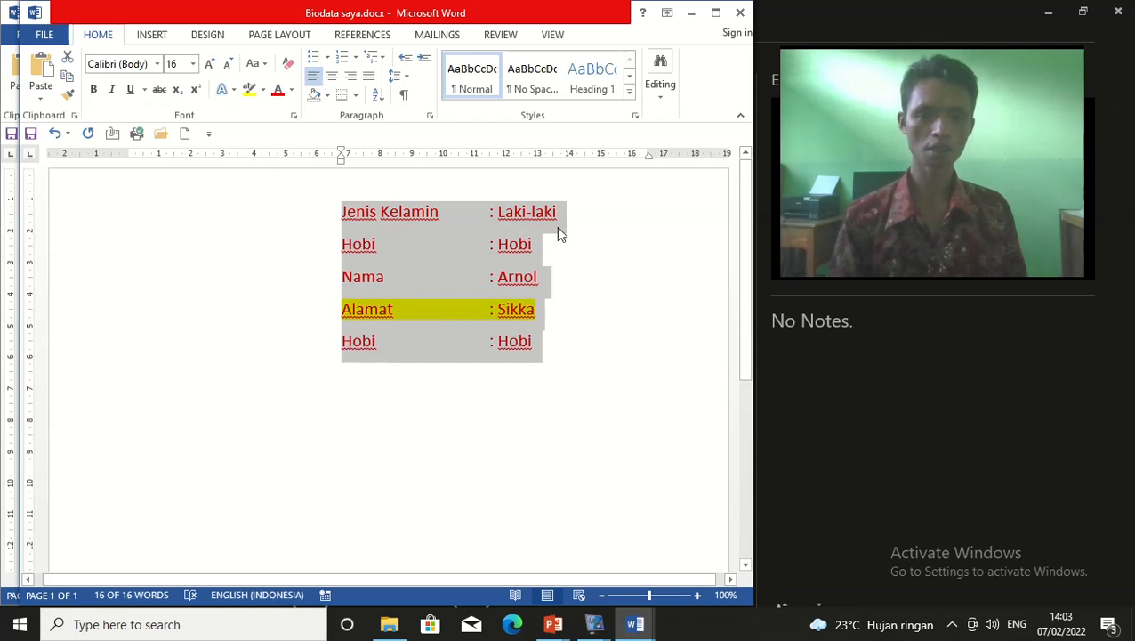
left_click(329, 199)
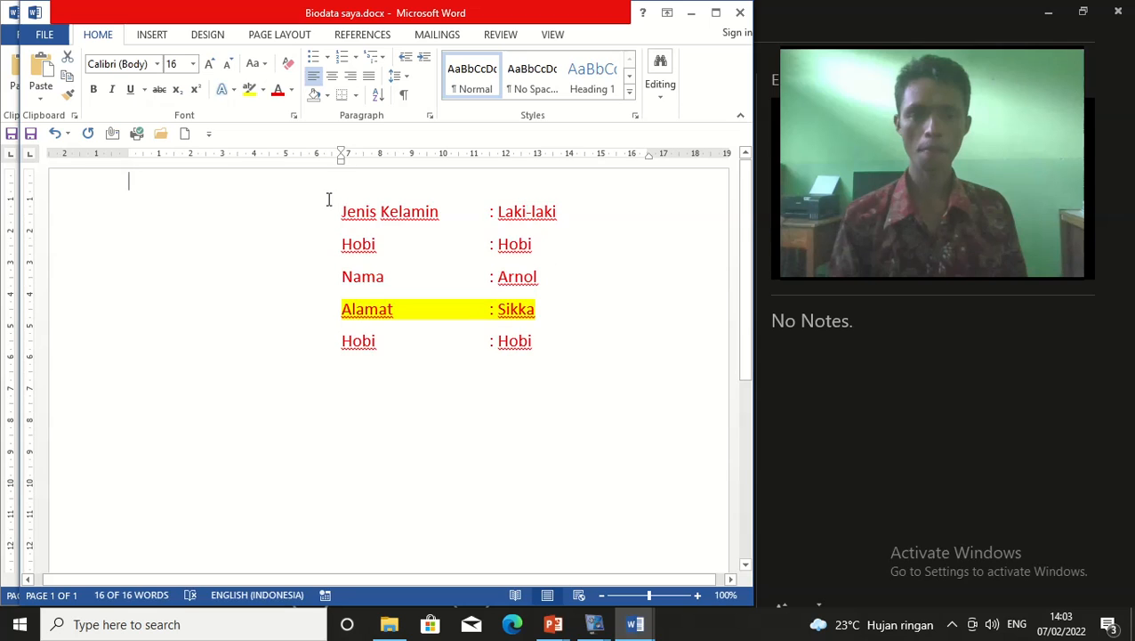
left_click_drag(342, 211, 534, 367)
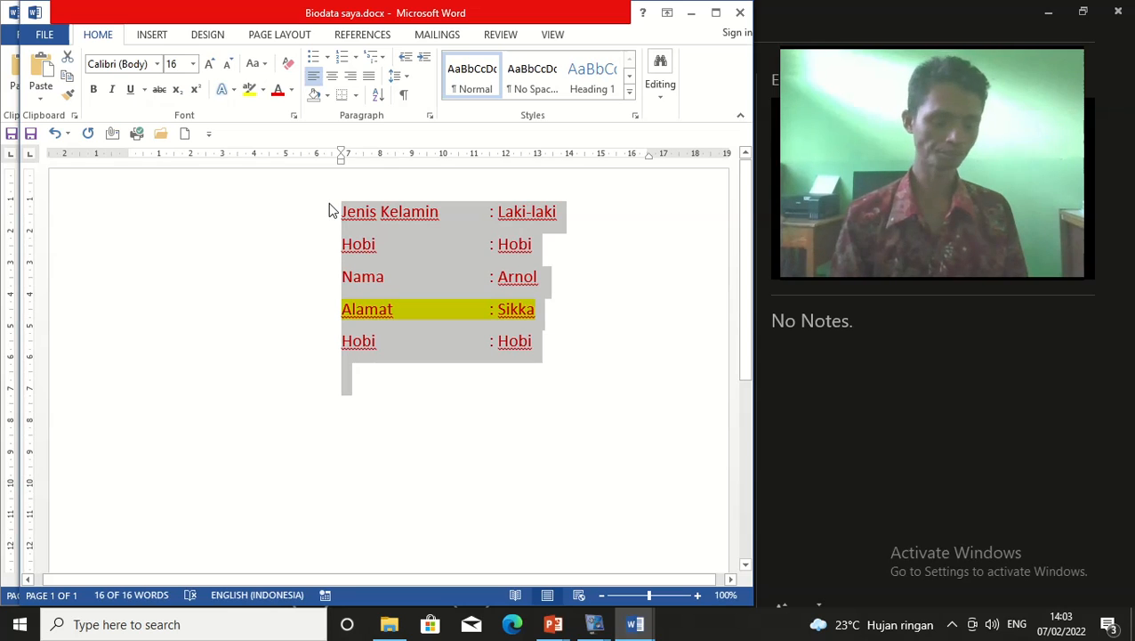
key("Delete")
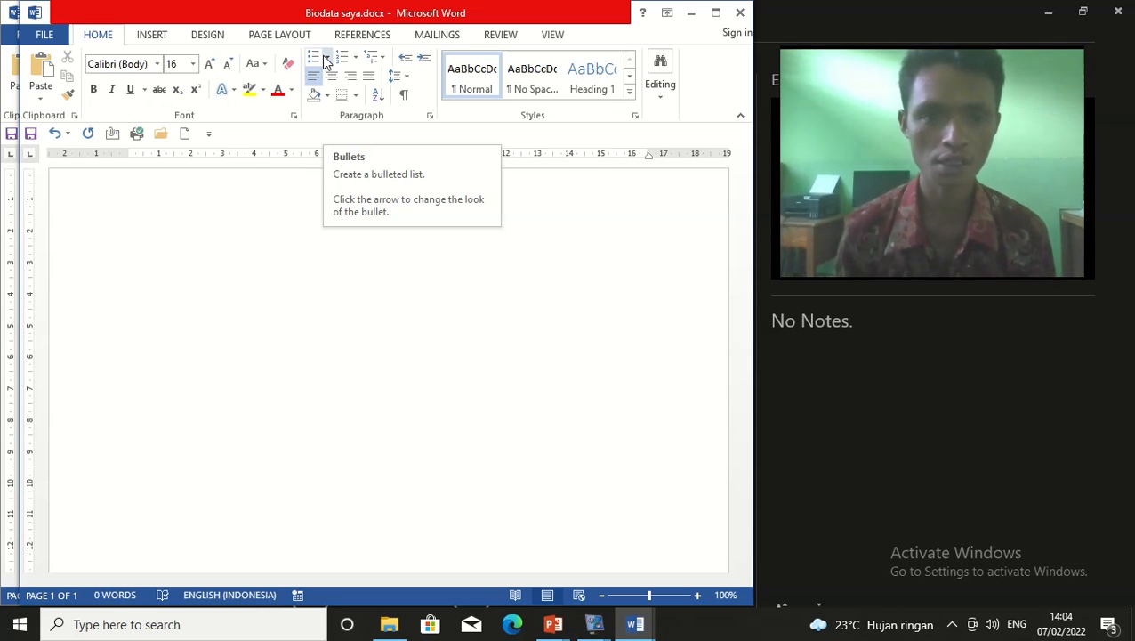
left_click(418, 332)
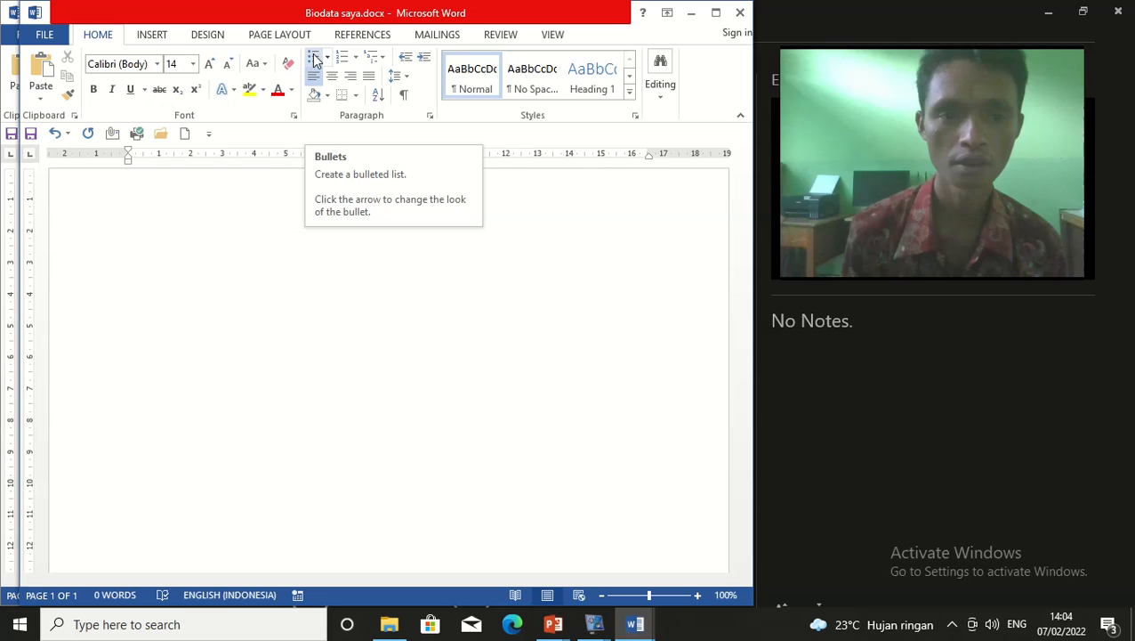
left_click(312, 59)
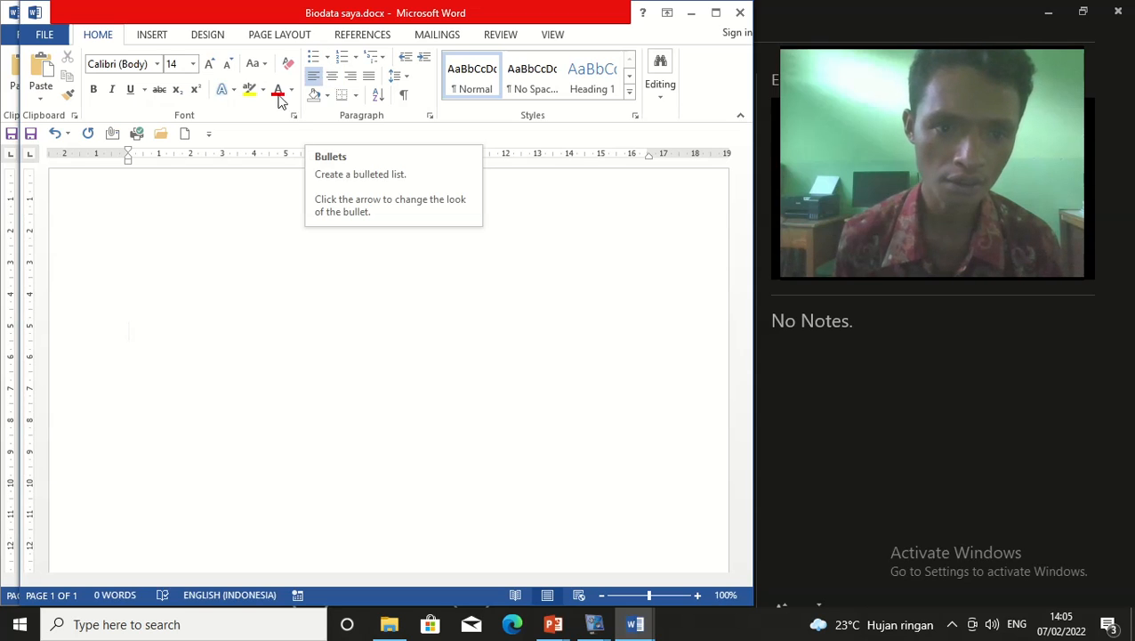
Try a bullet on the empty first line, remove it, then show the Bullet Library
left_click(323, 62)
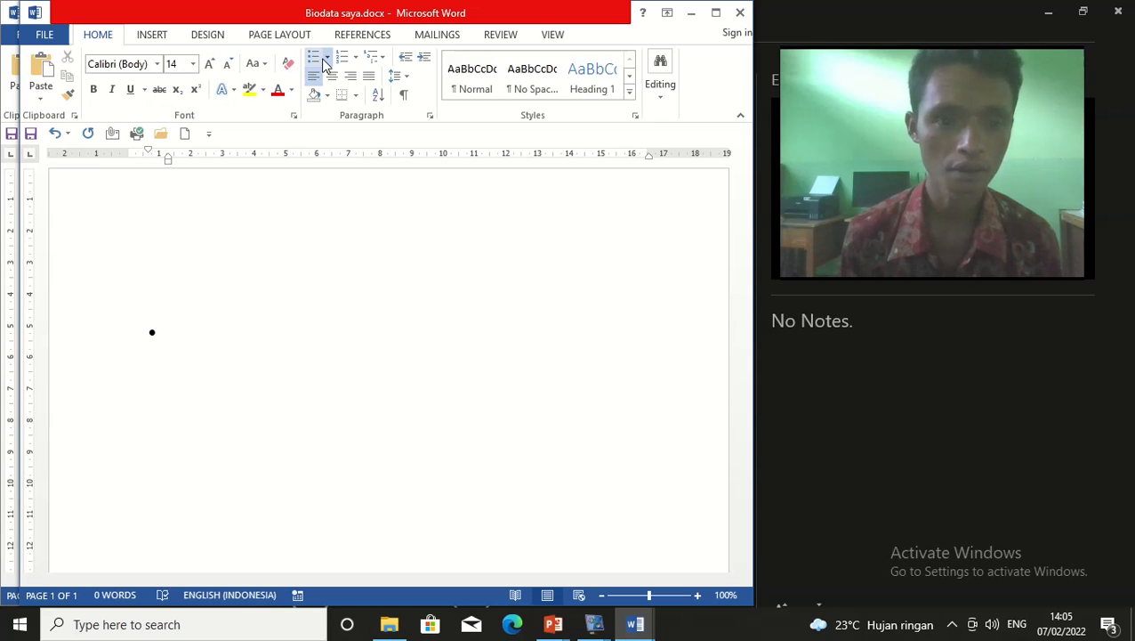
key("BackSpace")
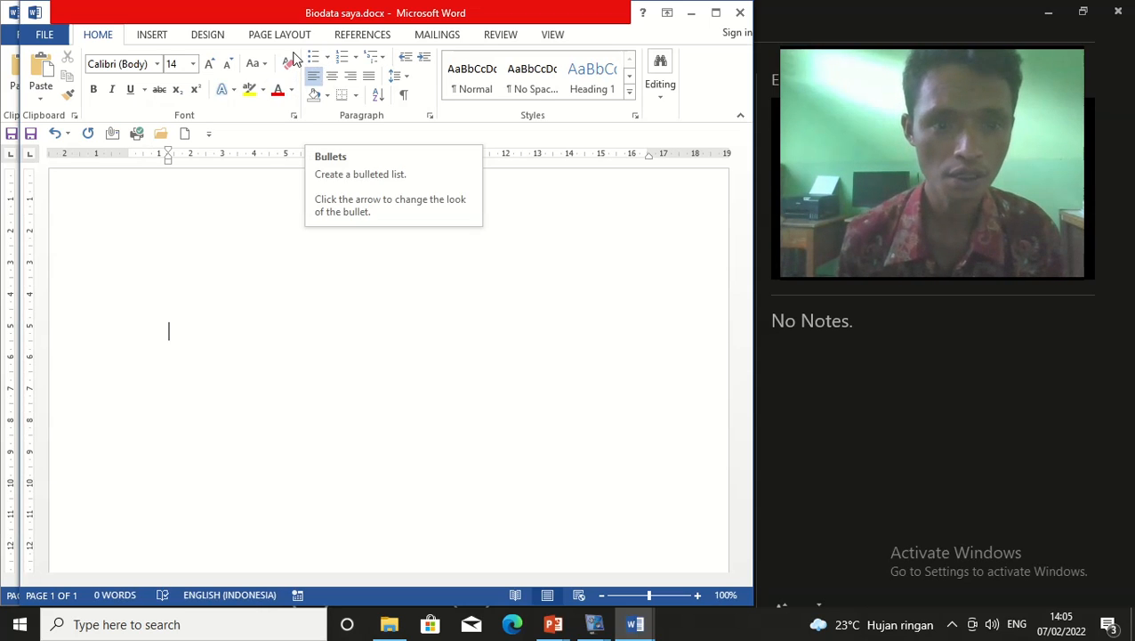
left_click(378, 250)
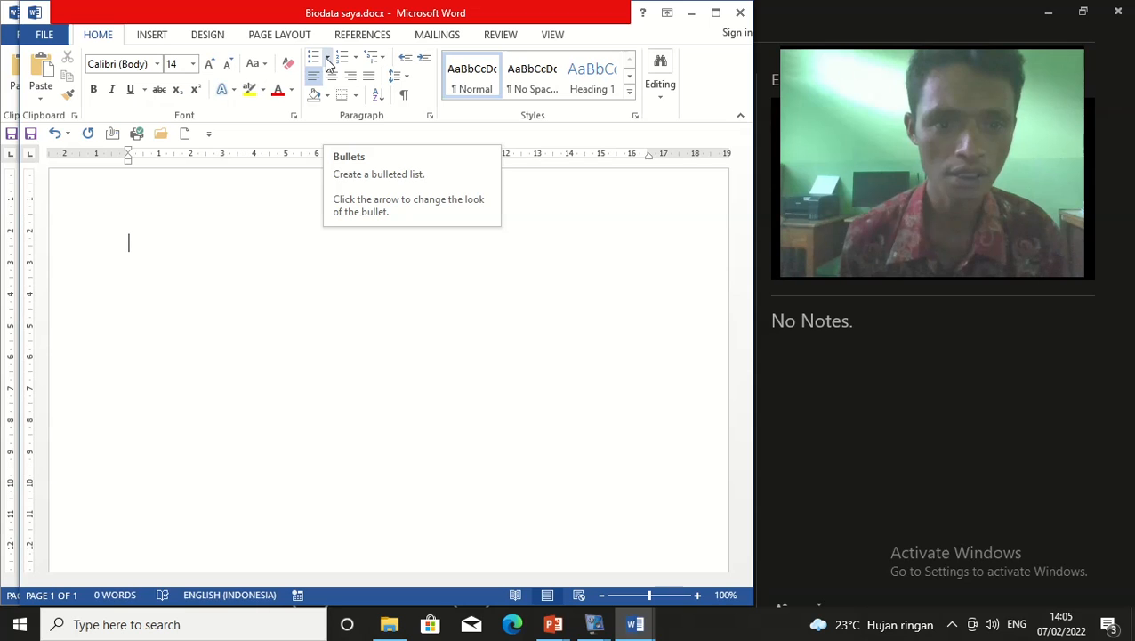
left_click(327, 59)
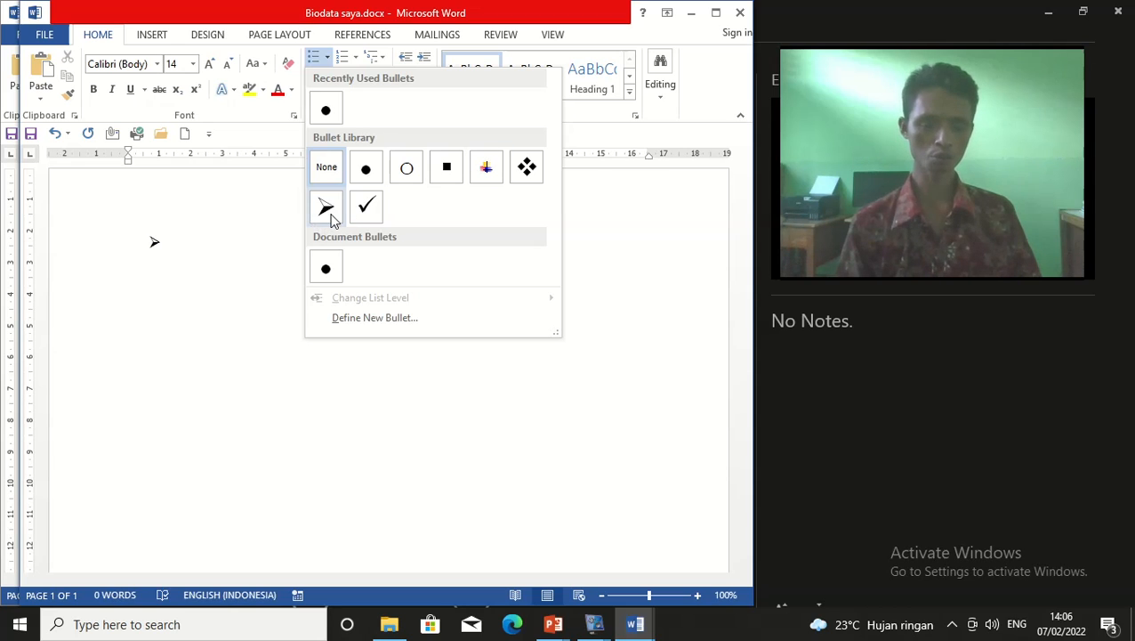
Apply the arrow bullet and list the items Saya, Belajar and Mengetik, one per line
left_click(325, 208)
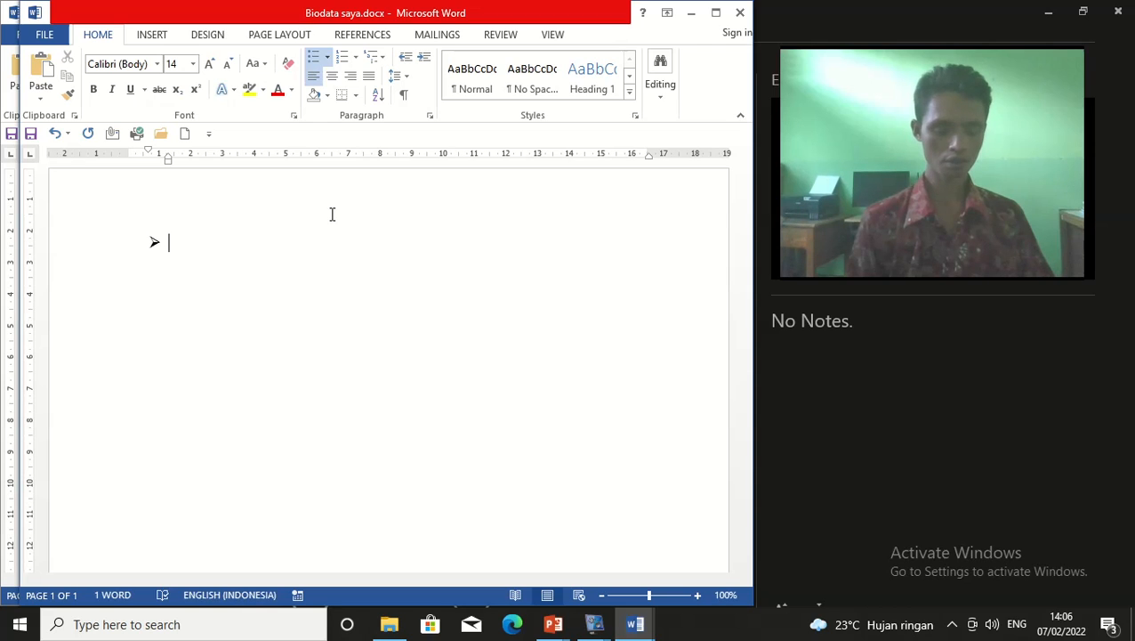
type("saya")
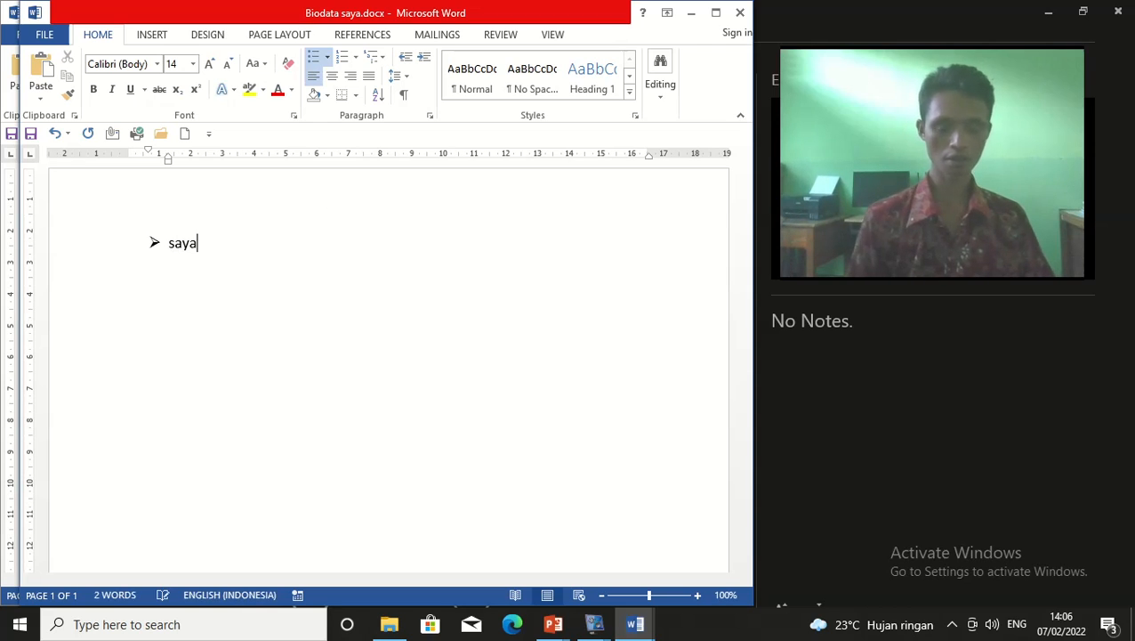
key("Return")
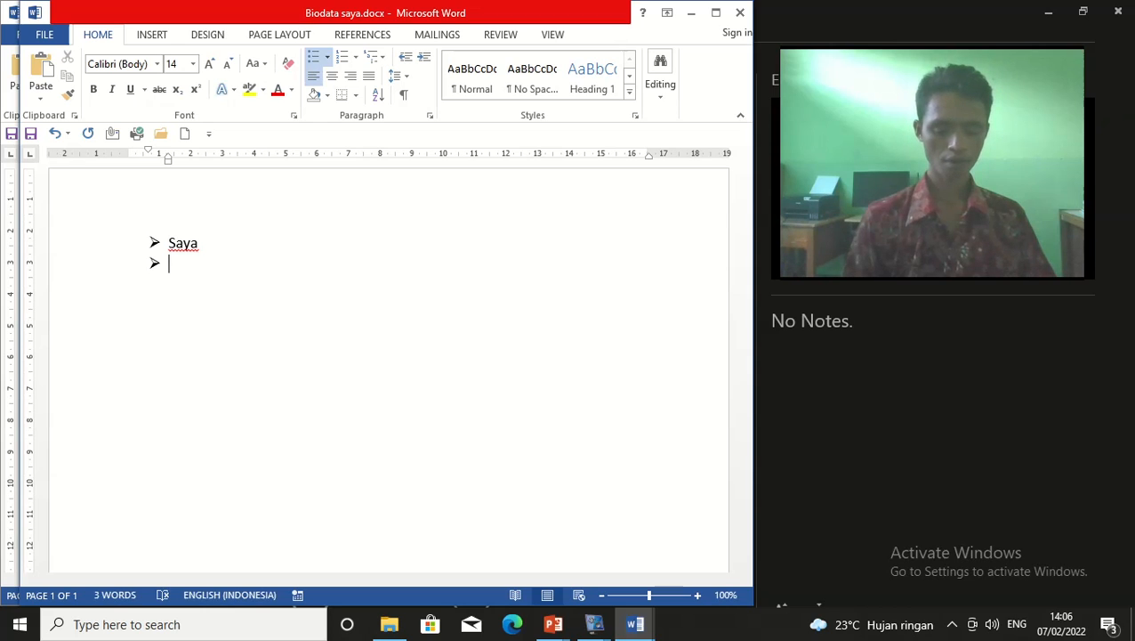
type("belajar")
key("Return")
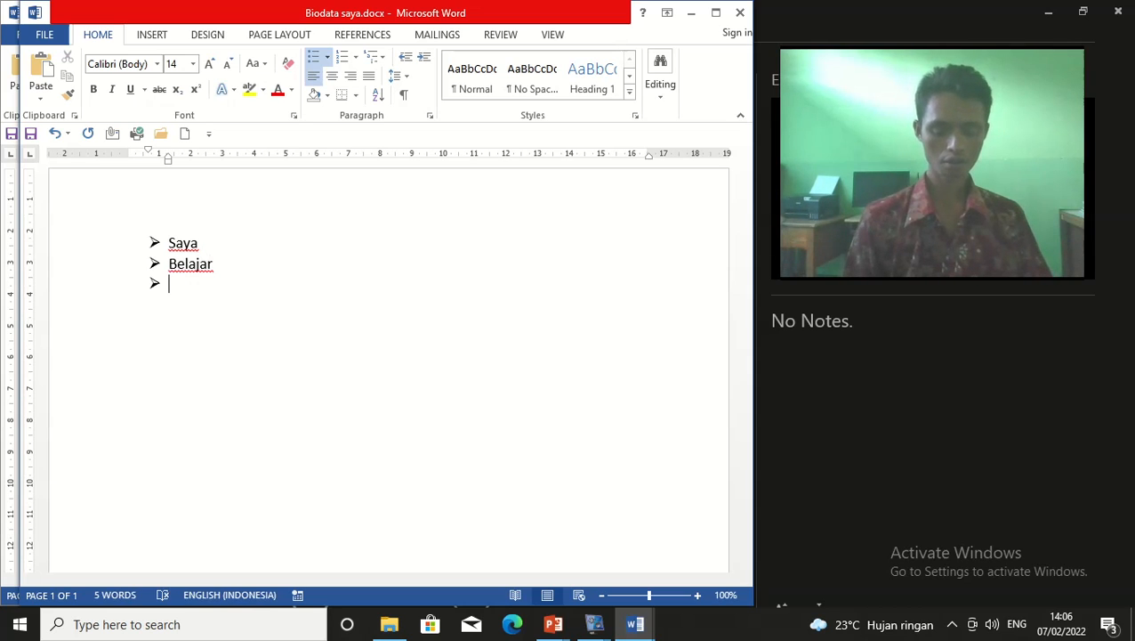
type("mengetik")
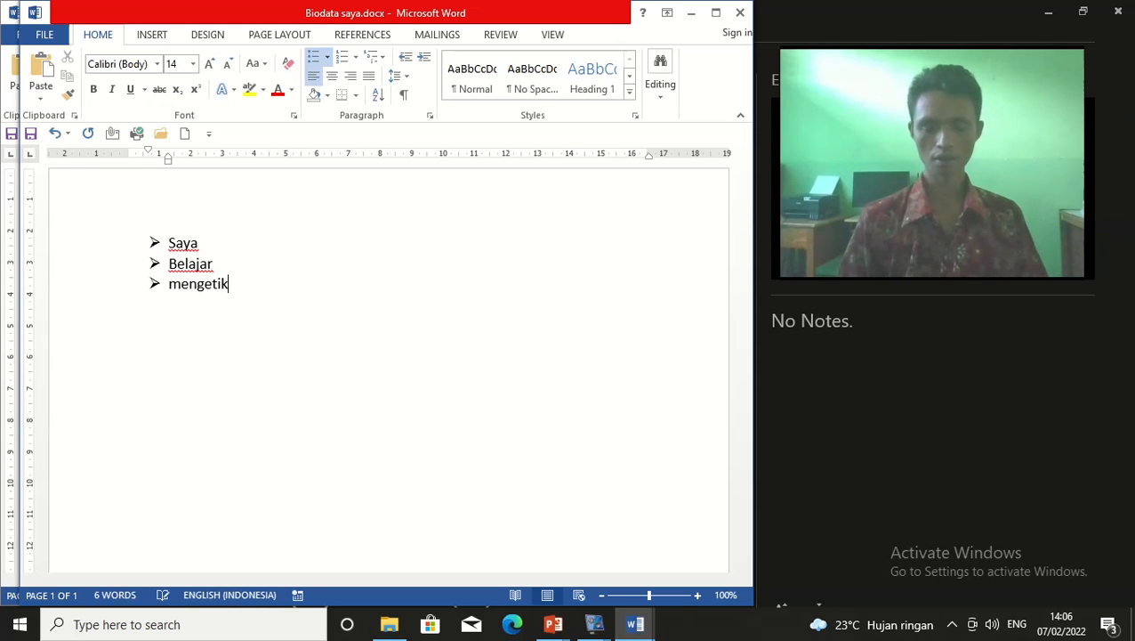
key("Return")
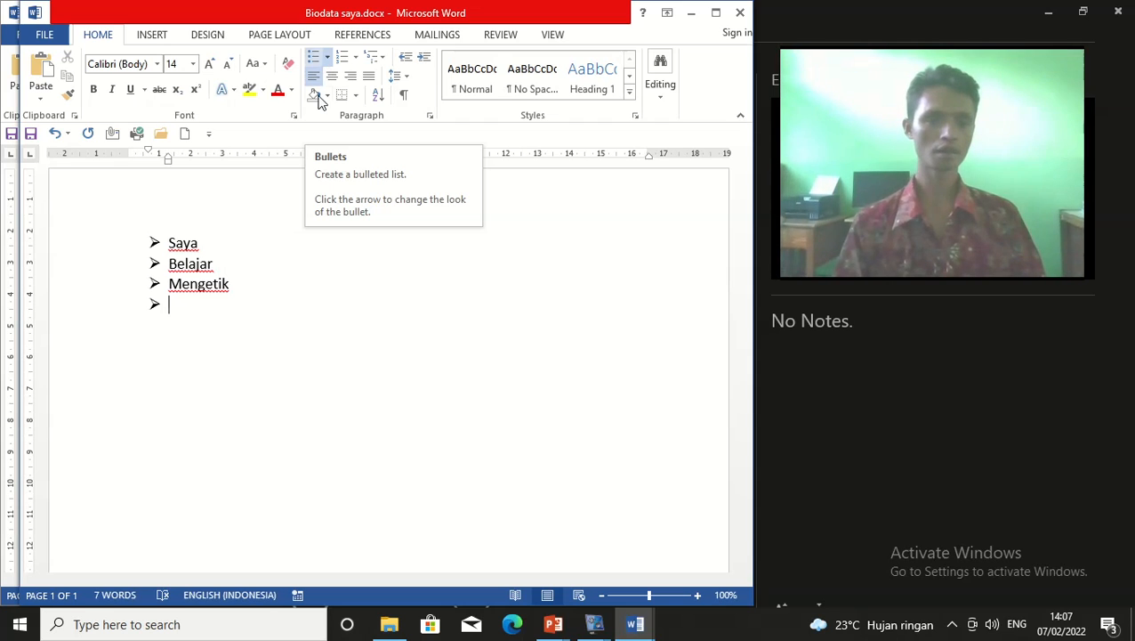
Delete the bulleted list and bring up the Numbering Library for the blank first line
left_click_drag(167, 242, 298, 323)
key("Delete")
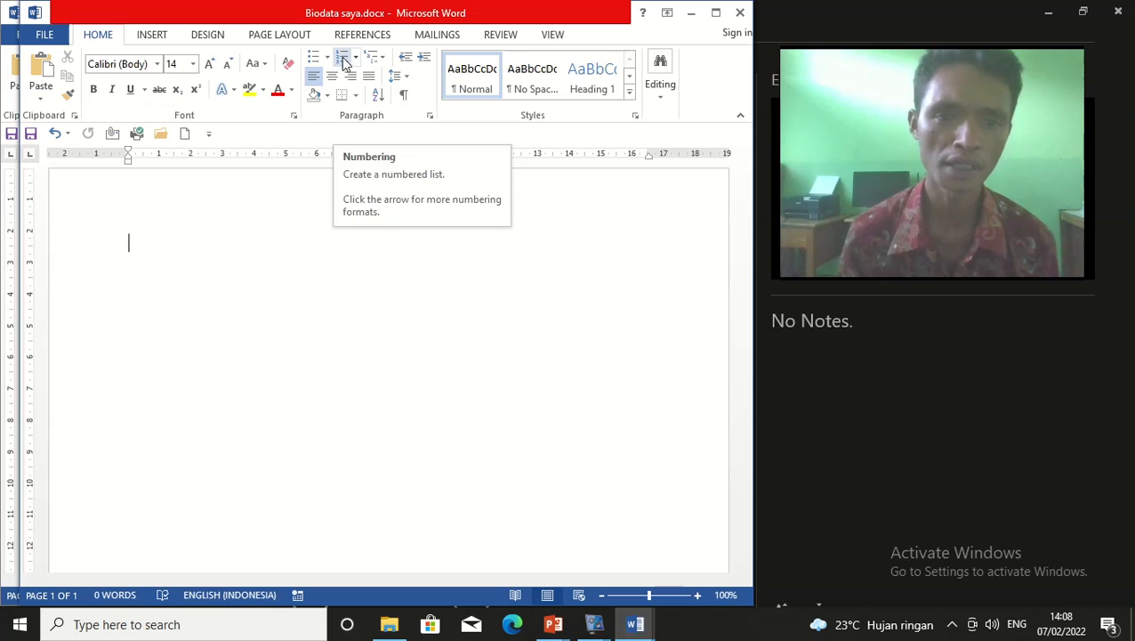
left_click(357, 59)
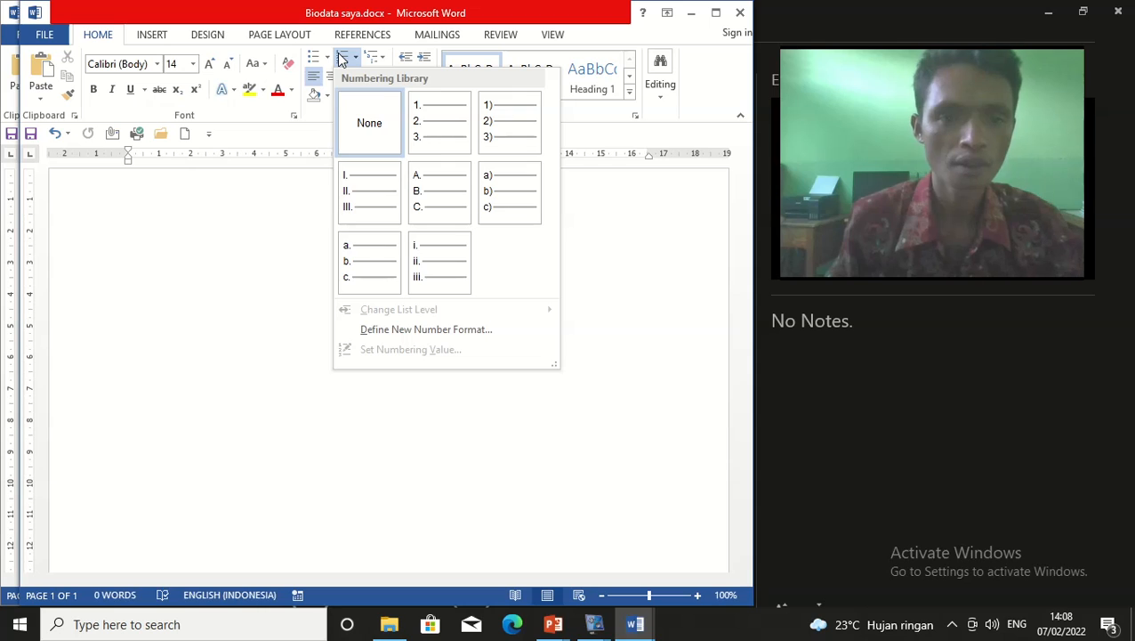
left_click(534, 398)
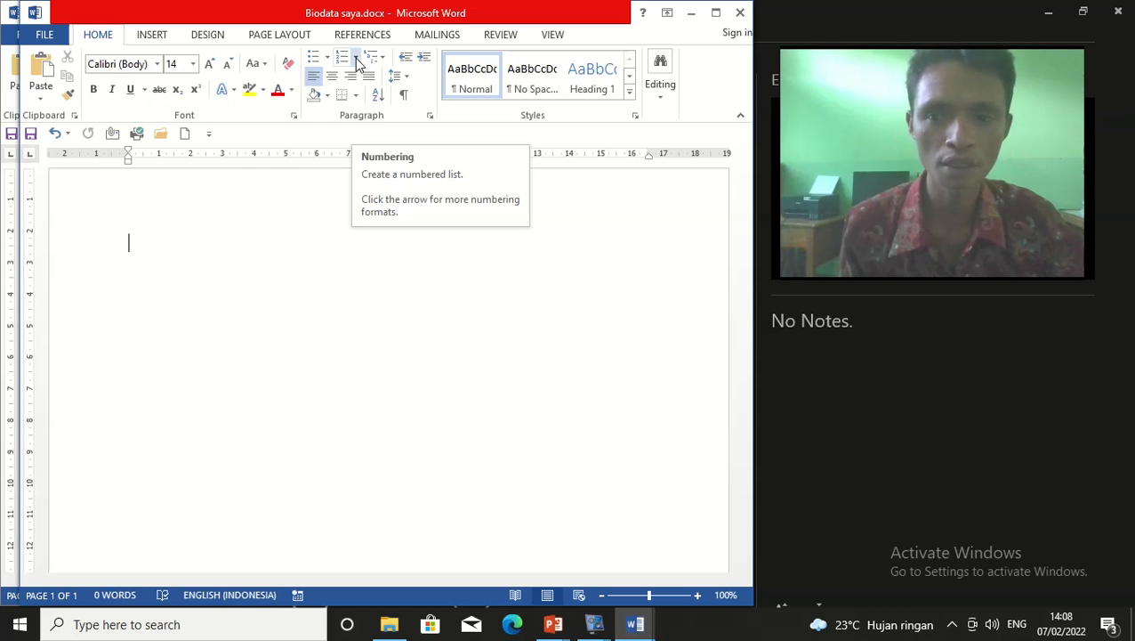
left_click(356, 58)
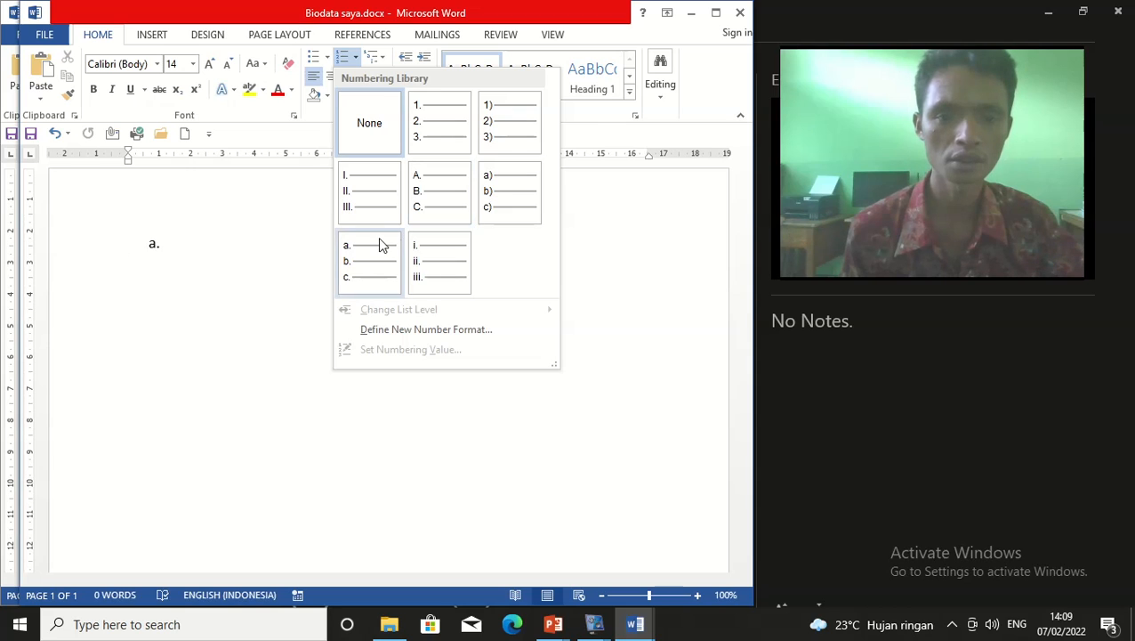
Apply 1. 2. 3. numbering and enter Saya and Belajr as items 1 and 2
left_click(443, 131)
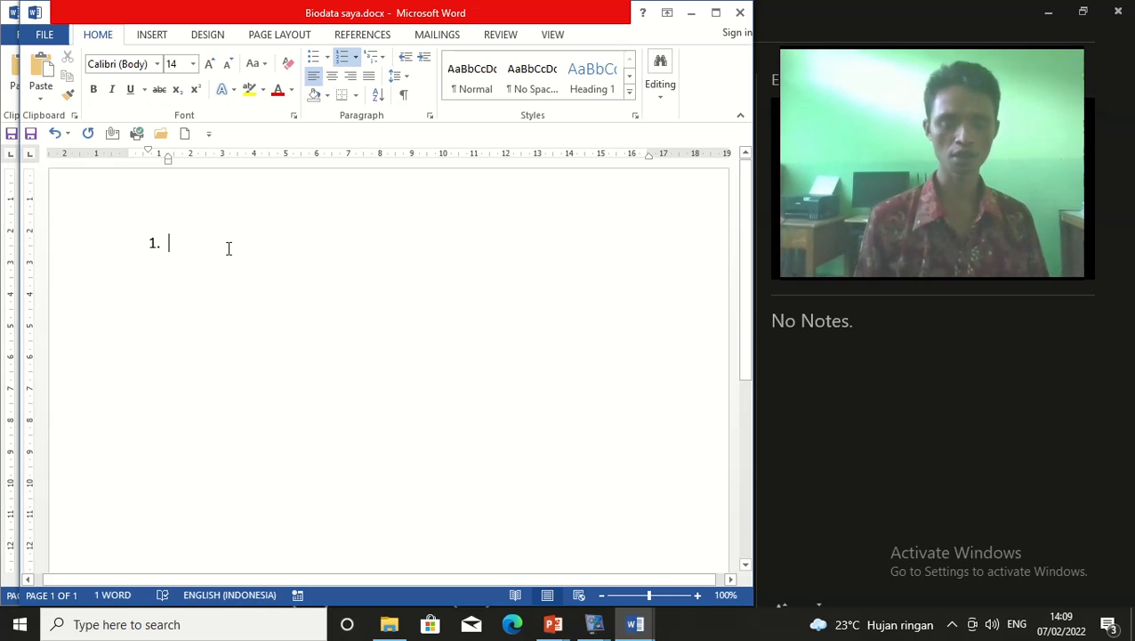
type("Saya")
key("Return")
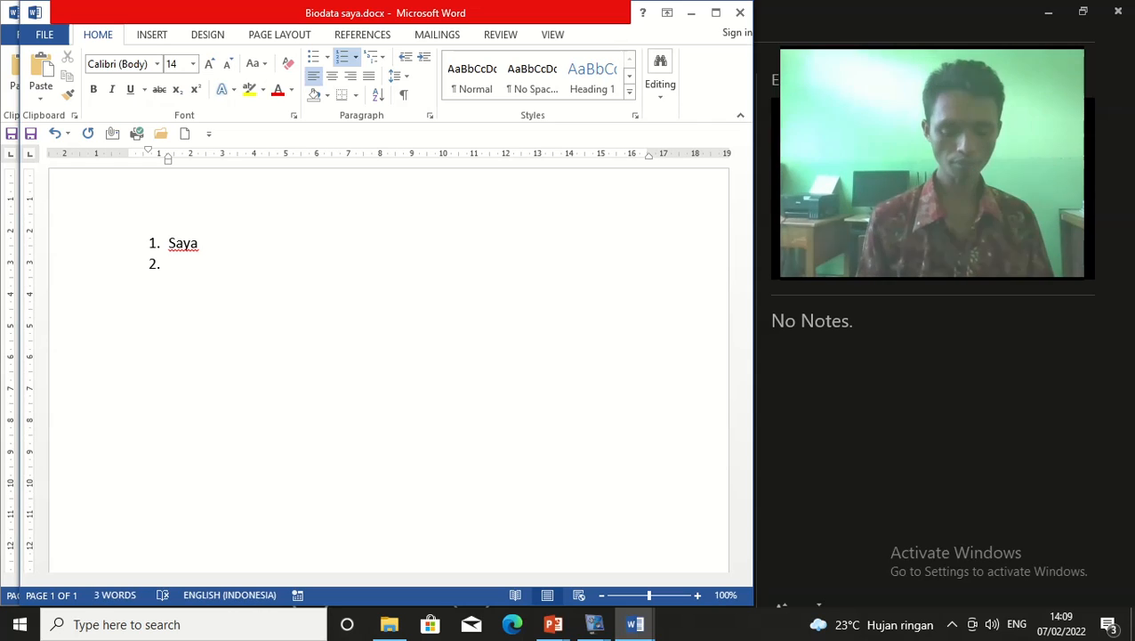
type("belaja")
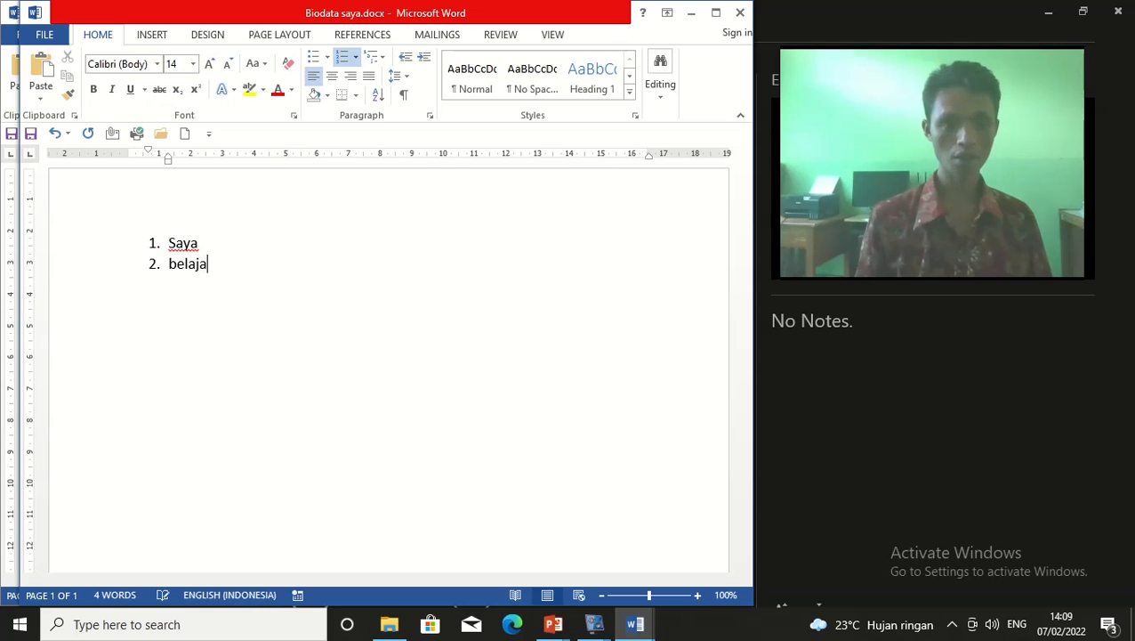
key("BackSpace")
type("a")
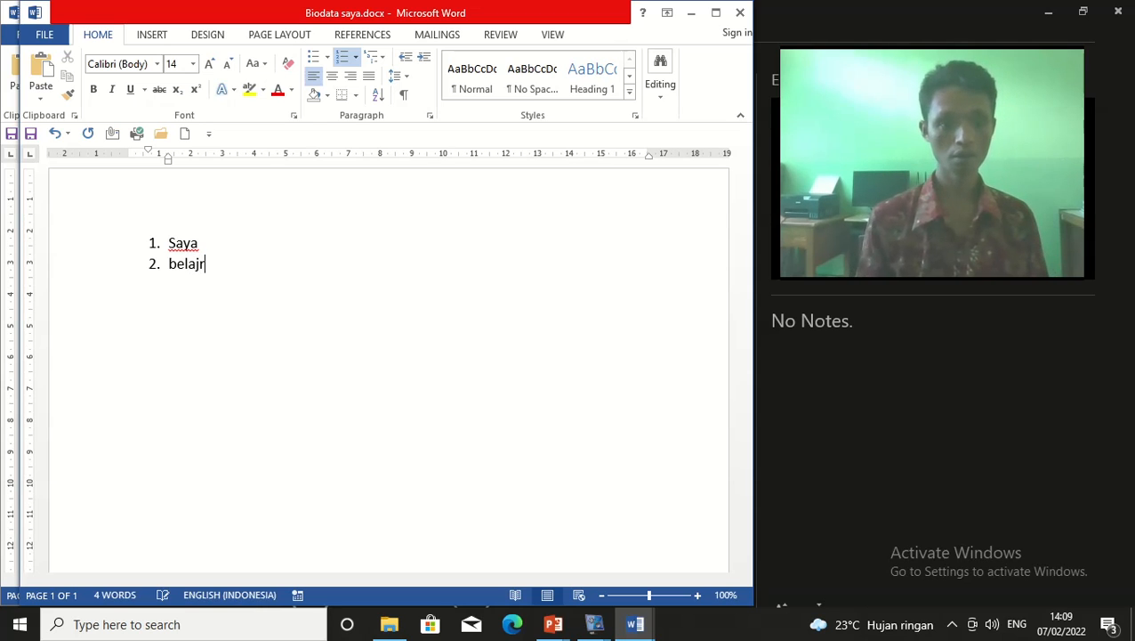
key("Return")
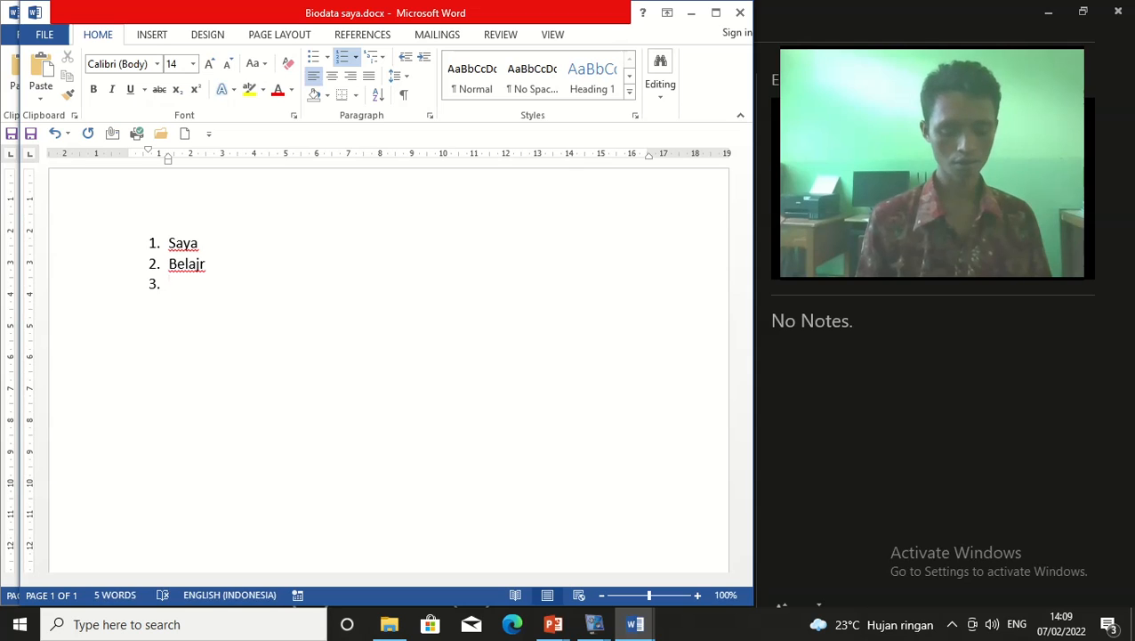
Add TIK and Otodidak as items 3 and 4, end the list, and return after TIK
type("TIK")
key("Return")
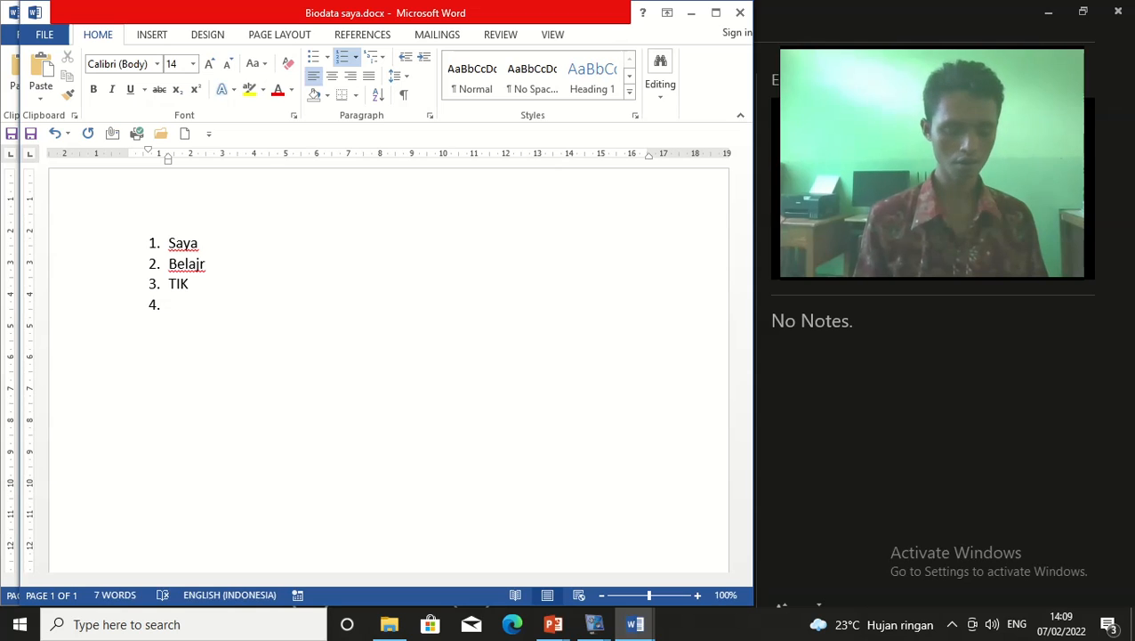
type("Otodidak")
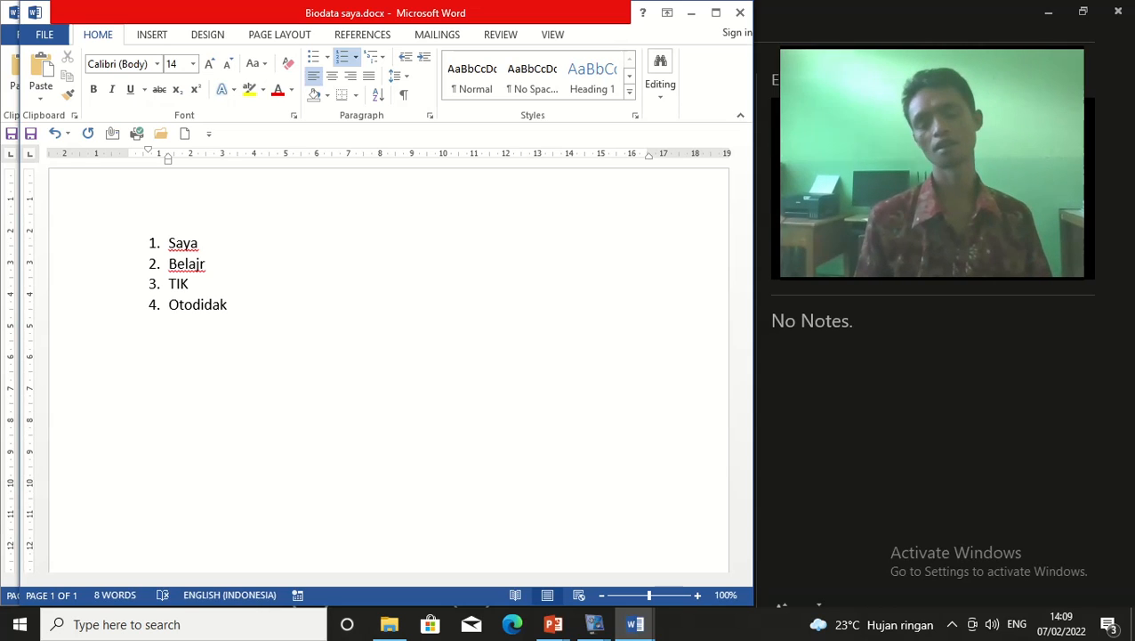
key("Return")
key("BackSpace")
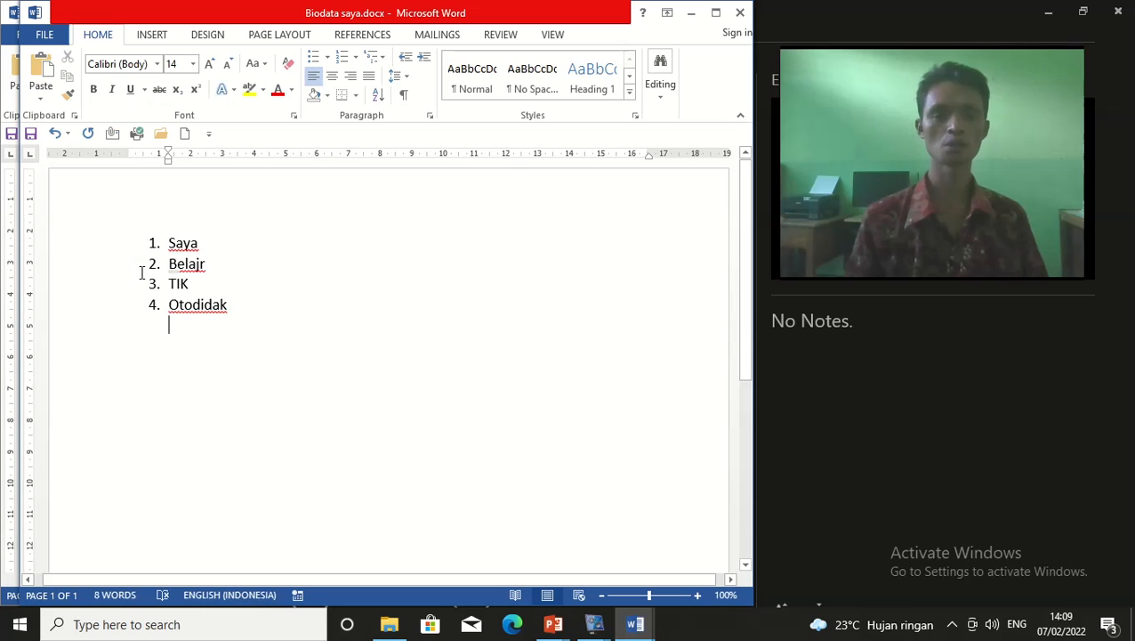
left_click(241, 275)
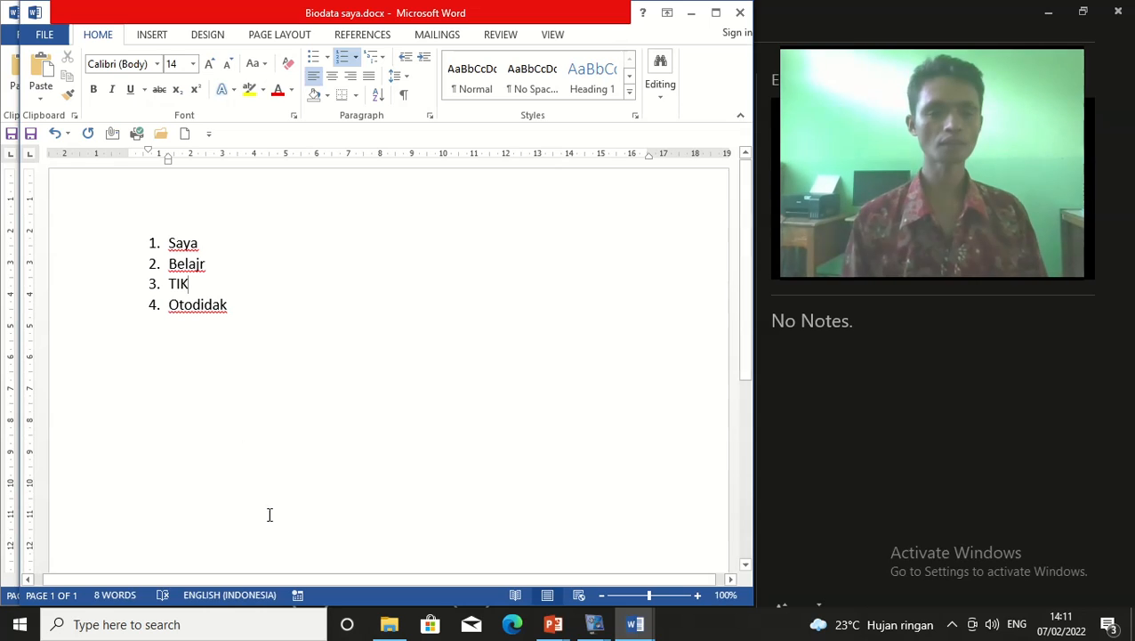
double_click(341, 214)
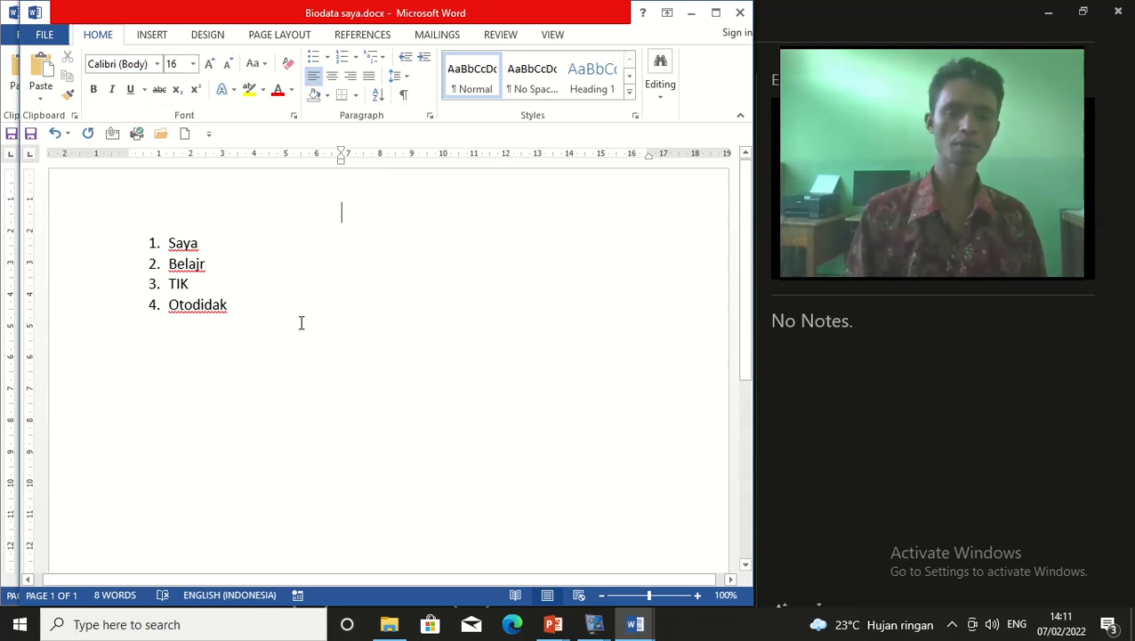
left_click(220, 323)
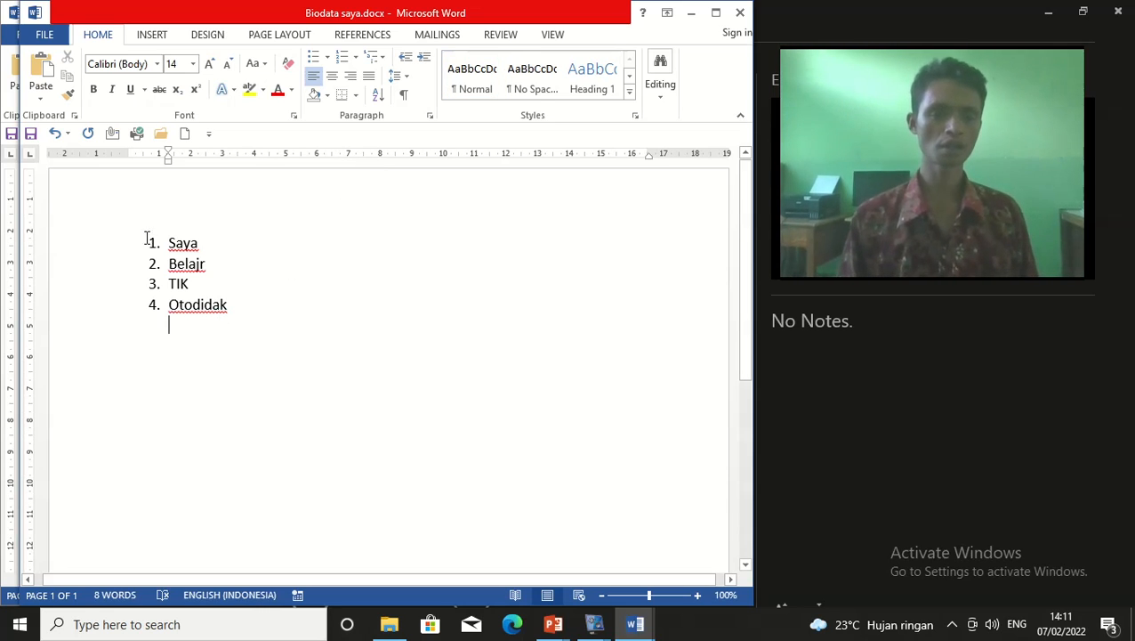
Select all four numbered items with the blank lines and delete them
left_click_drag(147, 233, 371, 380)
key("Delete")
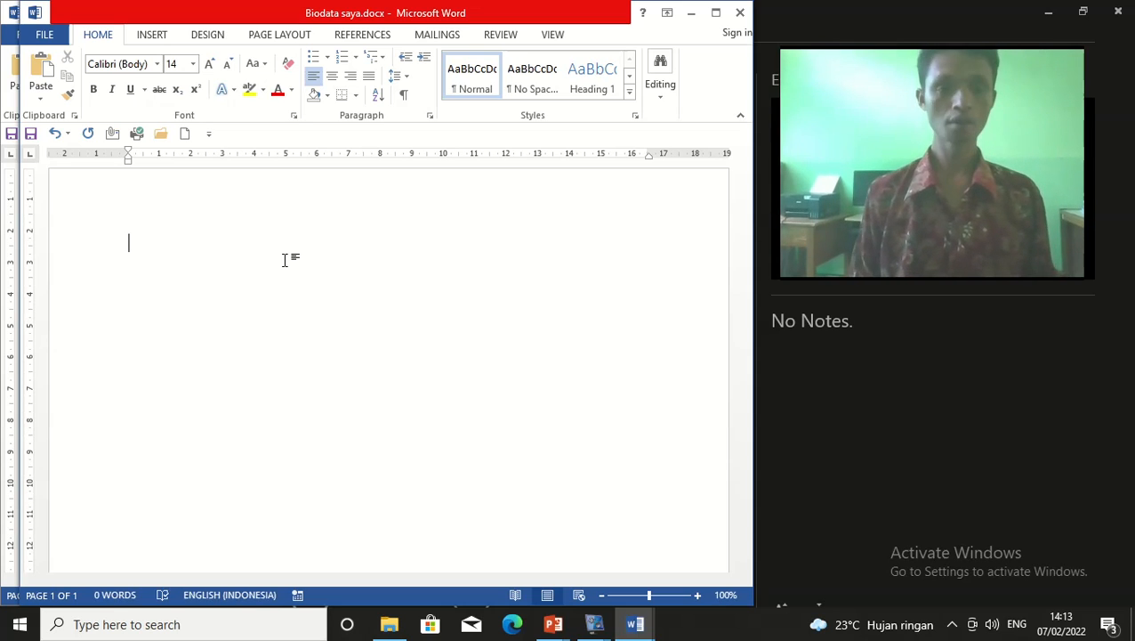
Type 'Suatu gerakan lenting badan keatas depan … dan tolakan kedua tangan dari sikap setengah guling.'
type("Suatu ")
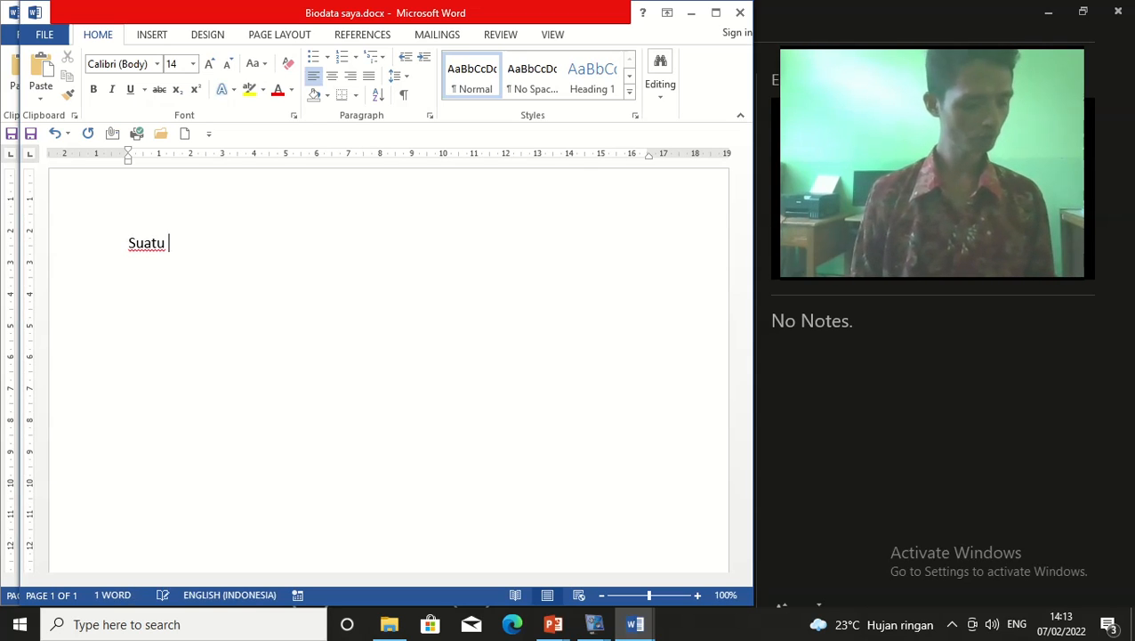
type("ger")
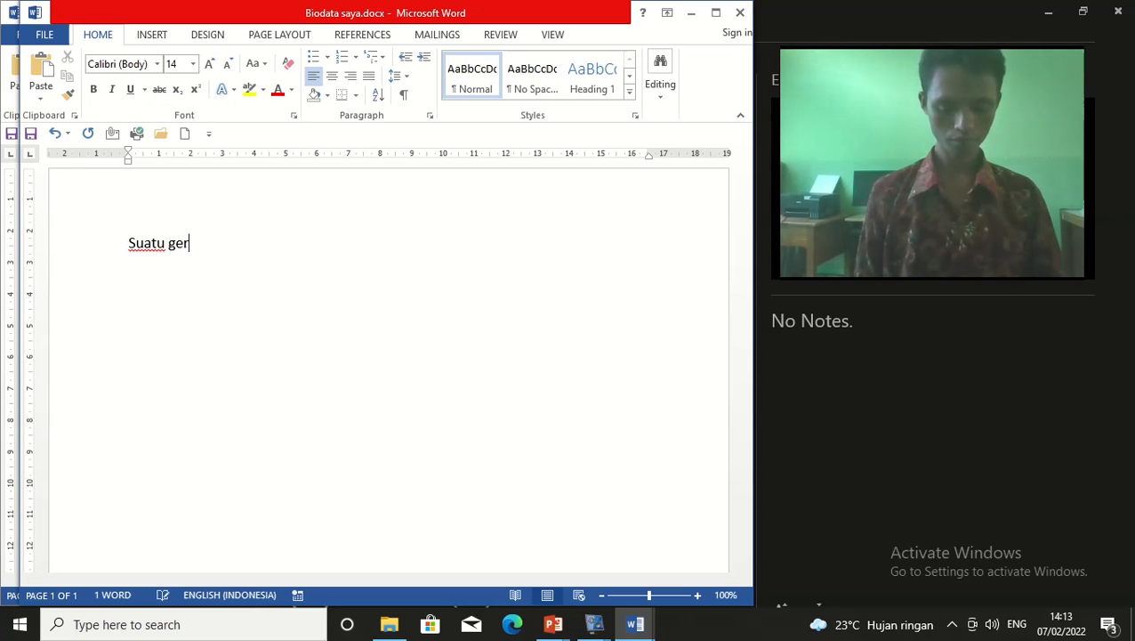
type("akan lenti")
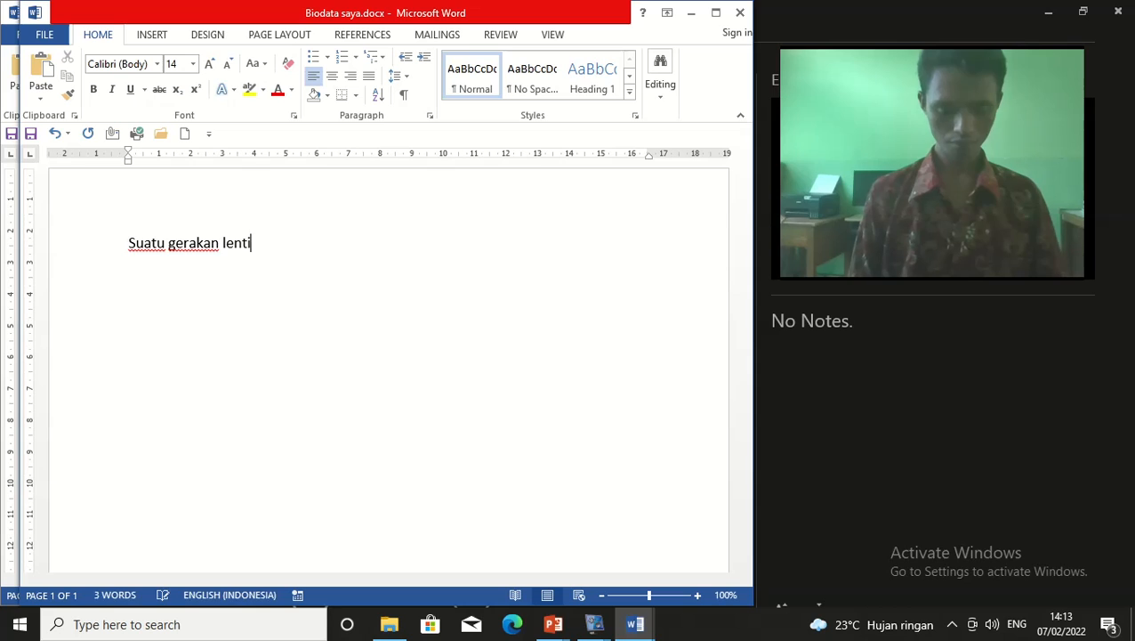
type("ng badan kea")
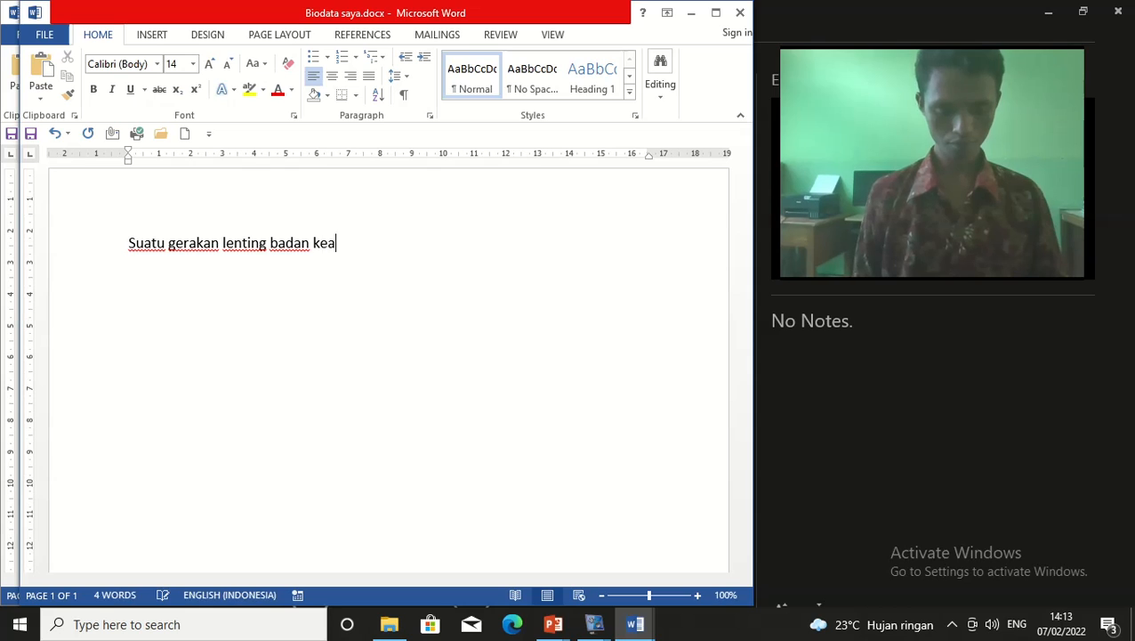
type("tas ")
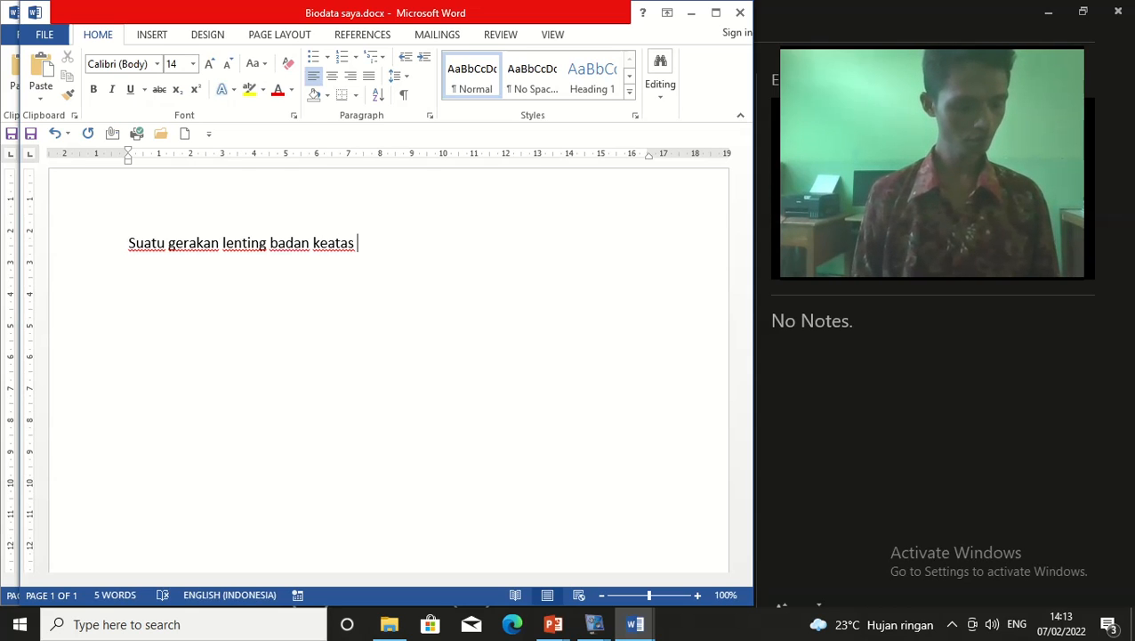
type("depan ")
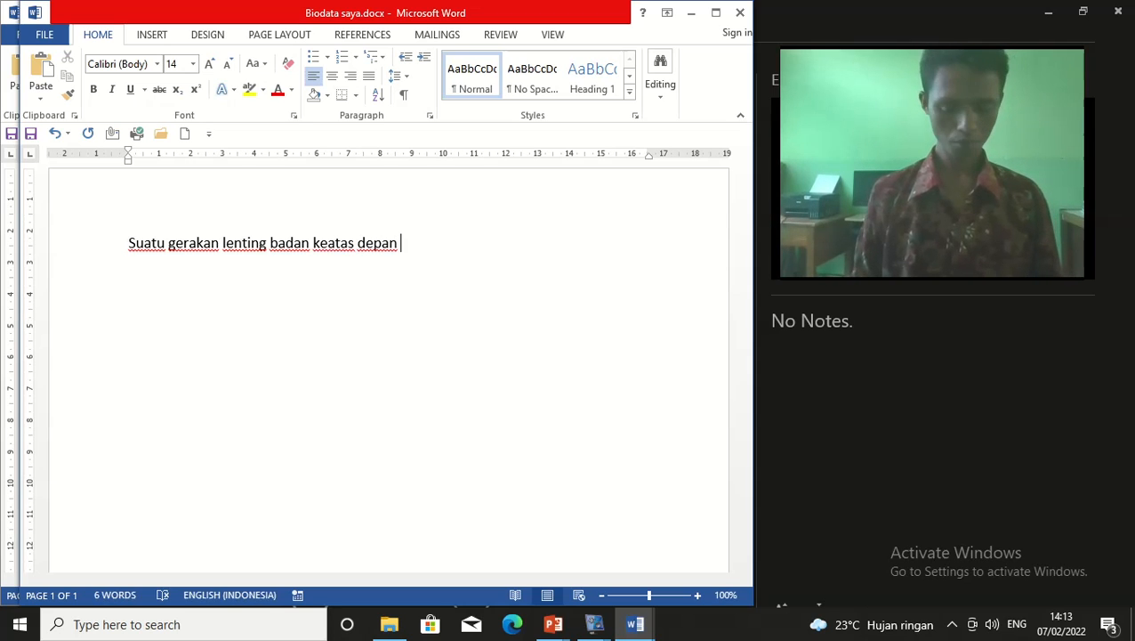
type("yang di")
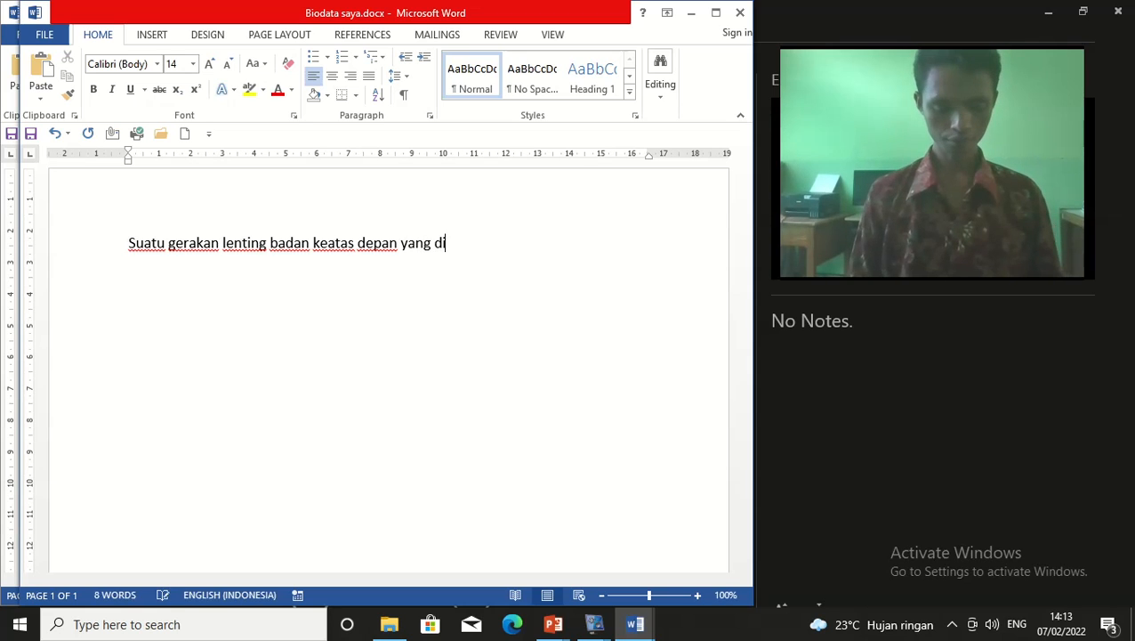
type("sebabkan ")
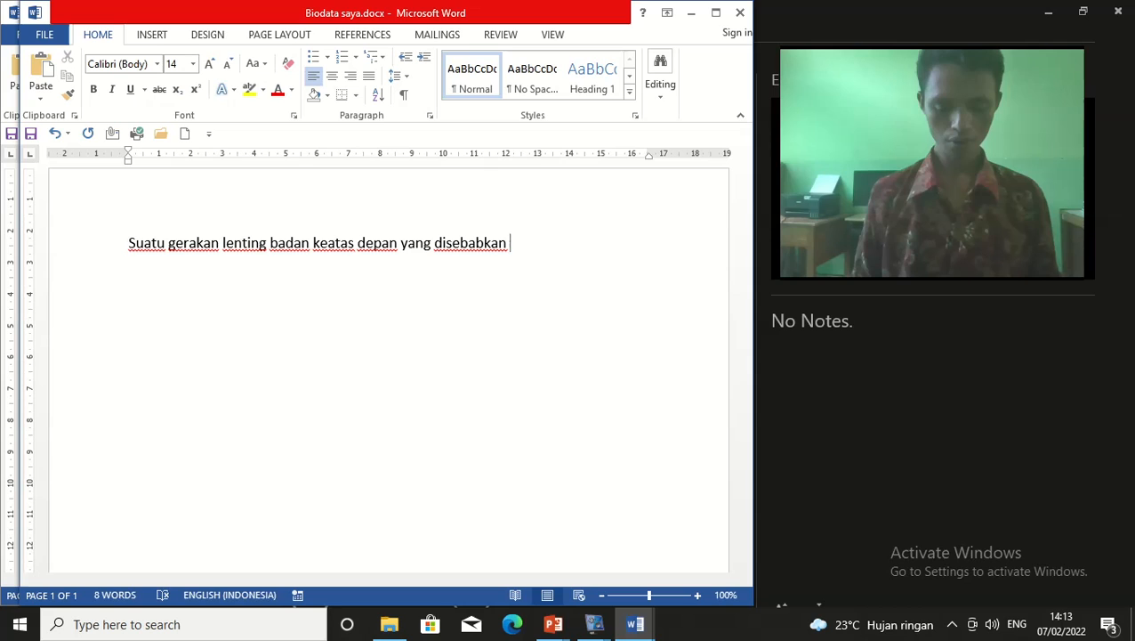
type("oleh ")
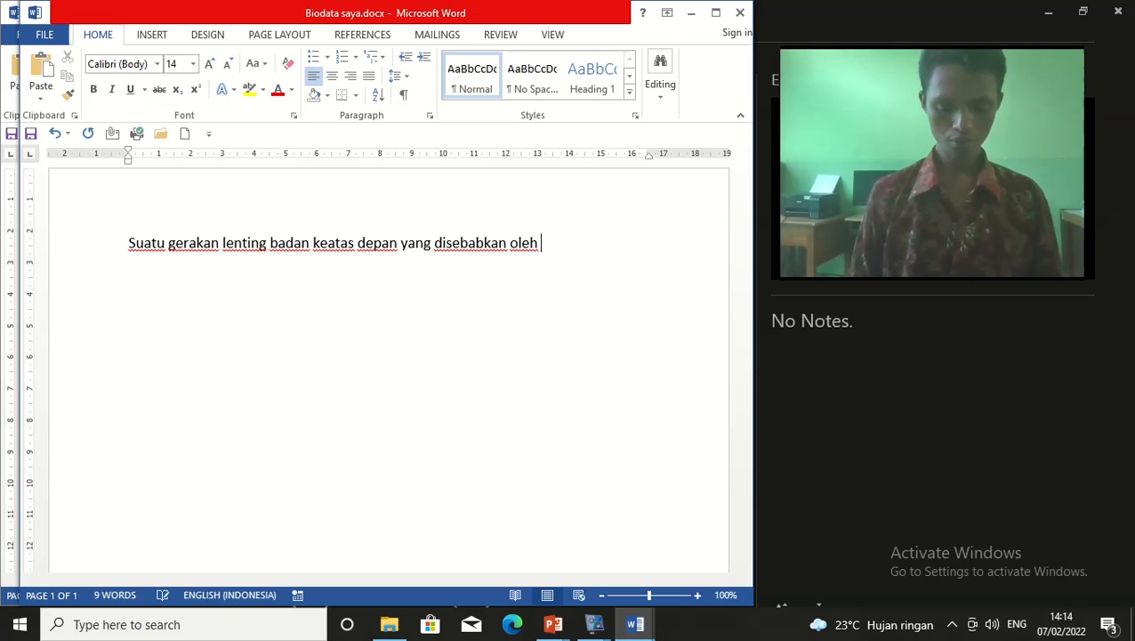
type("lemparan ke")
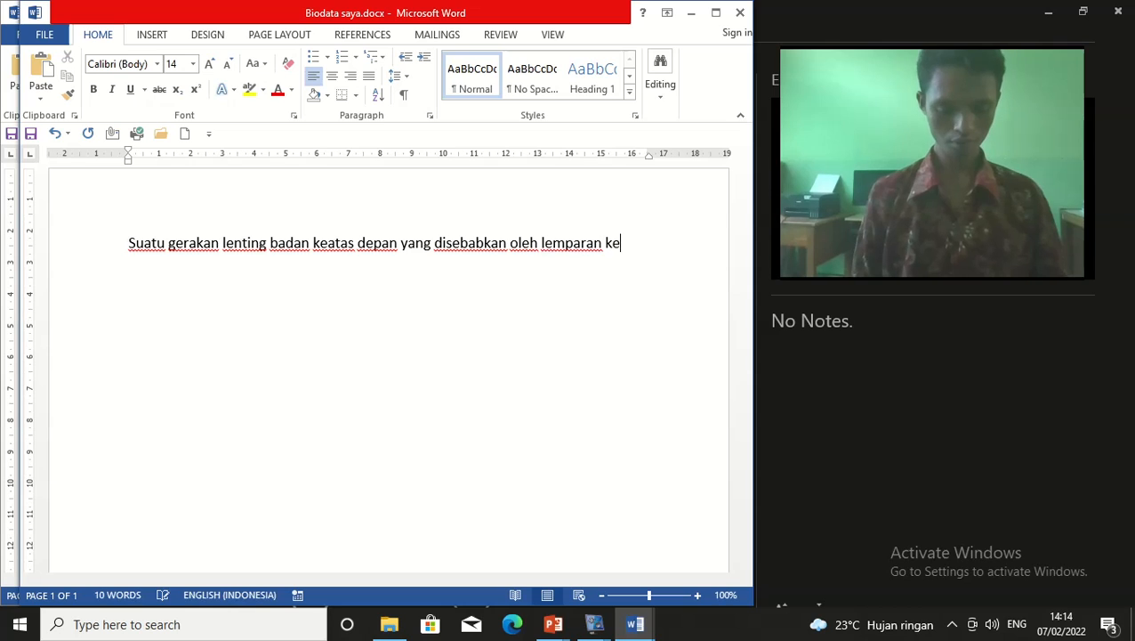
type("dua kaki")
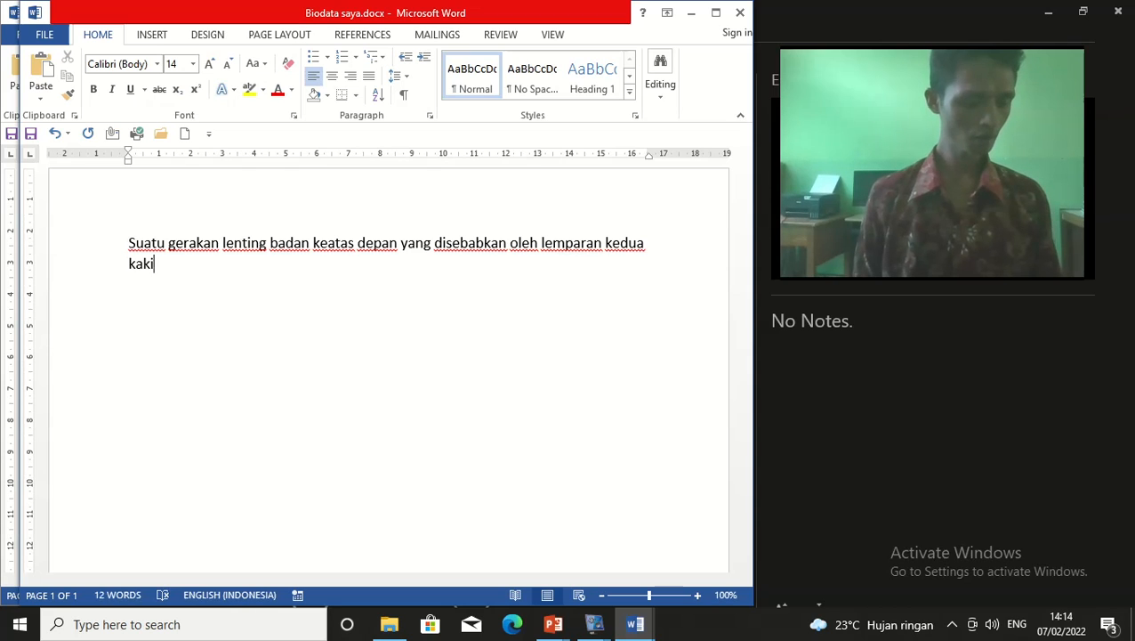
type("da")
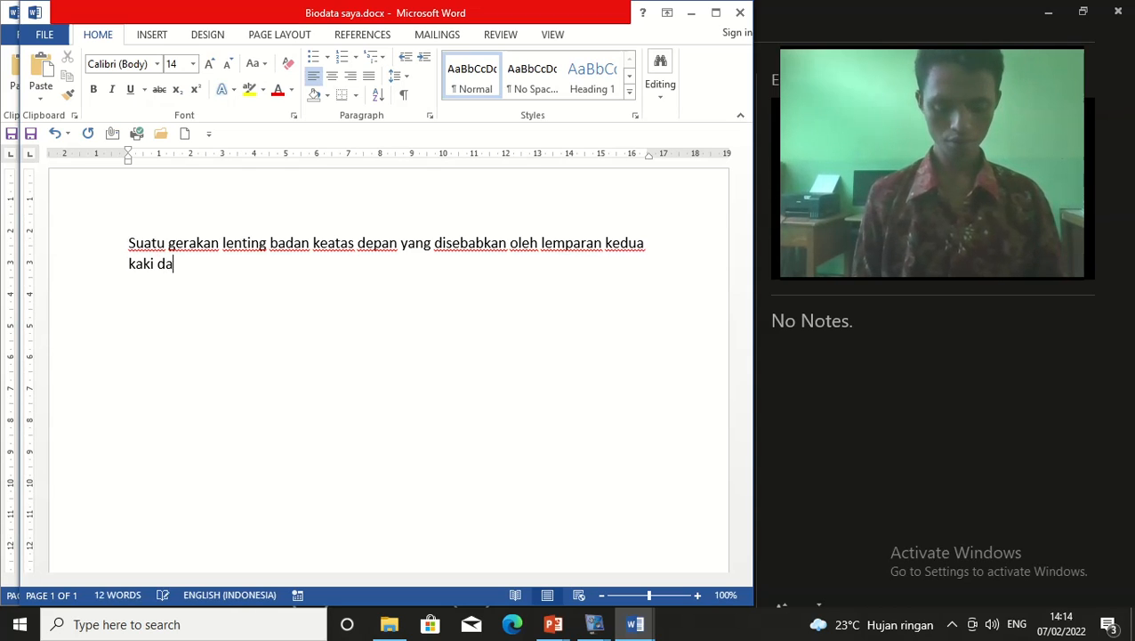
type("n tolaka")
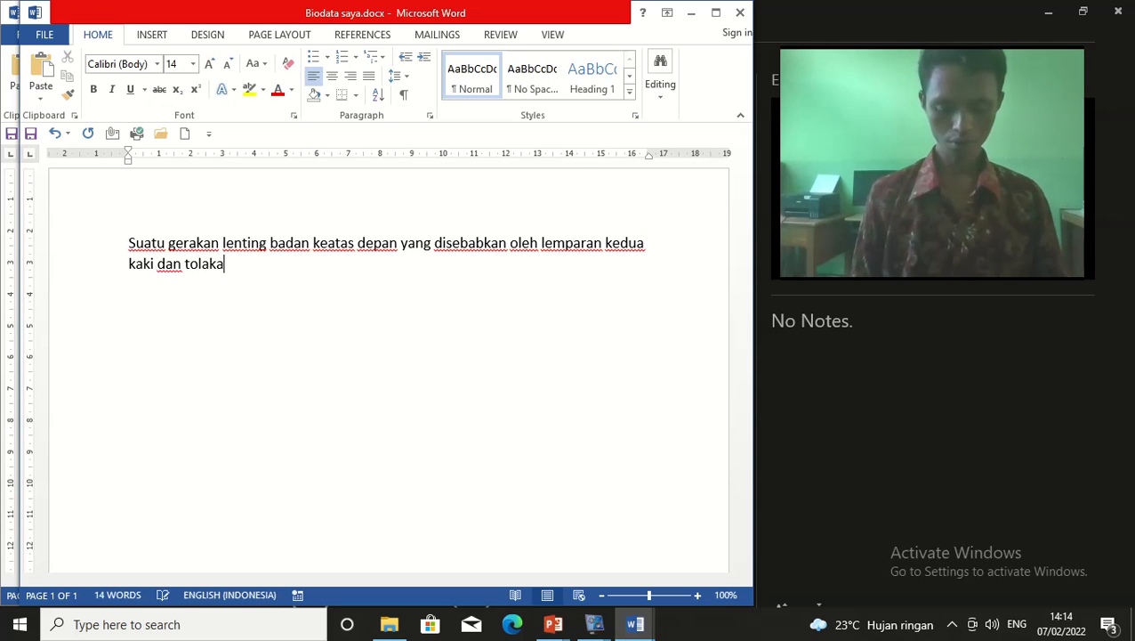
type("n kedua tangan ")
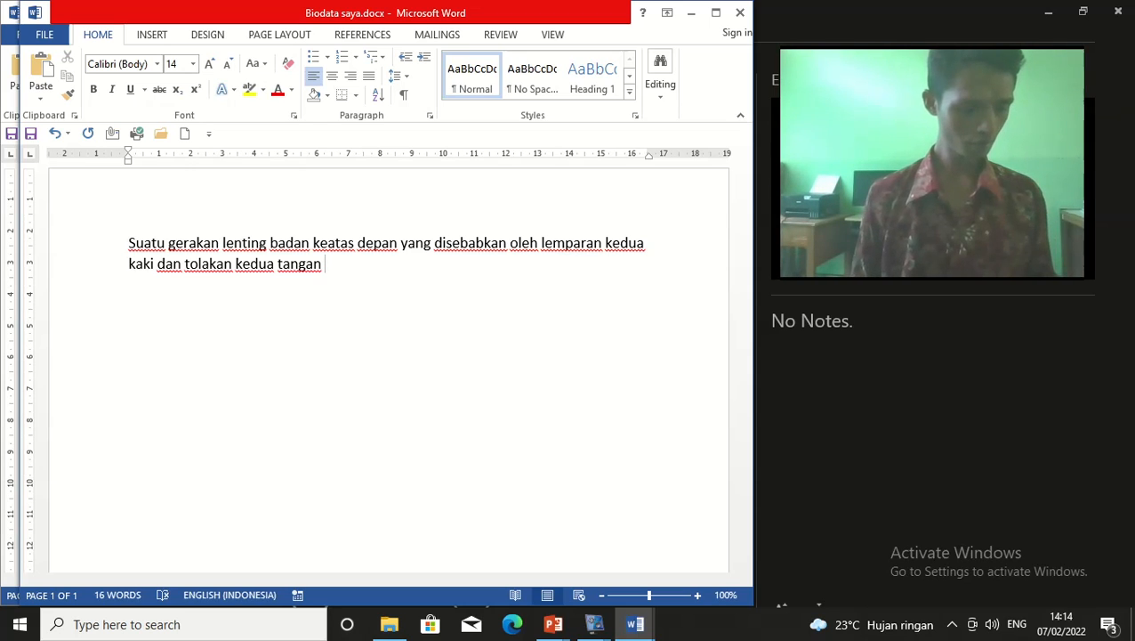
type("dar")
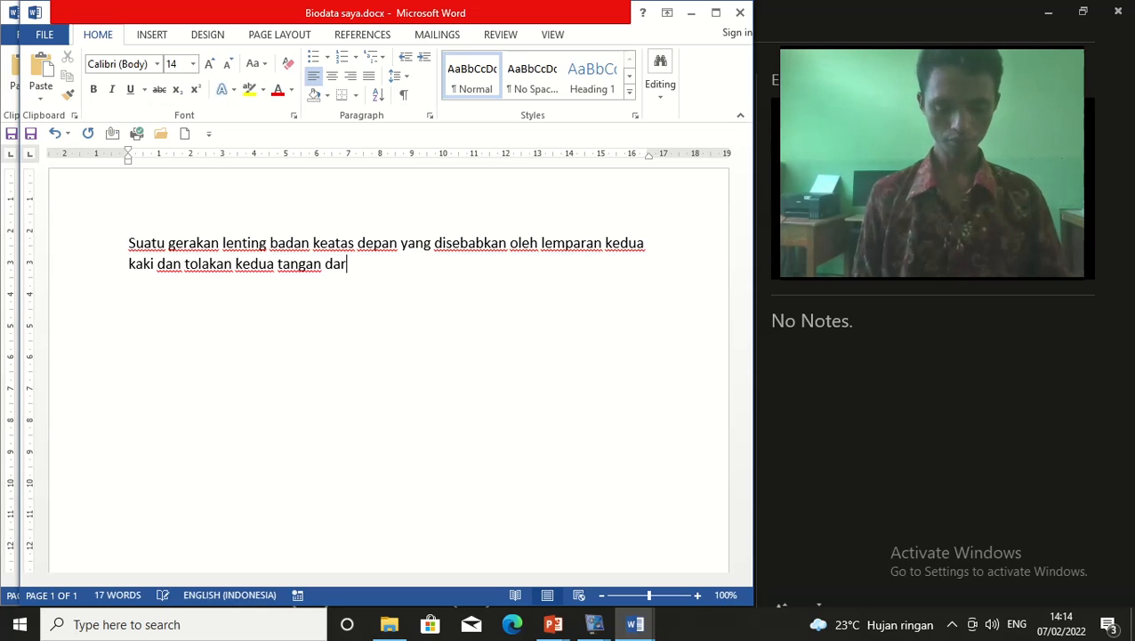
type("i sikap ")
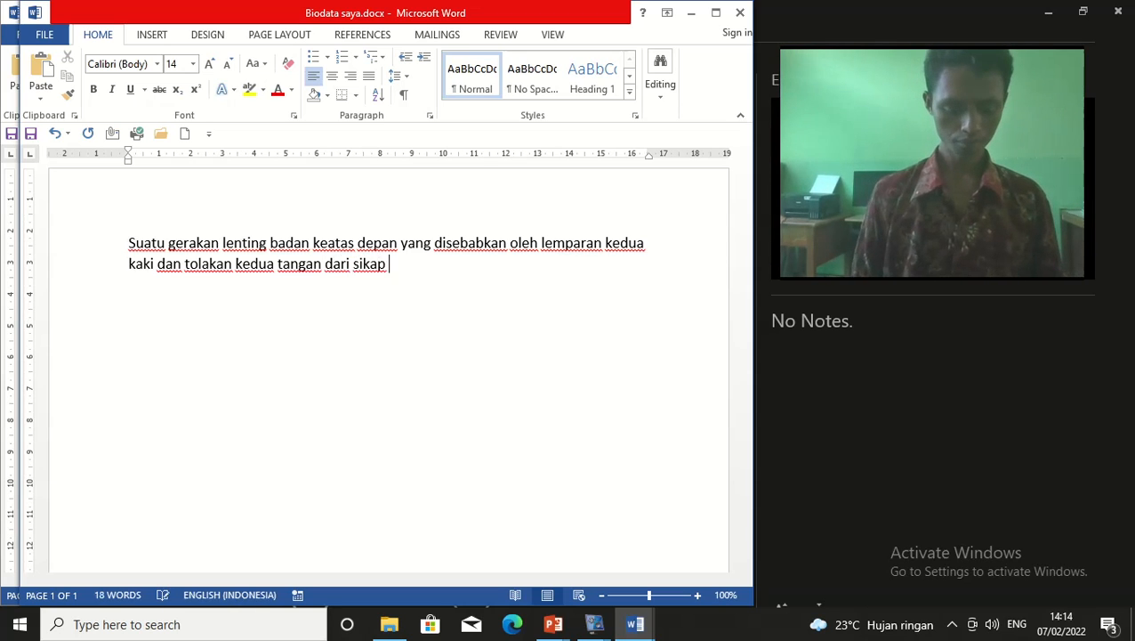
type("seten")
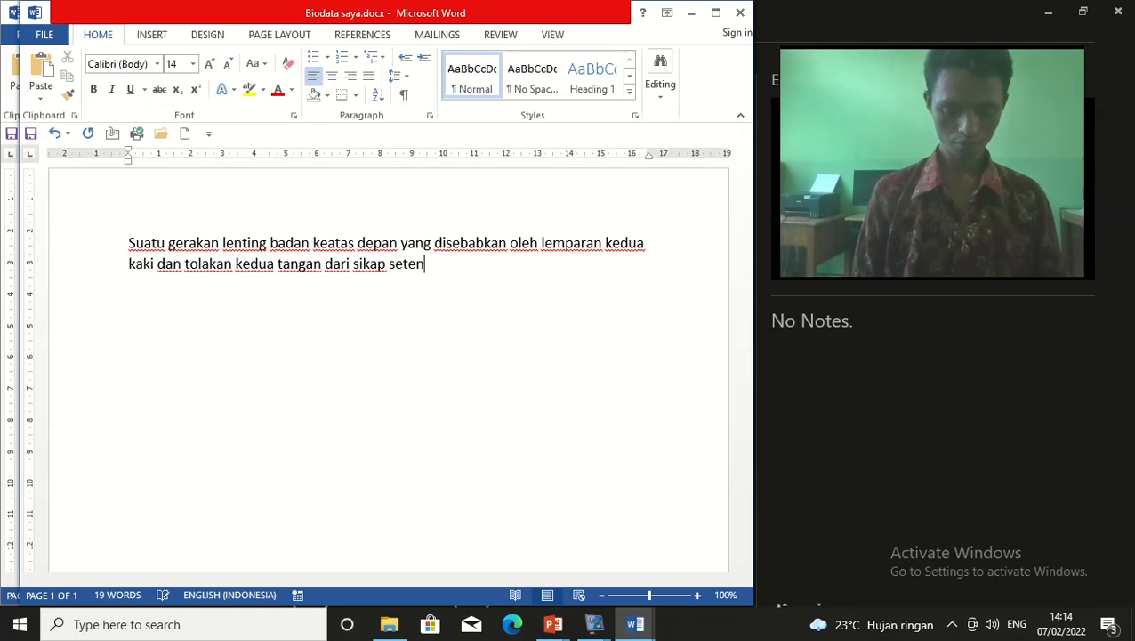
type("gah guling")
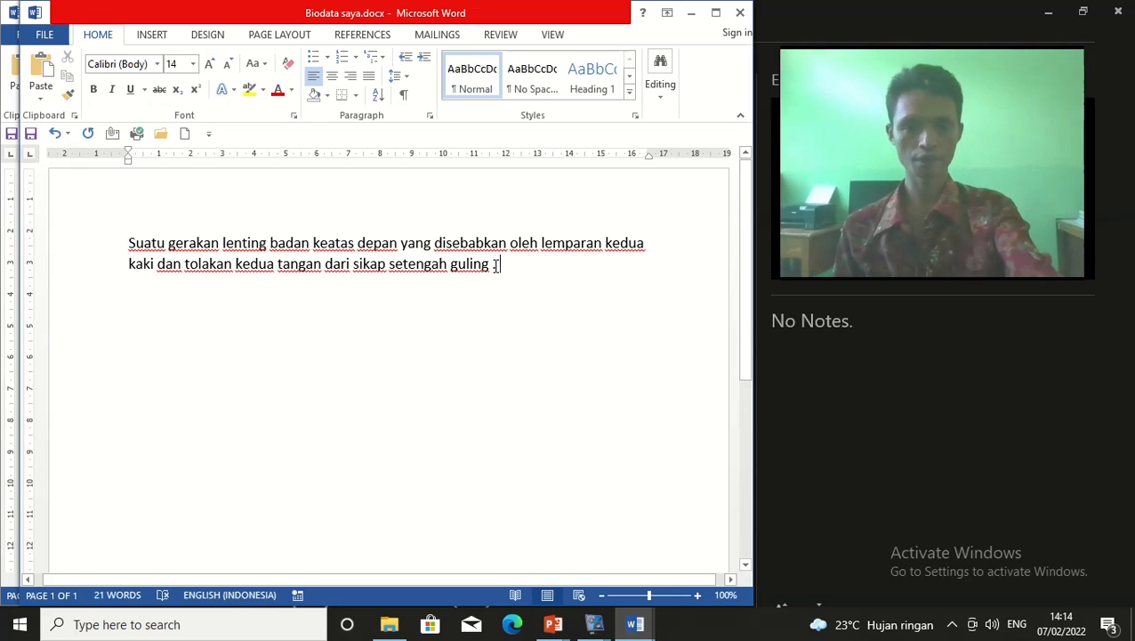
type(".")
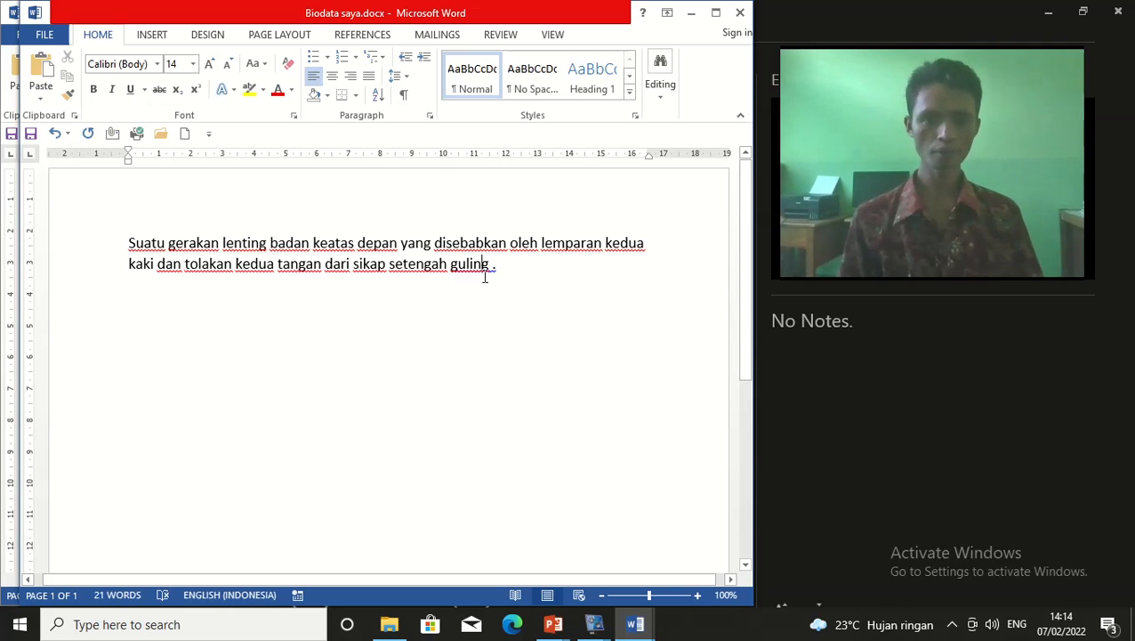
left_click(532, 246)
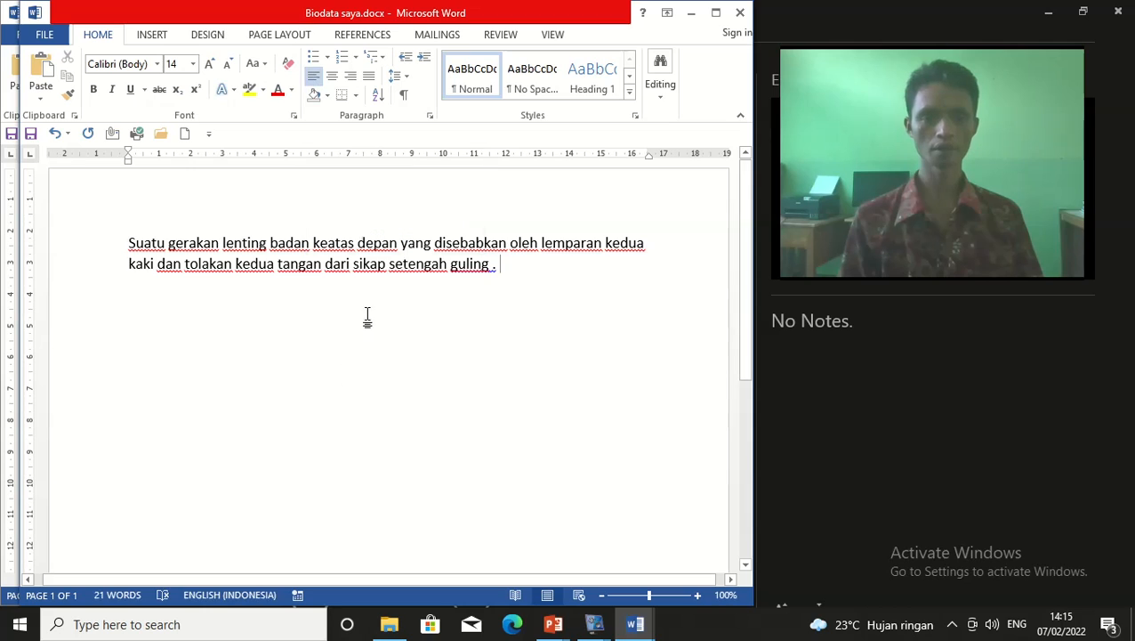
Select the paragraph, justify it with Ctrl+J, then reselect the whole paragraph
left_click(414, 290)
left_click_drag(124, 243, 526, 273)
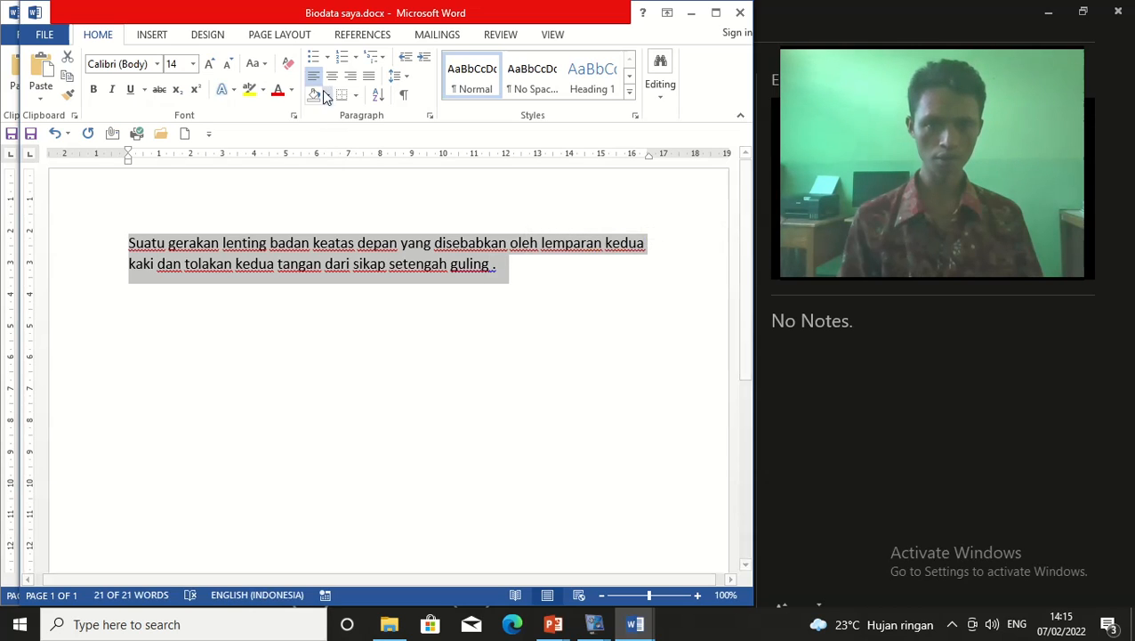
key("ctrl+j")
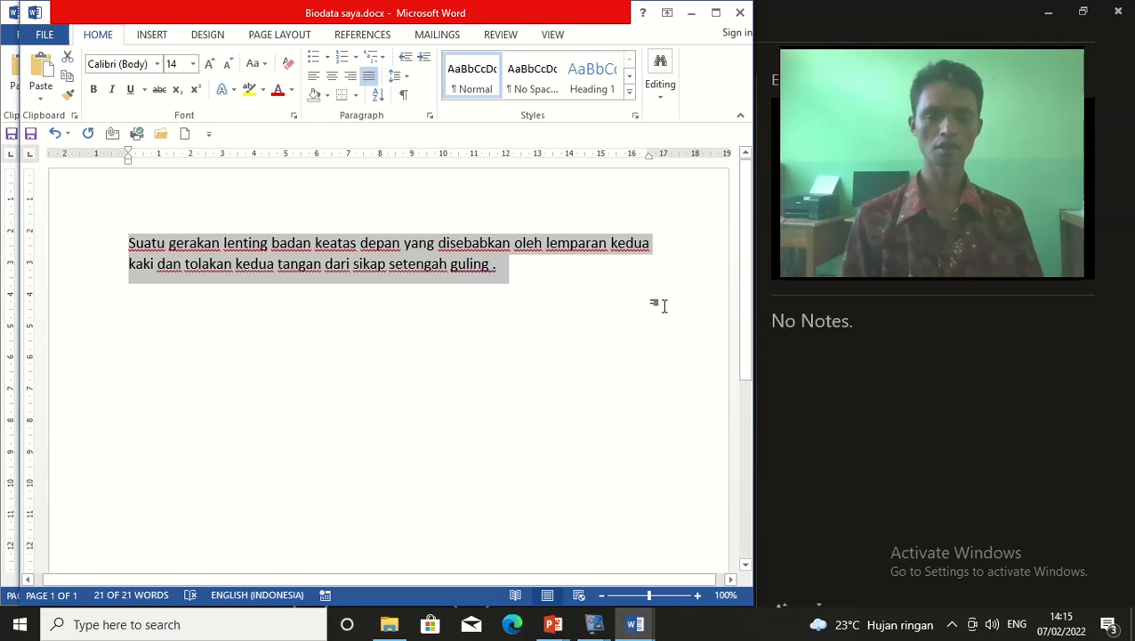
left_click(471, 281)
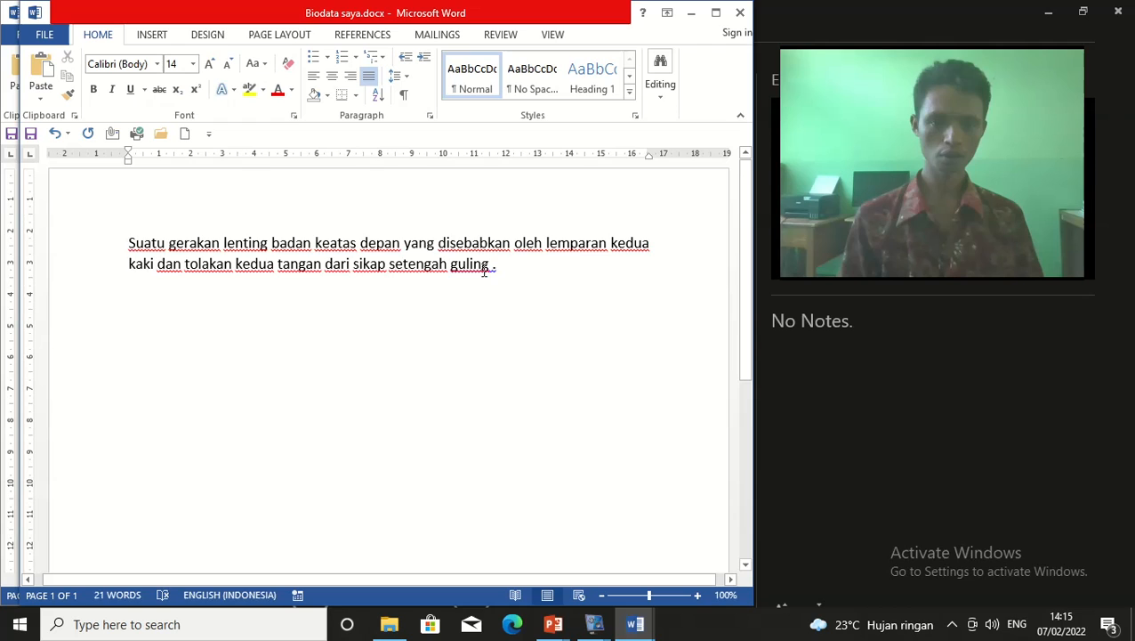
left_click_drag(530, 276, 130, 239)
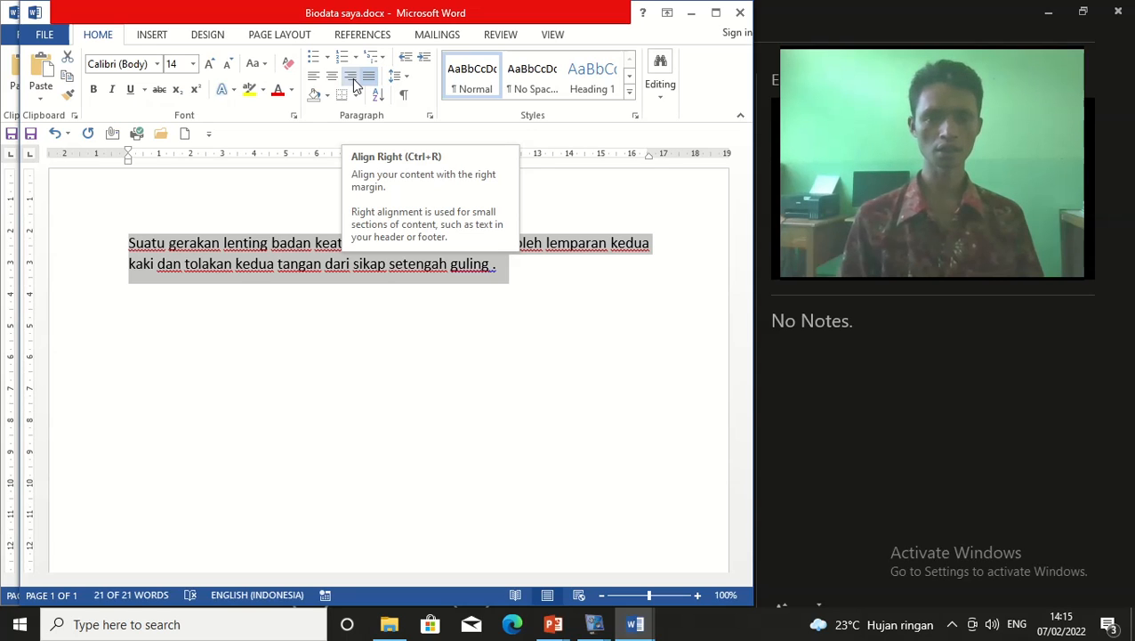
Align the paragraph right, then reselect the whole paragraph
left_click(352, 78)
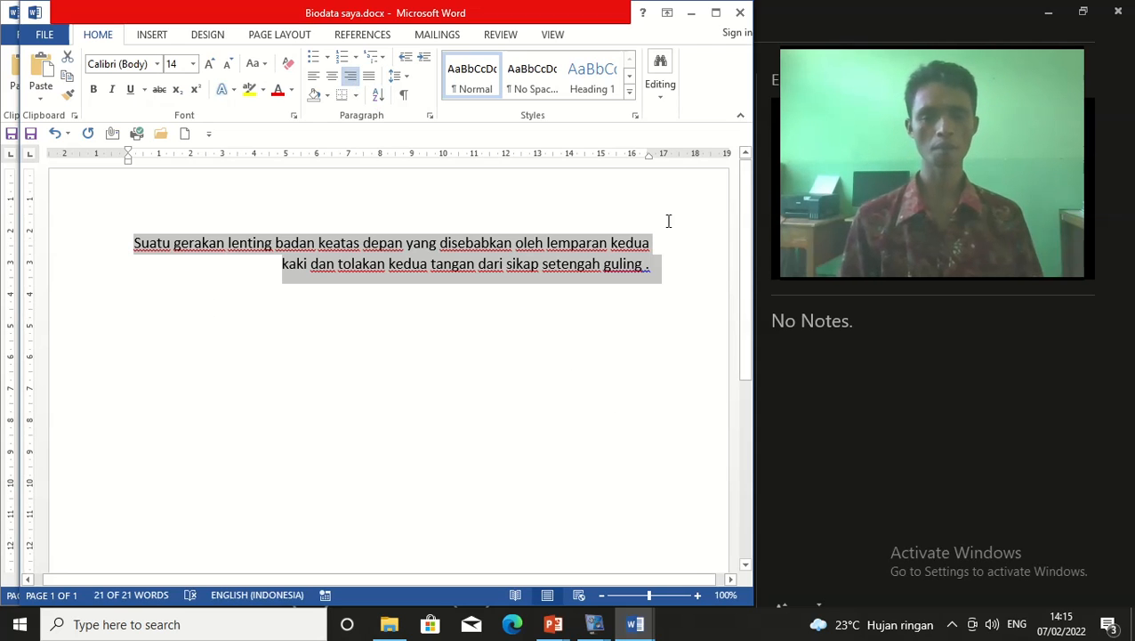
left_click(603, 310)
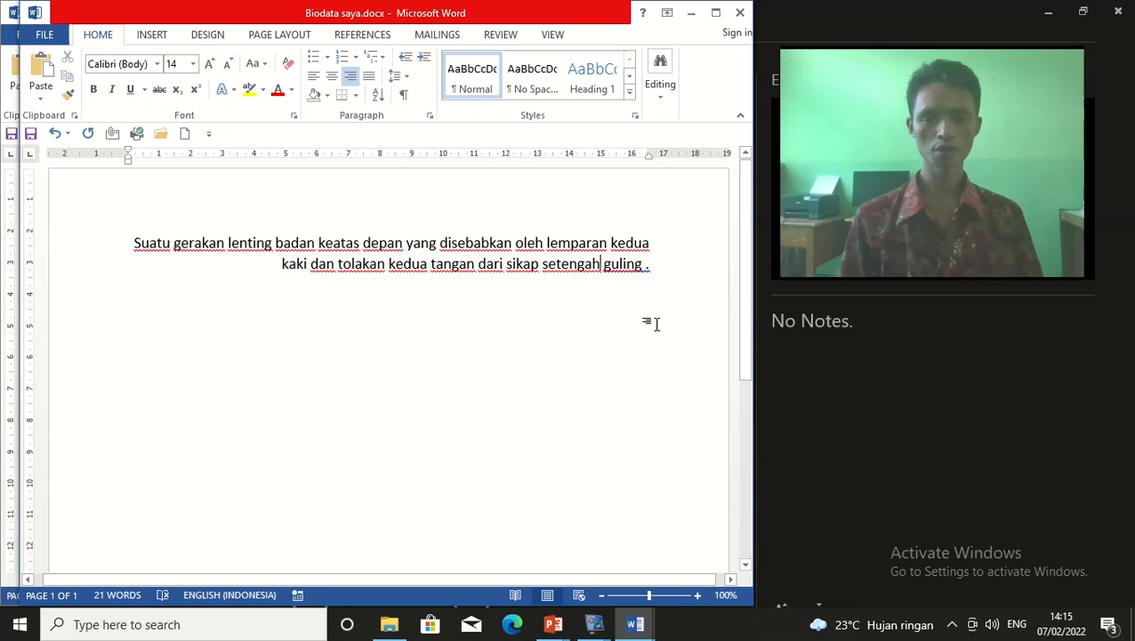
left_click_drag(136, 246, 677, 264)
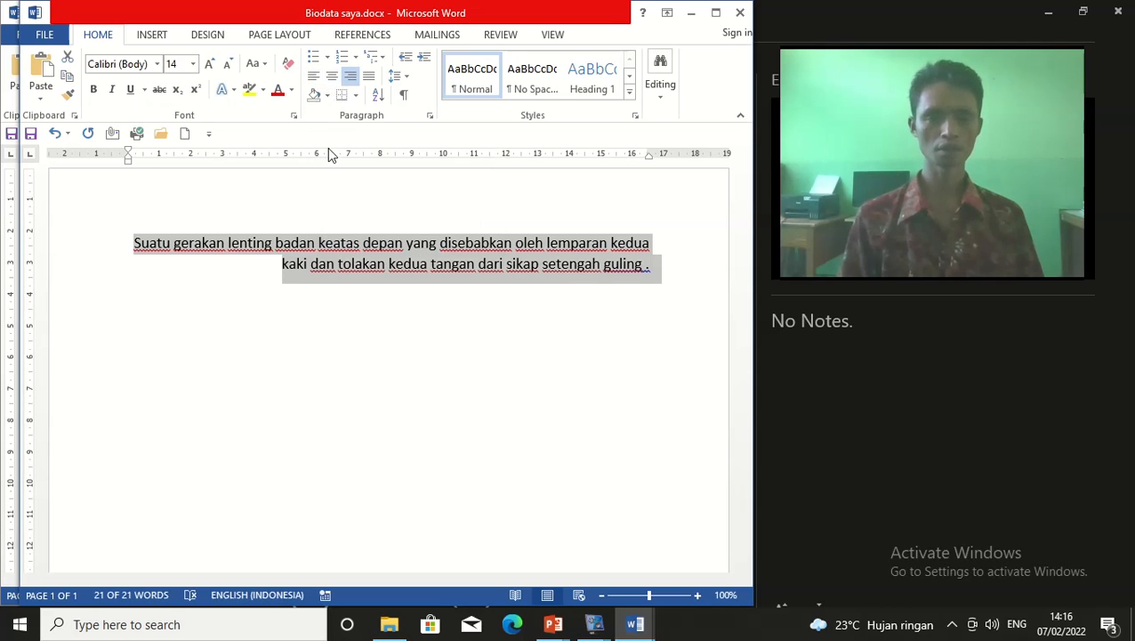
Center the paragraph, then reselect it and apply Justify
left_click(332, 82)
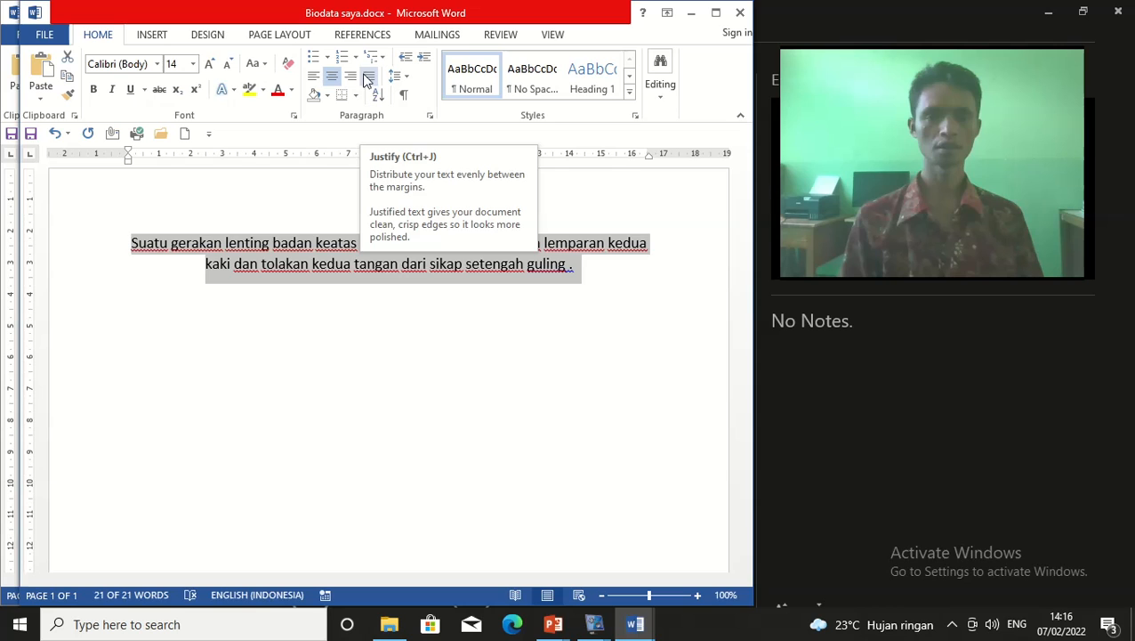
left_click(417, 285)
left_click_drag(107, 249, 563, 287)
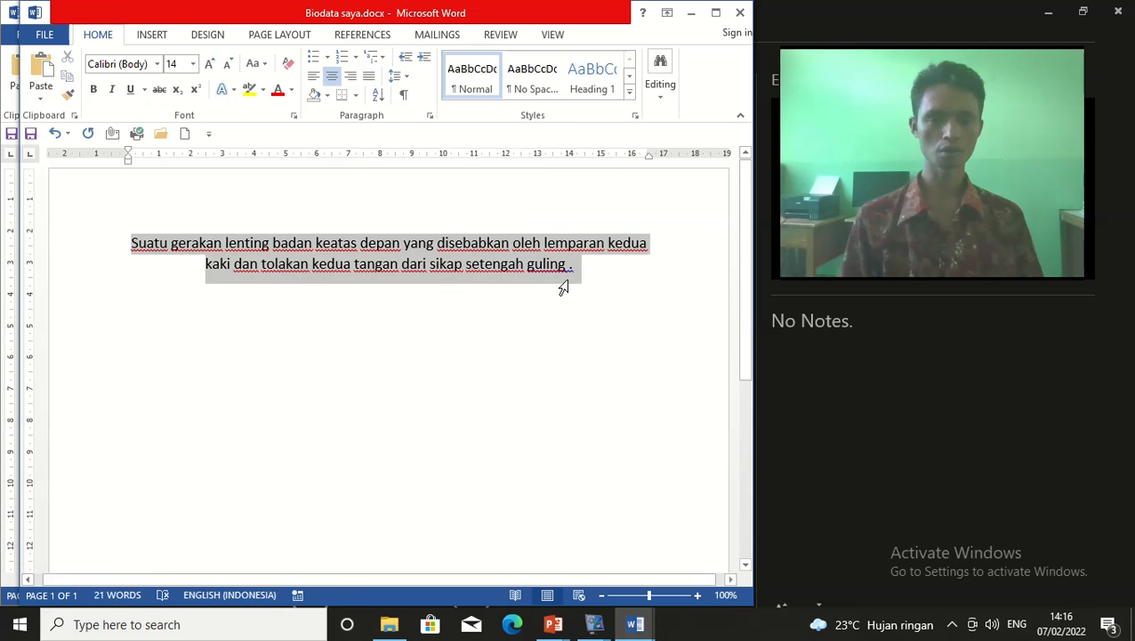
left_click(369, 80)
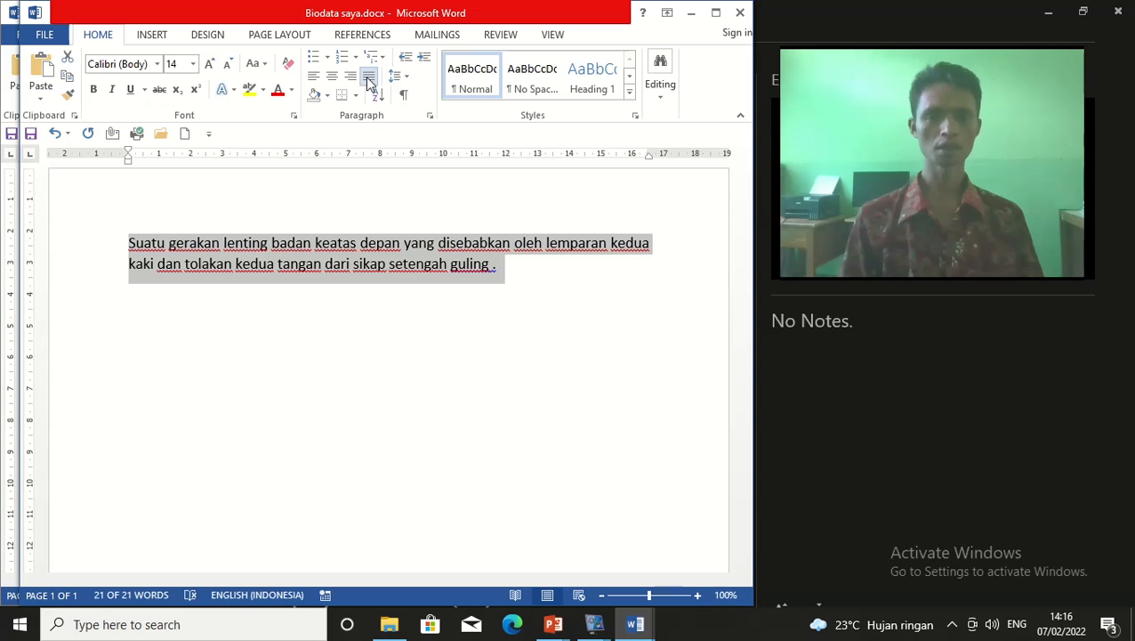
left_click(508, 276)
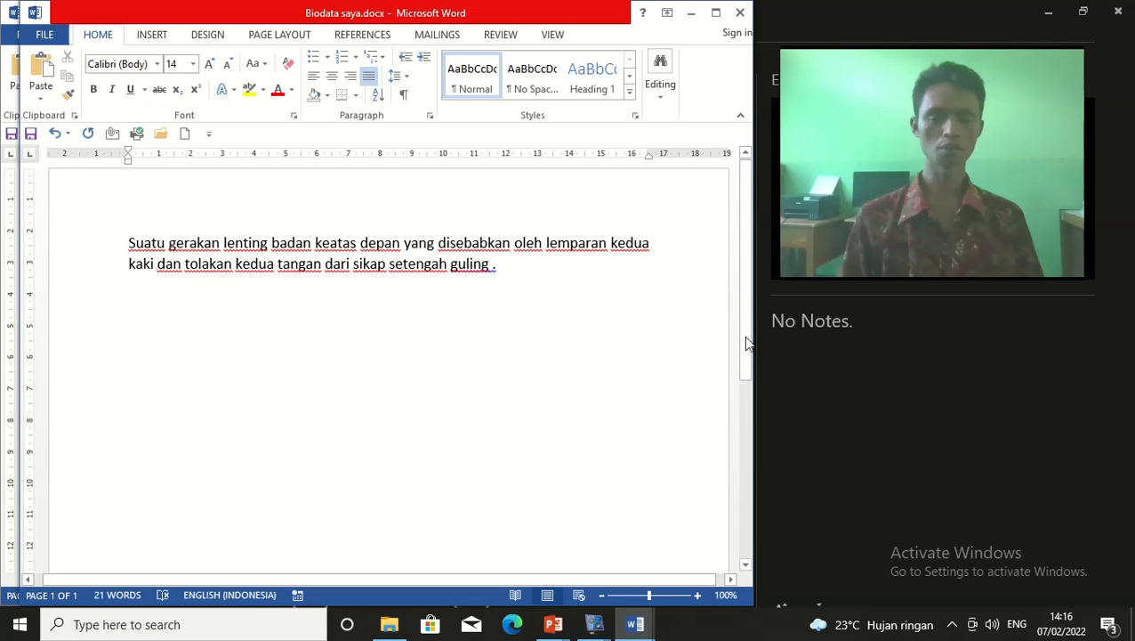
With the caret in the paragraph, switch to Align Left and then back to Justify
left_click(192, 324)
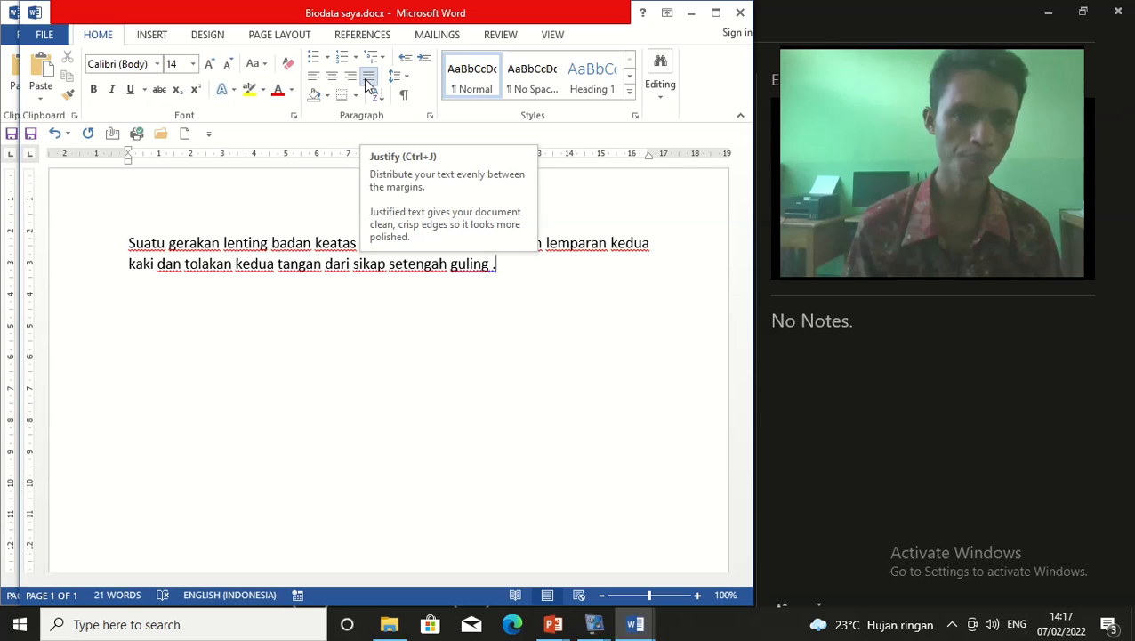
left_click(369, 82)
left_click(368, 82)
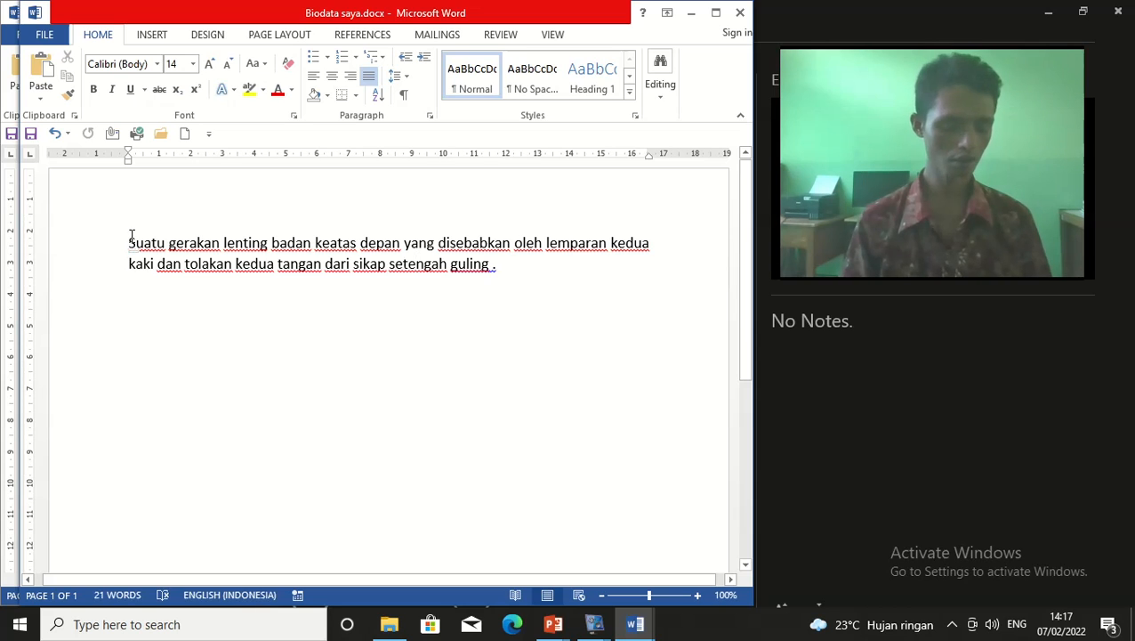
left_click(279, 260)
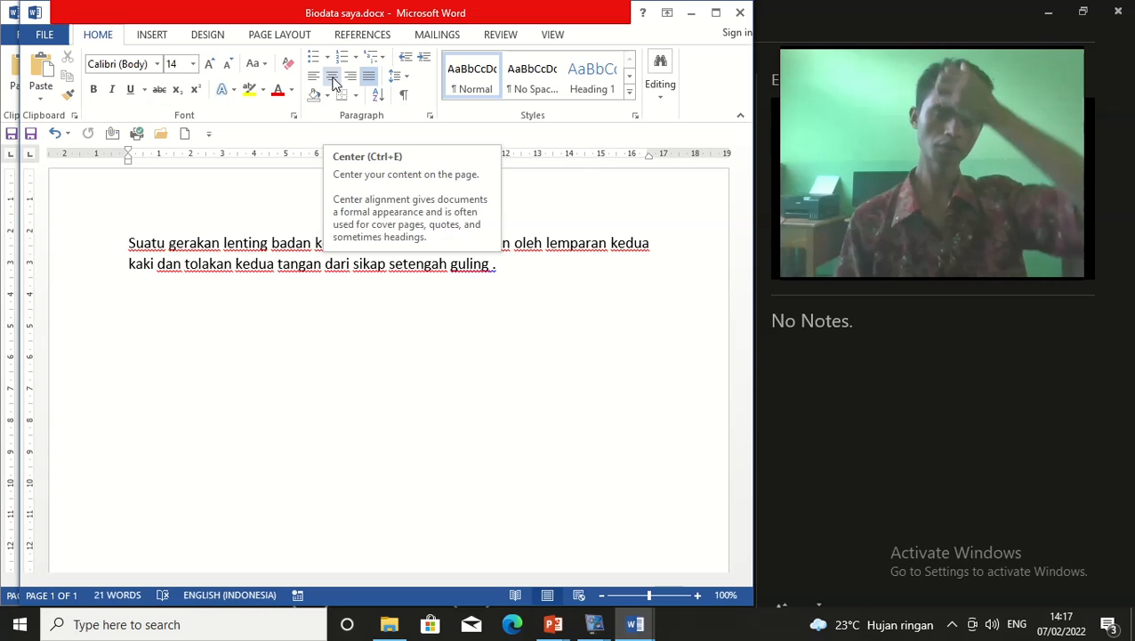
left_click(382, 266)
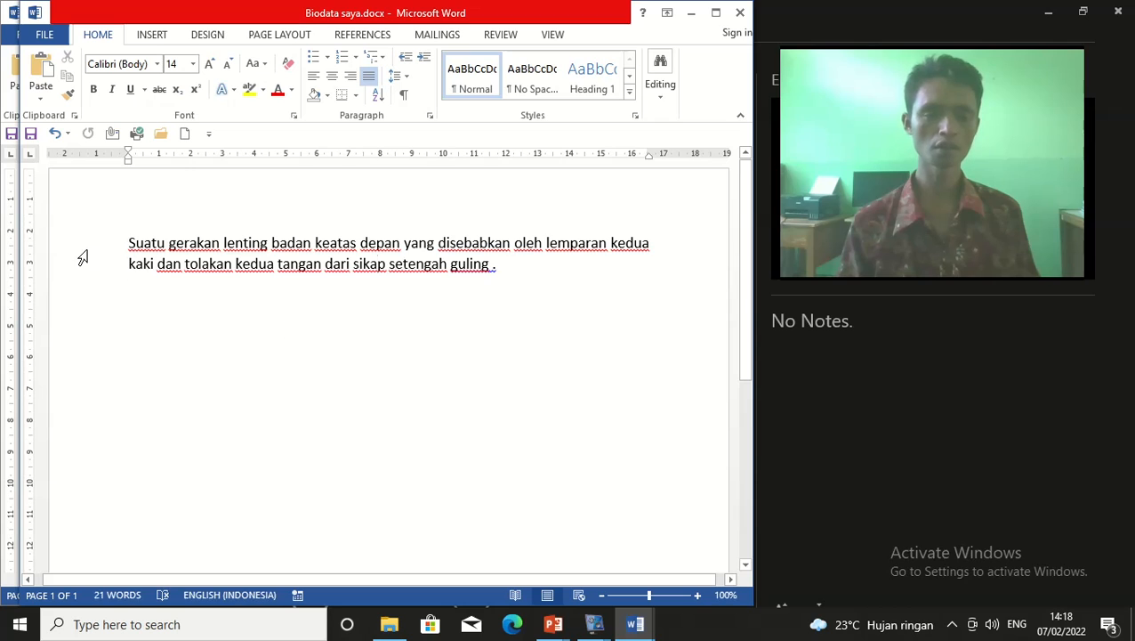
left_click_drag(126, 245, 504, 293)
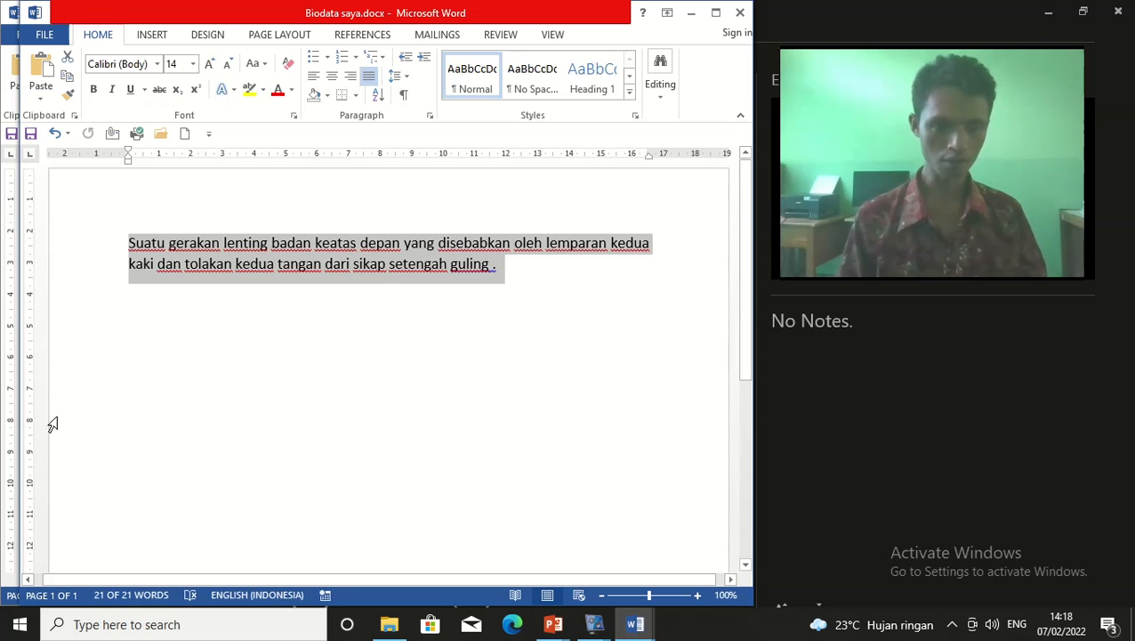
left_click(246, 340)
left_click(122, 249)
left_click(129, 244)
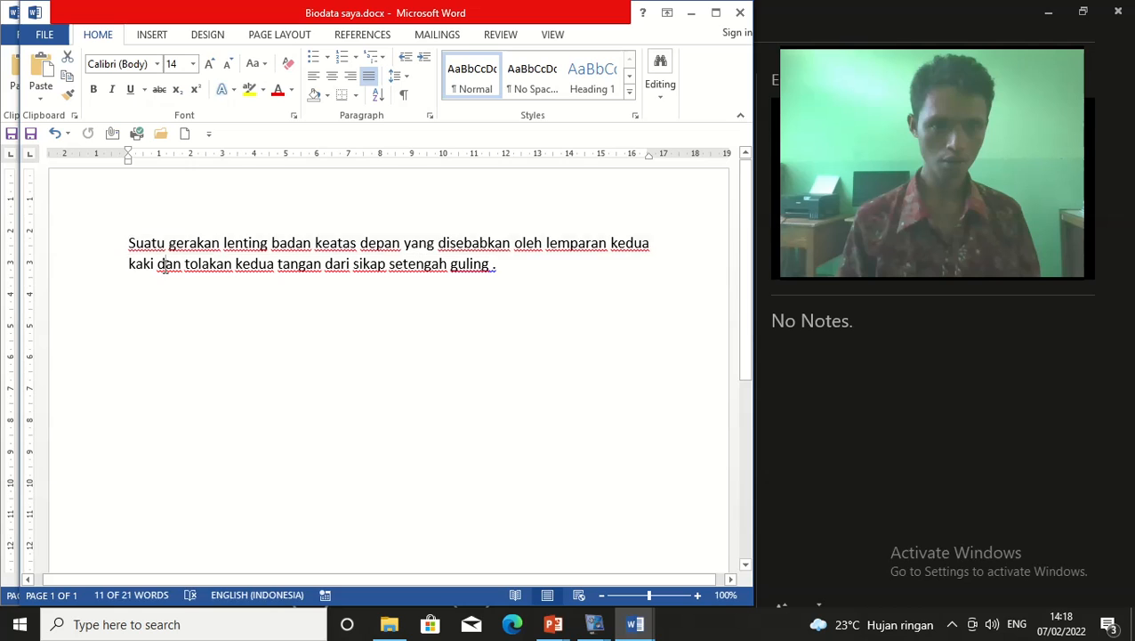
left_click_drag(130, 244, 525, 266)
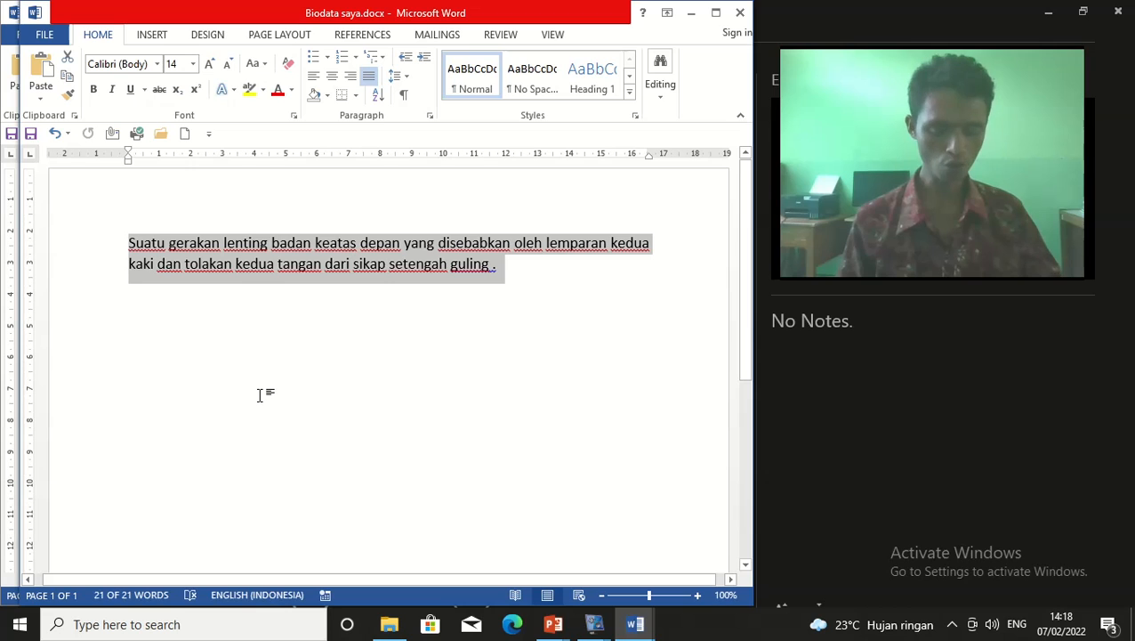
key("ctrl+z")
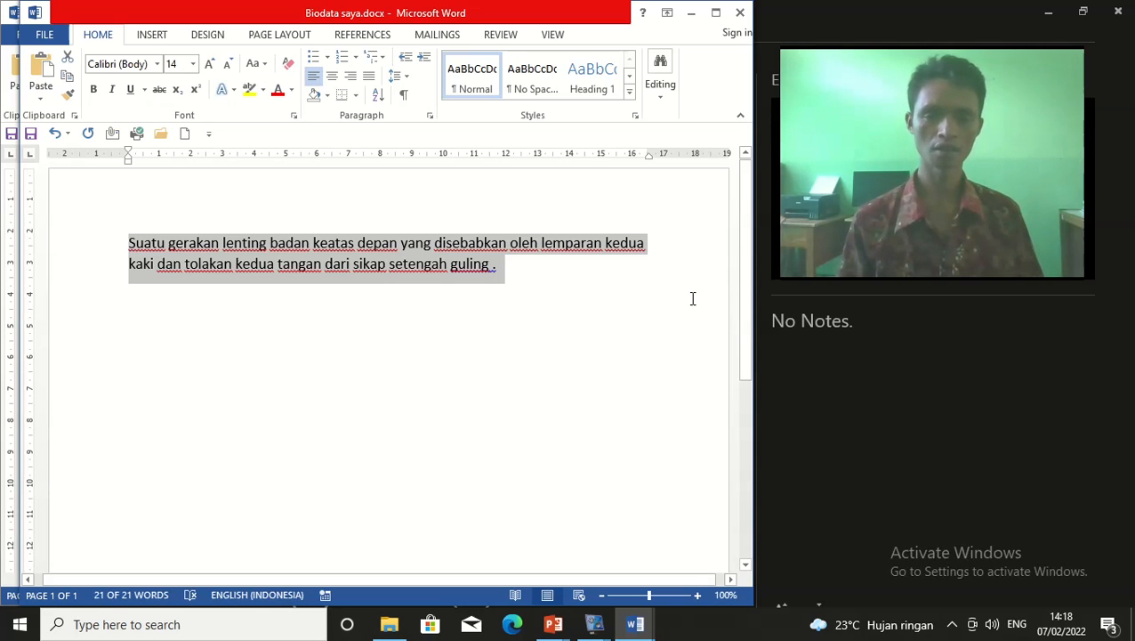
left_click(478, 391)
left_click_drag(128, 242, 551, 290)
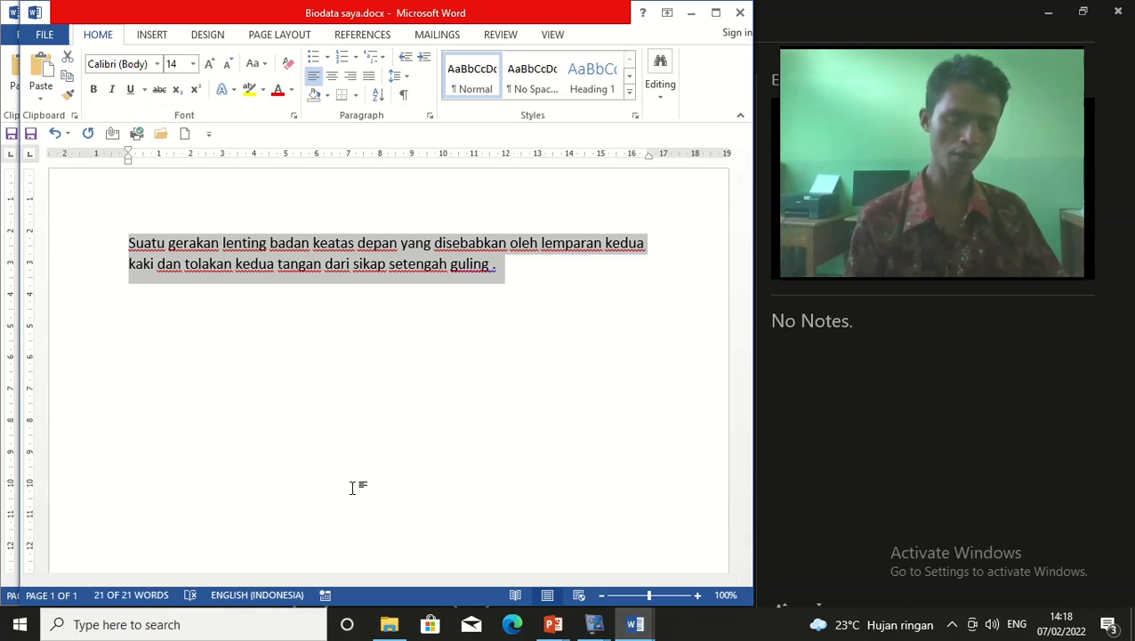
key("ctrl+r")
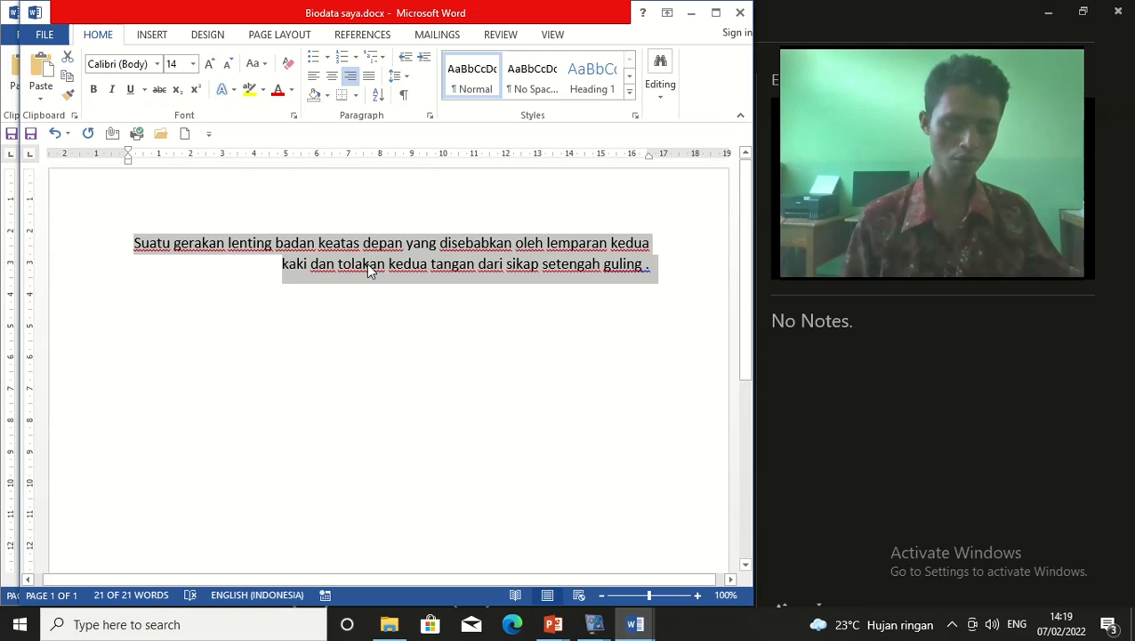
key("ctrl+e")
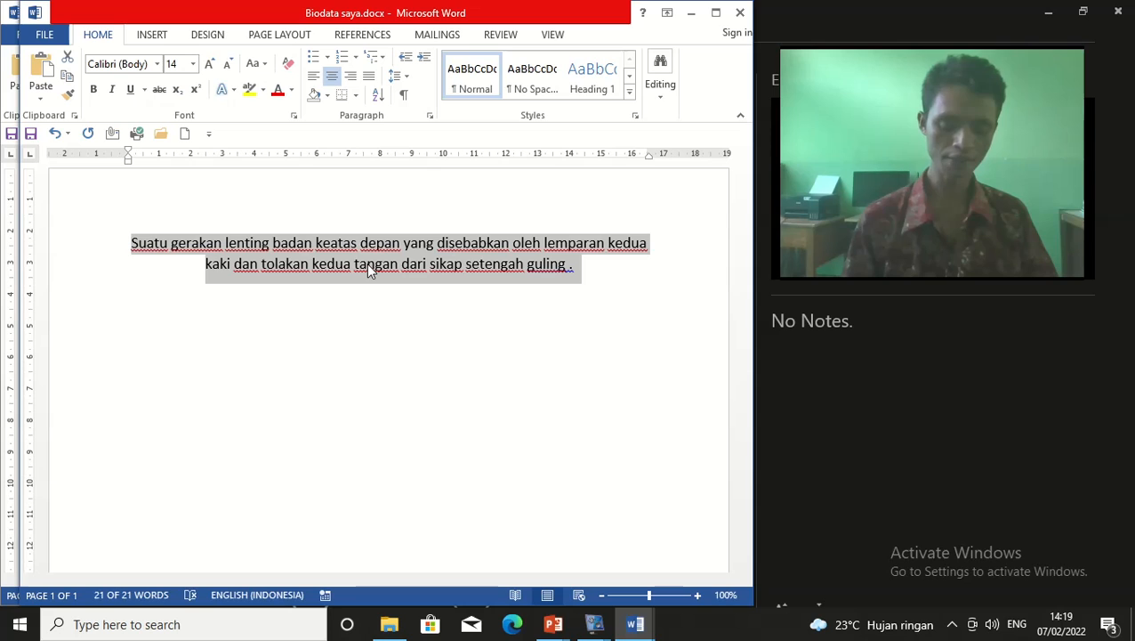
key("ctrl+j")
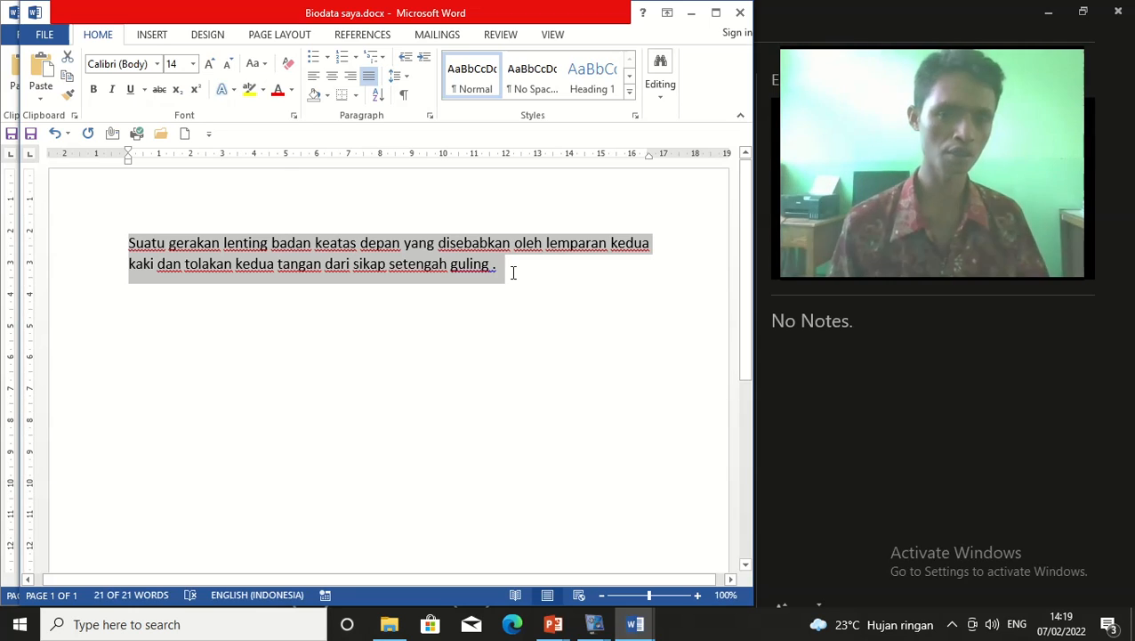
left_click(512, 273)
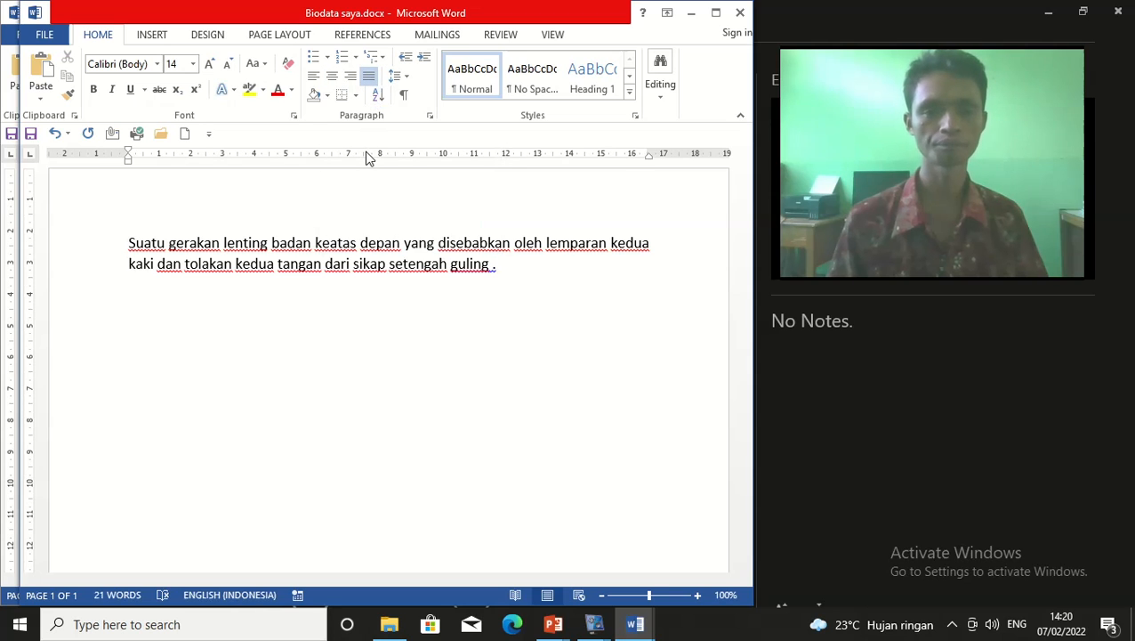
Select the whole two-line paragraph from 'Suatu' through 'setengah guling .'
left_click(319, 254)
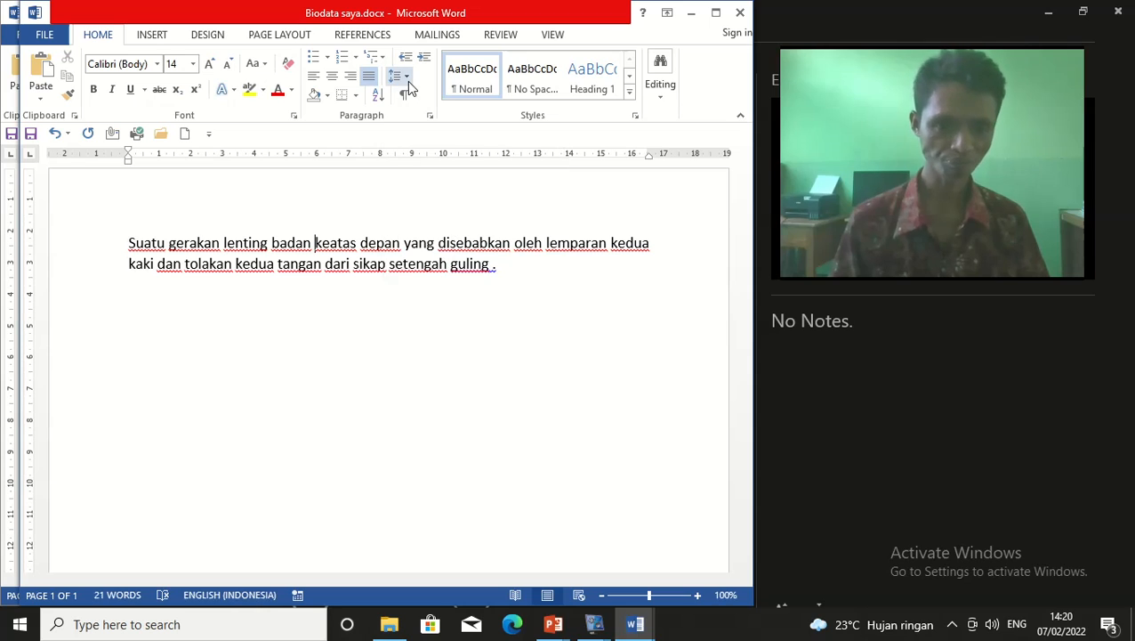
left_click(343, 300)
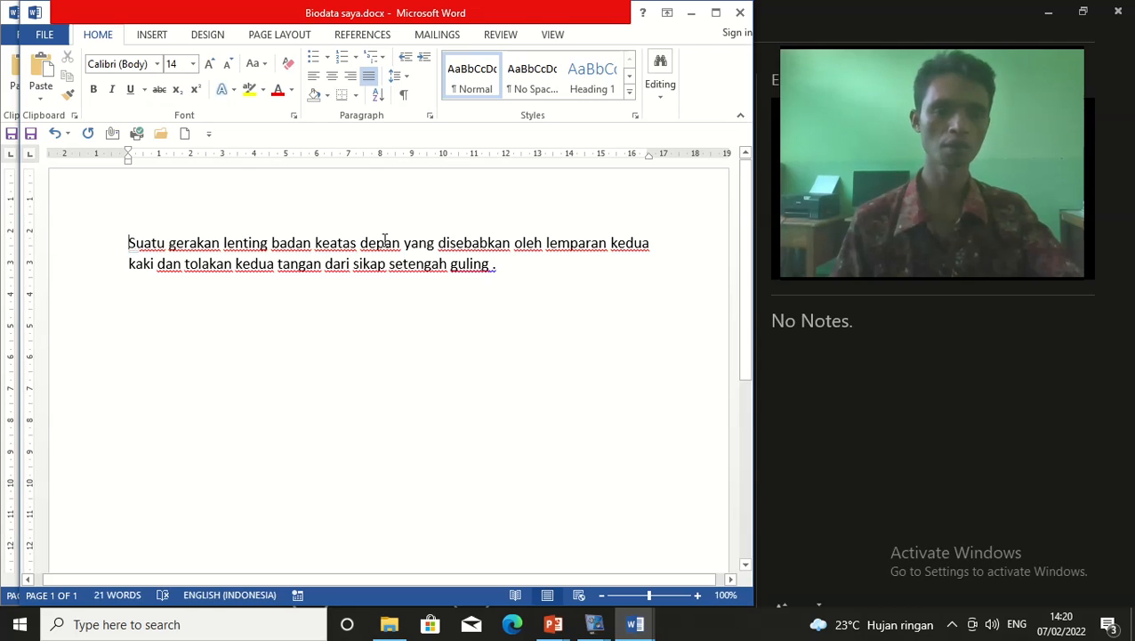
left_click(406, 79)
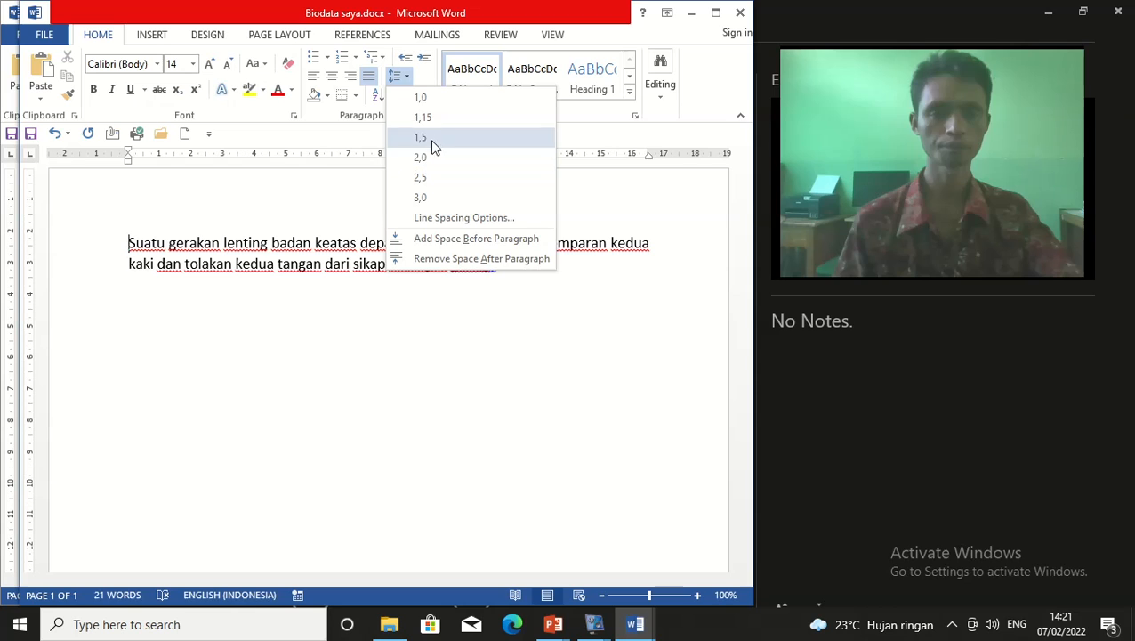
left_click(464, 352)
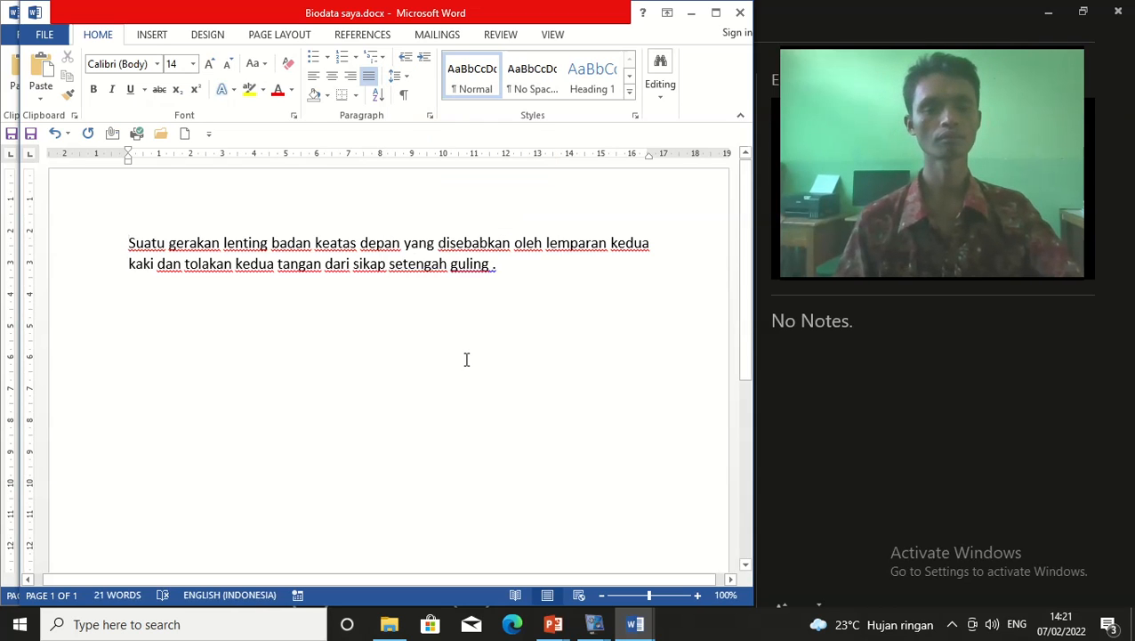
left_click_drag(123, 242, 487, 284)
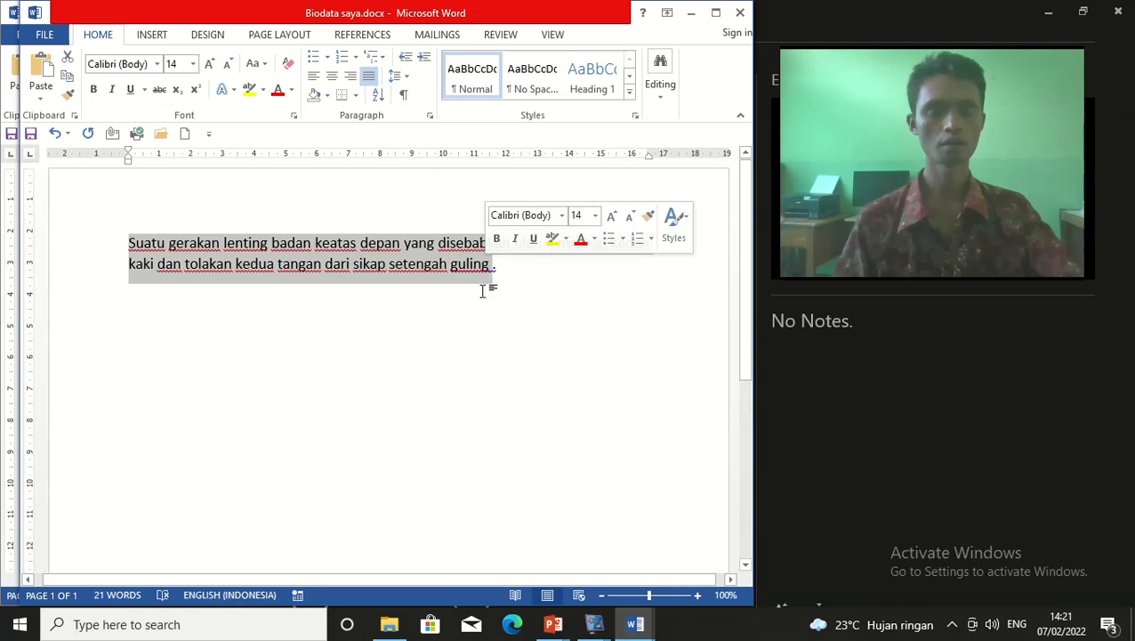
left_click(439, 339)
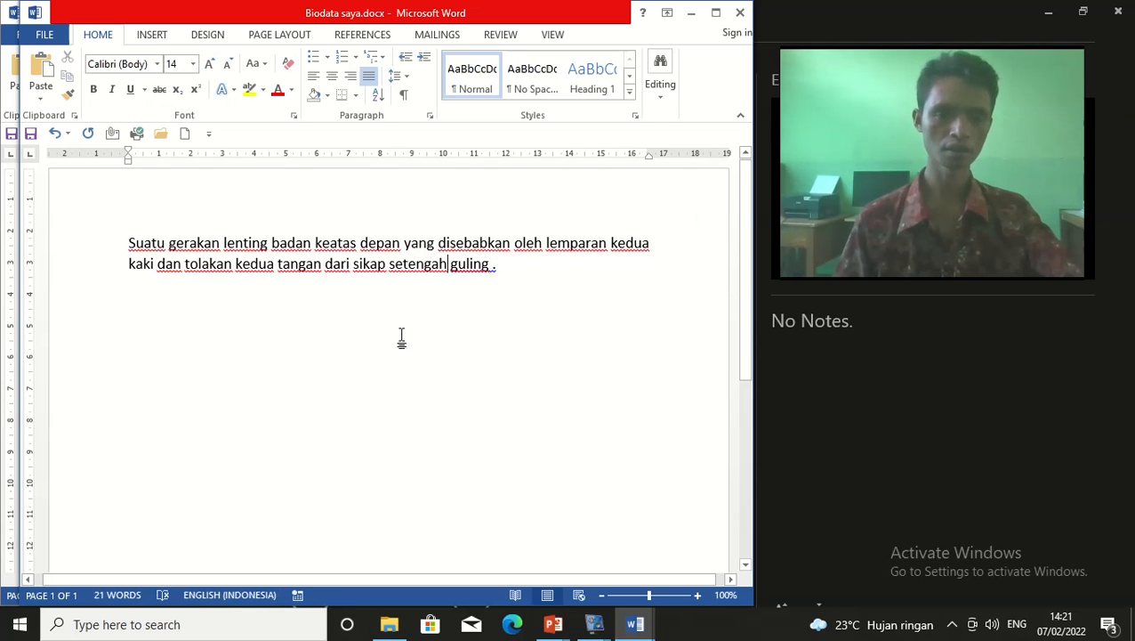
left_click(539, 311)
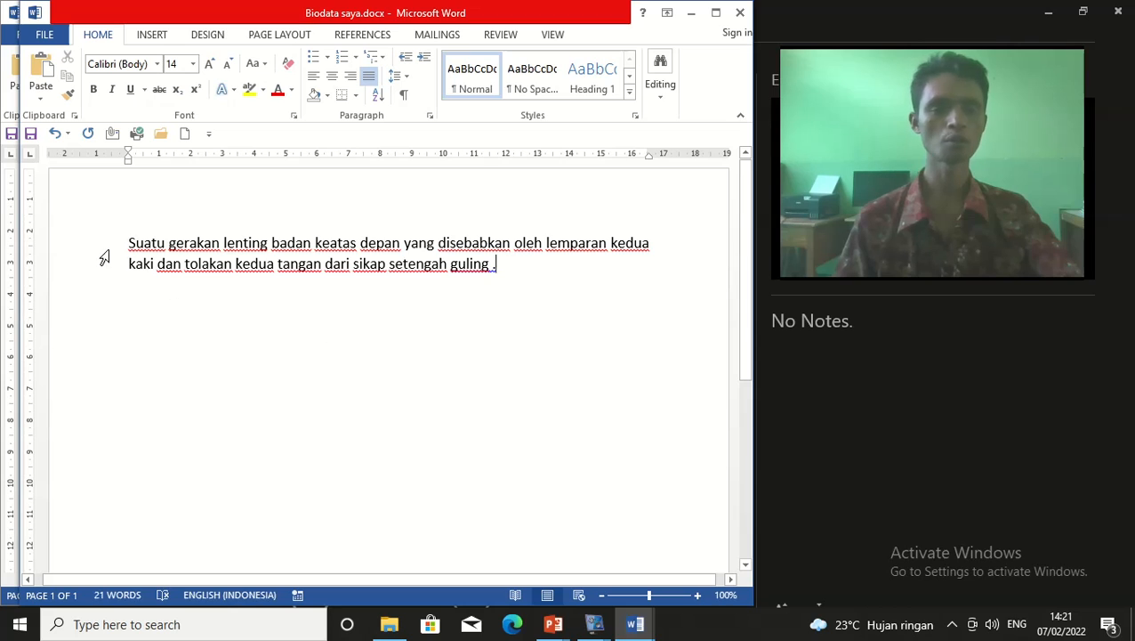
left_click_drag(129, 242, 520, 264)
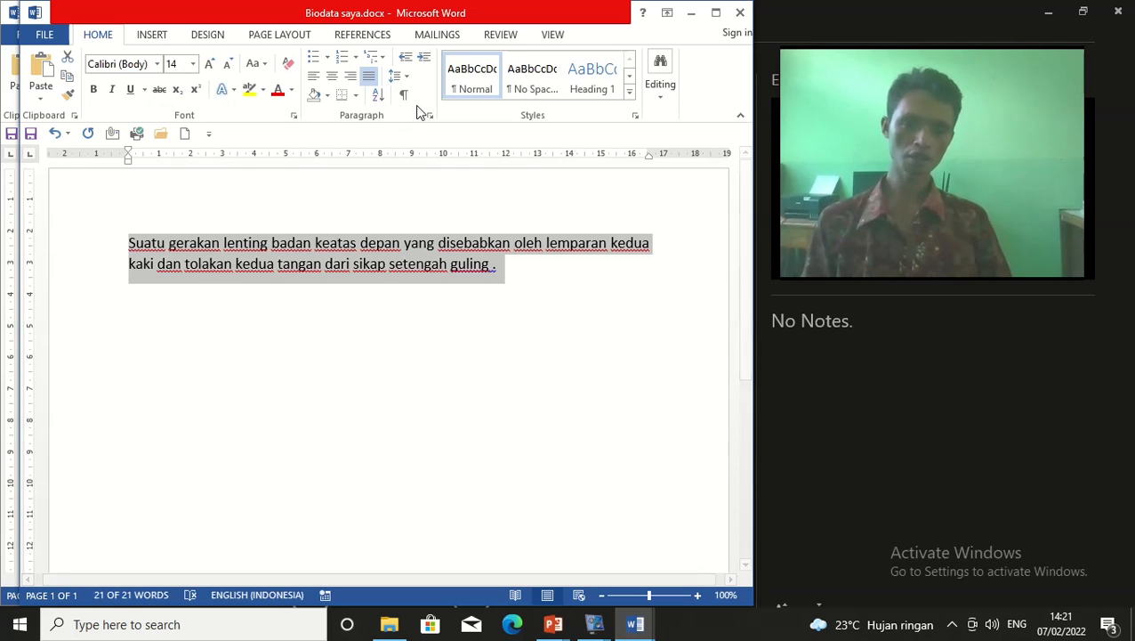
Select the paragraph and apply single 1,0 line spacing
left_click(233, 264)
left_click_drag(127, 242, 517, 271)
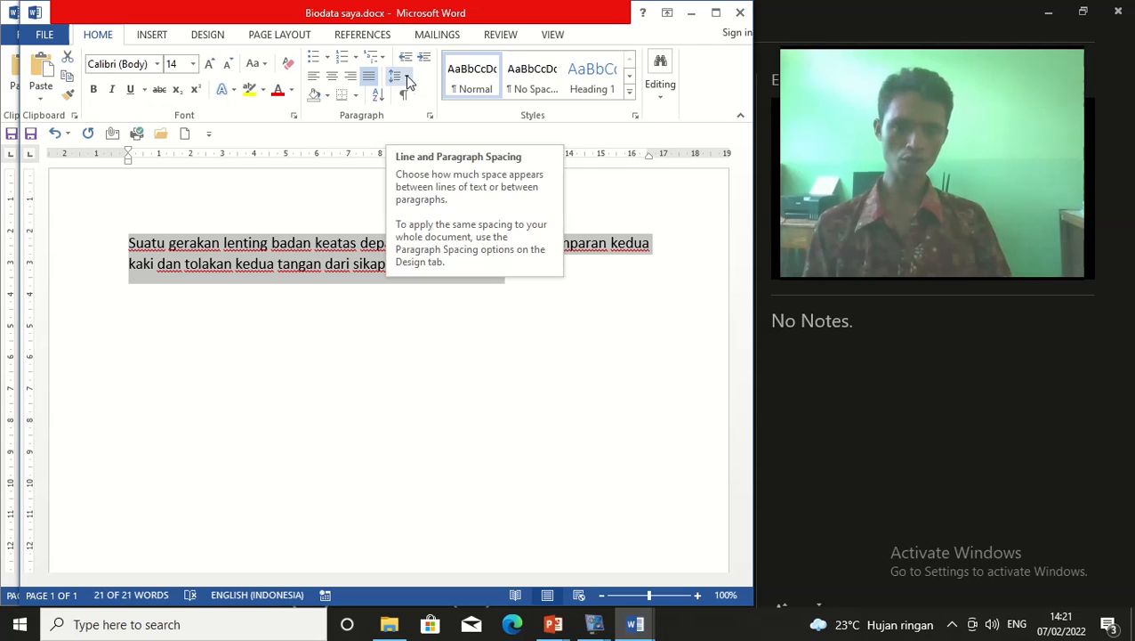
left_click(408, 81)
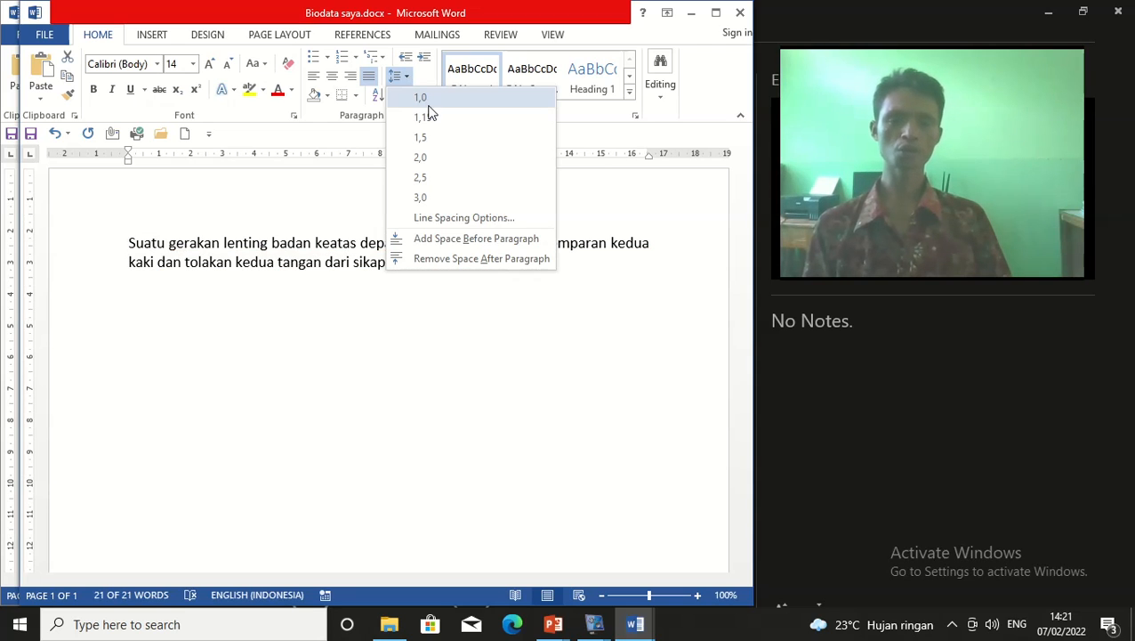
left_click(428, 105)
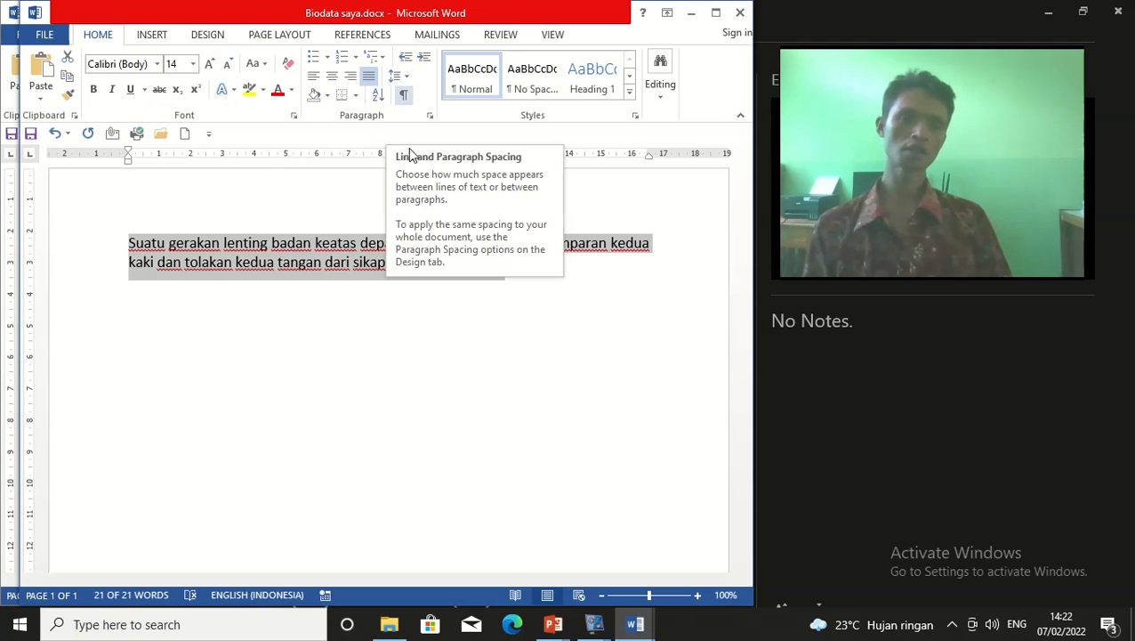
Switch the paragraph to double 2,0 line spacing
left_click(407, 81)
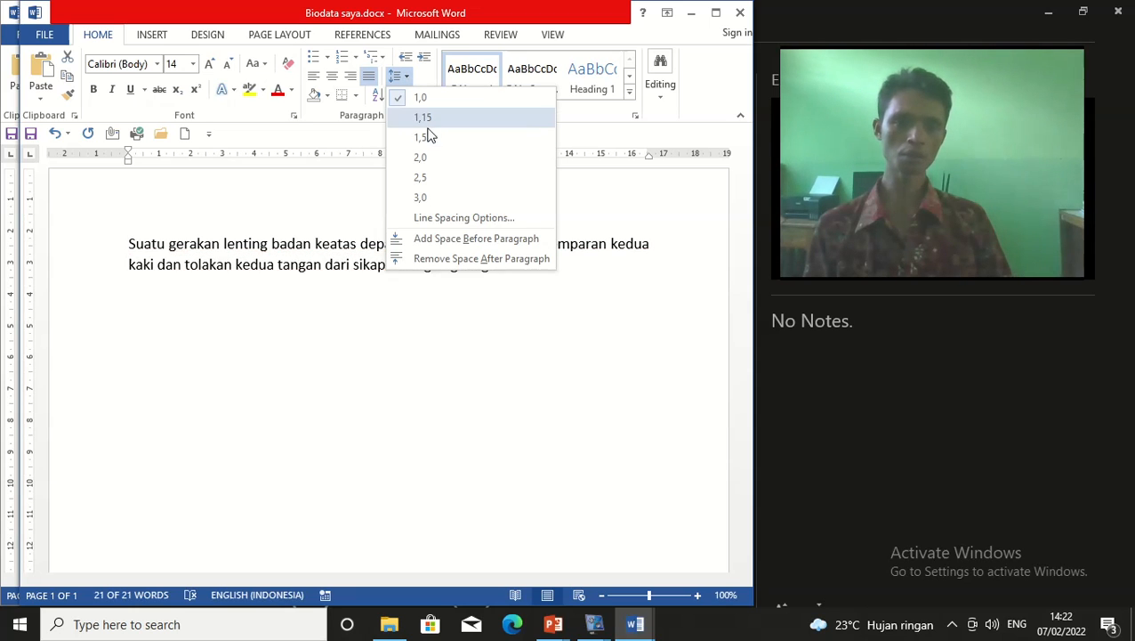
left_click(419, 157)
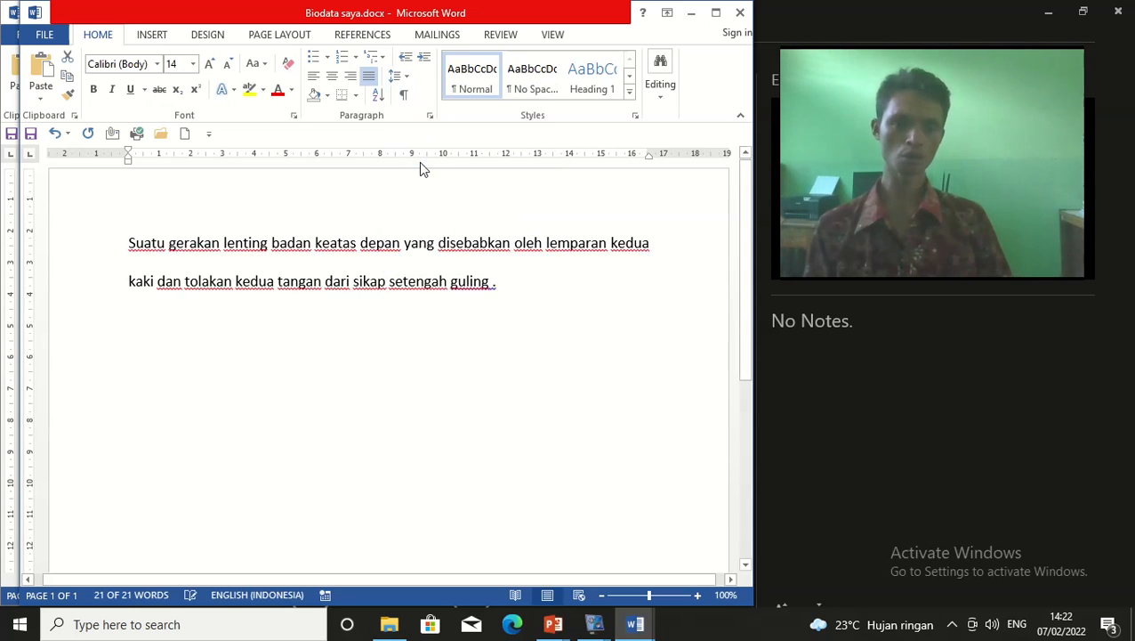
left_click(401, 278)
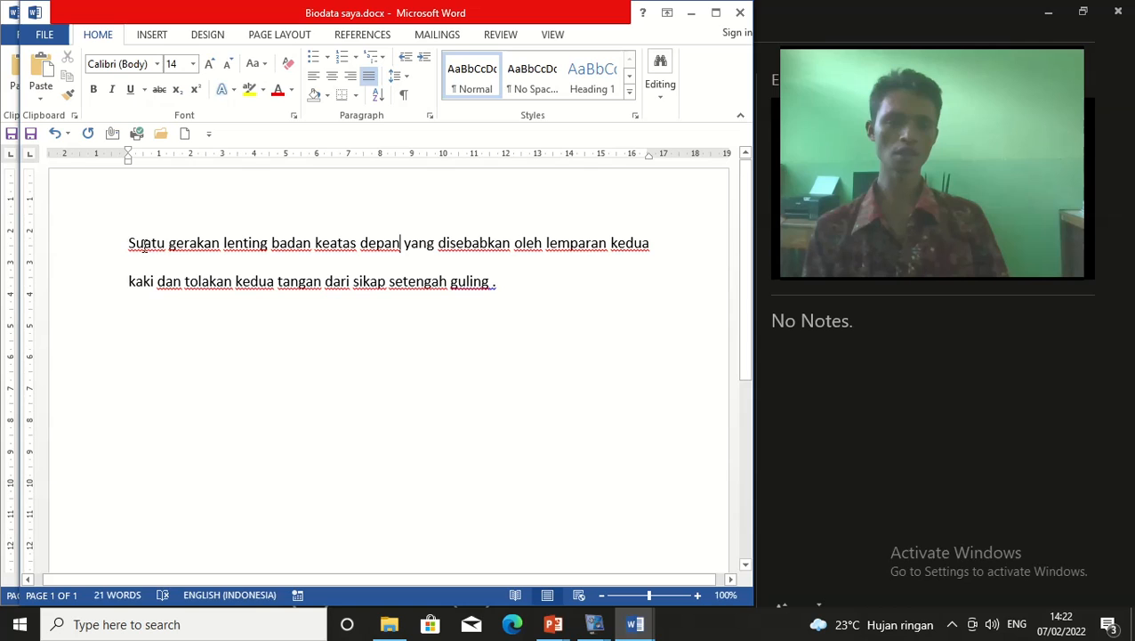
Reselect the paragraph and apply 1,5 line spacing
left_click(405, 83)
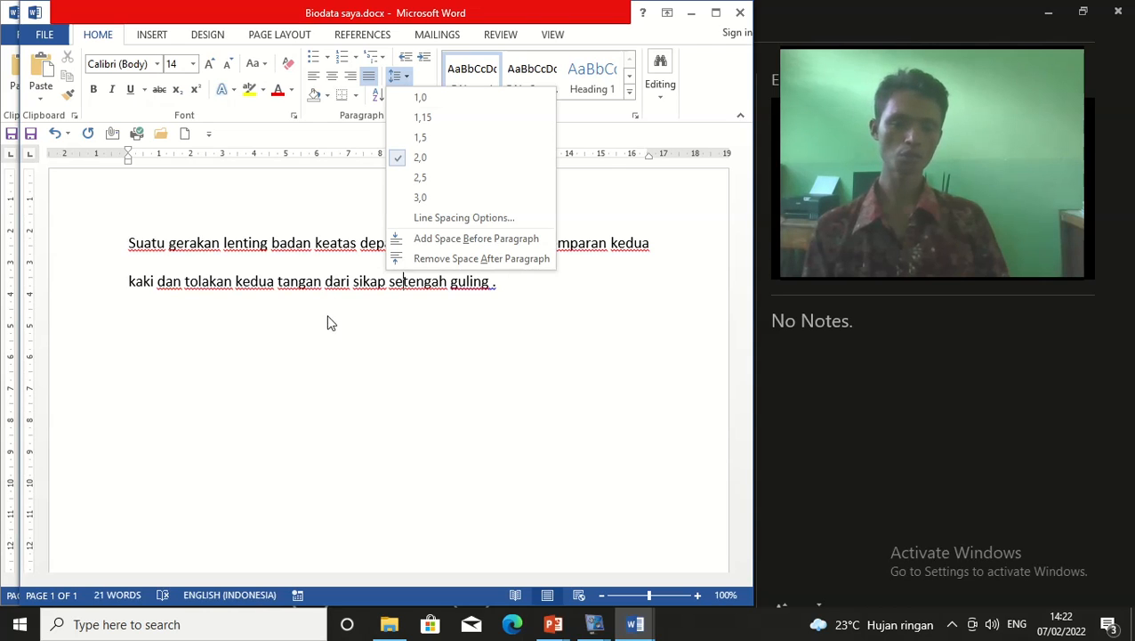
left_click(319, 274)
left_click_drag(128, 244, 544, 300)
left_click(402, 80)
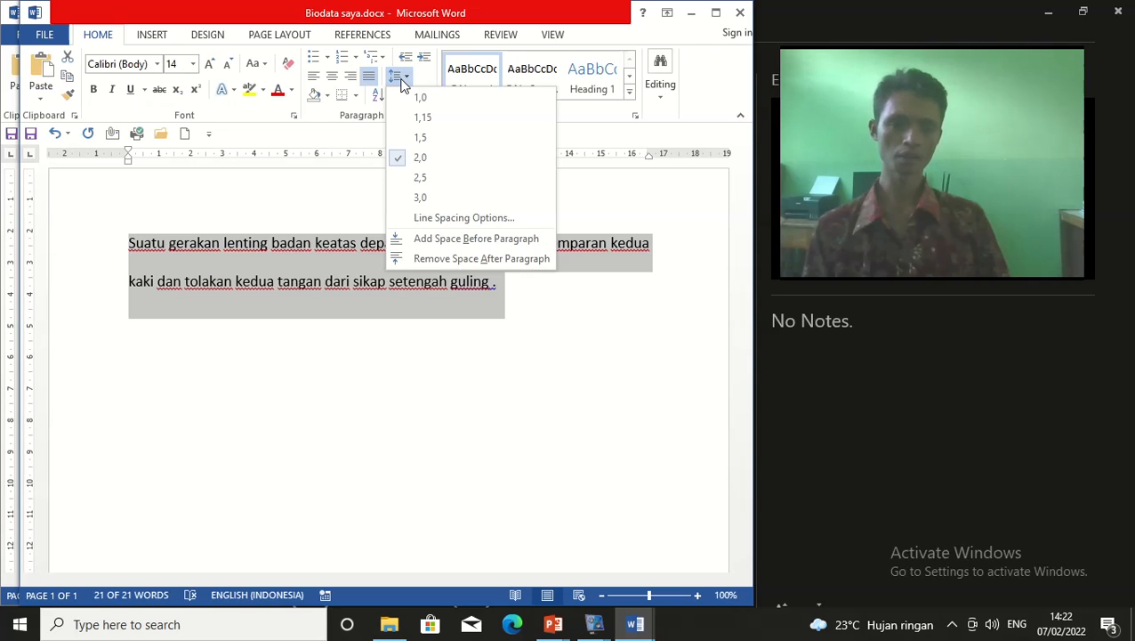
left_click(421, 140)
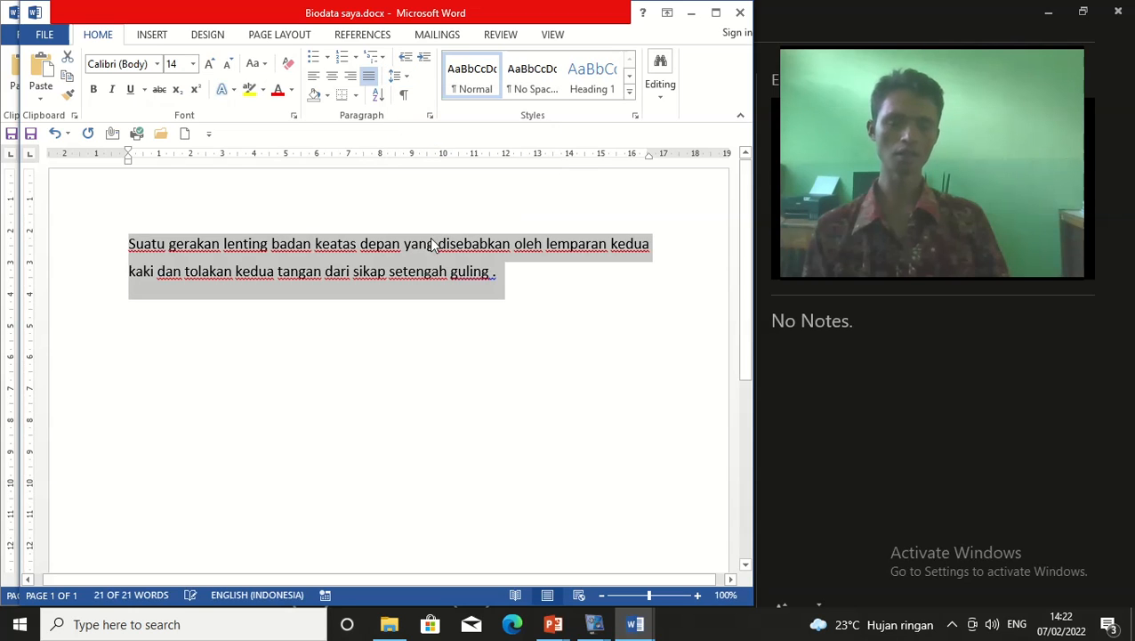
left_click(421, 298)
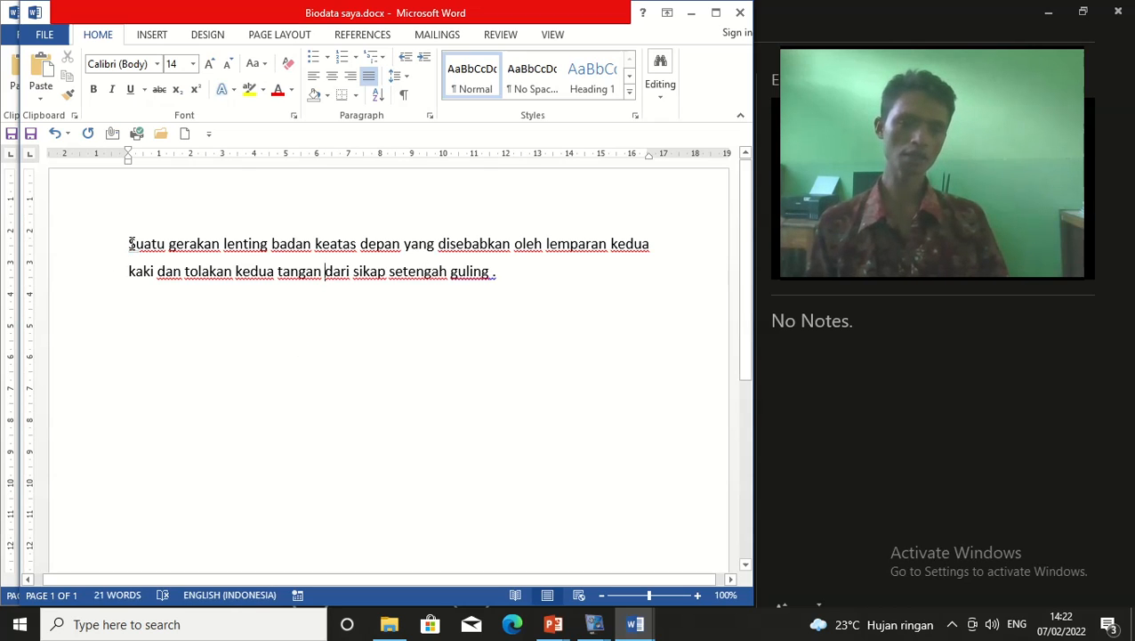
Cycle the paragraph through single, double, then 1.5 spacing with Ctrl+1, Ctrl+2, Ctrl+5
left_click_drag(128, 238, 517, 279)
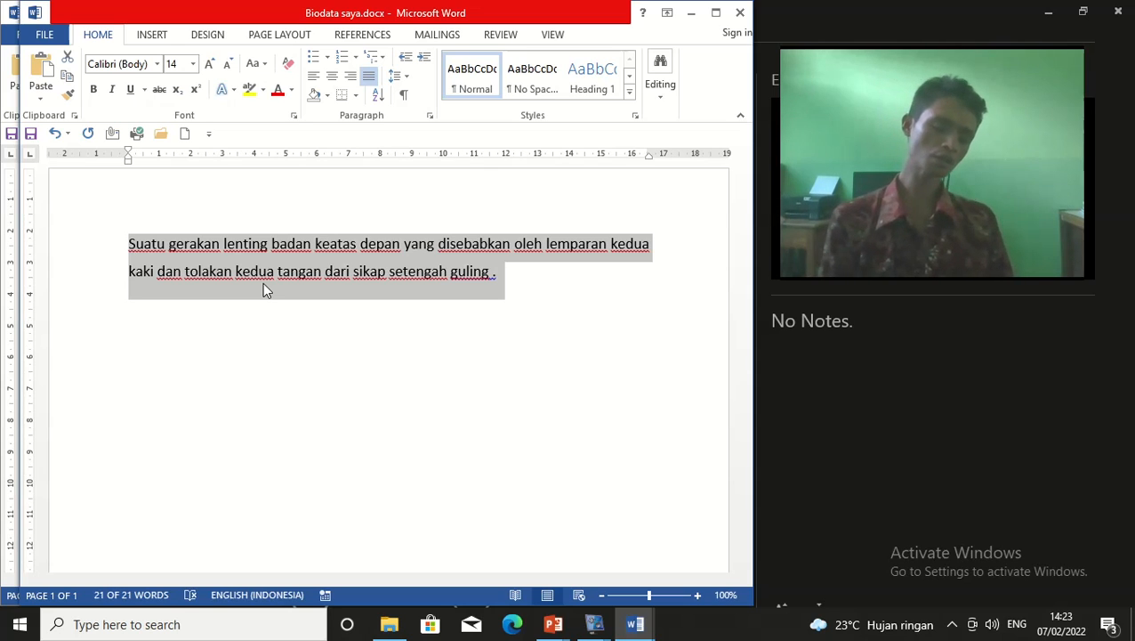
key("ctrl+1")
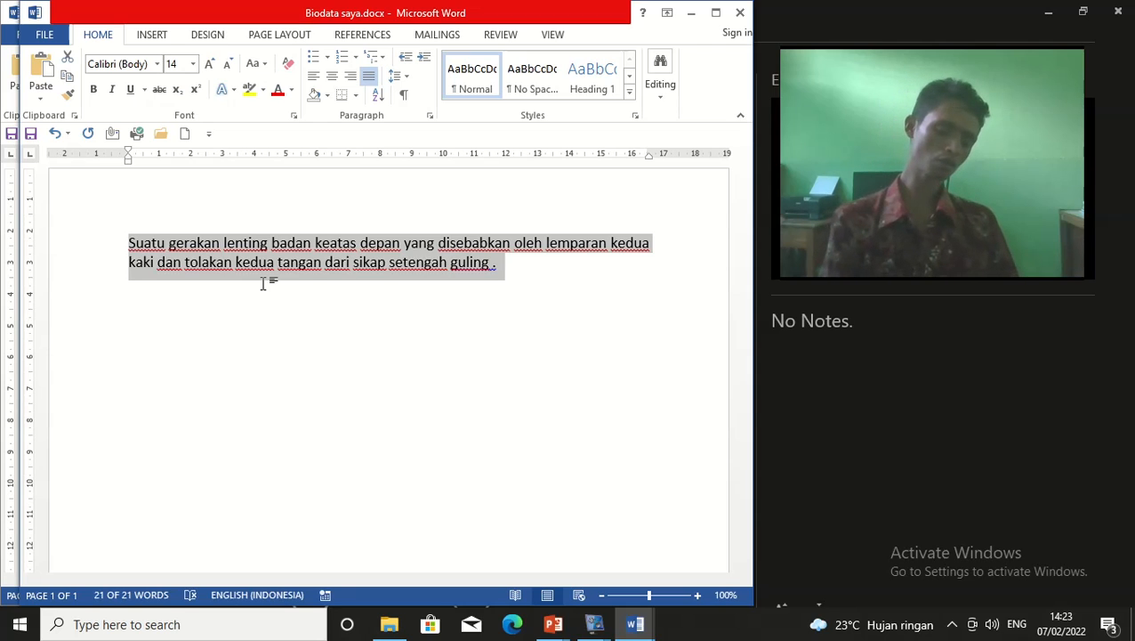
key("ctrl+2")
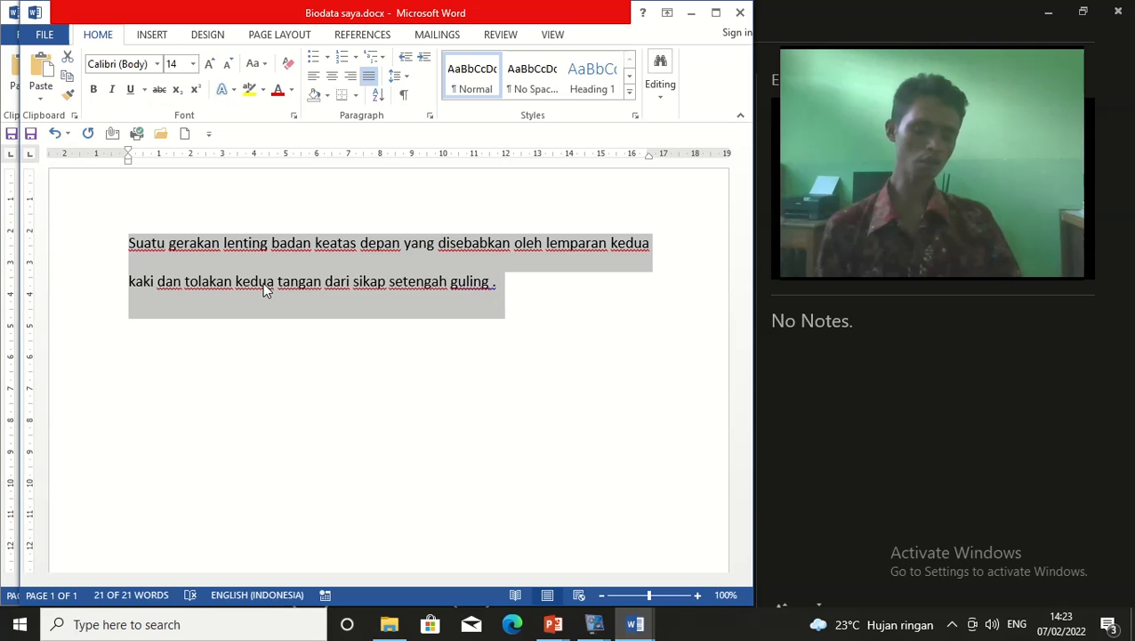
key("ctrl+5")
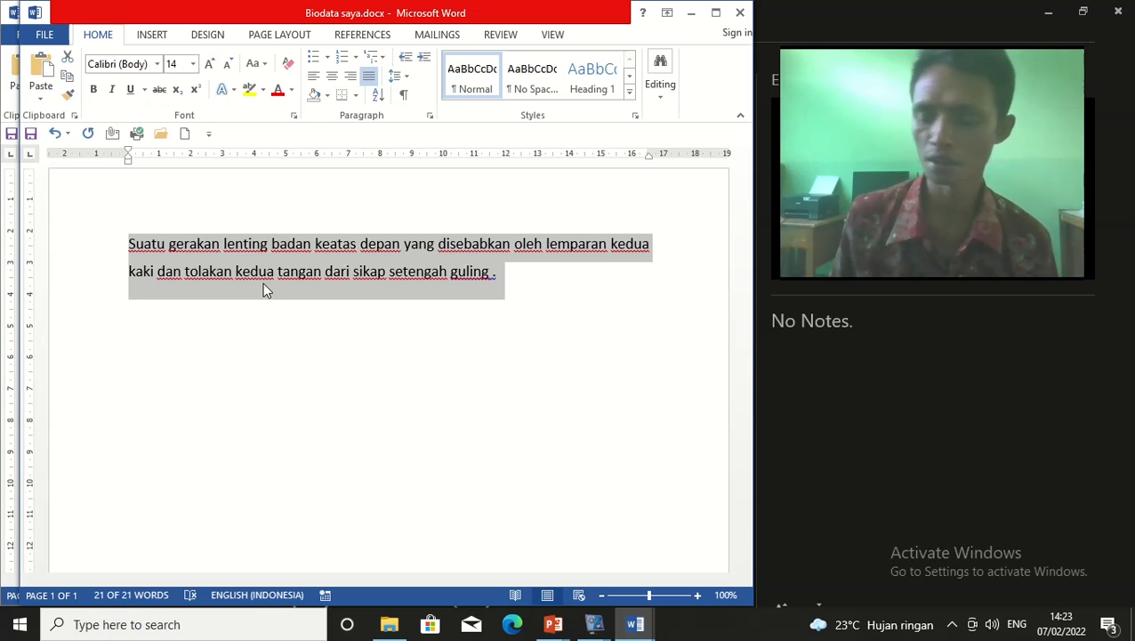
Look at the Borders list without applying any, then go to the blank line below the paragraph
left_click(386, 220)
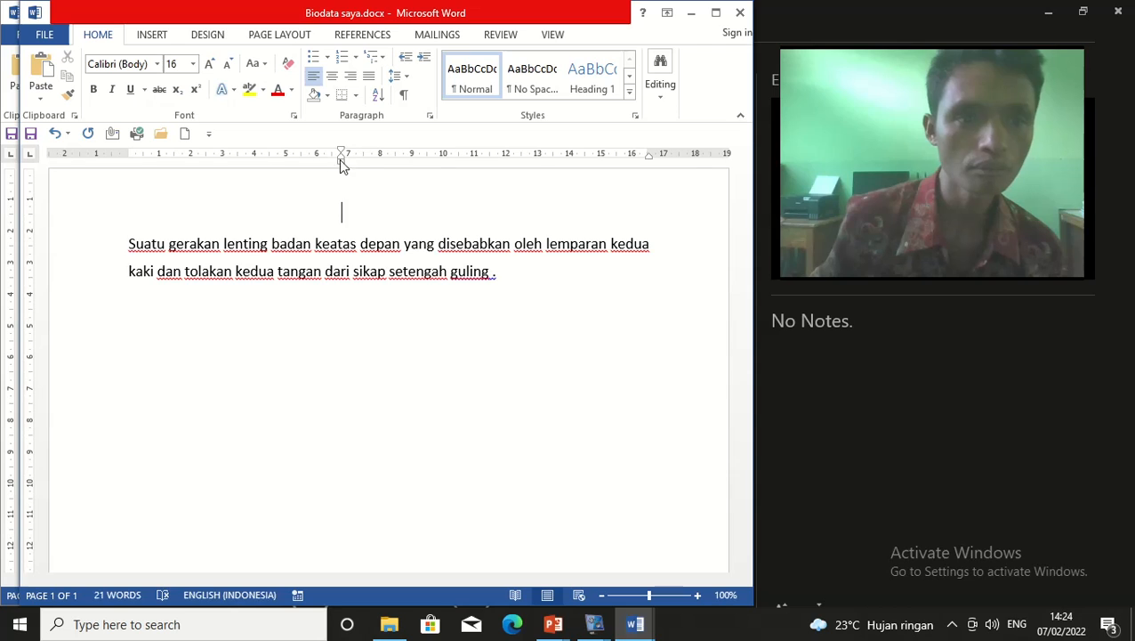
left_click(356, 96)
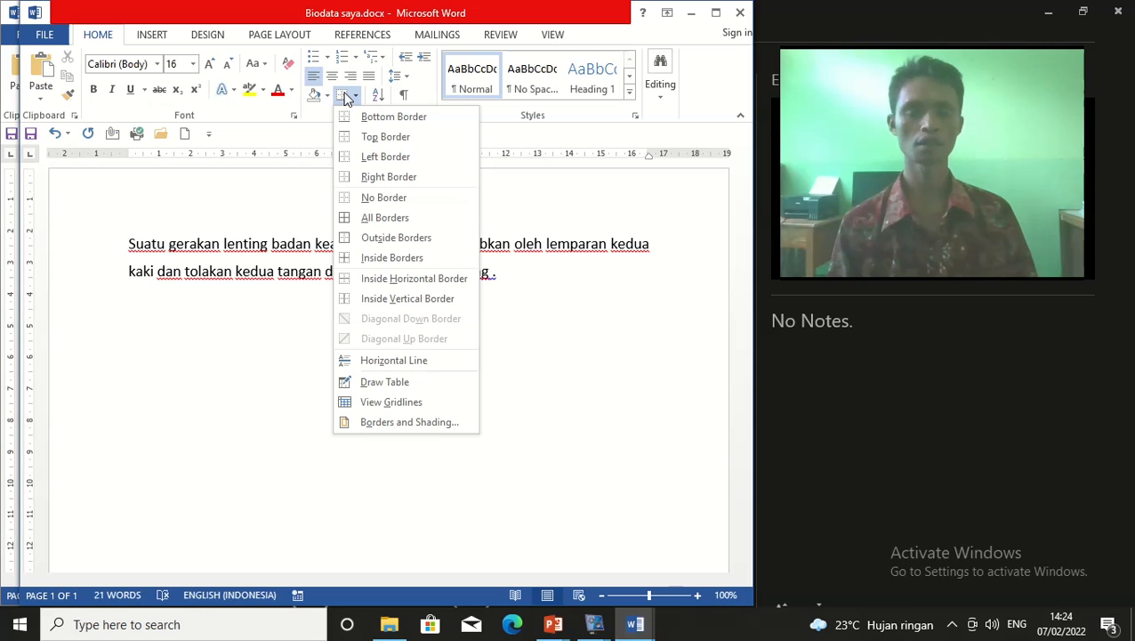
left_click(522, 308)
left_click(535, 318)
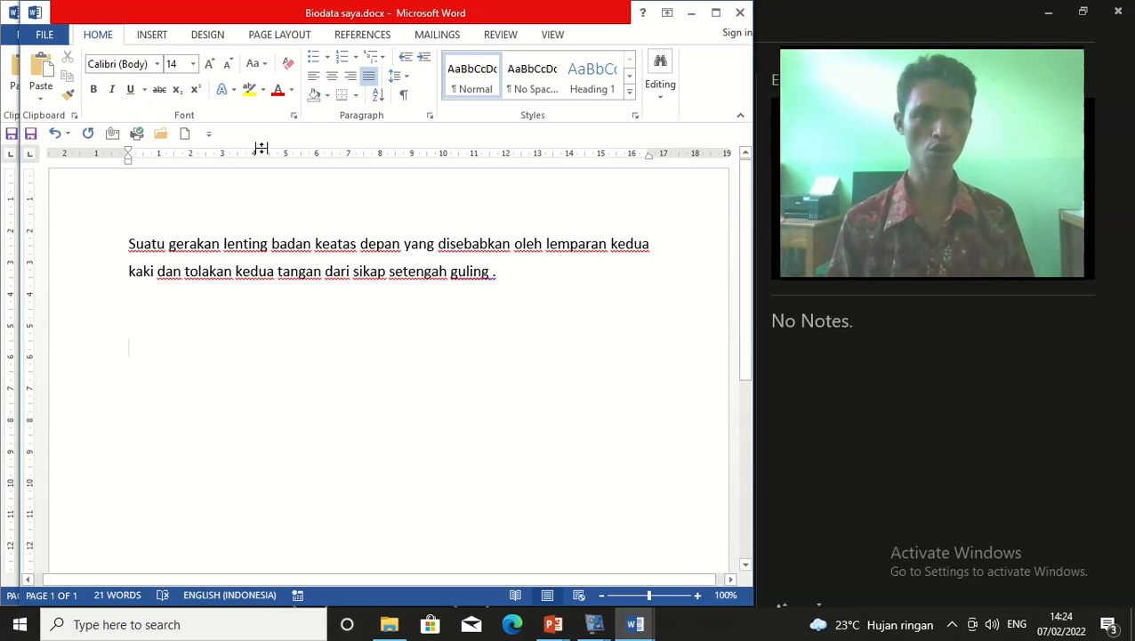
left_click(152, 34)
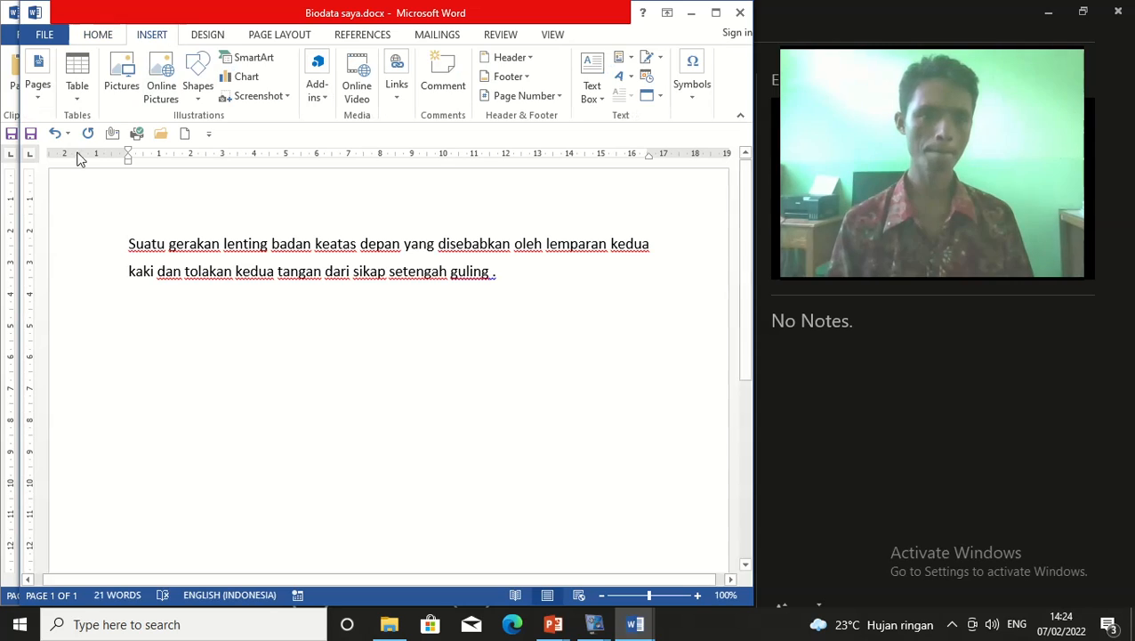
Insert a 3x3 table beneath the paragraph
left_click(76, 89)
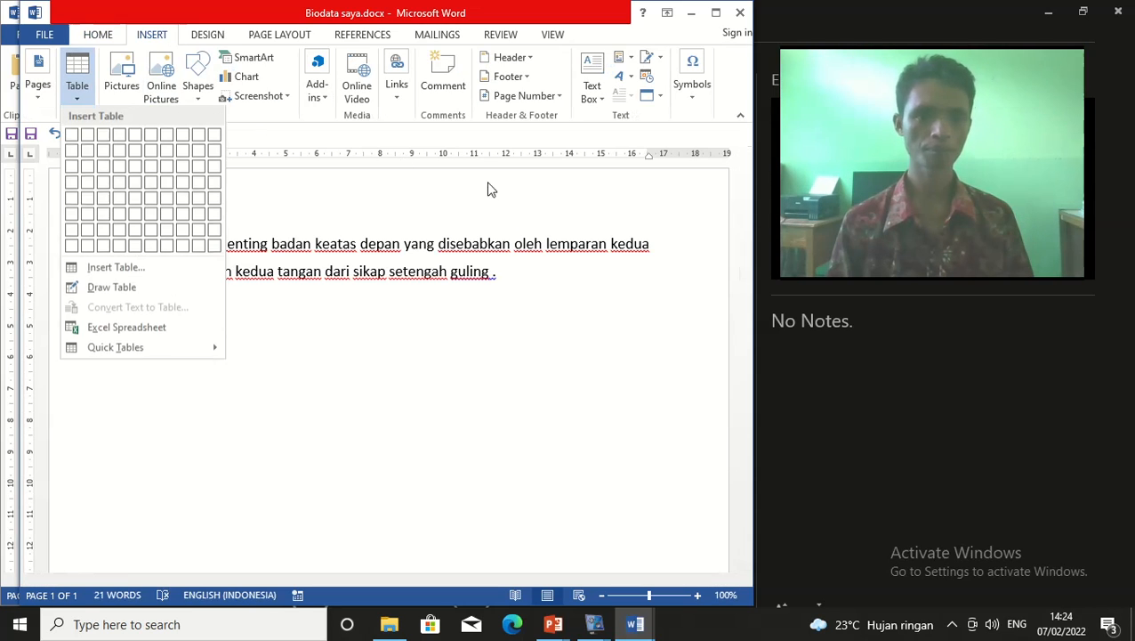
left_click(104, 169)
left_click(537, 357)
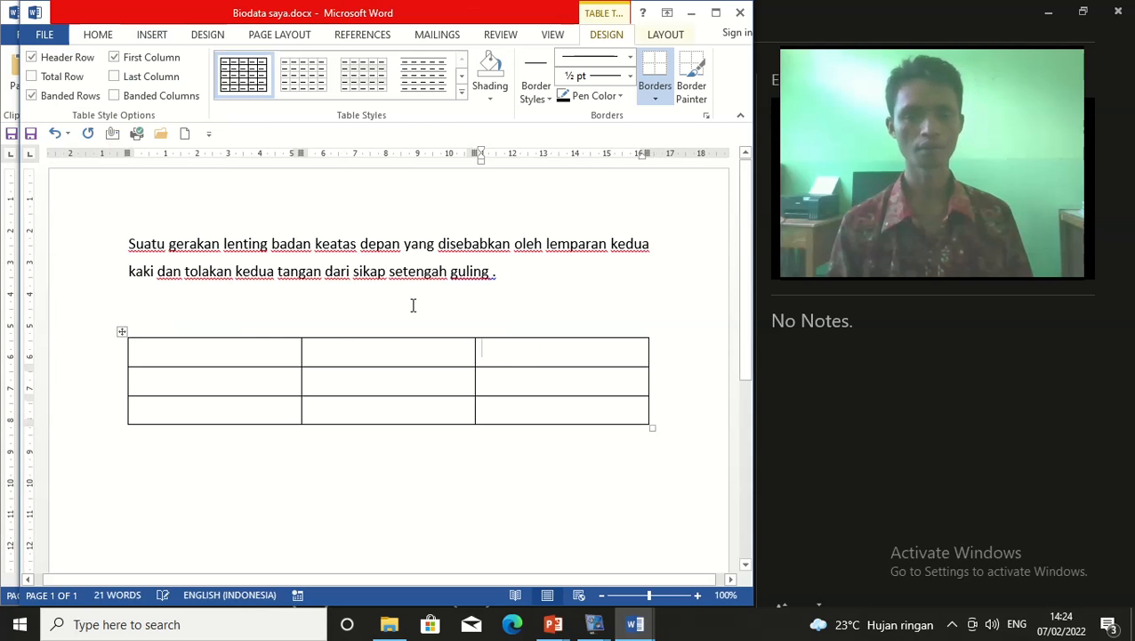
left_click(264, 347)
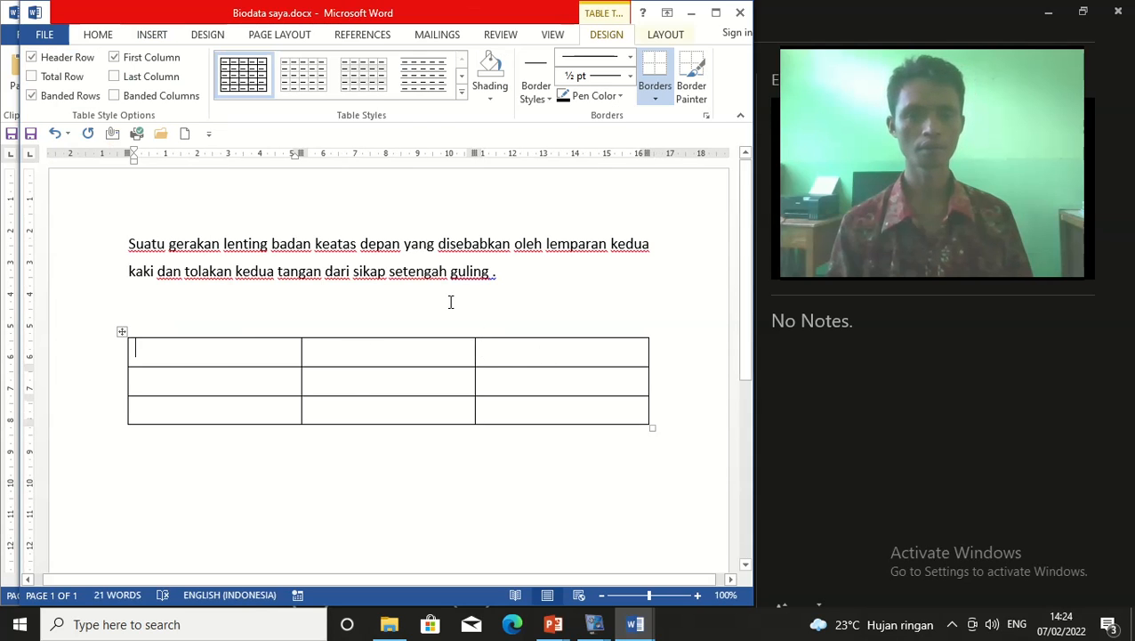
Delete the blank line above the table, then bring up the Borders list from its first cell
left_click(185, 311)
key("BackSpace")
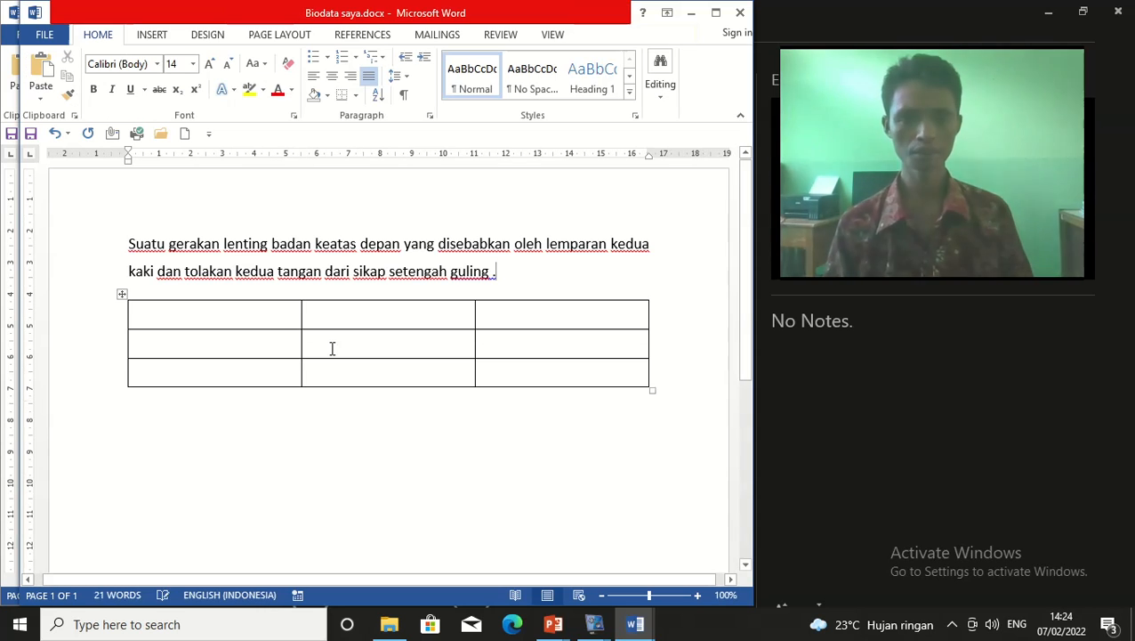
left_click(254, 321)
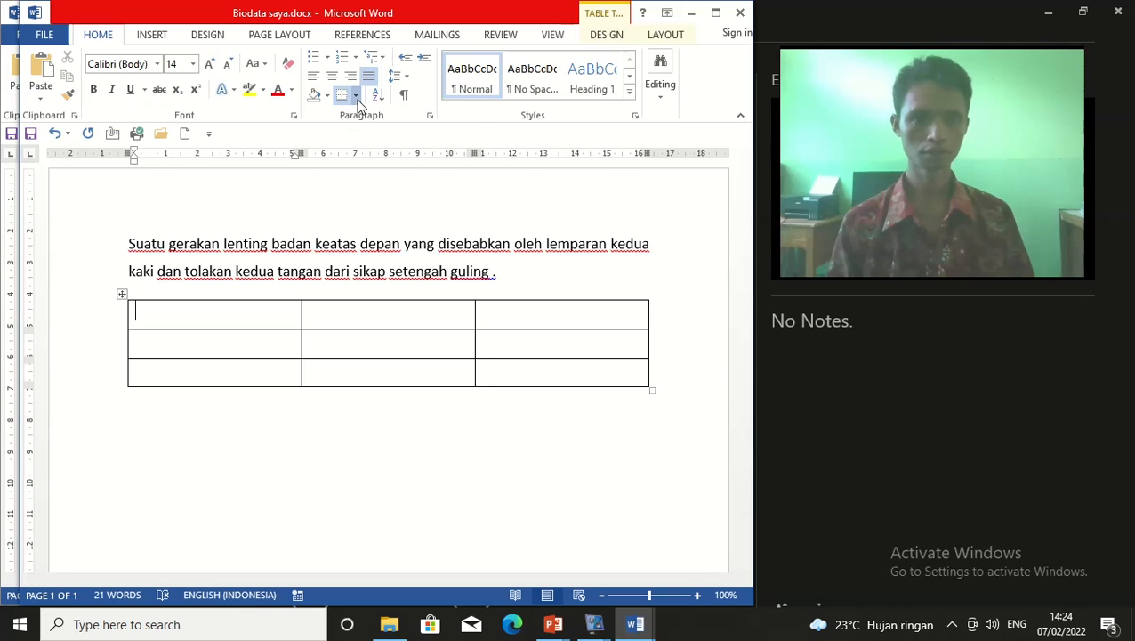
left_click(356, 96)
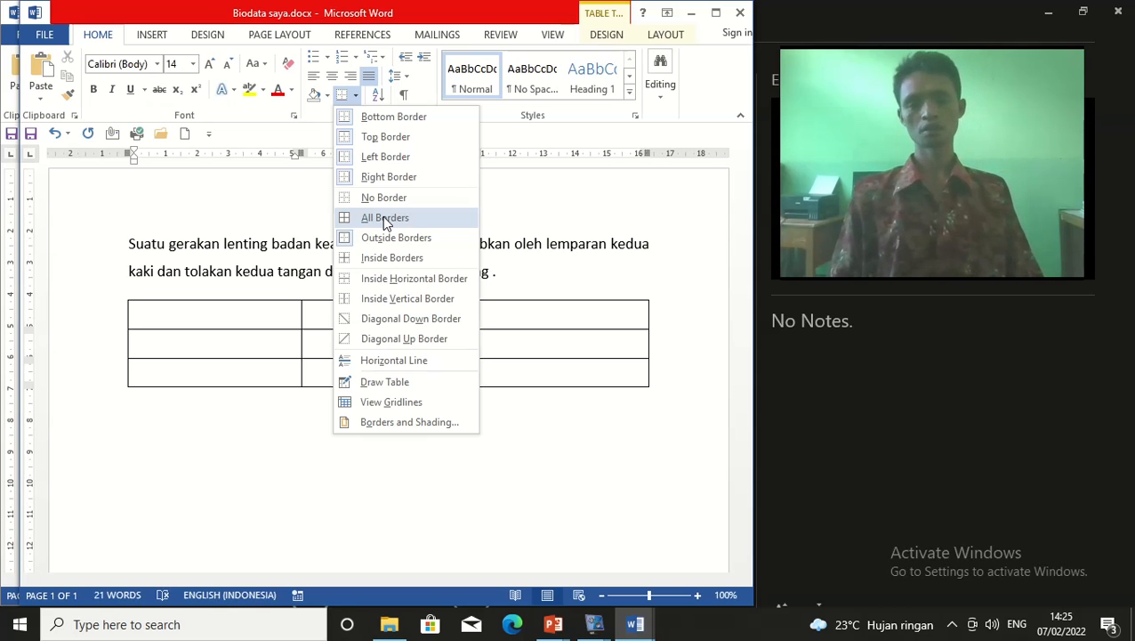
Apply All Borders to the table and drag the first column boundary left to narrow it
left_click(385, 219)
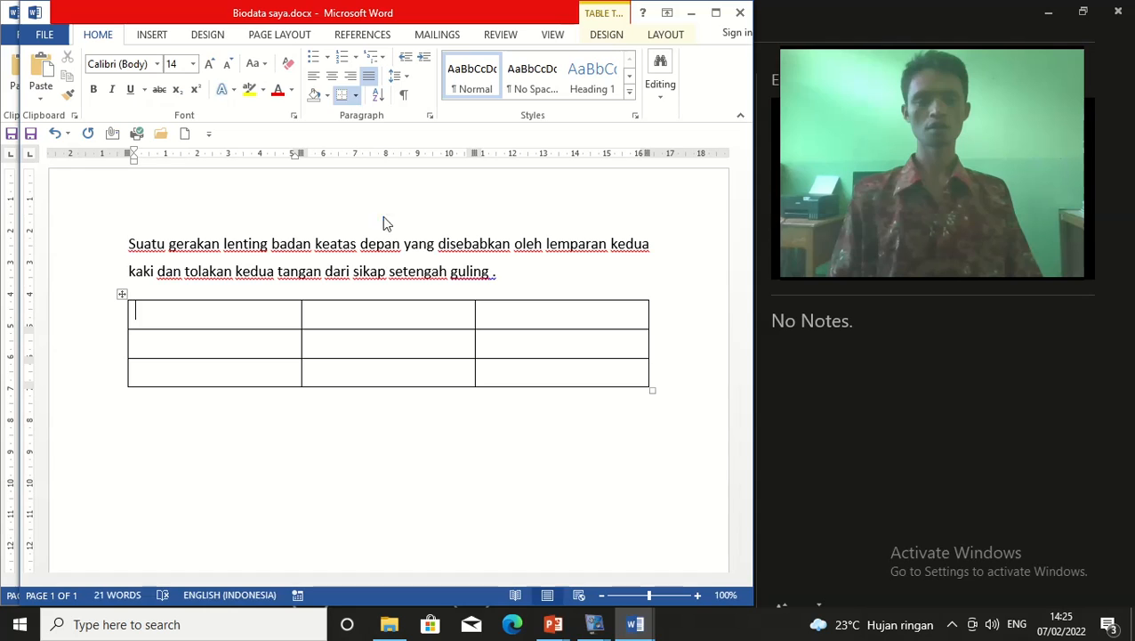
left_click(190, 344)
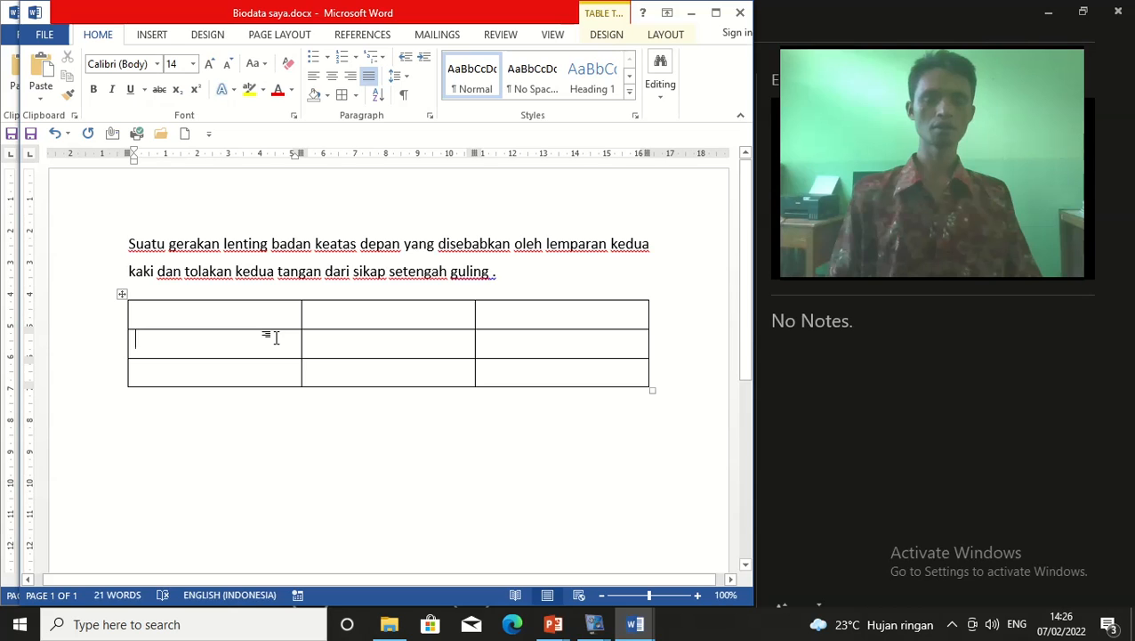
left_click(122, 294)
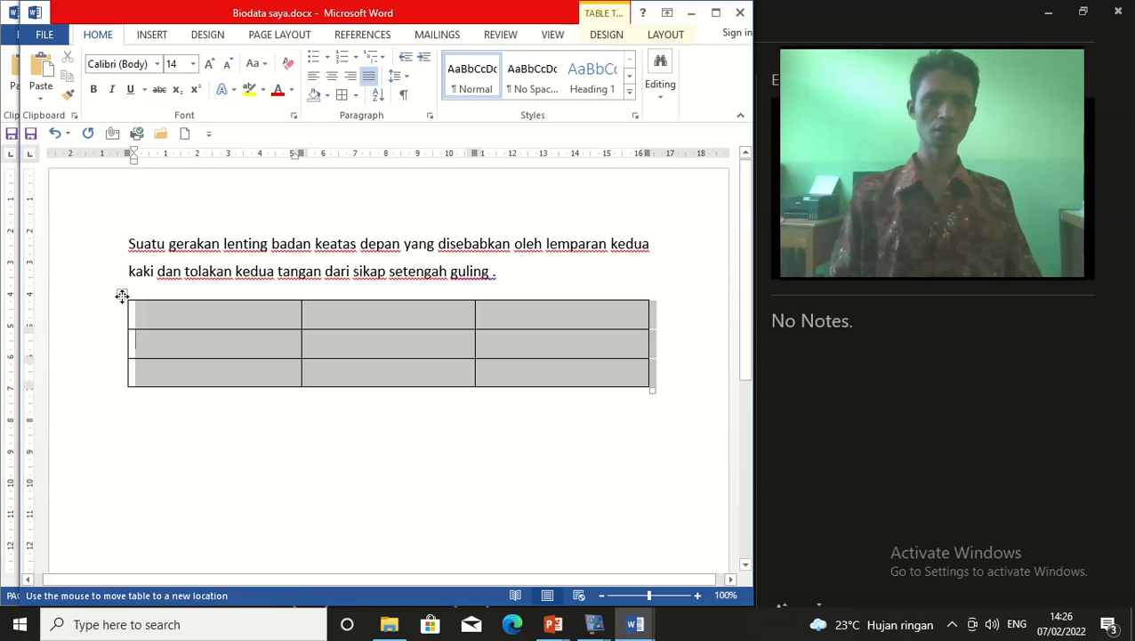
left_click(217, 336)
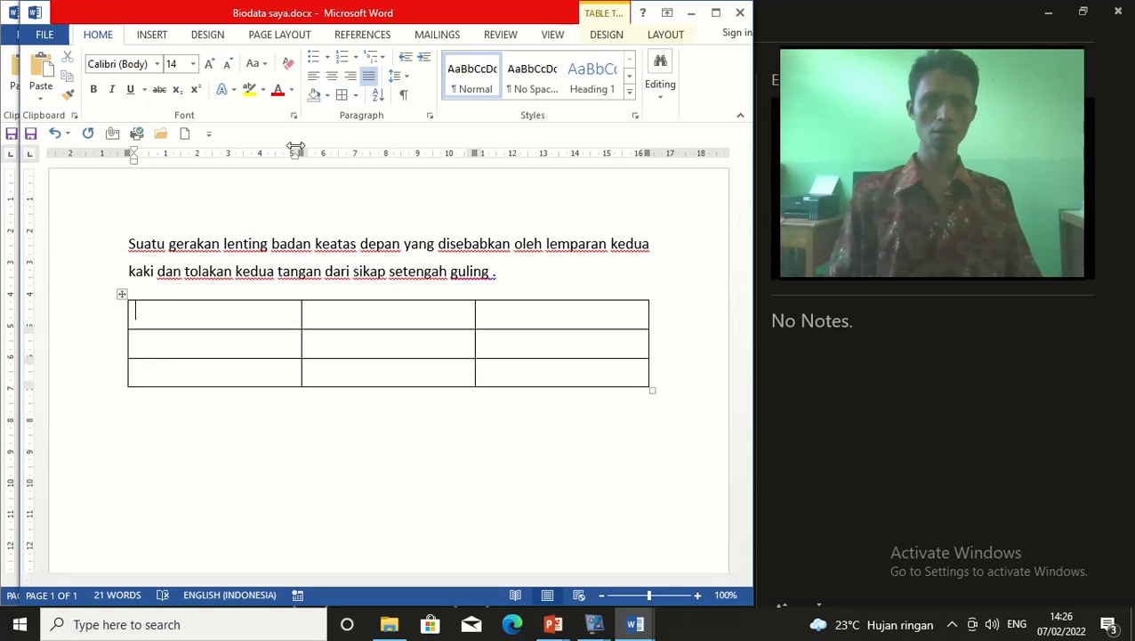
left_click_drag(297, 153, 220, 156)
left_click(175, 315)
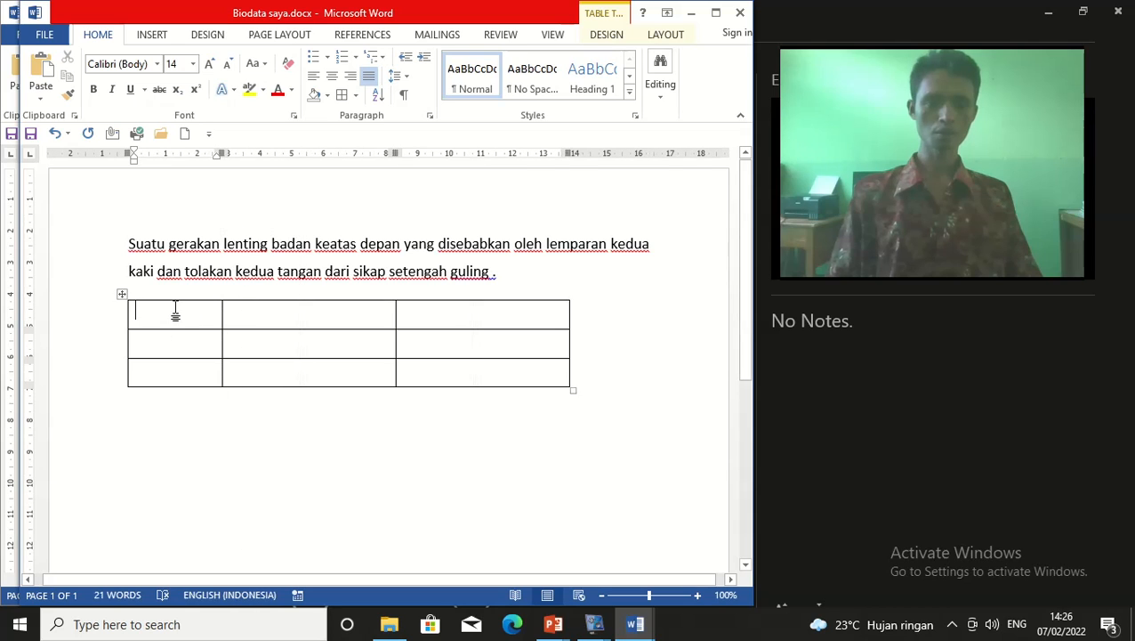
Type the headers Nomor, Nama and Jabatan in the table's top row
type("Nama")
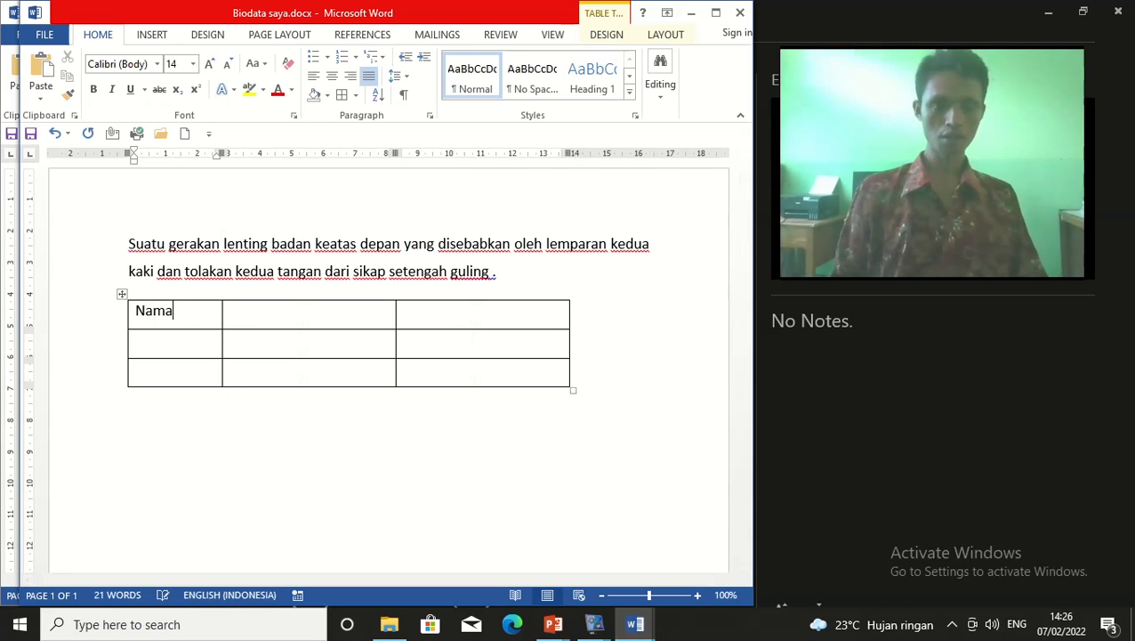
key("BackSpace")
key("BackSpace")
key("BackSpace")
key("BackSpace")
type("Nomor")
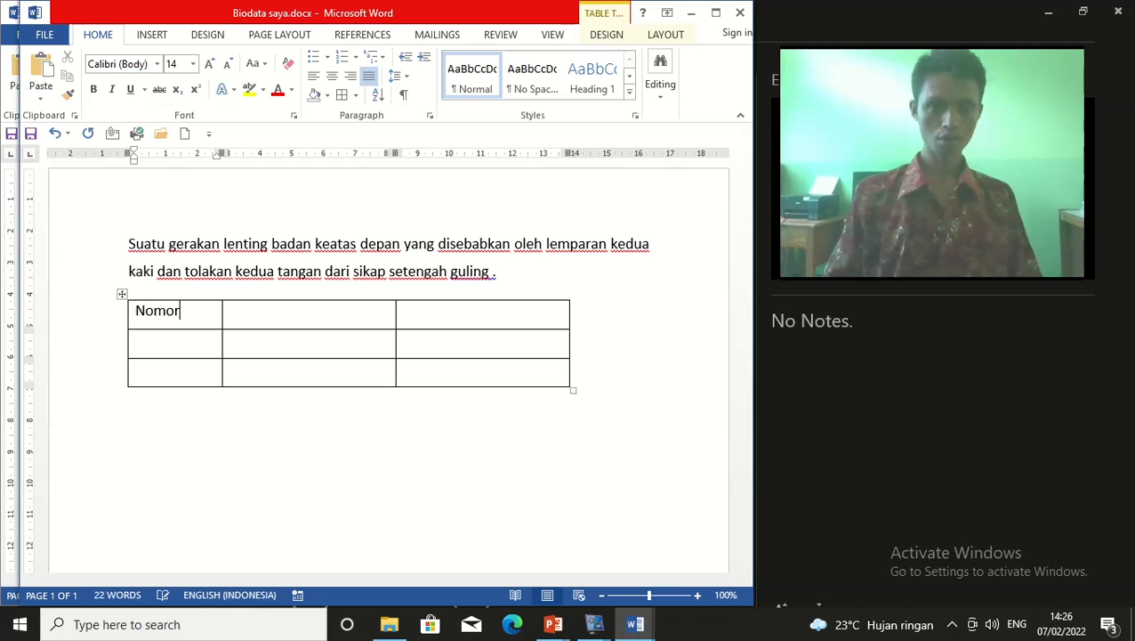
left_click(262, 321)
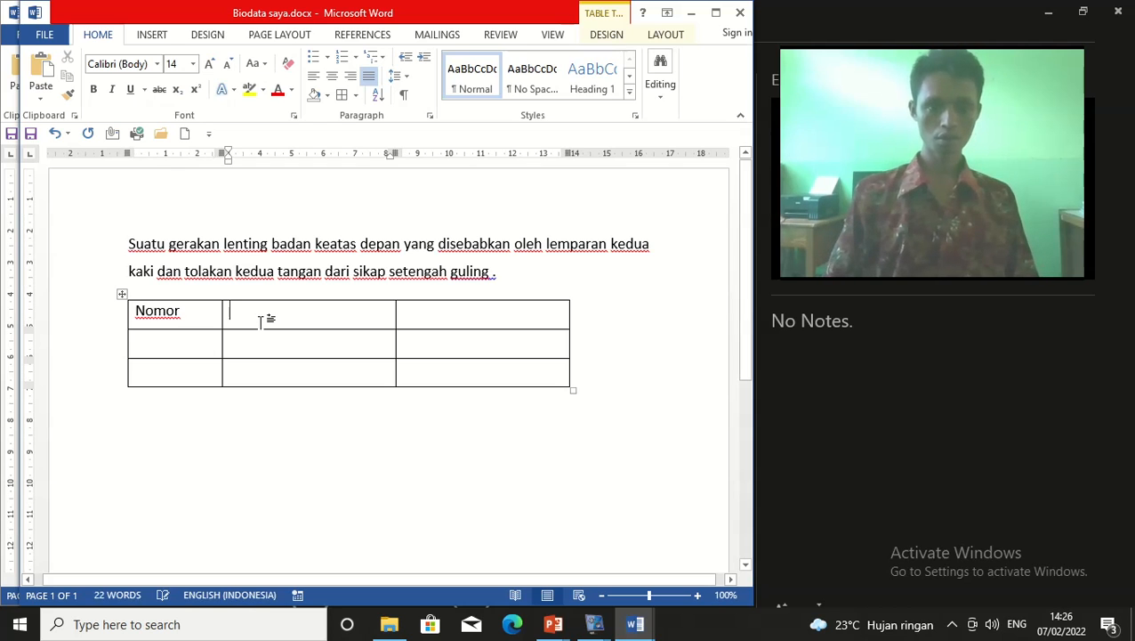
type("Nama")
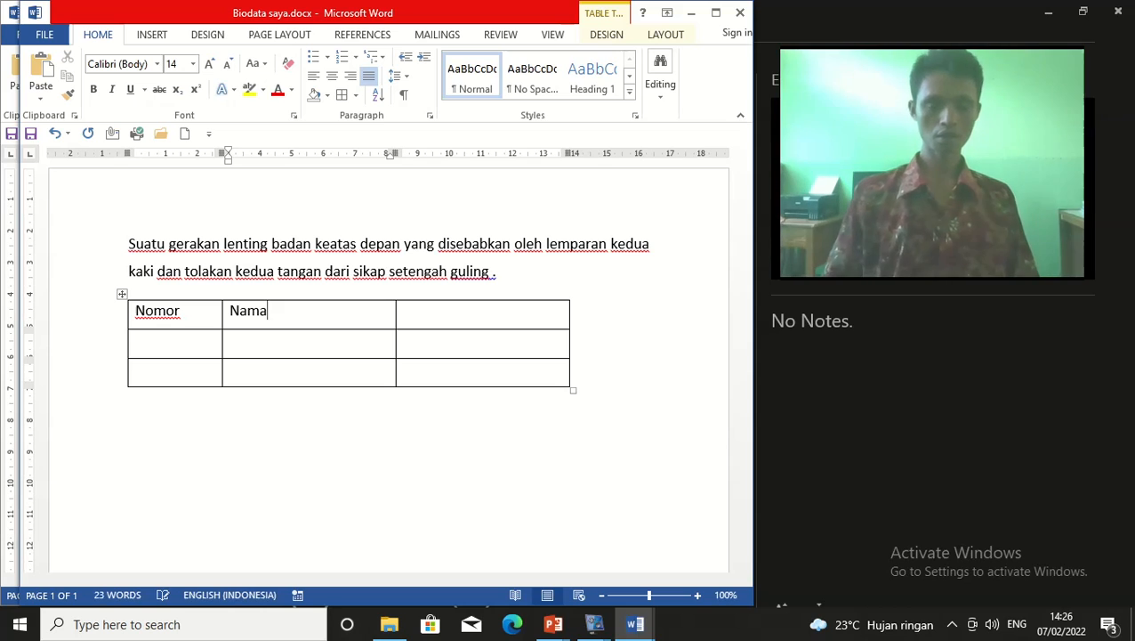
left_click(458, 327)
type("Jabatan")
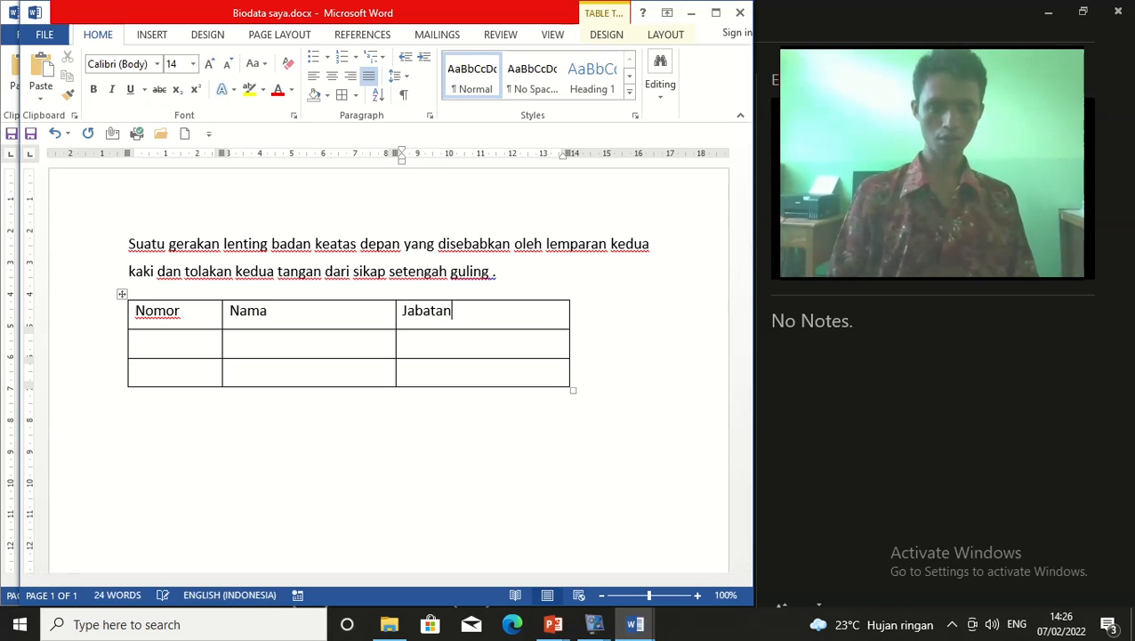
Narrow the Nomor column, then fill the first data row with a number, a name and 'Ketua TR'
left_click(192, 349)
left_click_drag(220, 162, 182, 163)
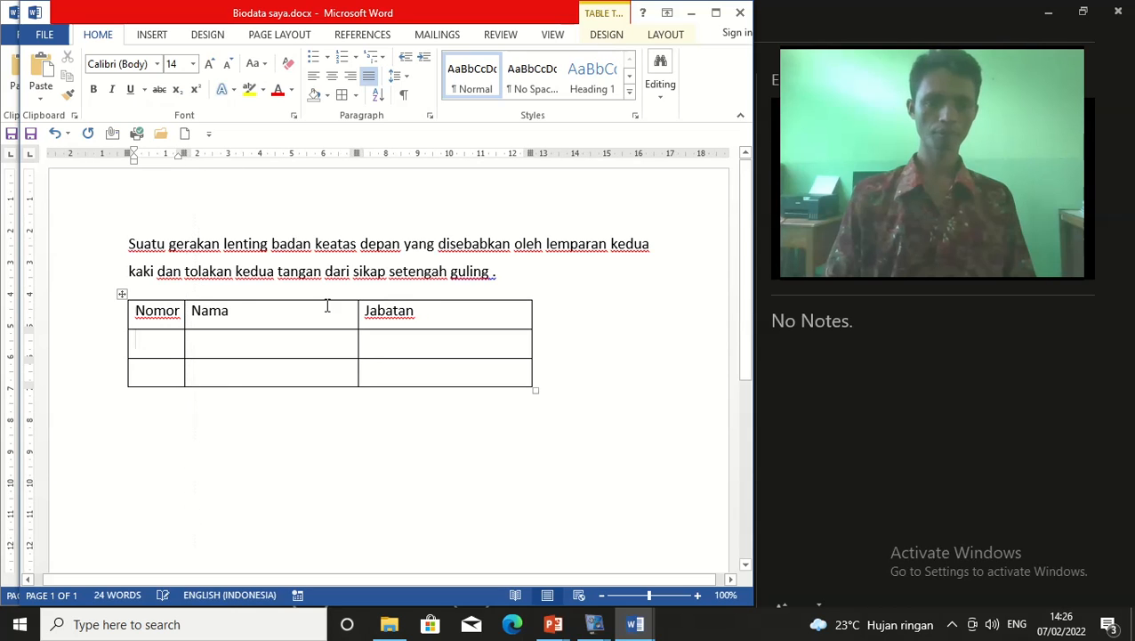
left_click(144, 350)
type("1")
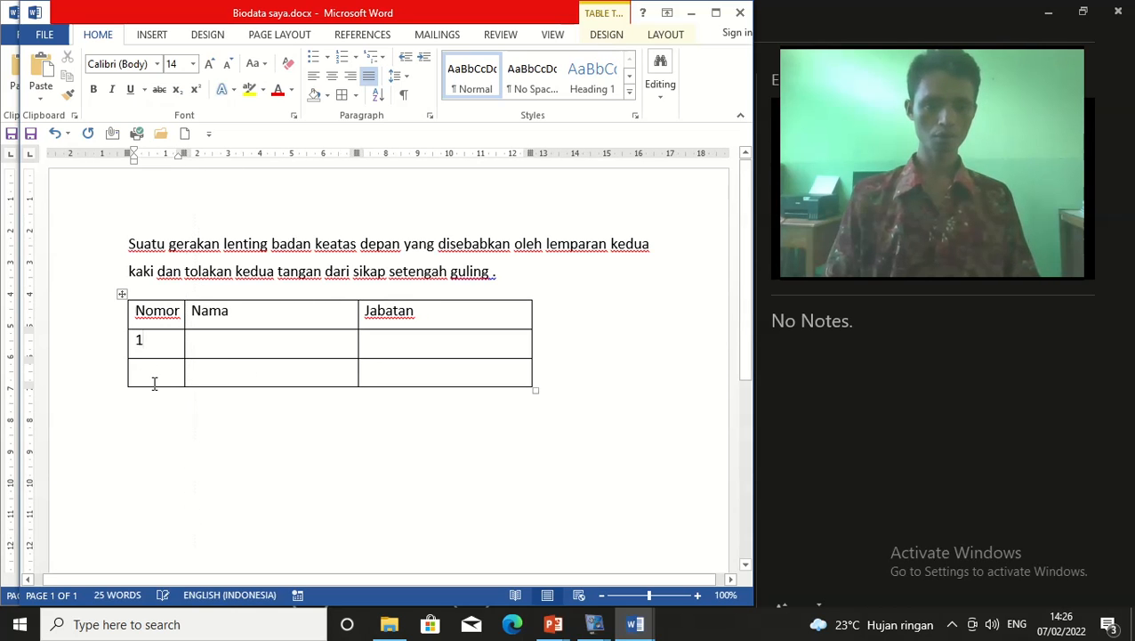
type("2")
left_click(276, 342)
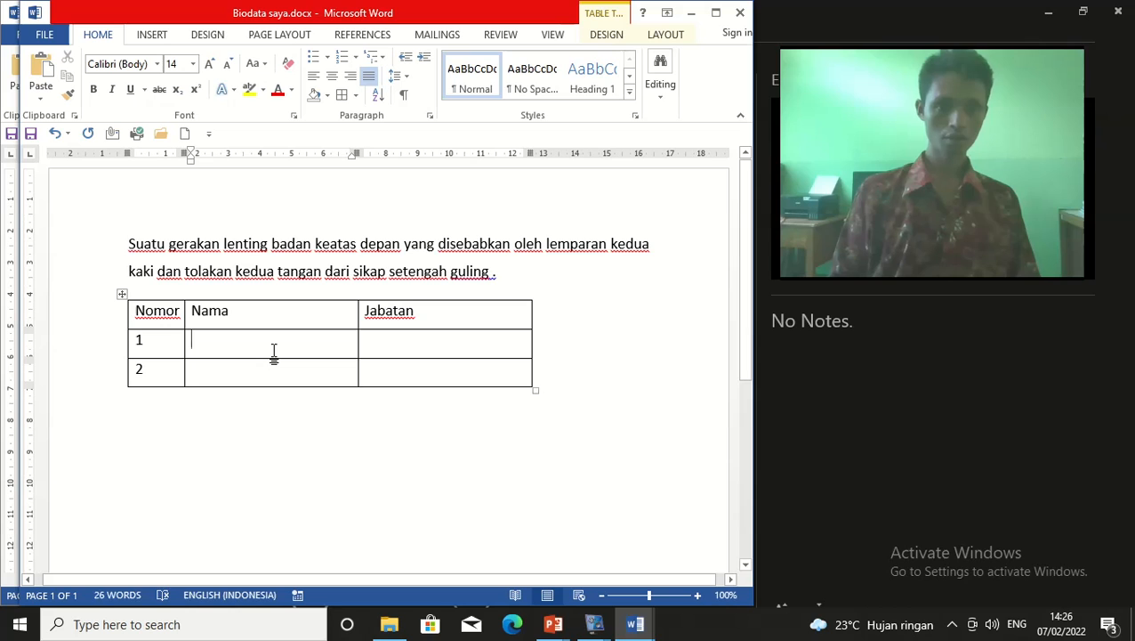
type("Amir")
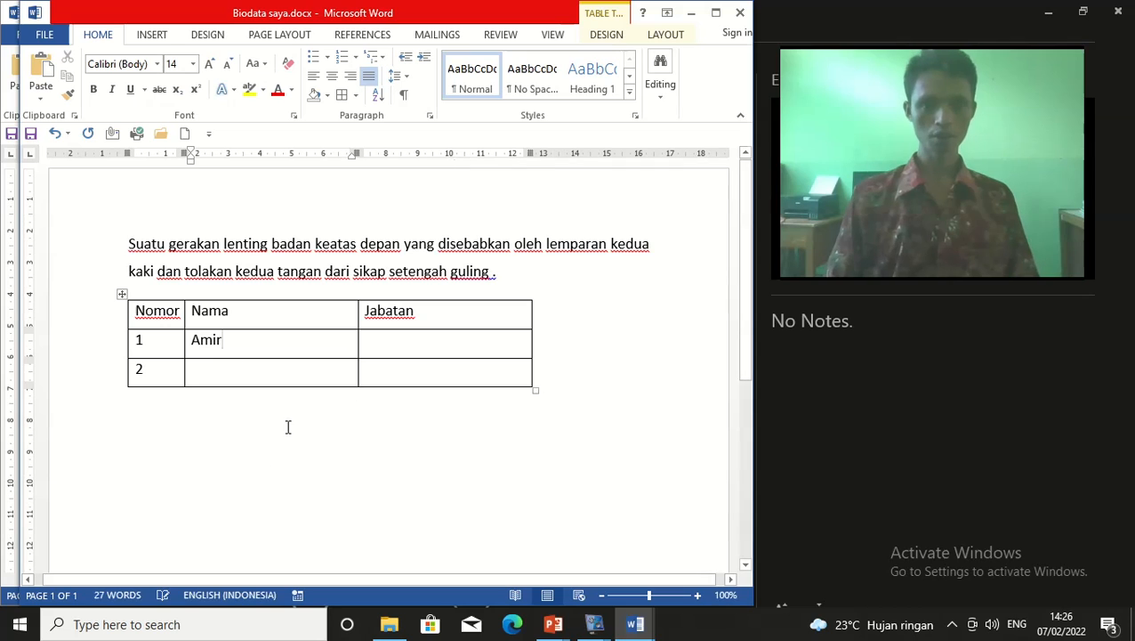
left_click(391, 344)
type("K")
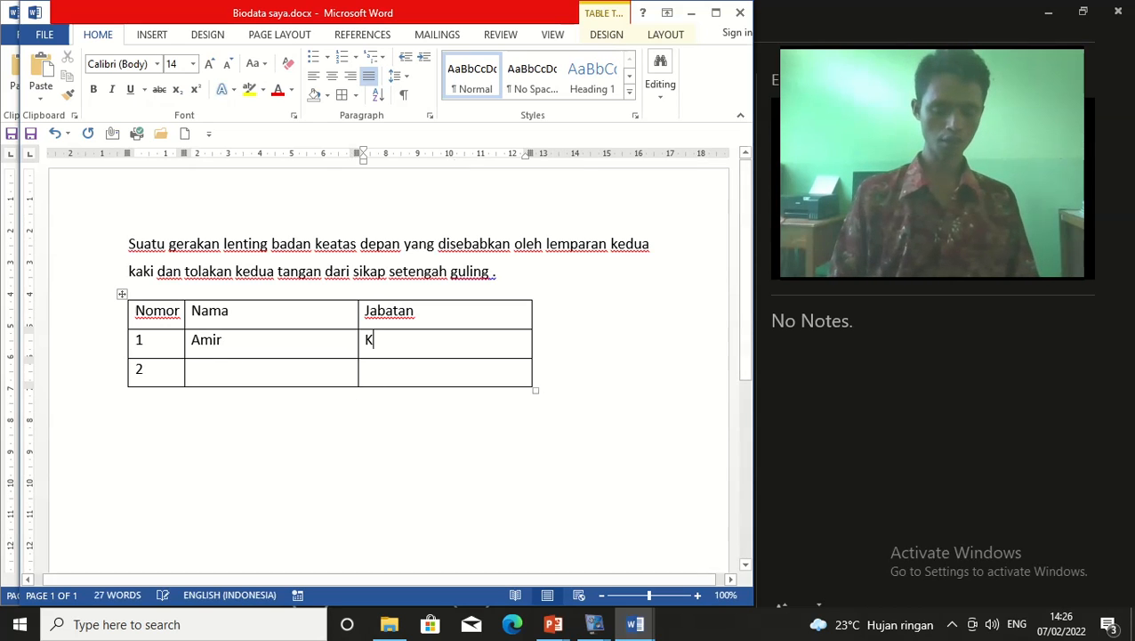
type("etua")
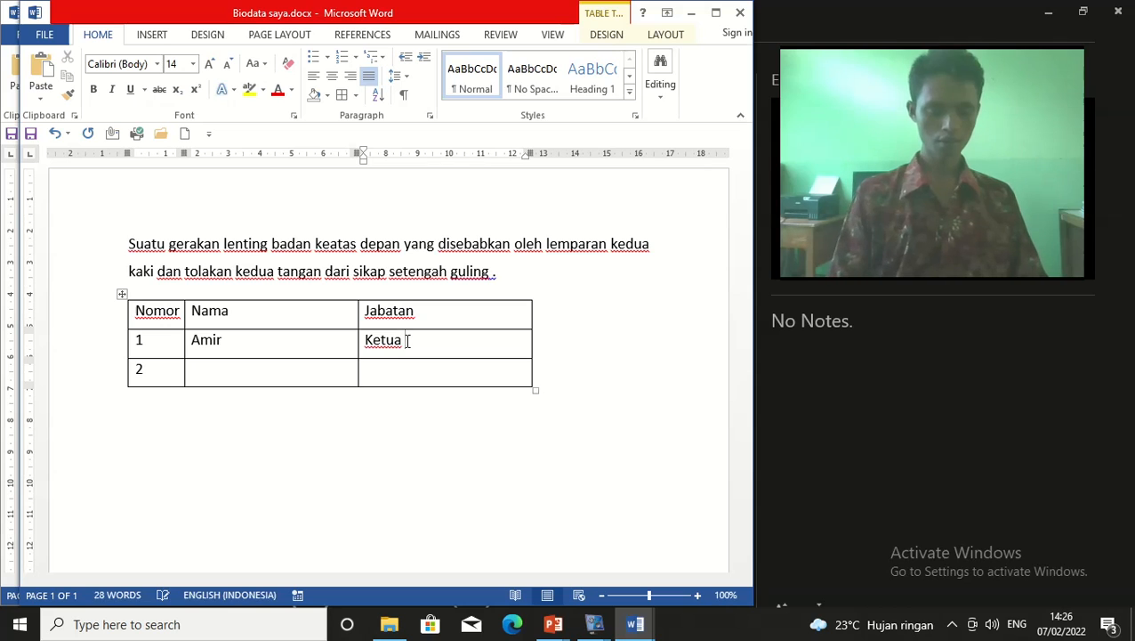
type(" TR")
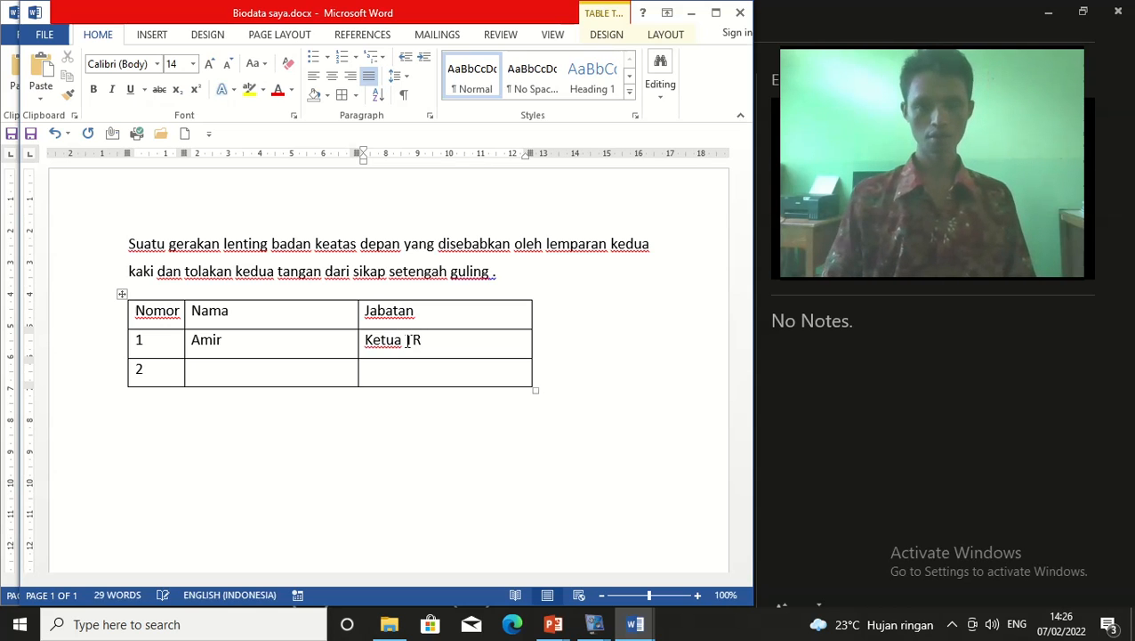
Replace the first row's name and correct 'Ketua TR' to 'Ketua RT'
left_click(288, 345)
left_click_drag(167, 343, 201, 331)
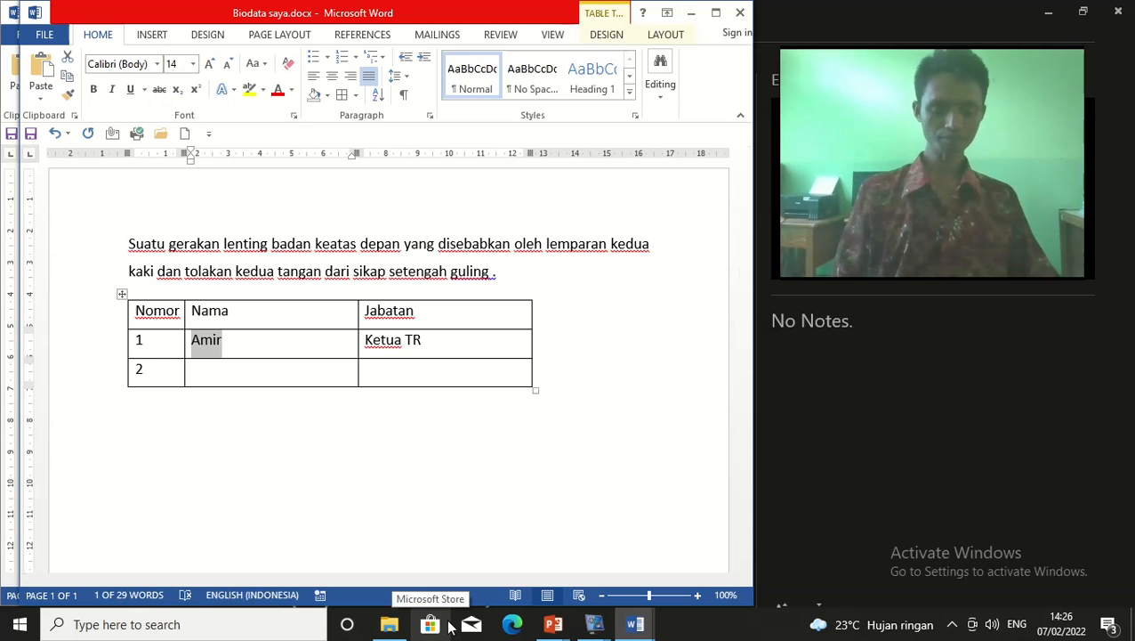
type("Wil")
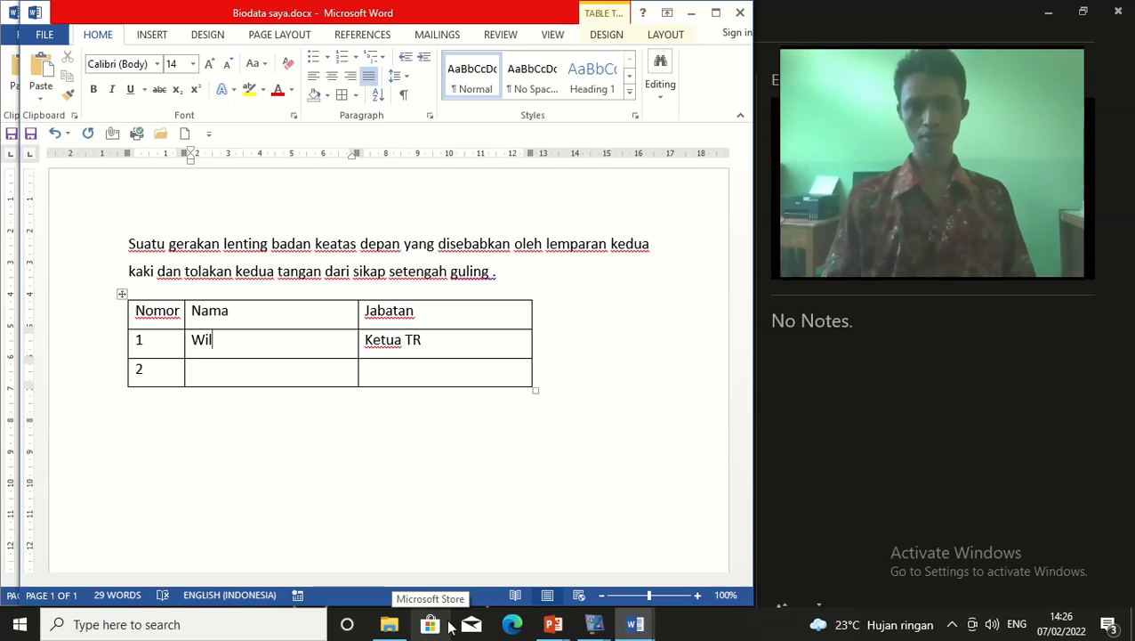
left_click(427, 339)
key("BackSpace")
key("BackSpace")
type("RT")
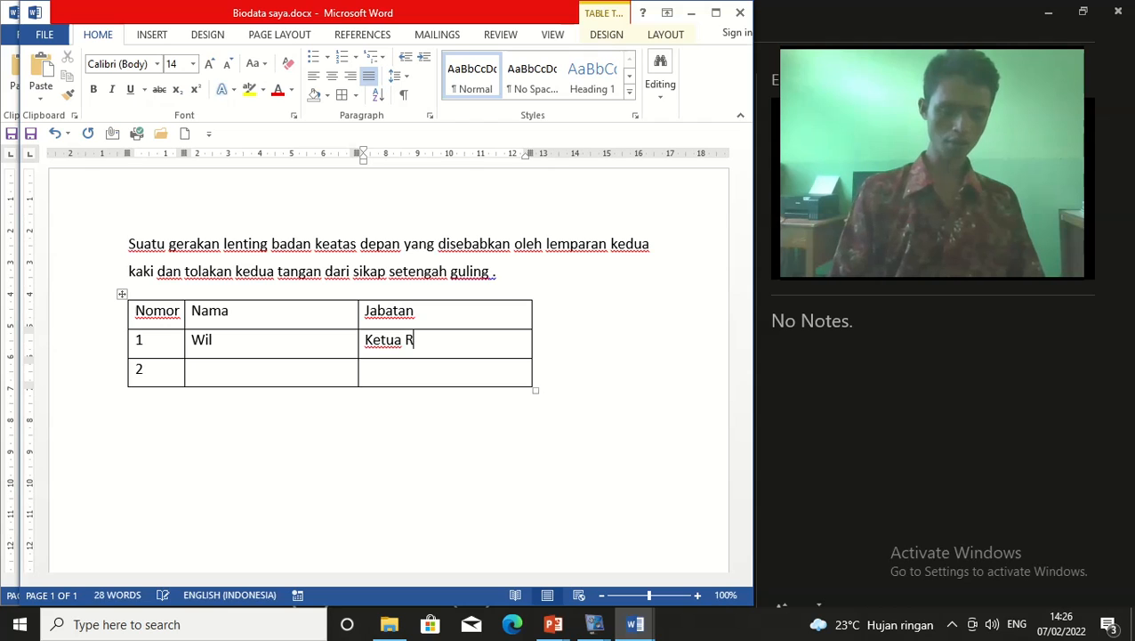
Fill the second data row with a name and the position 'Ketua RW'
left_click(269, 370)
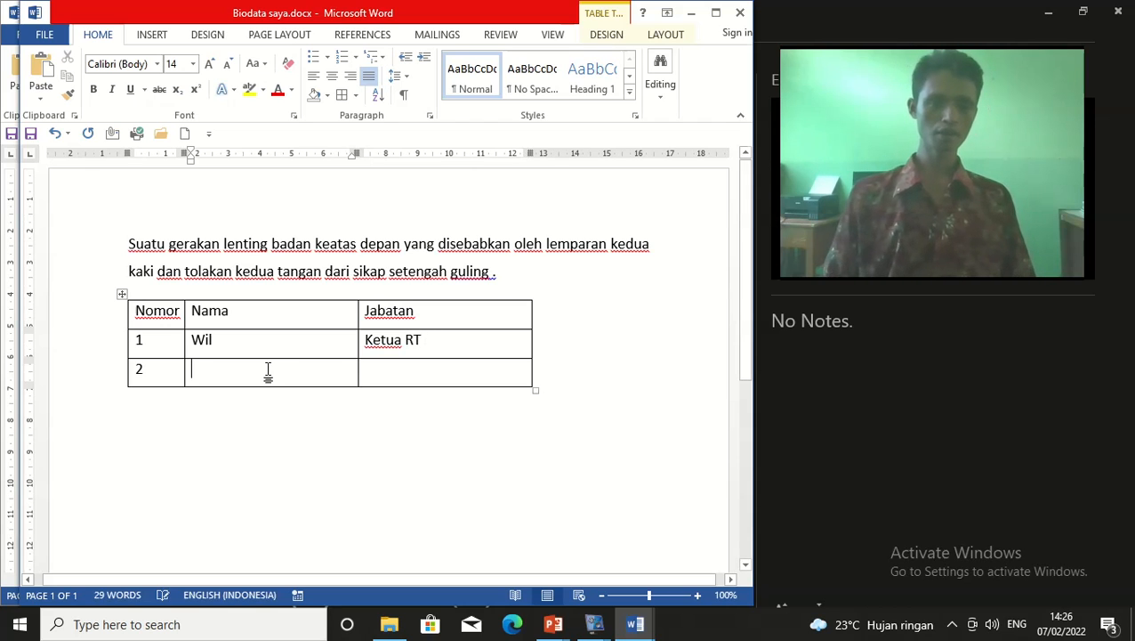
type("Paskal")
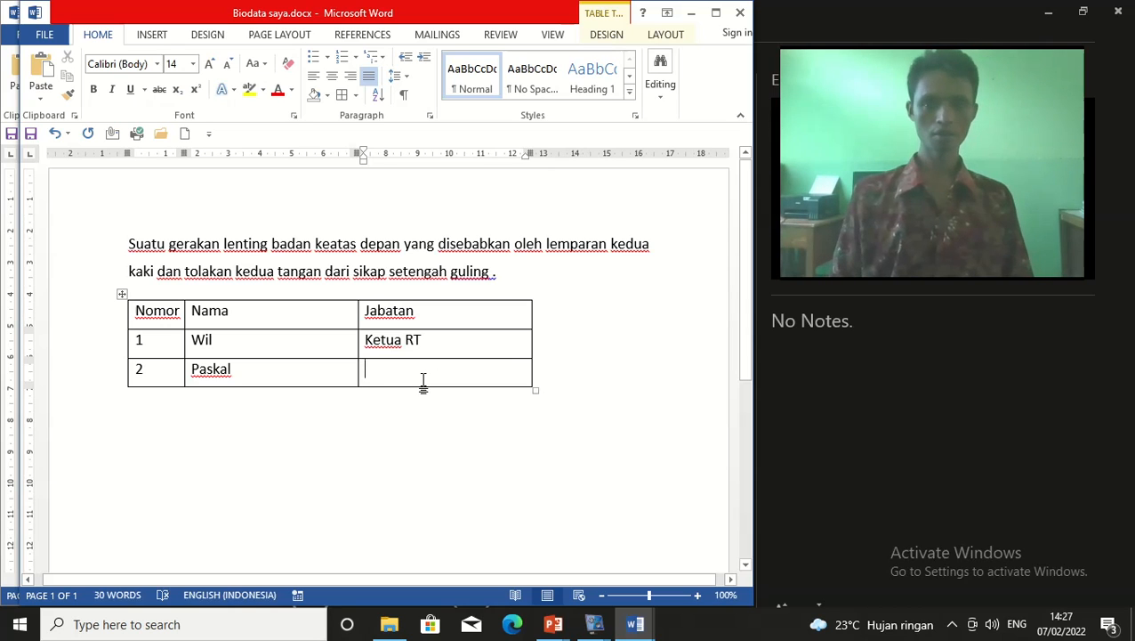
type("K")
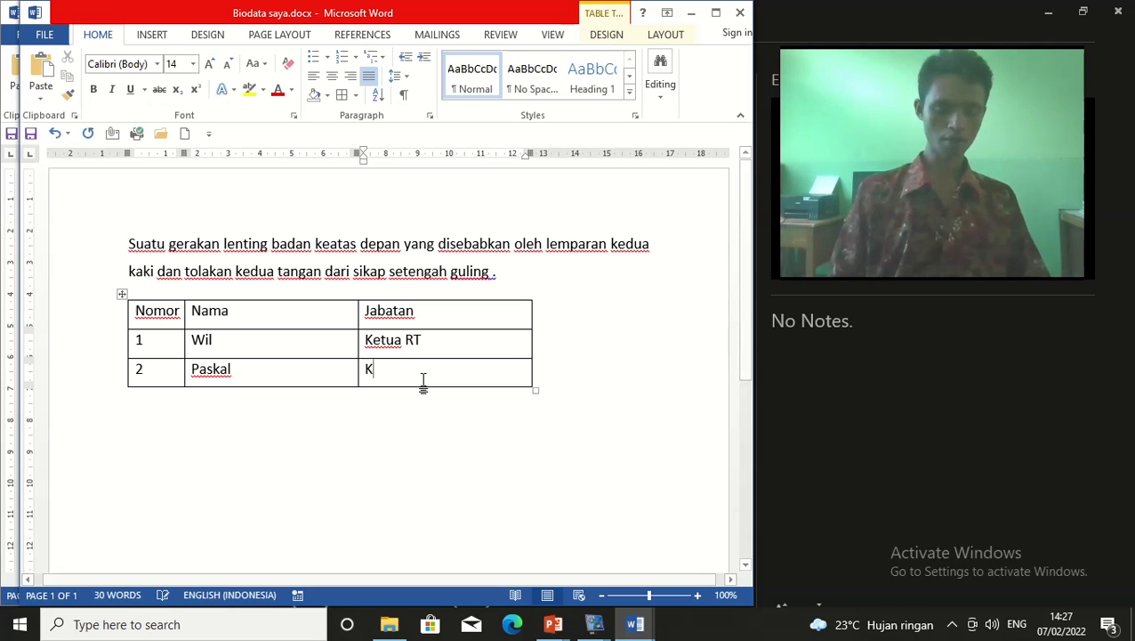
type("etua RW")
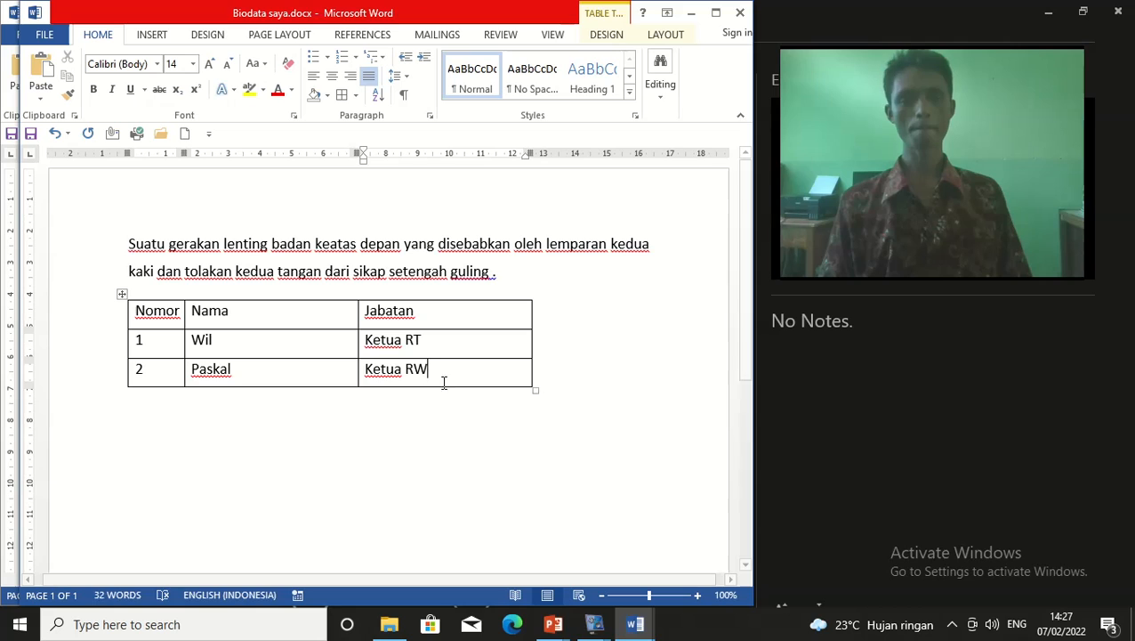
left_click(322, 393)
left_click(283, 353)
left_click(170, 356)
Change the Nomor header to 'N0.' and narrow its column
key("BackSpace")
key("BackSpace")
key("BackSpace")
key("BackSpace")
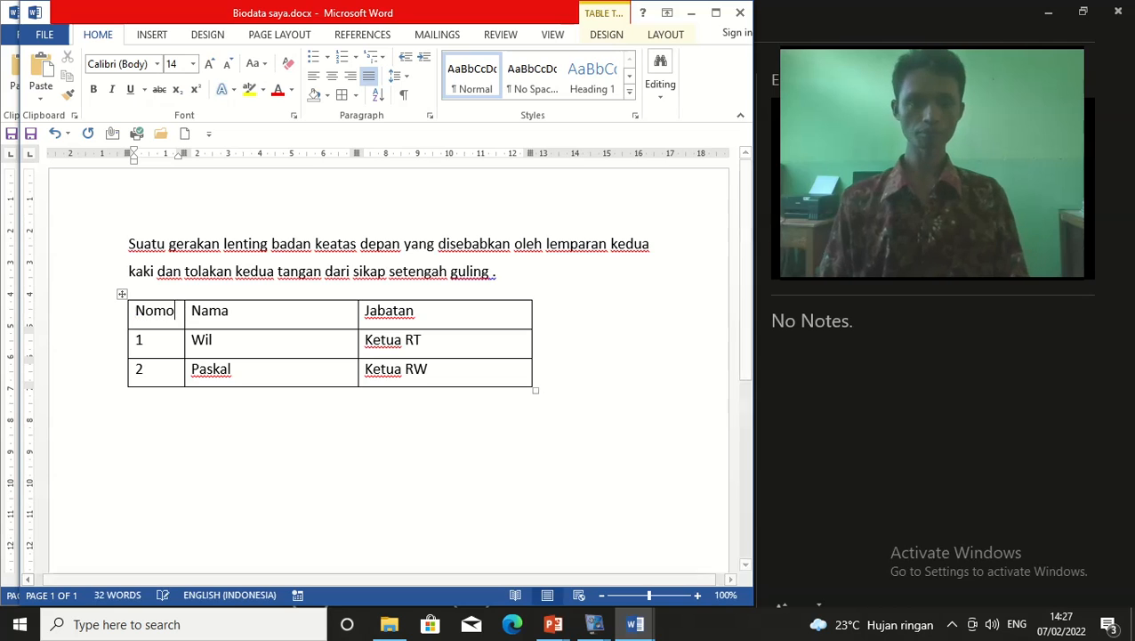
type("0.")
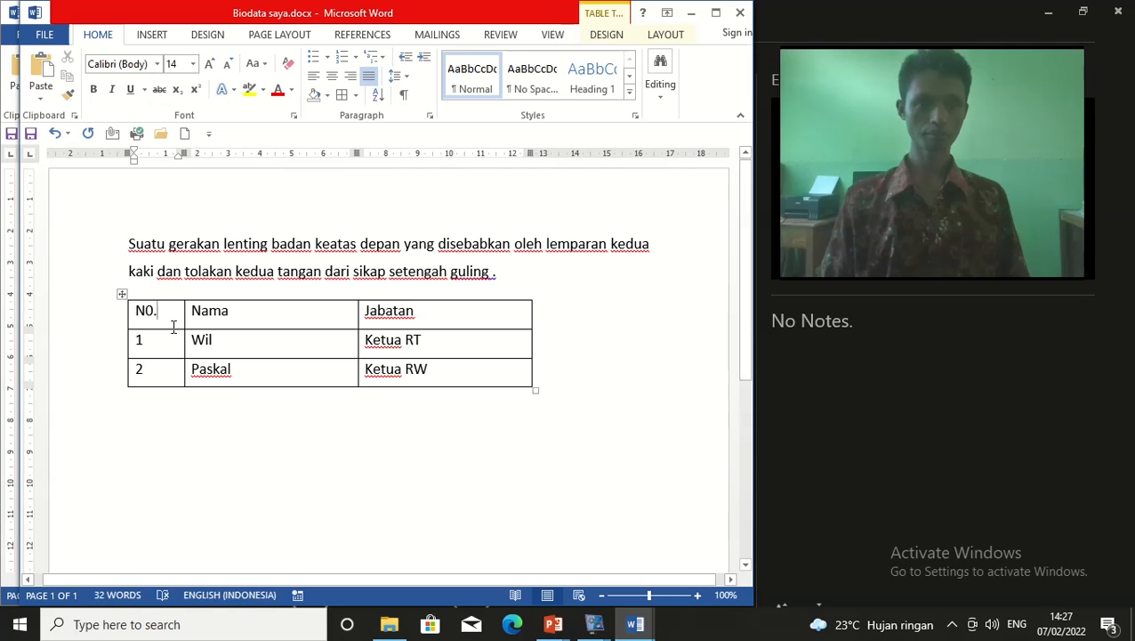
left_click_drag(179, 154, 167, 154)
Widen the Nama column and narrow the Jabatan column using the ruler markers
left_click(480, 323)
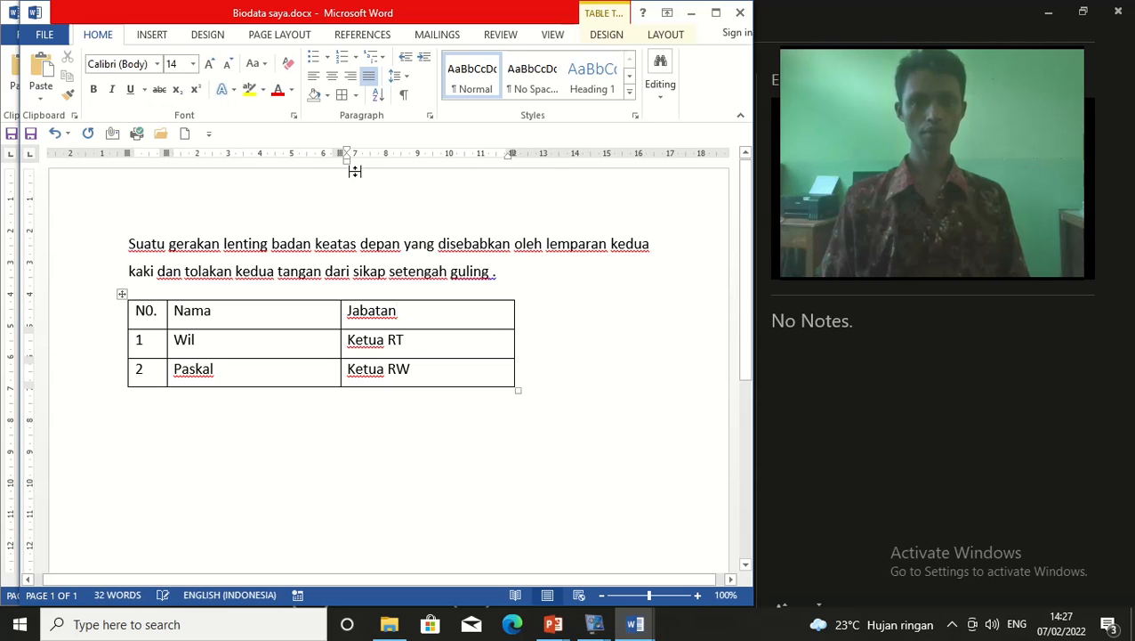
left_click_drag(342, 153, 412, 154)
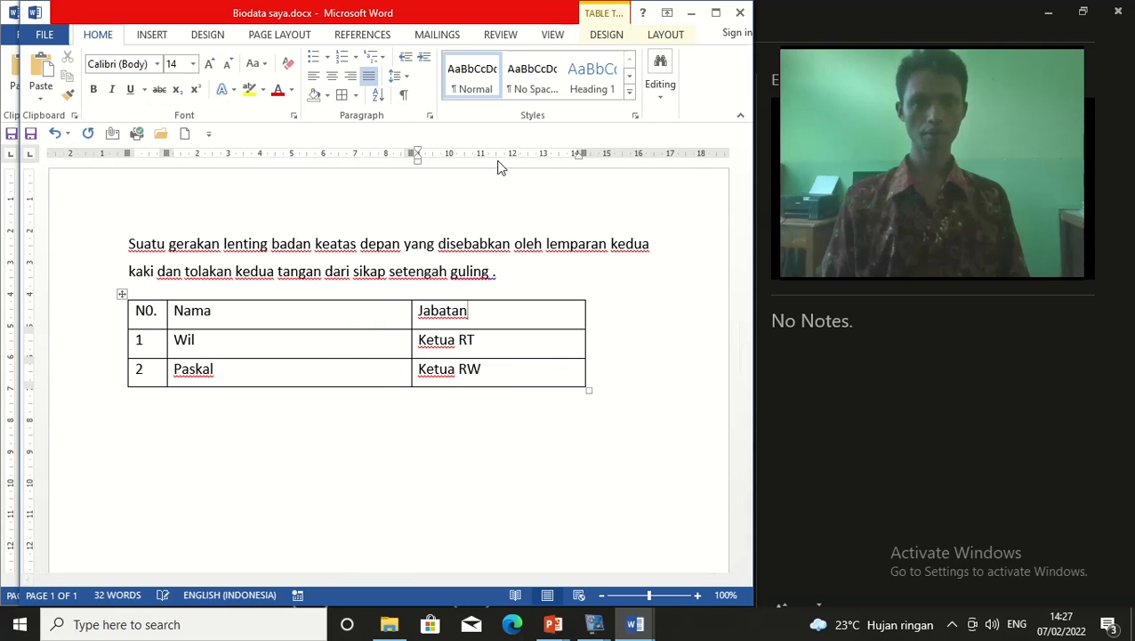
left_click_drag(578, 153, 507, 154)
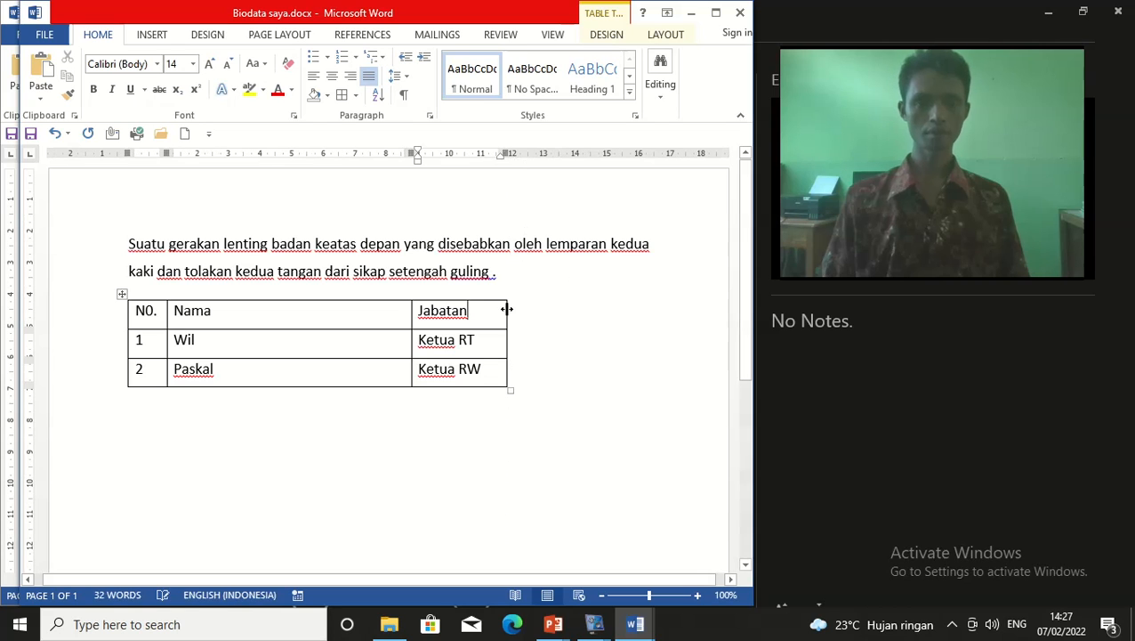
left_click(489, 339)
left_click(317, 320)
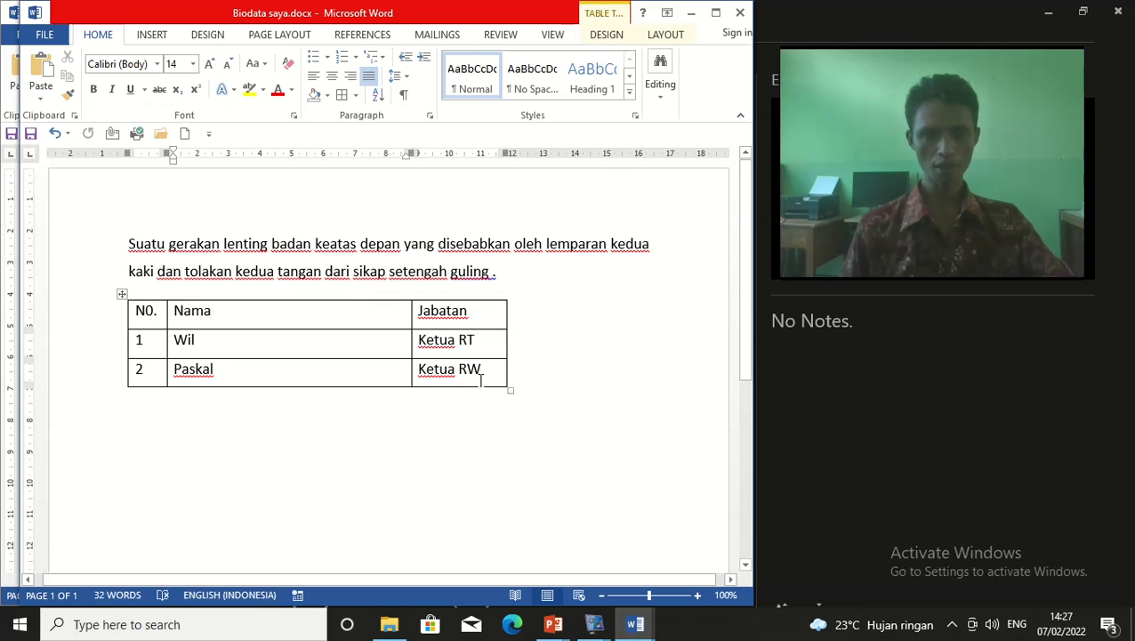
left_click_drag(142, 311, 482, 375)
left_click(450, 528)
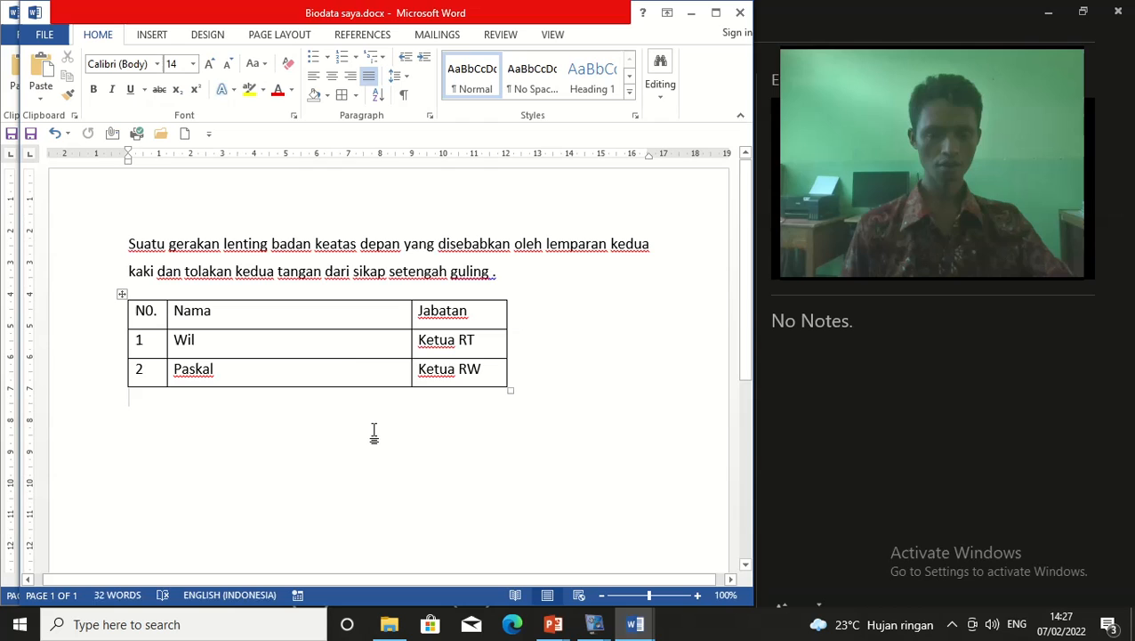
left_click(340, 366)
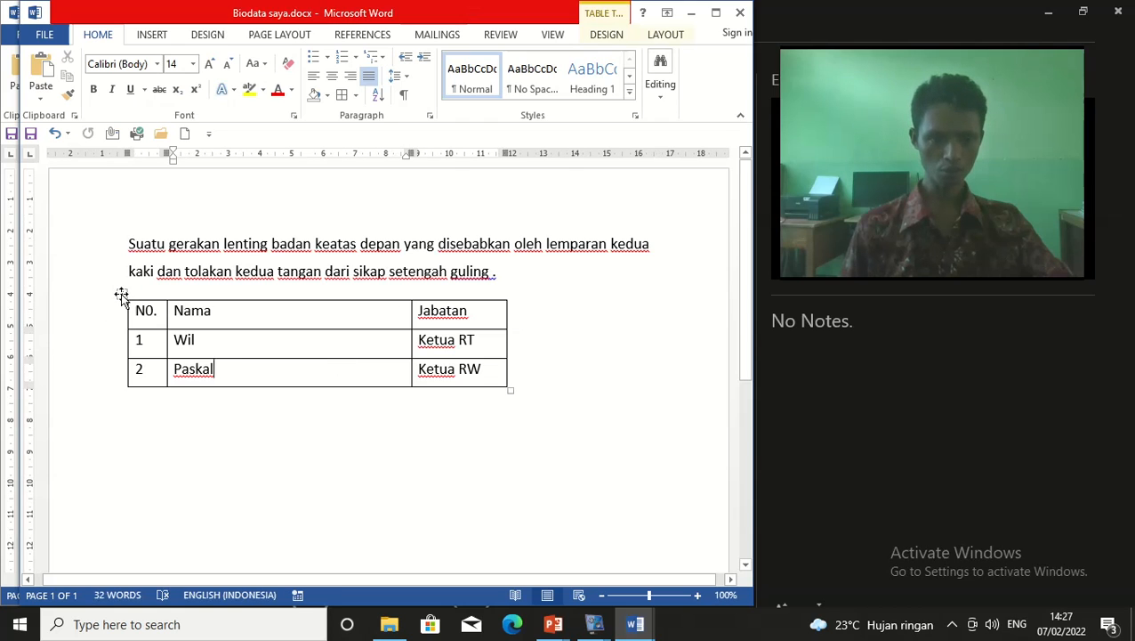
left_click(121, 295)
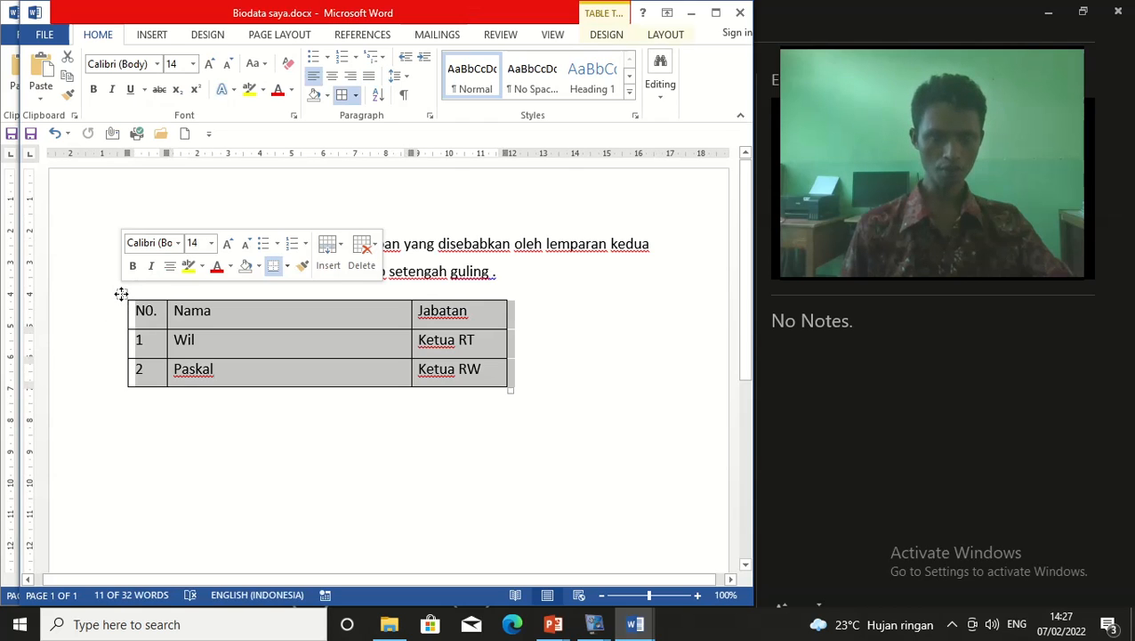
left_click(364, 478)
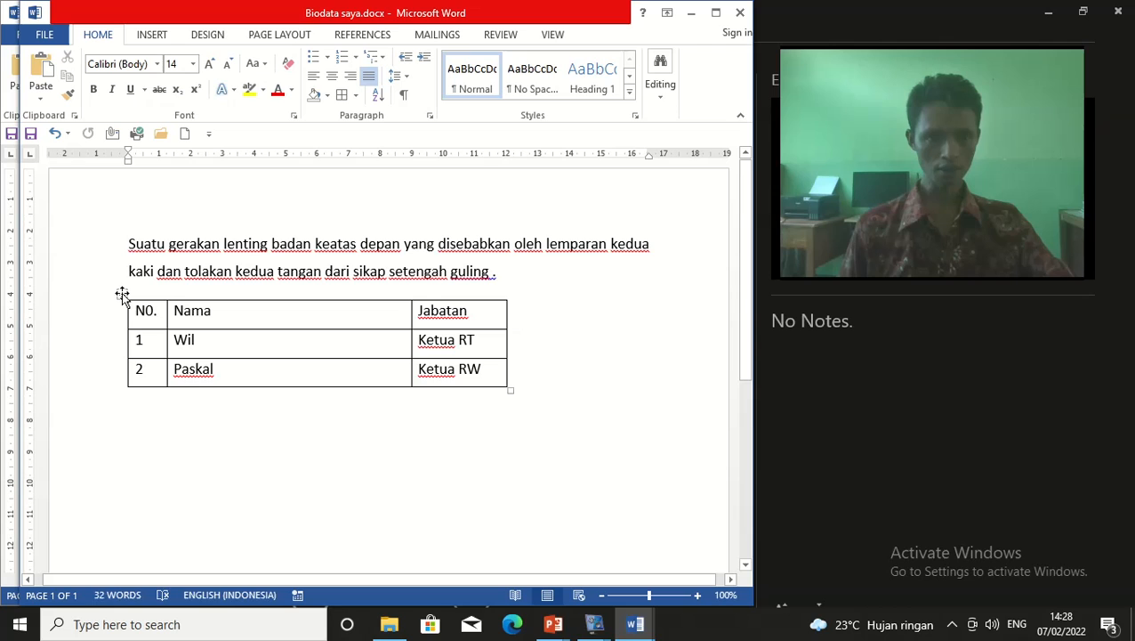
left_click(122, 294)
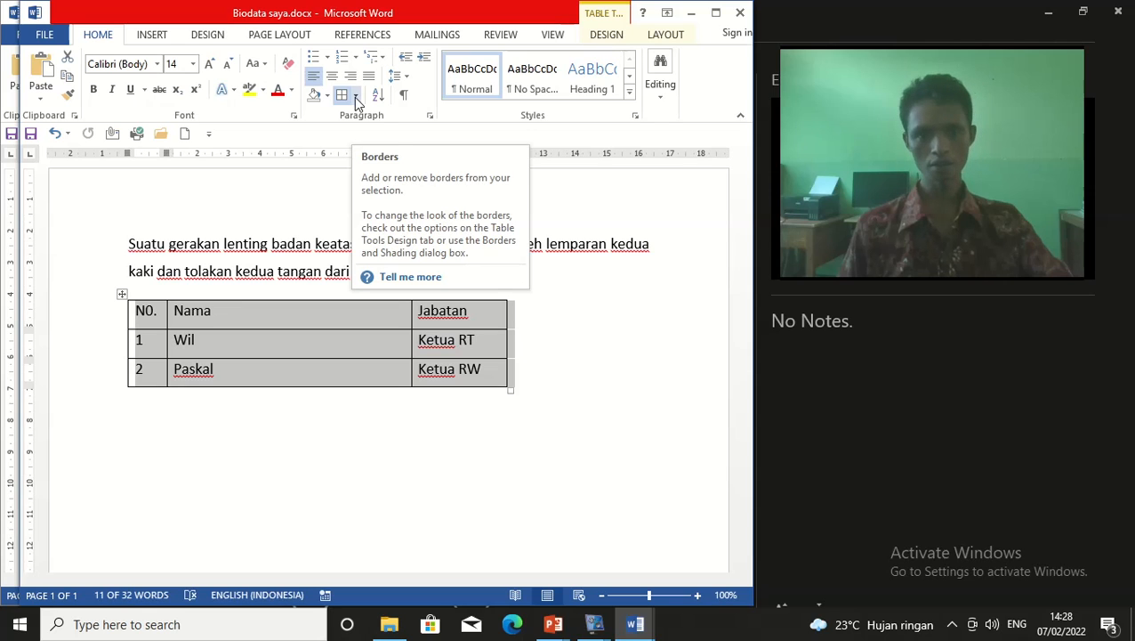
left_click(354, 95)
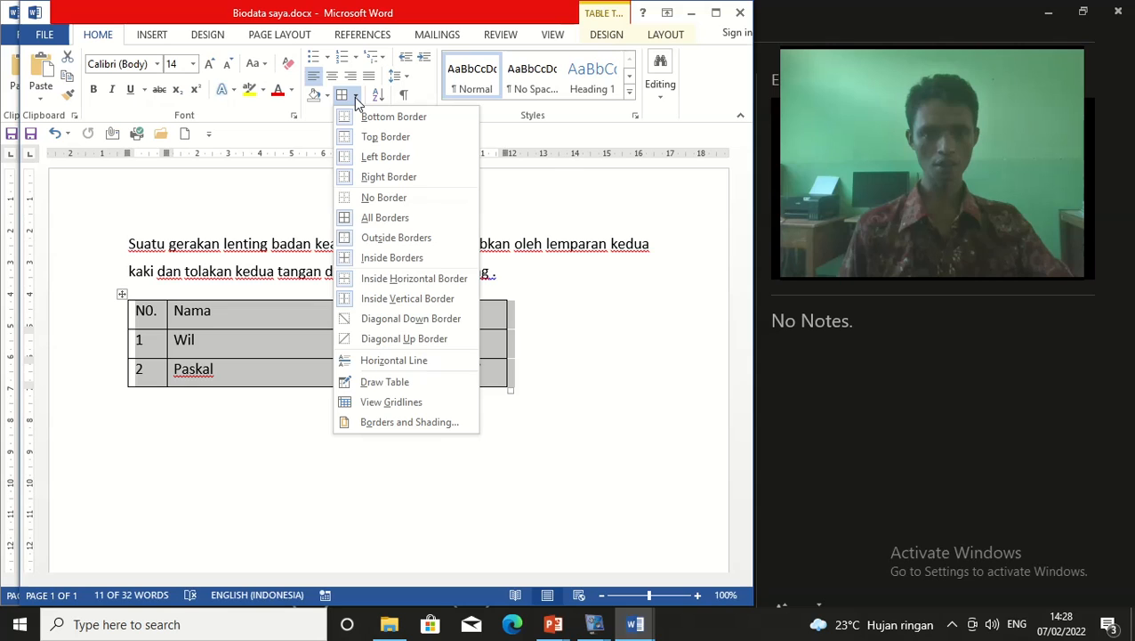
left_click(397, 200)
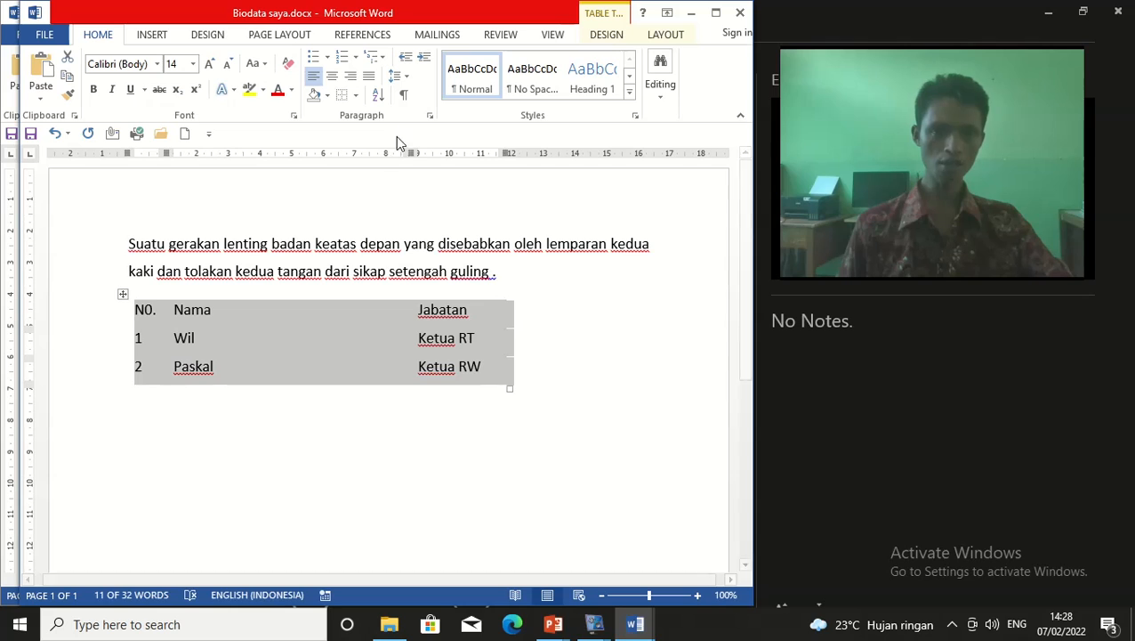
left_click(355, 98)
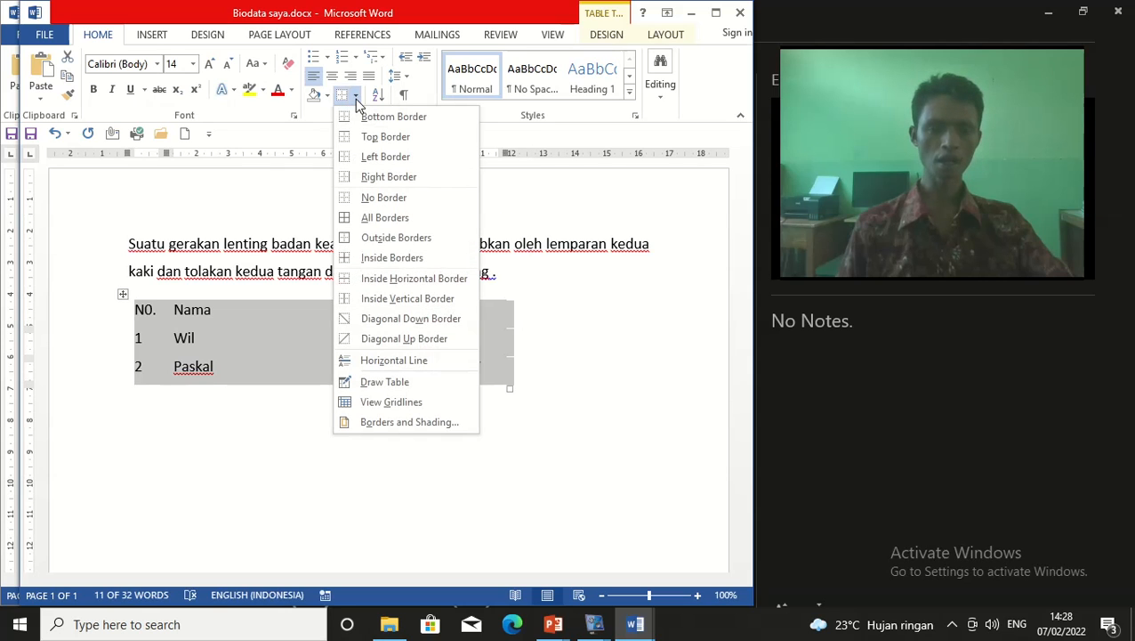
left_click(368, 218)
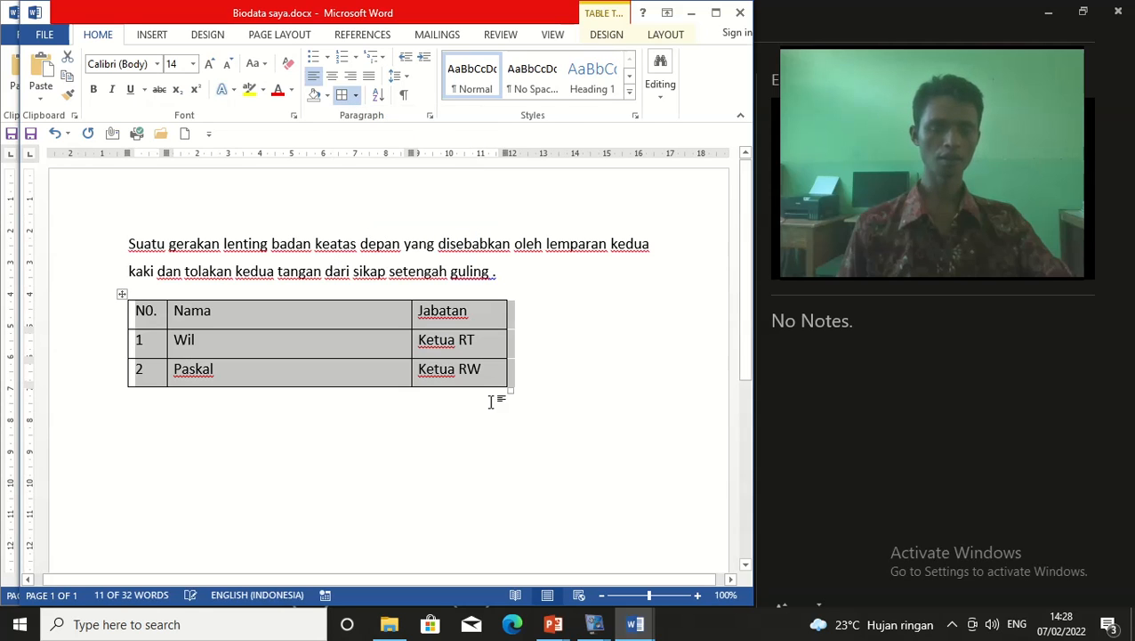
left_click(497, 434)
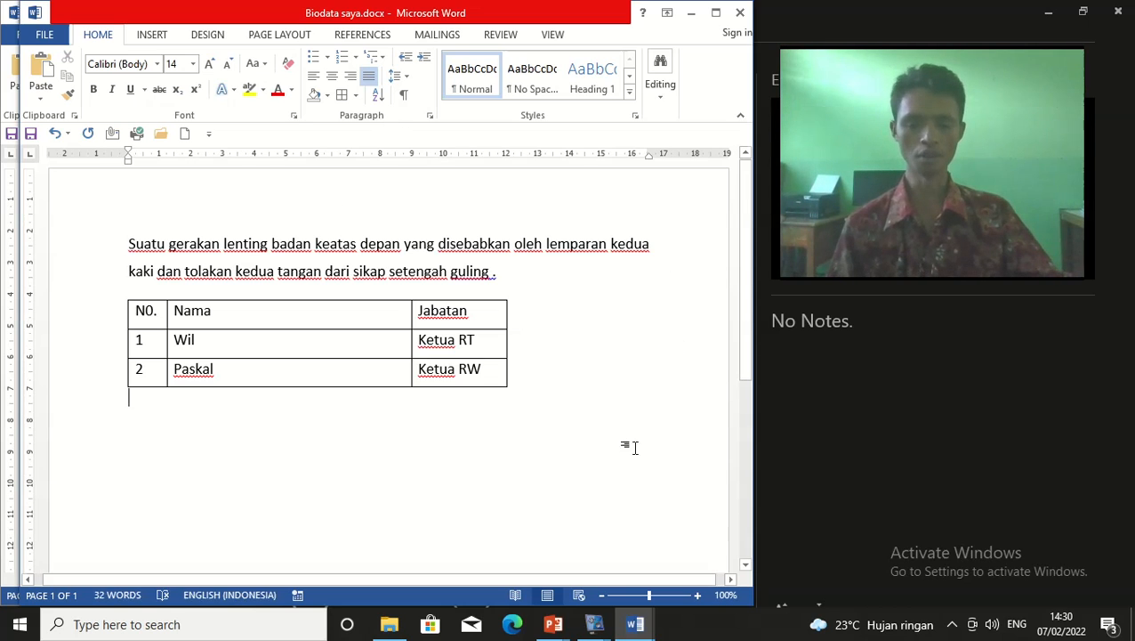
Bring the PowerPoint slide show in front of Word from the taskbar previews
left_click(589, 627)
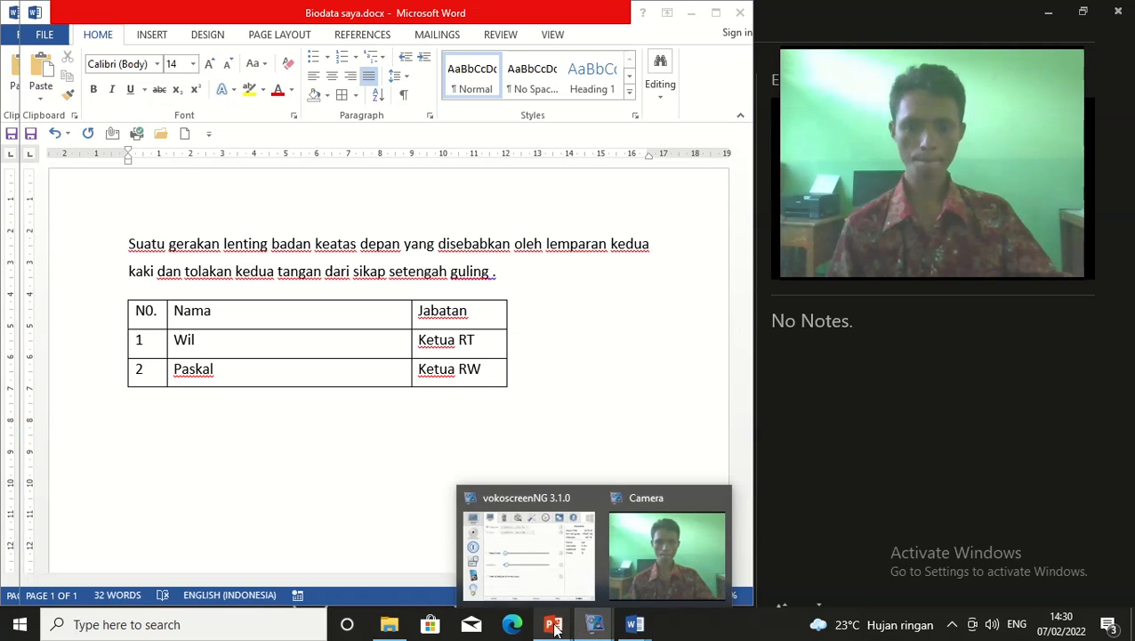
mouse_move(553, 626)
left_click(699, 563)
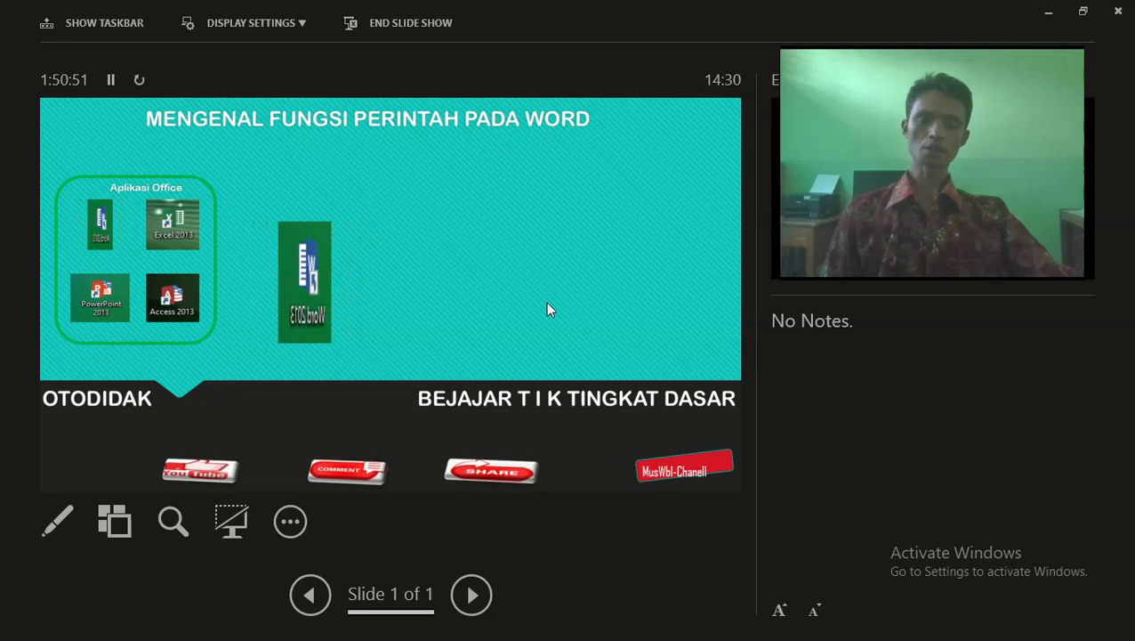
Turn on Show Taskbar from Presenter View's Screen options, applying it a second time
left_click(284, 527)
mouse_move(338, 429)
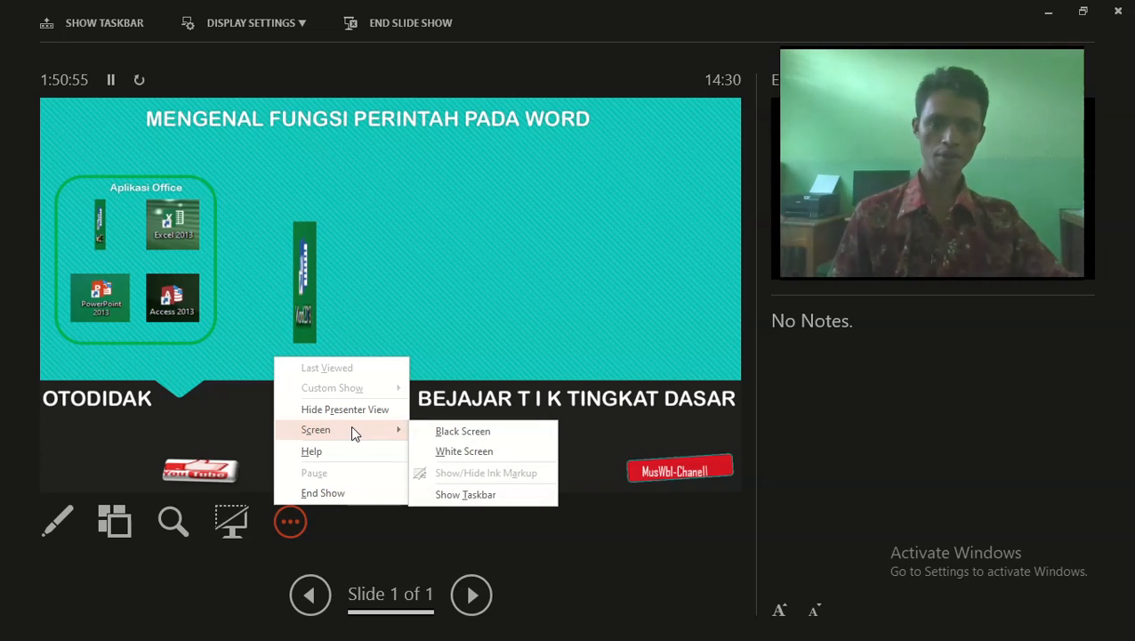
left_click(486, 494)
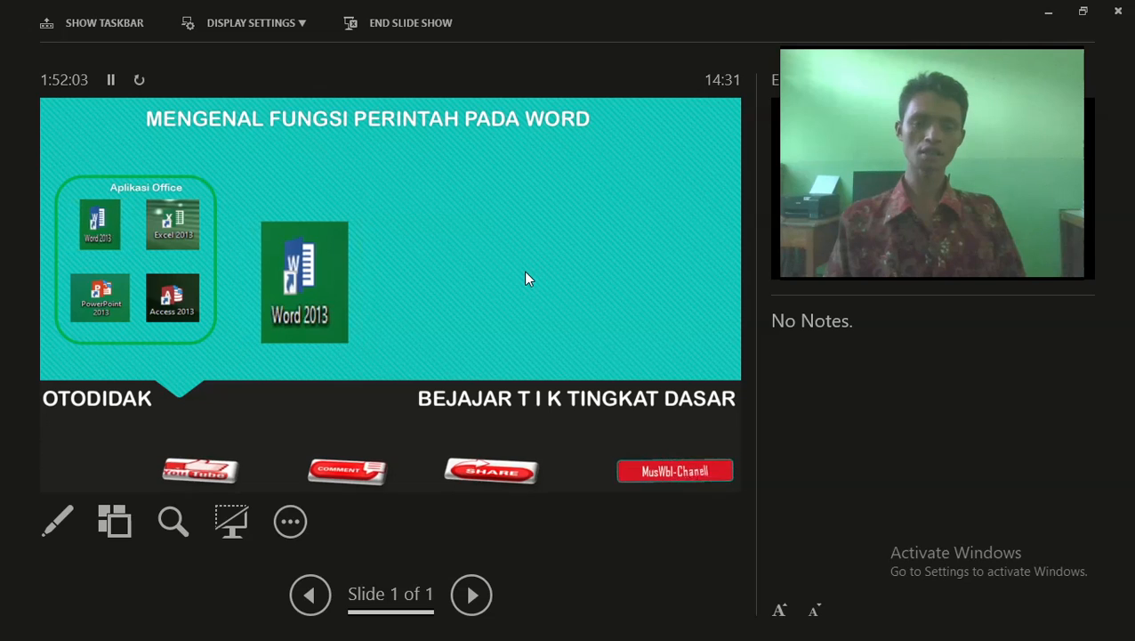
left_click(290, 521)
mouse_move(361, 442)
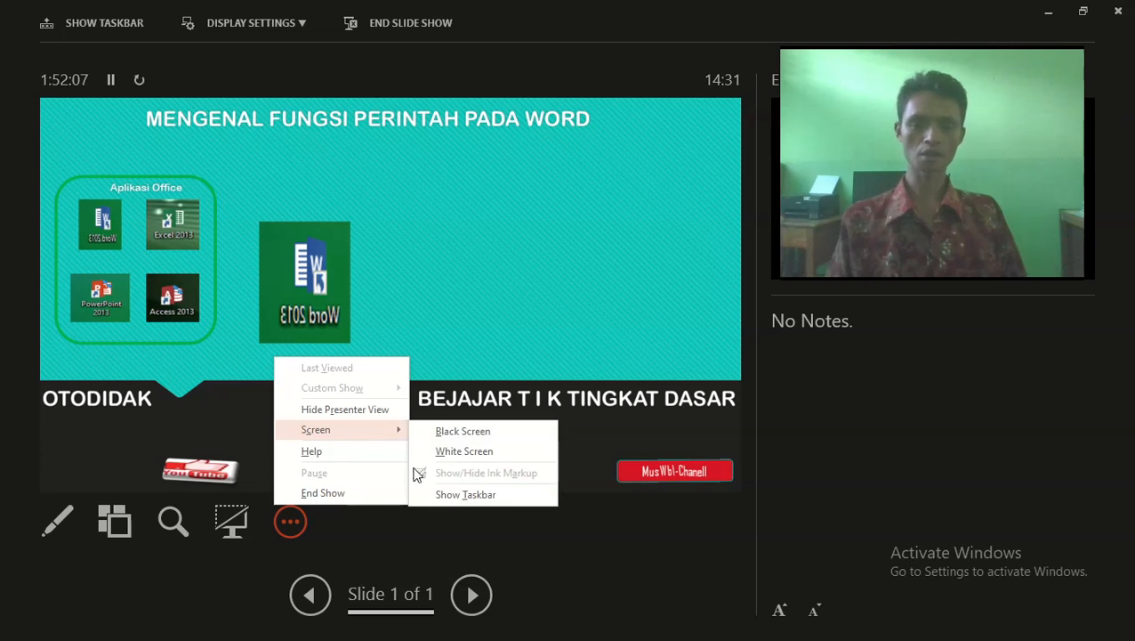
left_click(462, 495)
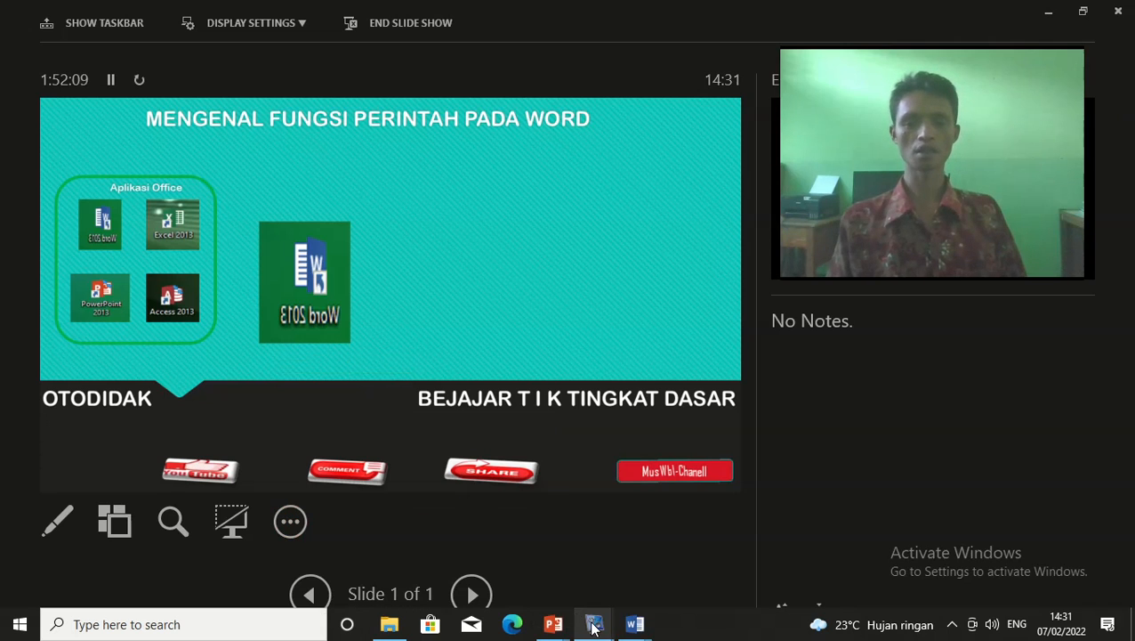
mouse_move(593, 627)
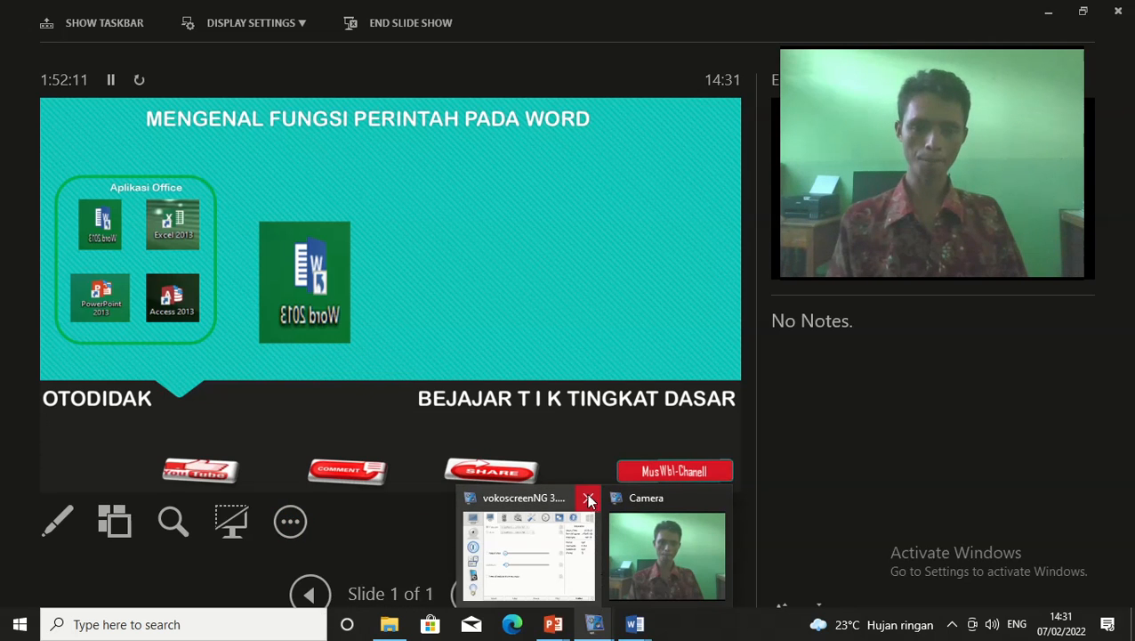